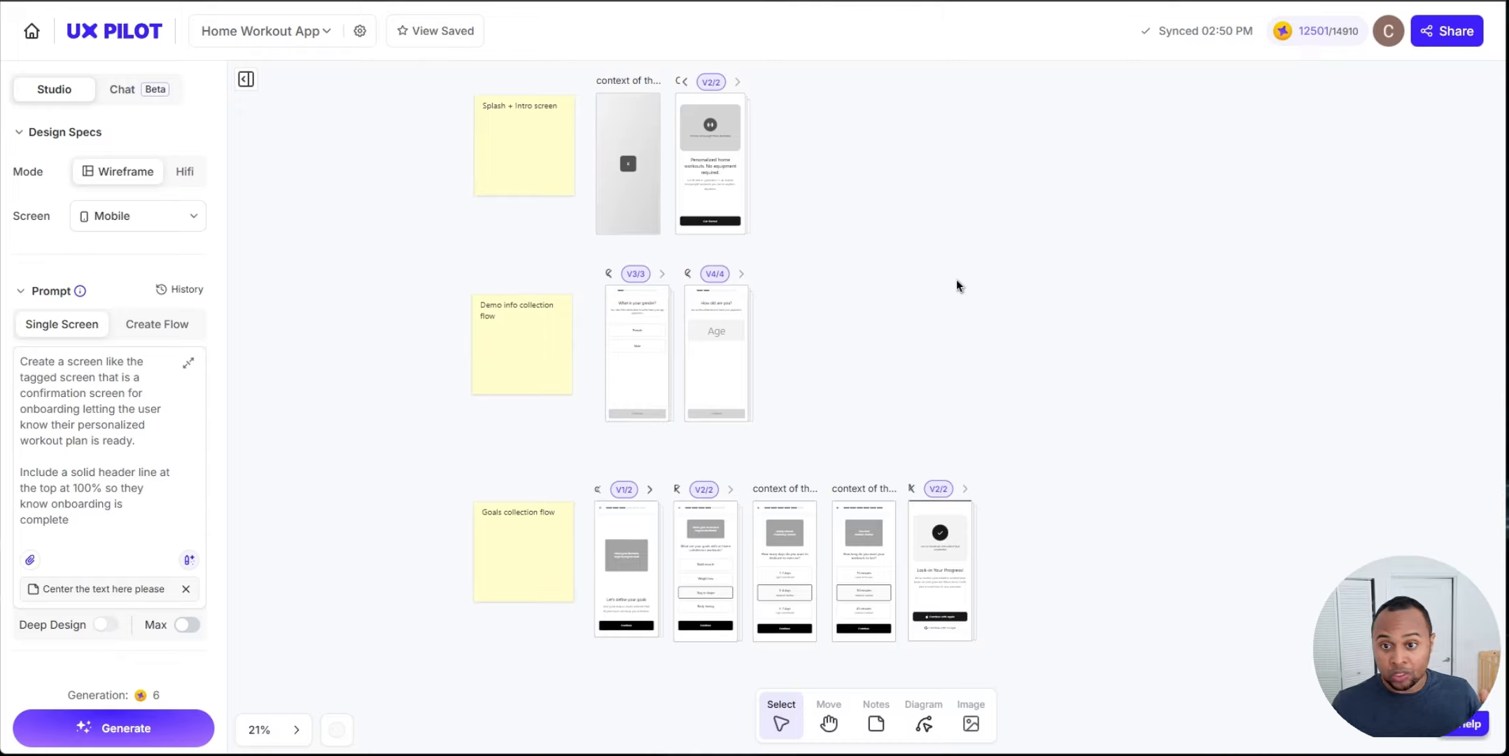
# Step: Review the generated onboarding screens on the Home Workout App canvas, zooming in on the intro and goals flows
pyautogui.scroll(4, 956, 279)
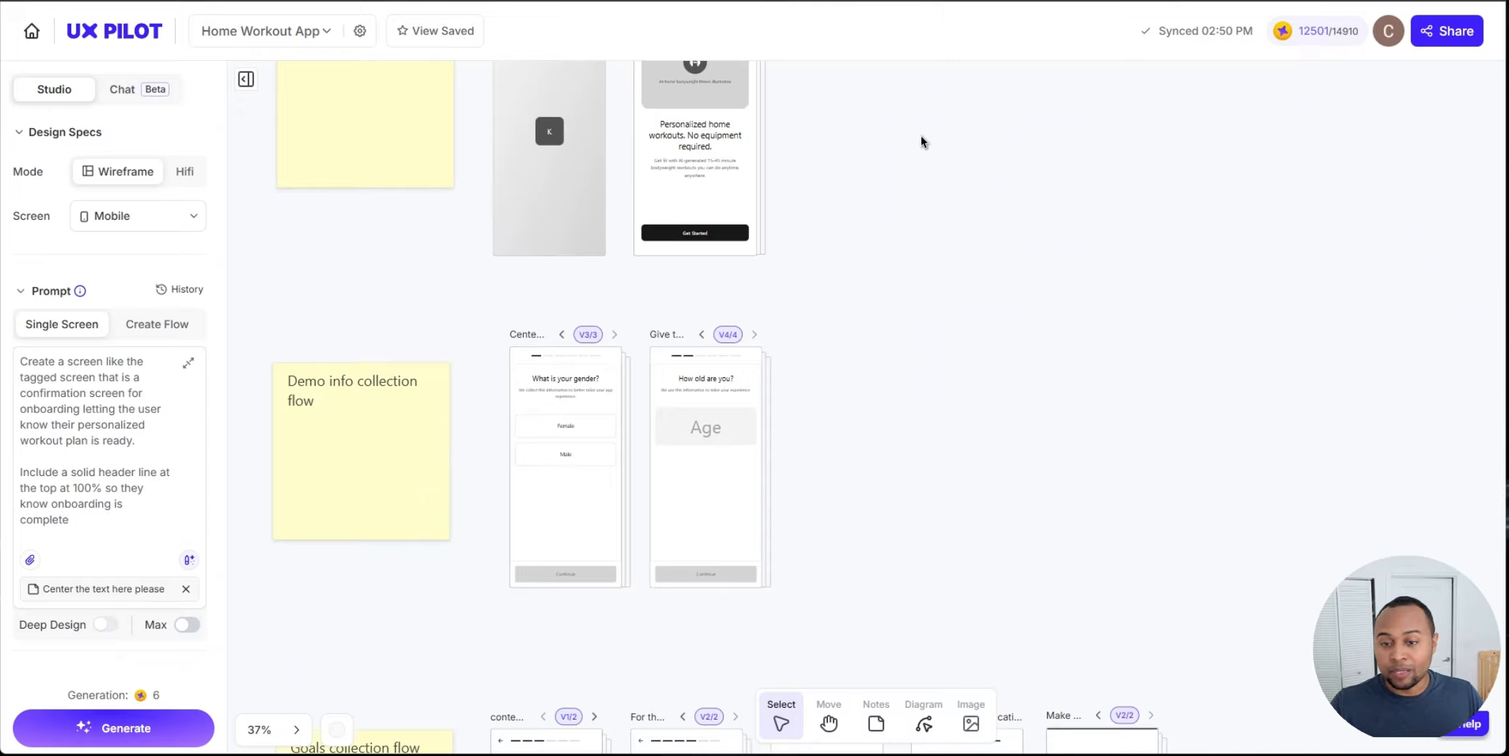
pyautogui.scroll(2, 920, 136)
pyautogui.scroll(3, 794, 267)
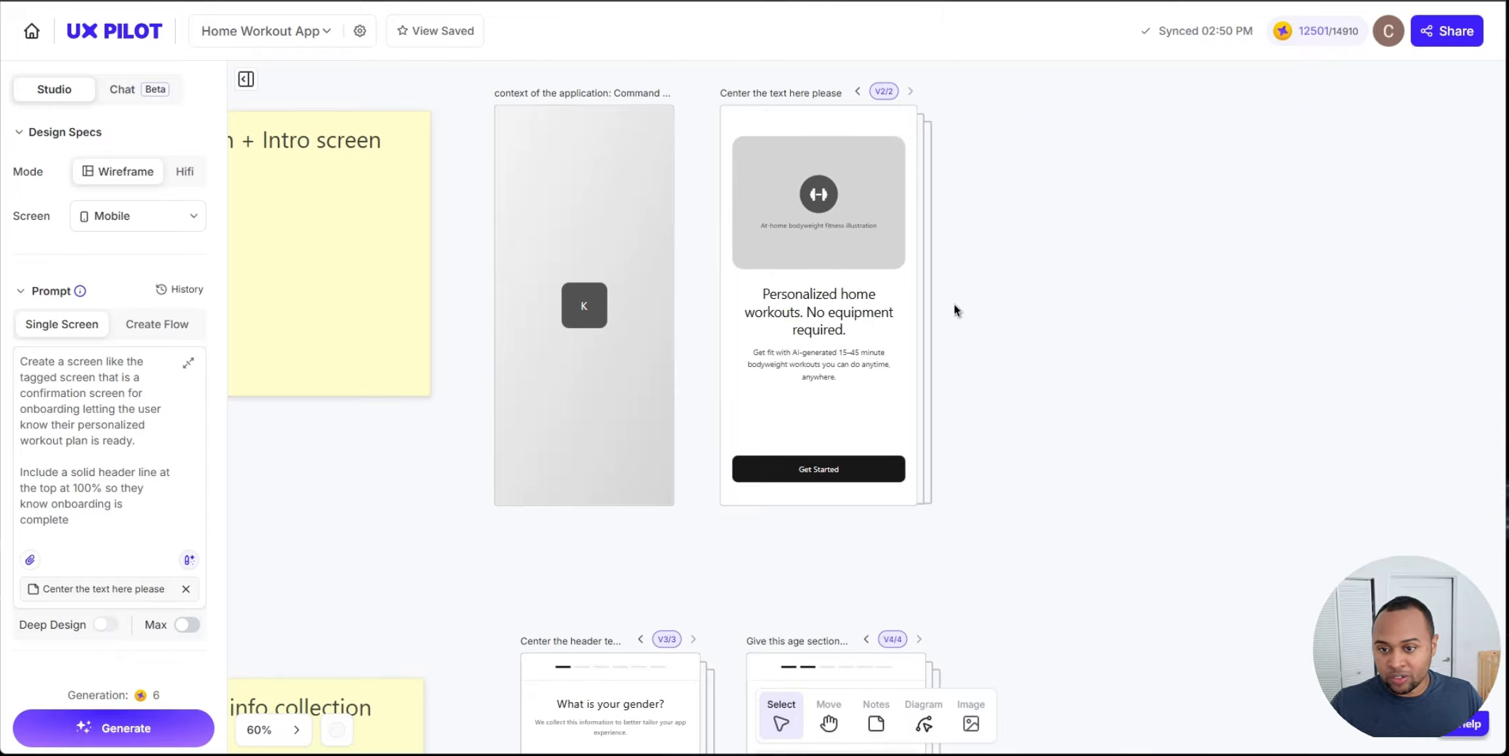
pyautogui.click(660, 210)
pyautogui.click(832, 196)
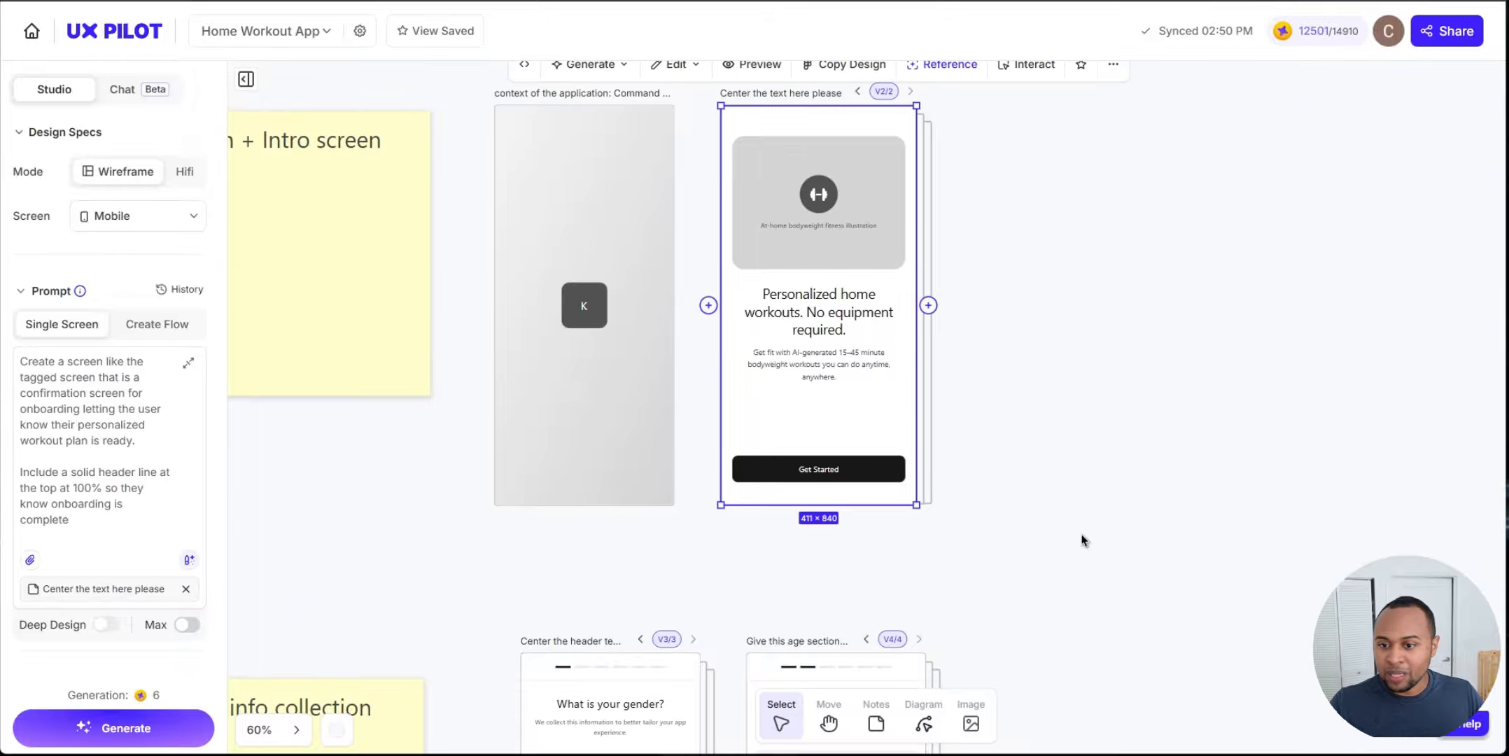
pyautogui.scroll(-5, 1044, 398)
pyautogui.click(1061, 465)
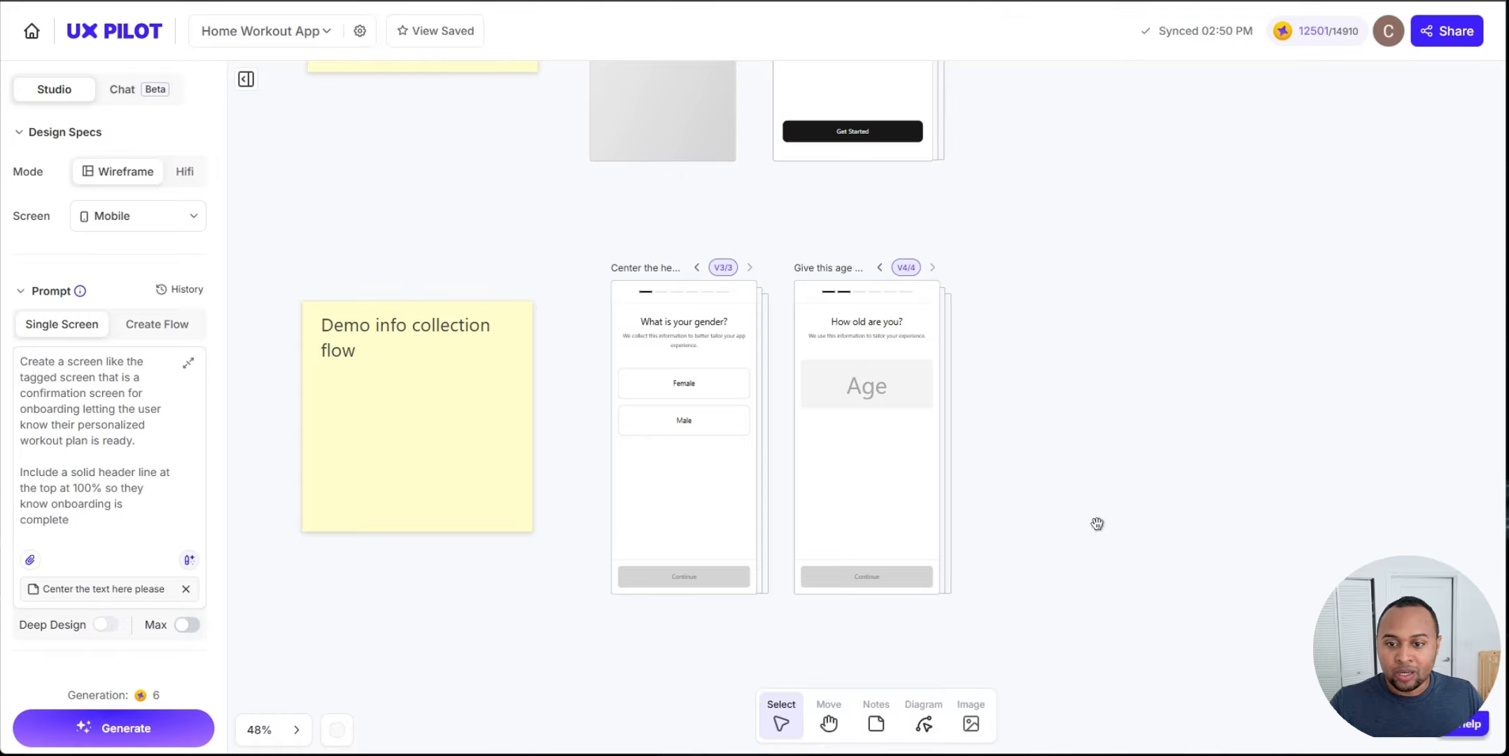
pyautogui.scroll(-3, 1095, 522)
pyautogui.scroll(-5, 1083, 457)
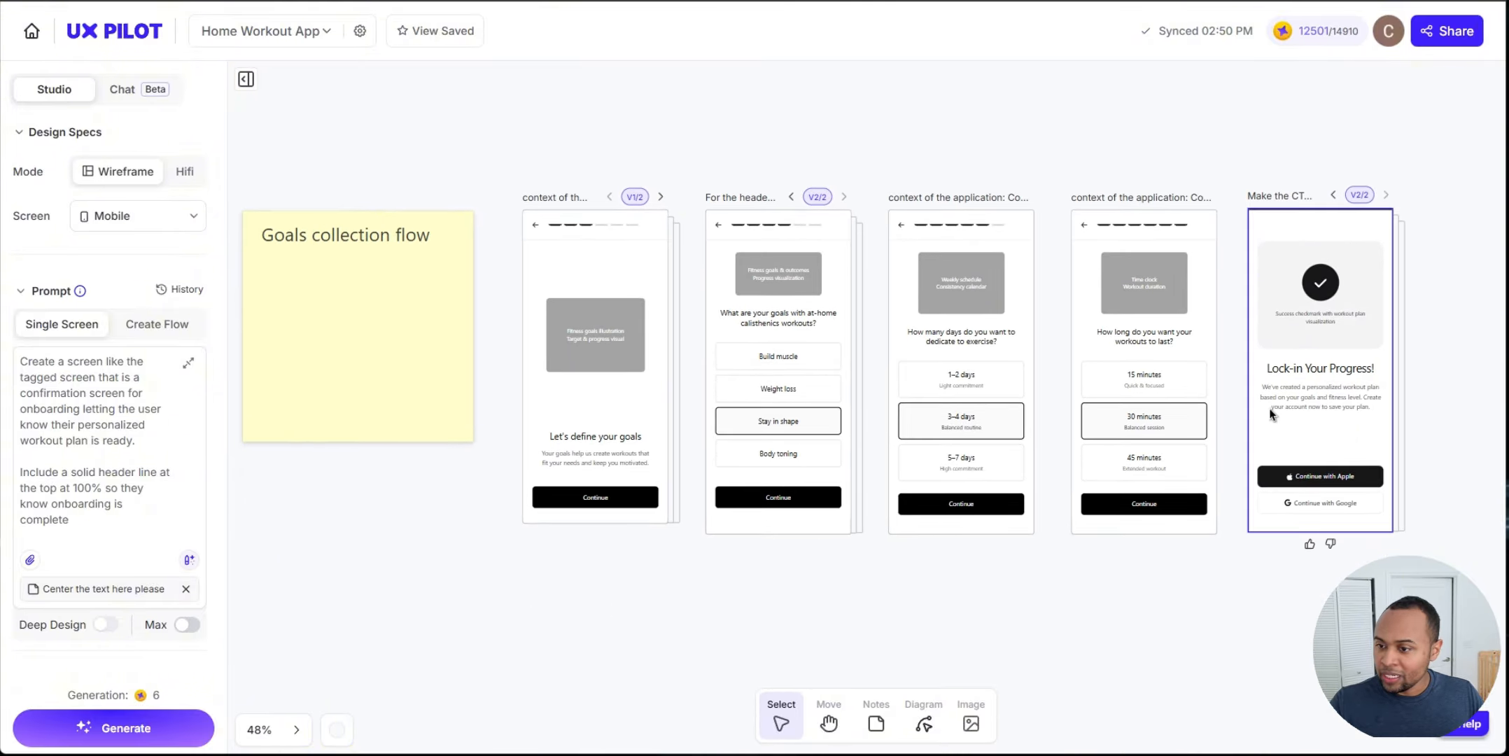
pyautogui.moveTo(462, 140); pyautogui.dragTo(1225, 458)
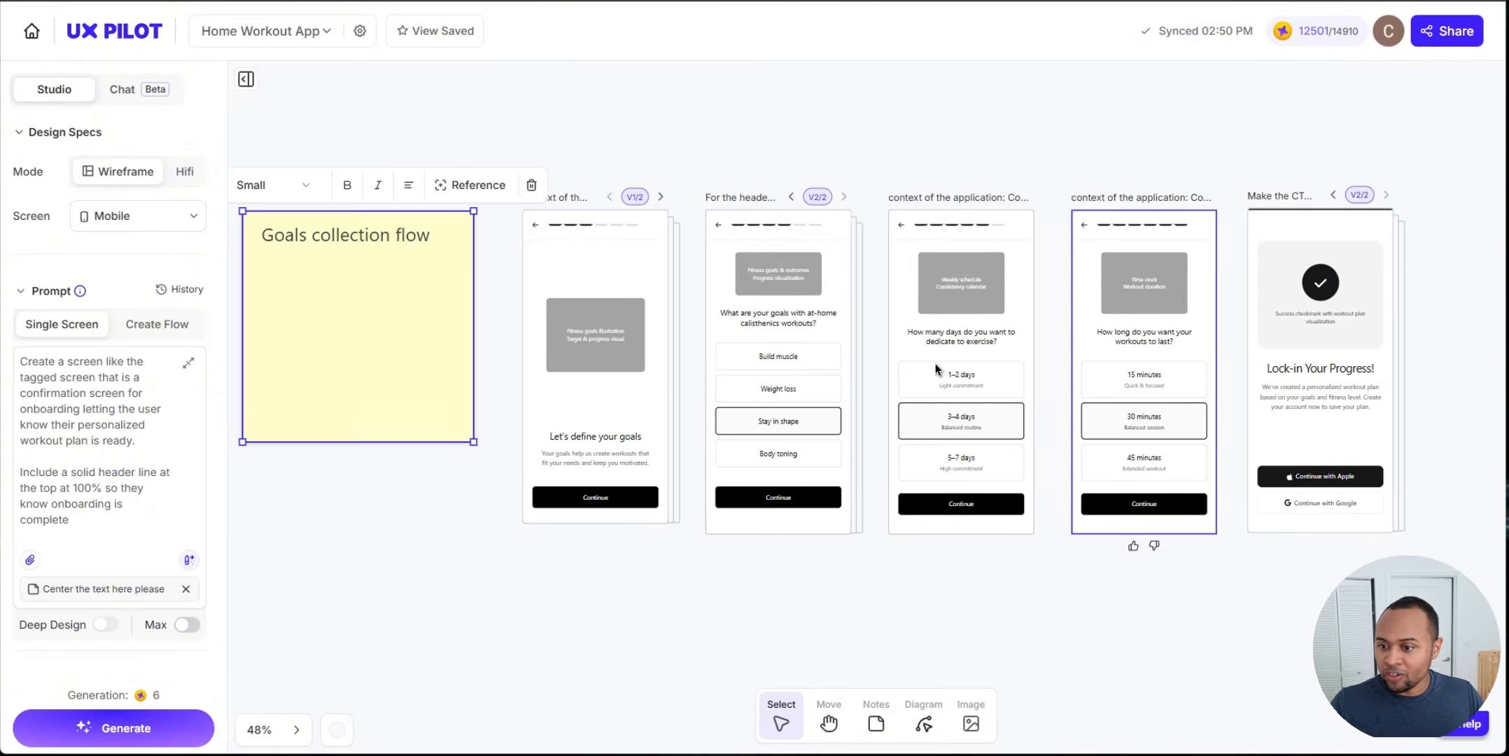
pyautogui.scroll(-5, 1340, 378)
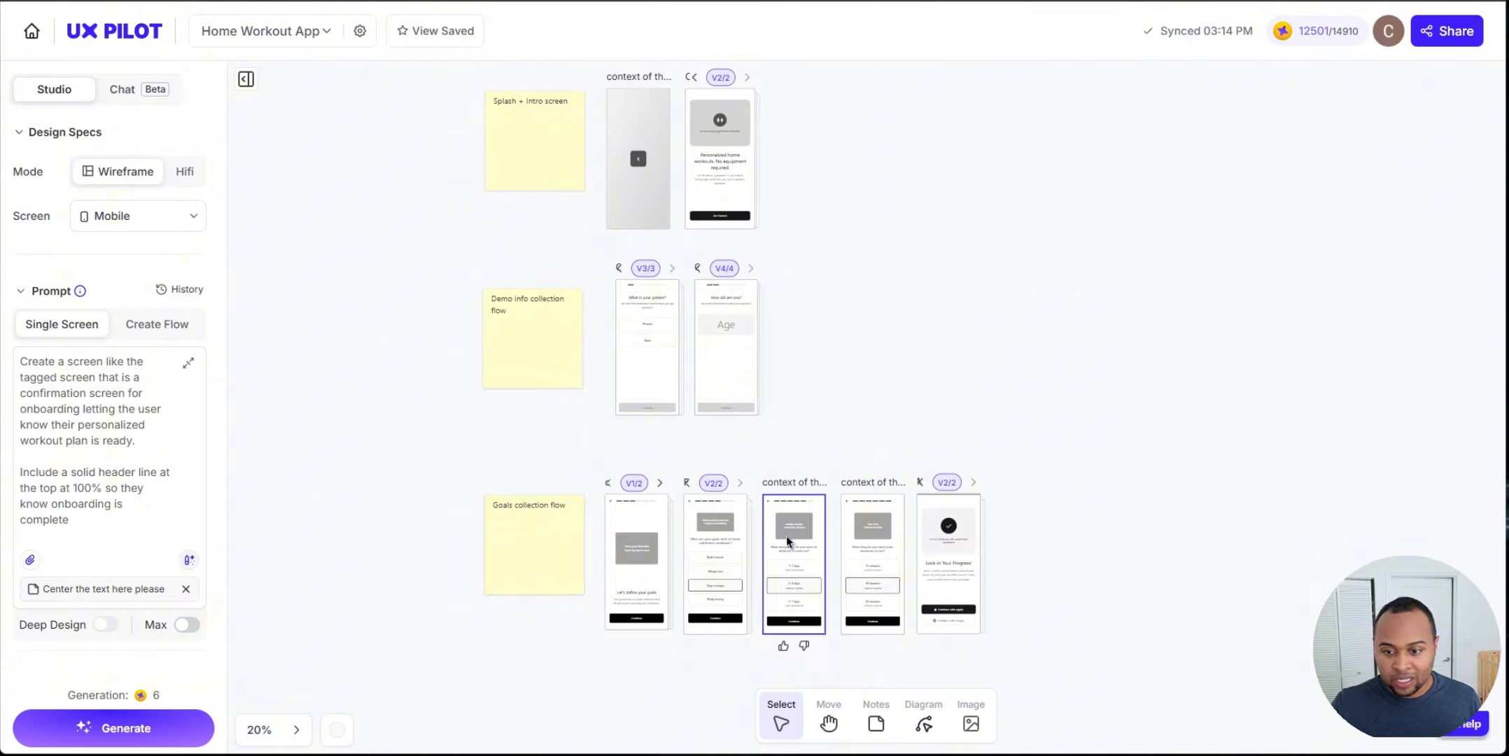
pyautogui.scroll(5, 753, 550)
pyautogui.scroll(-5, 1025, 308)
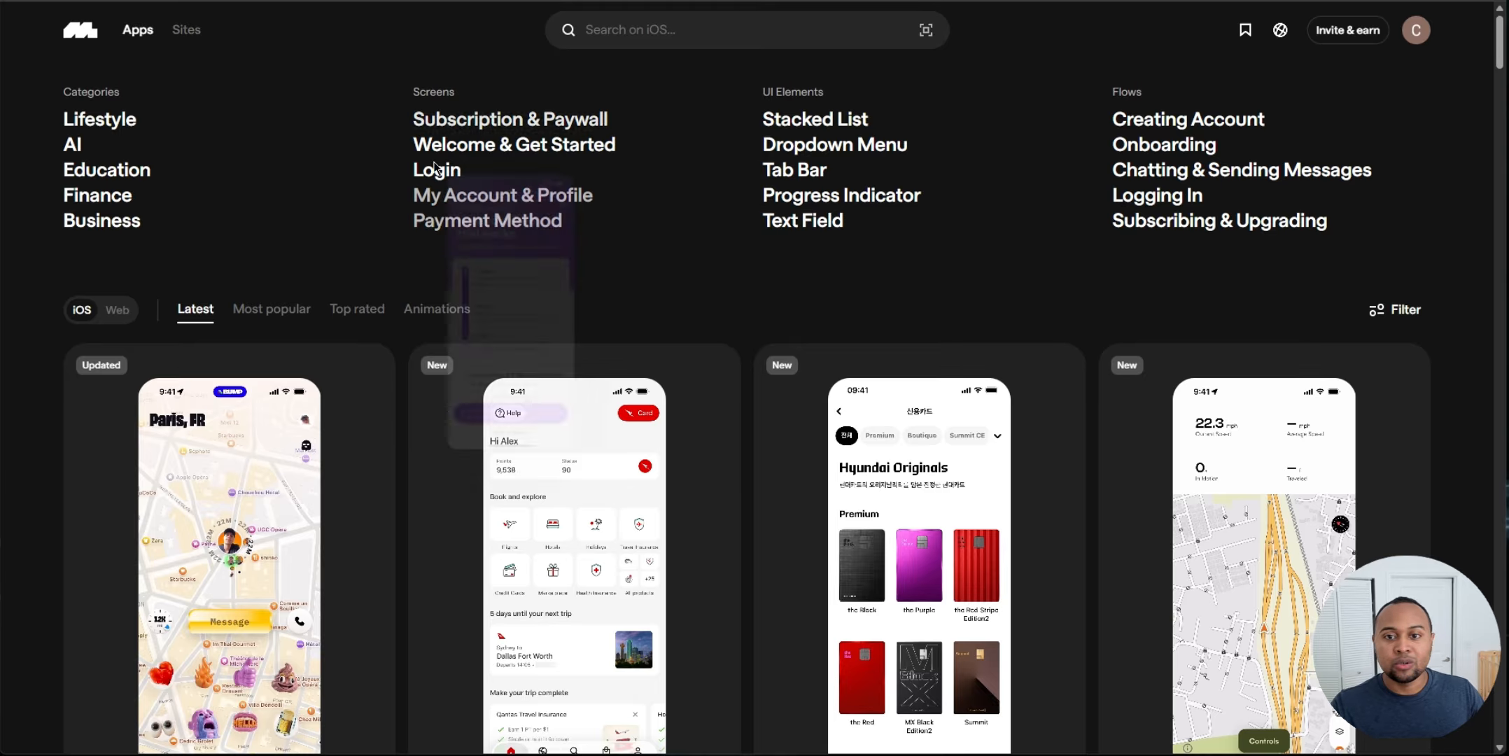
# Step: Switch to Mobbin, browse the Health & Fitness iOS apps, and open the BitePal app page
pyautogui.click(99, 93)
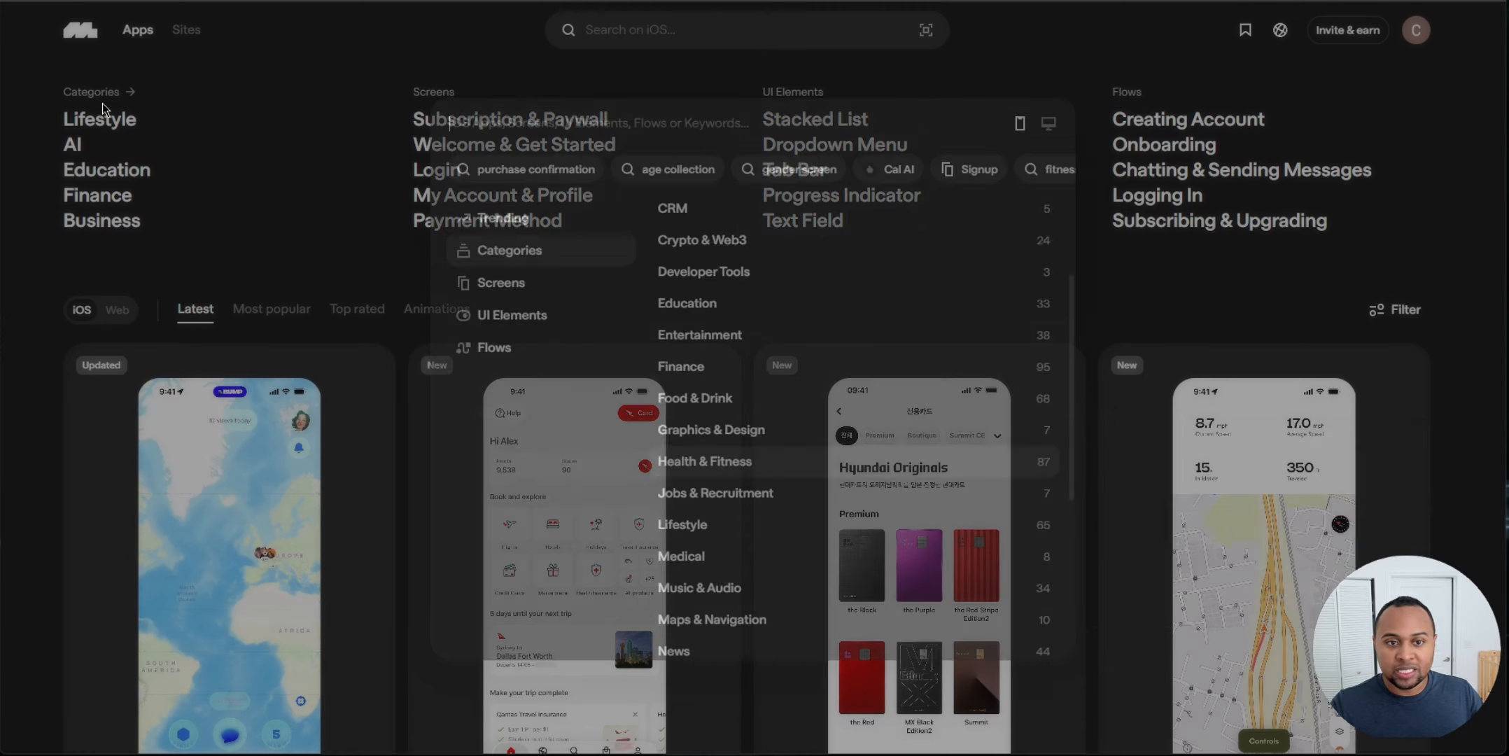
pyautogui.press('Escape')
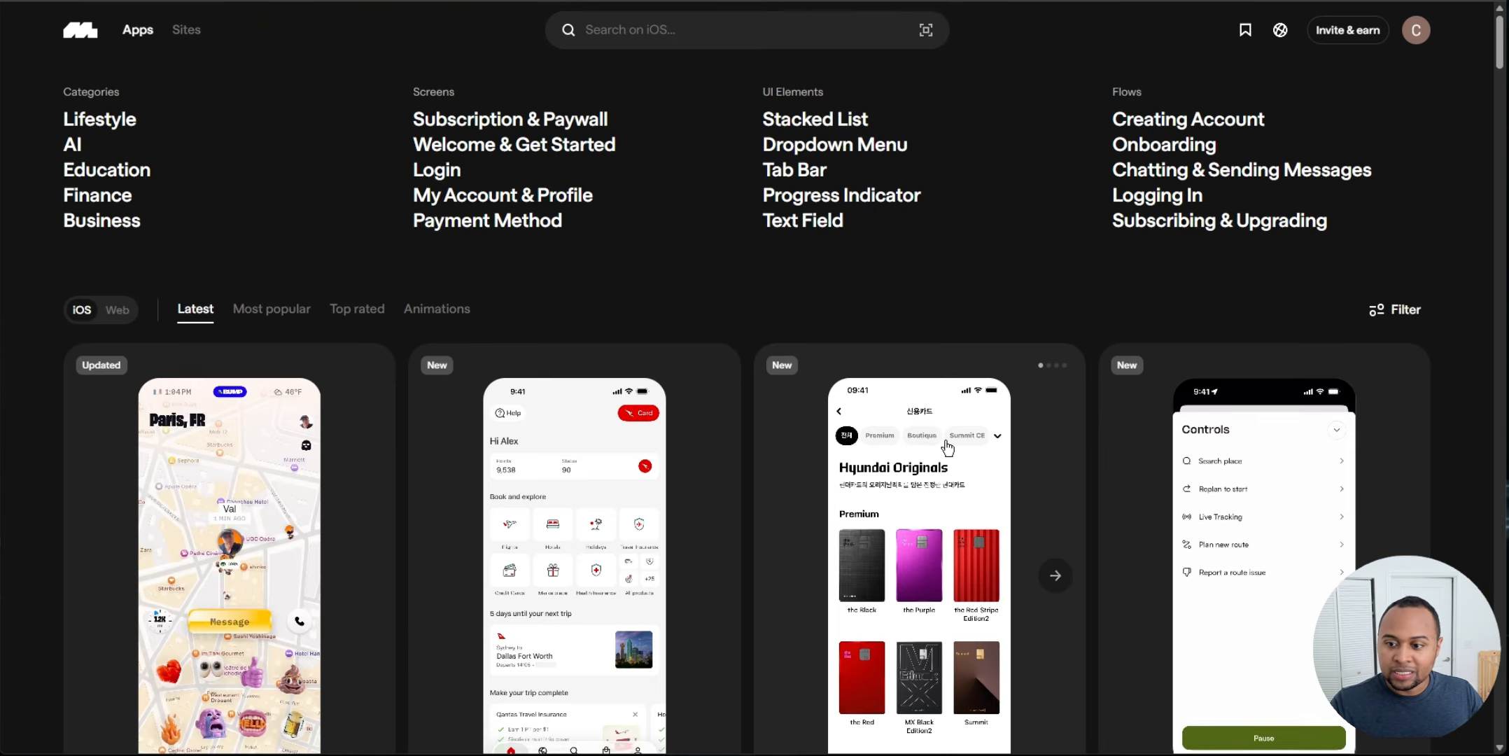
pyautogui.scroll(-10, 823, 353)
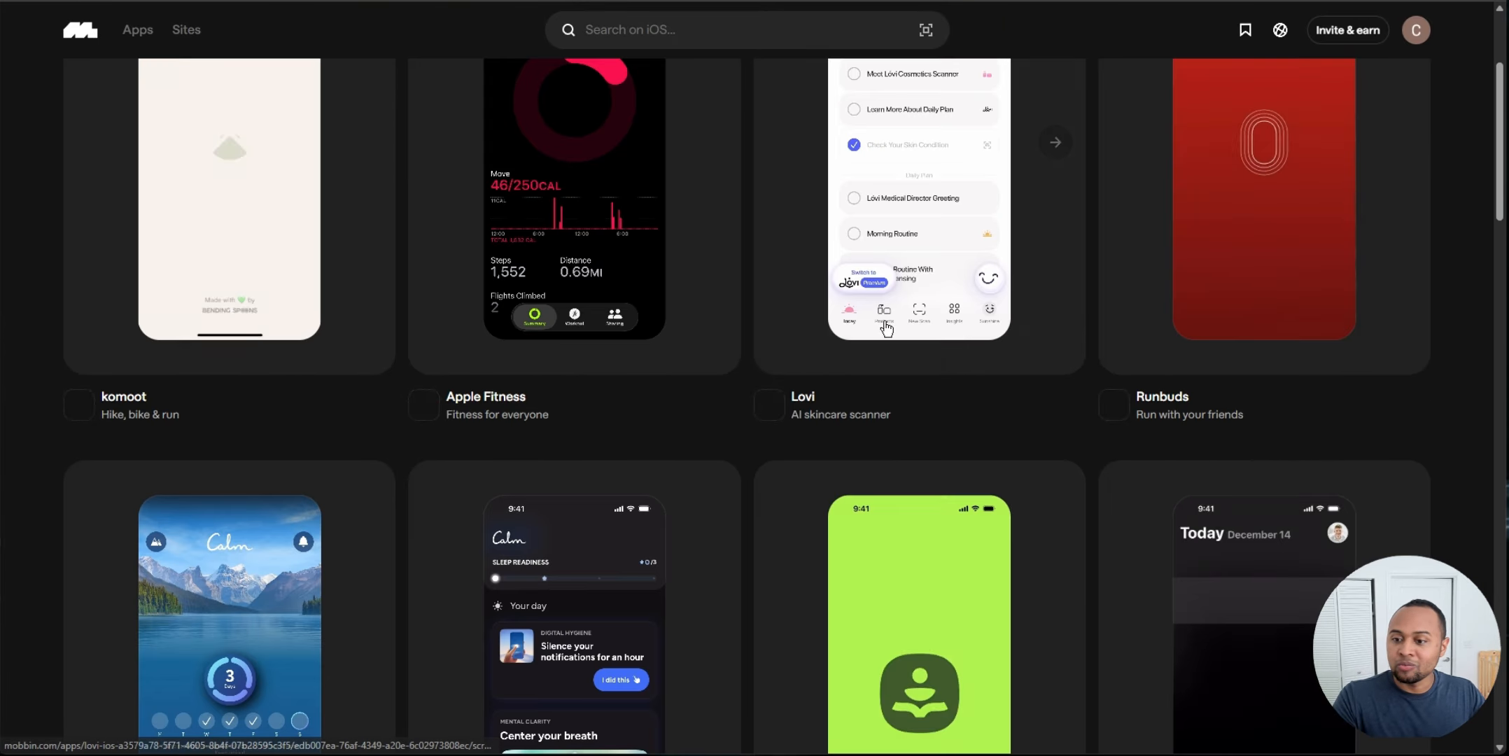
pyautogui.scroll(-1, 1079, 334)
pyautogui.scroll(-5, 1078, 333)
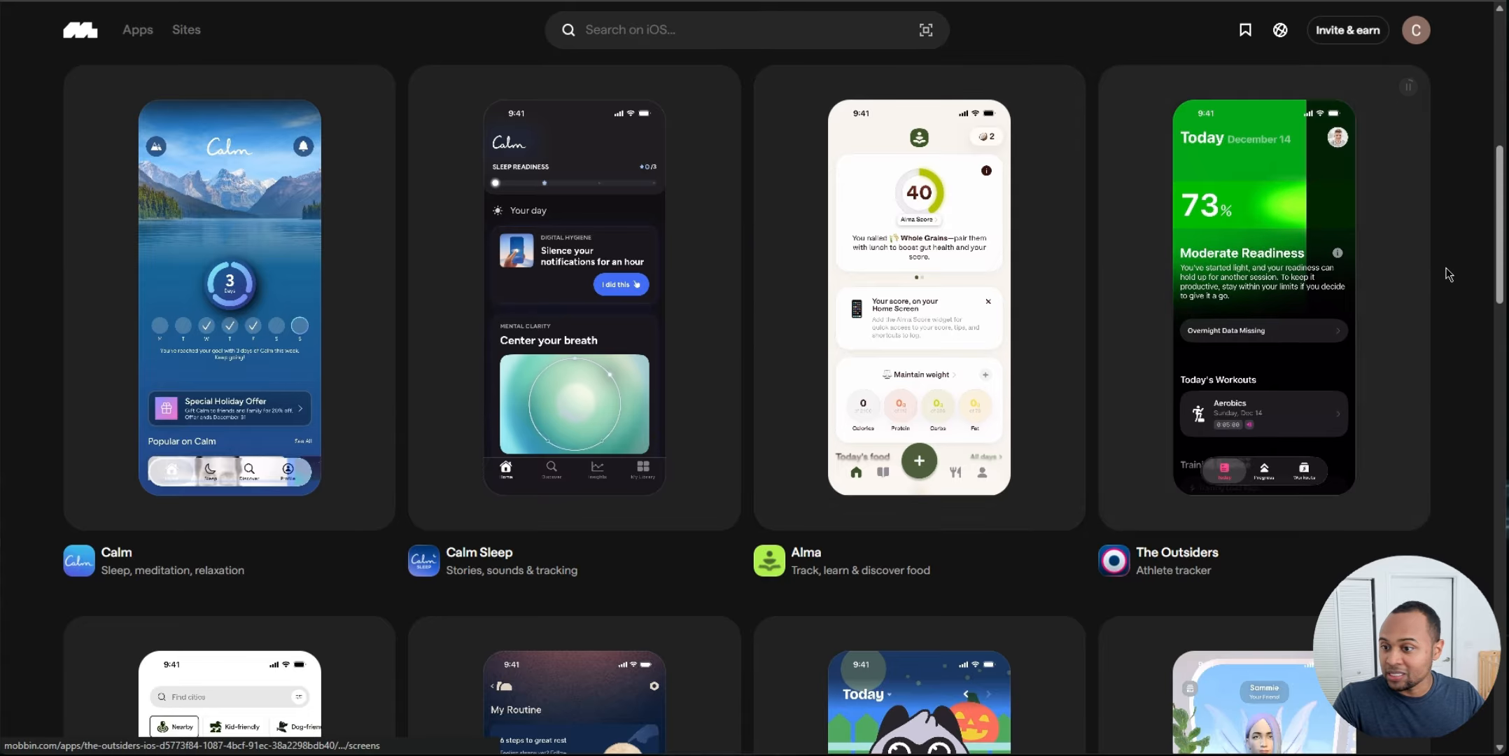
pyautogui.scroll(-5, 1138, 297)
pyautogui.scroll(6, 1465, 297)
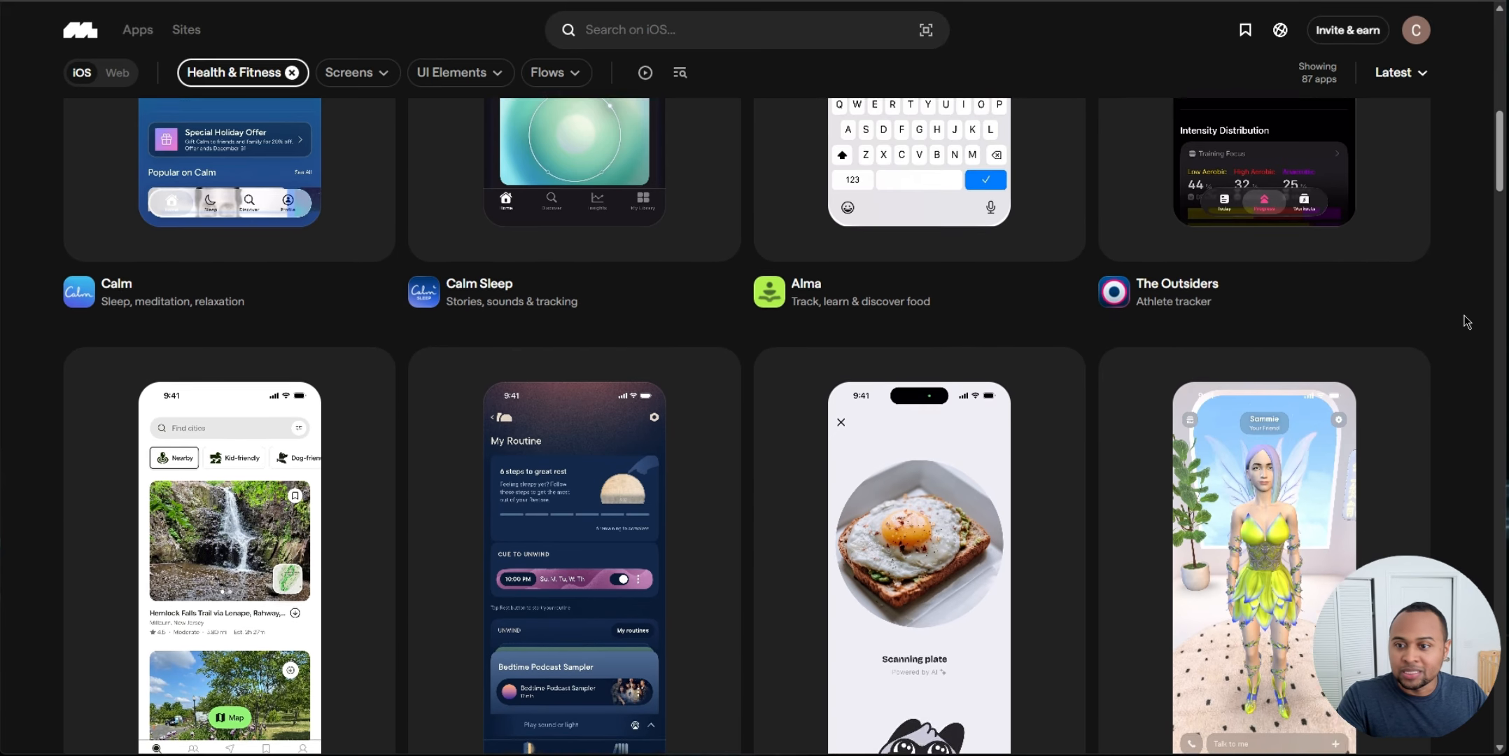
pyautogui.scroll(-10, 1473, 345)
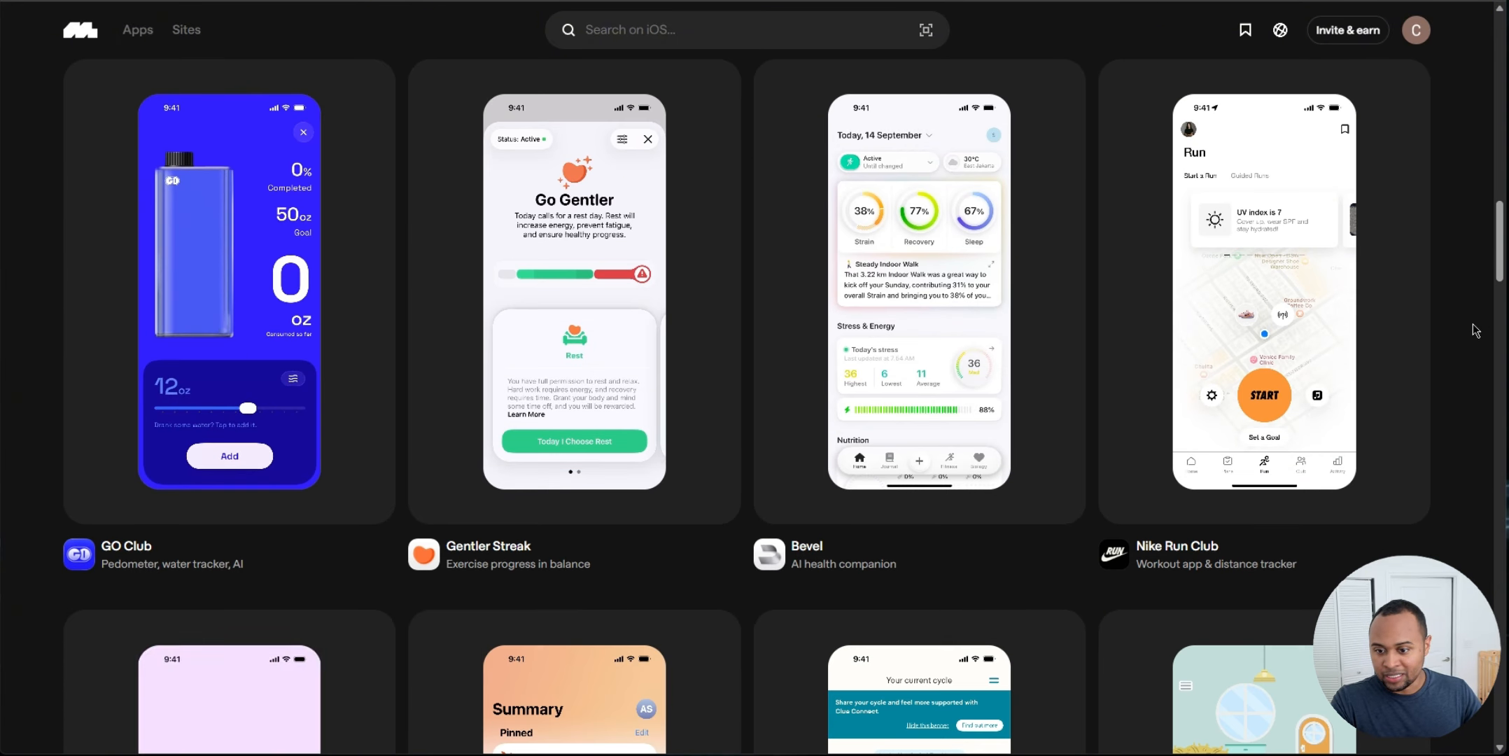
pyautogui.scroll(6, 1467, 339)
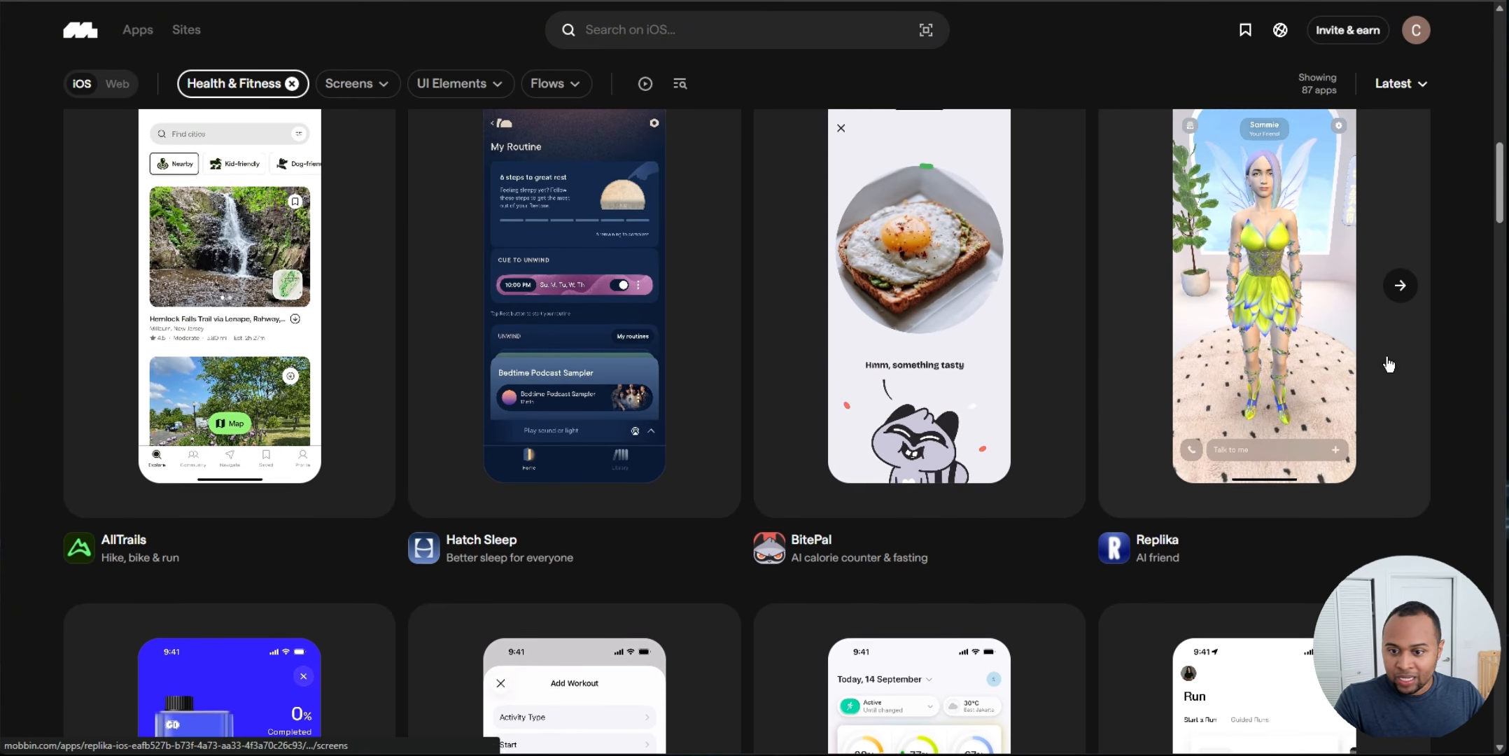
pyautogui.click(812, 562)
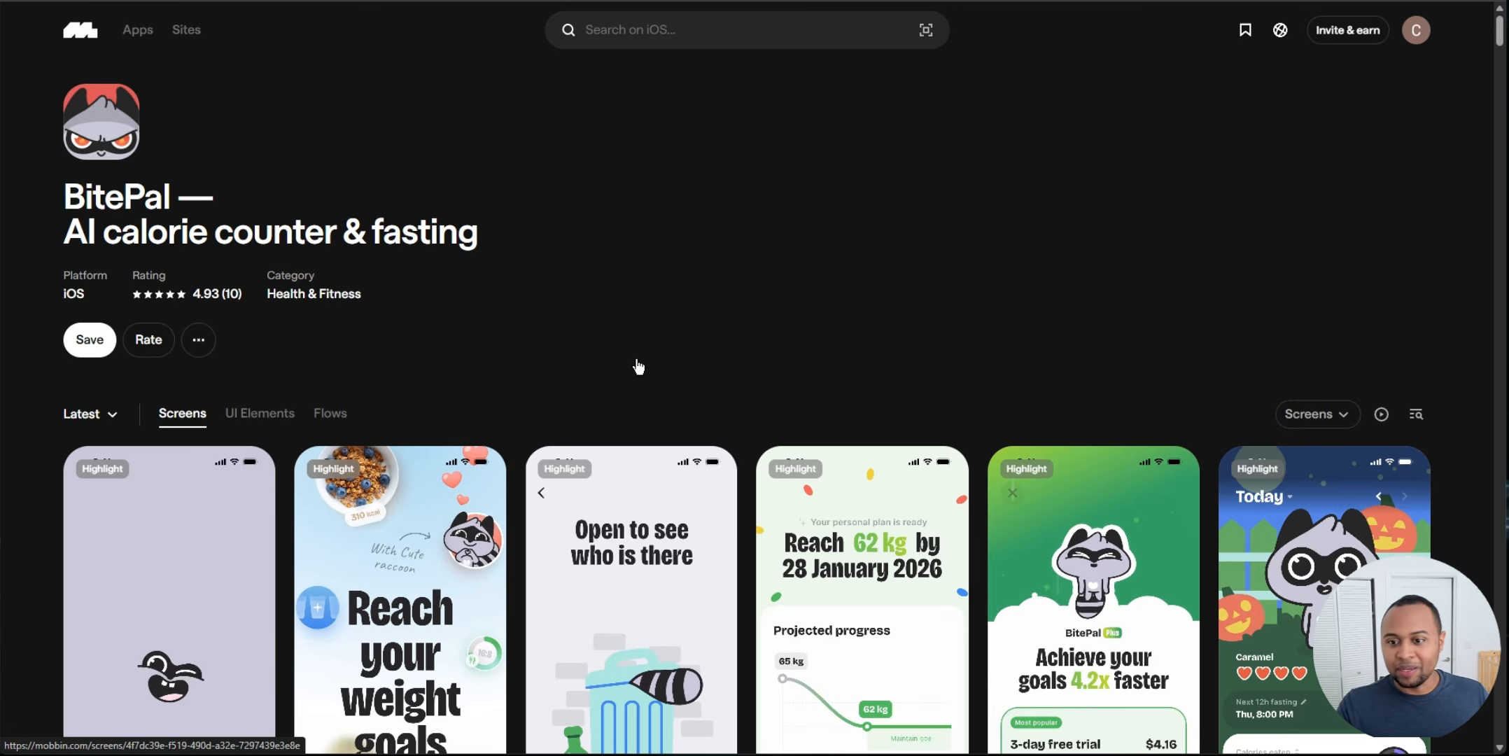
# Step: Open BitePal's Flows section and view its Onboarding flow screens
pyautogui.scroll(-4, 597, 152)
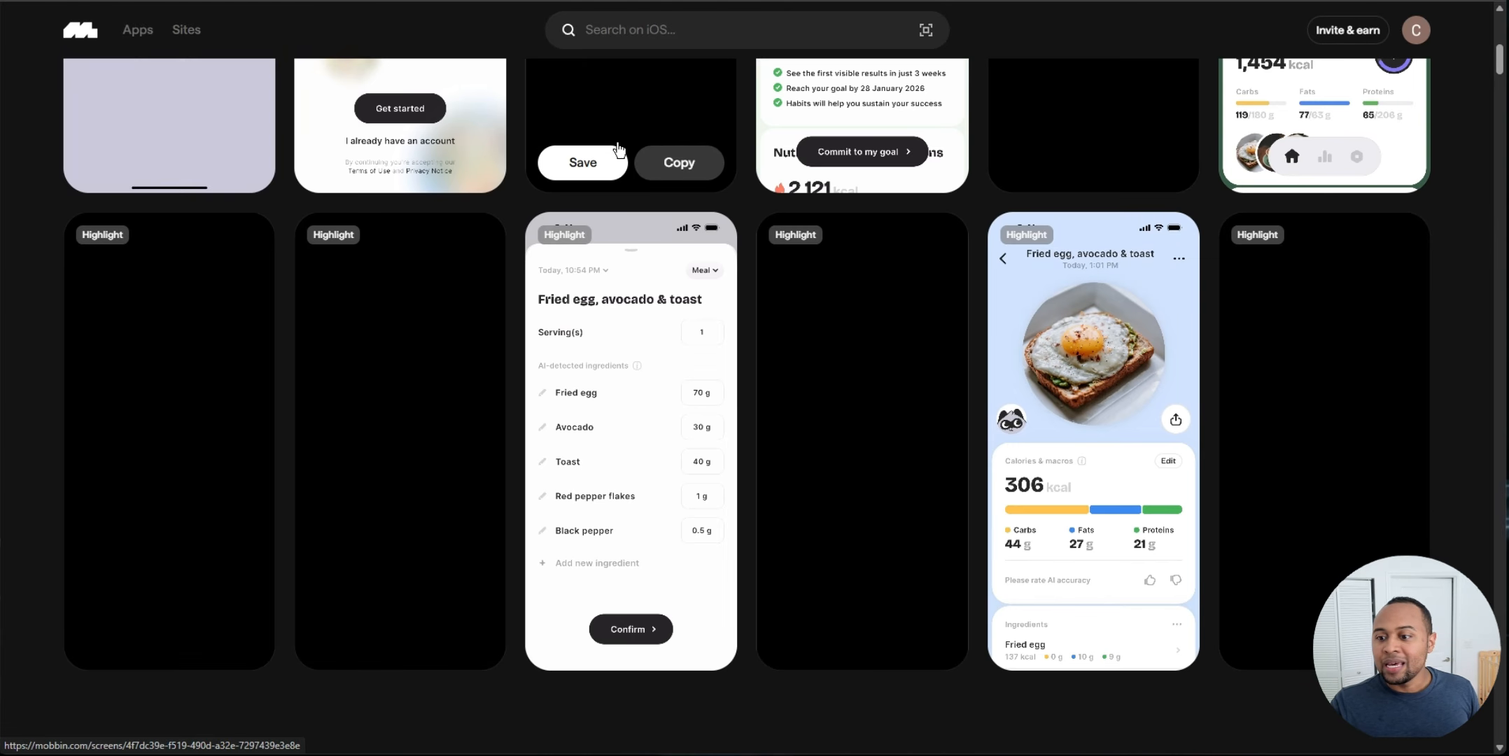
pyautogui.scroll(4, 798, 286)
pyautogui.scroll(-4, 910, 273)
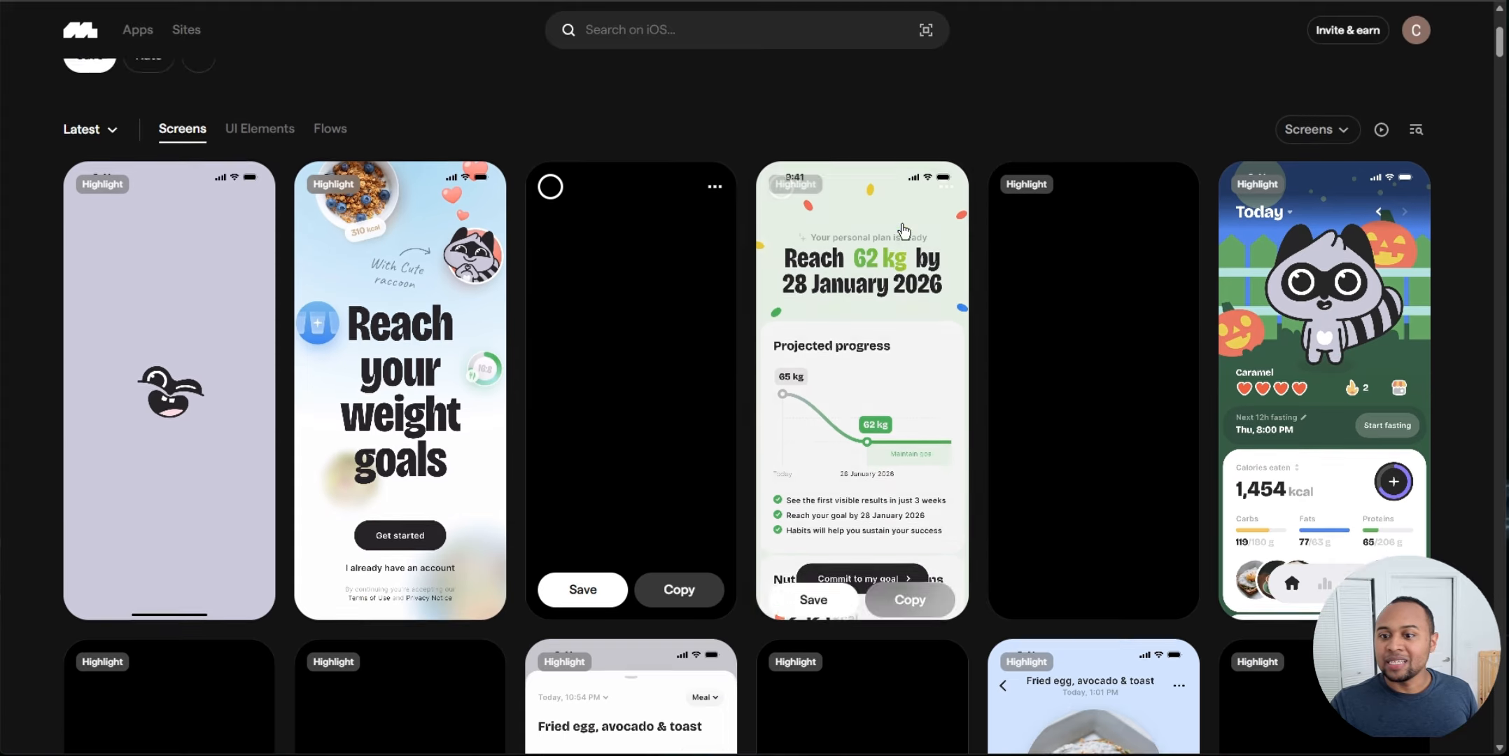
pyautogui.scroll(3, 1010, 259)
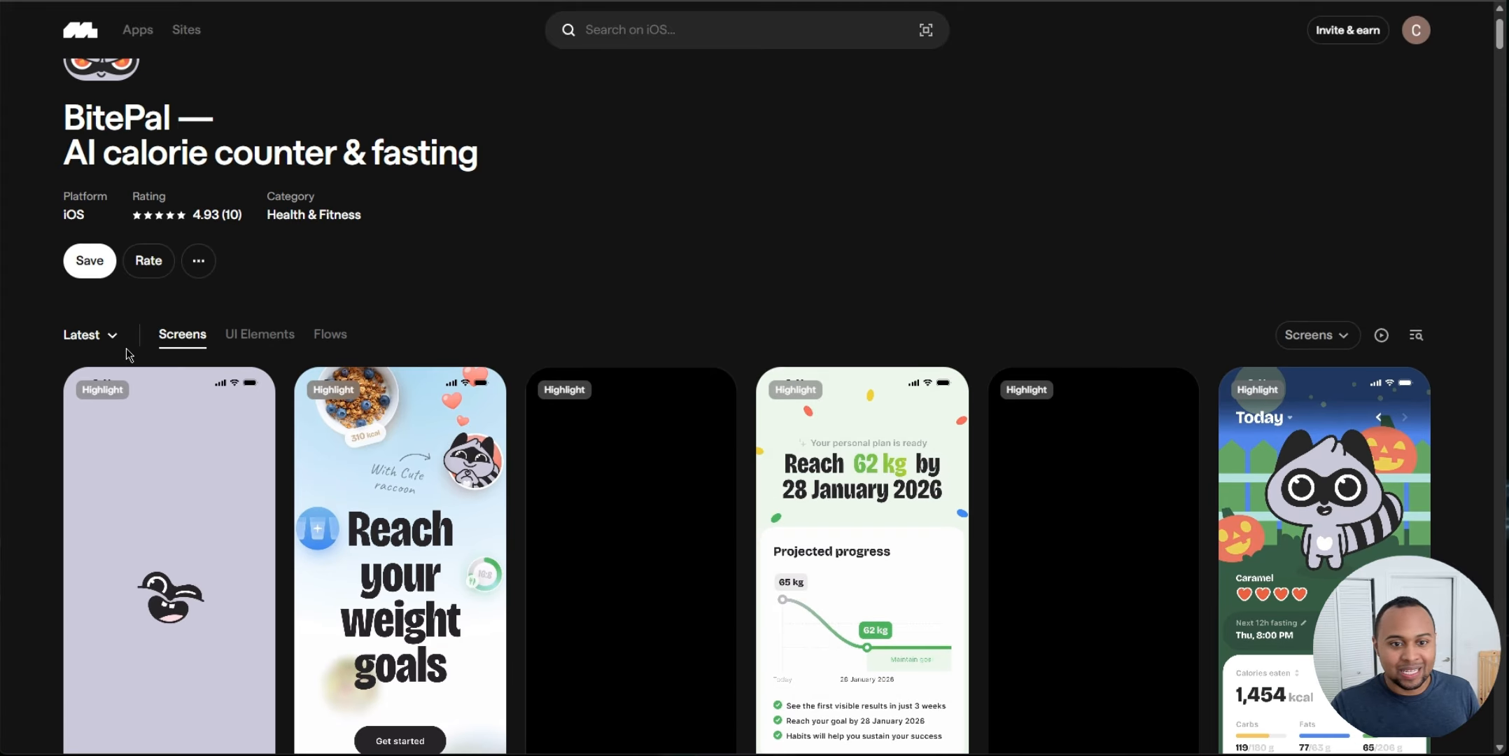
pyautogui.click(346, 335)
pyautogui.scroll(-3, 225, 390)
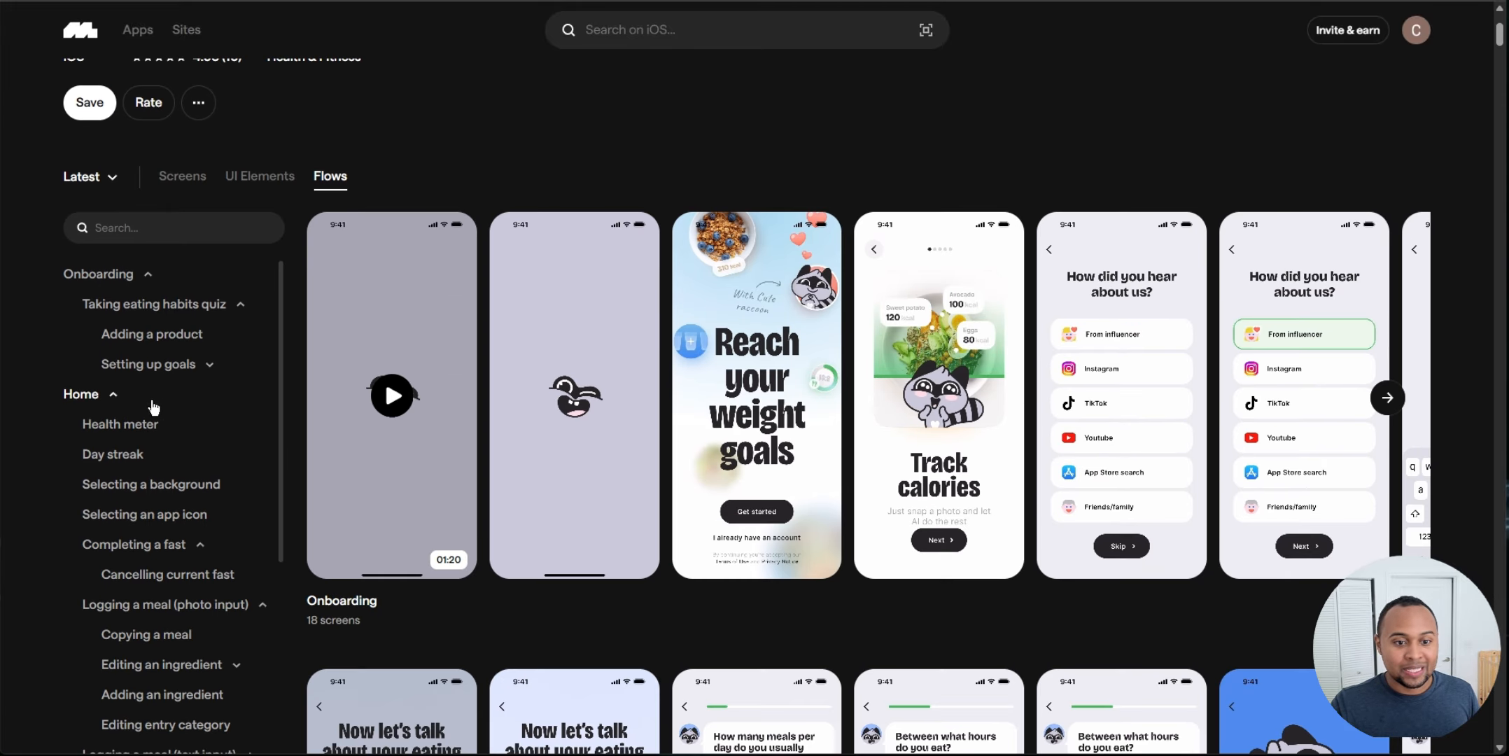
pyautogui.scroll(-2, 164, 409)
pyautogui.scroll(2, 169, 426)
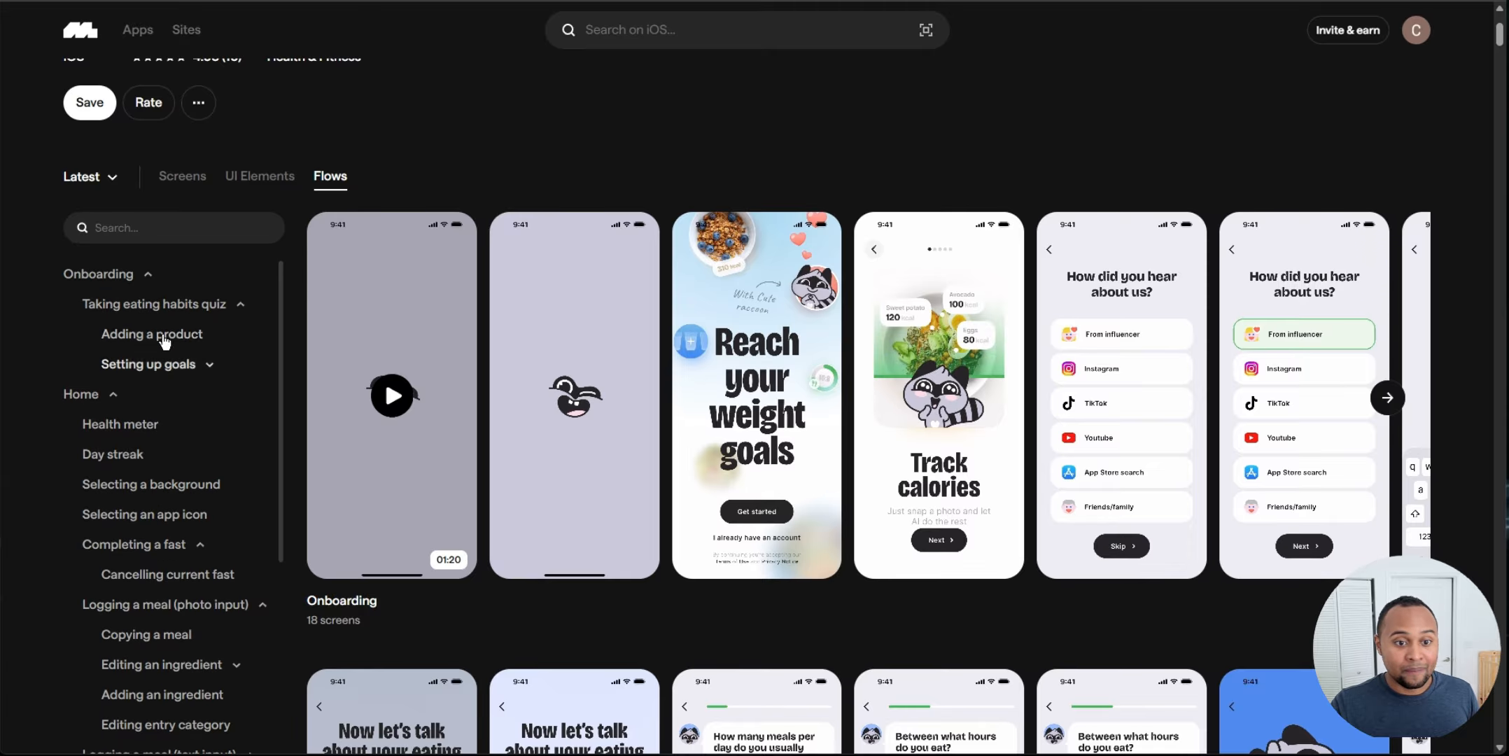
pyautogui.click(107, 280)
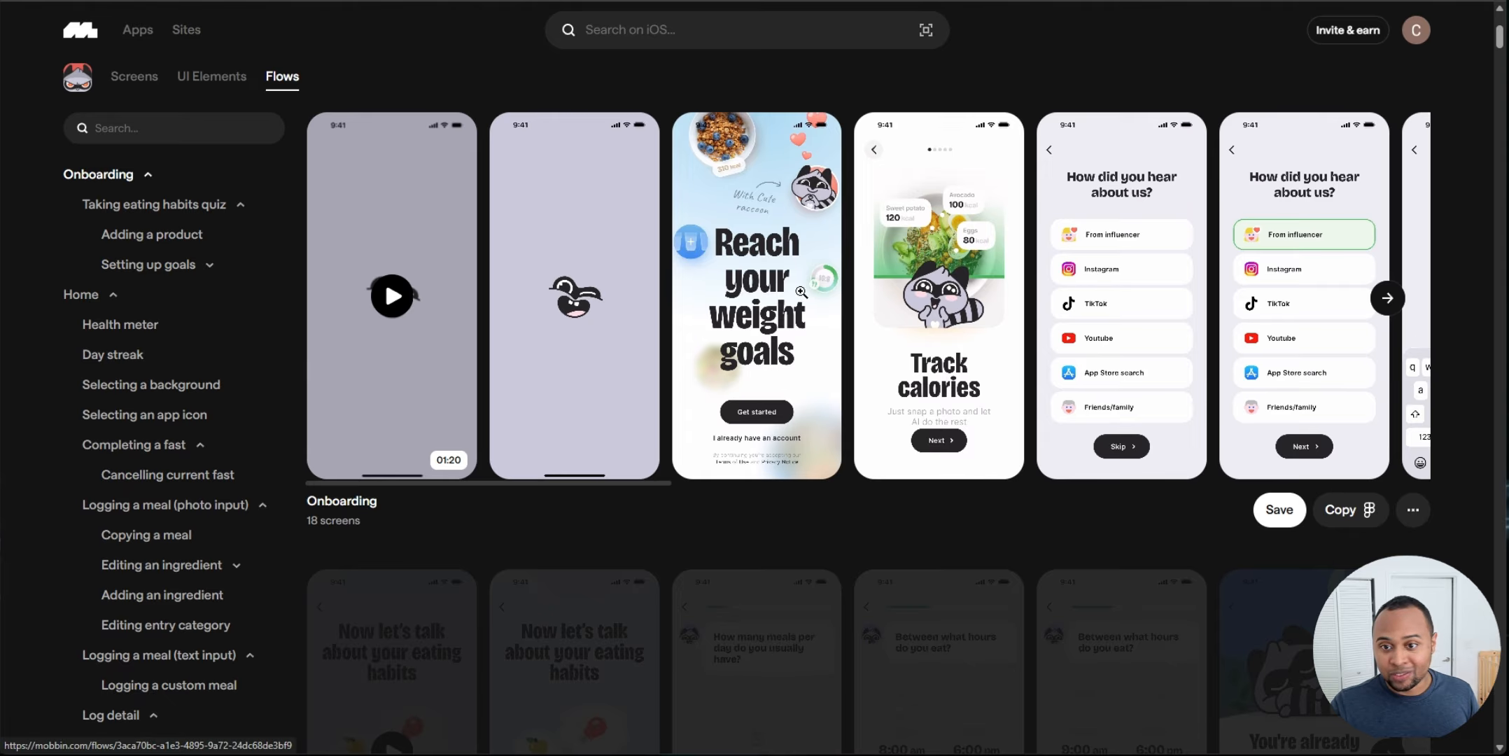
pyautogui.click(805, 295)
# Step: Page through the BitePal onboarding screens and close the flow viewer
pyautogui.click(1431, 377)
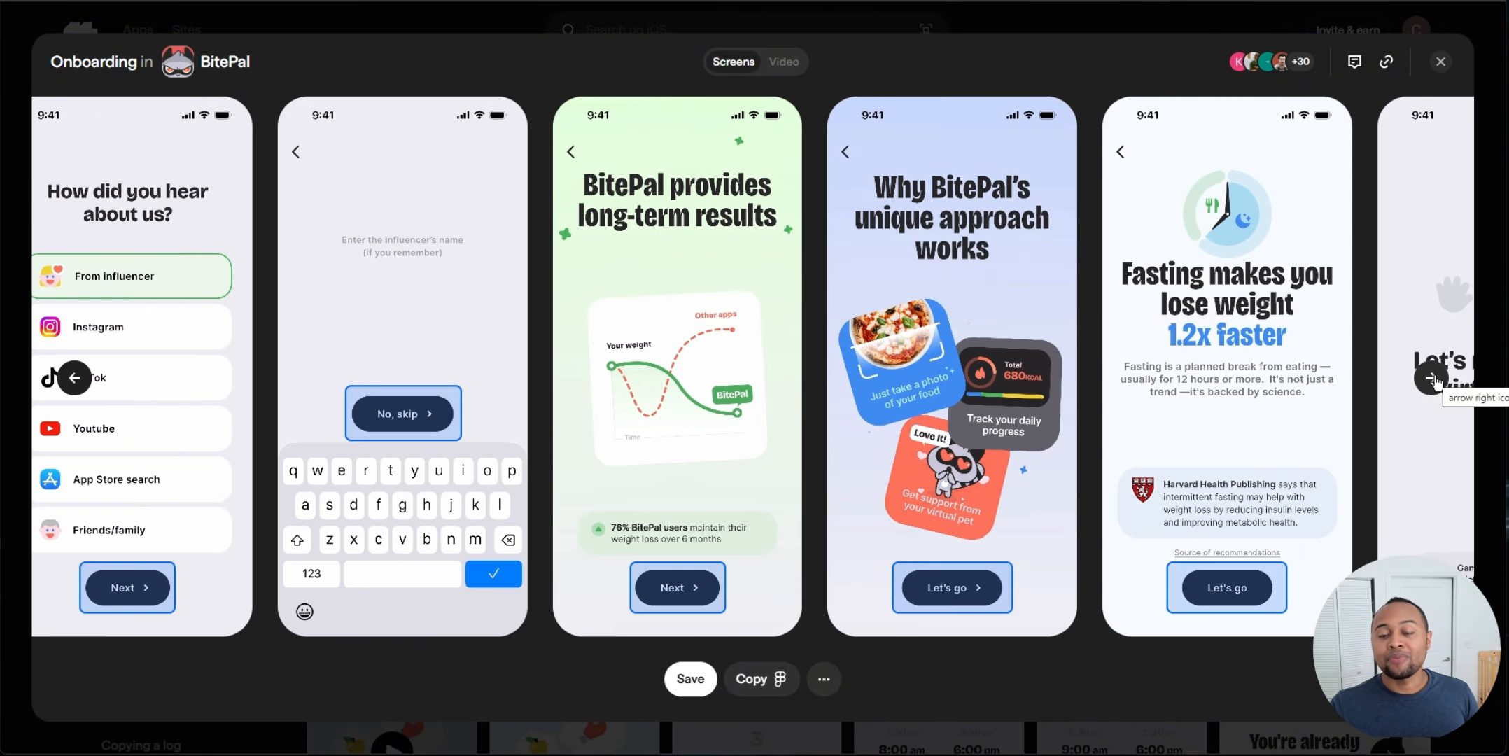
pyautogui.moveTo(661, 399)
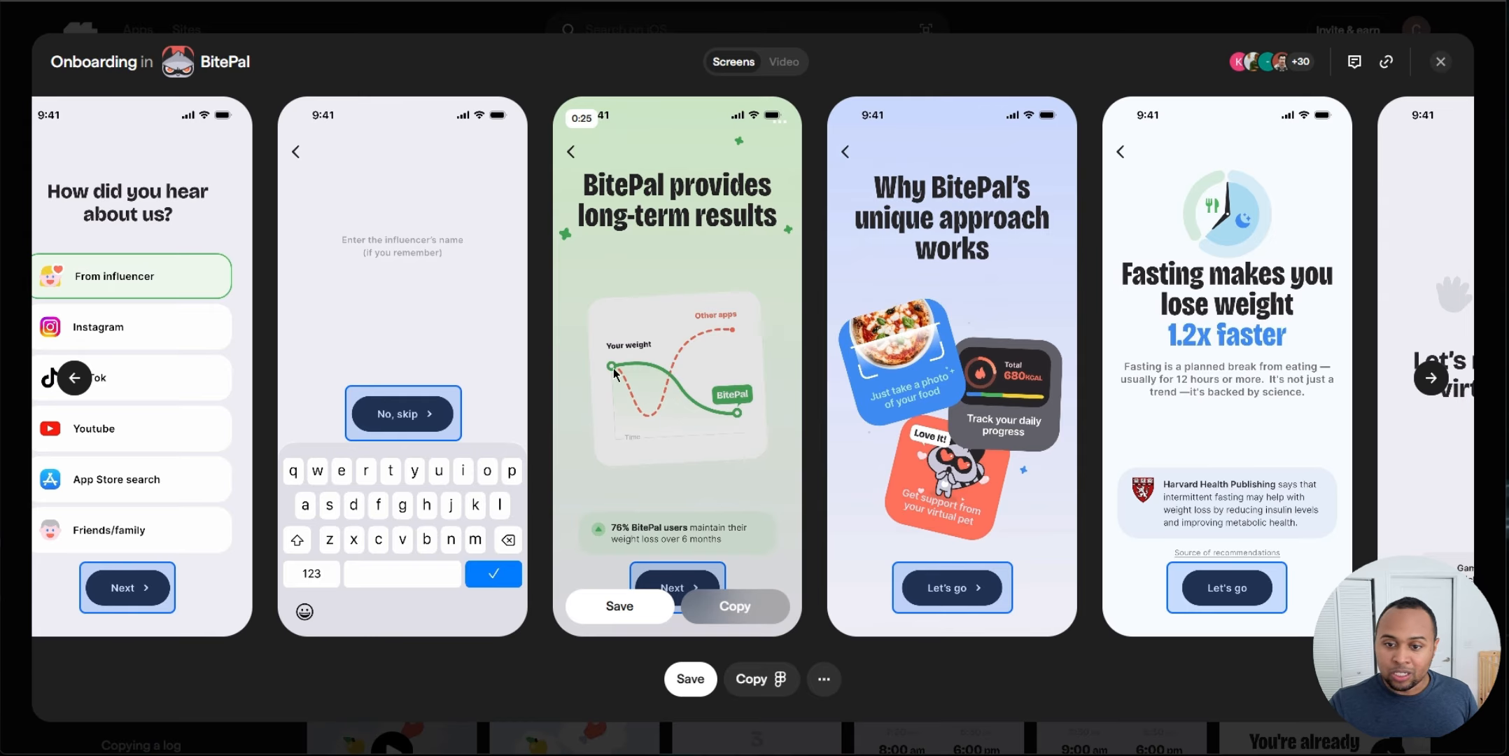
pyautogui.moveTo(896, 343)
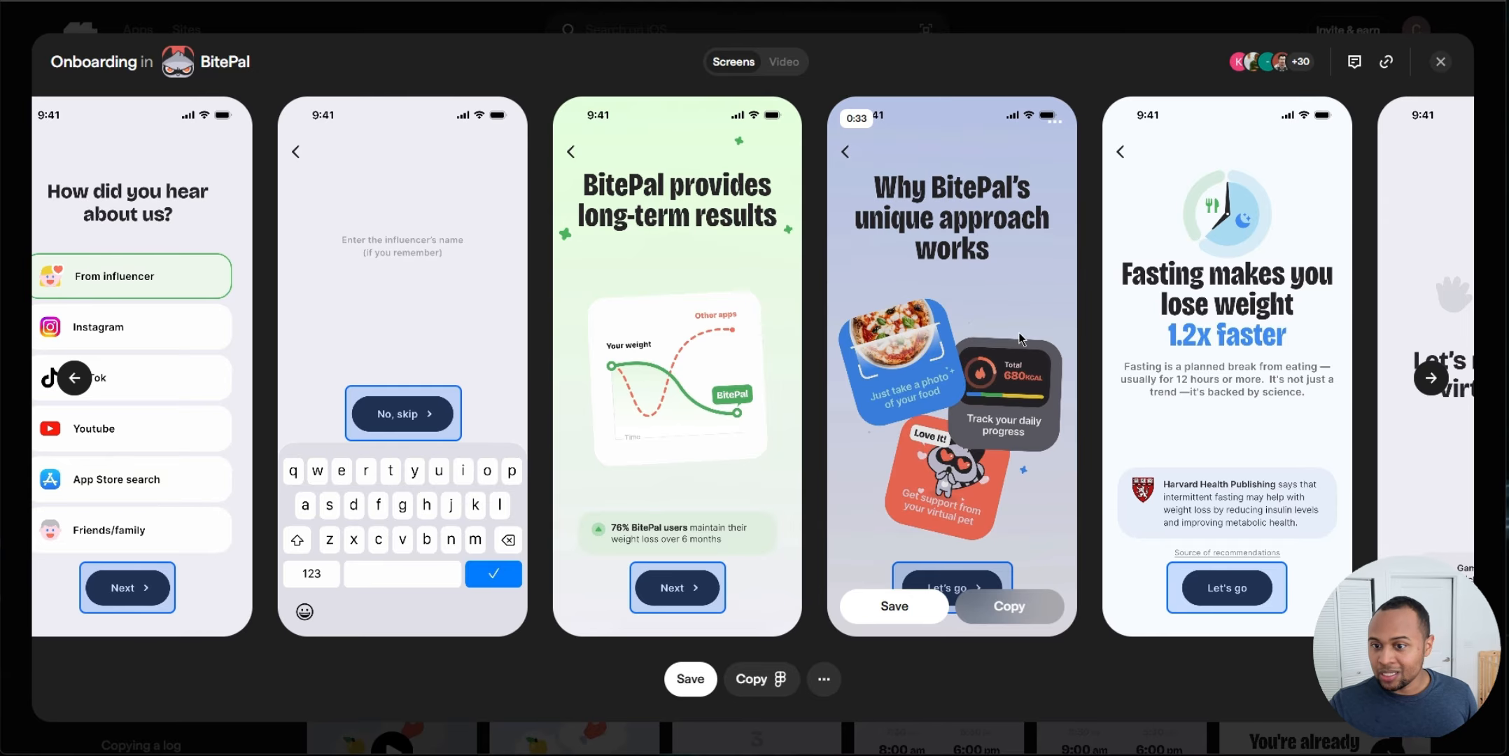
pyautogui.click(1430, 378)
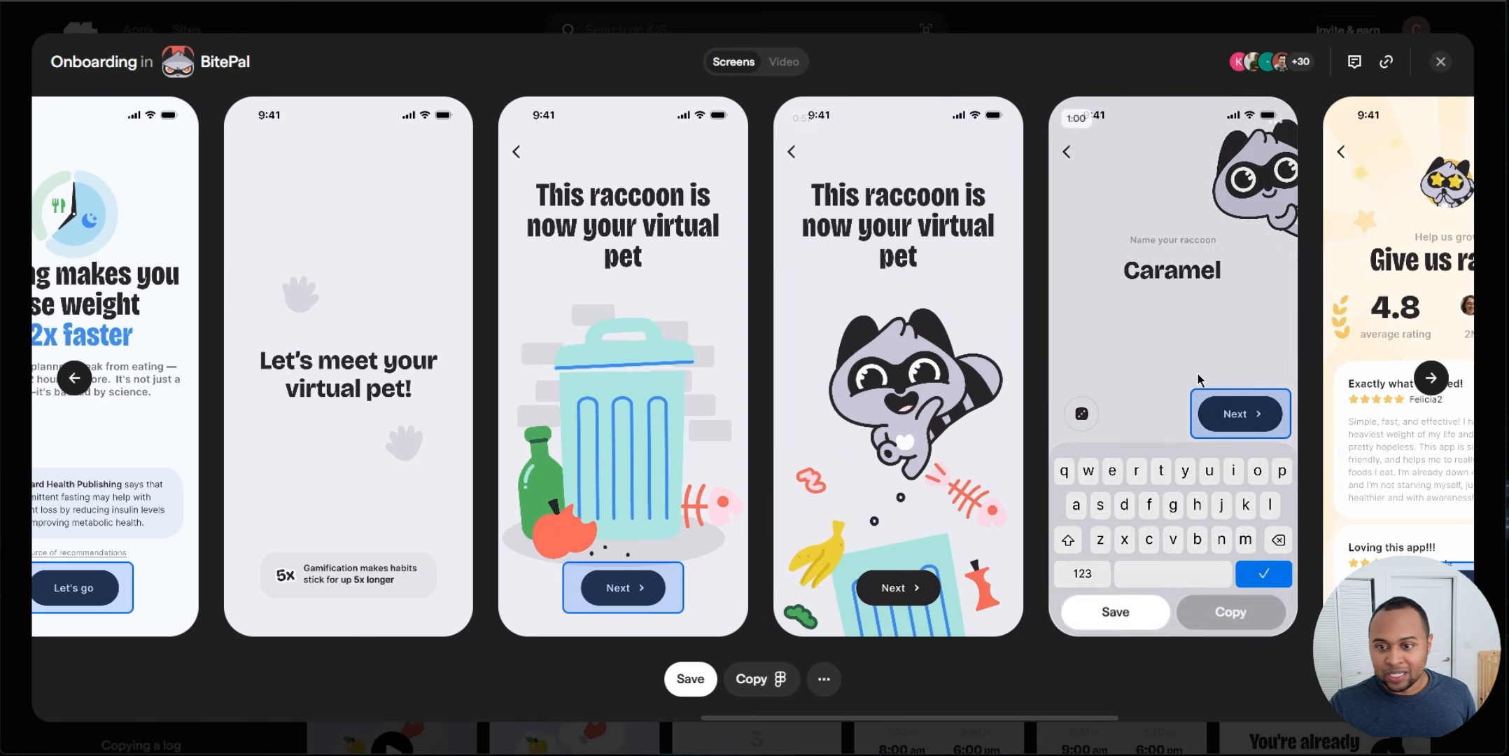
pyautogui.click(1430, 378)
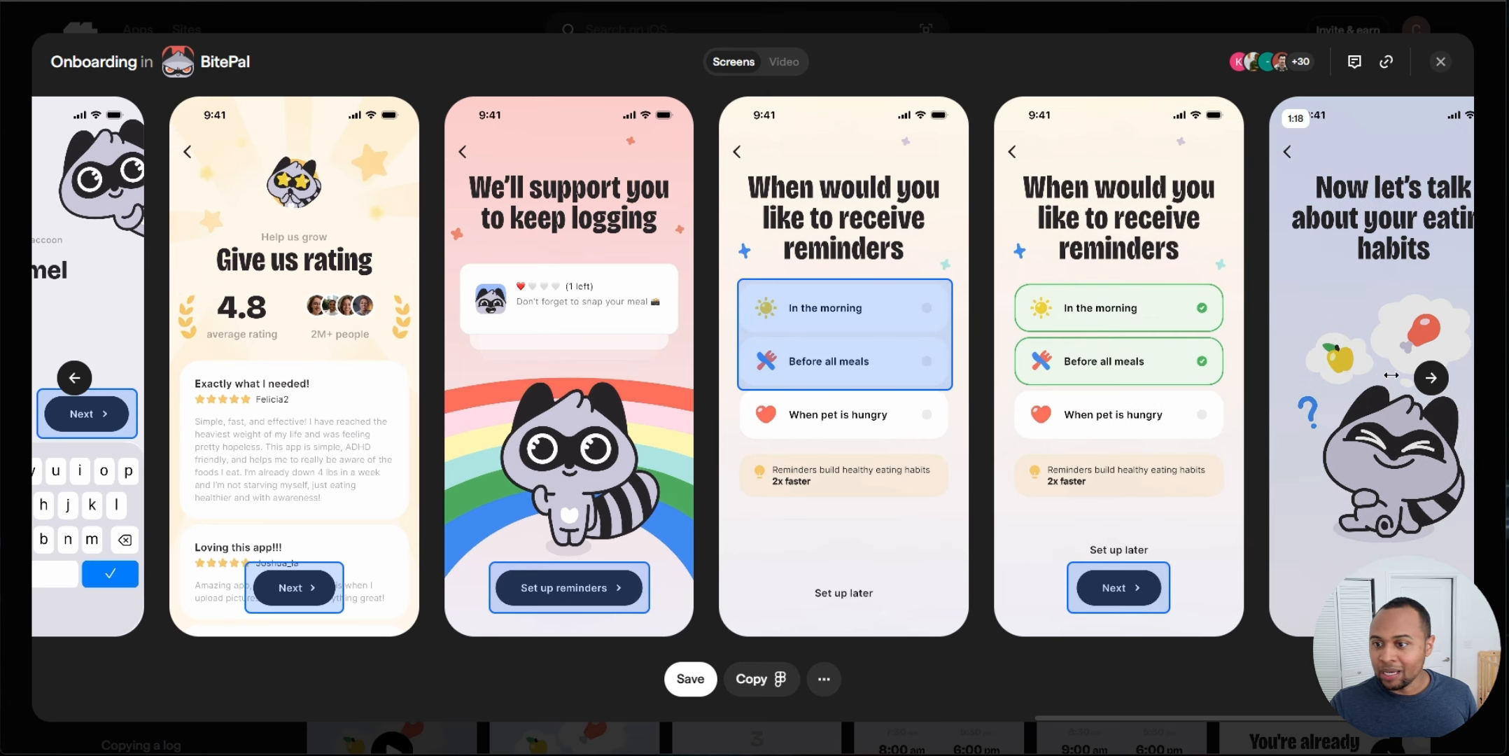
pyautogui.click(1441, 63)
# Step: Search Mobbin for cal and open the Cal AI food and macro counter app page
pyautogui.scroll(10, 677, 210)
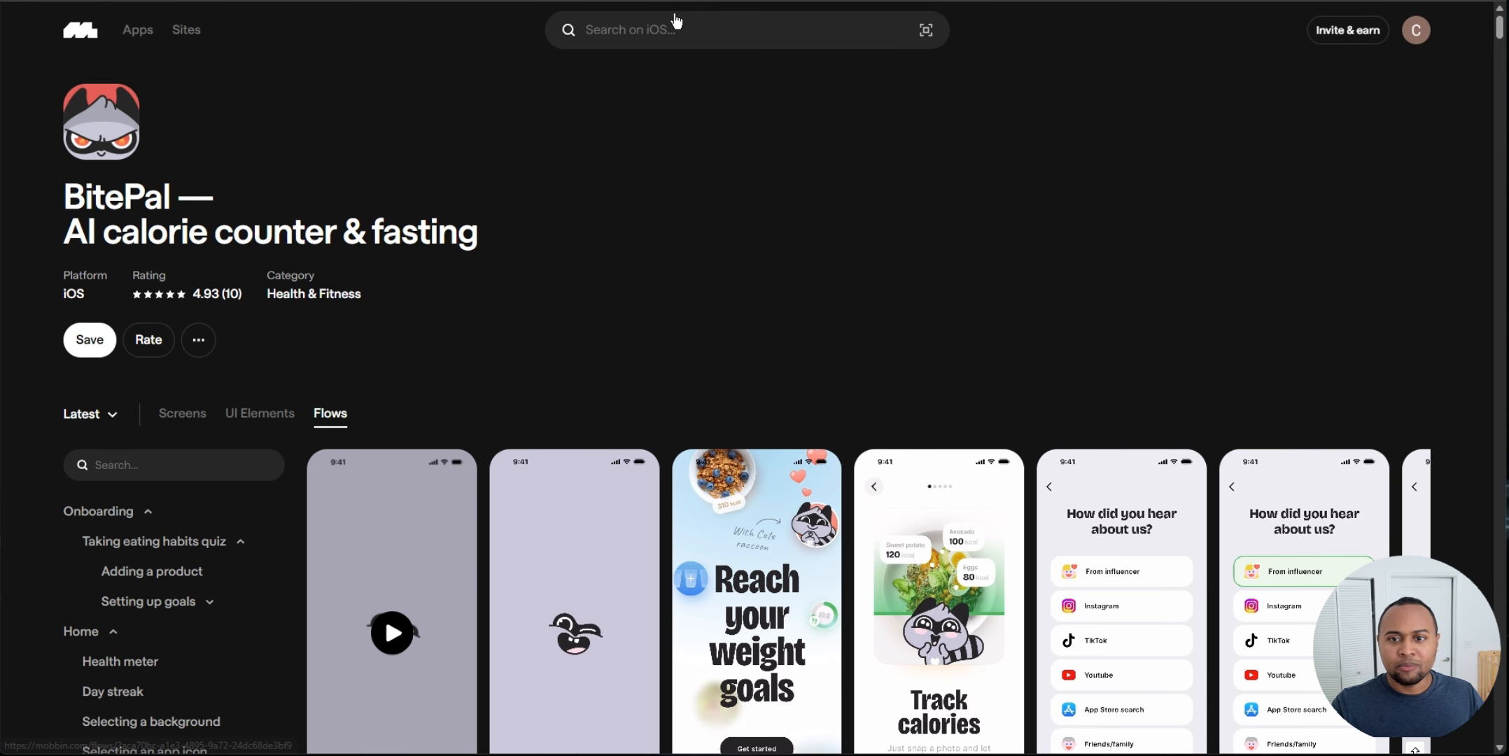
pyautogui.click(676, 25)
pyautogui.write('cal')
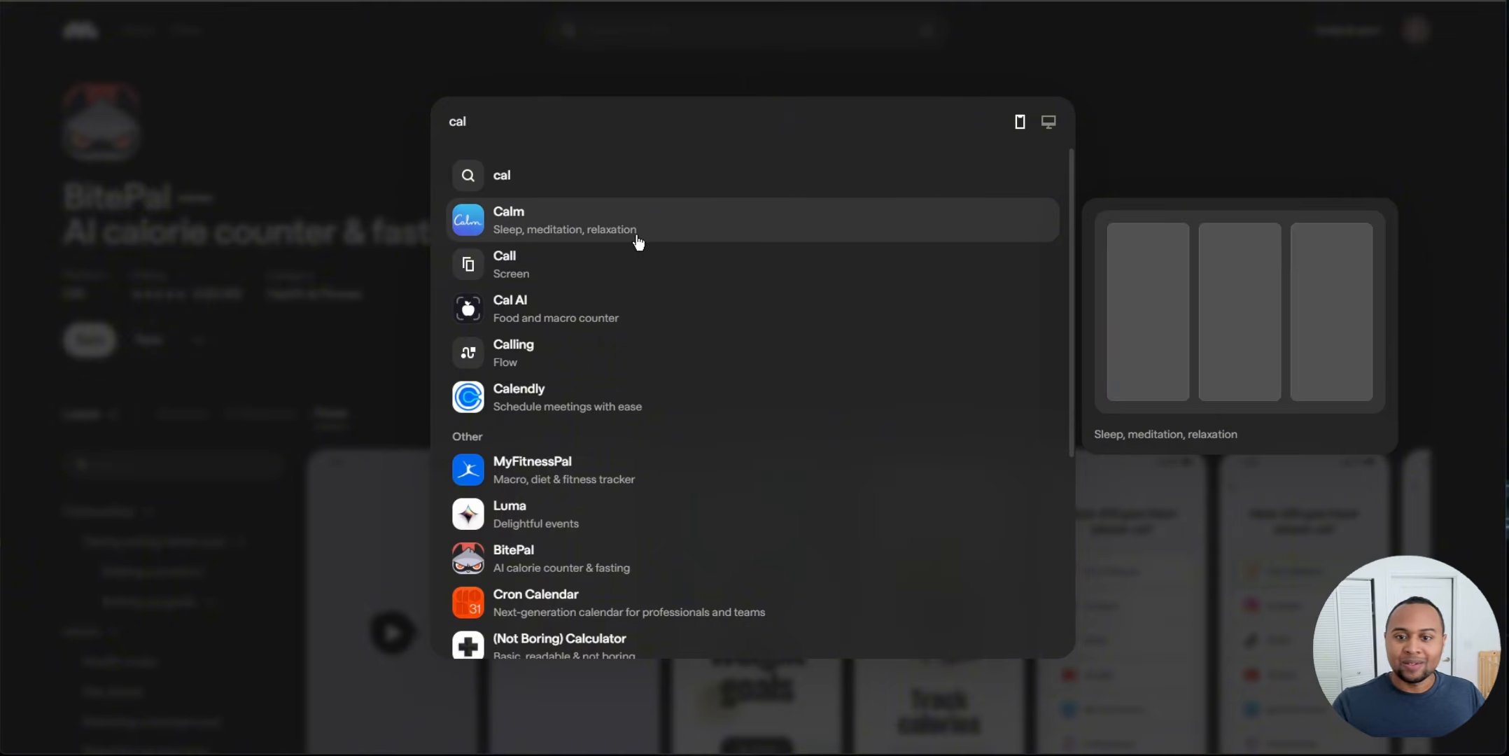
pyautogui.click(600, 343)
pyautogui.click(650, 35)
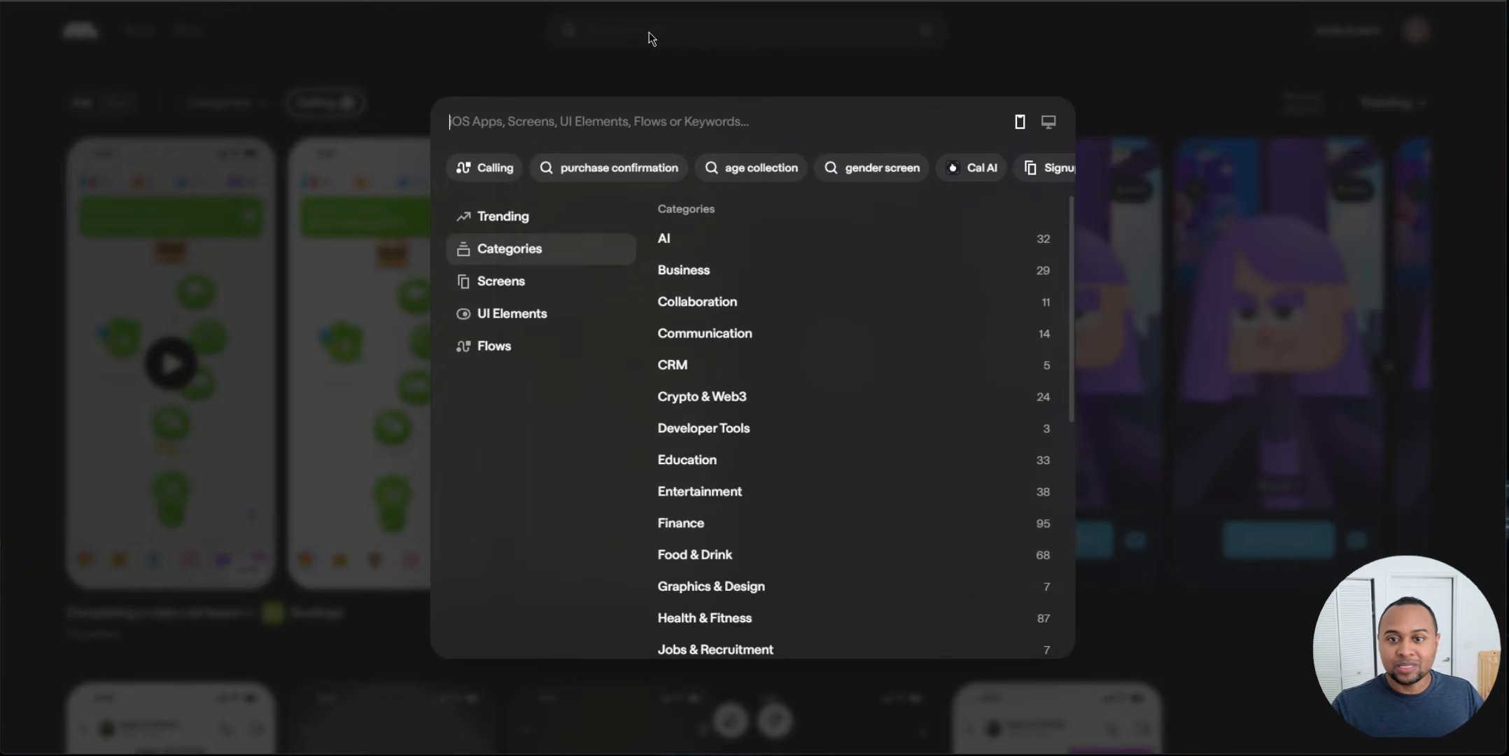
pyautogui.write('cal')
pyautogui.click(593, 306)
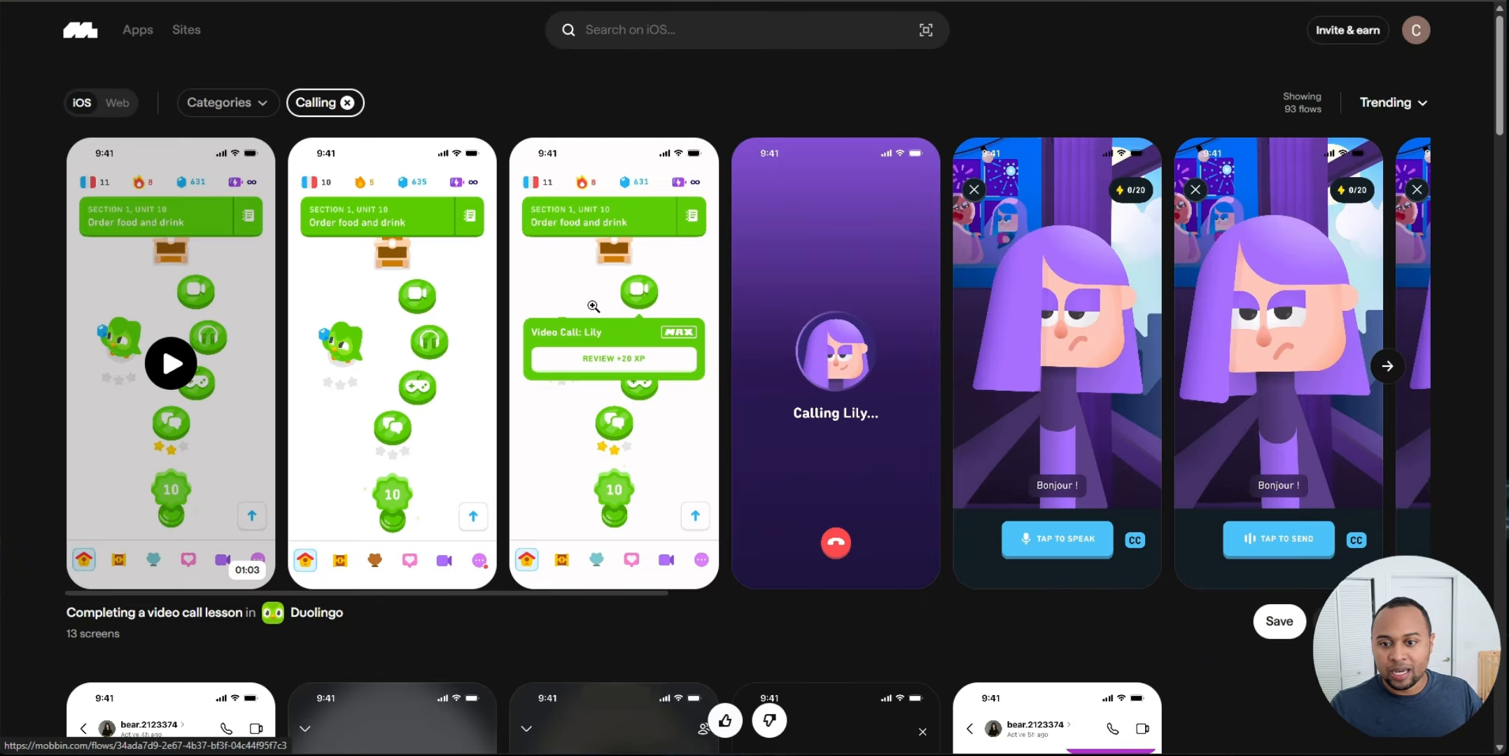
pyautogui.scroll(-5, 637, 374)
pyautogui.scroll(4, 293, 267)
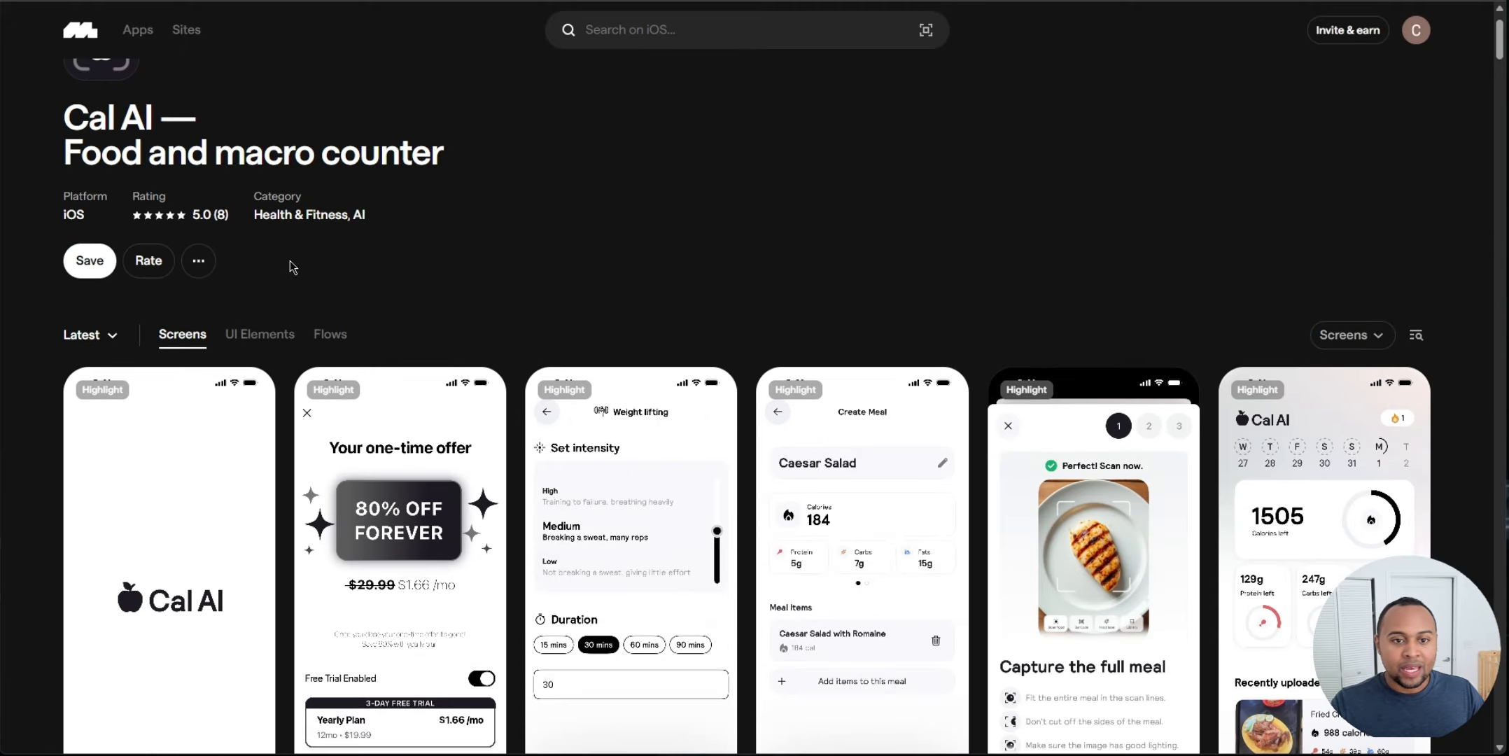
# Step: Open Cal AI's Flows section and view its Onboarding flow screens
pyautogui.click(330, 334)
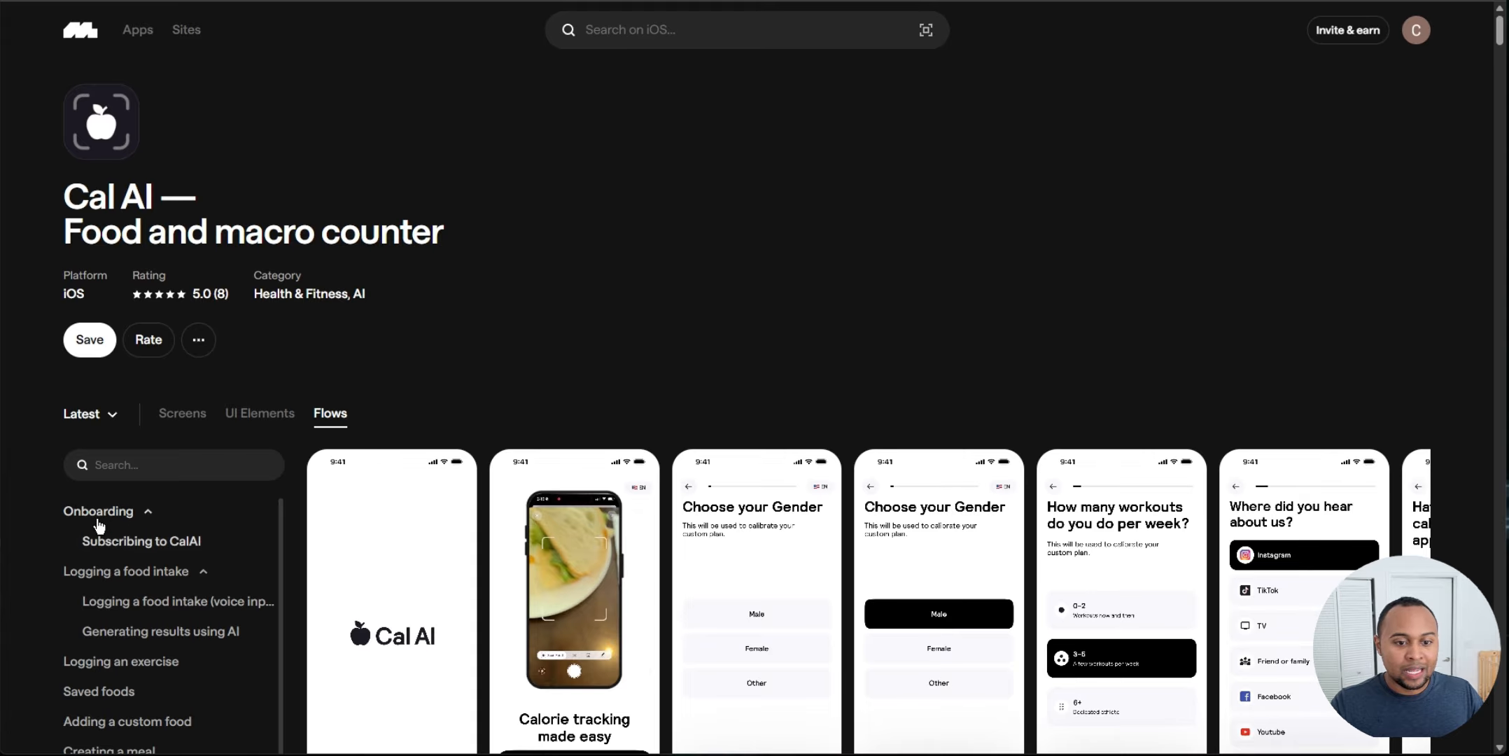
pyautogui.click(692, 428)
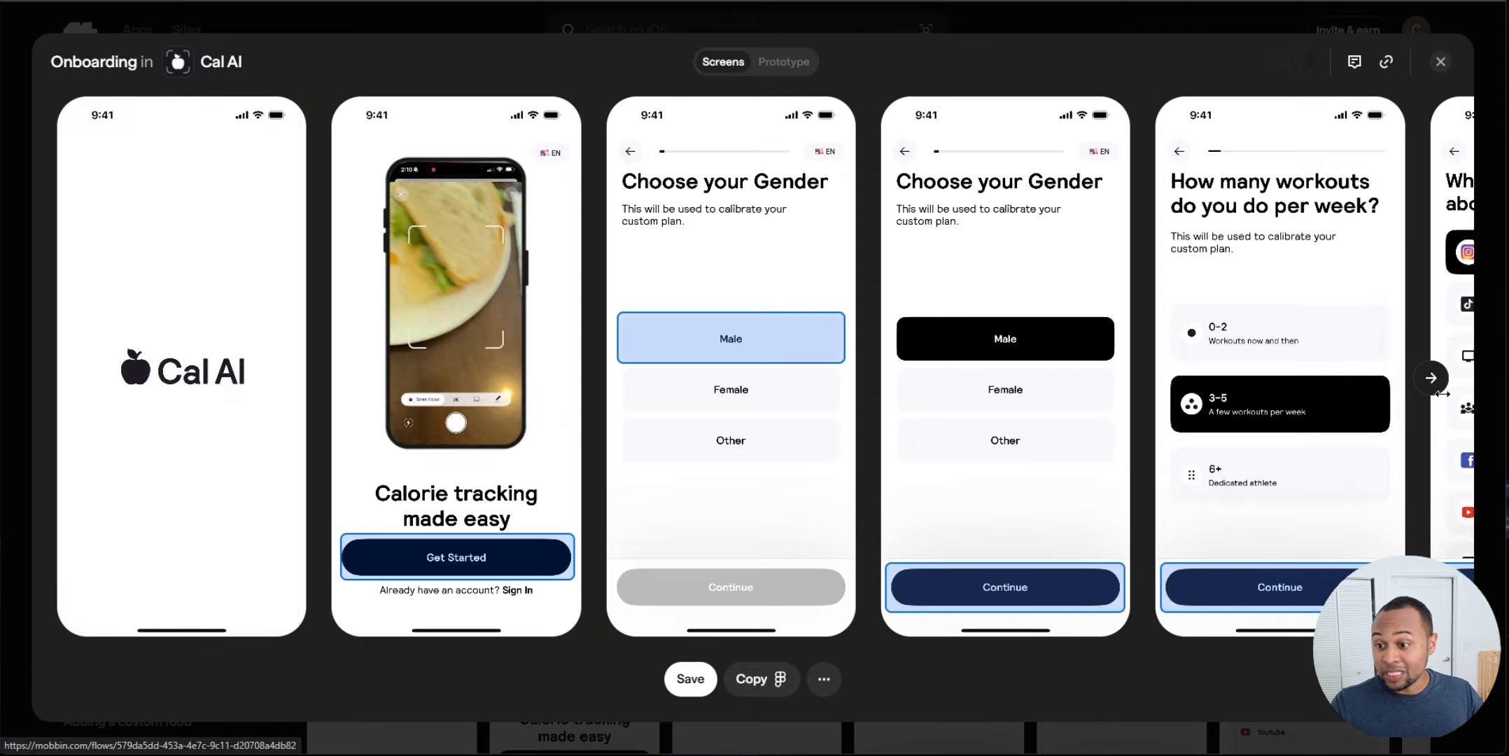
# Step: Page through the Cal AI onboarding screens and close the flow viewer
pyautogui.click(1431, 378)
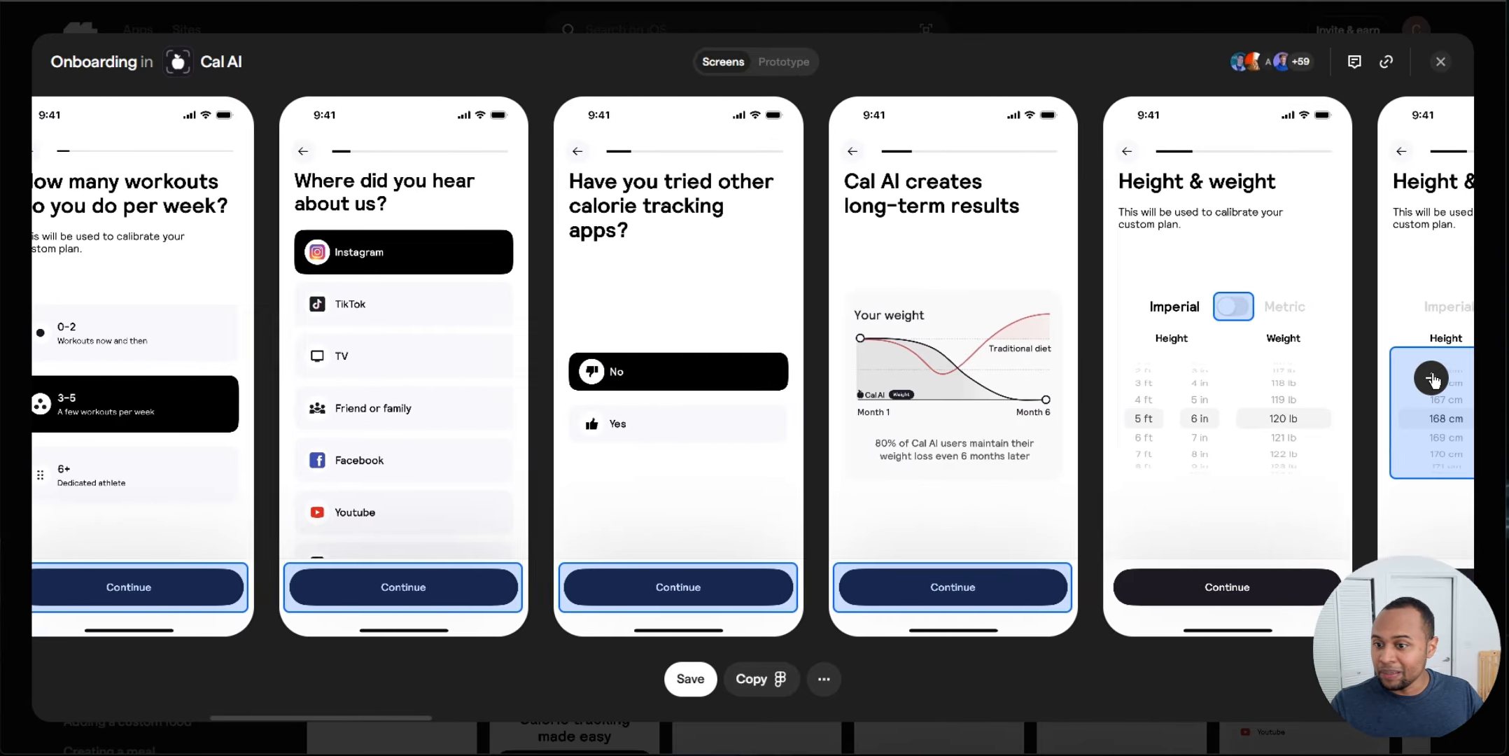
pyautogui.moveTo(649, 306)
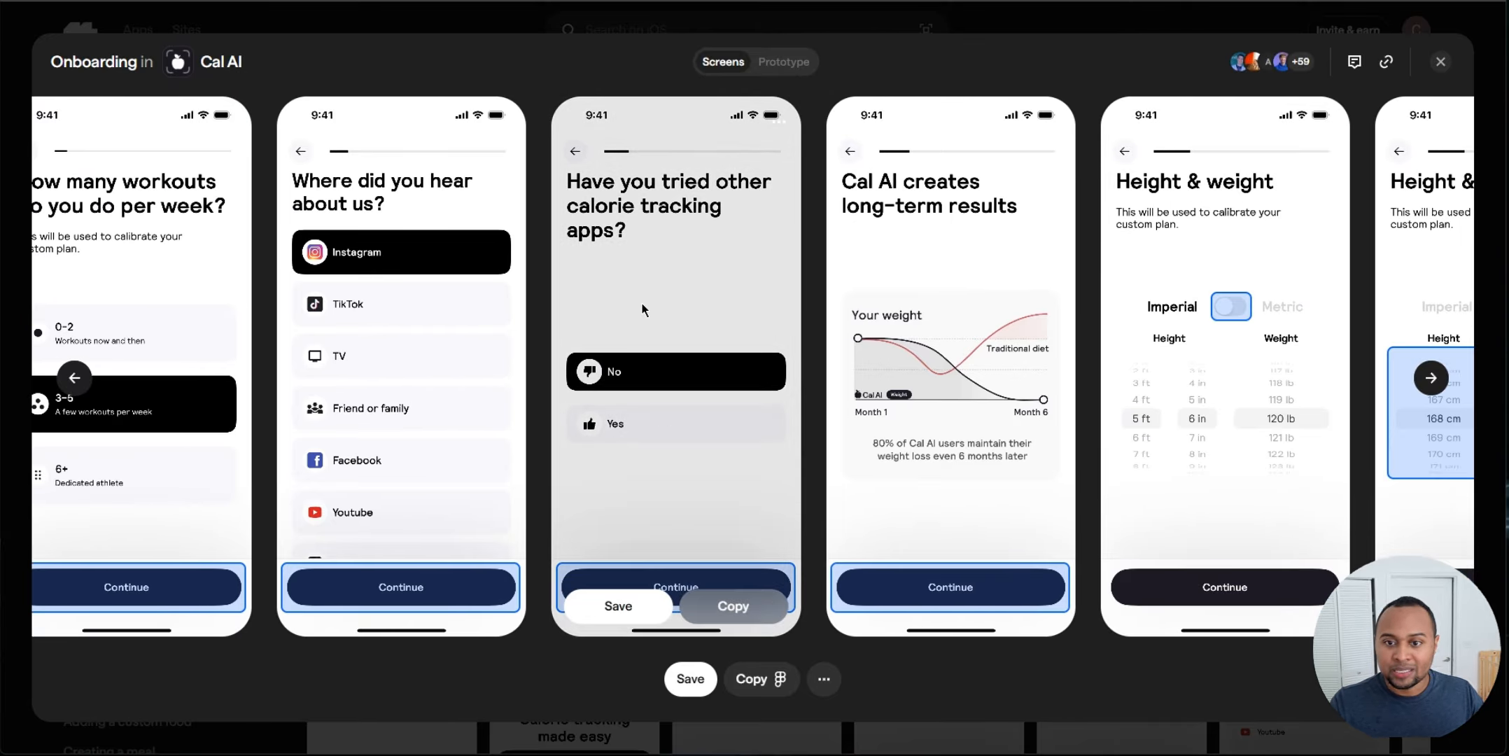
pyautogui.click(1431, 378)
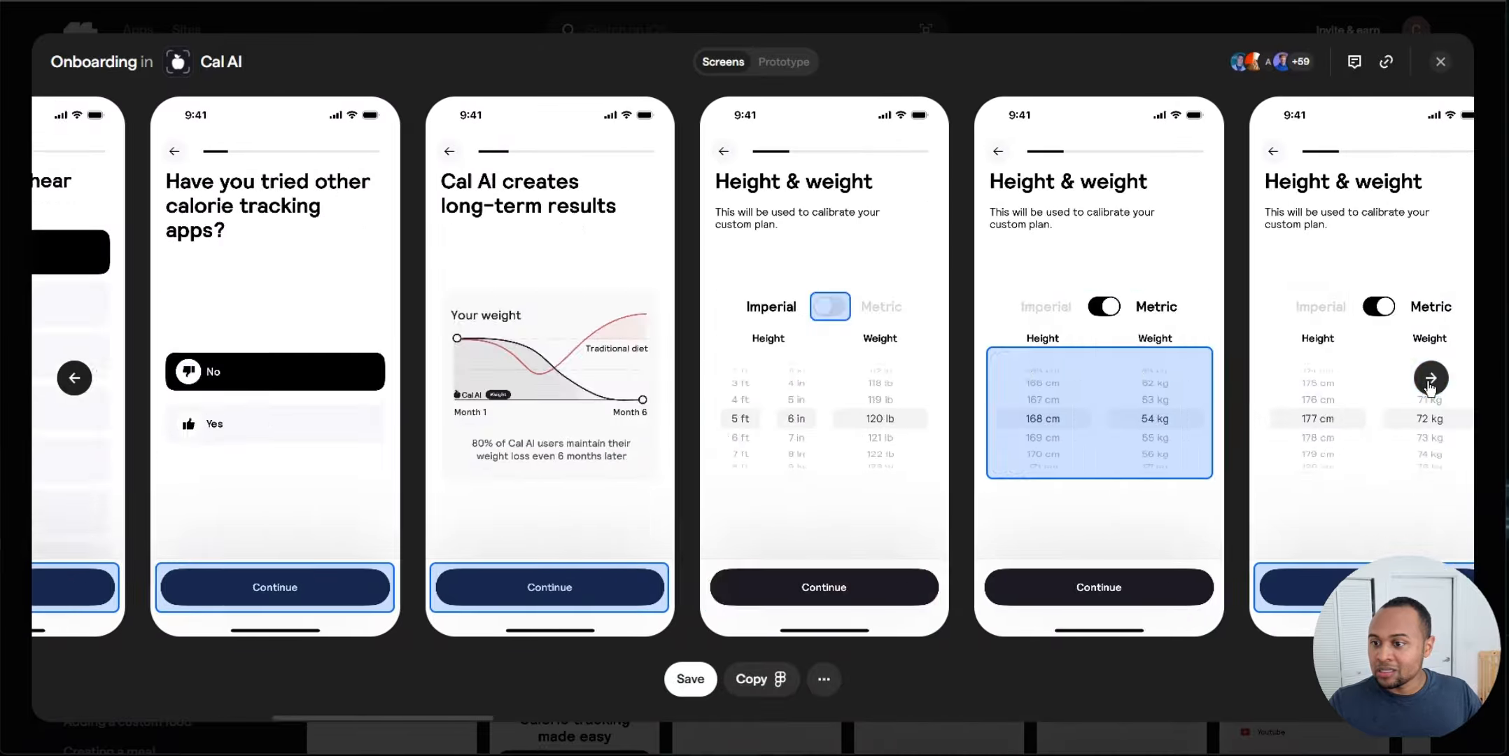
pyautogui.moveTo(1077, 280)
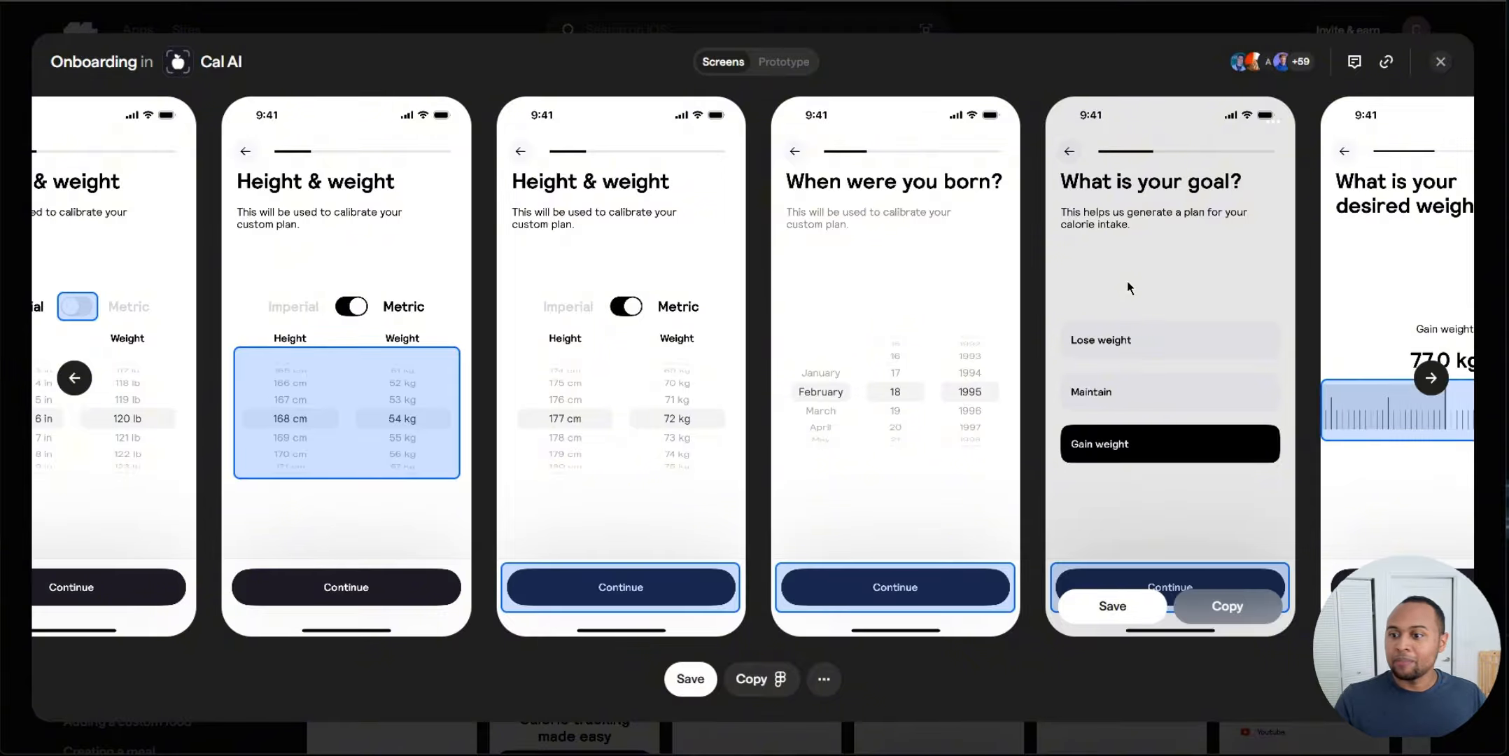
pyautogui.click(1431, 378)
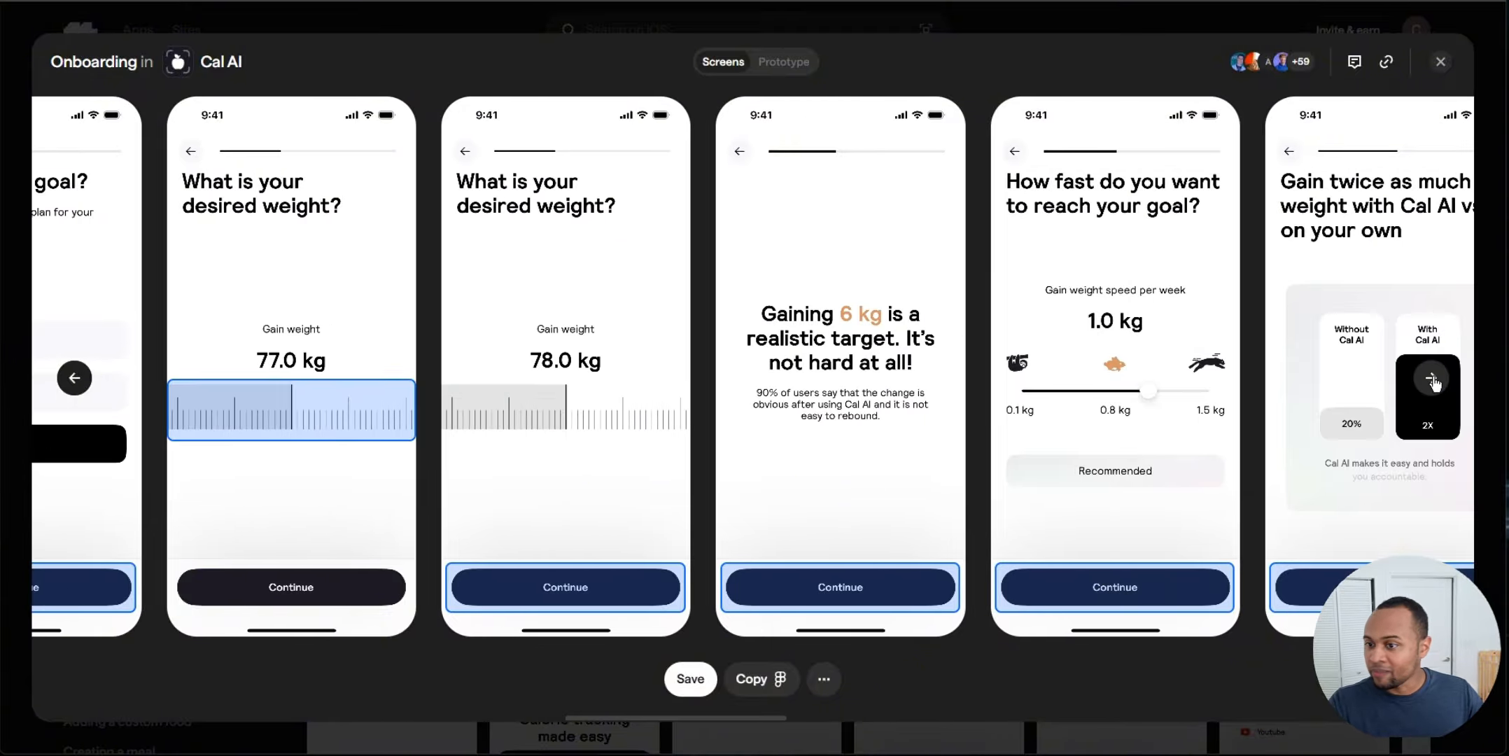
pyautogui.moveTo(803, 288)
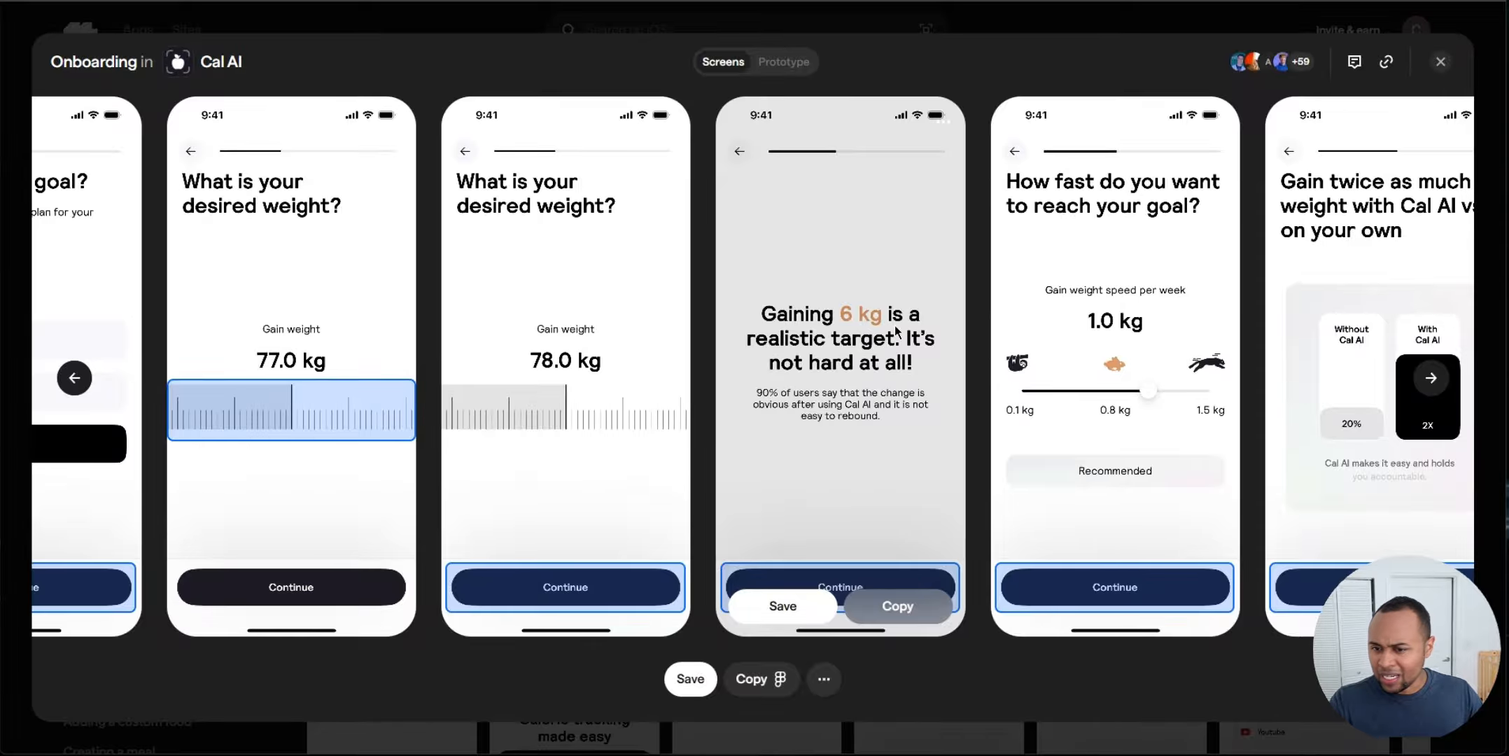
pyautogui.click(1431, 378)
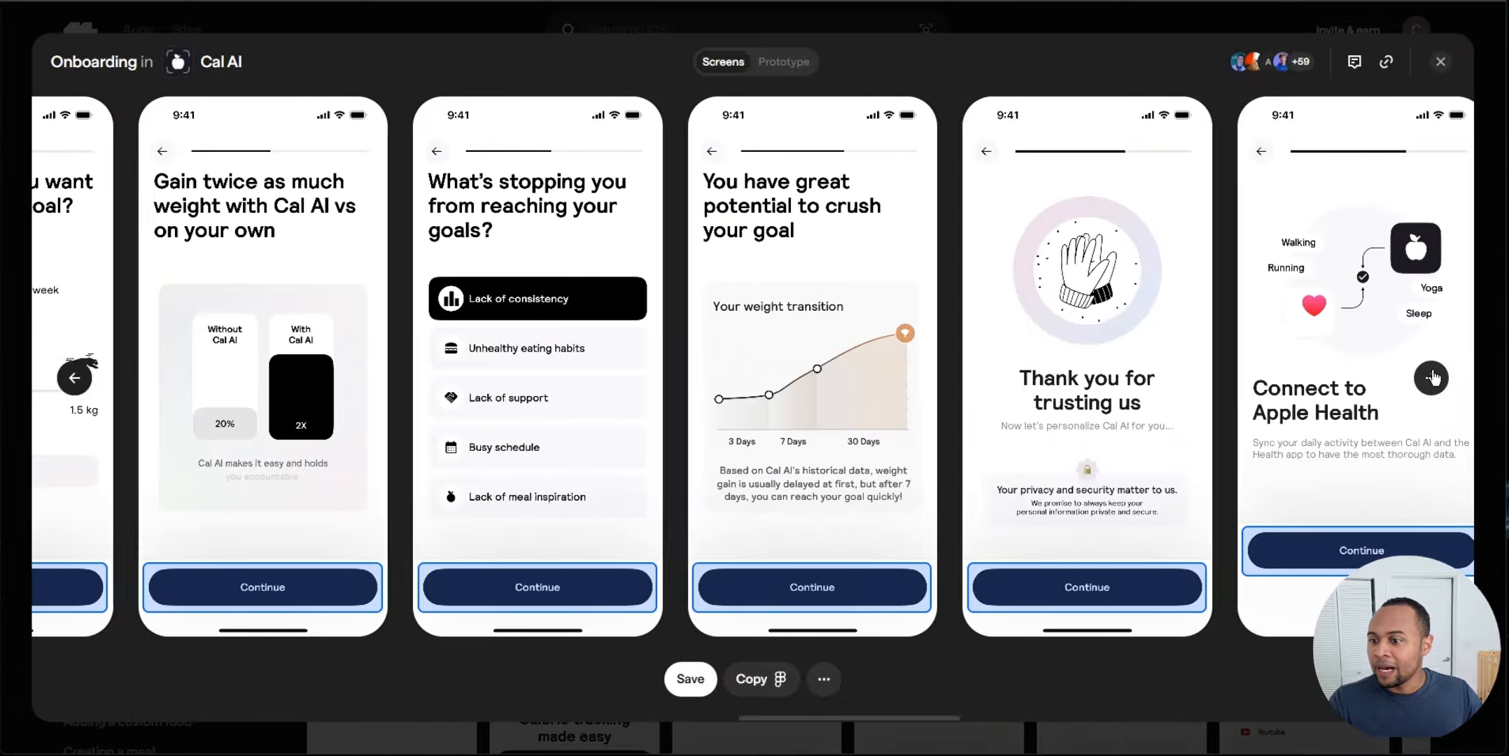
pyautogui.click(1430, 378)
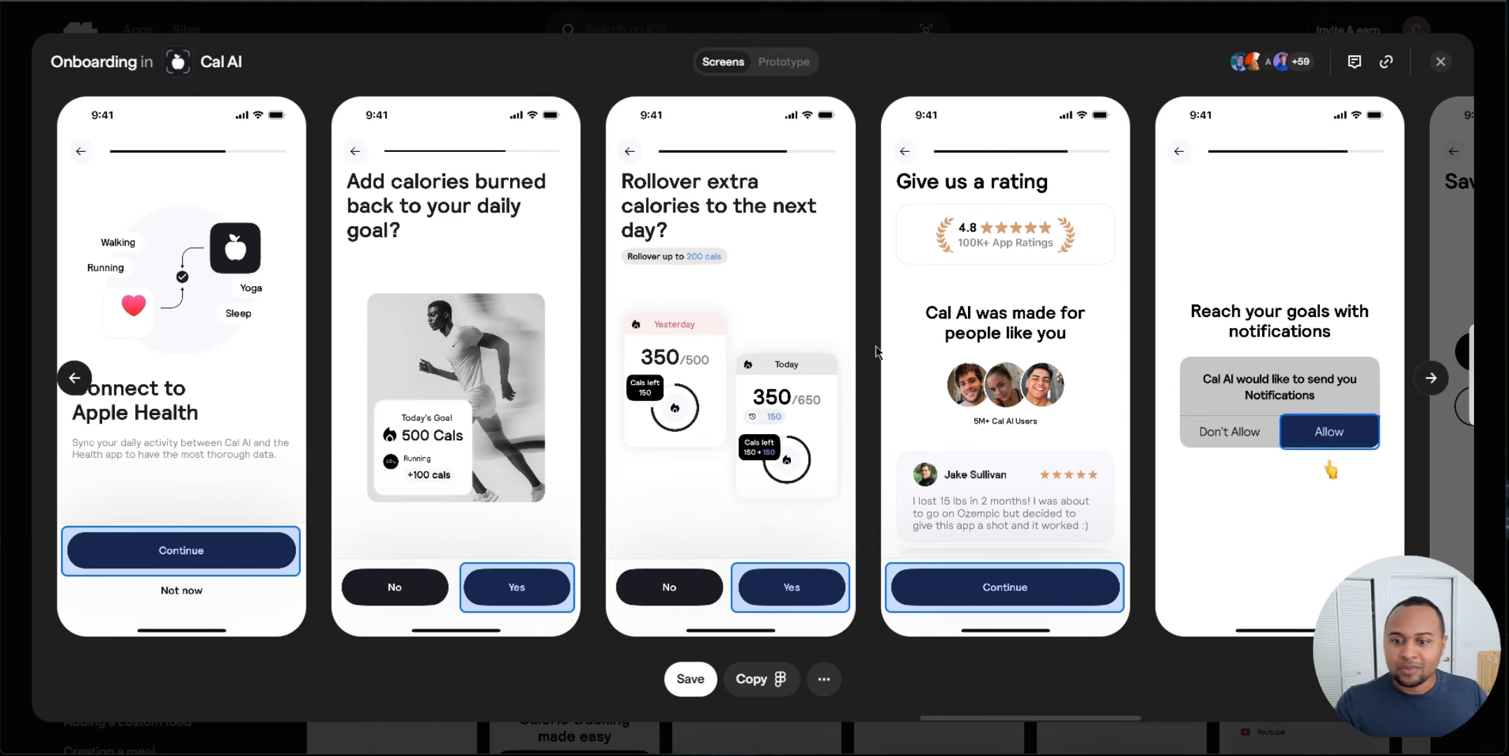
pyautogui.moveTo(329, 396)
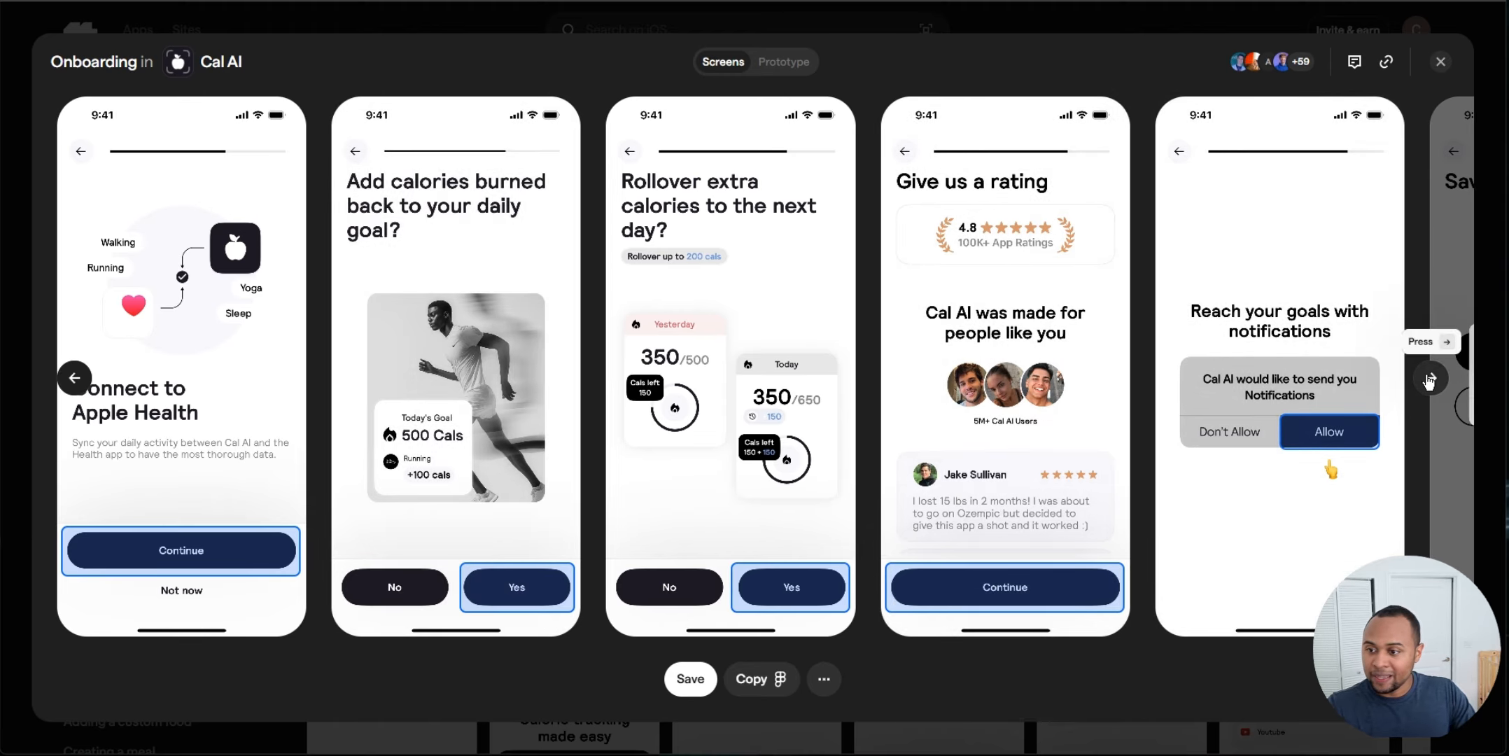
pyautogui.click(1431, 378)
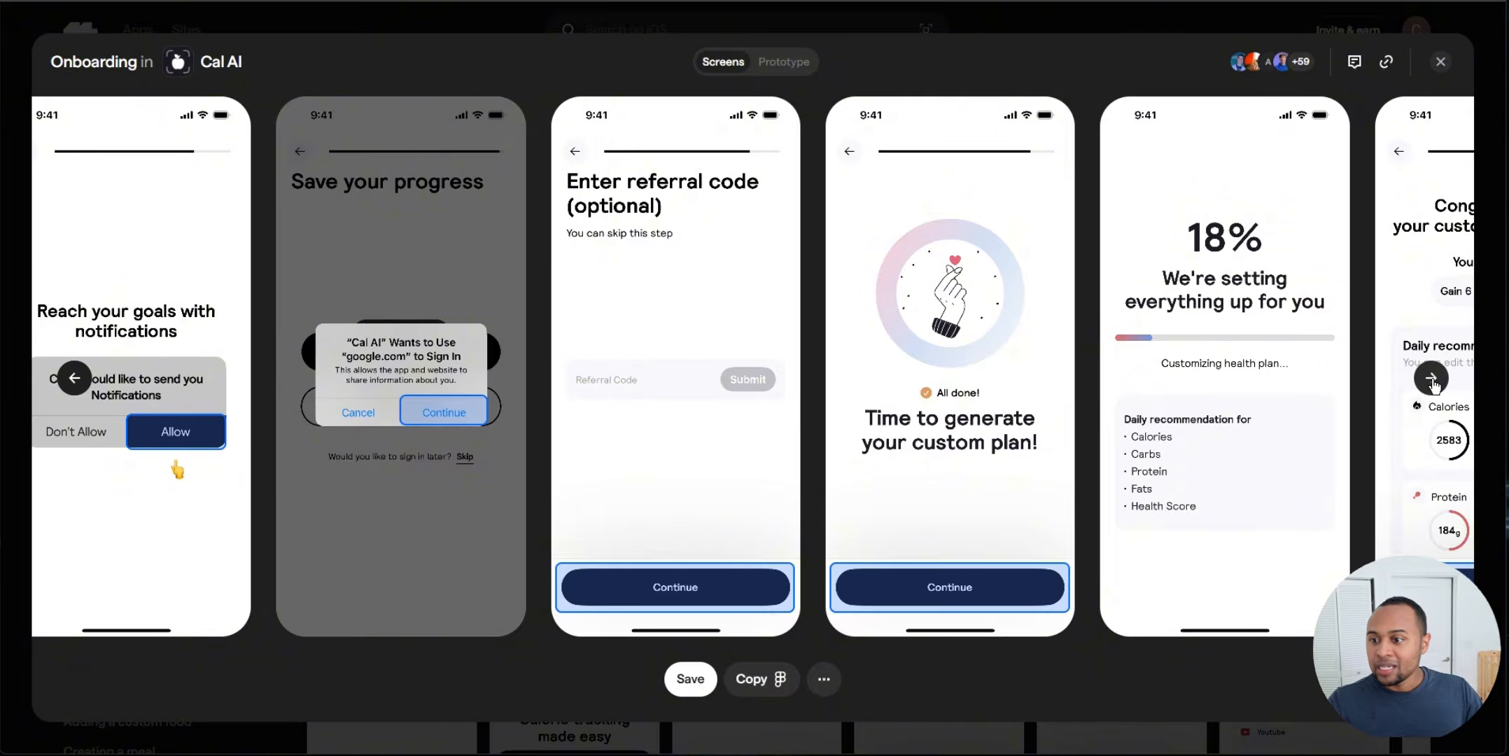
pyautogui.click(1430, 379)
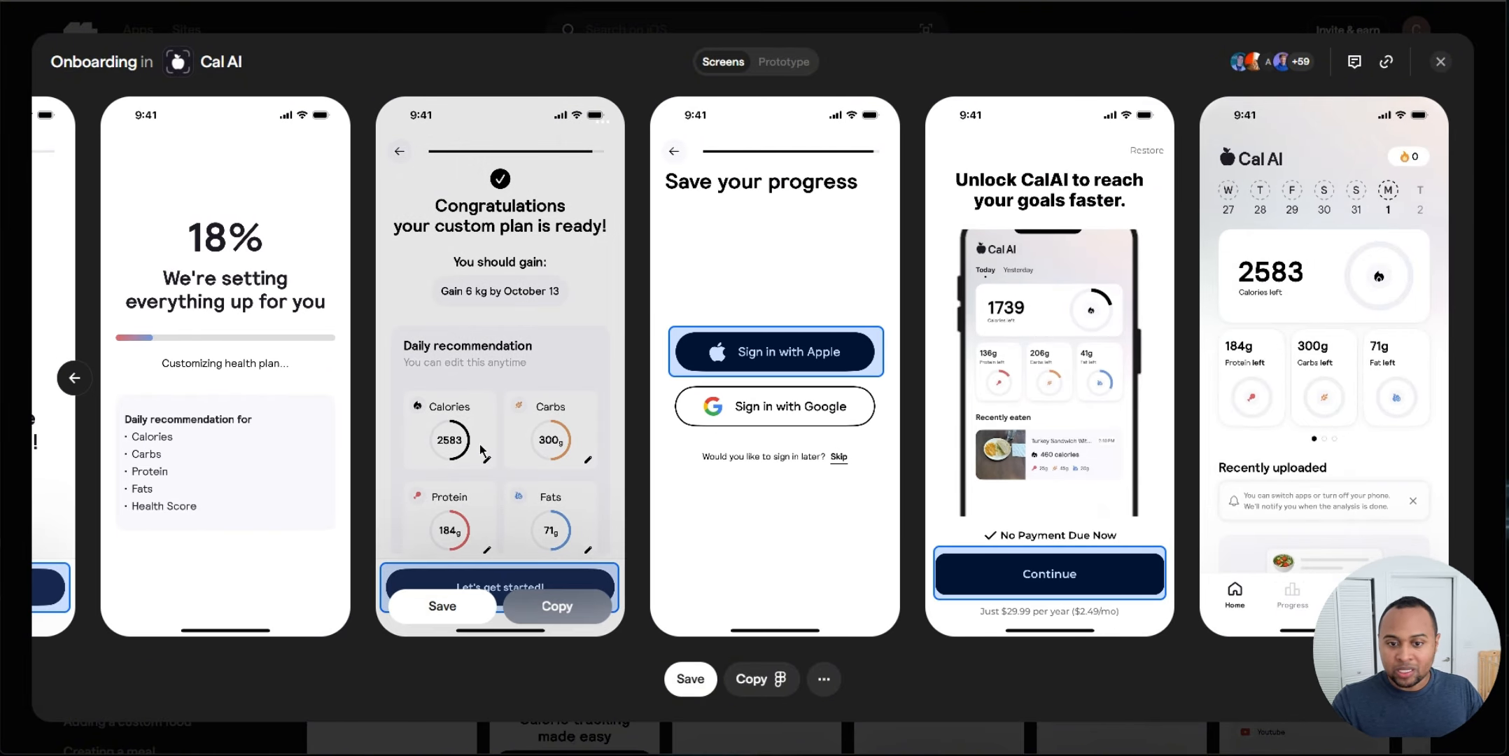
pyautogui.click(1441, 64)
# Step: Return to Mobbin's home and open the Health & Fitness category of iOS apps
pyautogui.scroll(-8, 980, 404)
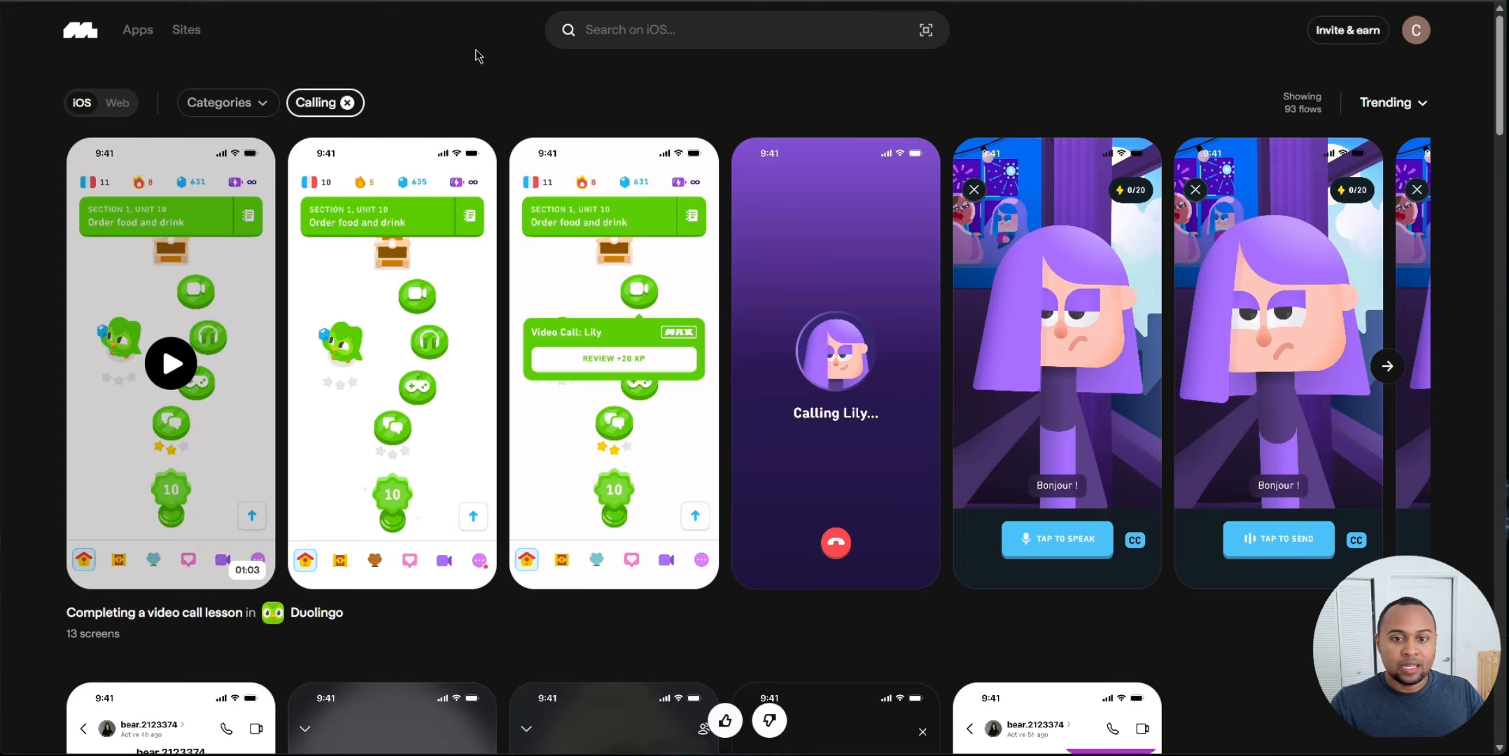
pyautogui.scroll(-15, 483, 105)
pyautogui.scroll(11, 549, 244)
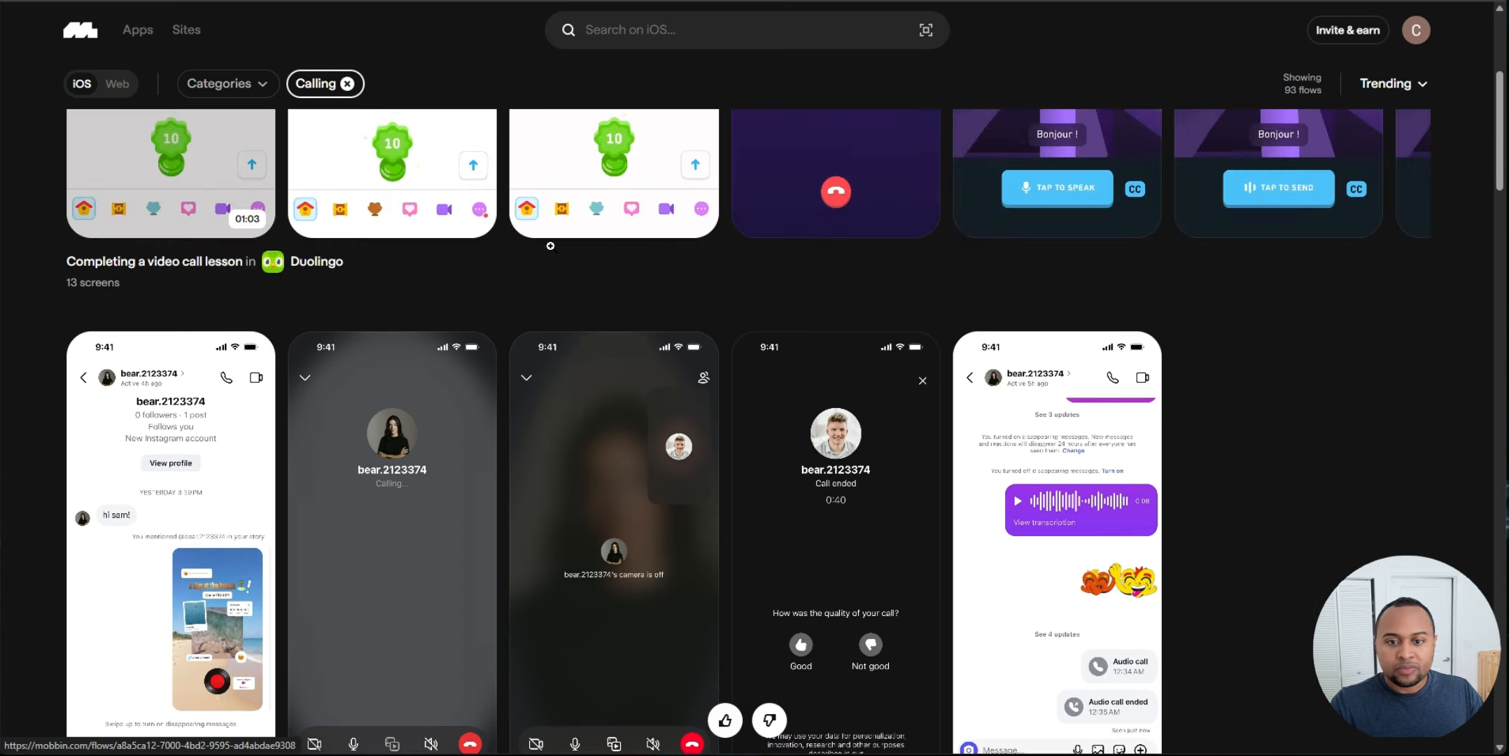
pyautogui.scroll(5, 550, 246)
pyautogui.click(85, 32)
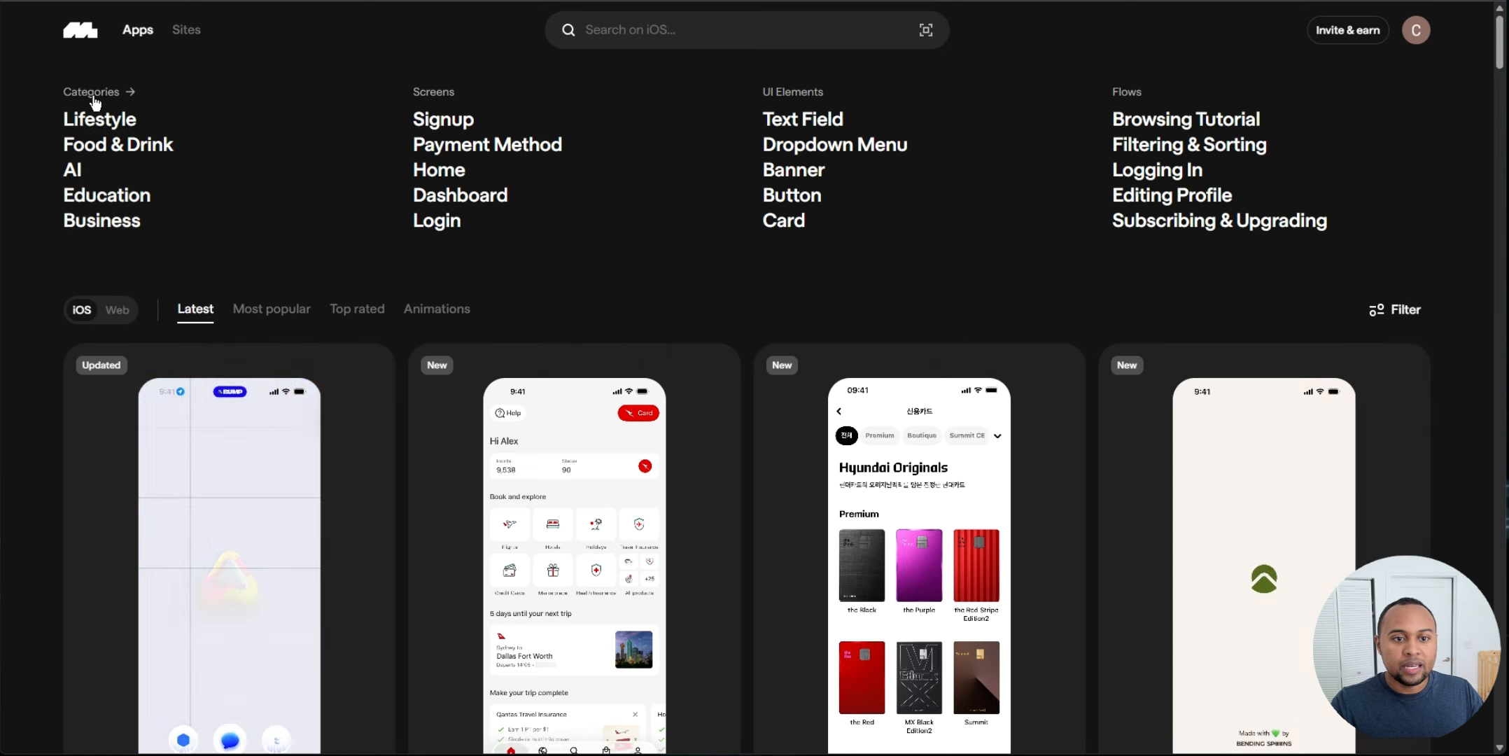
pyautogui.click(95, 92)
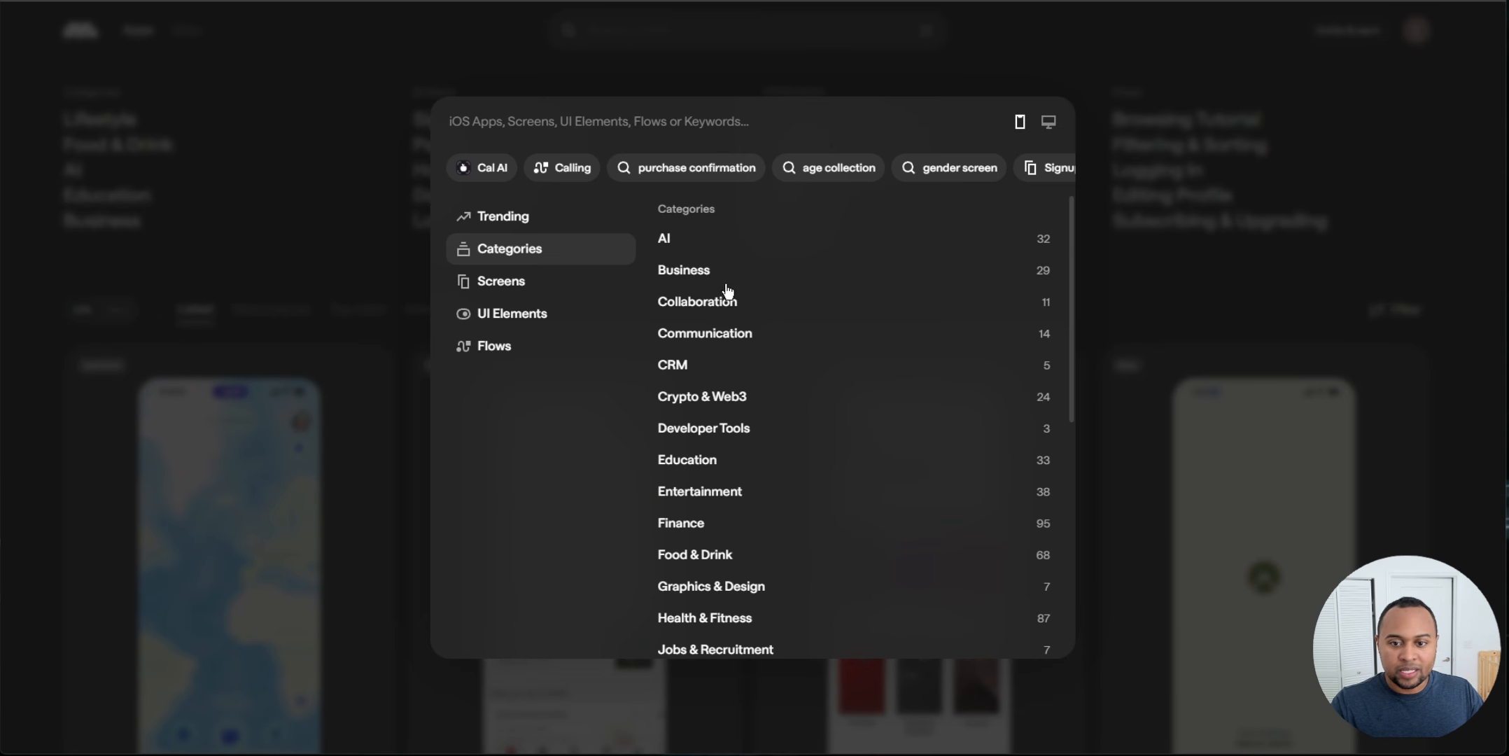
pyautogui.moveTo(758, 560)
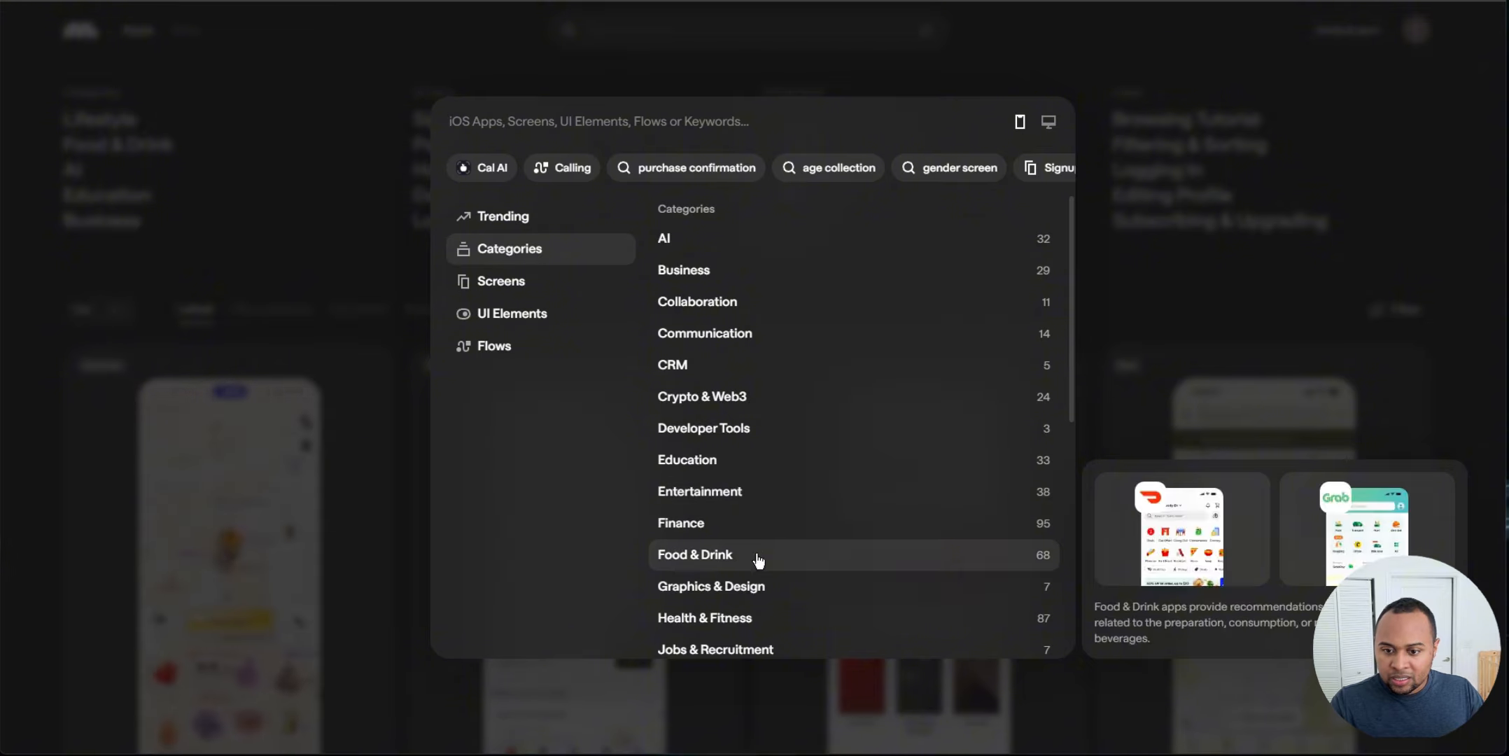
pyautogui.moveTo(755, 527)
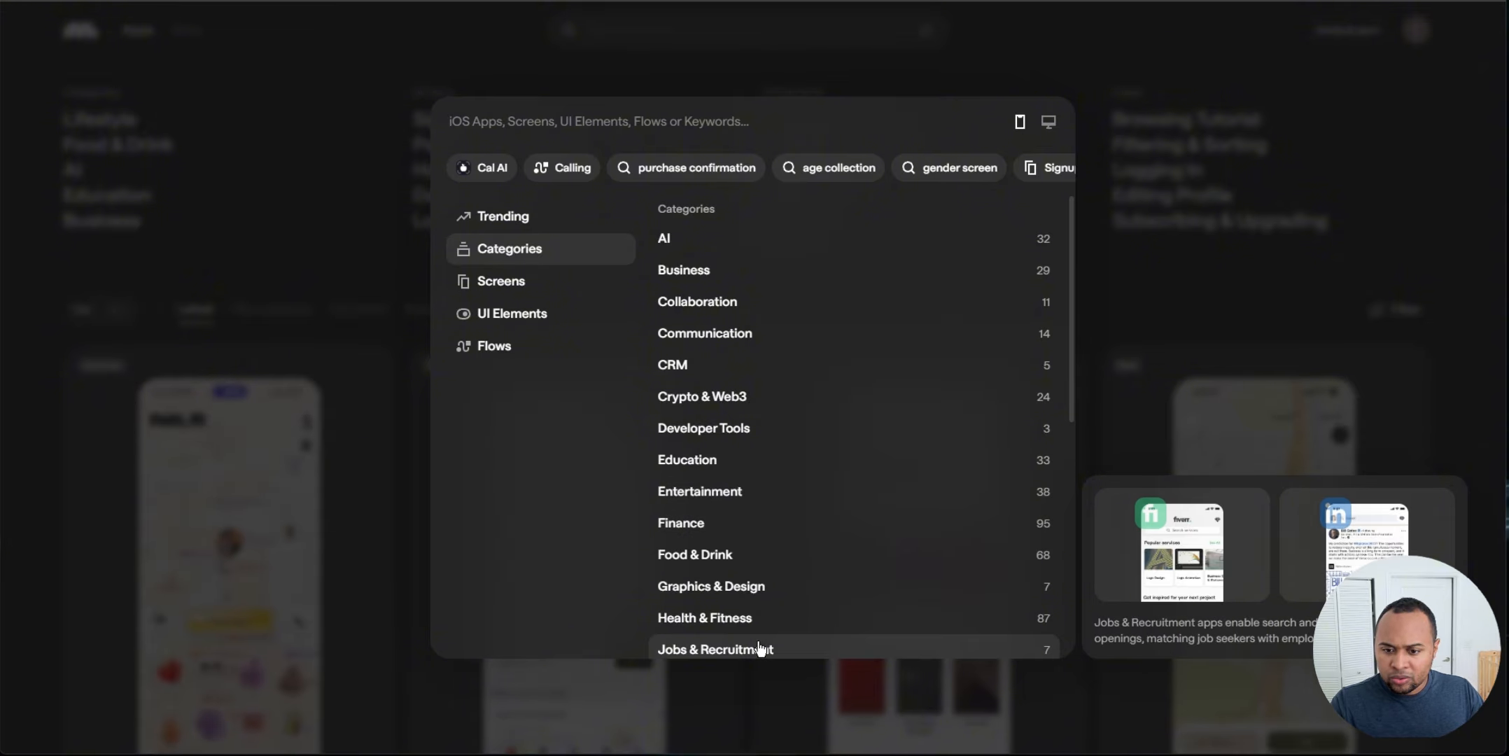
pyautogui.click(728, 617)
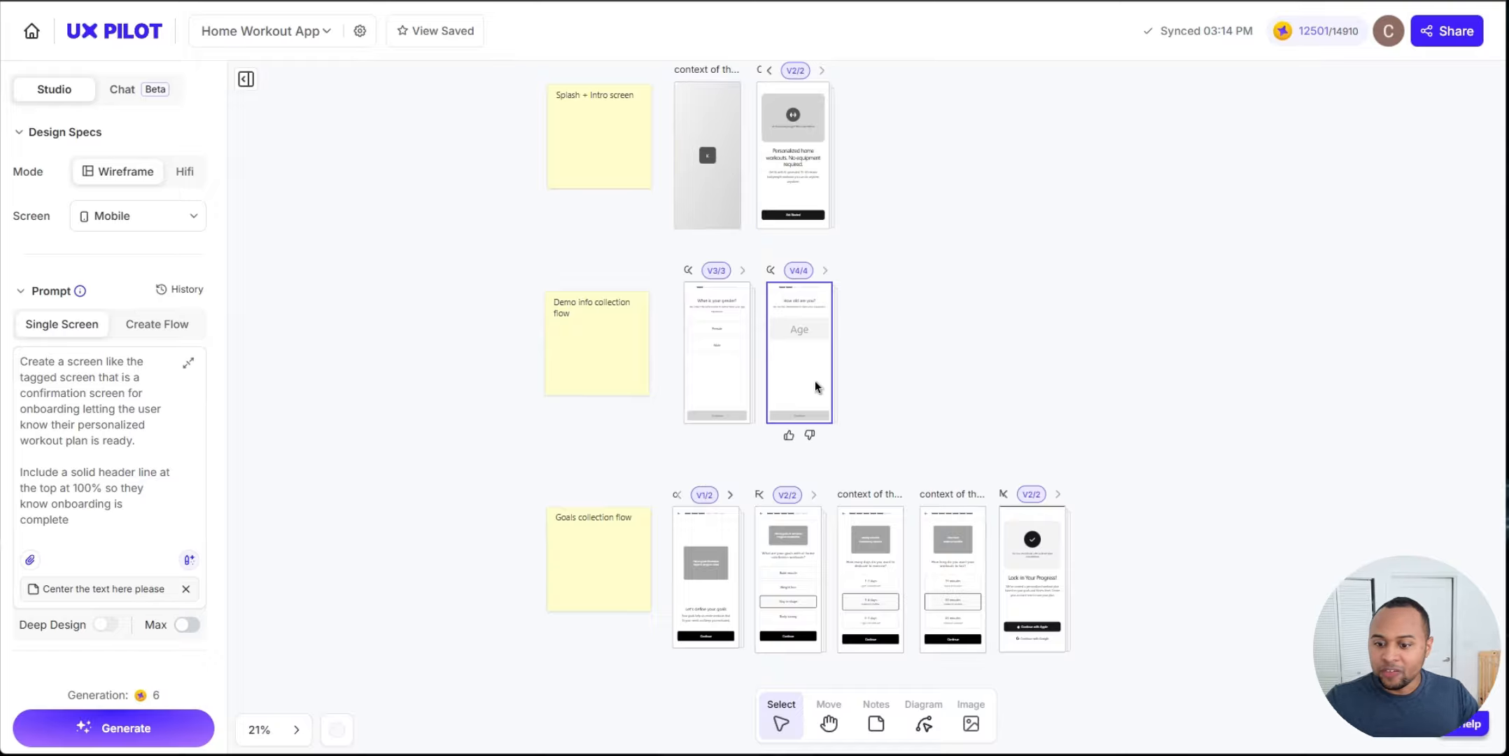
pyautogui.scroll(-1, 1001, 294)
pyautogui.scroll(2, 980, 210)
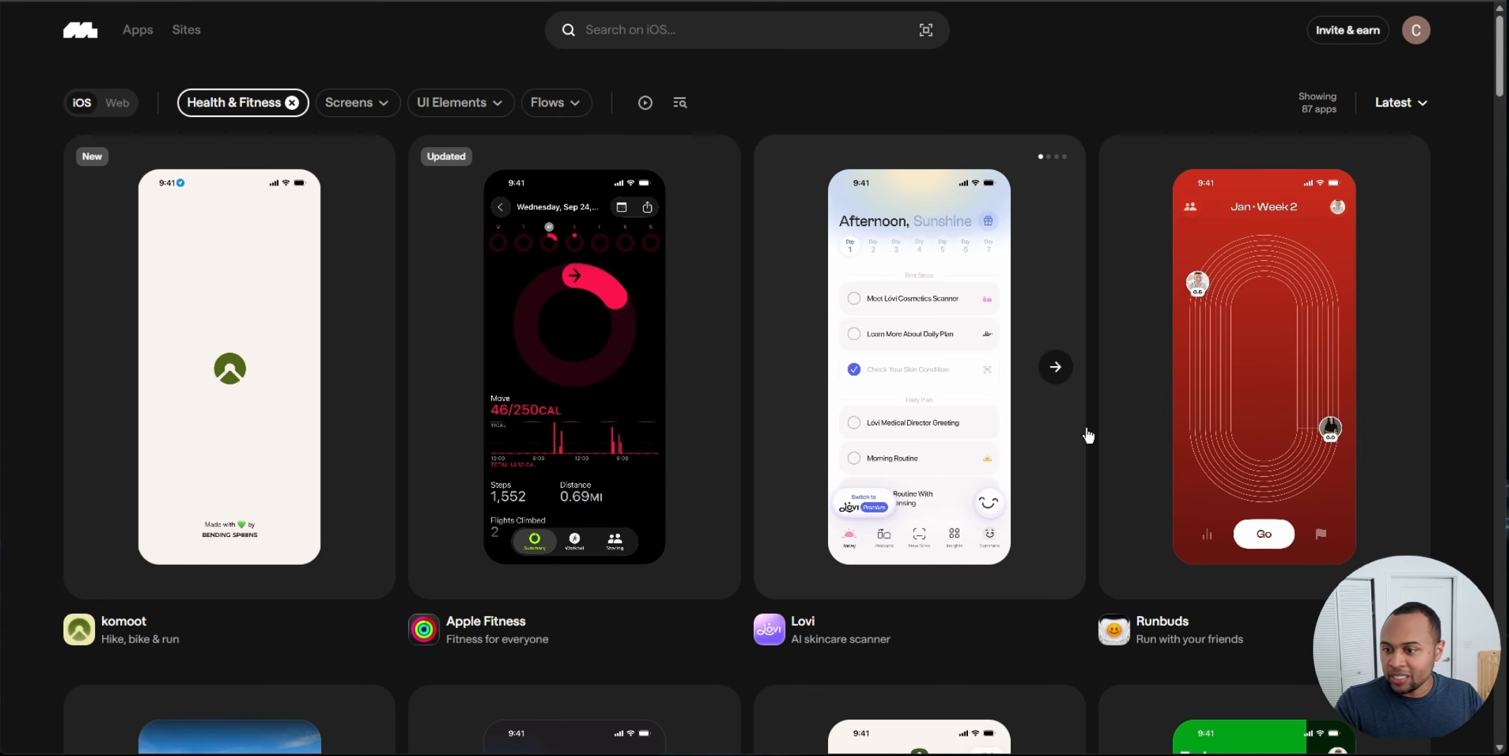
# Step: Open the Apple Fitness app page and browse its screens
pyautogui.scroll(-8, 1088, 435)
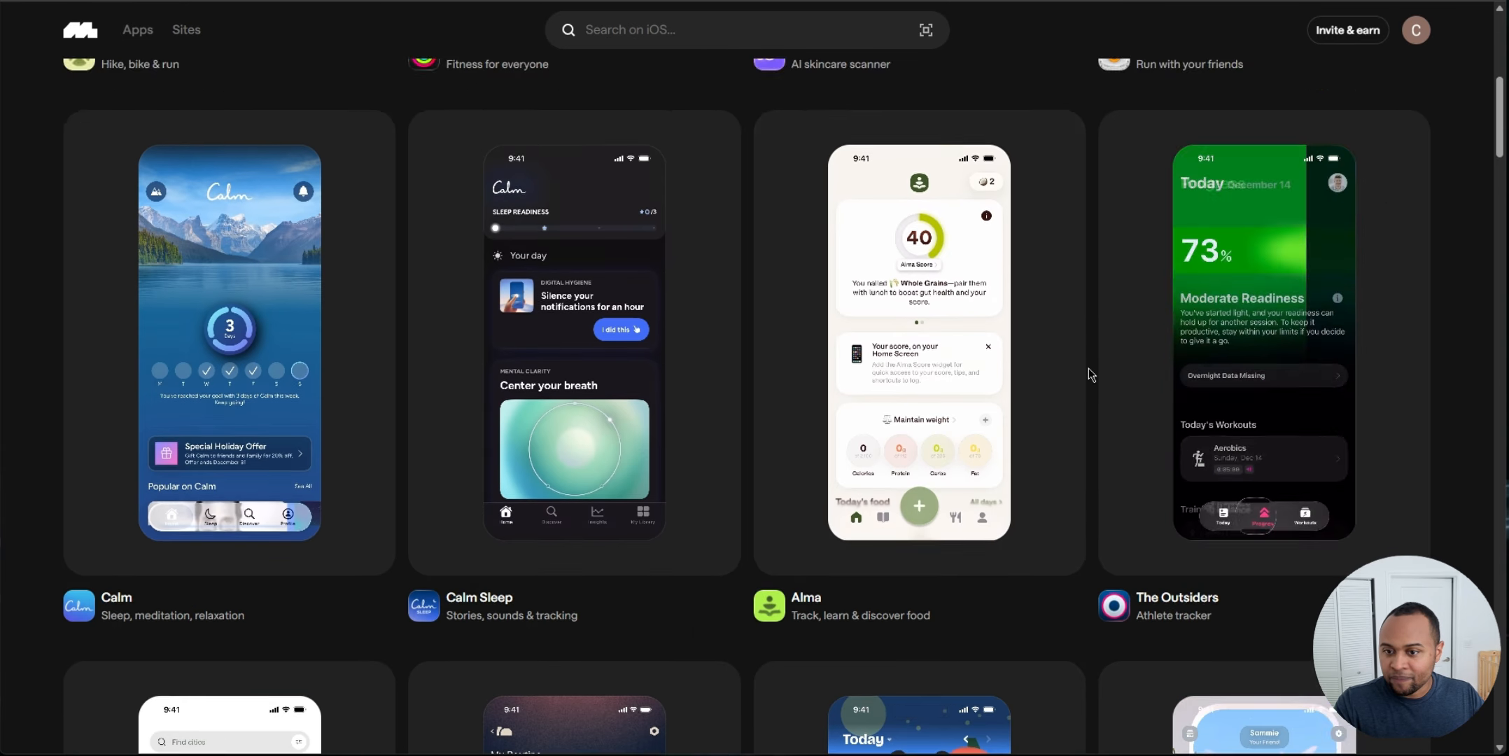
pyautogui.scroll(6, 770, 343)
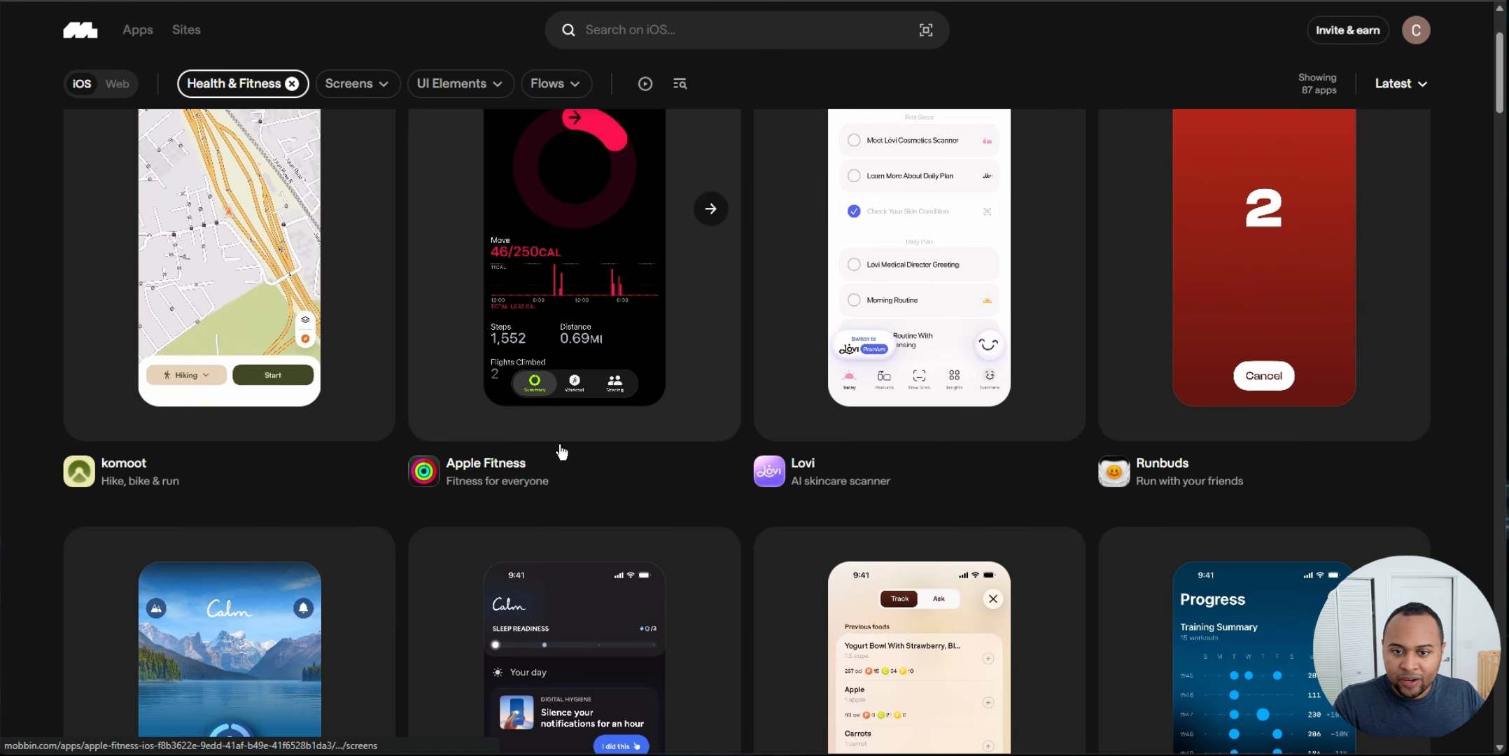
pyautogui.rightClick(478, 467)
pyautogui.click(507, 492)
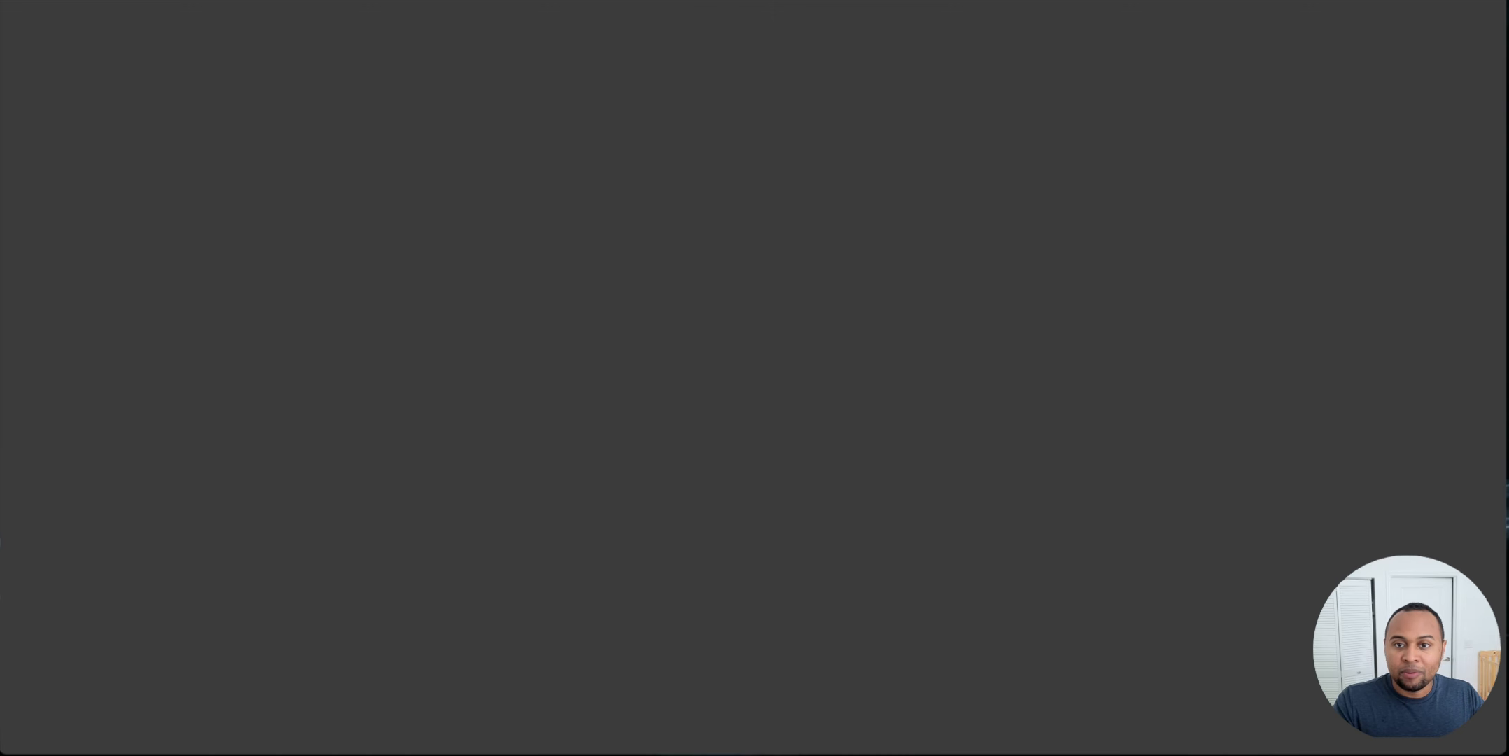
pyautogui.scroll(-10, 966, 266)
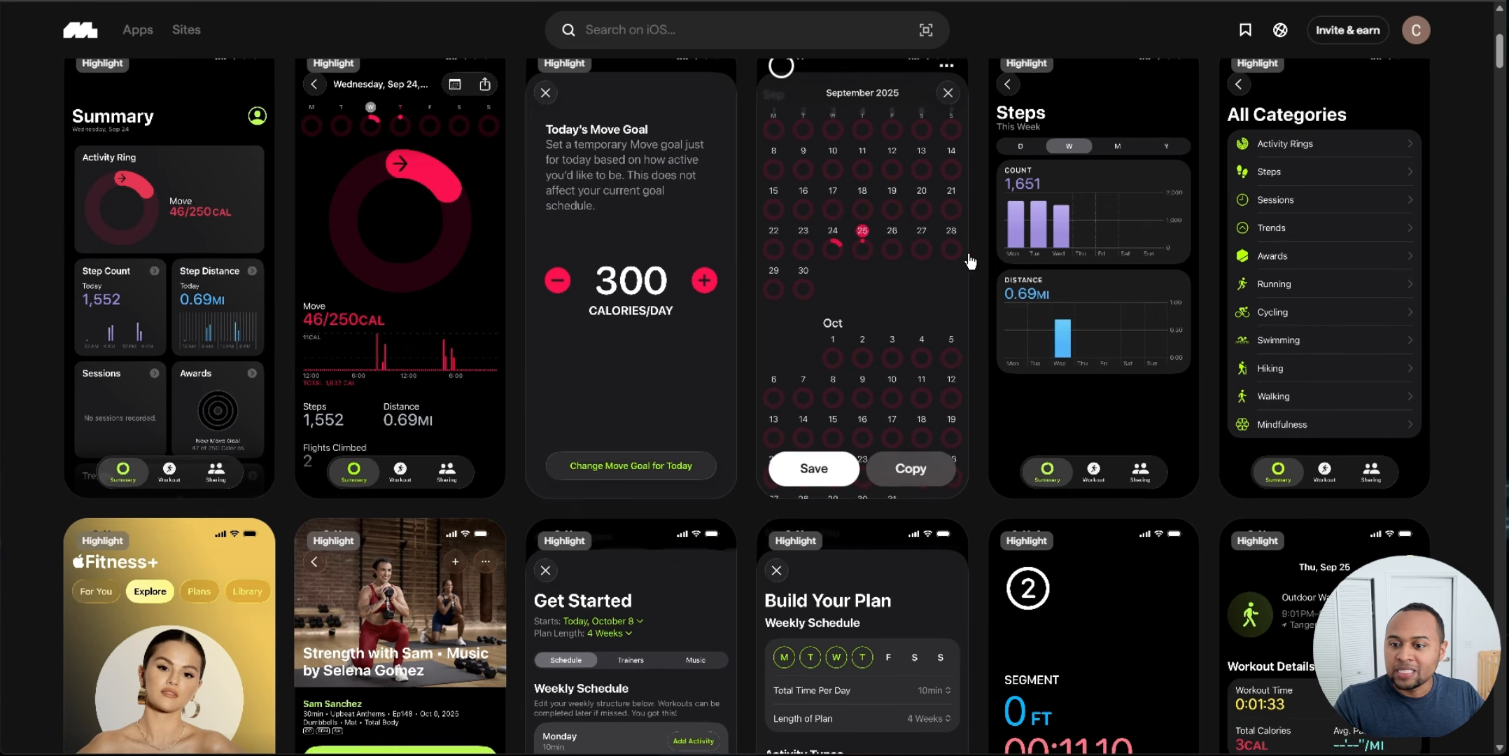
pyautogui.scroll(-1, 974, 242)
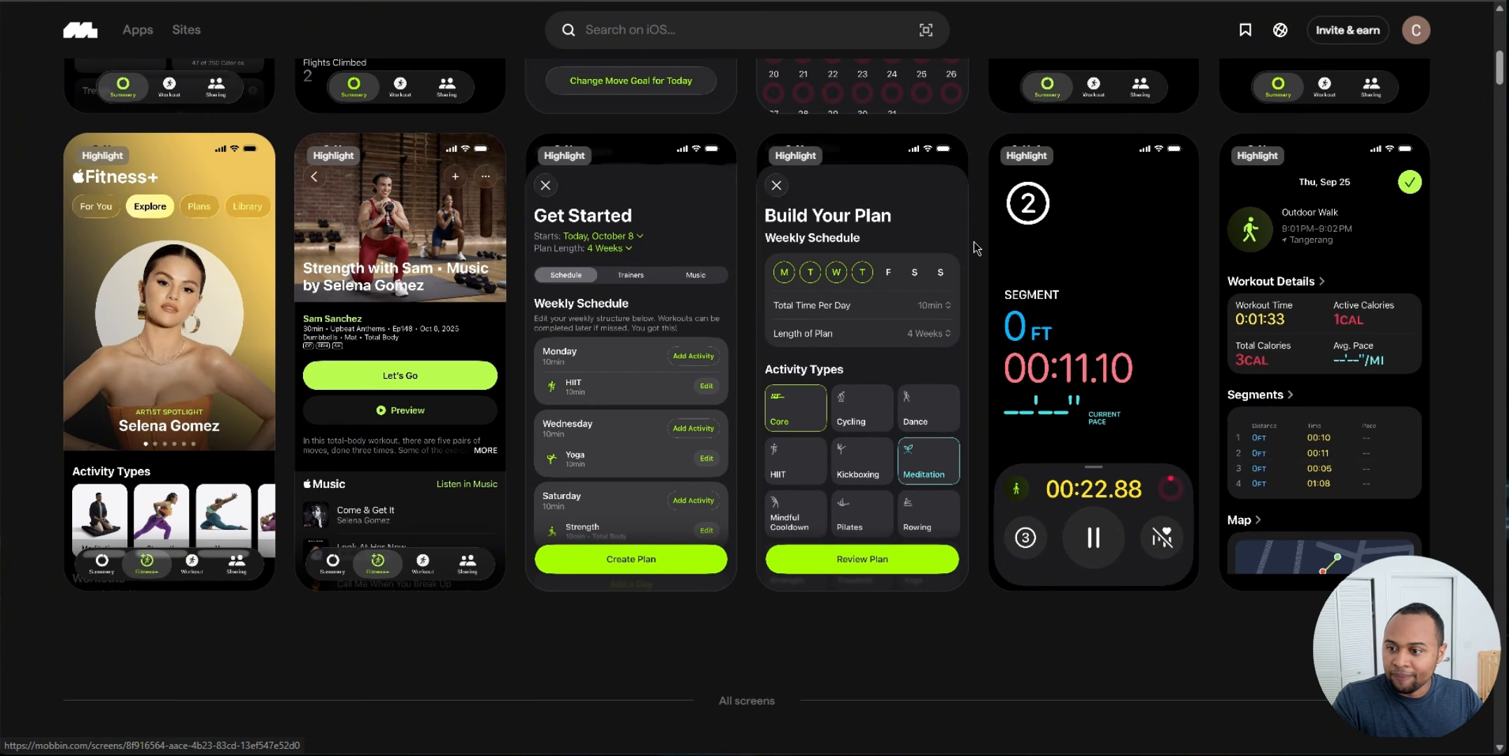
pyautogui.scroll(-7, 973, 237)
pyautogui.scroll(-12, 978, 231)
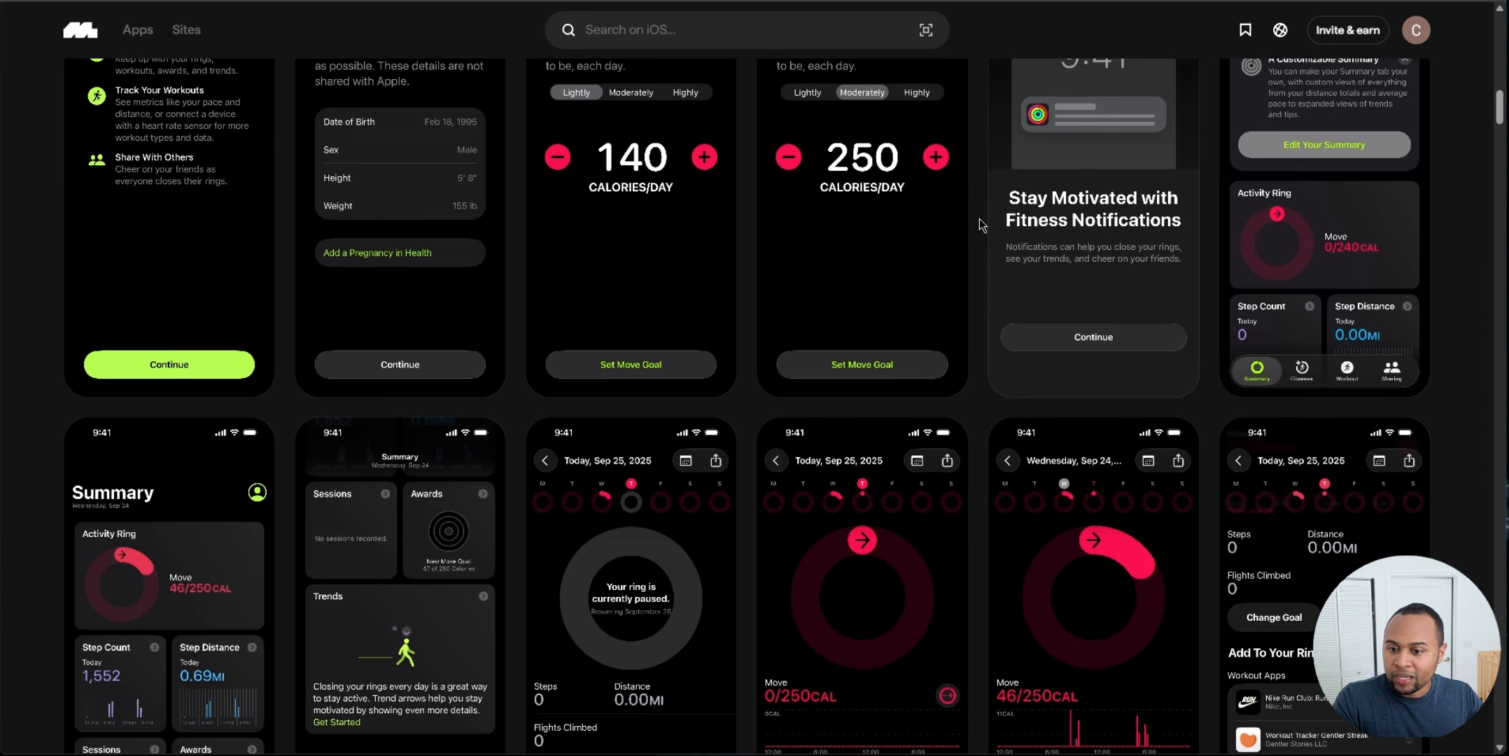
pyautogui.scroll(-7, 1012, 304)
pyautogui.scroll(20, 1012, 305)
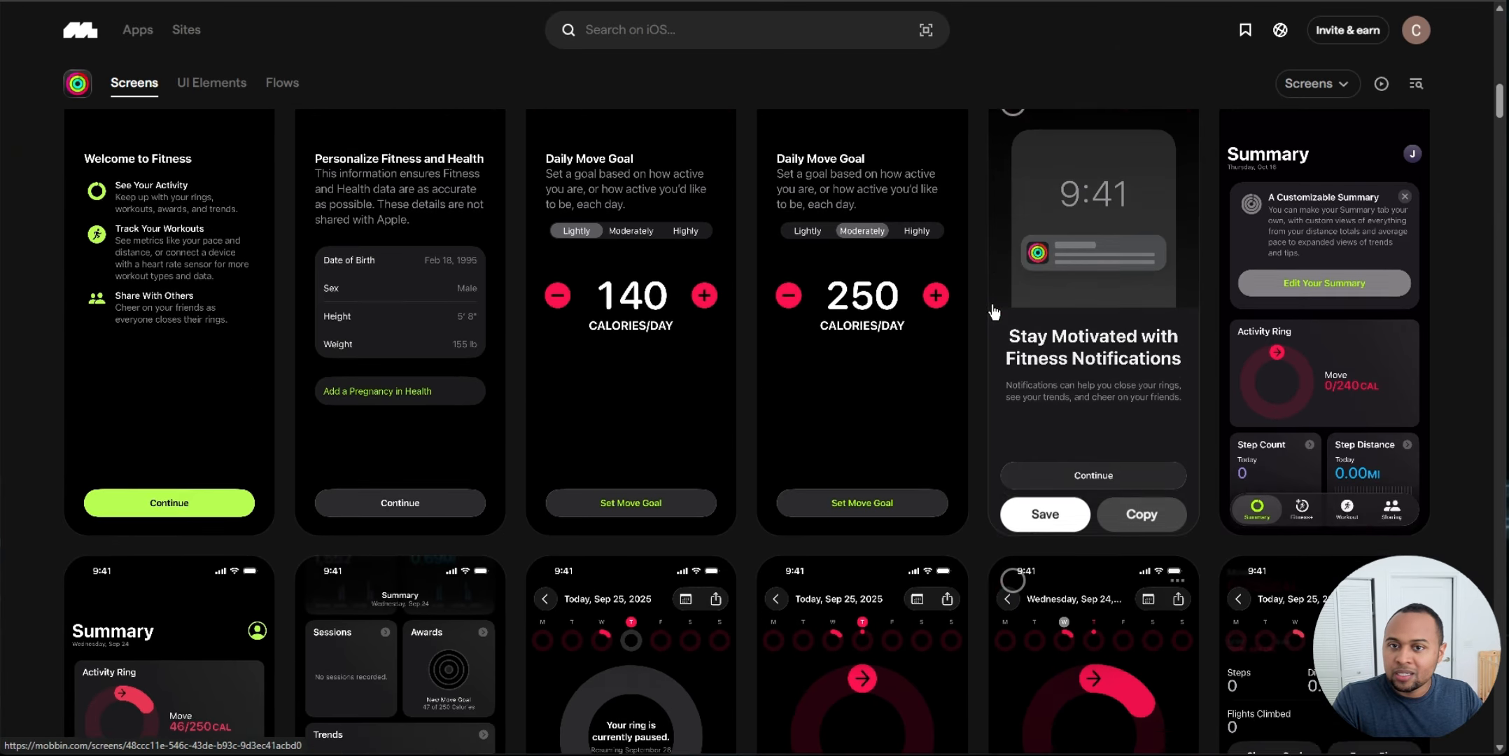
# Step: Go back to the Health & Fitness apps list and browse through the apps
pyautogui.hotkey('alt', 'Left')
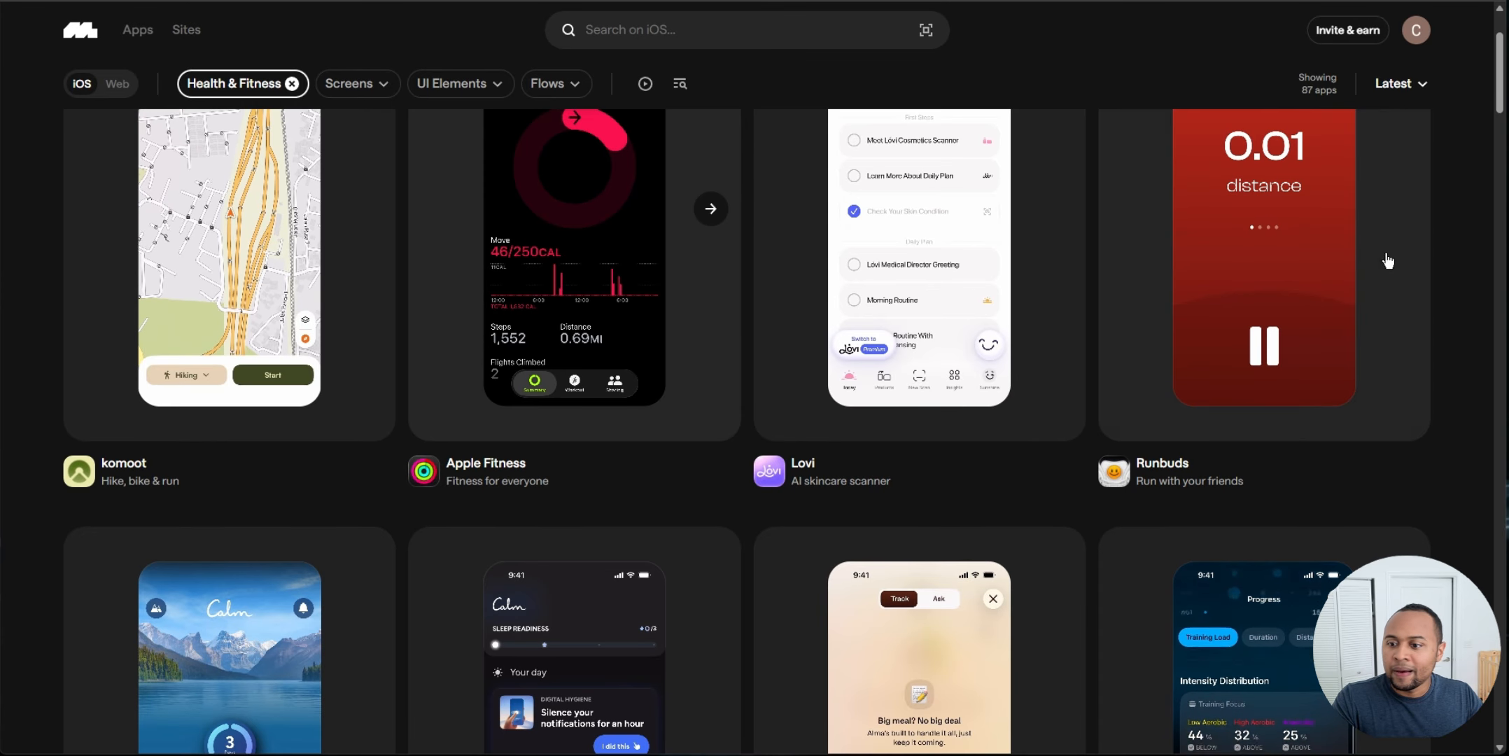
pyautogui.scroll(-6, 1461, 306)
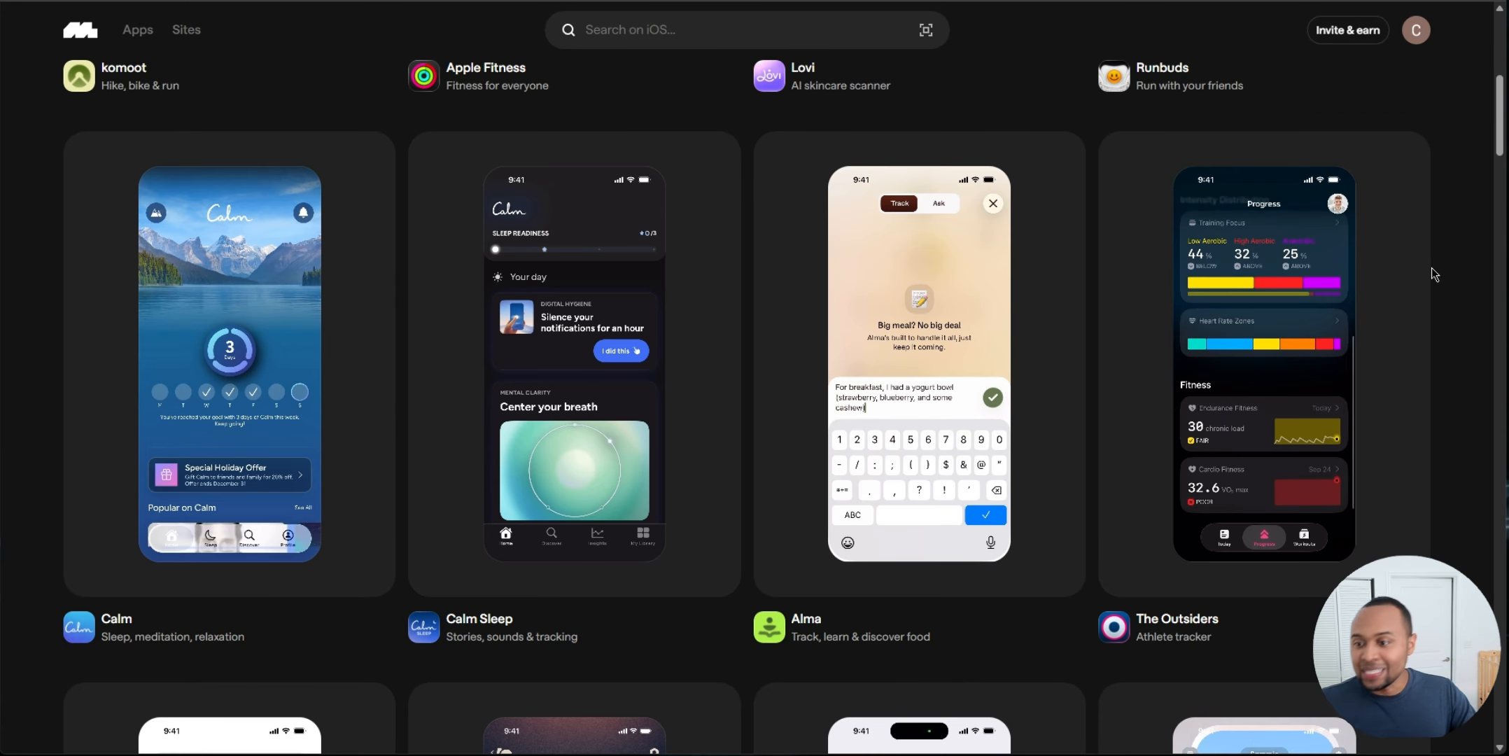
pyautogui.scroll(-6, 1435, 262)
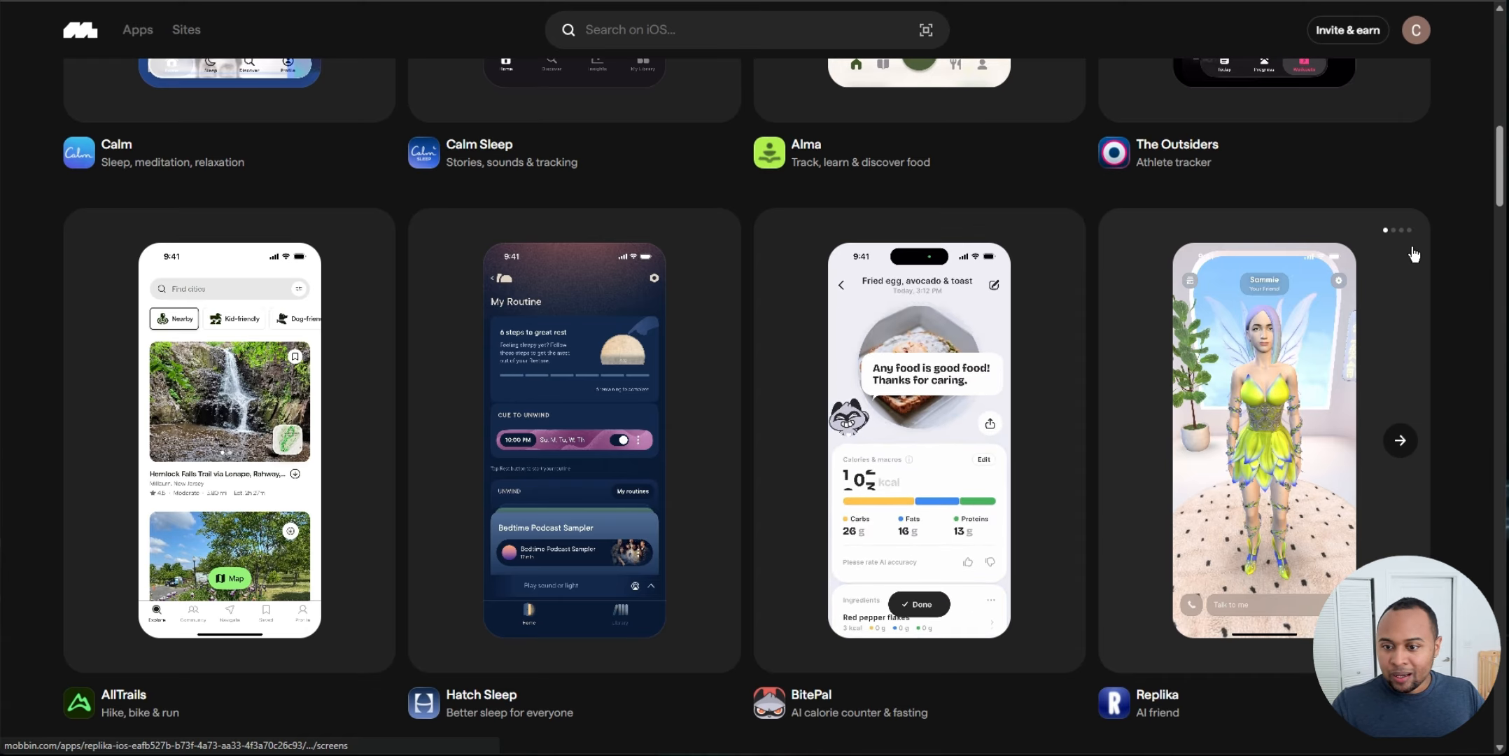
pyautogui.scroll(6, 1389, 234)
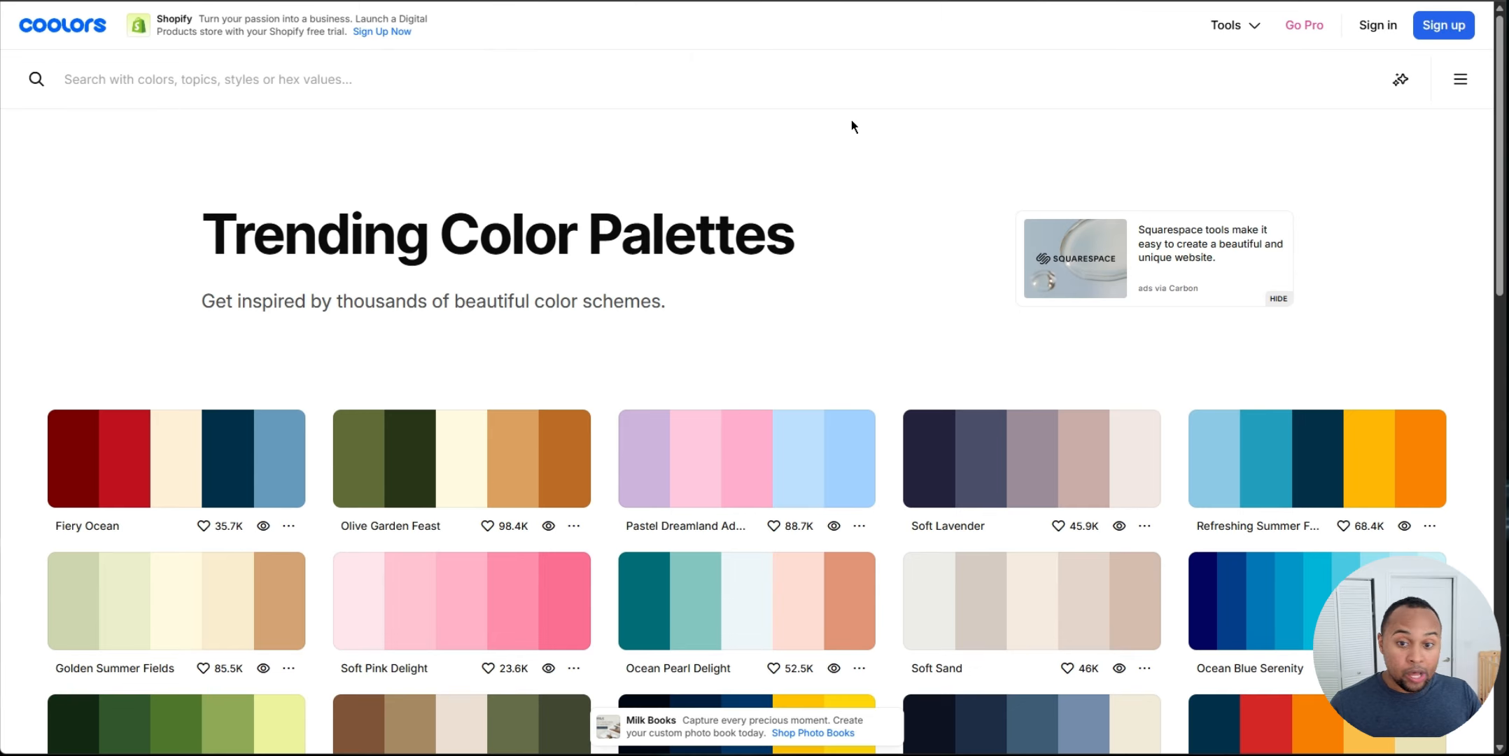
# Step: Switch to Coolors and browse the trending color palettes
pyautogui.scroll(-6, 936, 127)
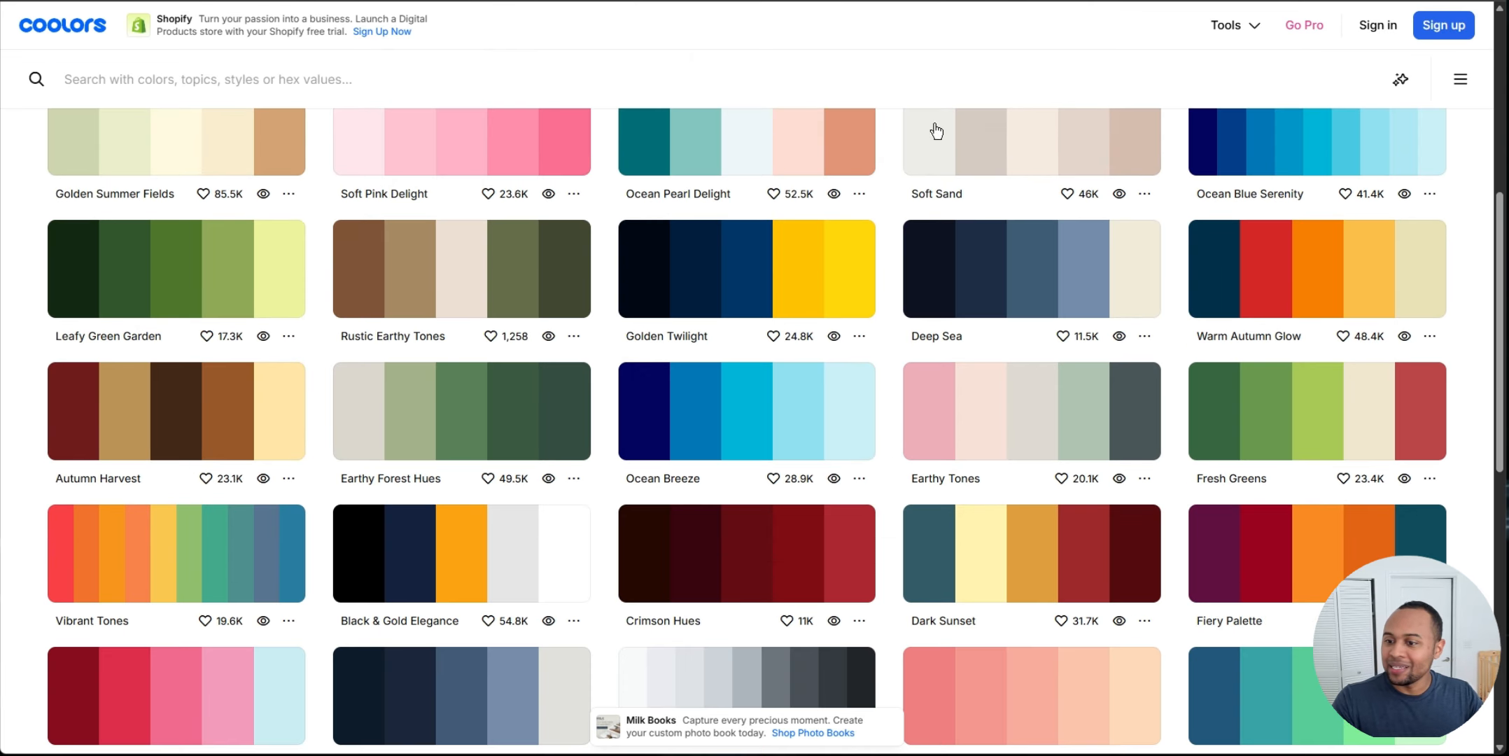
pyautogui.scroll(6, 1456, 220)
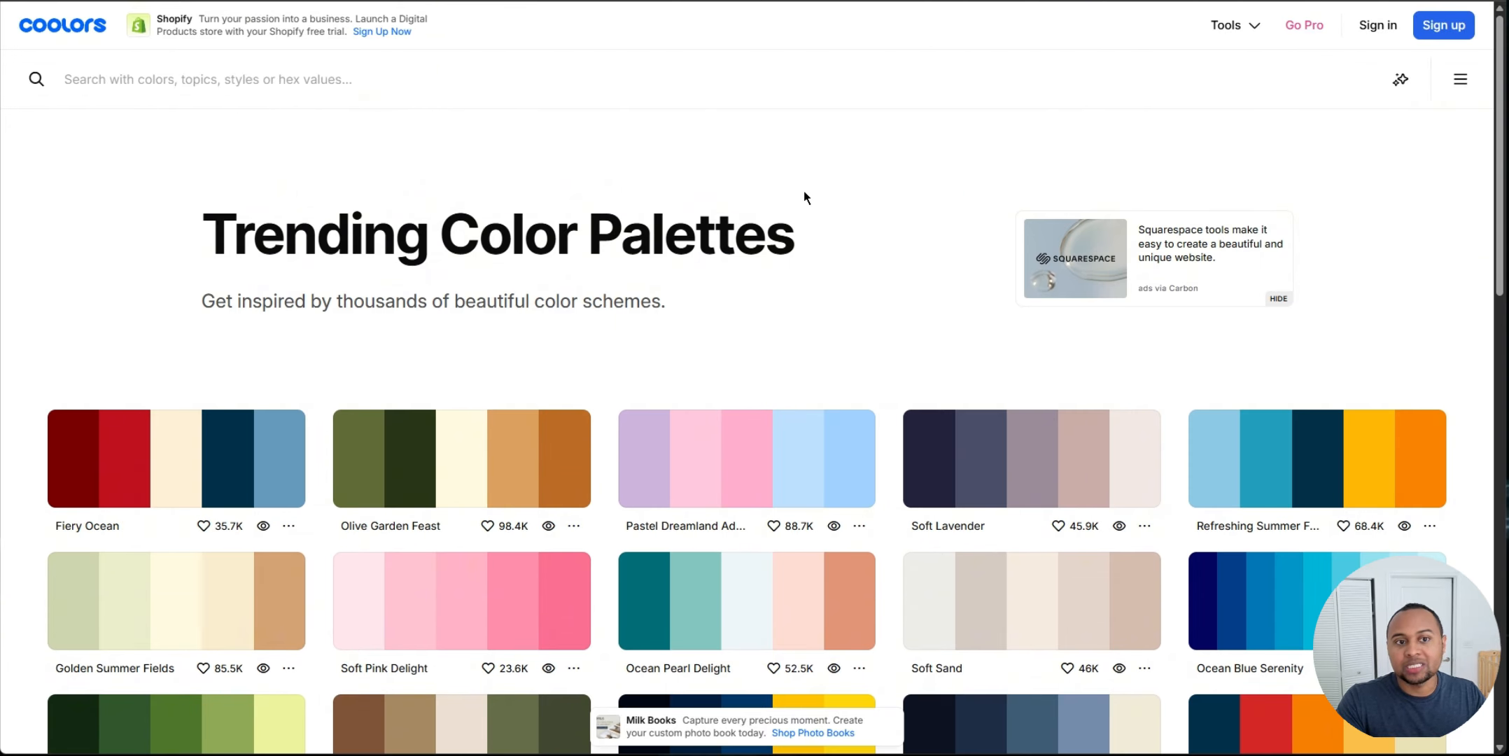
pyautogui.scroll(-9, 804, 197)
pyautogui.scroll(6, 717, 308)
pyautogui.scroll(-8, 693, 168)
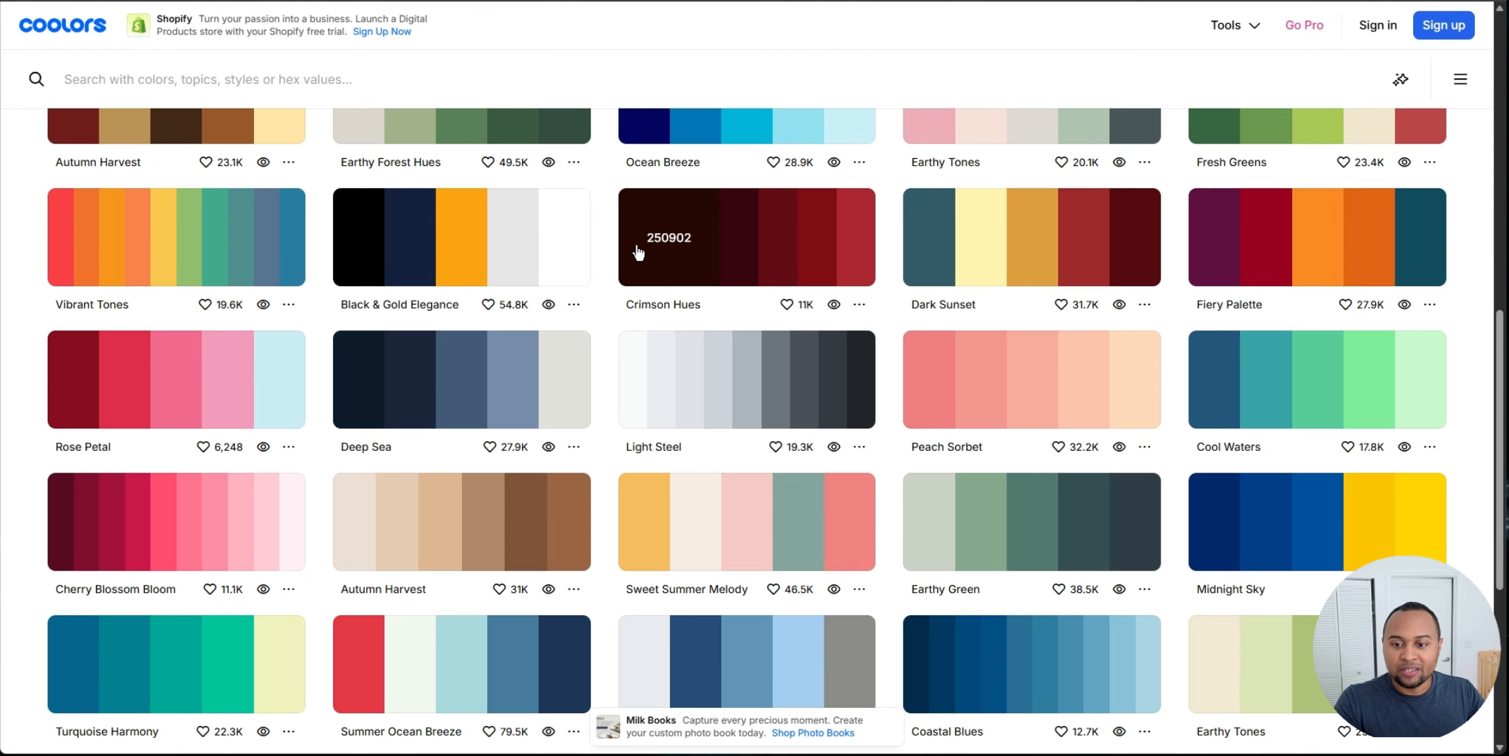
# Step: Compare the Coolors palettes against the onboarding wireframes on the UX Pilot canvas
pyautogui.scroll(6, 952, 529)
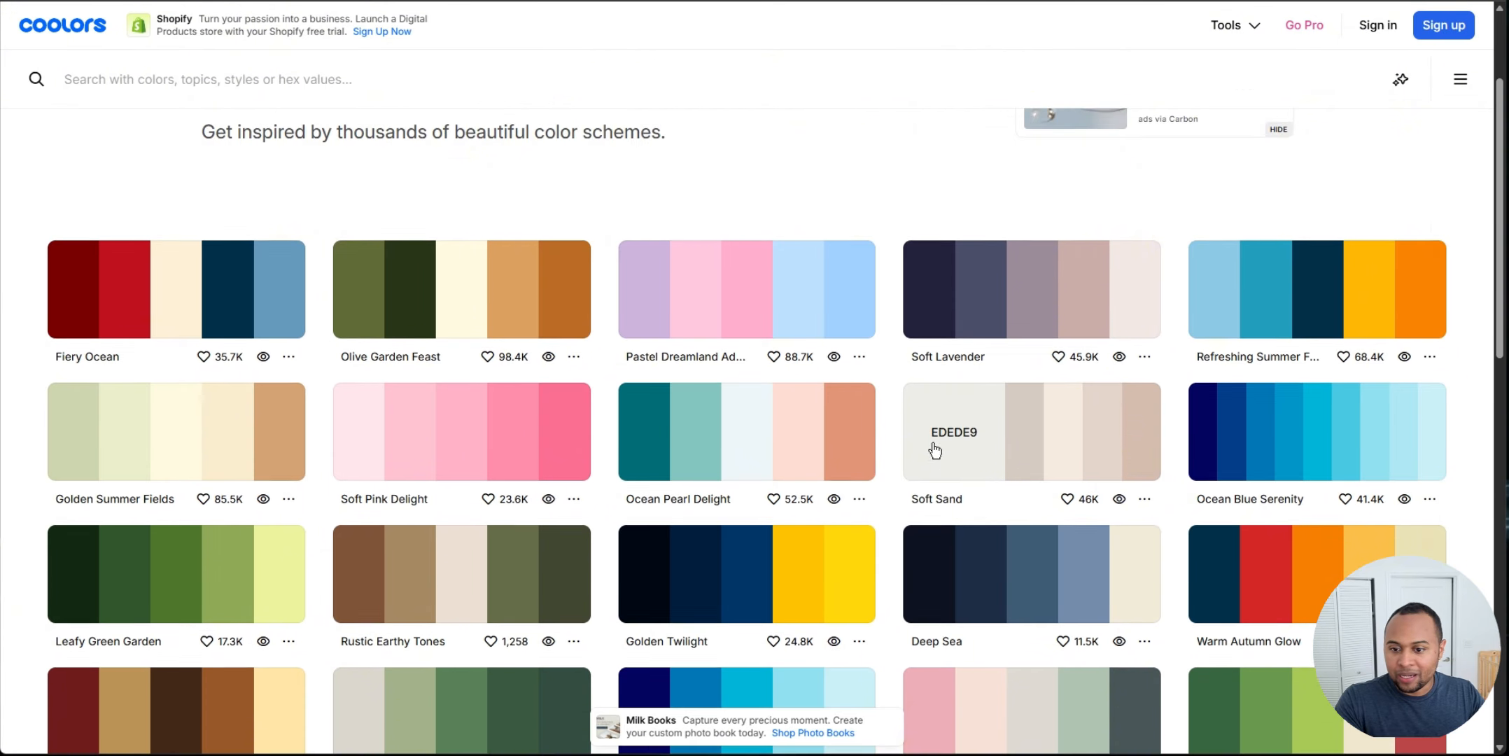
pyautogui.scroll(-2, 934, 450)
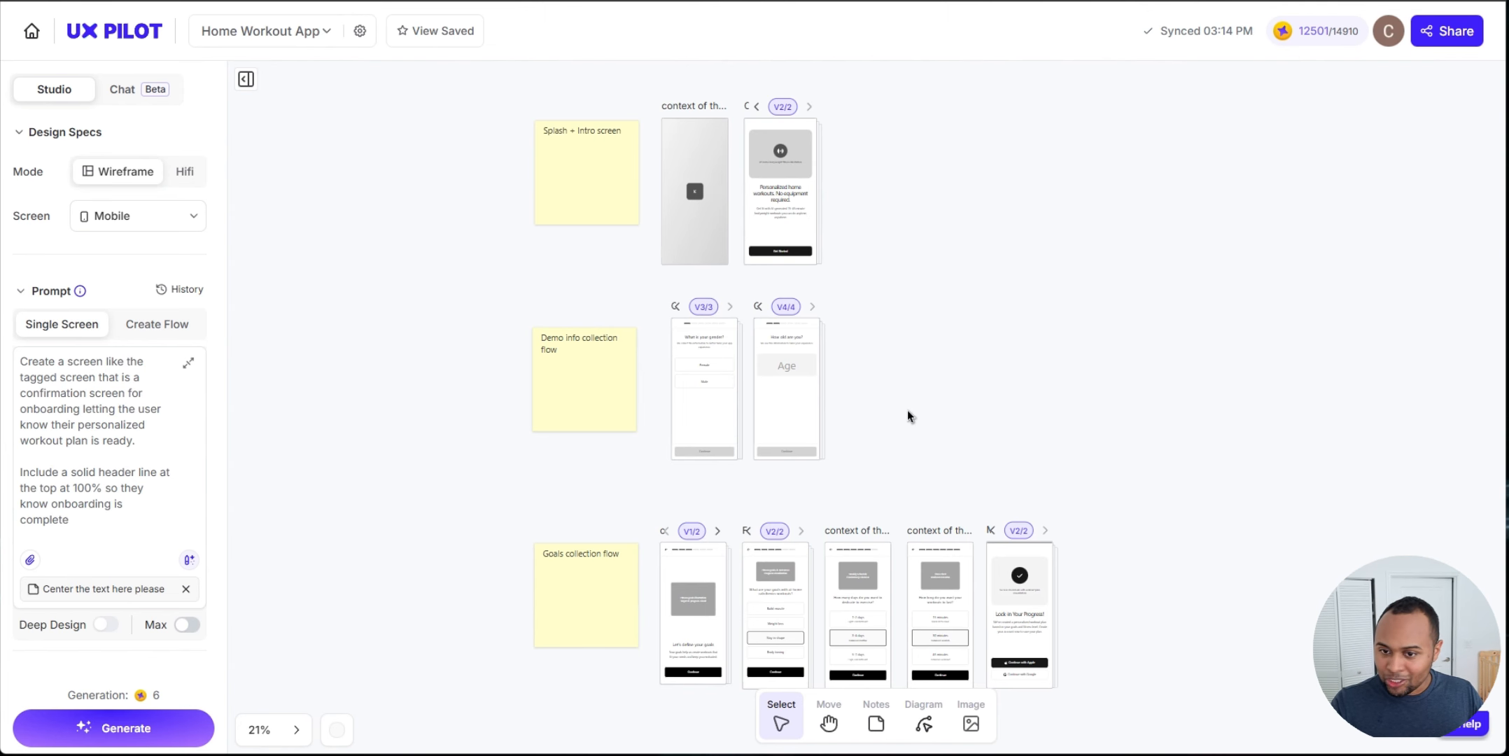
pyautogui.scroll(4, 719, 499)
pyautogui.scroll(-2, 719, 499)
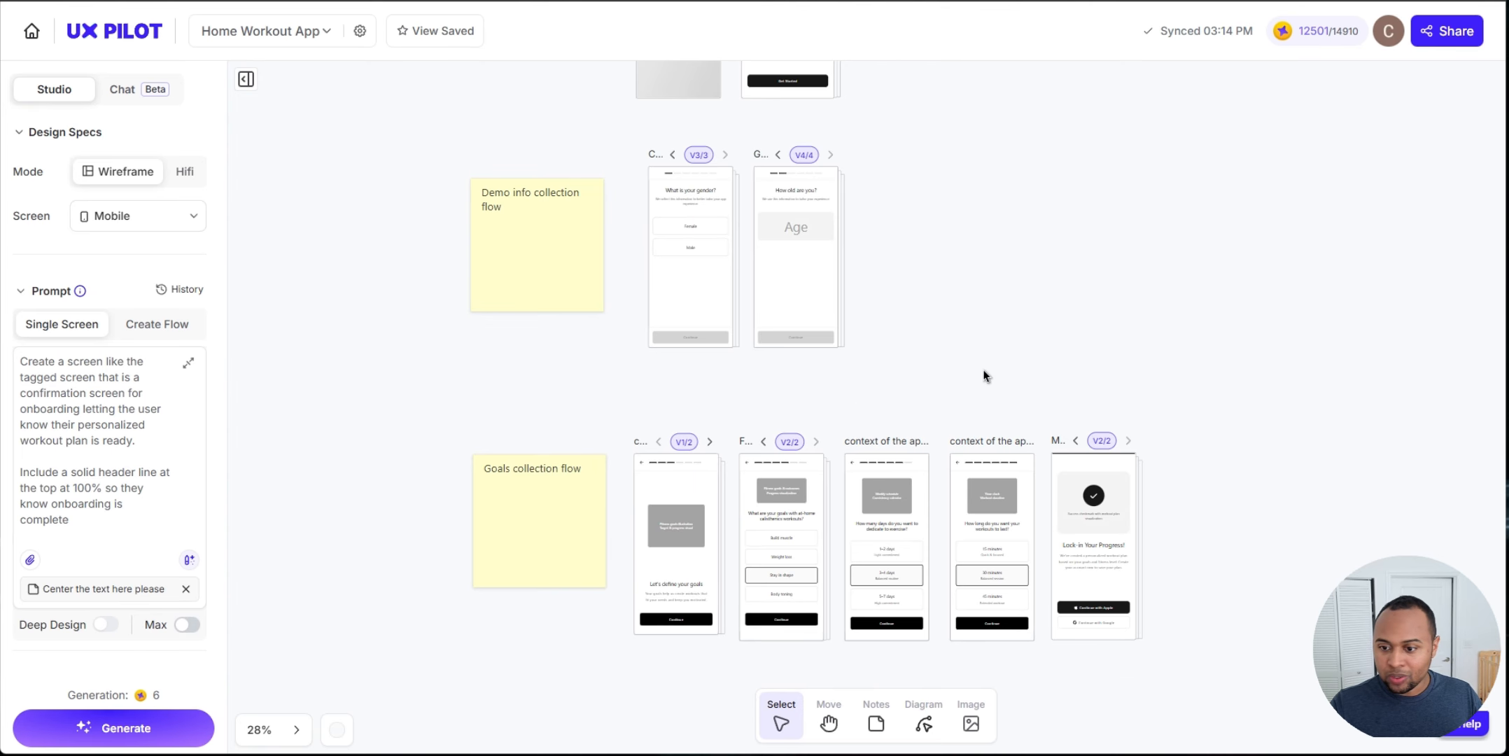
pyautogui.moveTo(984, 372); pyautogui.dragTo(903, 330)
pyautogui.moveTo(865, 205); pyautogui.dragTo(899, 216)
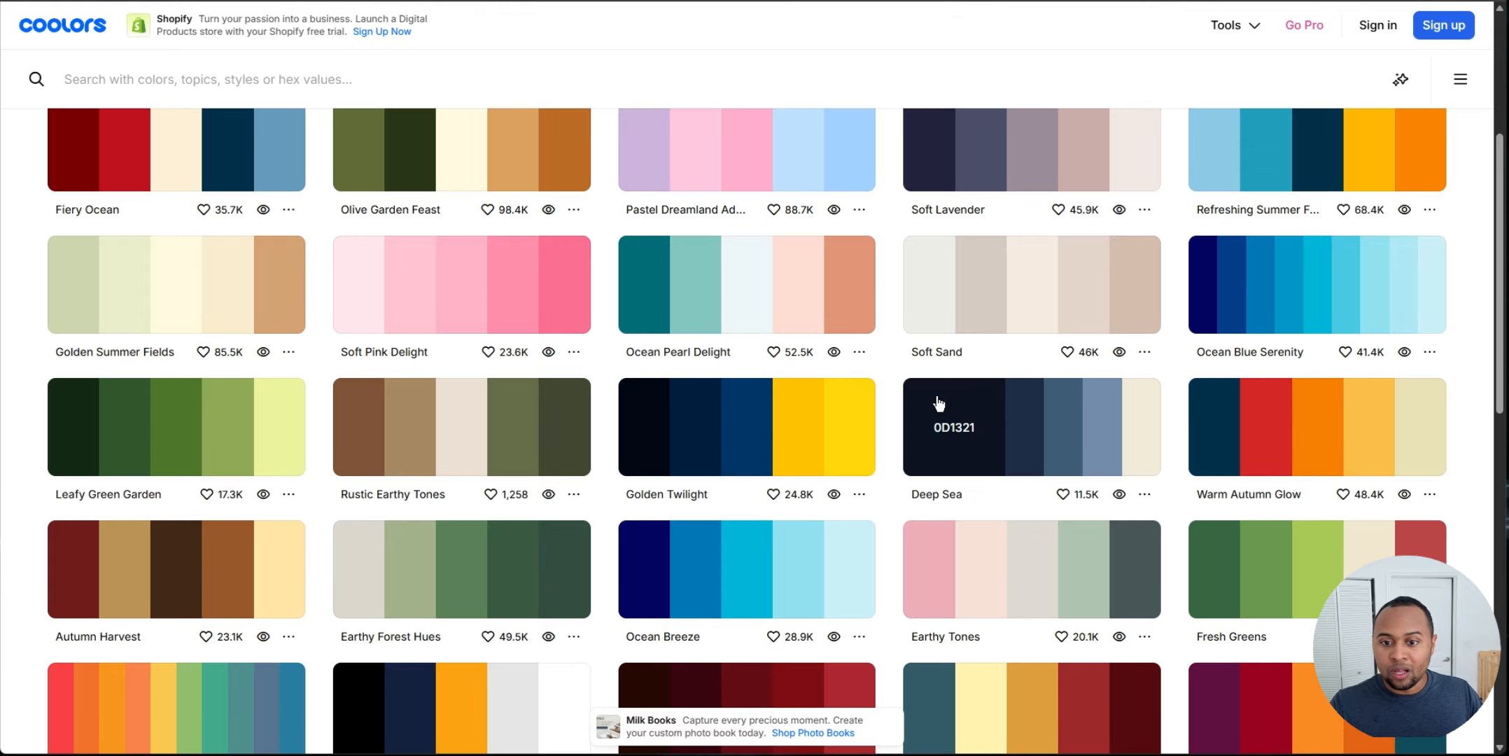
# Step: Copy the Golden Twilight palette from Coolors as an array
pyautogui.scroll(-5, 704, 357)
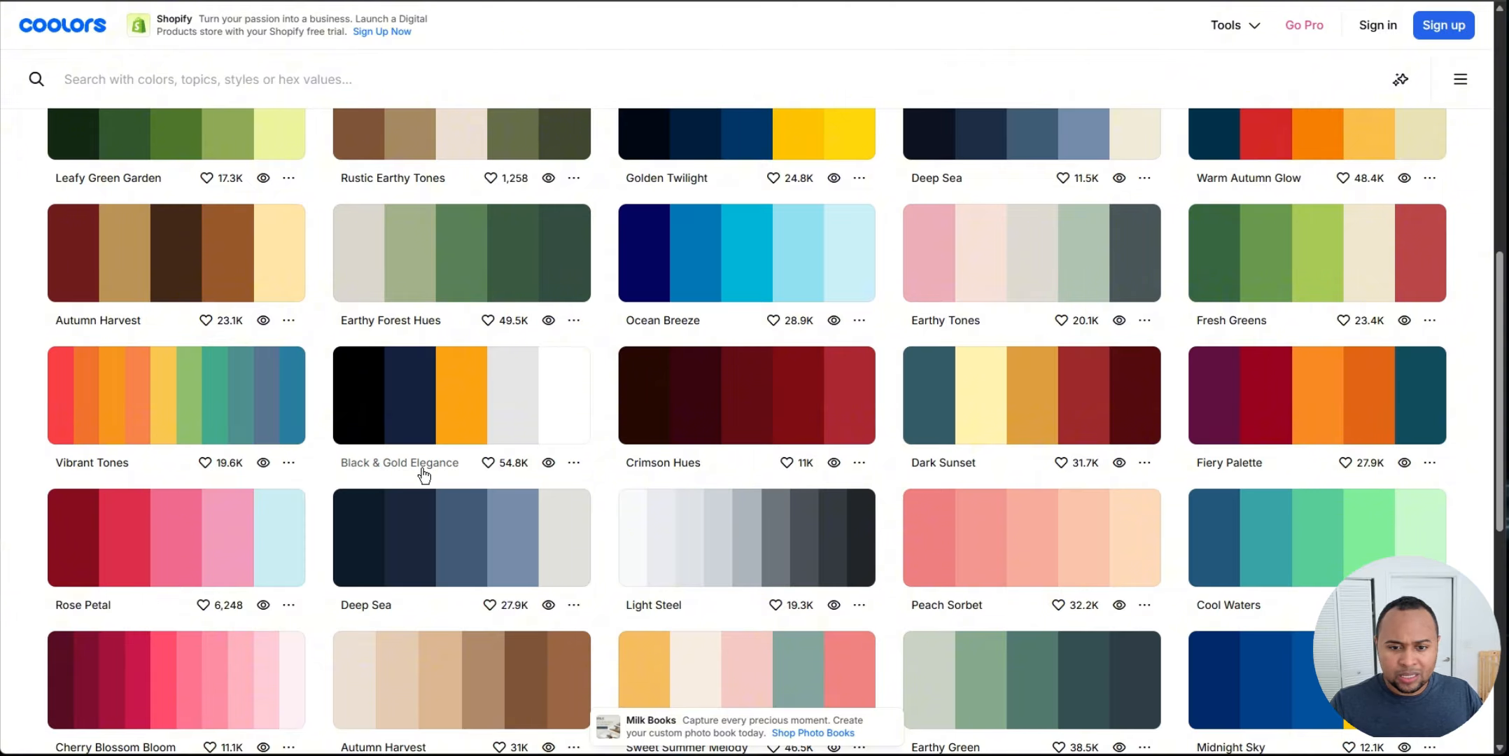
pyautogui.scroll(2, 476, 412)
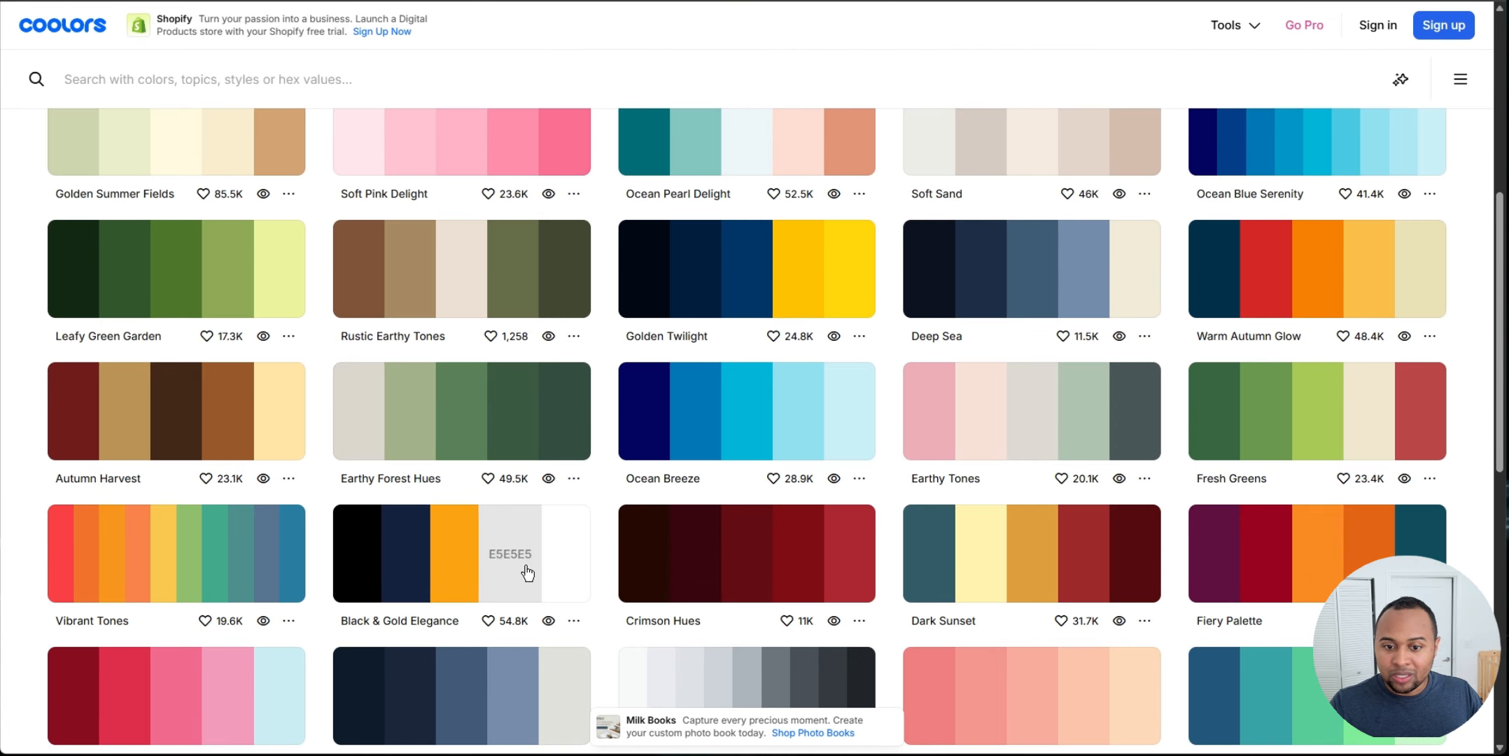
pyautogui.scroll(-4, 511, 560)
pyautogui.scroll(2, 546, 484)
pyautogui.scroll(2, 546, 483)
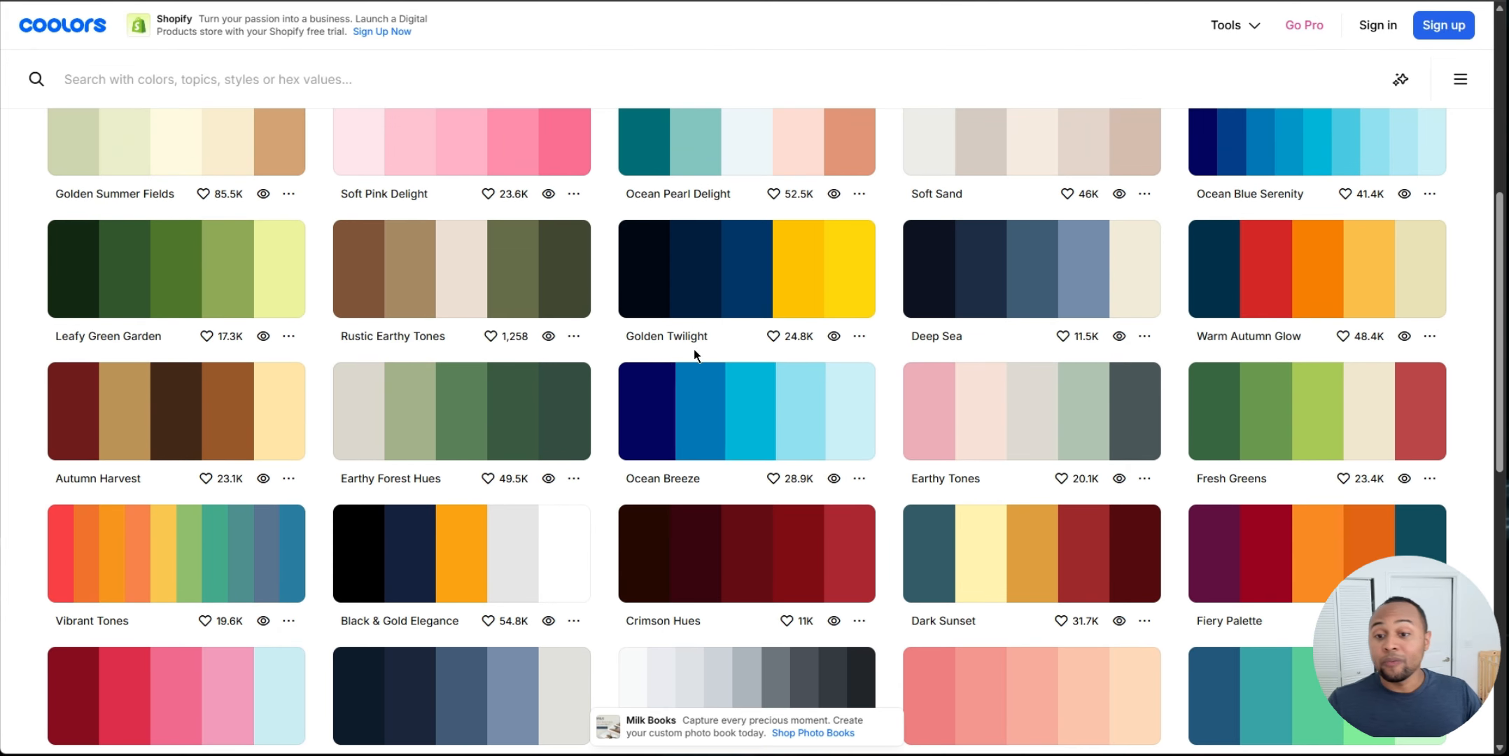
pyautogui.click(859, 336)
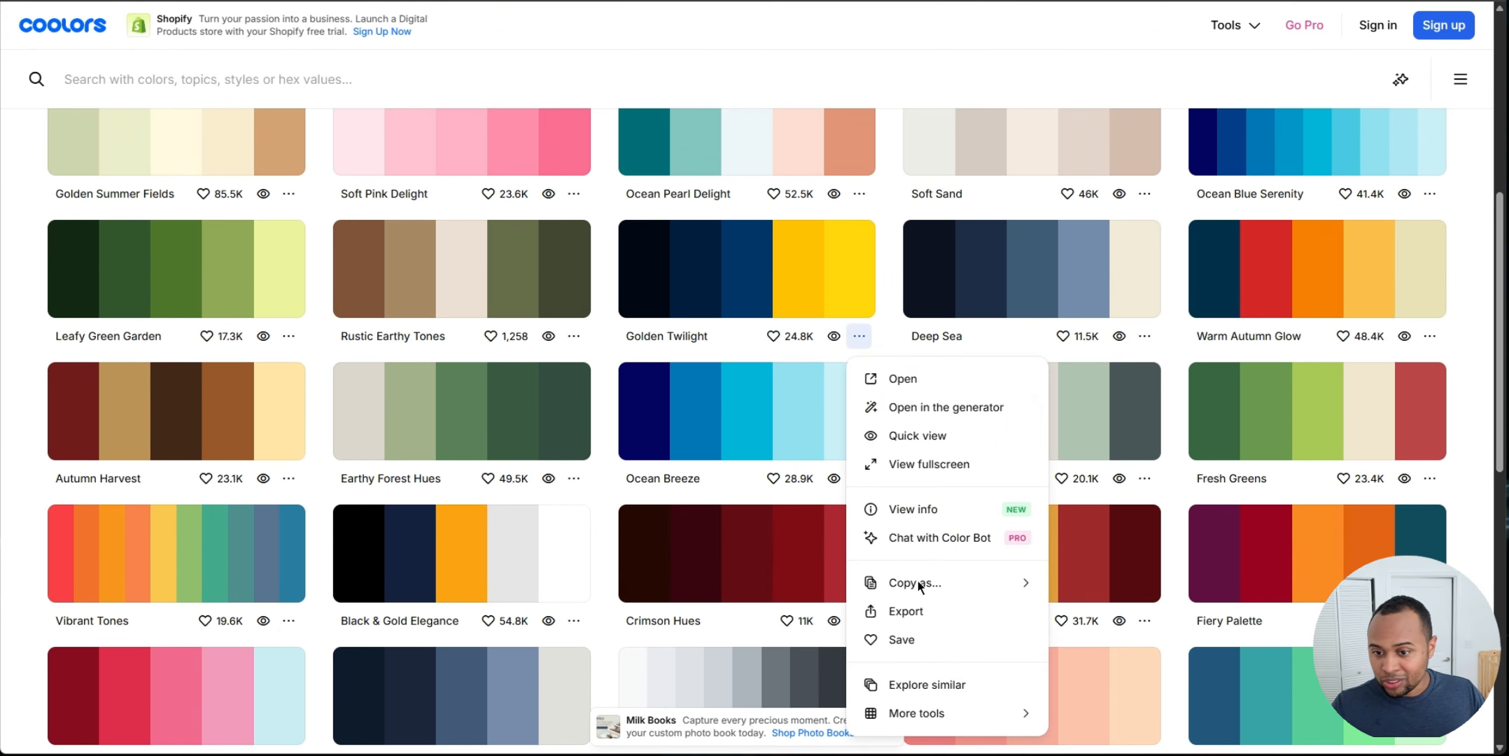
pyautogui.moveTo(923, 588)
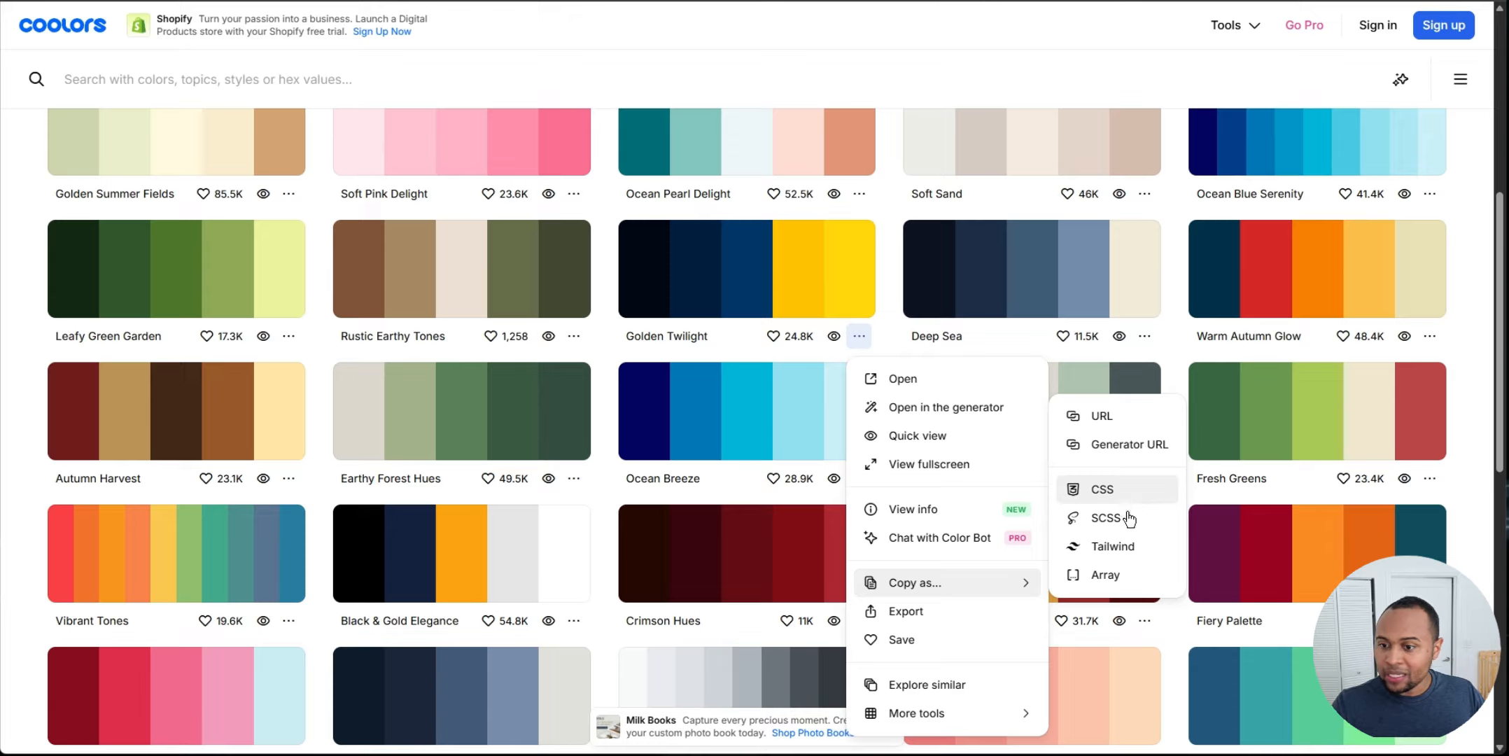
pyautogui.click(1126, 578)
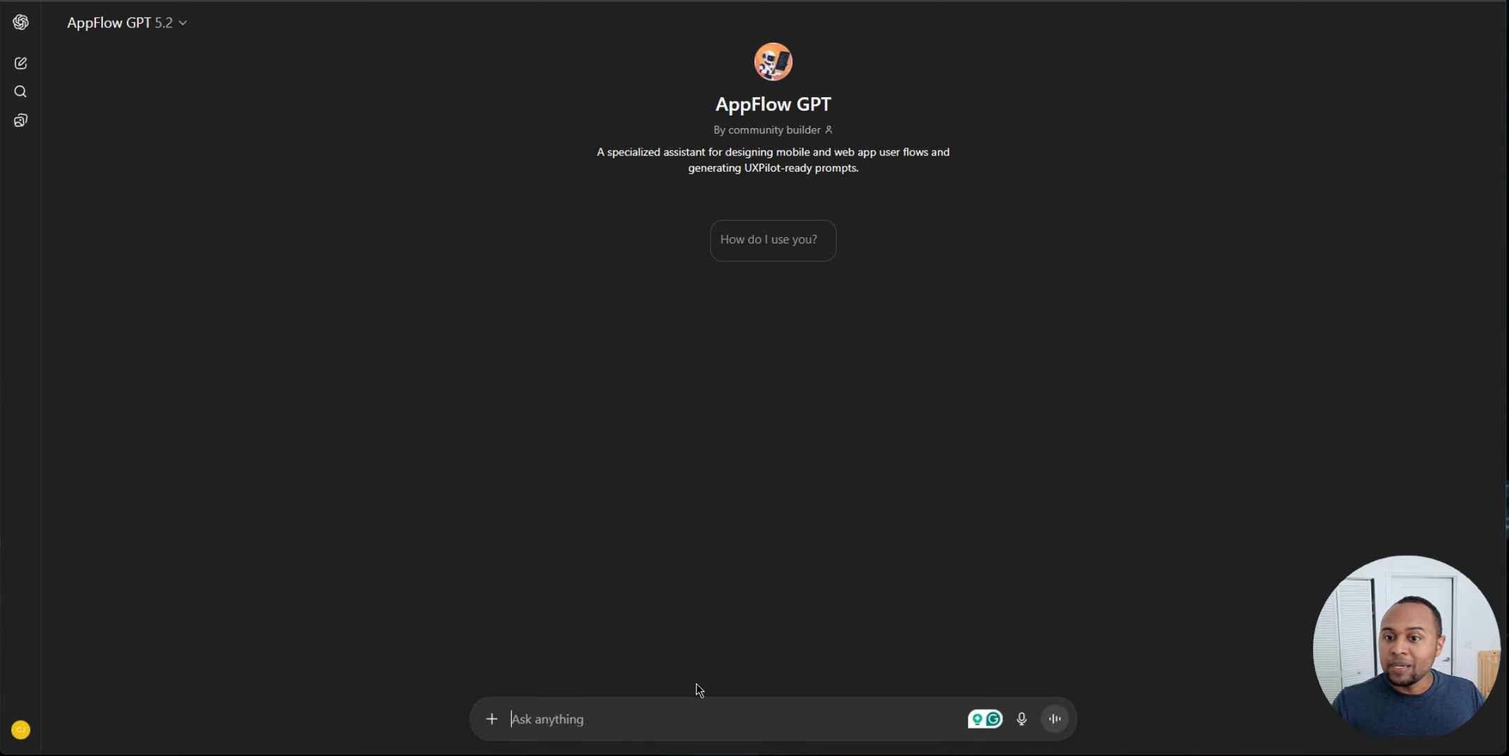
# Step: In AppFlow GPT, ask it to break the pasted hex color array down into a color palette and send
pyautogui.click(679, 714)
pyautogui.hotkey('ctrl', 'v')
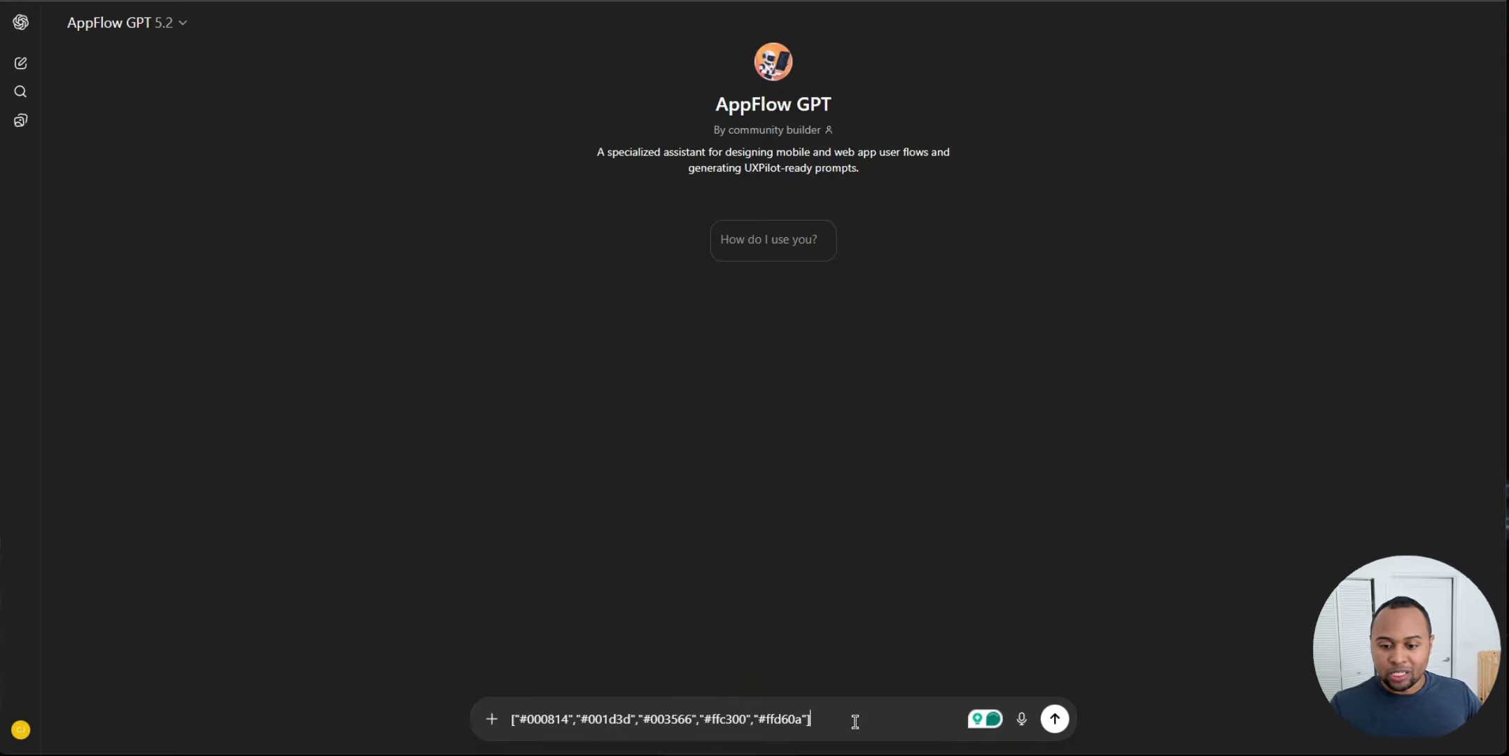
pyautogui.moveTo(856, 722); pyautogui.dragTo(493, 718)
pyautogui.moveTo(882, 720); pyautogui.dragTo(719, 709)
pyautogui.hotkey('ctrl', 'a')
pyautogui.hotkey('ctrl', 'x')
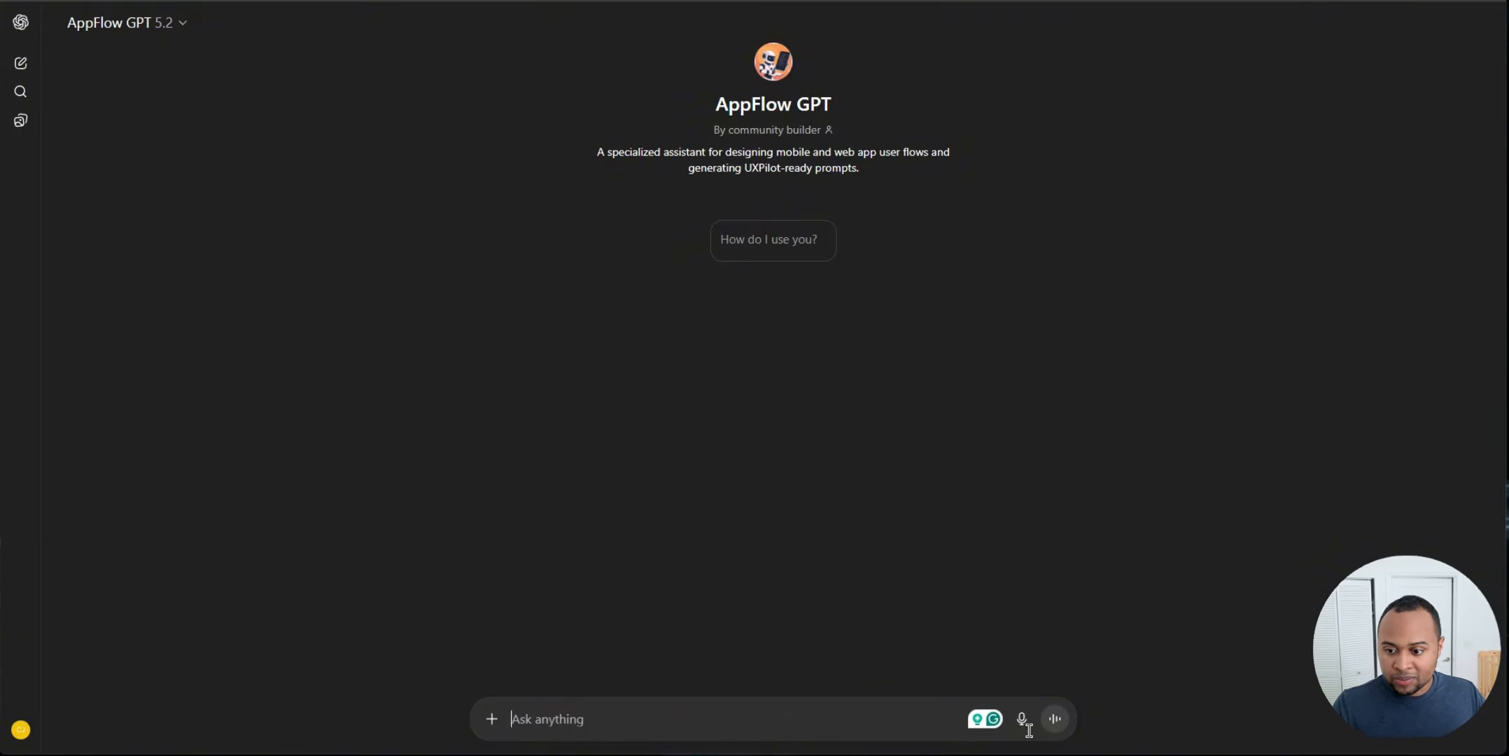
pyautogui.moveTo(492, 663); pyautogui.dragTo(707, 662)
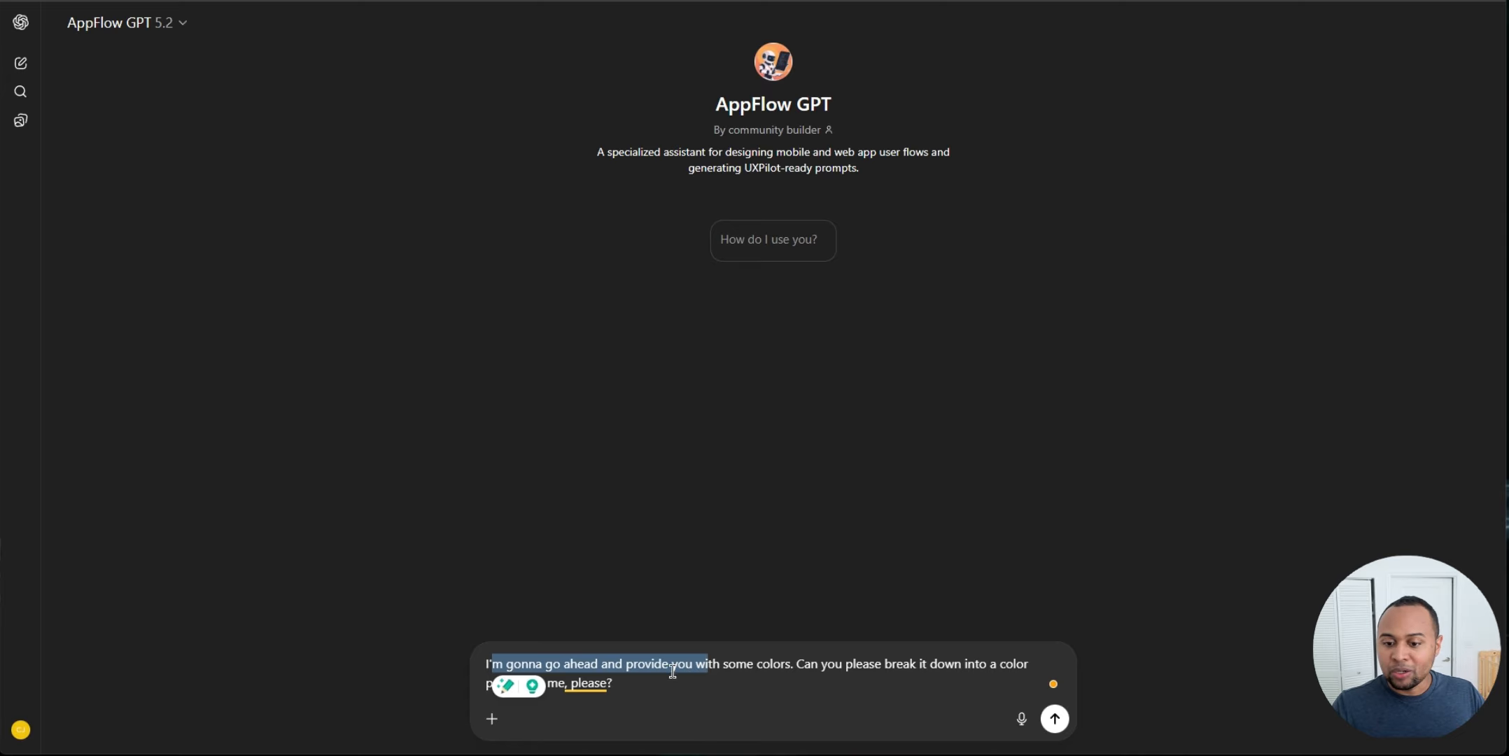
pyautogui.click(672, 665)
pyautogui.click(772, 683)
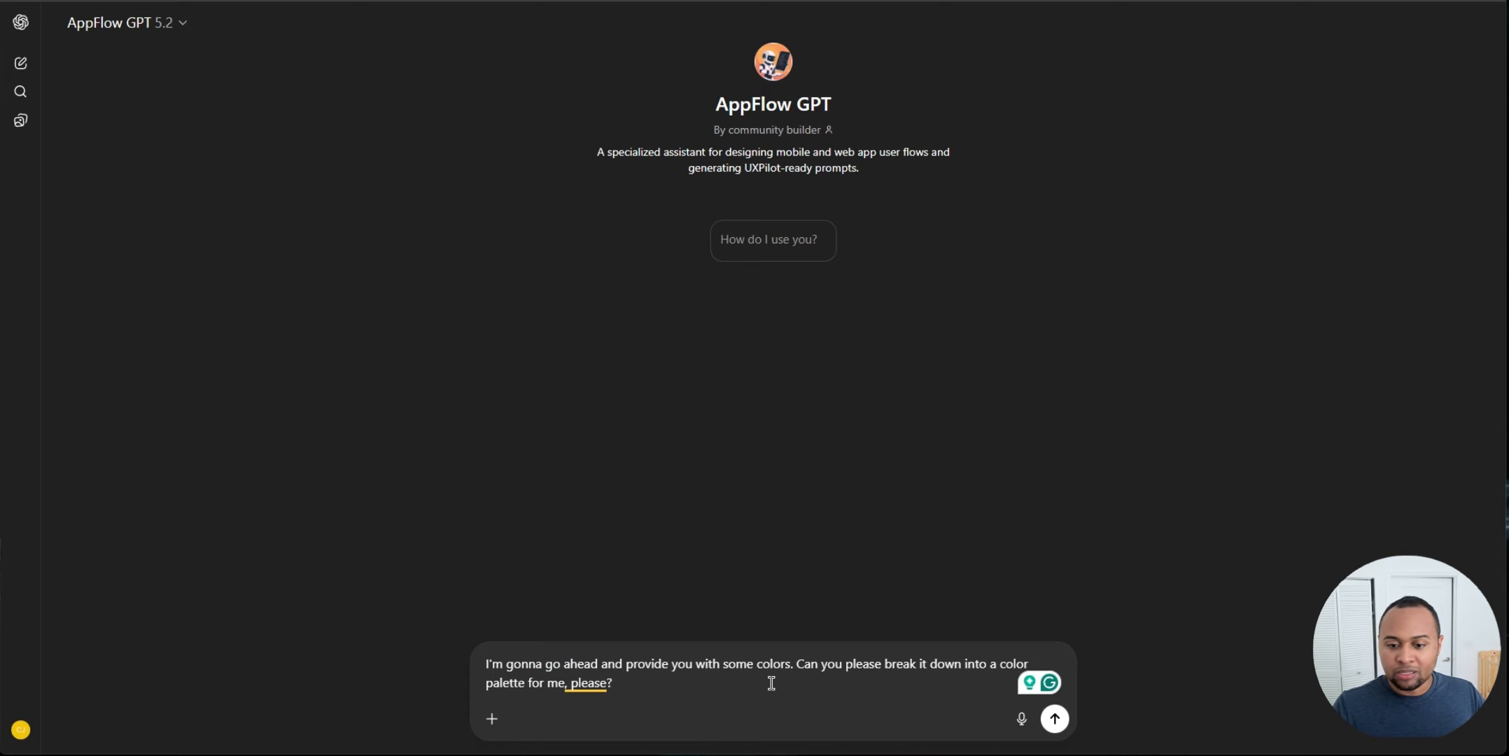
pyautogui.hotkey('shift', 'Return')
pyautogui.hotkey('shift', 'Return')
pyautogui.hotkey('ctrl', 'v')
pyautogui.click(1055, 719)
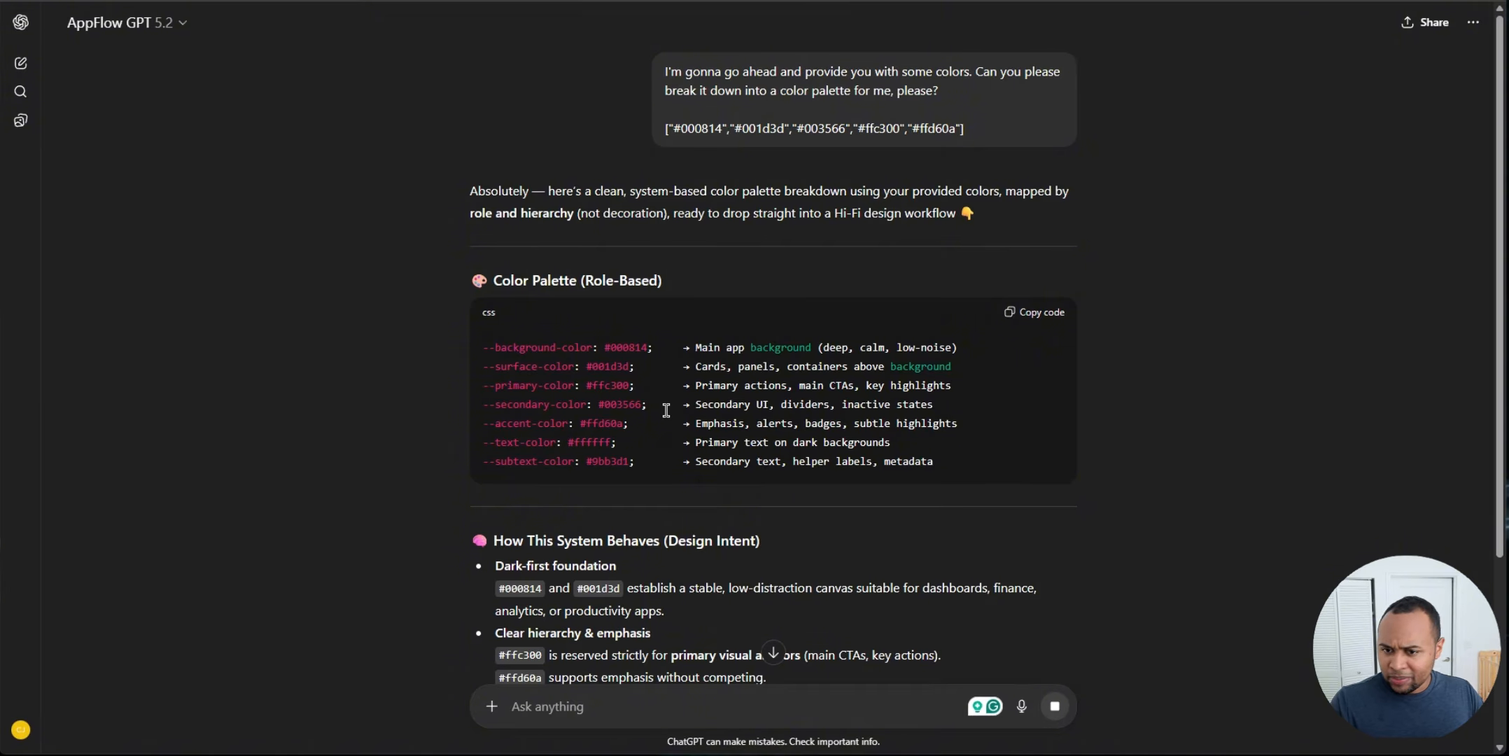
# Step: Review the role-based palette in the response and copy its CSS code block
pyautogui.scroll(-3, 693, 458)
pyautogui.scroll(2, 717, 475)
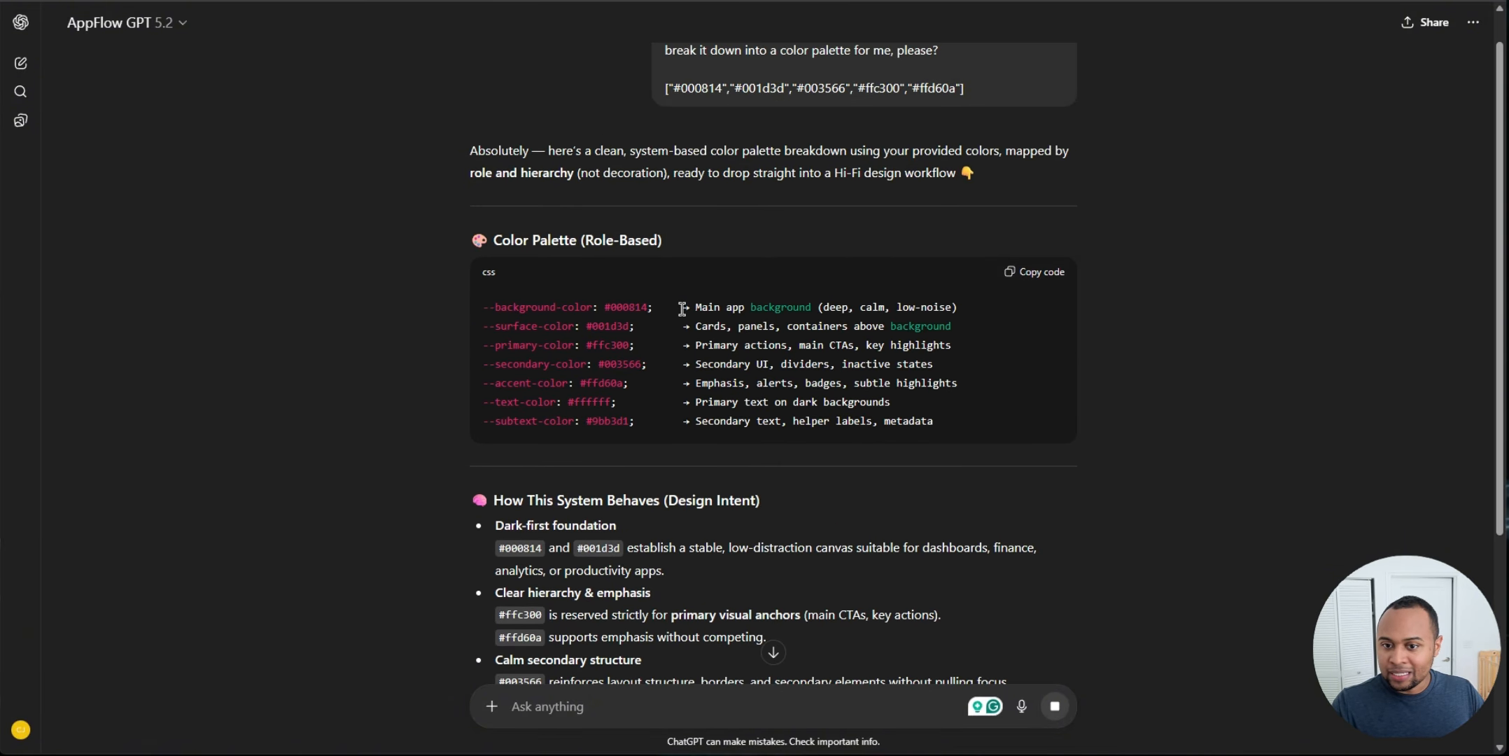
pyautogui.moveTo(681, 309); pyautogui.dragTo(856, 310)
pyautogui.click(677, 346)
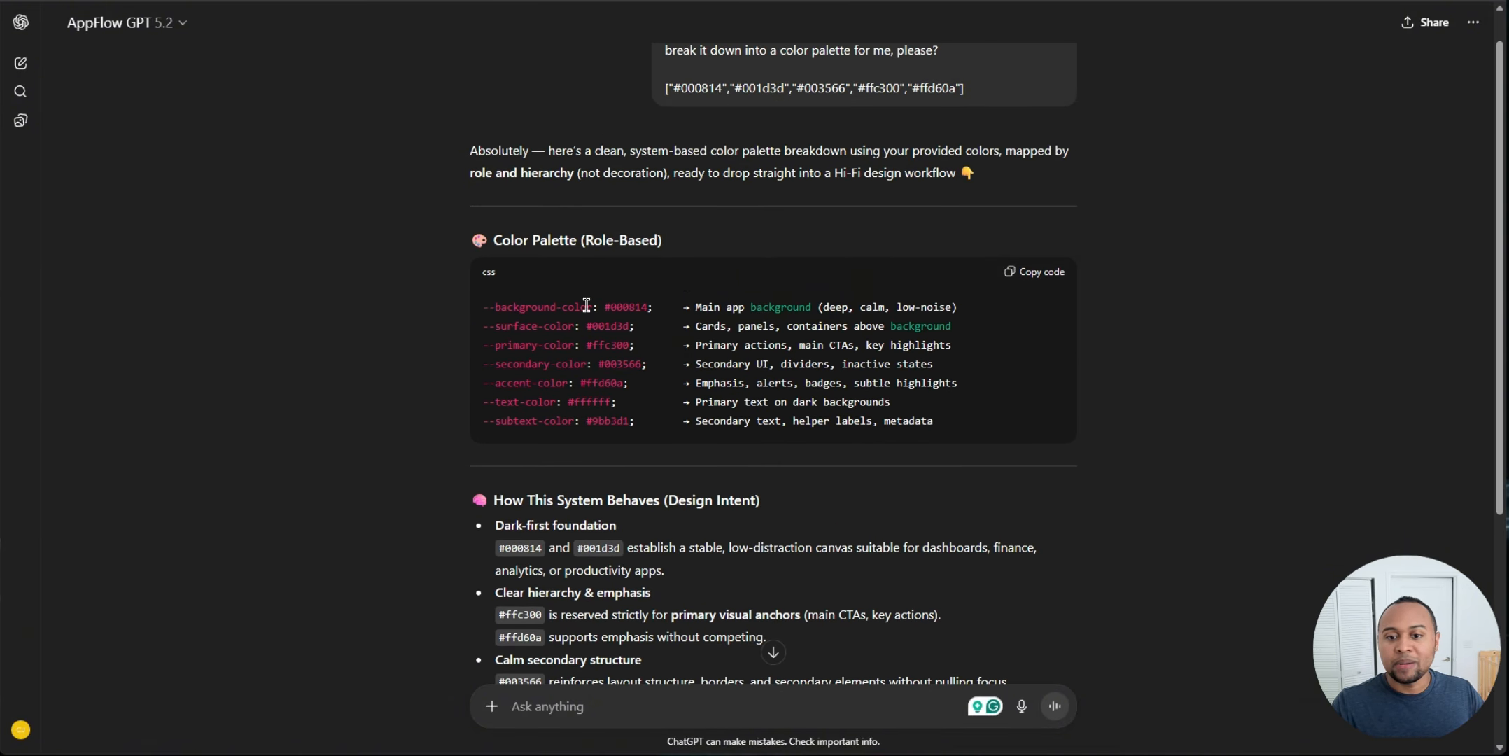
pyautogui.moveTo(489, 306); pyautogui.dragTo(616, 322)
pyautogui.click(501, 341)
pyautogui.moveTo(502, 343); pyautogui.dragTo(647, 346)
pyautogui.click(825, 409)
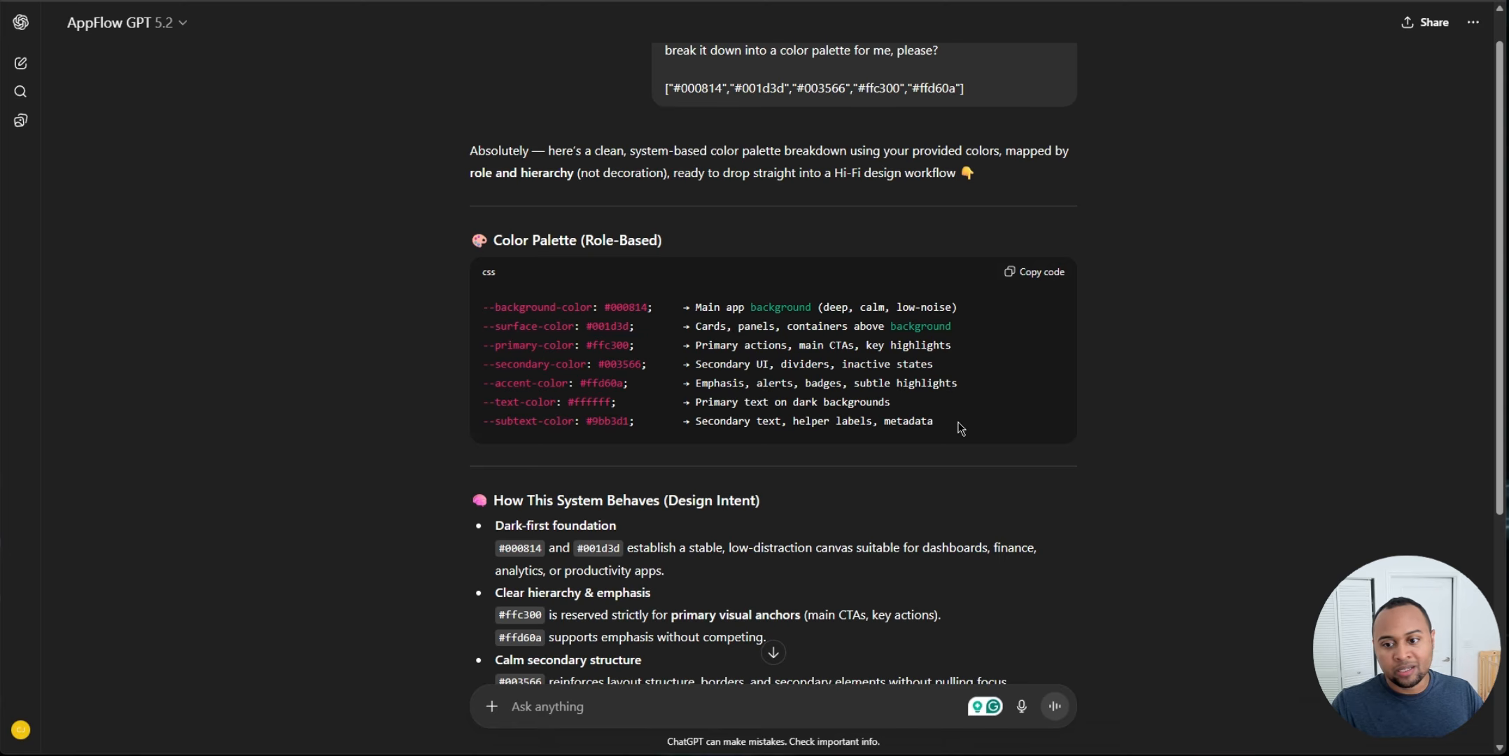
pyautogui.moveTo(978, 428); pyautogui.dragTo(628, 326)
pyautogui.click(884, 422)
pyautogui.scroll(-5, 766, 463)
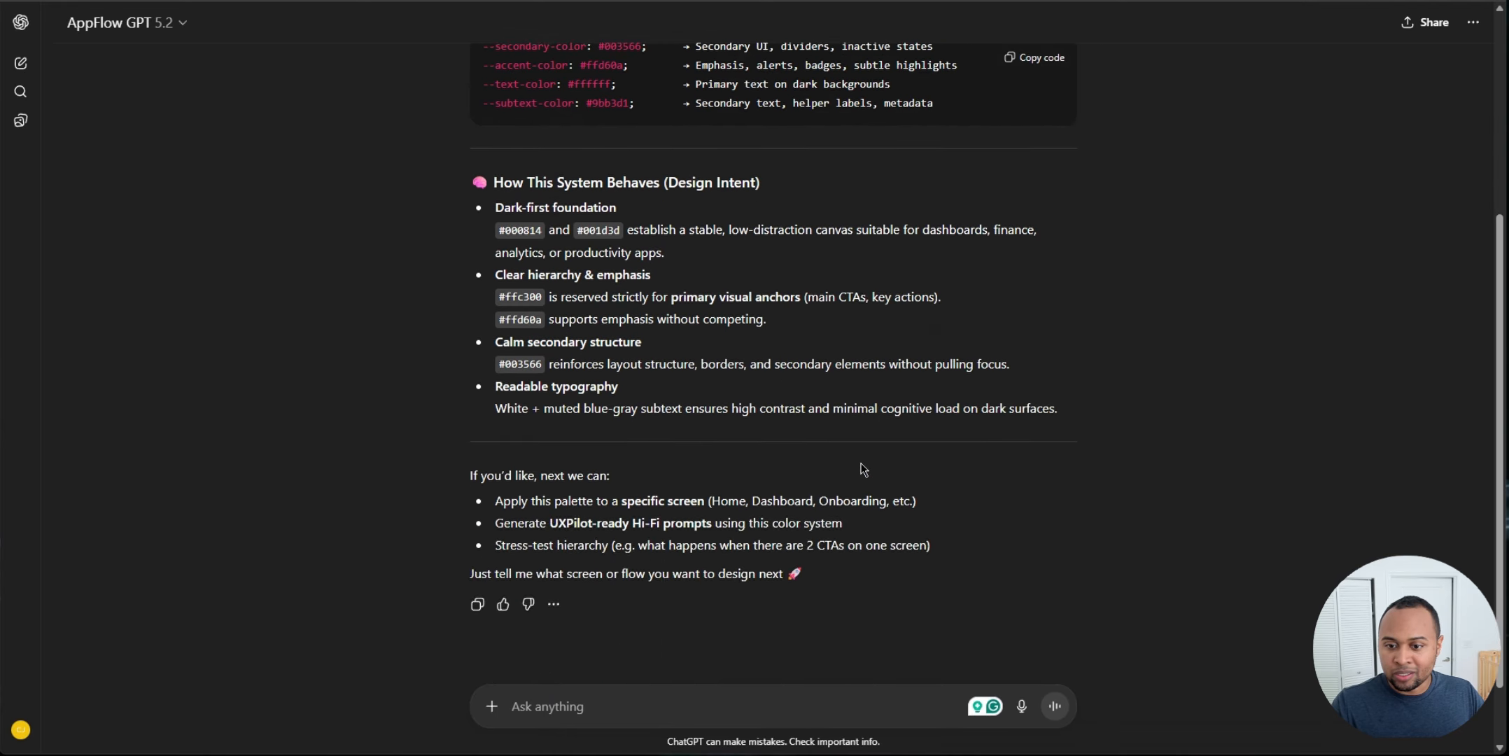
pyautogui.scroll(5, 1045, 369)
pyautogui.click(1031, 316)
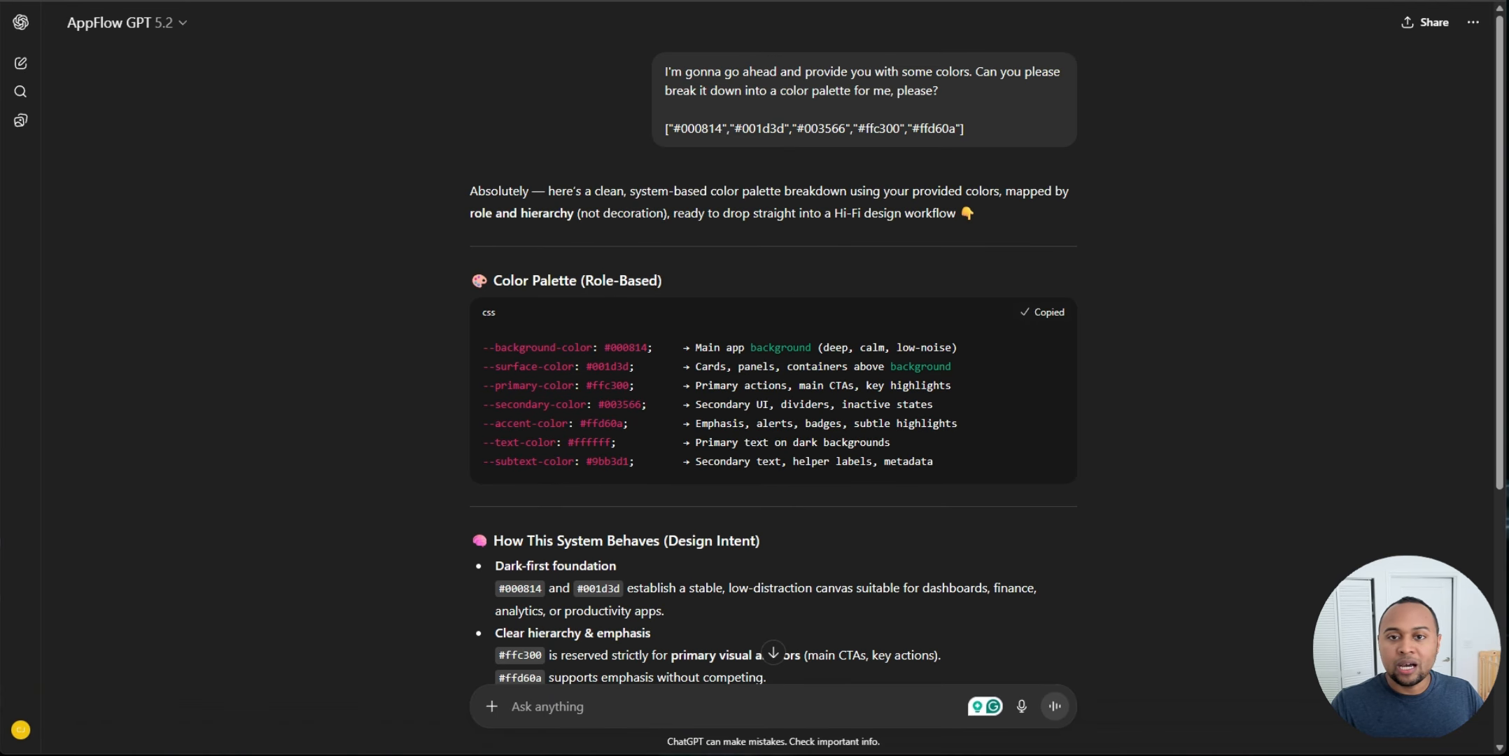
# Step: Back in UX Pilot, select the exercise-days wireframe screen and open its Transform to Hi-Fi generation option
pyautogui.hotkey('alt', 'Tab')
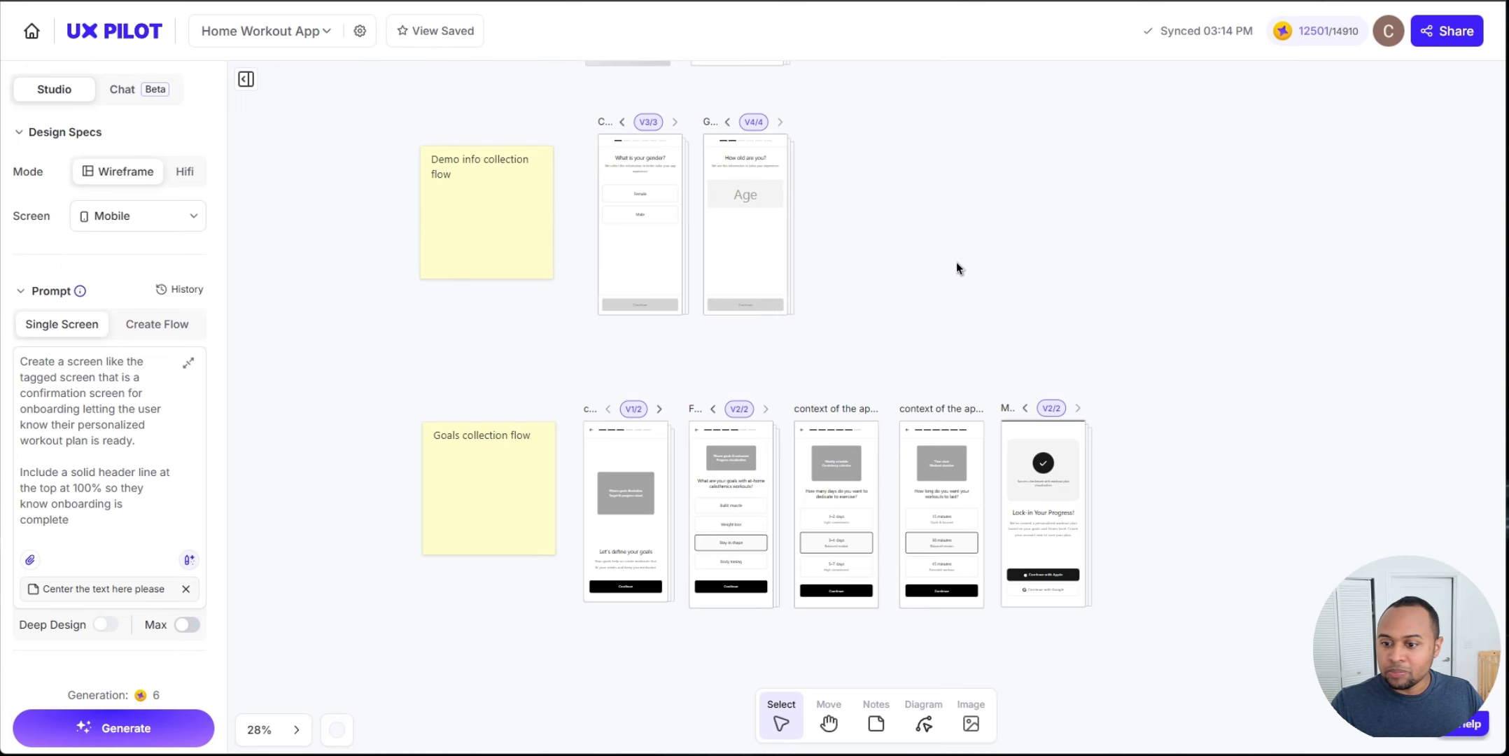
pyautogui.scroll(-1, 961, 259)
pyautogui.scroll(6, 952, 280)
pyautogui.scroll(-6, 946, 294)
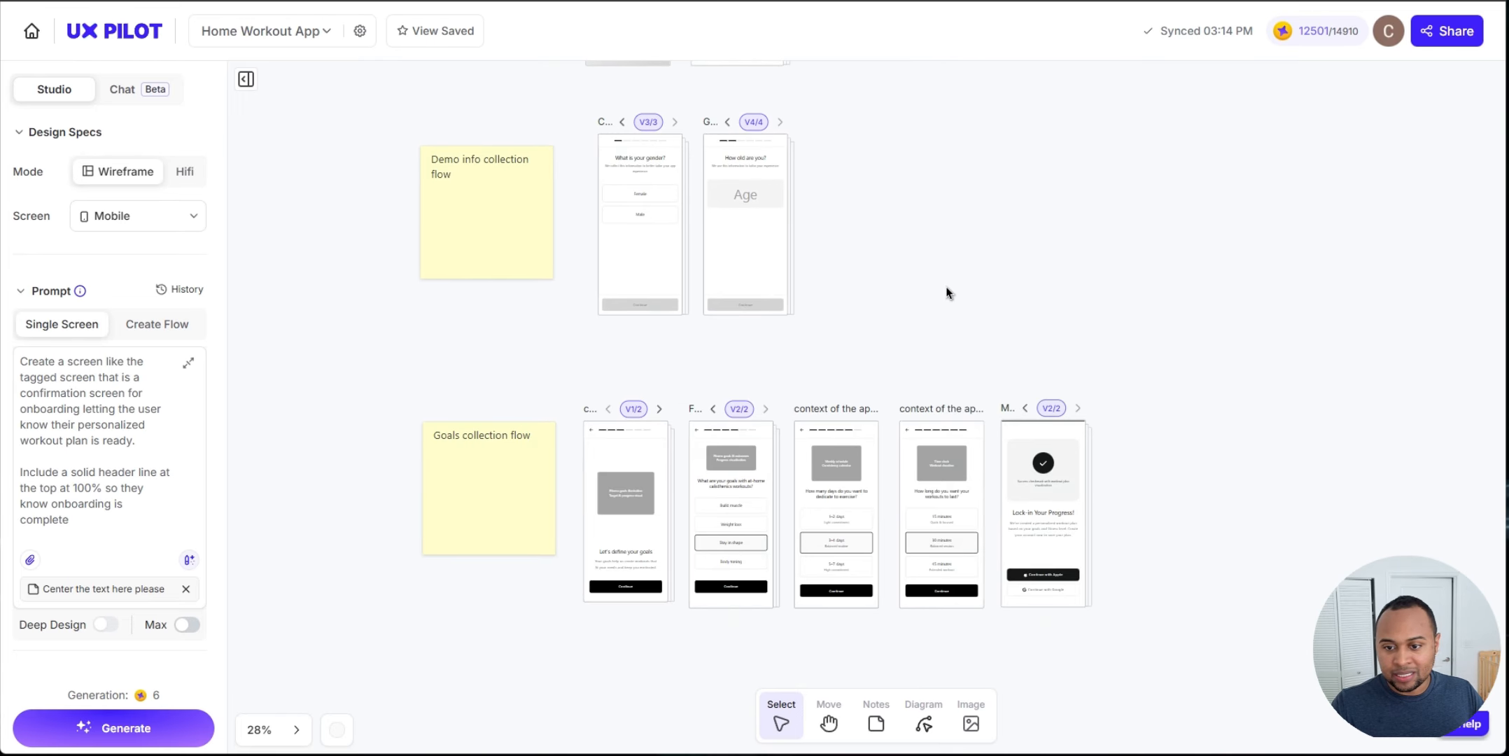
pyautogui.scroll(4, 910, 322)
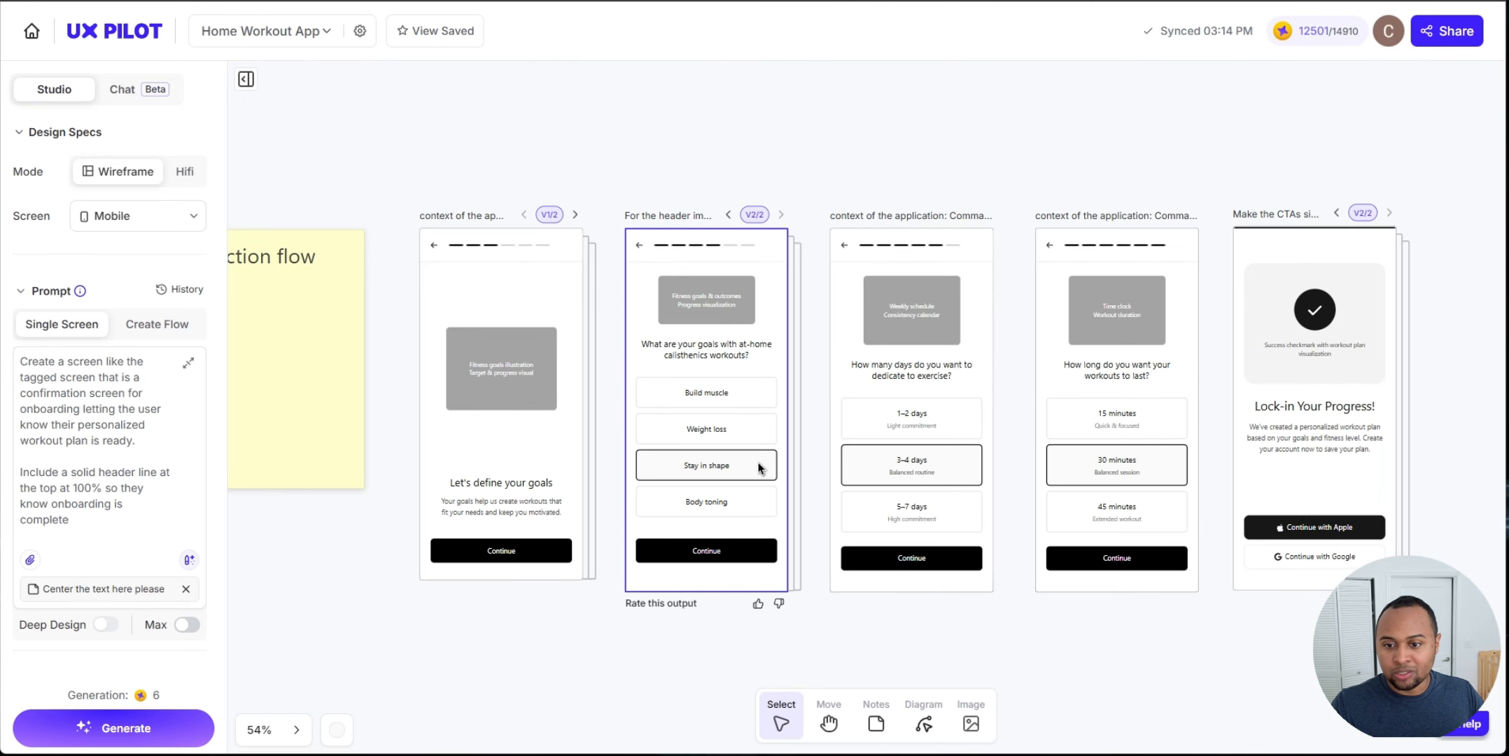
pyautogui.click(920, 357)
pyautogui.hscroll(5, 936, 324)
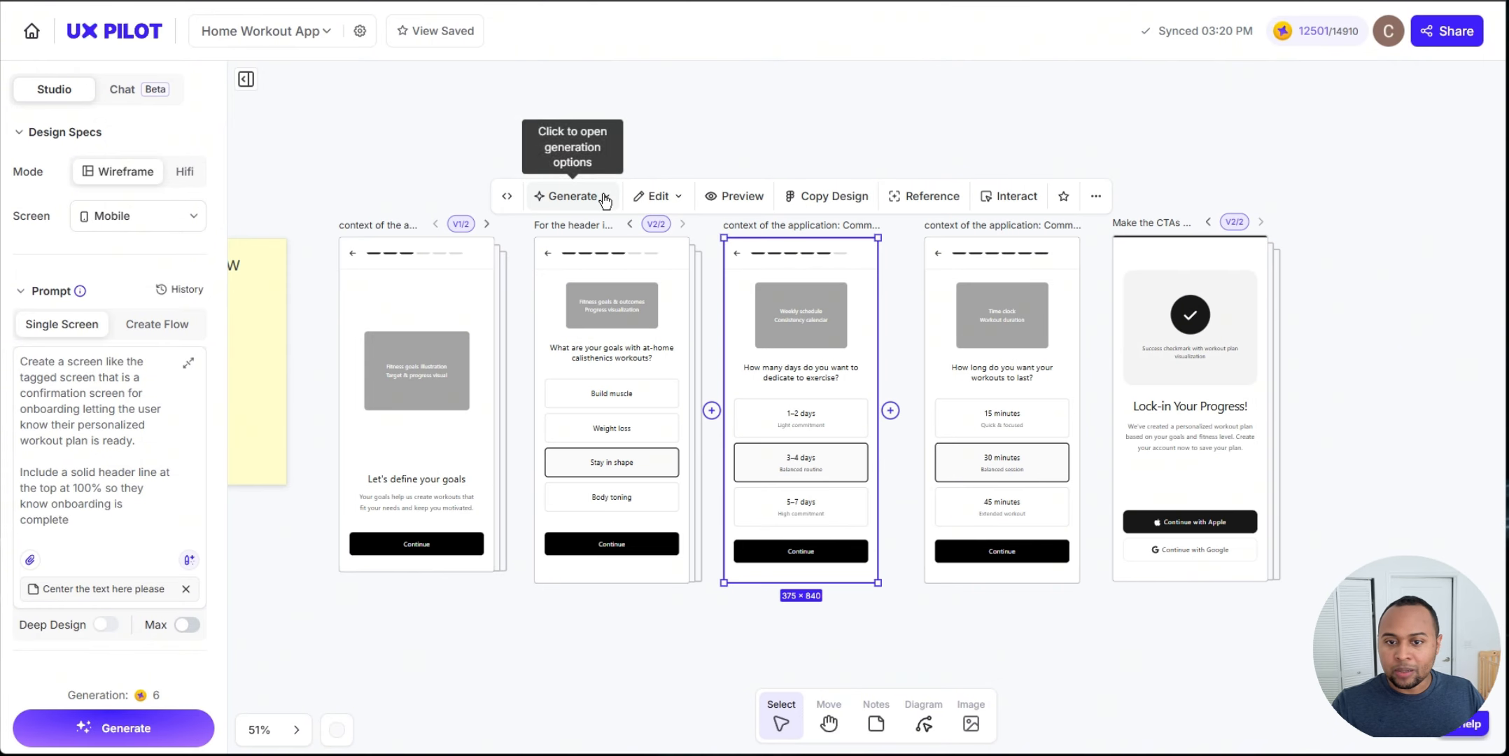
pyautogui.click(568, 196)
pyautogui.click(601, 236)
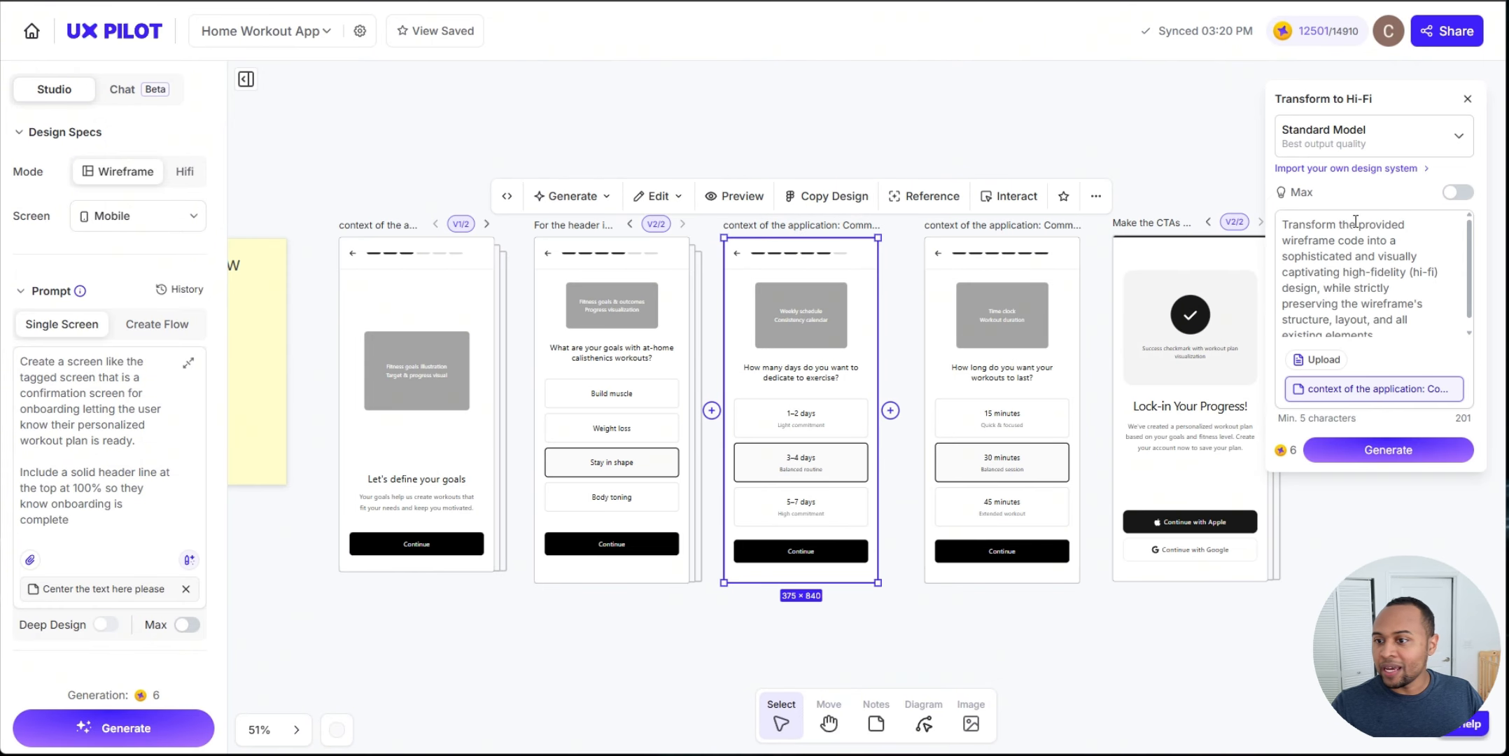
# Step: Append the copied CSS palette to the Hi-Fi prompt, introduced with "use the following color palette", and generate
pyautogui.moveTo(1285, 223); pyautogui.dragTo(1359, 224)
pyautogui.click(1317, 244)
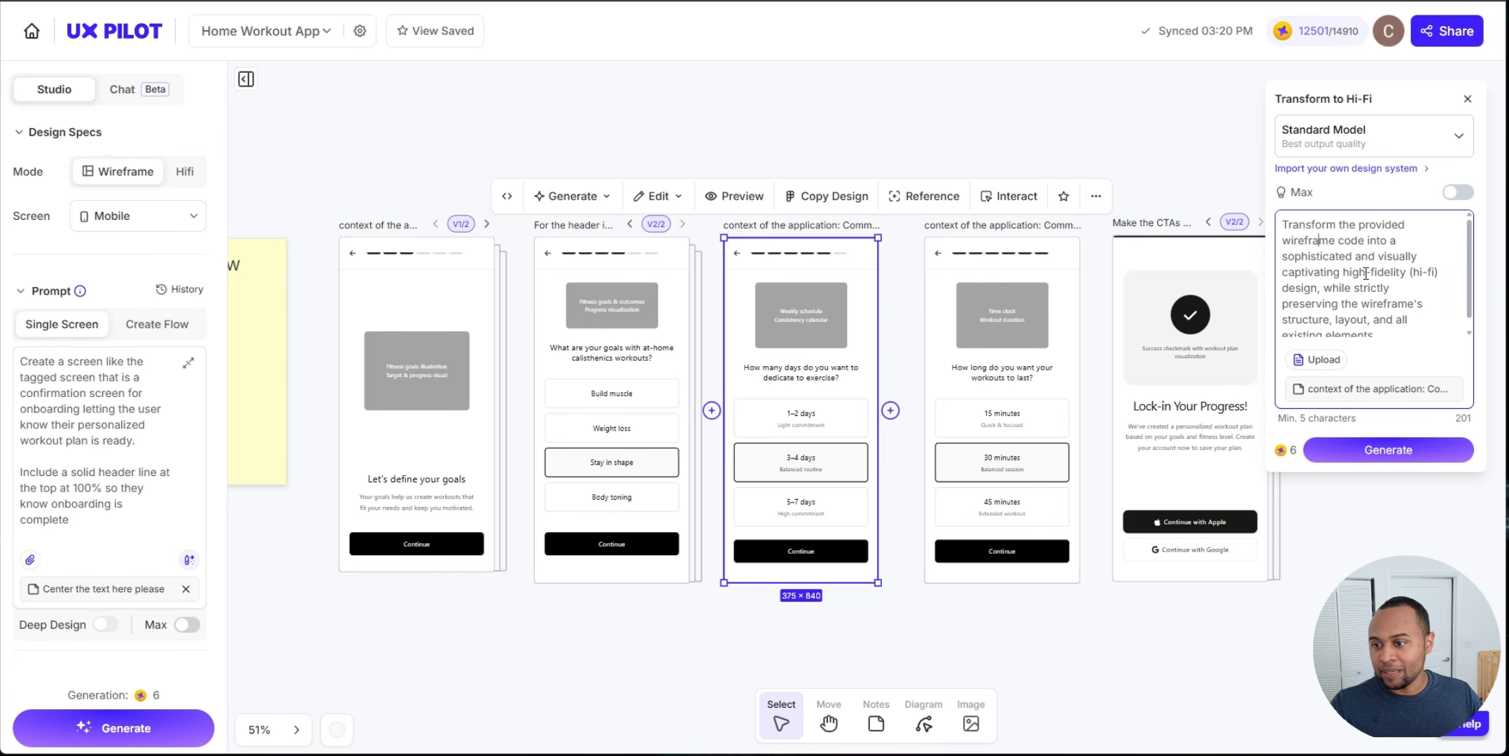
pyautogui.moveTo(1436, 264); pyautogui.dragTo(1370, 271)
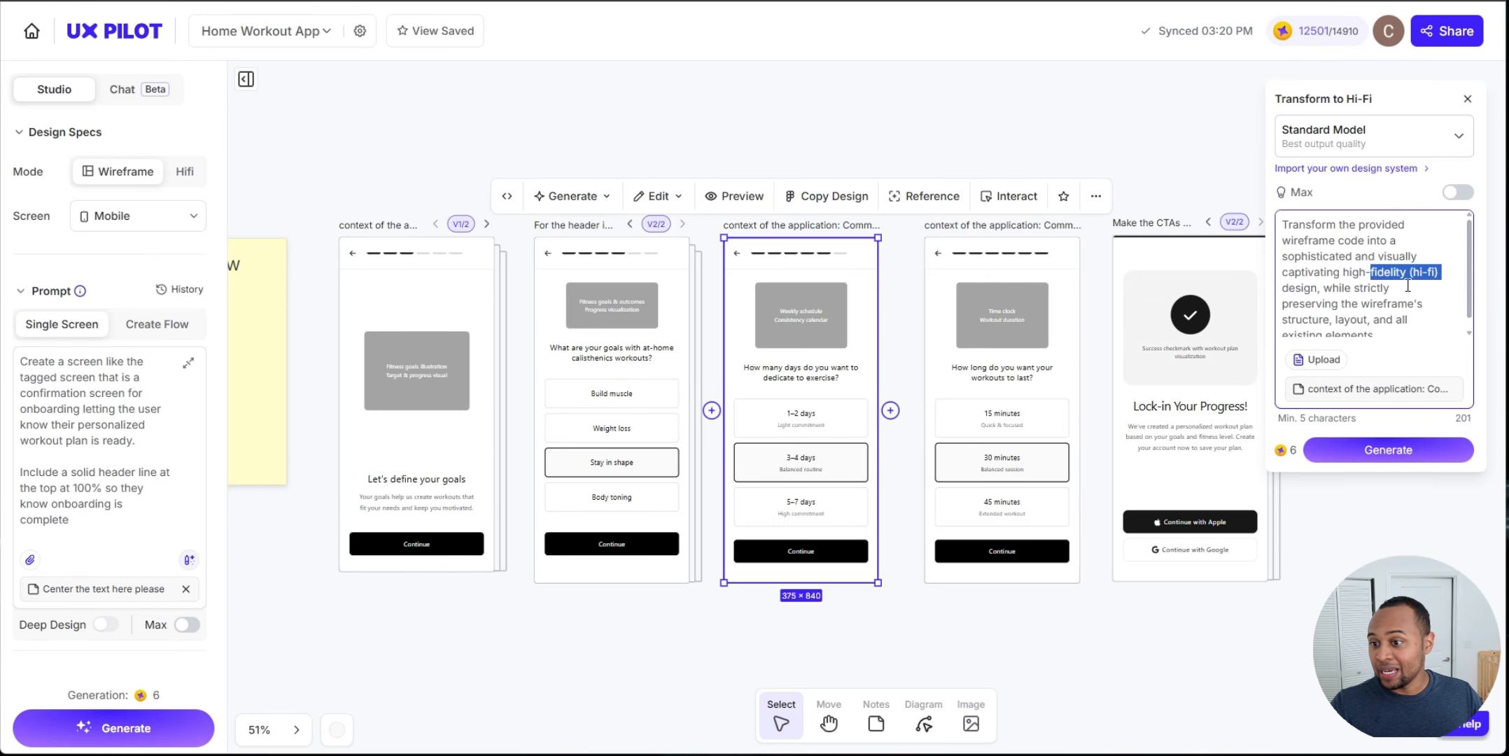
pyautogui.scroll(-1, 1418, 280)
pyautogui.click(1396, 327)
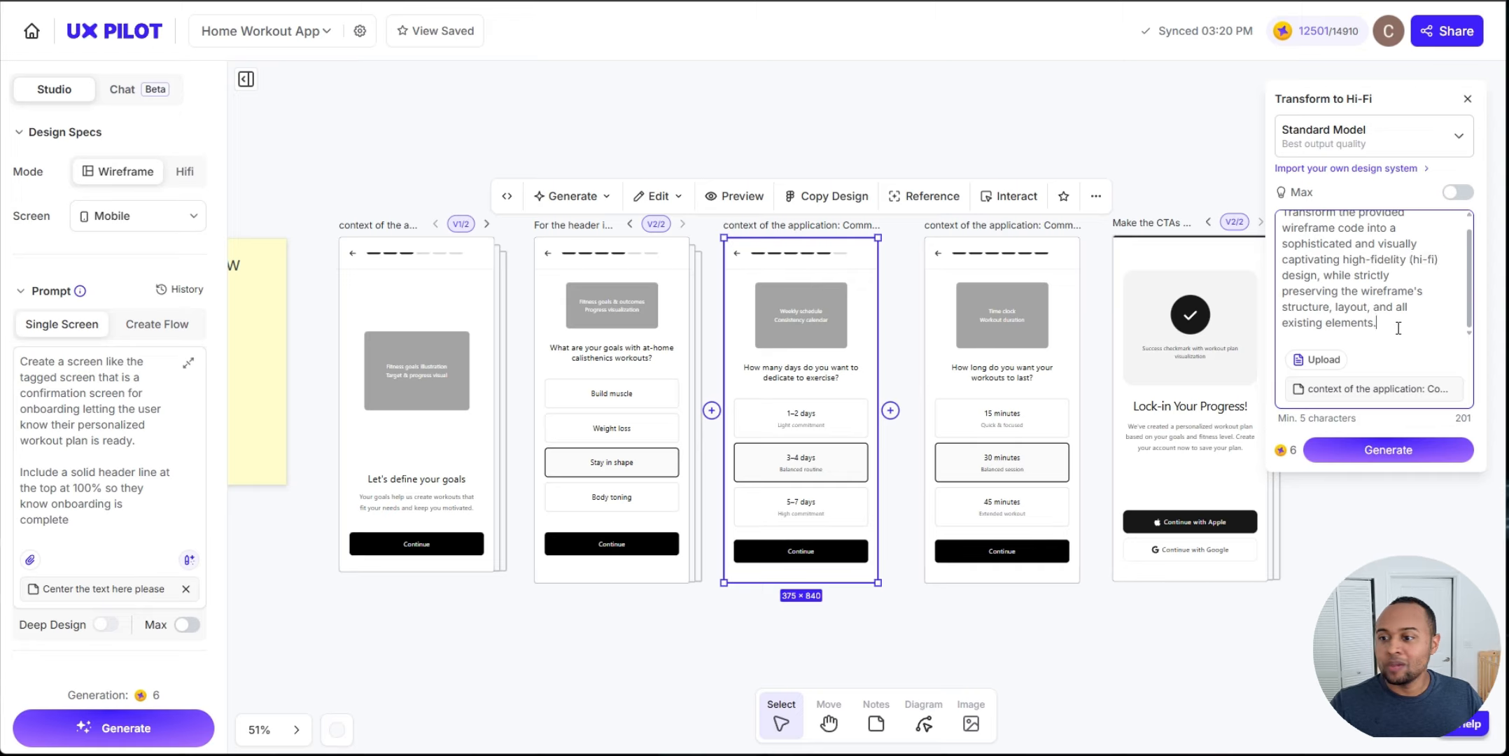
pyautogui.press('Return')
pyautogui.press('Return')
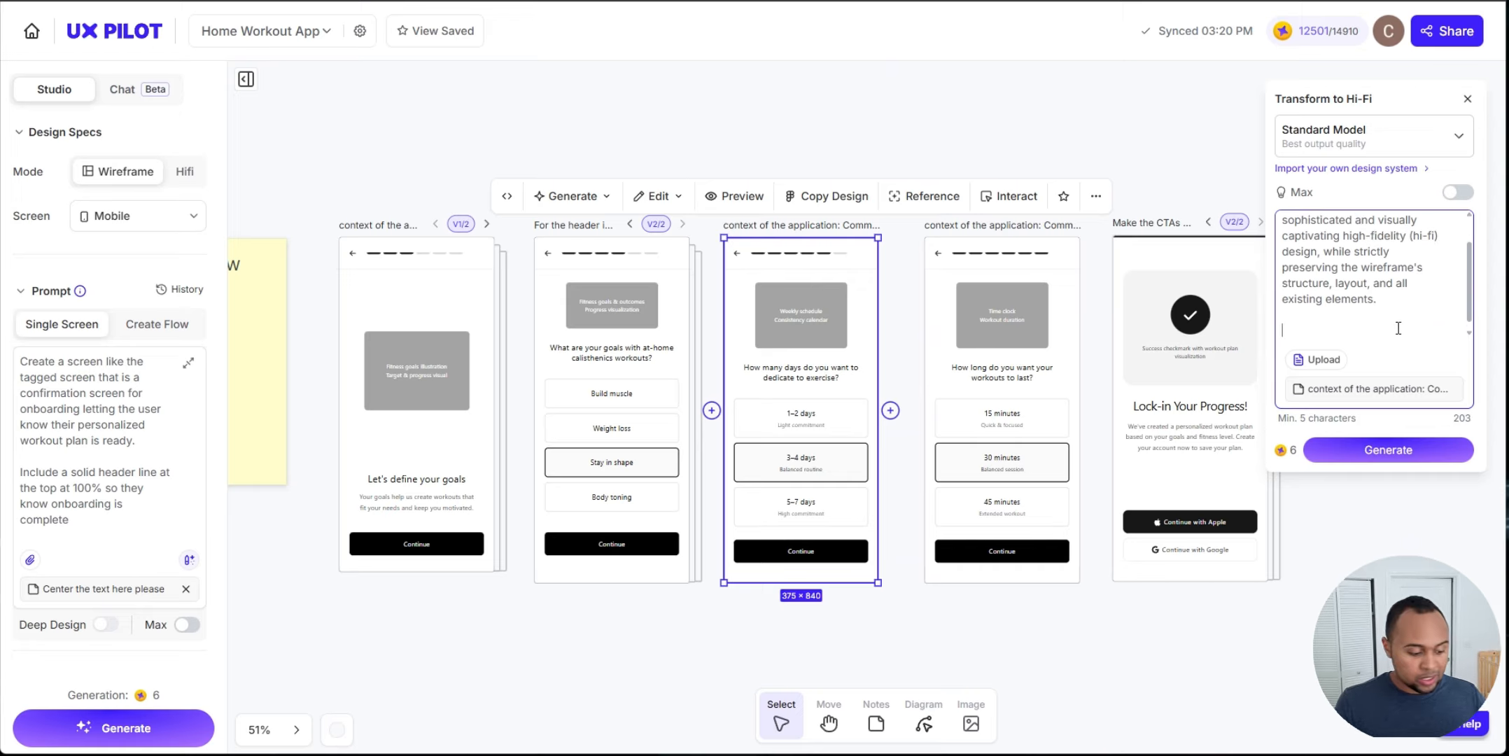
pyautogui.hotkey('ctrl', 'v')
pyautogui.scroll(10, 1398, 328)
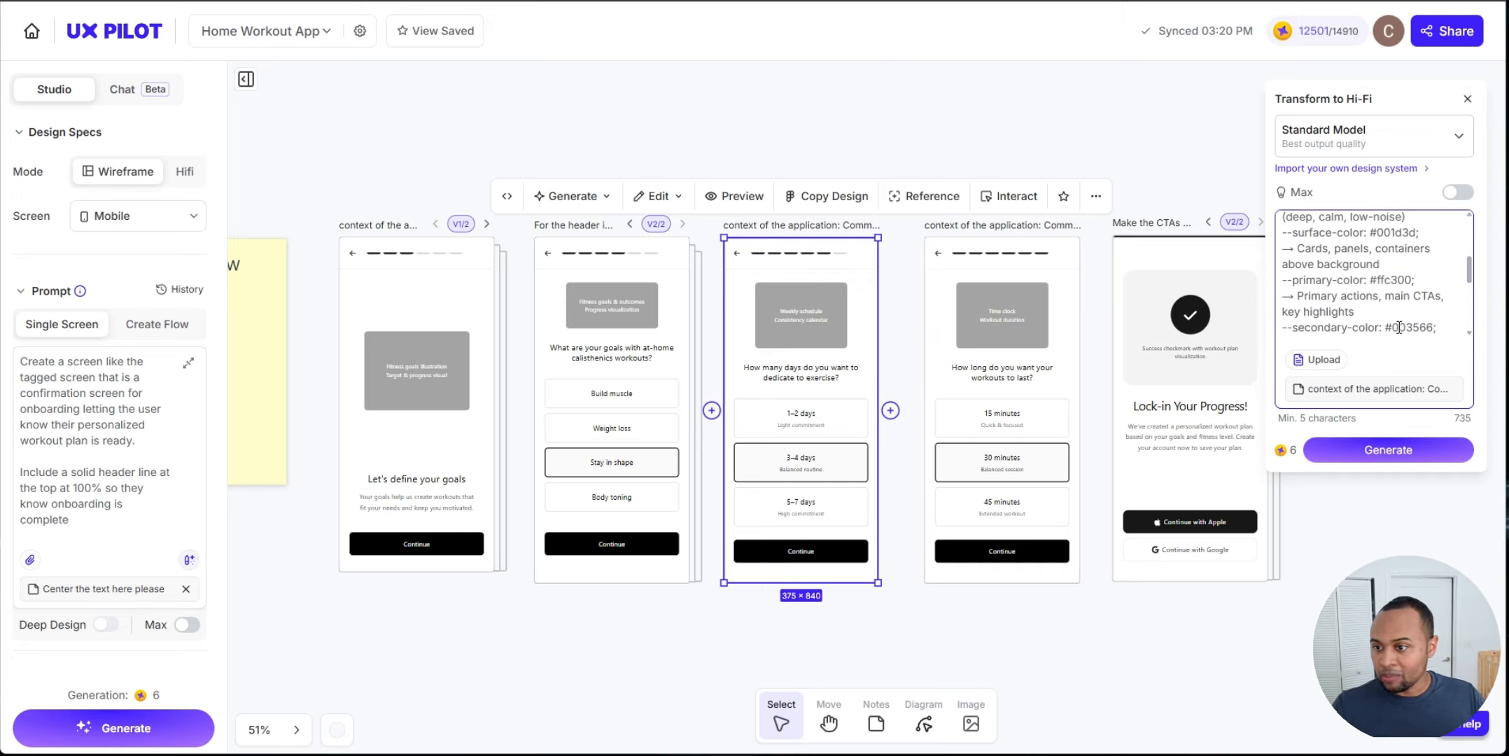
pyautogui.press('Return')
pyautogui.press('Return')
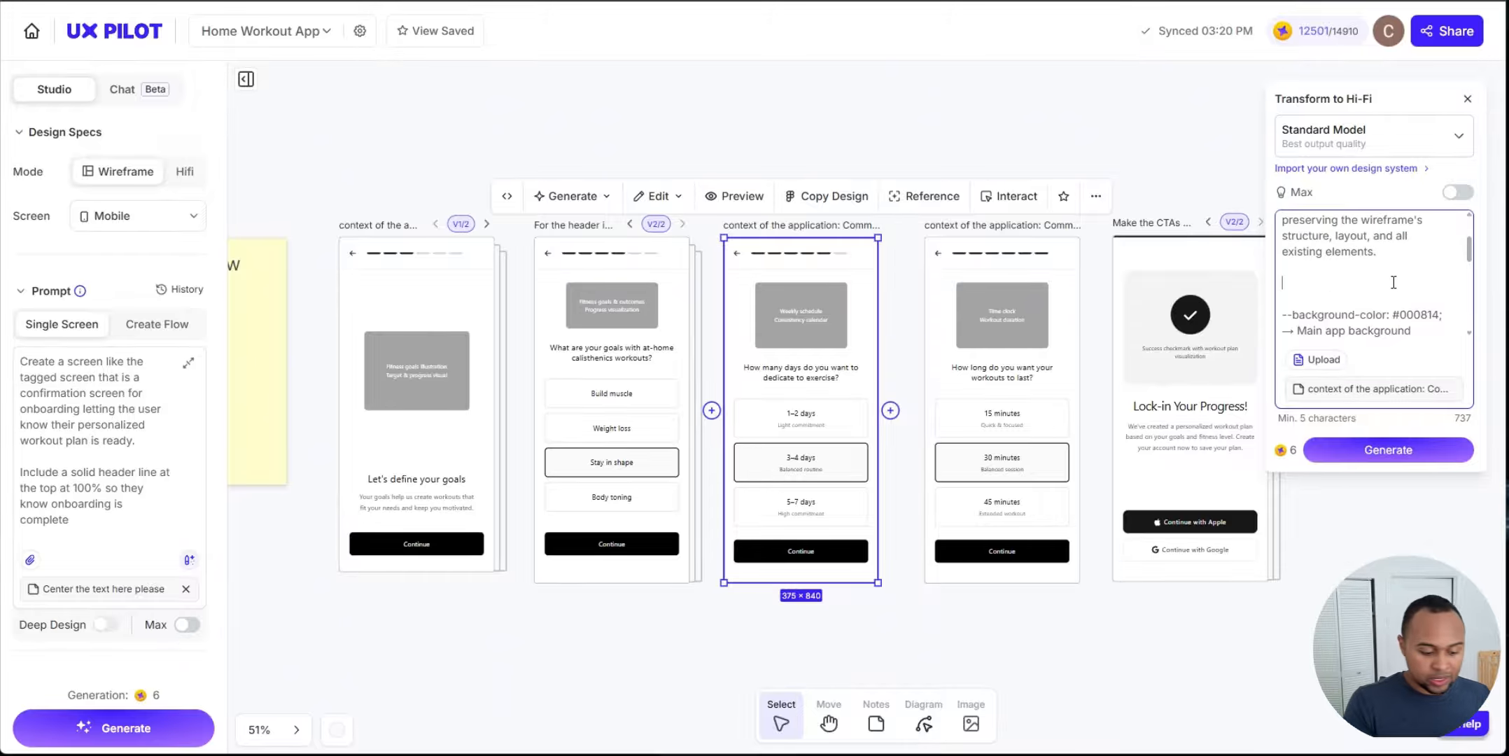
pyautogui.write('use the following color palette.')
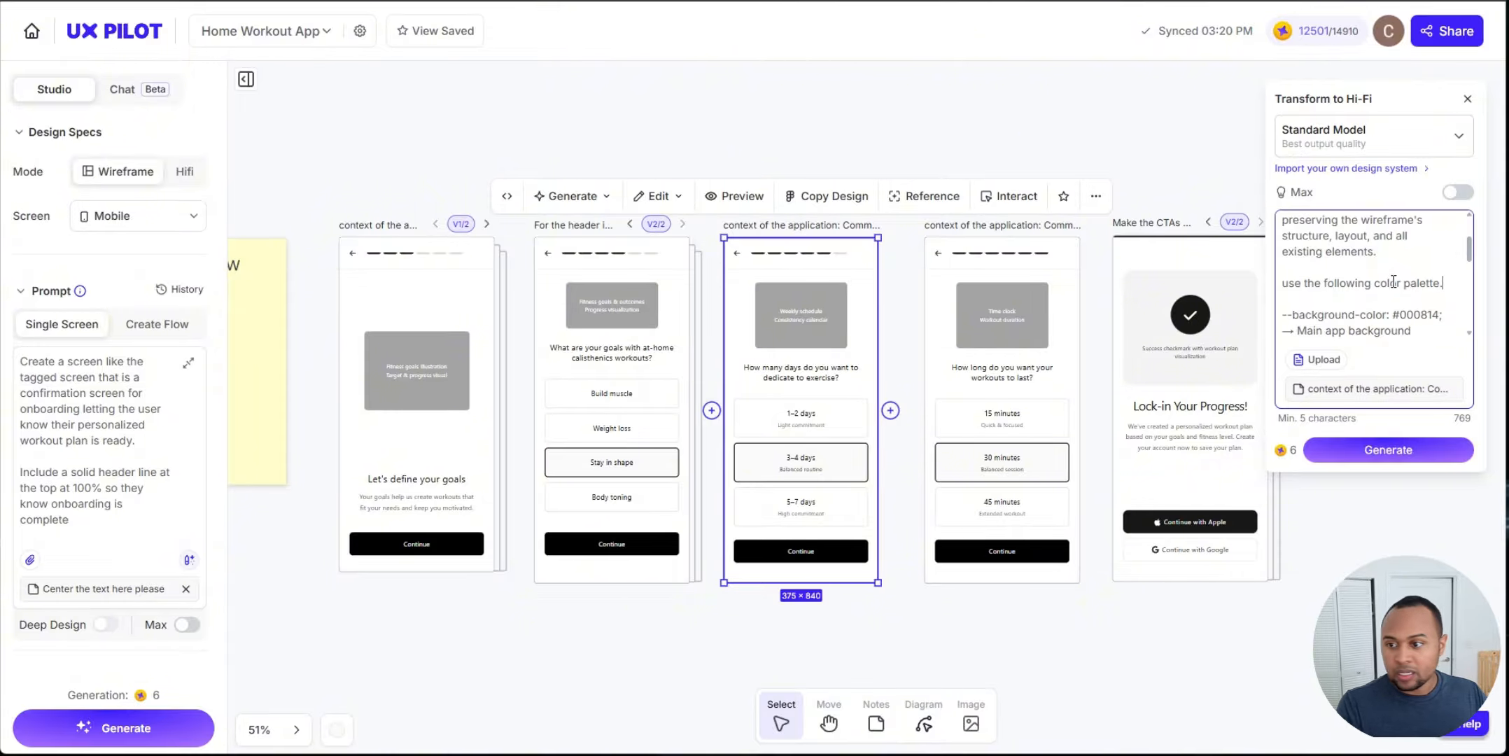
pyautogui.click(1393, 450)
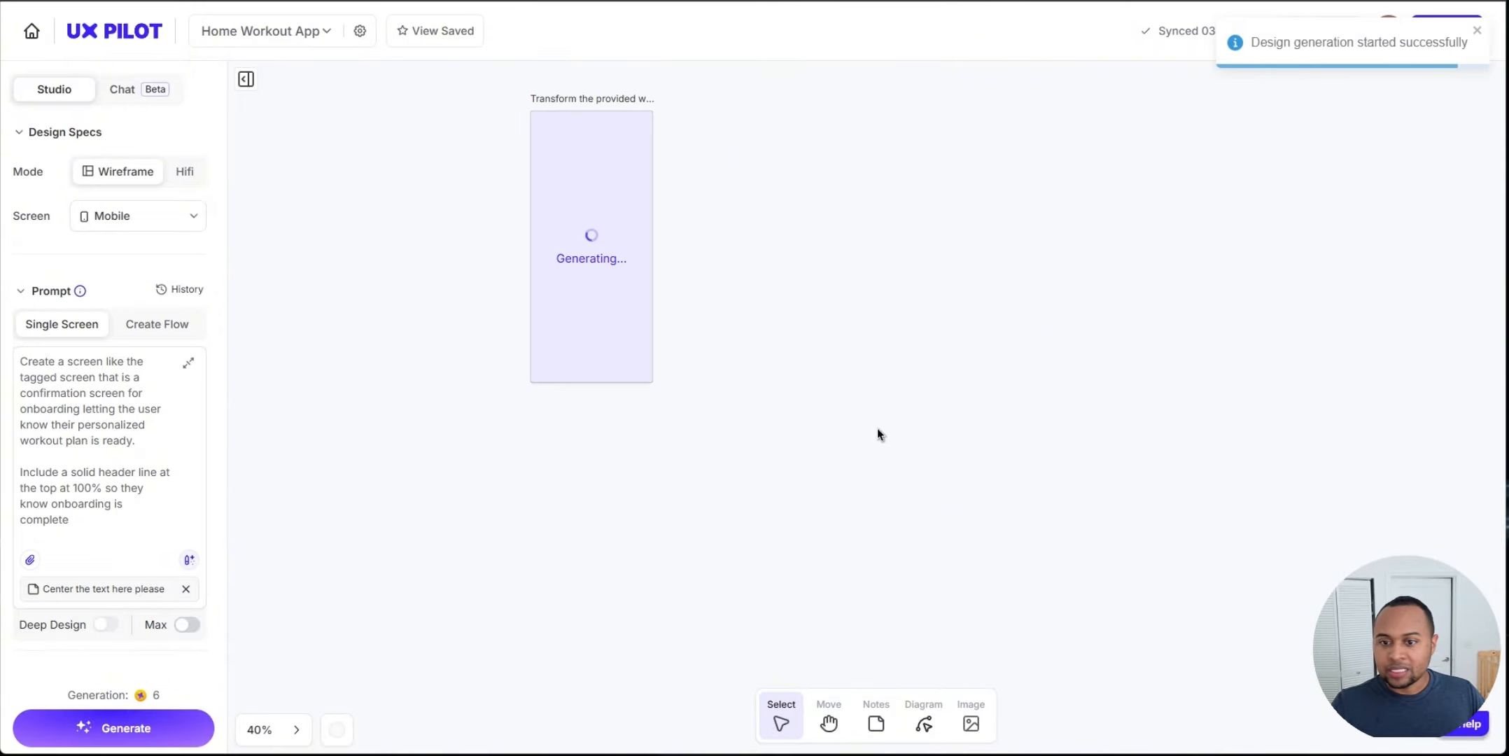
# Step: Inspect the newly generated high-fidelity exercise-days screen on the canvas
pyautogui.scroll(-5, 877, 435)
pyautogui.hscroll(3, 861, 315)
pyautogui.click(549, 414)
pyautogui.moveTo(548, 414); pyautogui.dragTo(778, 383)
pyautogui.scroll(4, 816, 369)
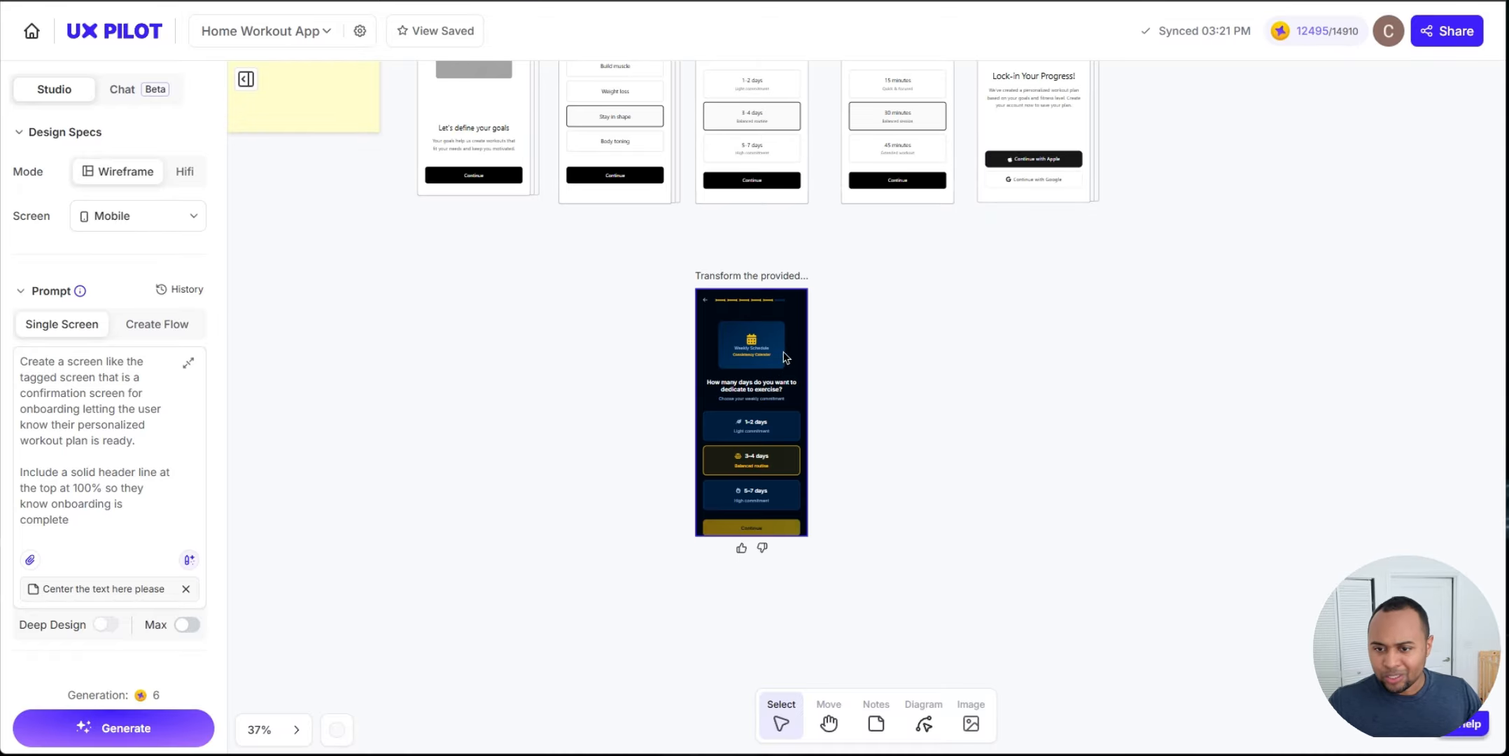
pyautogui.scroll(5, 784, 357)
pyautogui.scroll(-3, 805, 378)
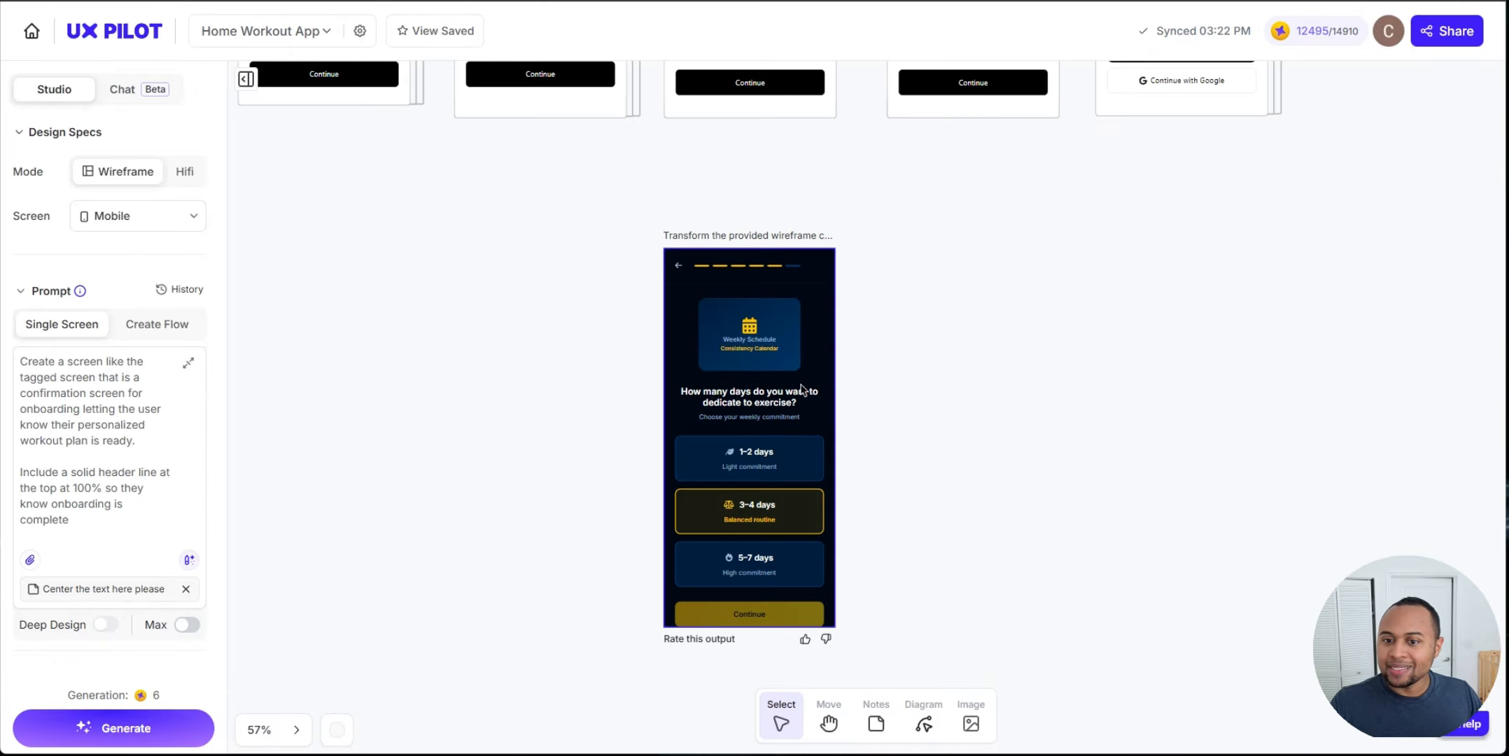
# Step: Zoom in on the generated hi-fi exercise-days screen to examine its colours and layout
pyautogui.scroll(-2, 941, 464)
pyautogui.click(742, 333)
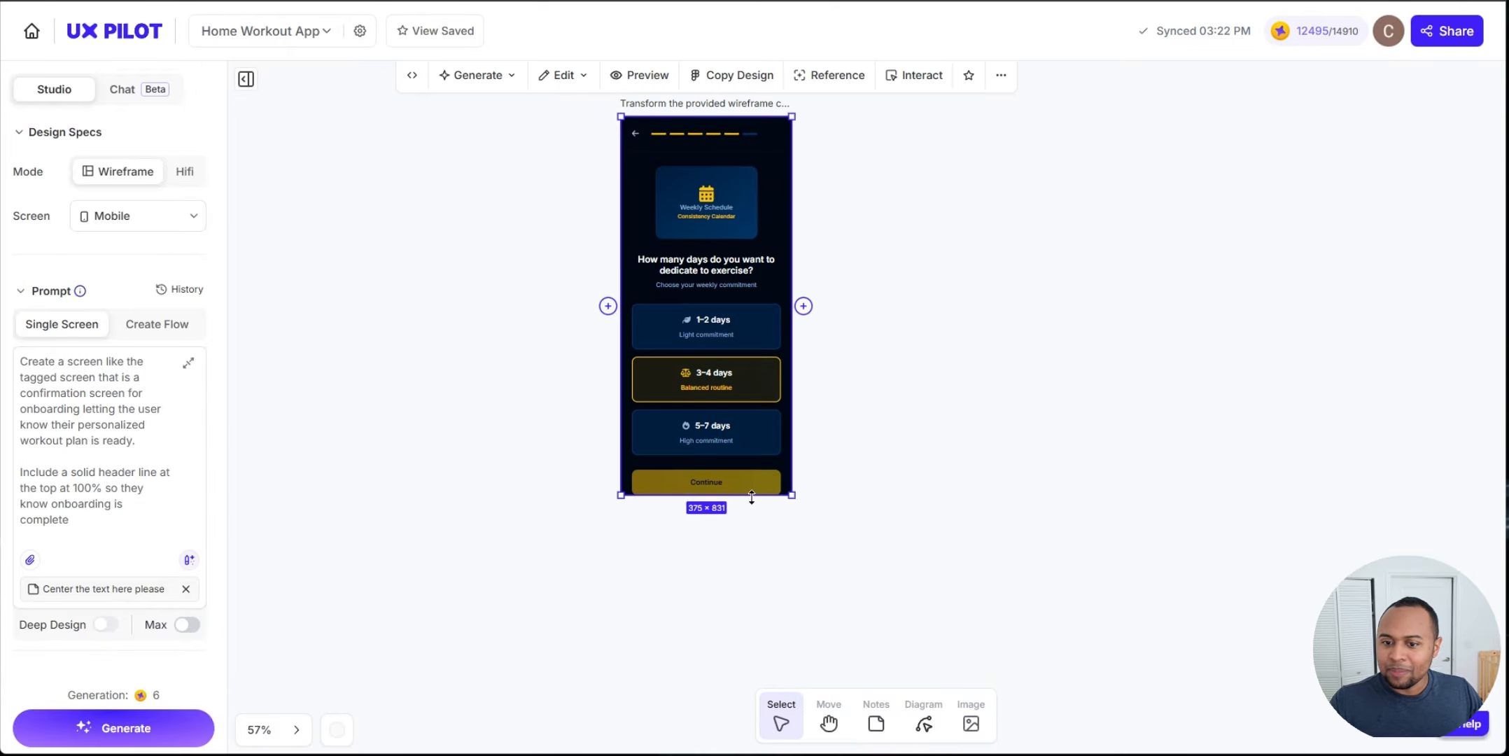
pyautogui.click(1016, 332)
pyautogui.scroll(4, 805, 308)
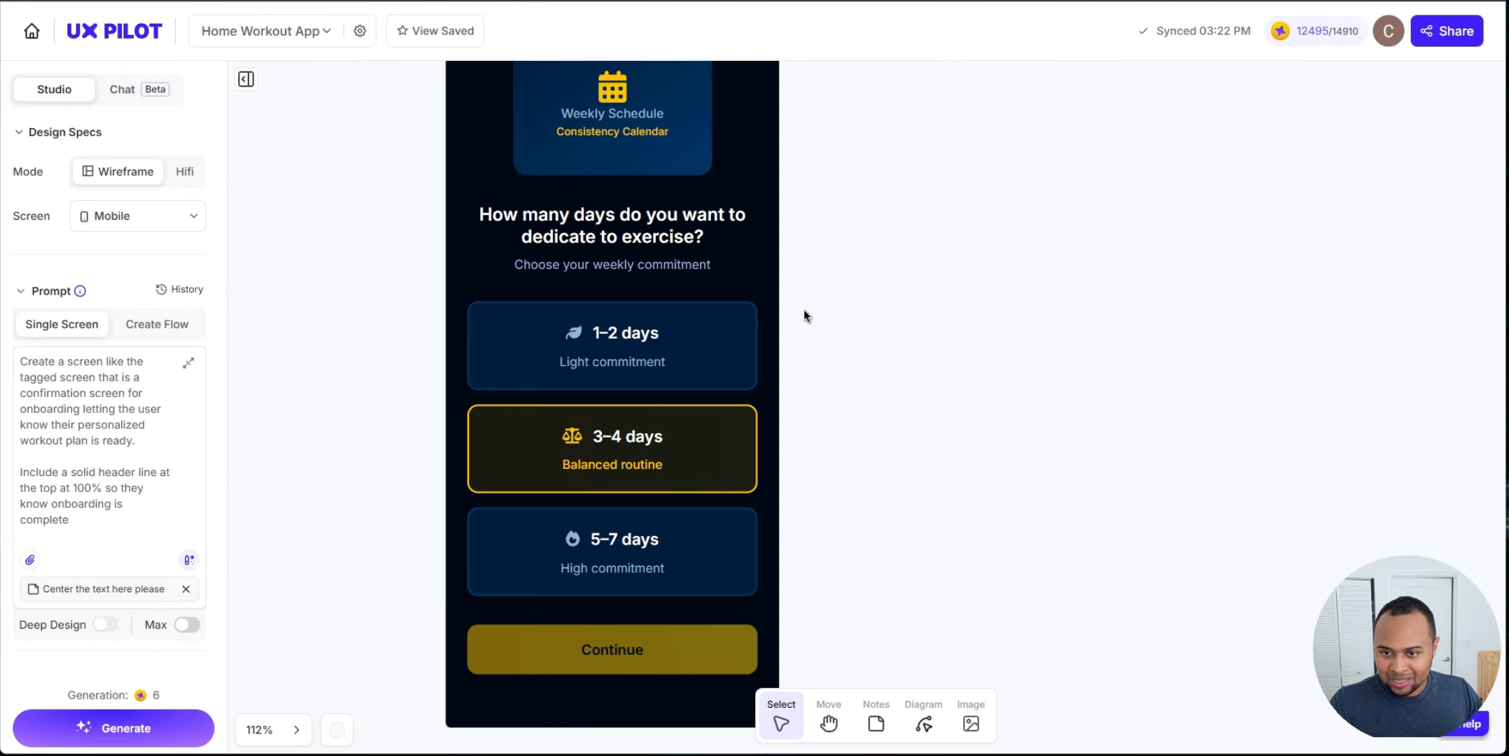
pyautogui.scroll(-4, 813, 314)
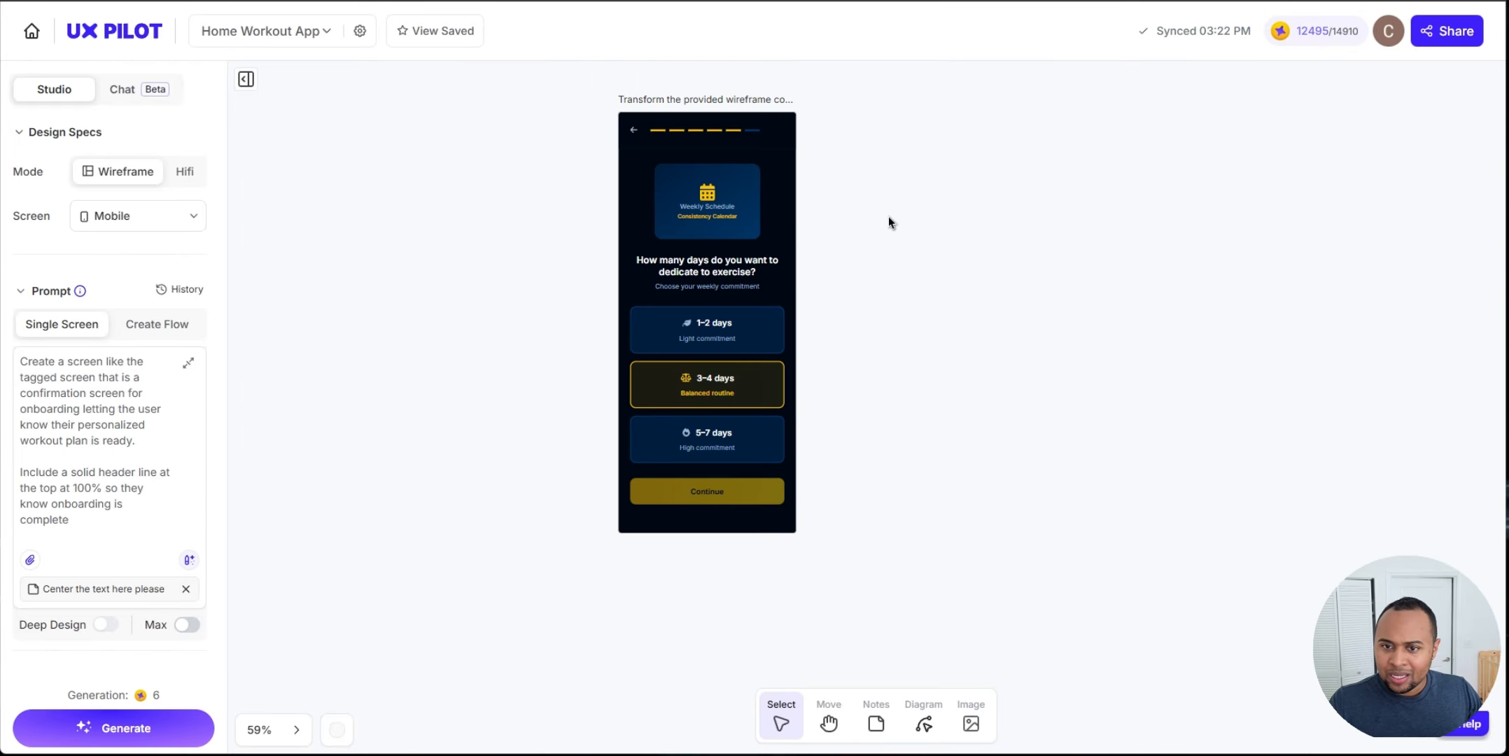
pyautogui.moveTo(887, 215); pyautogui.dragTo(851, 270)
pyautogui.scroll(4, 745, 300)
pyautogui.scroll(-3, 749, 221)
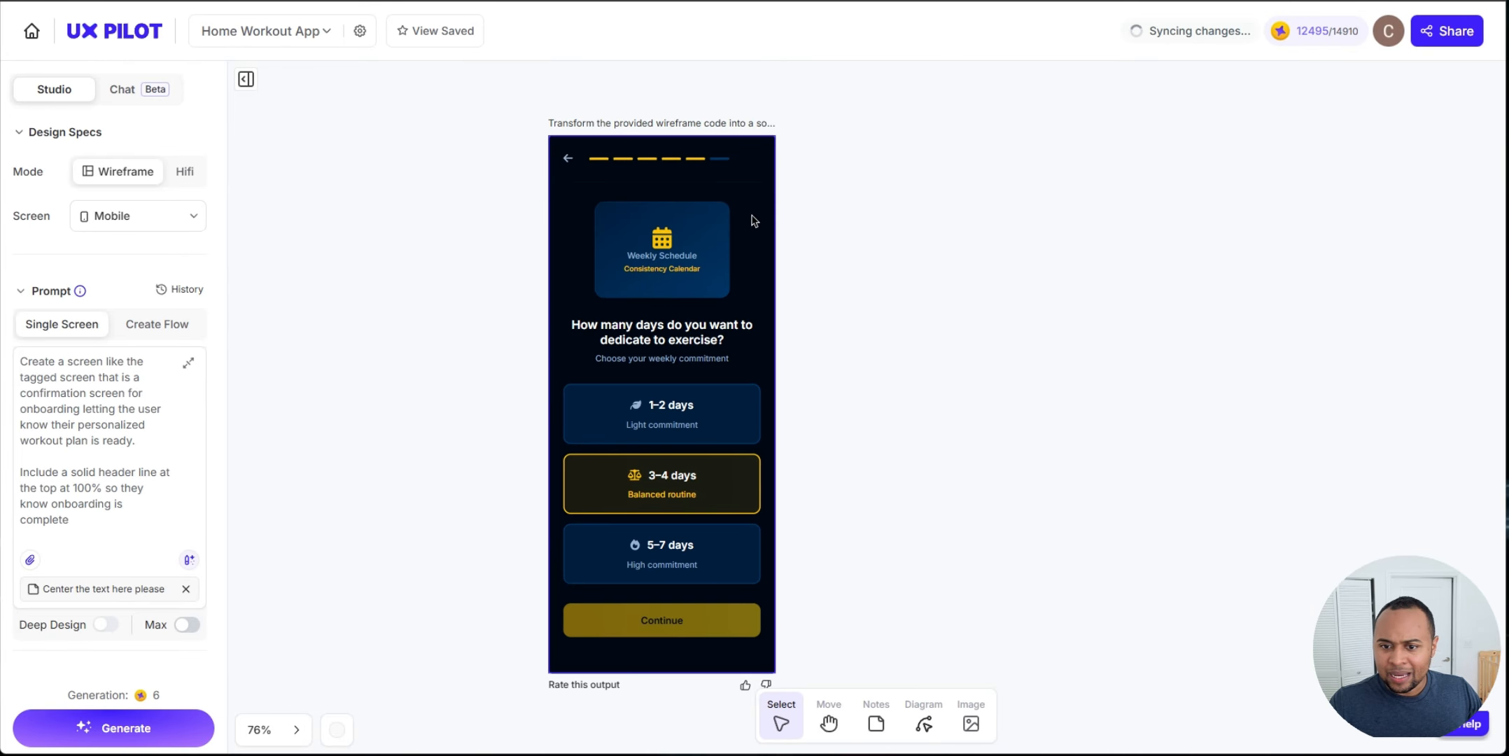
# Step: Try changing the app-bg colour to #FAFAFA in the screen's source code, then revert the changes
pyautogui.click(749, 222)
pyautogui.click(368, 96)
pyautogui.scroll(-2, 1402, 332)
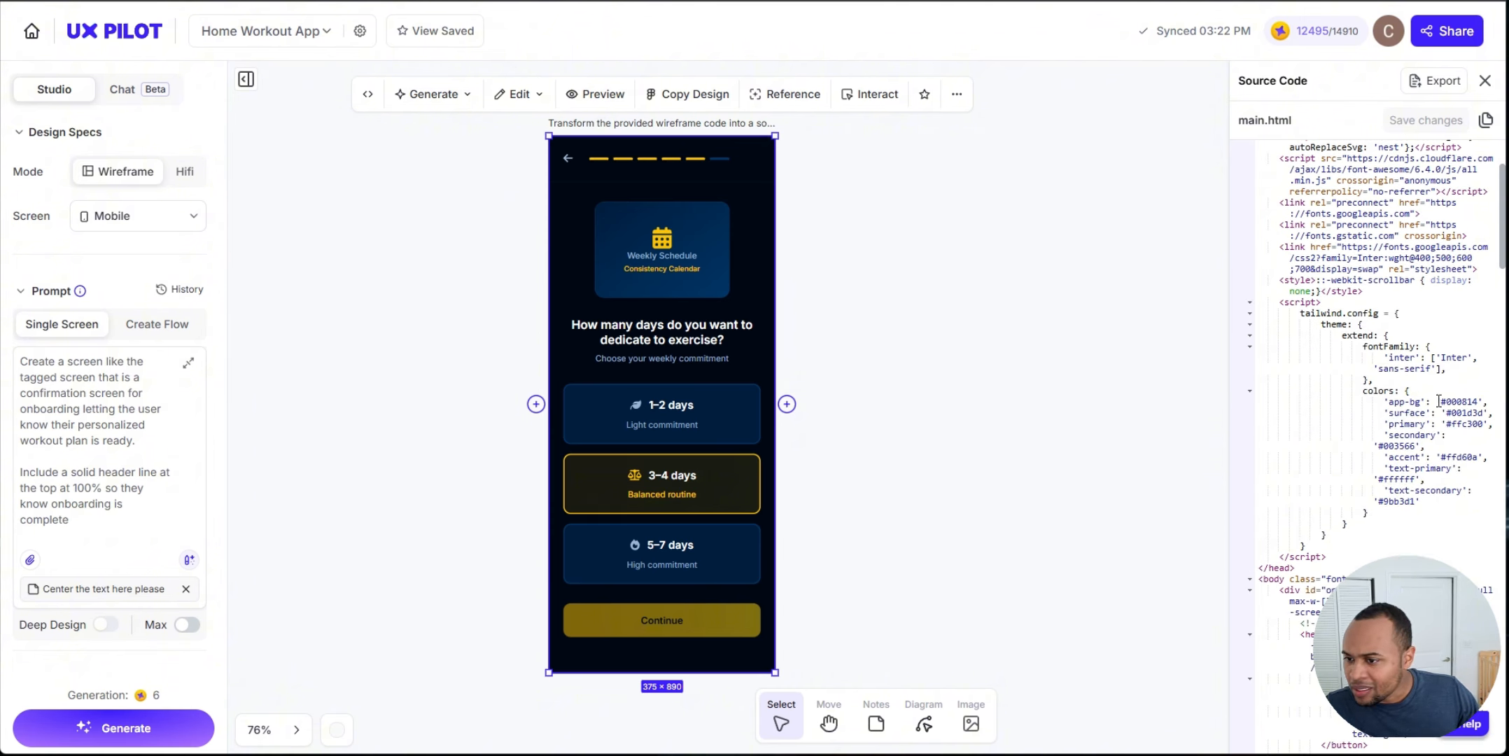
pyautogui.click(1479, 401)
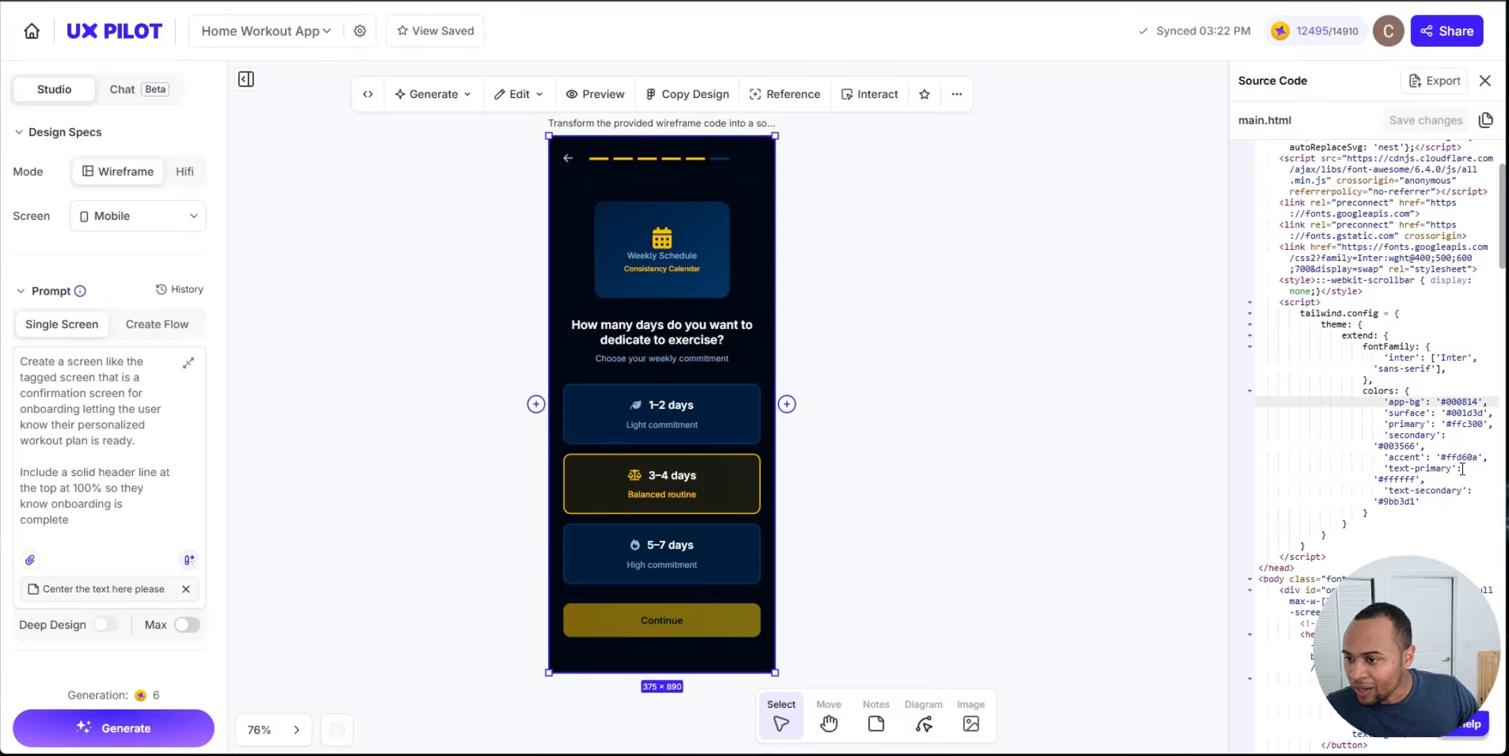
pyautogui.press('BackSpace')
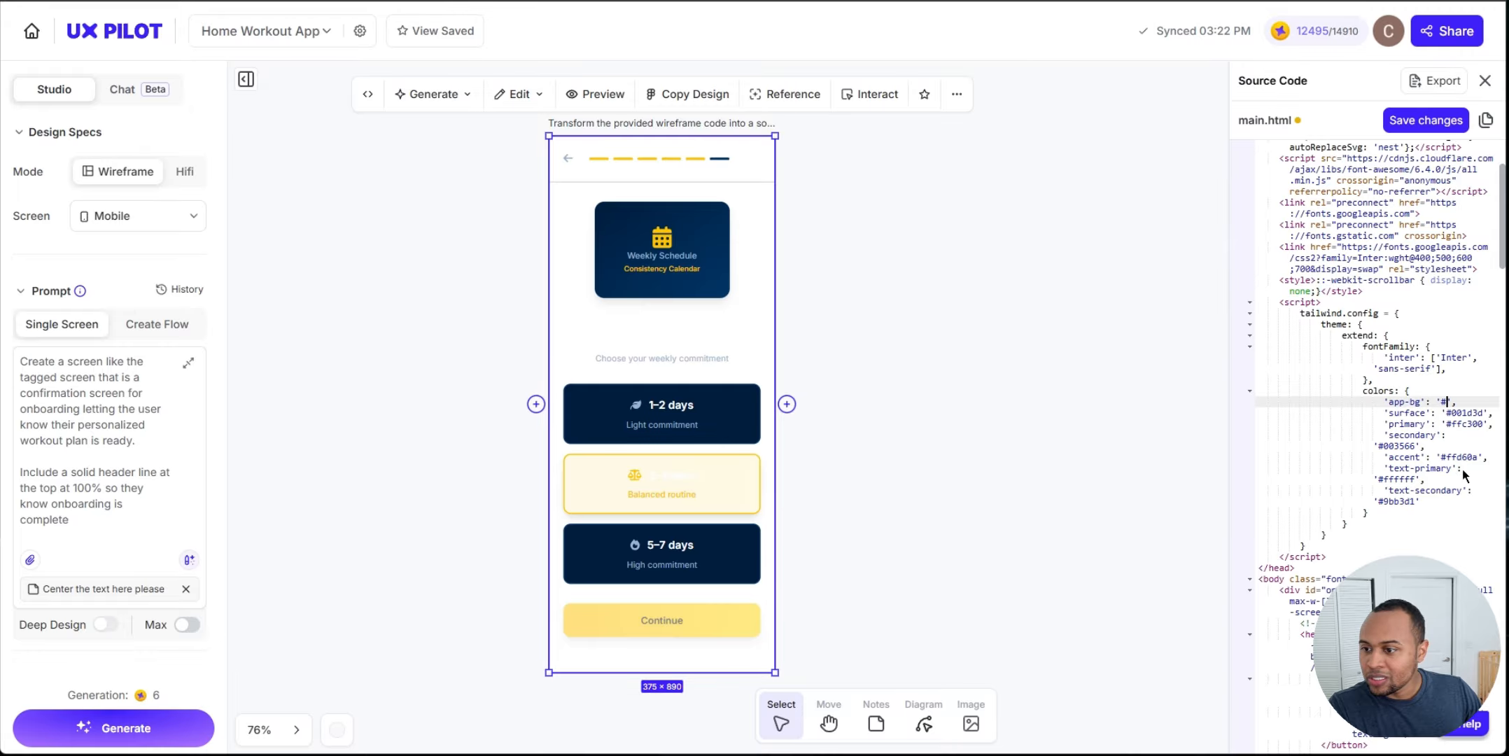
pyautogui.write('FAFAFA')
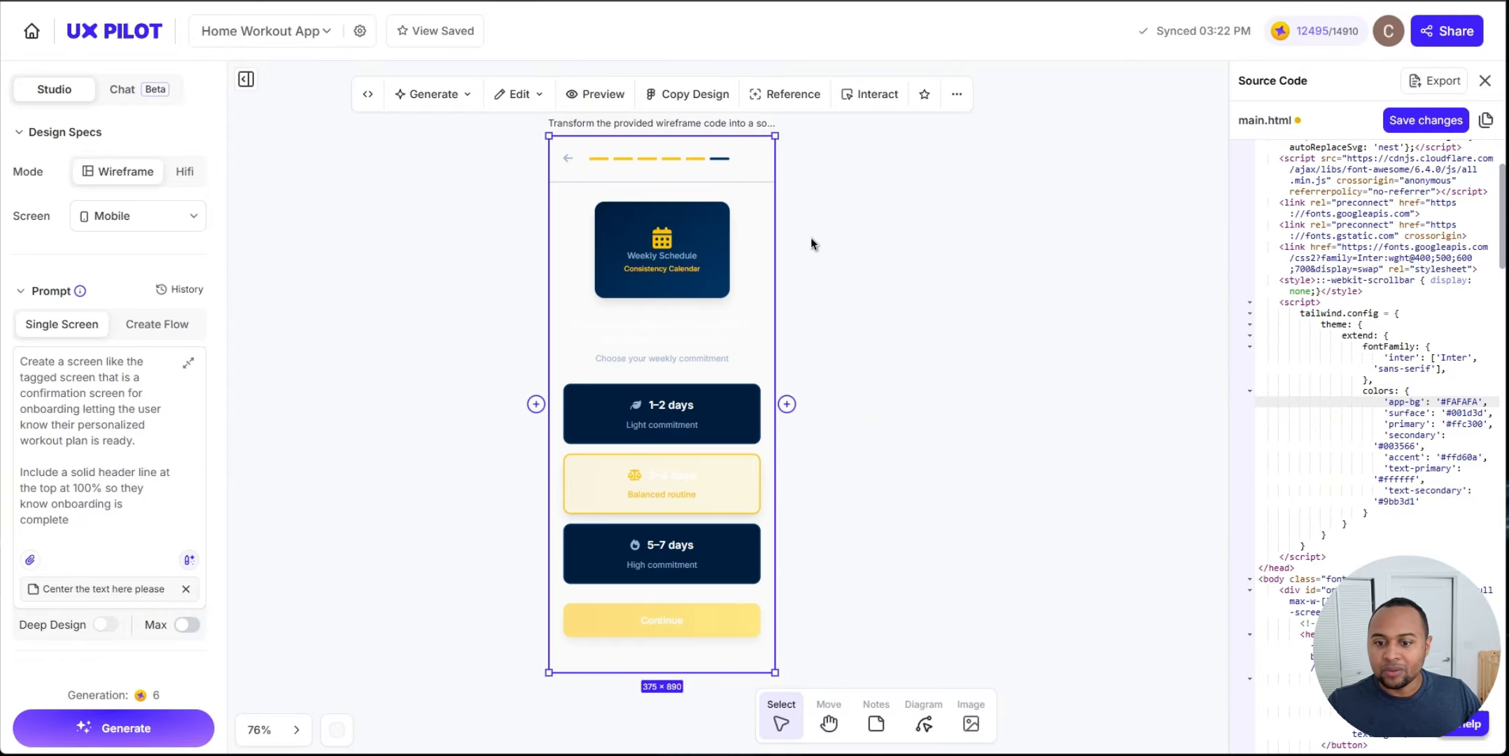
pyautogui.click(929, 270)
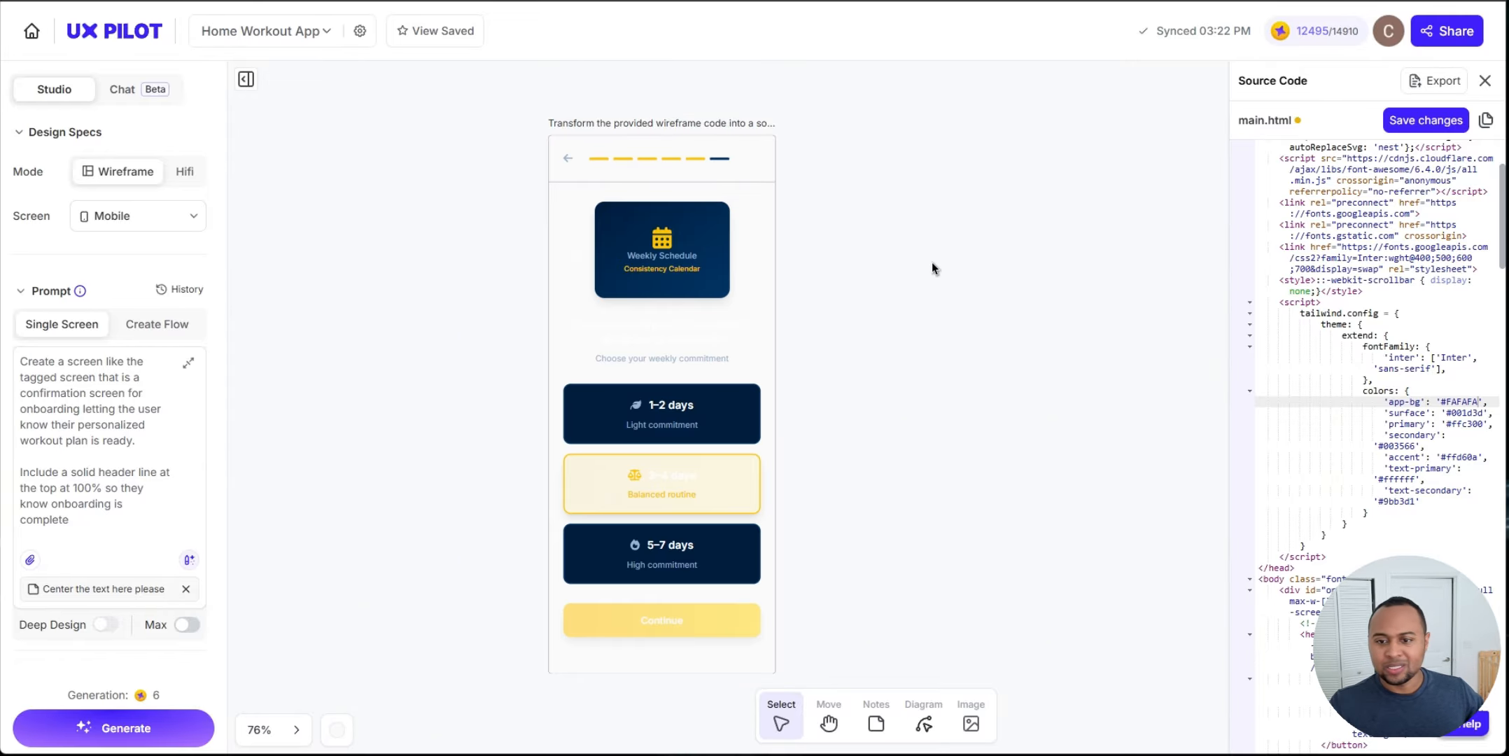
pyautogui.click(1483, 83)
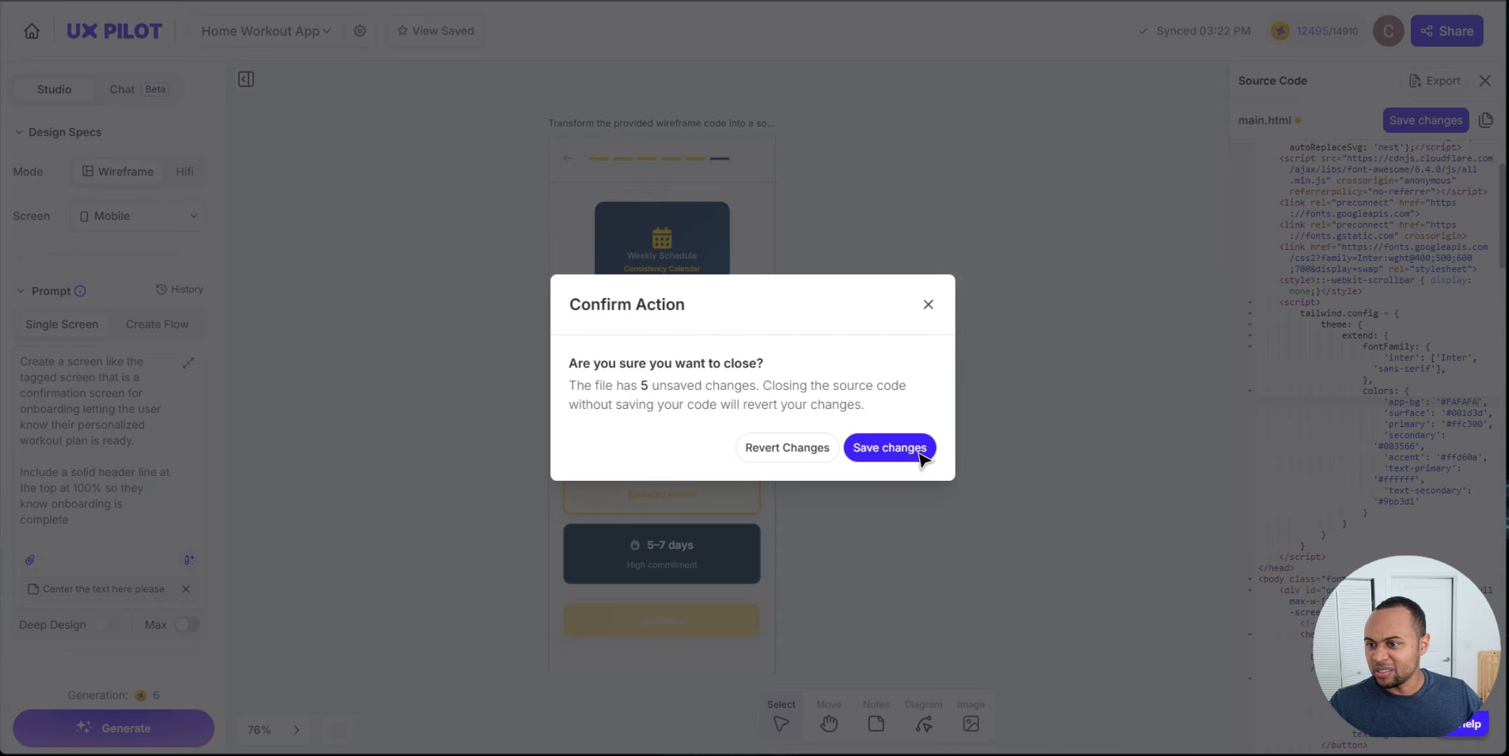
pyautogui.click(798, 452)
# Step: Delete the dark hi-fi exercise-days screen from the canvas
pyautogui.scroll(-5, 889, 463)
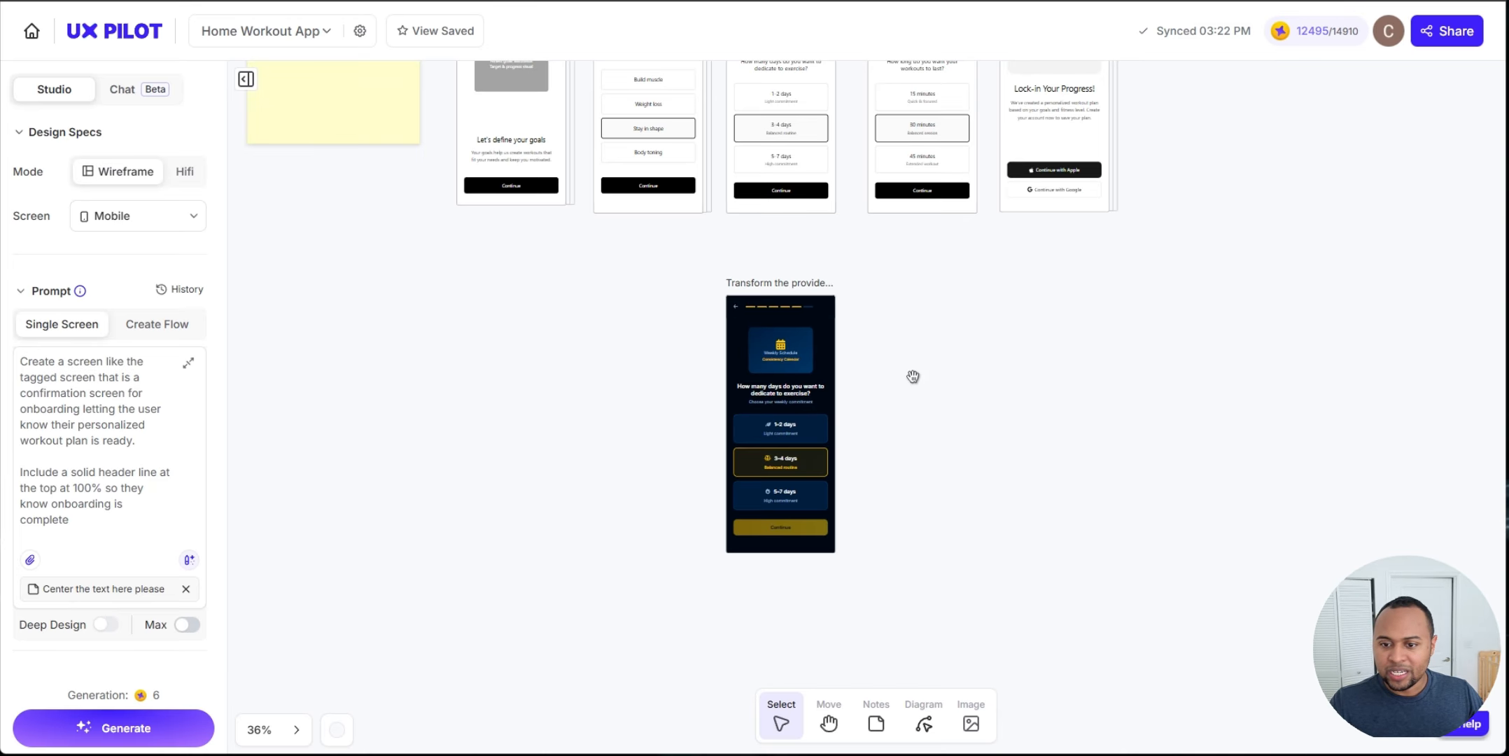
pyautogui.moveTo(914, 378); pyautogui.dragTo(797, 446)
pyautogui.click(655, 455)
pyautogui.press('Delete')
pyautogui.click(894, 466)
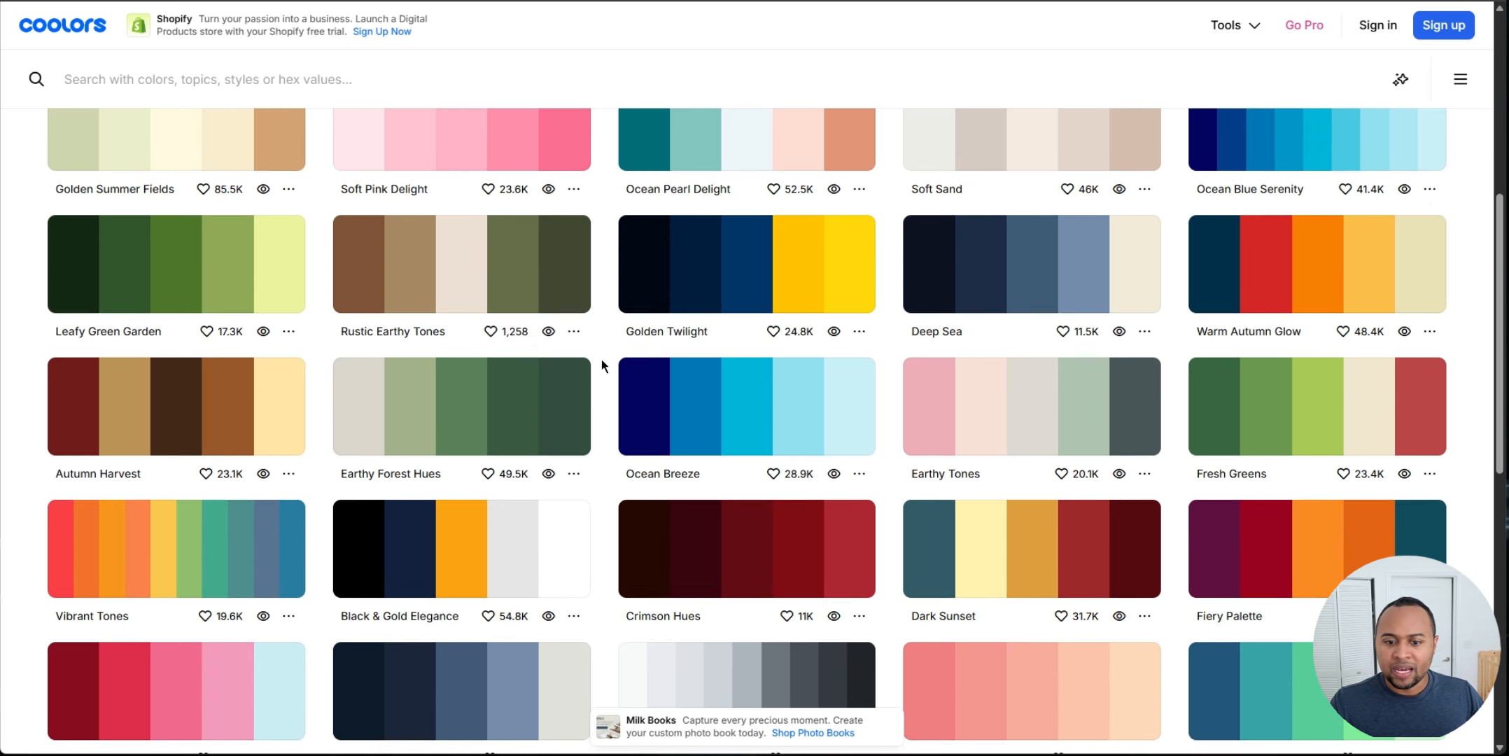
# Step: In Coolors, copy the Black & Gold Elegance palette as an array
pyautogui.scroll(-2, 609, 353)
pyautogui.click(574, 462)
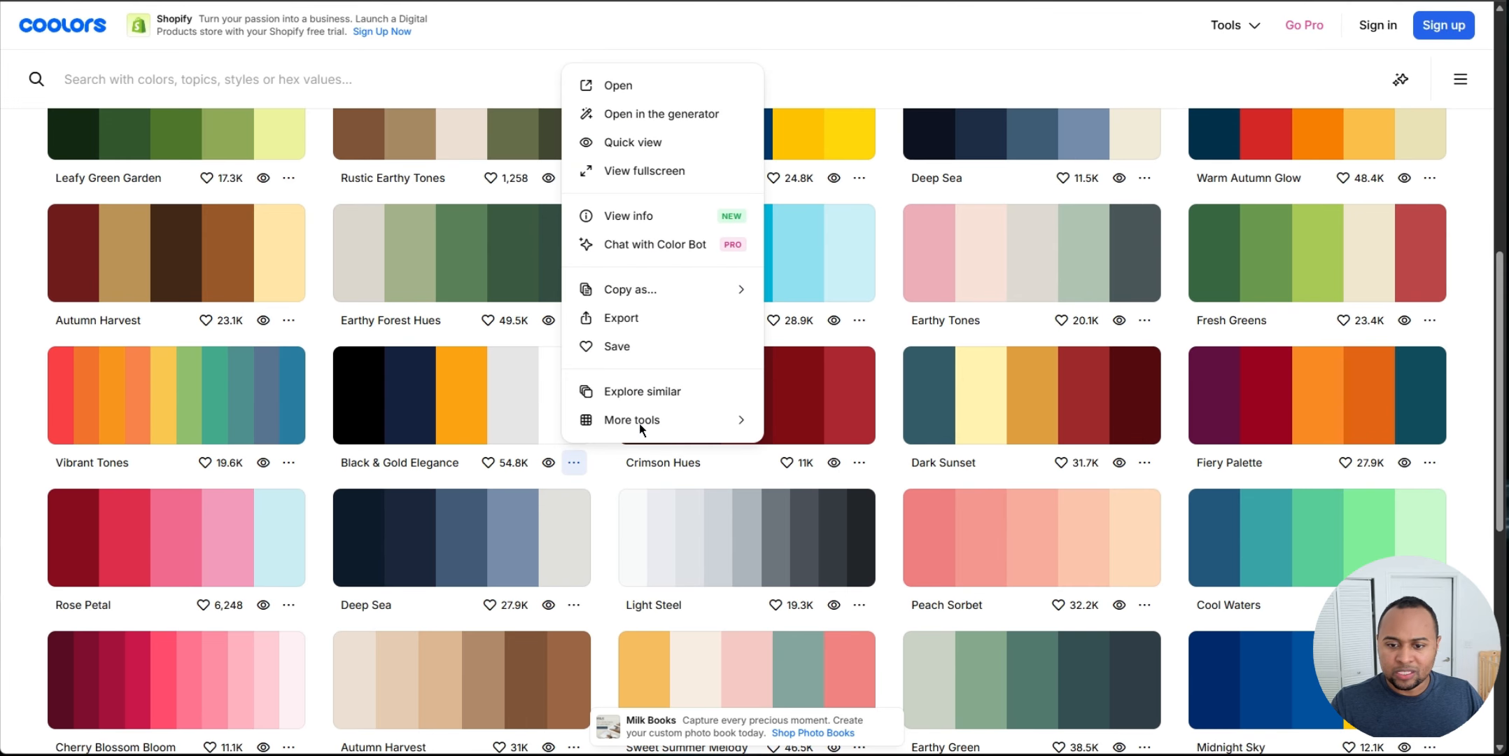
pyautogui.moveTo(665, 289)
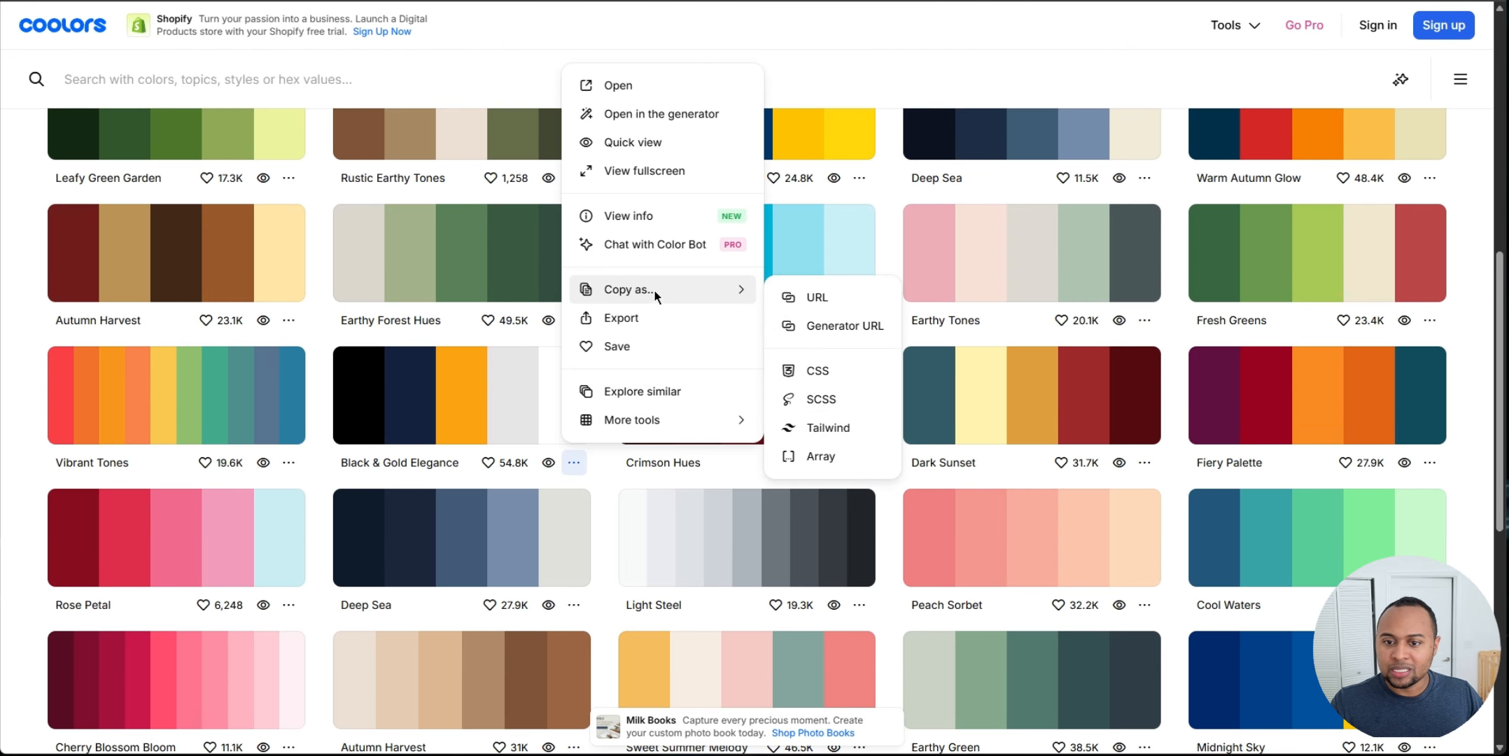
pyautogui.click(845, 456)
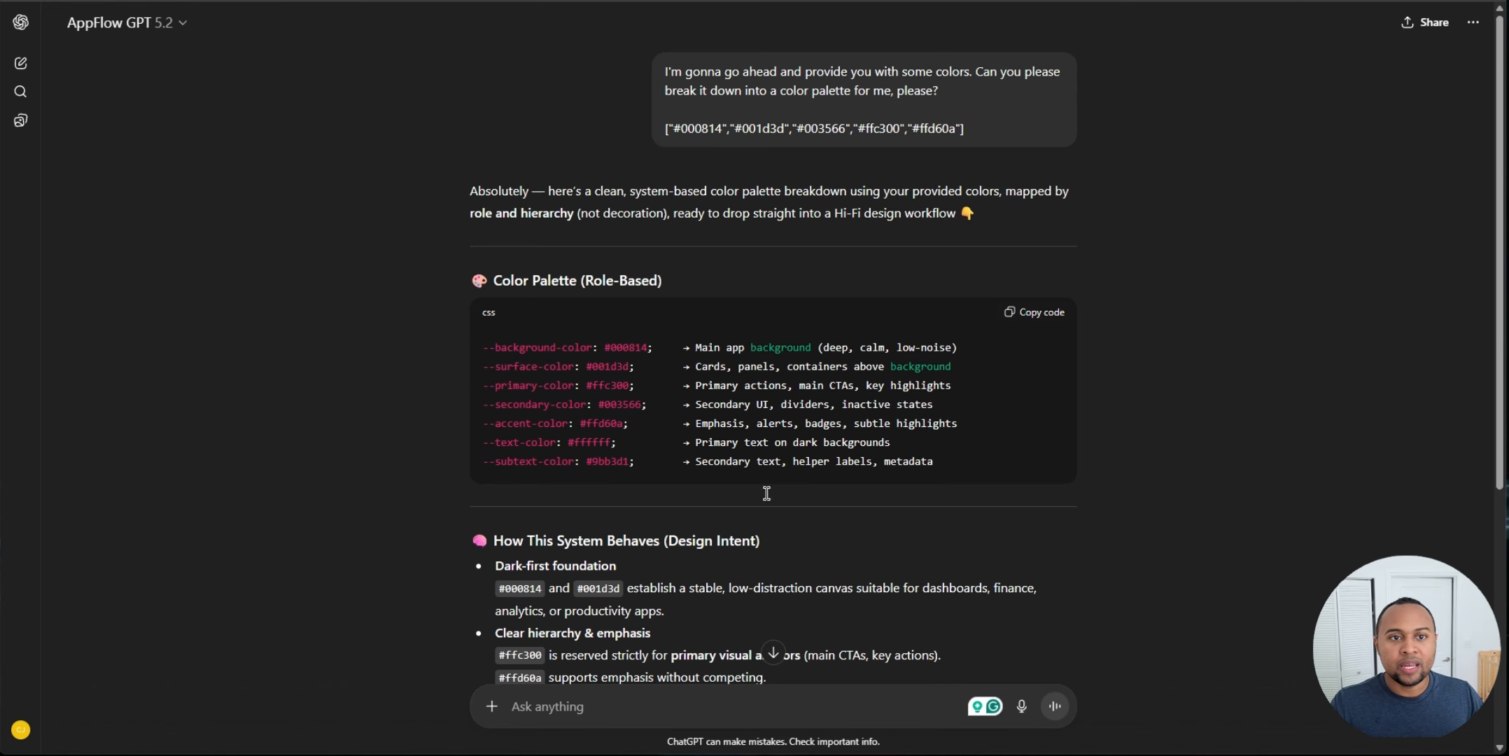
# Step: Send the copied array to AppFlow GPT for a role-based palette breakdown and copy its CSS code
pyautogui.scroll(-5, 691, 693)
pyautogui.click(691, 697)
pyautogui.write('try')
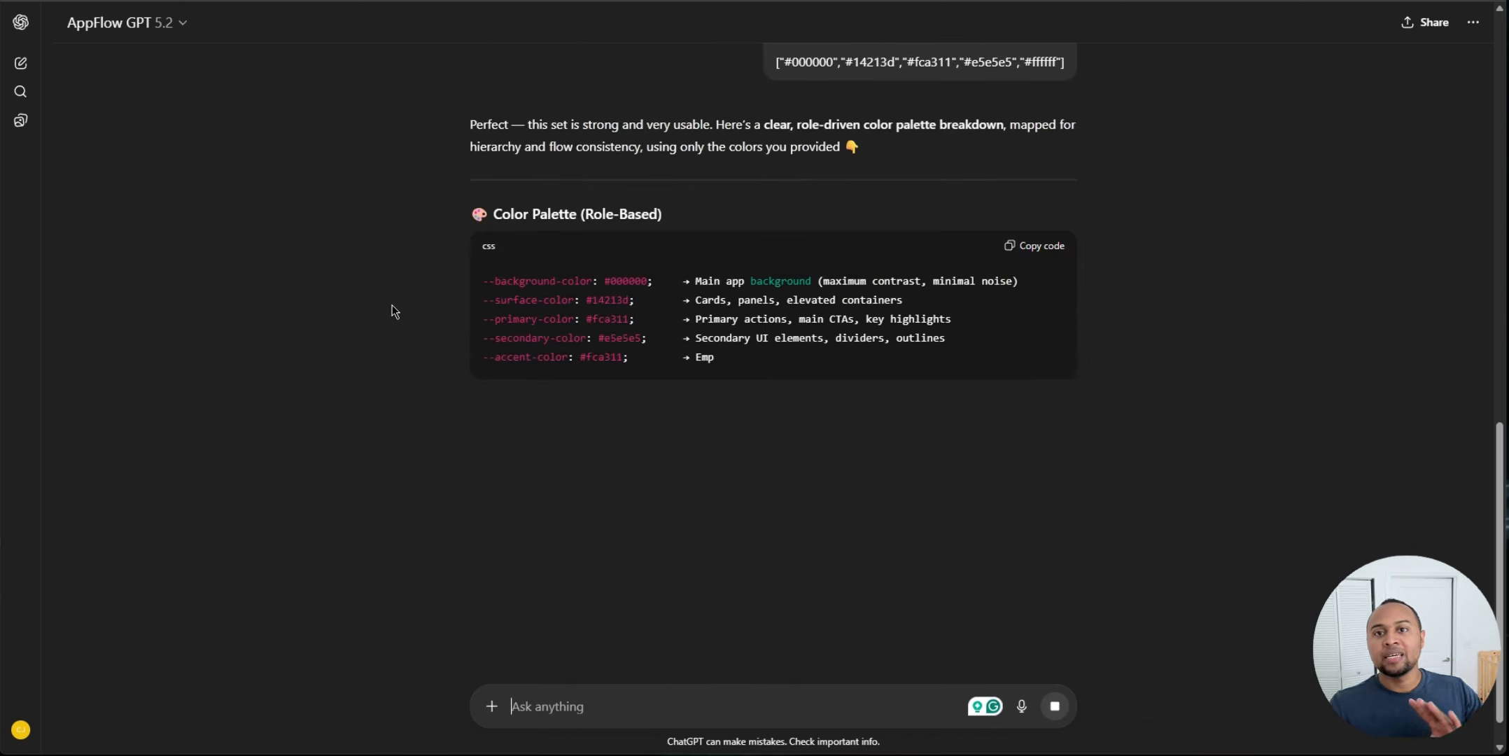
pyautogui.click(1047, 250)
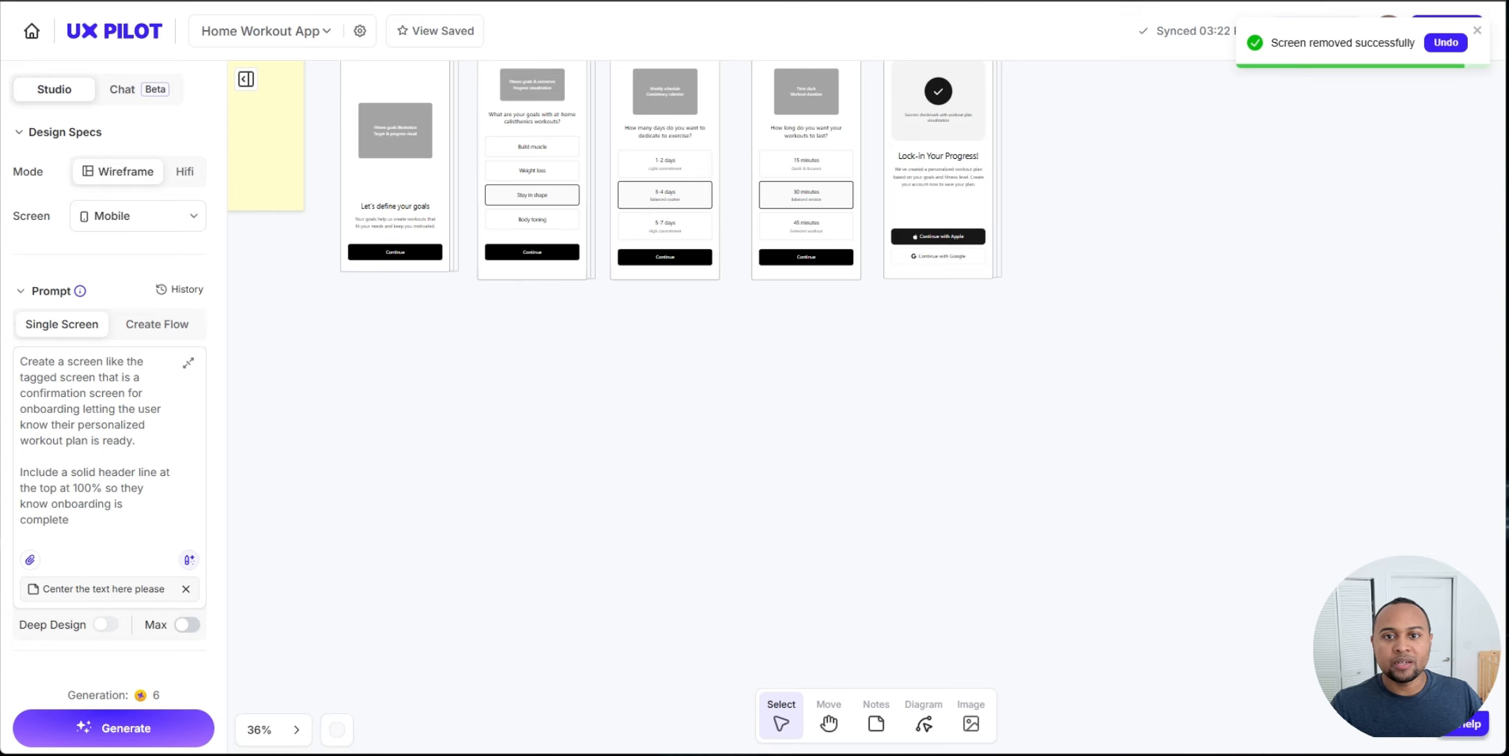
# Step: Back in UX Pilot, select the exercise-days wireframe and open Transform to Hi-Fi
pyautogui.scroll(3, 729, 410)
pyautogui.click(661, 315)
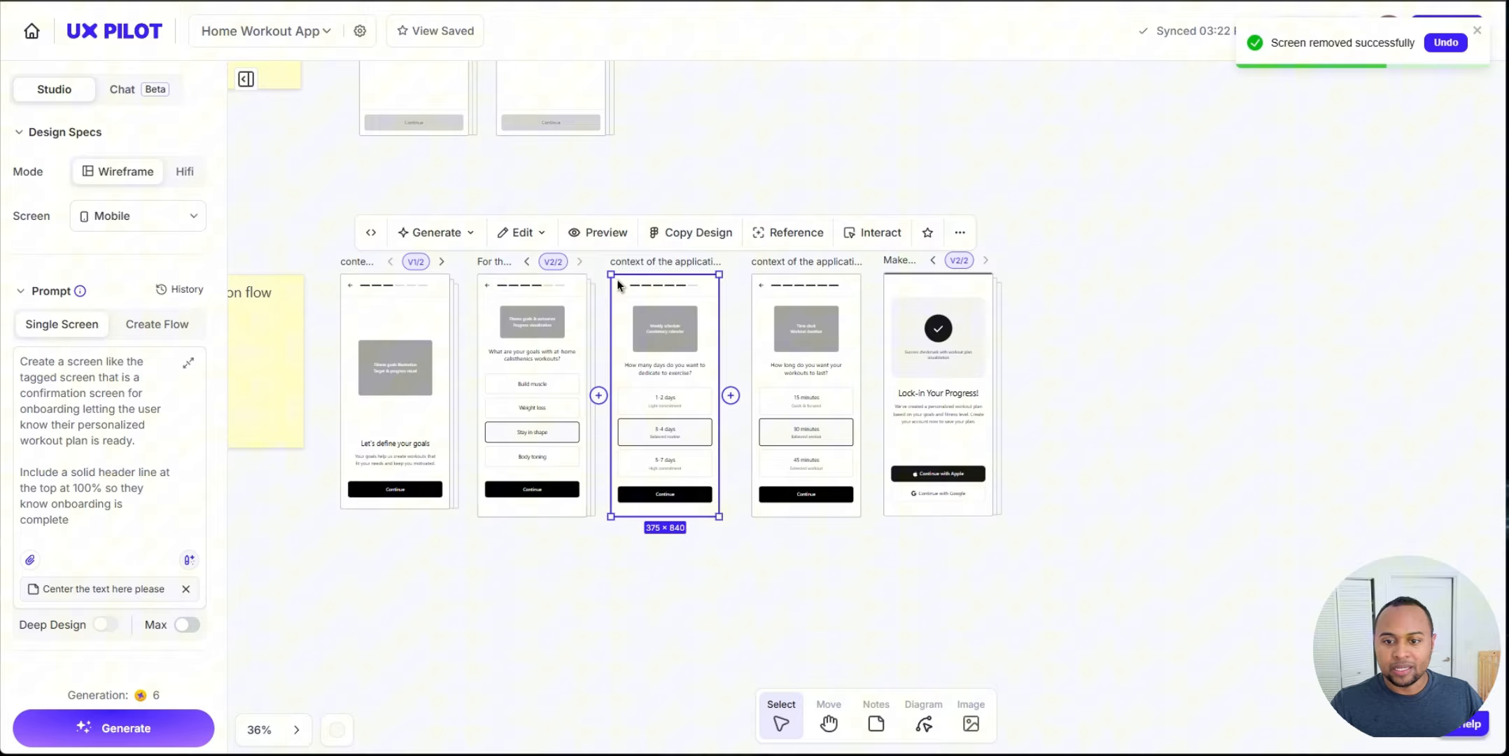
pyautogui.click(432, 232)
pyautogui.click(462, 273)
pyautogui.scroll(-2, 1400, 294)
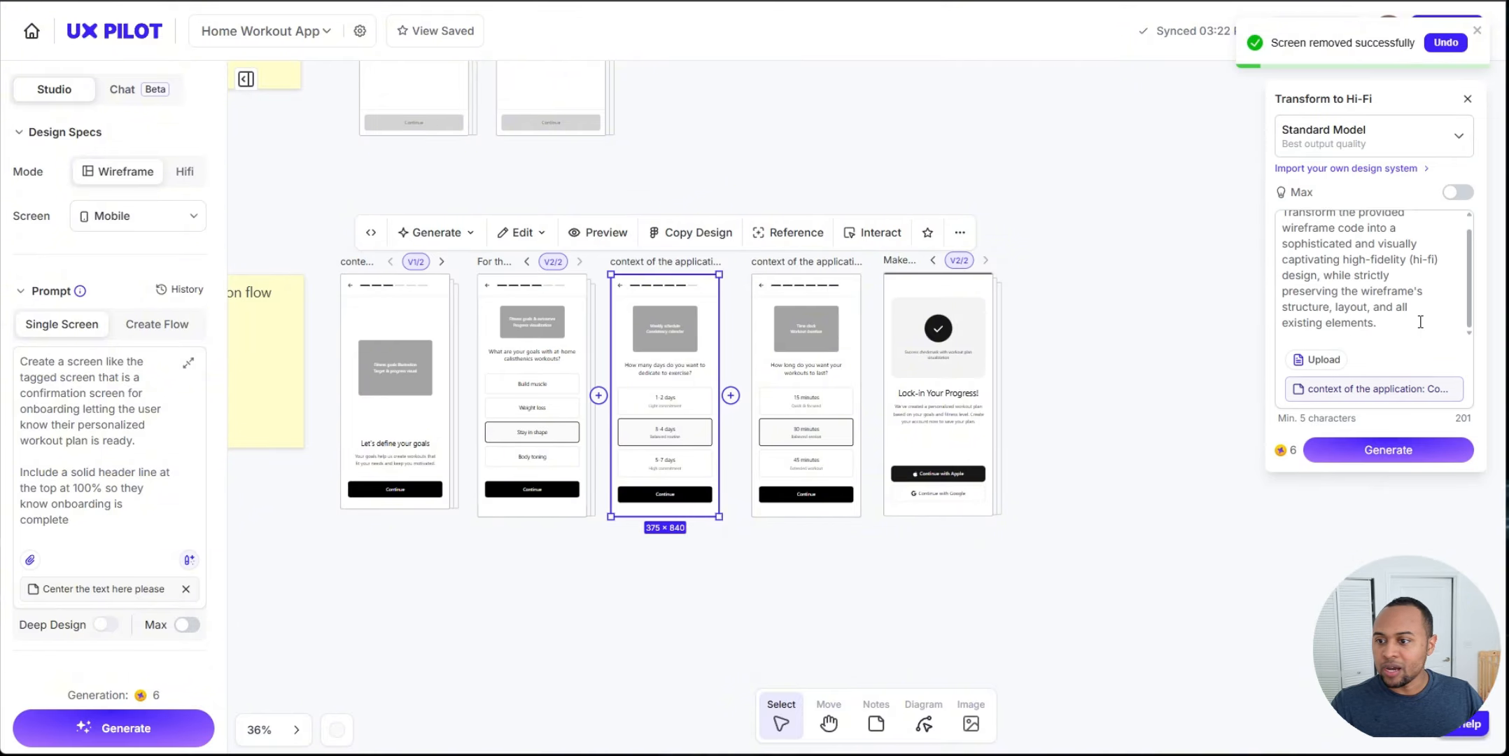
# Step: Paste the Black & Gold CSS palette below the Hi-Fi prompt text and generate
pyautogui.click(1419, 324)
pyautogui.press('Return')
pyautogui.press('Return')
pyautogui.hotkey('ctrl', 'v')
pyautogui.click(1388, 450)
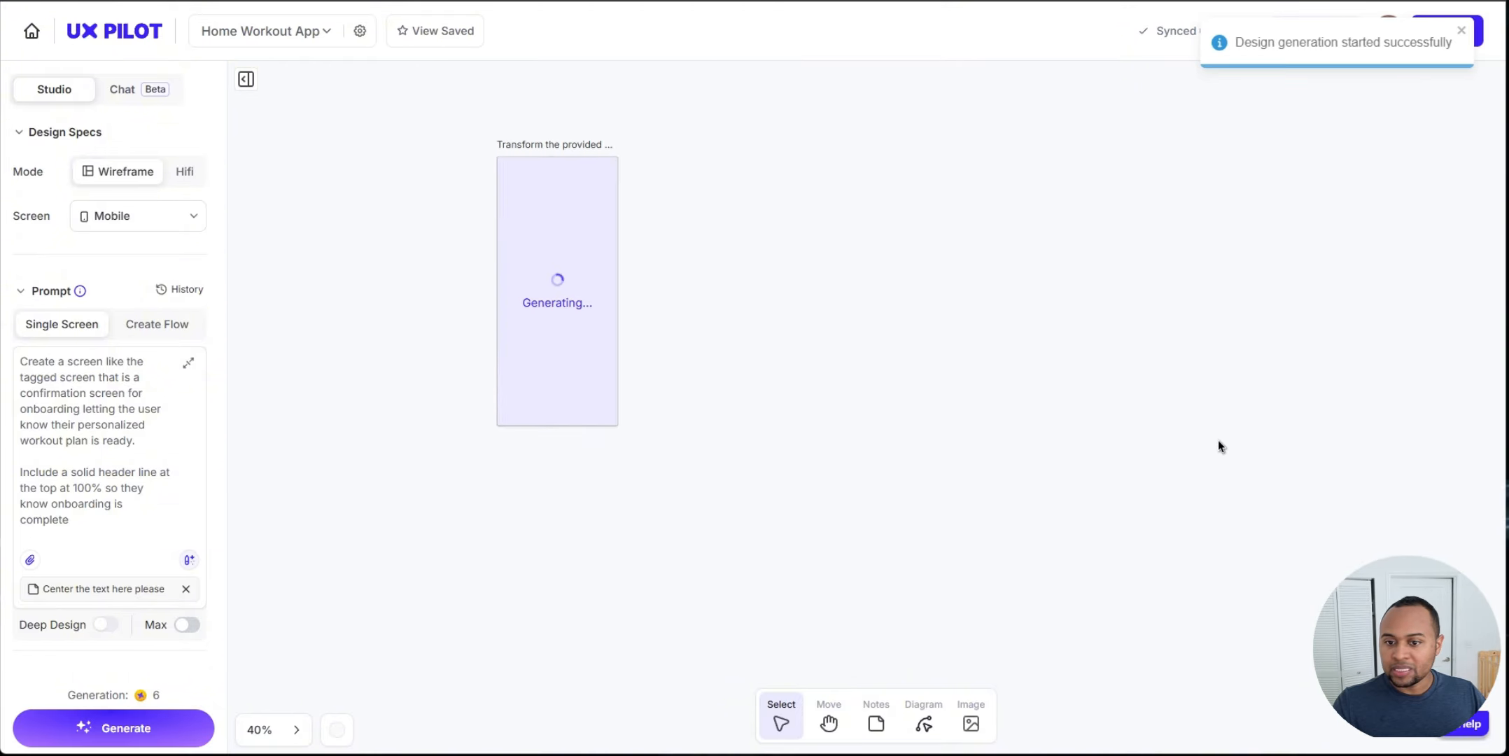
# Step: Review the Black & Gold role-based palette roles in AppFlow GPT's response
pyautogui.scroll(-3, 1006, 414)
pyautogui.hscroll(3, 920, 330)
pyautogui.moveTo(560, 380); pyautogui.dragTo(827, 357)
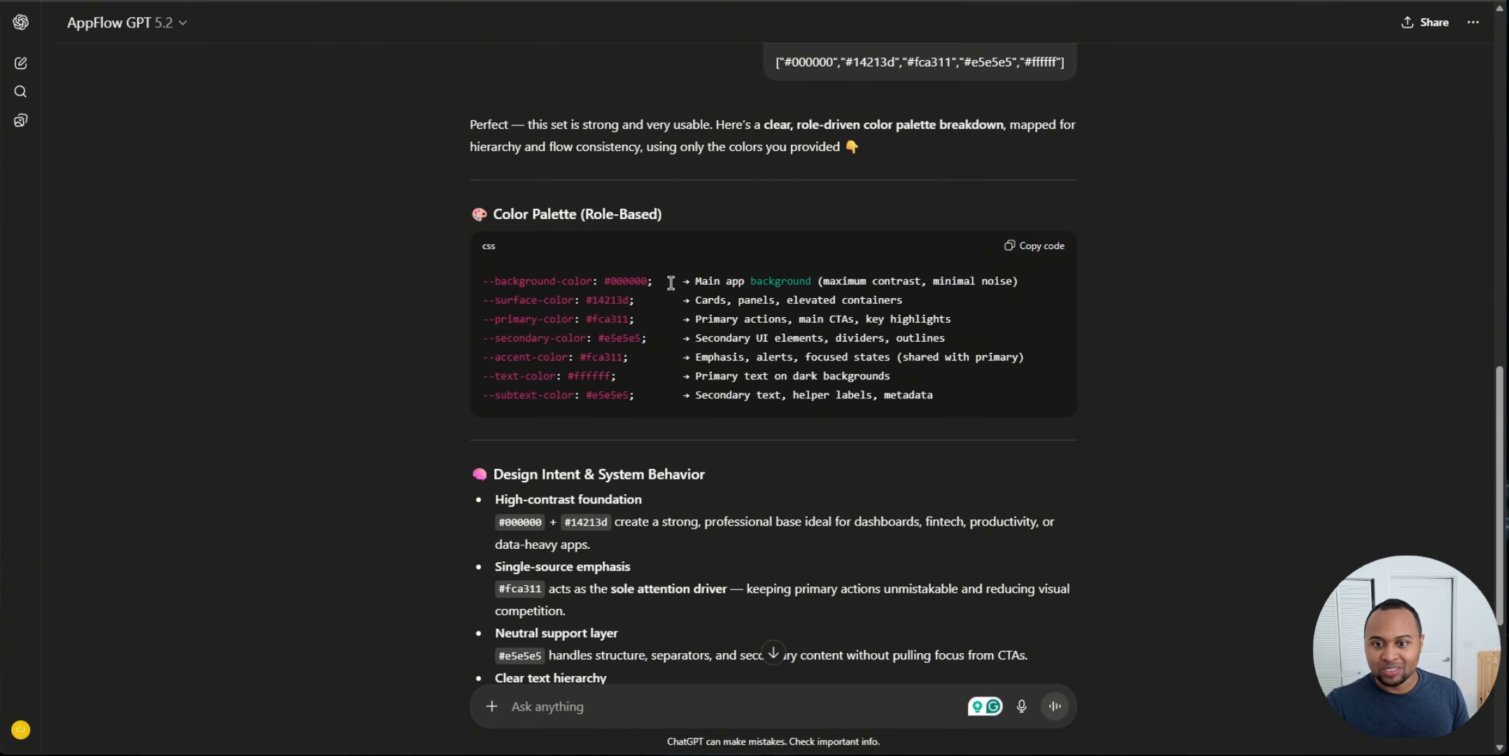
pyautogui.moveTo(671, 283); pyautogui.dragTo(756, 281)
pyautogui.click(754, 277)
pyautogui.moveTo(594, 303); pyautogui.dragTo(660, 305)
pyautogui.click(680, 328)
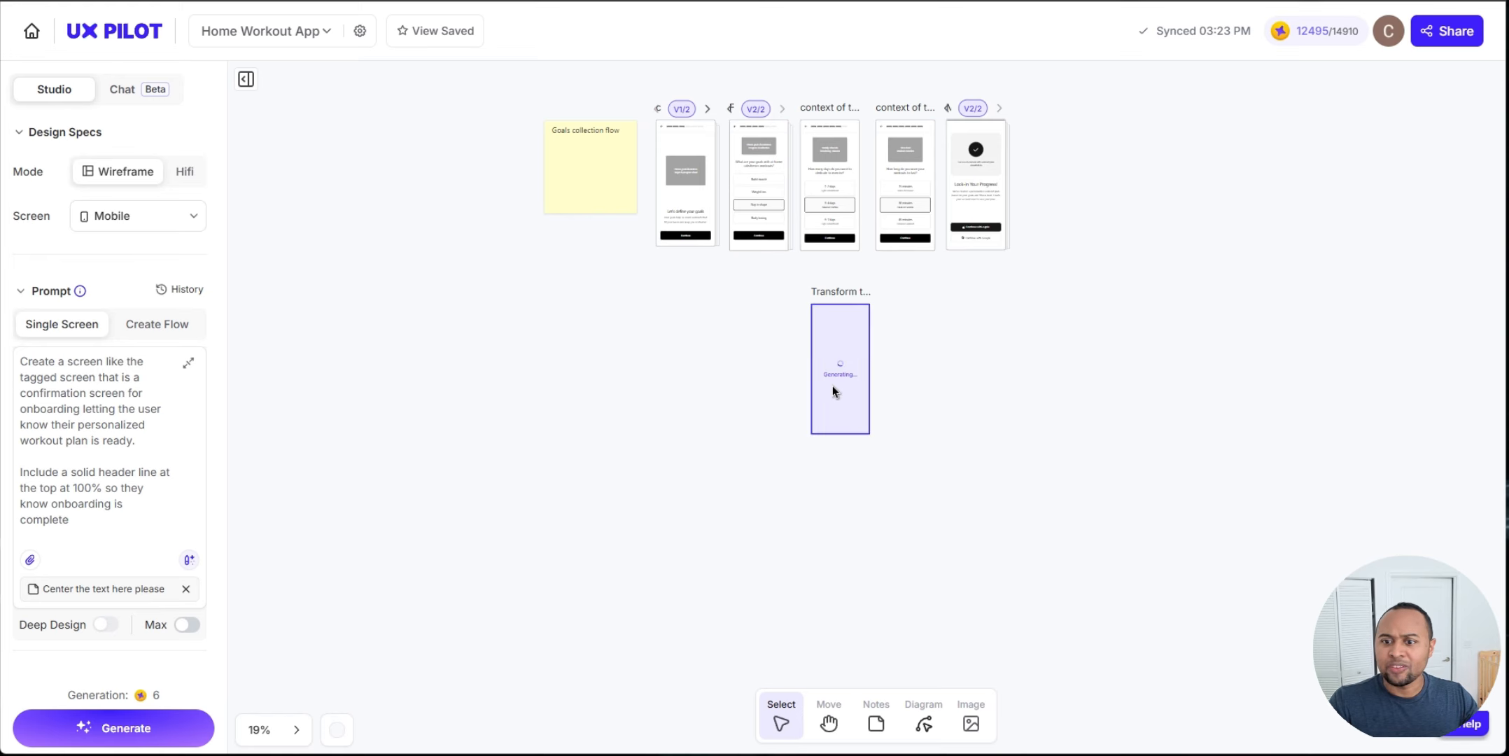
# Step: Inspect the newly generated Black & Gold hi-fi exercise-days screen
pyautogui.scroll(5, 966, 327)
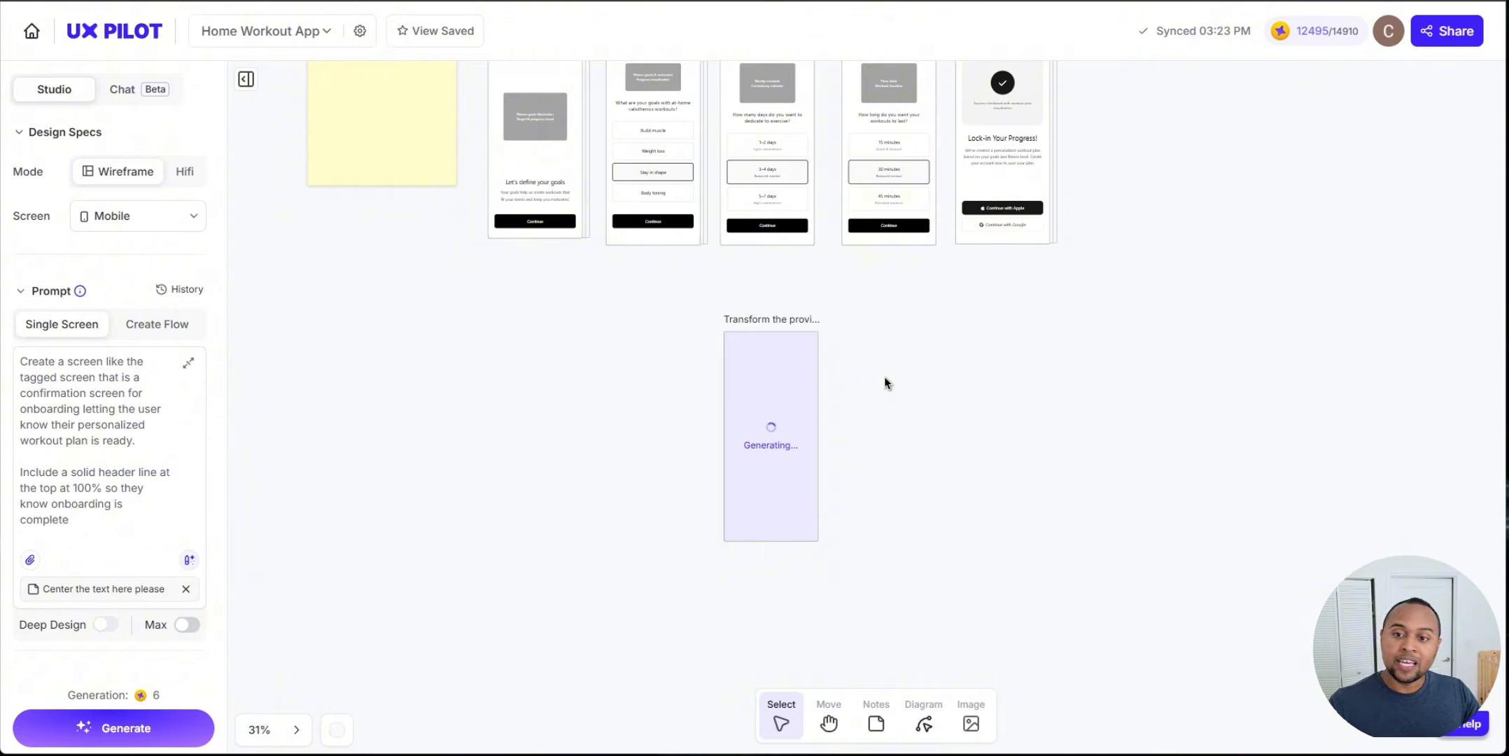
pyautogui.scroll(2, 886, 381)
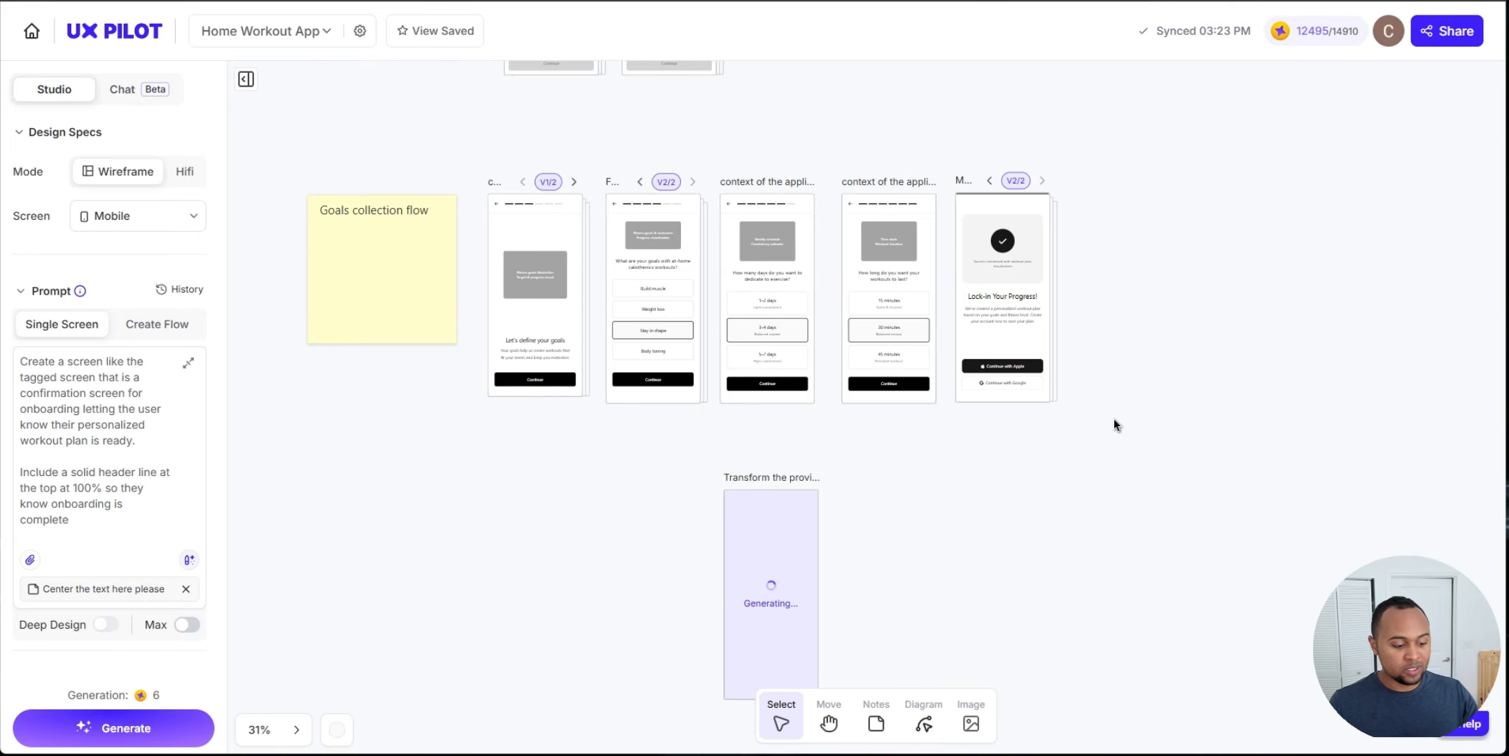
pyautogui.scroll(4, 766, 302)
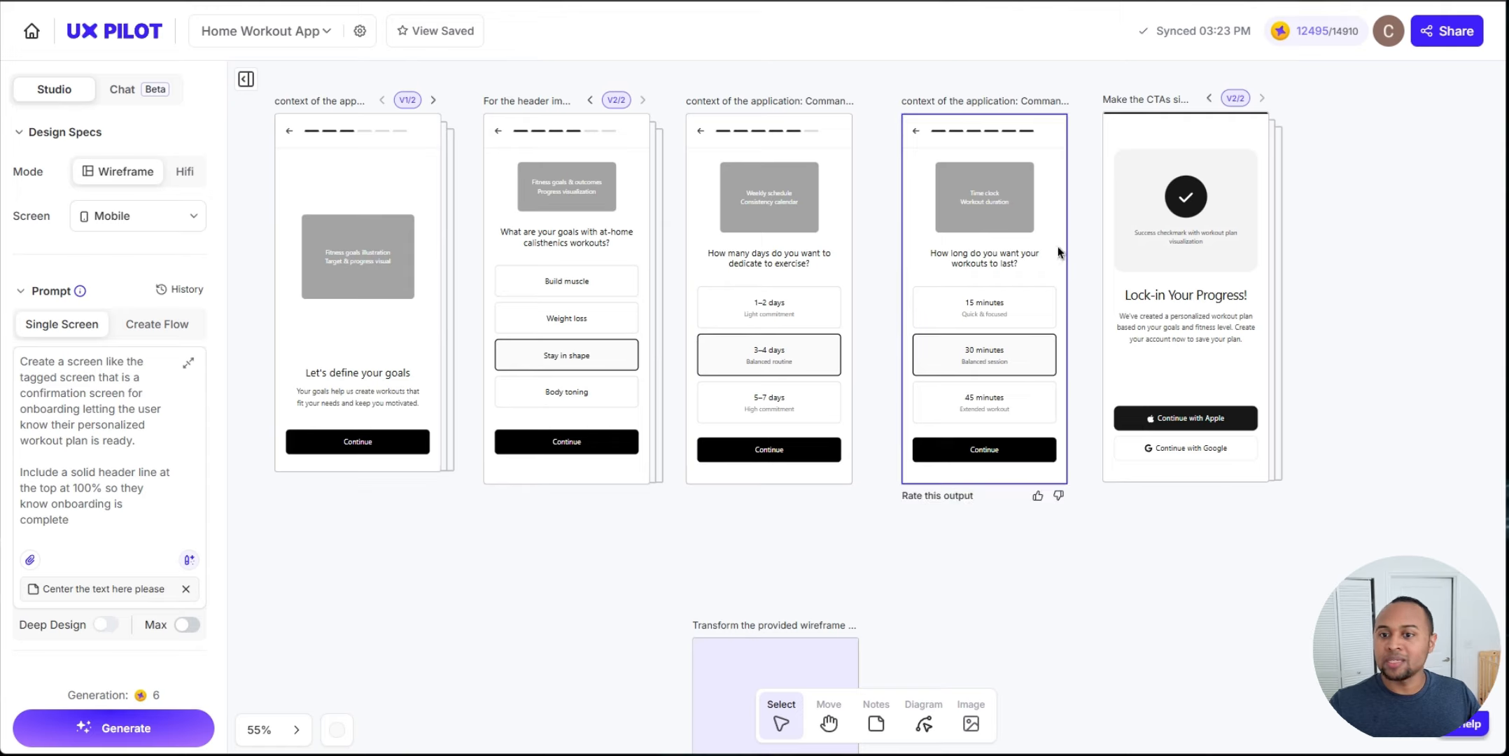
pyautogui.scroll(-3, 903, 287)
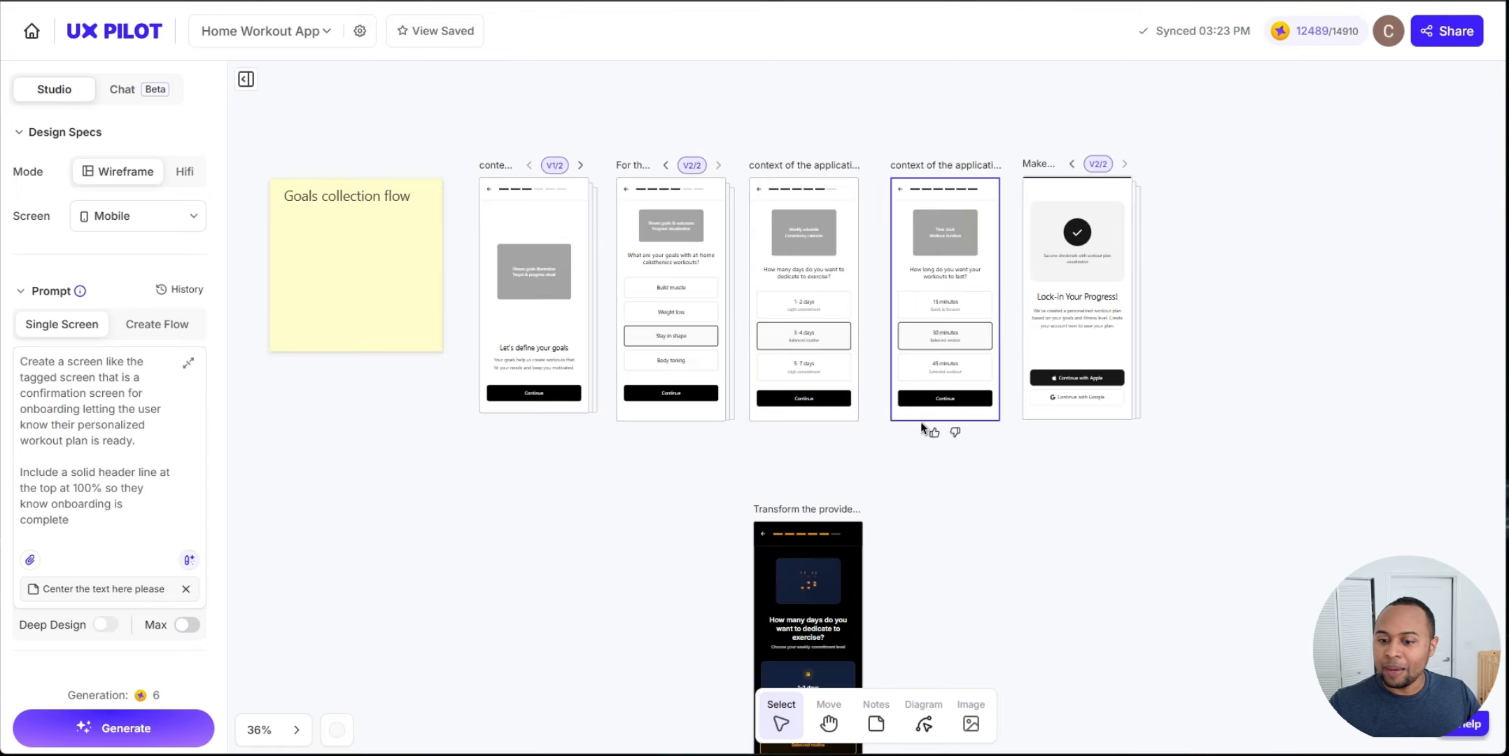
pyautogui.scroll(-1, 910, 455)
pyautogui.scroll(-2, 875, 476)
pyautogui.scroll(3, 850, 448)
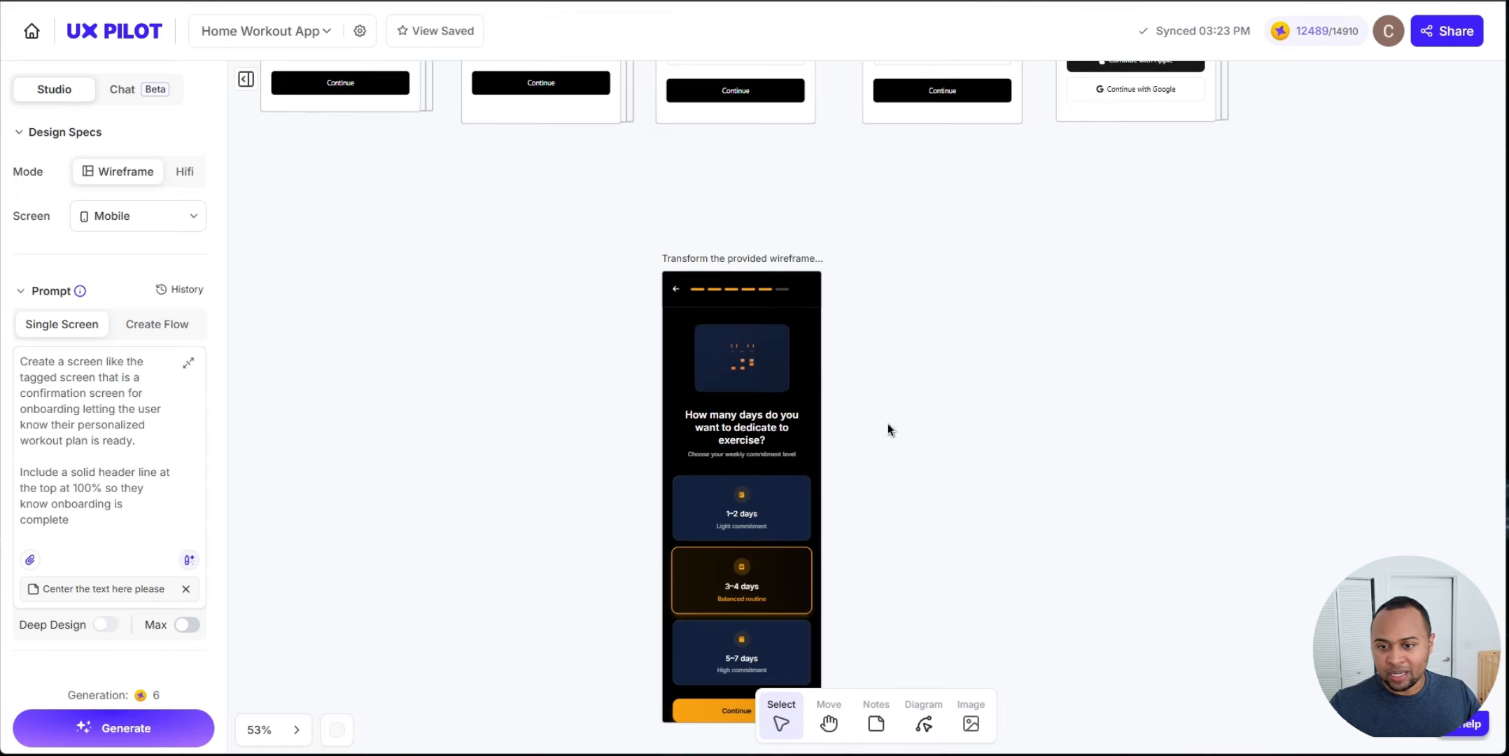
pyautogui.scroll(-3, 887, 424)
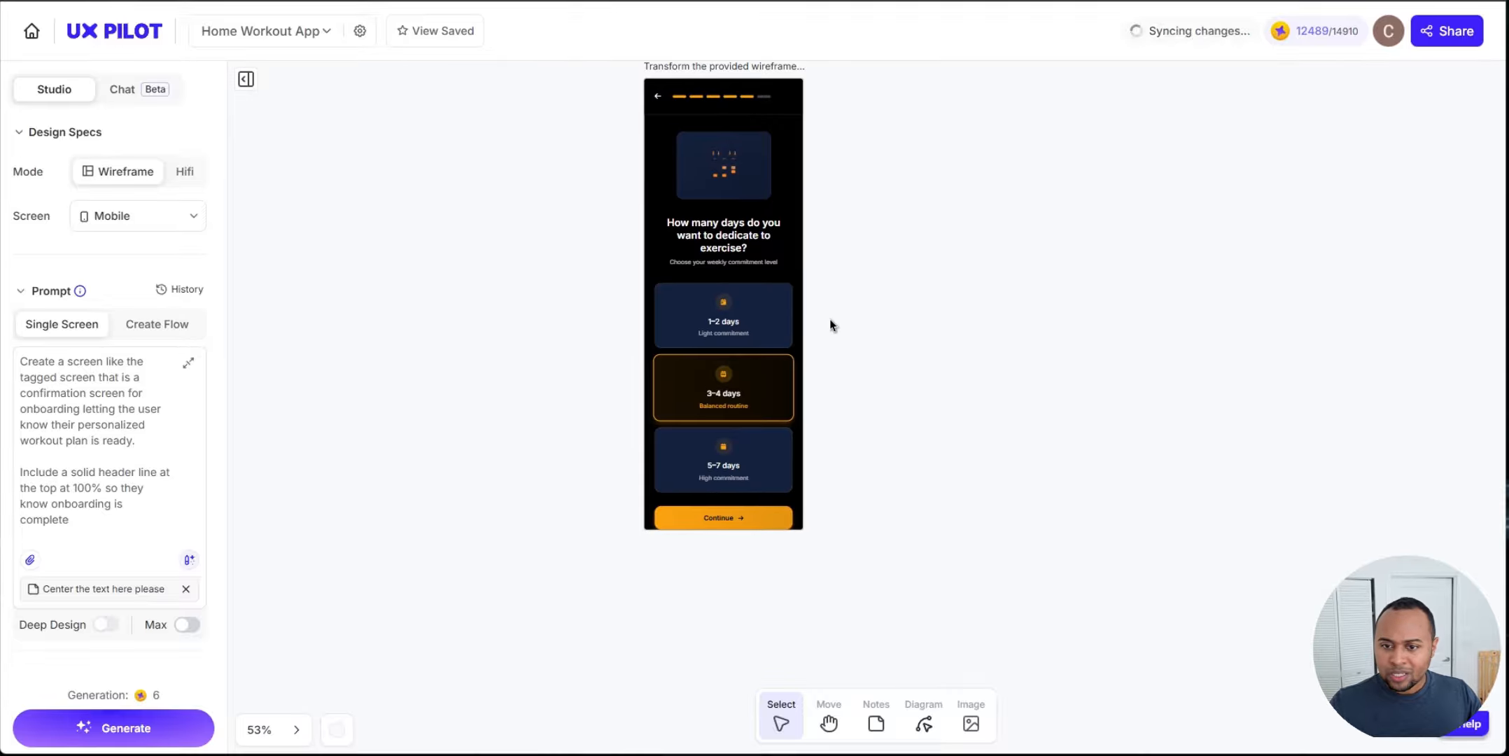
pyautogui.click(739, 305)
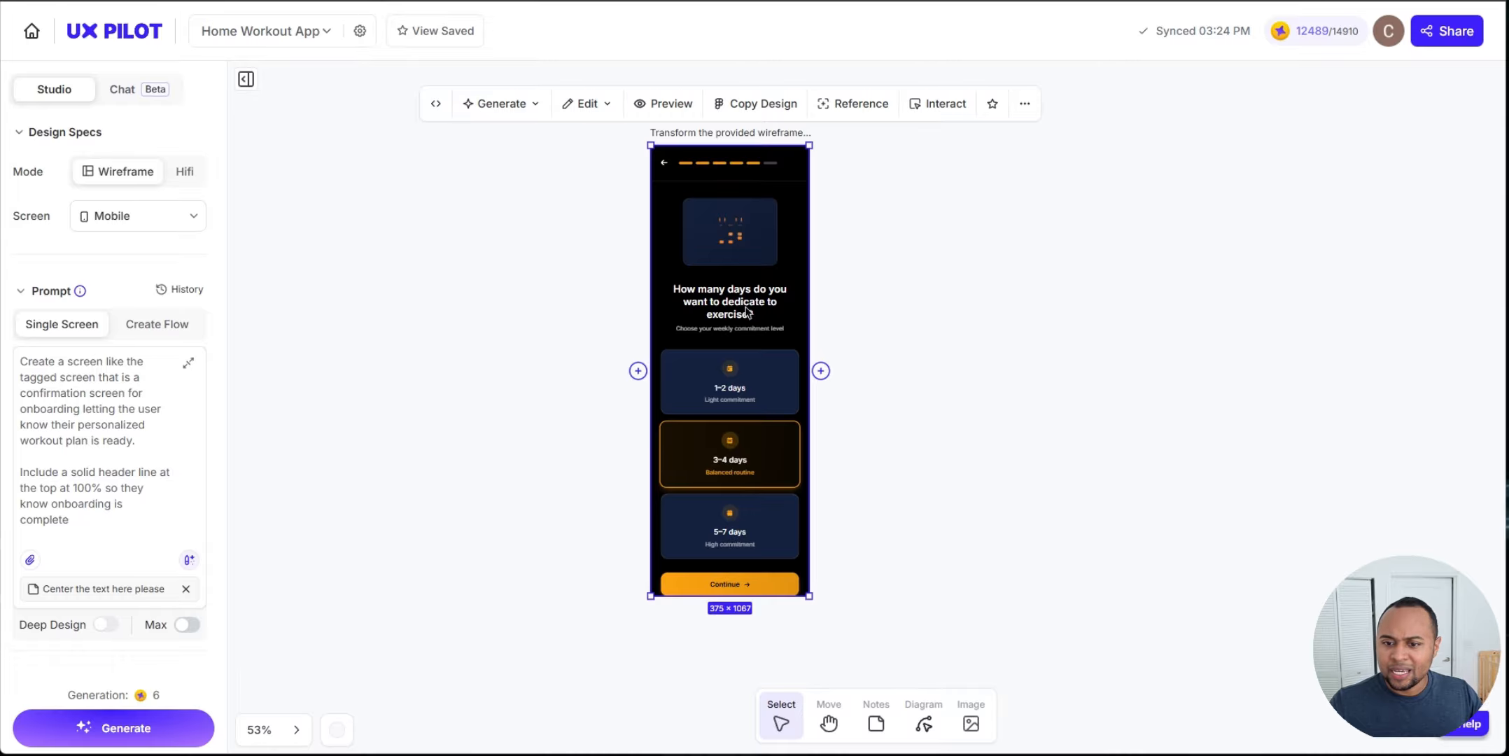
pyautogui.scroll(3, 739, 333)
pyautogui.scroll(-2, 740, 333)
pyautogui.scroll(-1, 889, 388)
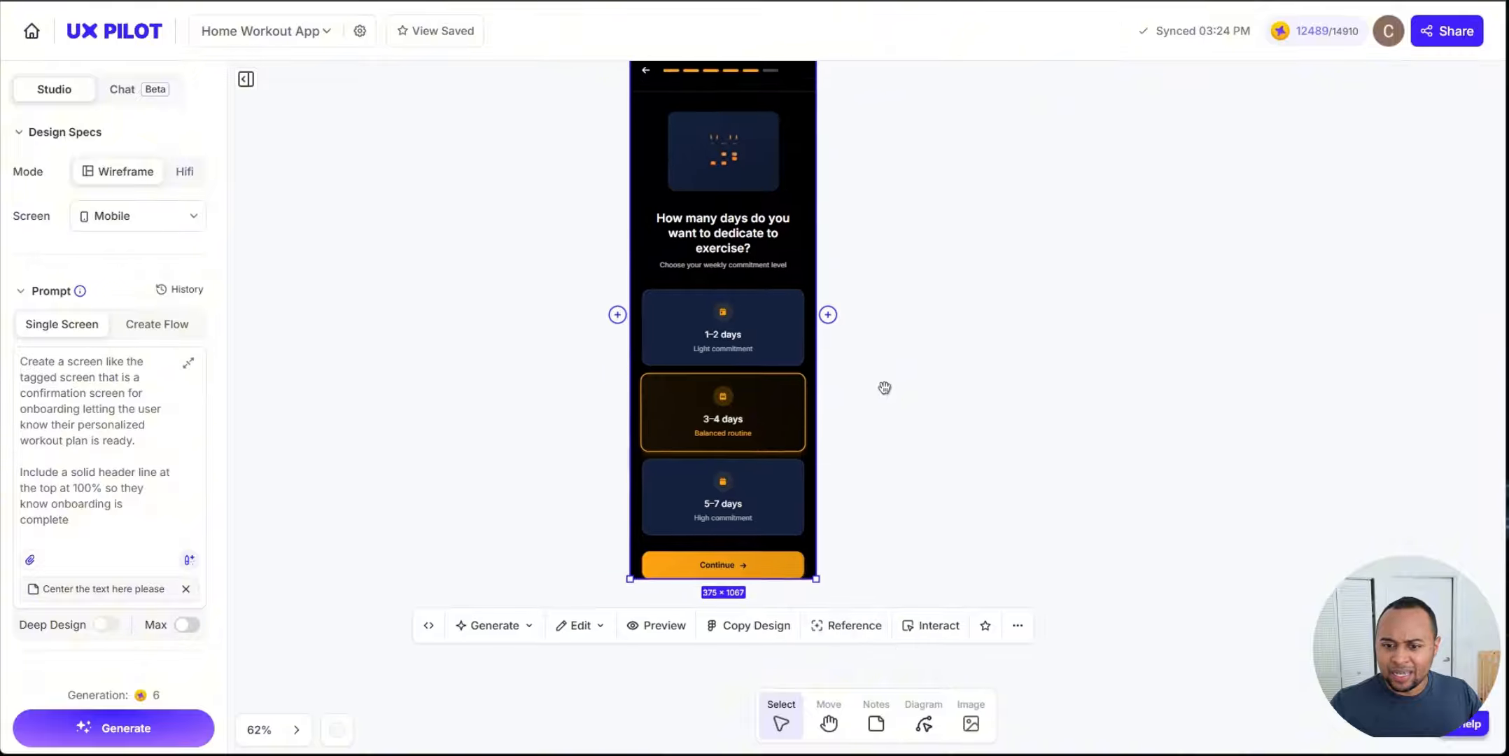
# Step: Stretch the hi-fi screen's frame to about 1247 px tall, then remove the screen from the canvas
pyautogui.moveTo(792, 562); pyautogui.dragTo(794, 651)
pyautogui.moveTo(944, 292); pyautogui.dragTo(951, 339)
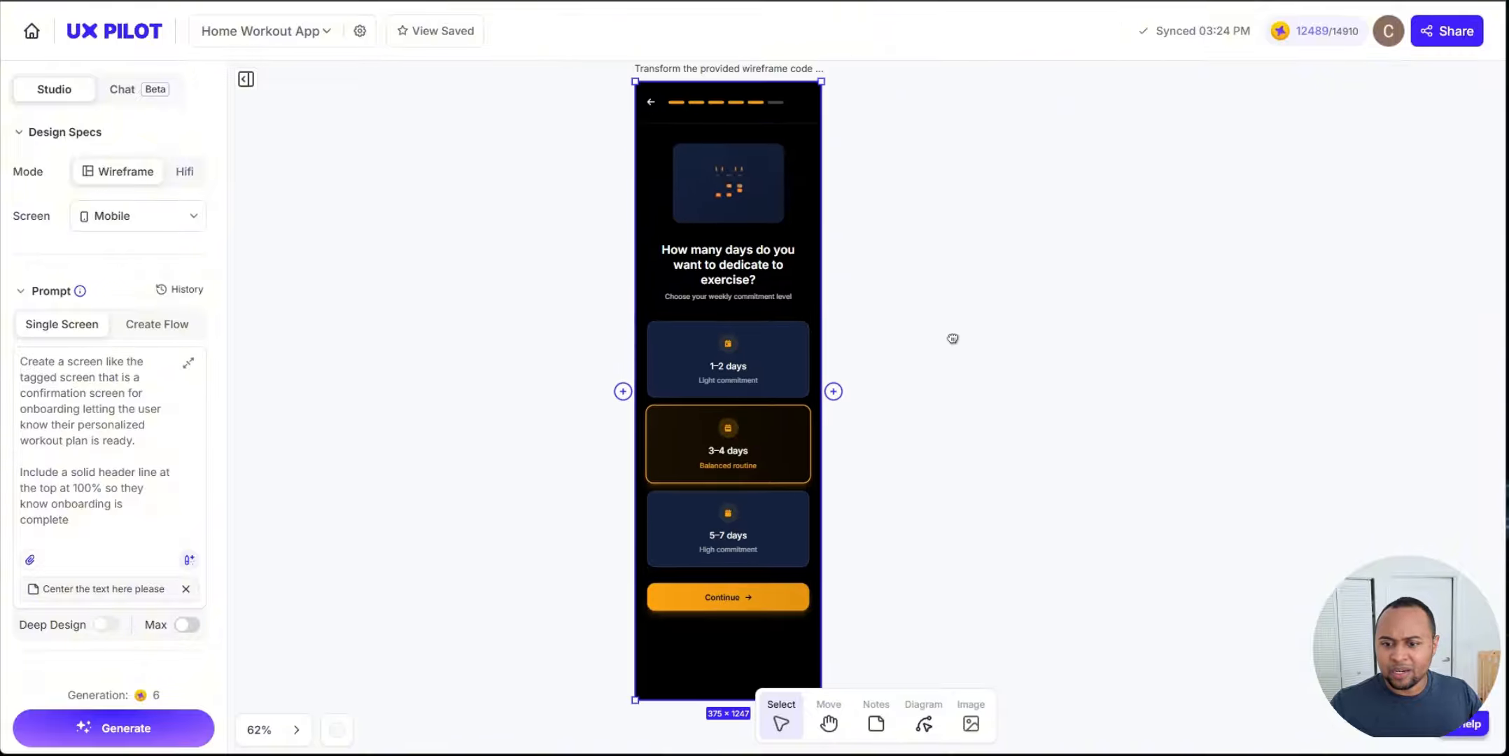
pyautogui.scroll(1, 535, 350)
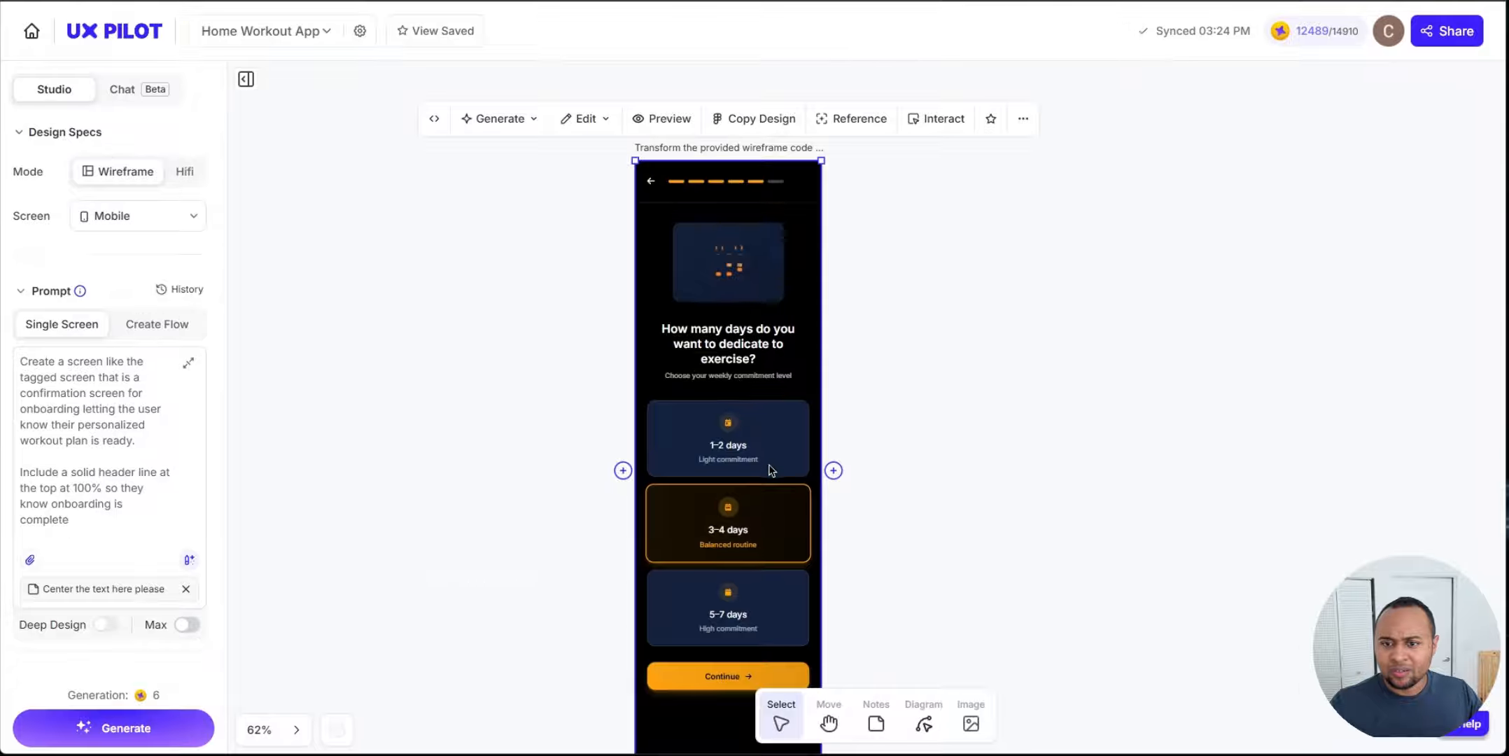
pyautogui.scroll(-3, 784, 448)
pyautogui.scroll(2, 1043, 493)
pyautogui.scroll(-2, 860, 462)
pyautogui.scroll(5, 857, 476)
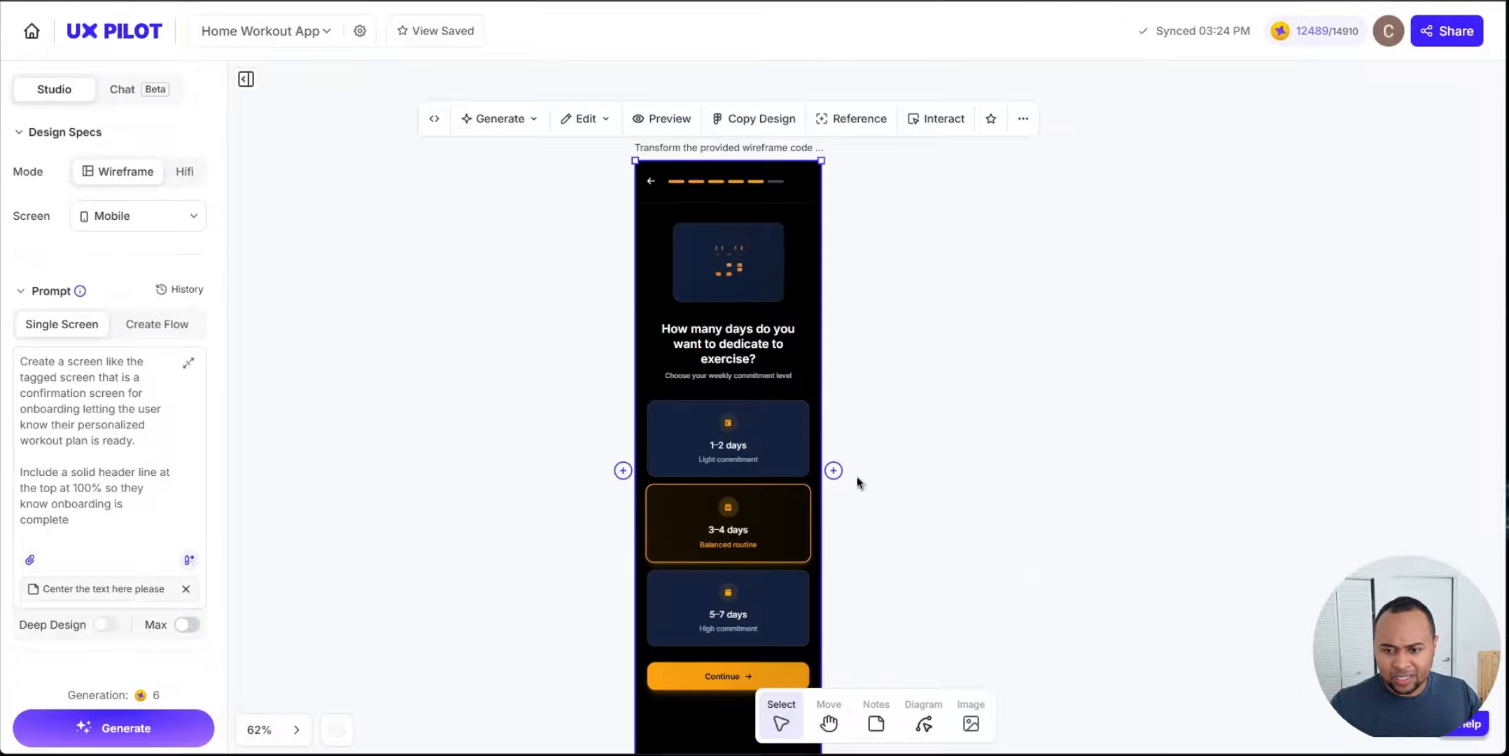
pyautogui.press('Delete')
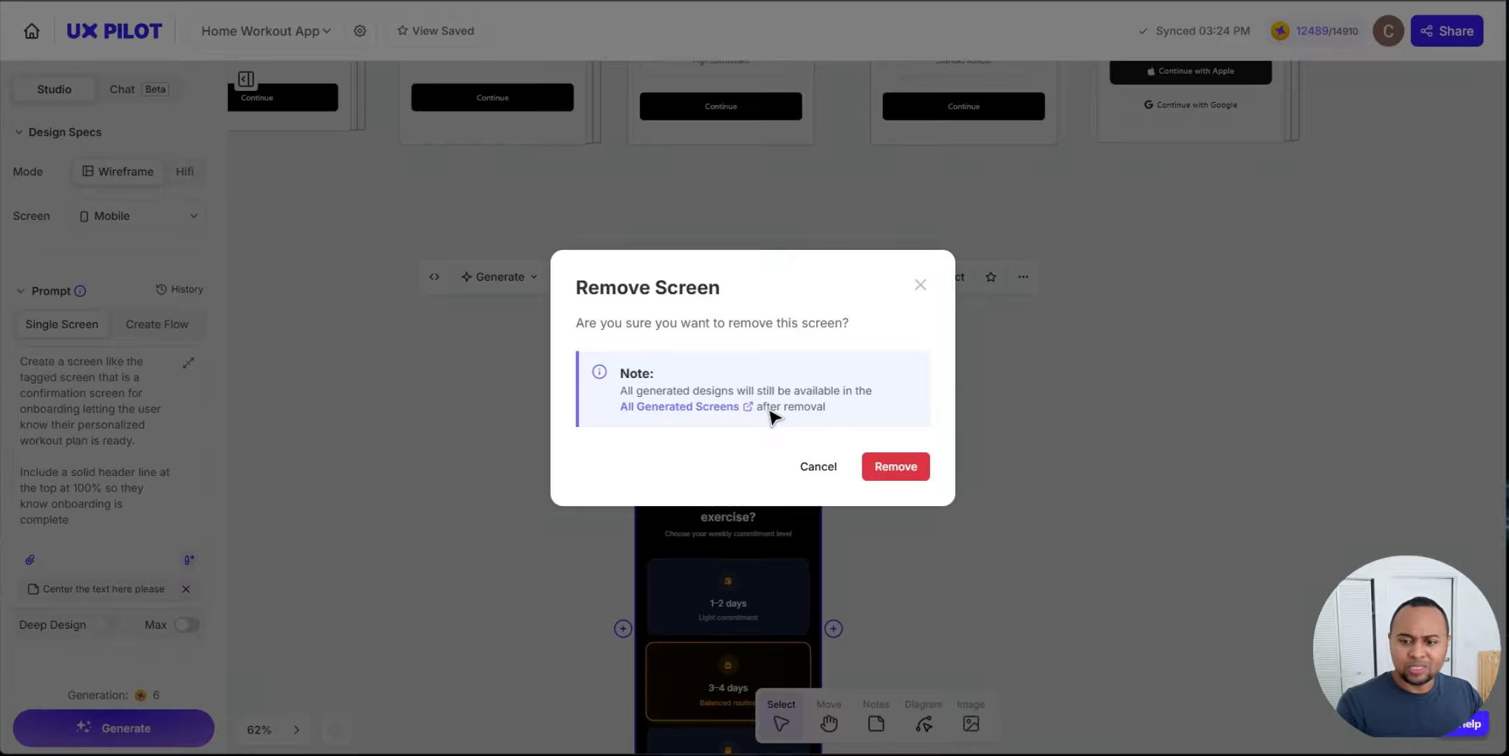
pyautogui.click(895, 465)
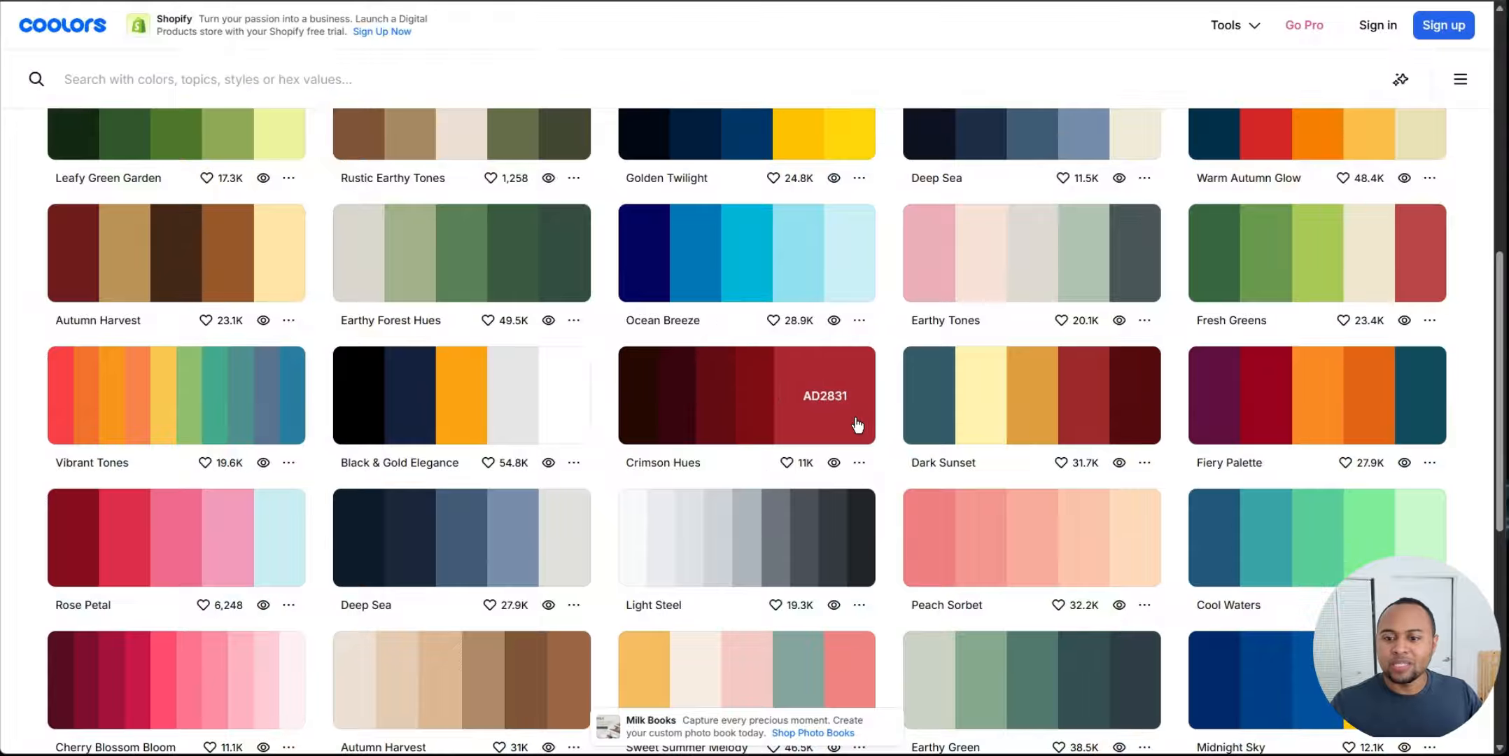
# Step: Search the Mobbin library for Cal AI and open its app page
pyautogui.scroll(5, 886, 122)
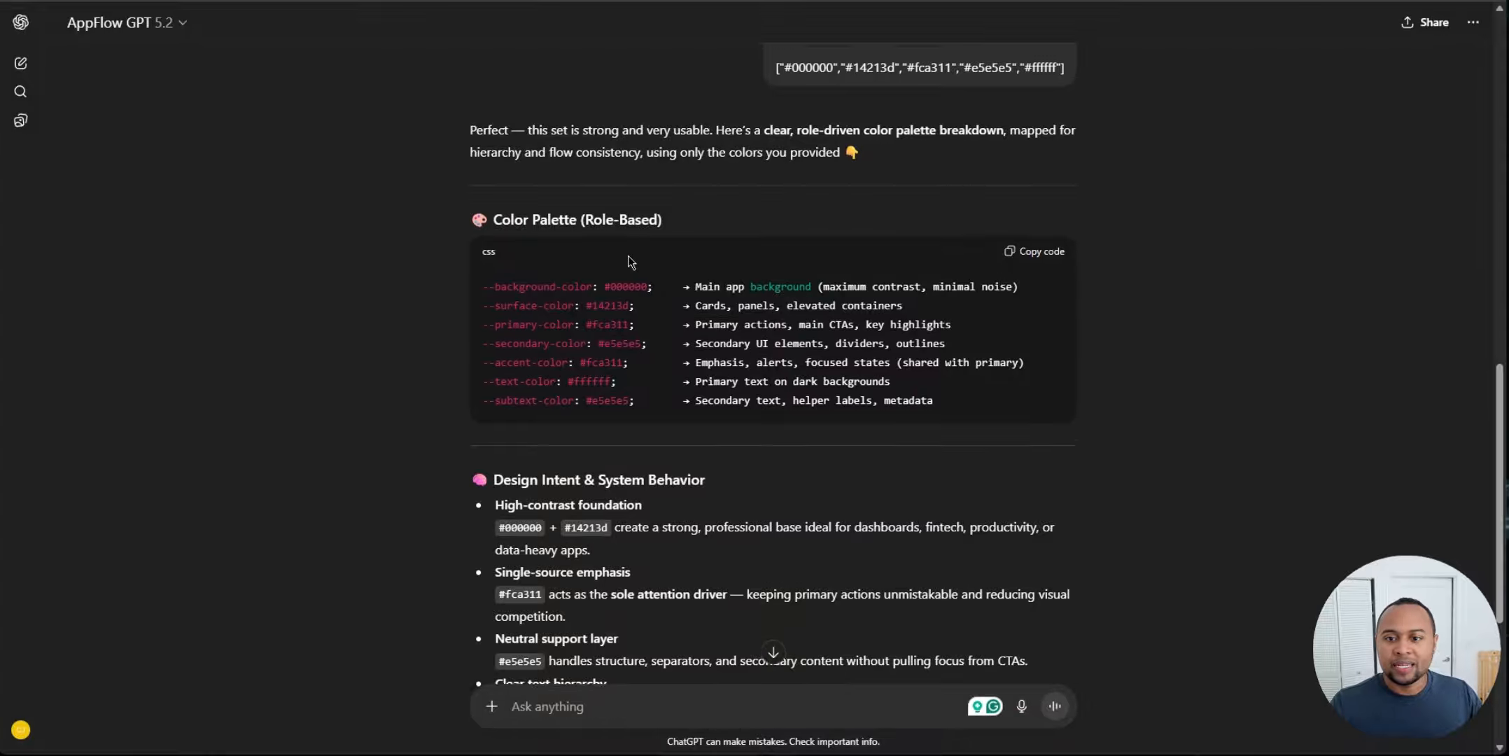
pyautogui.scroll(3, 628, 256)
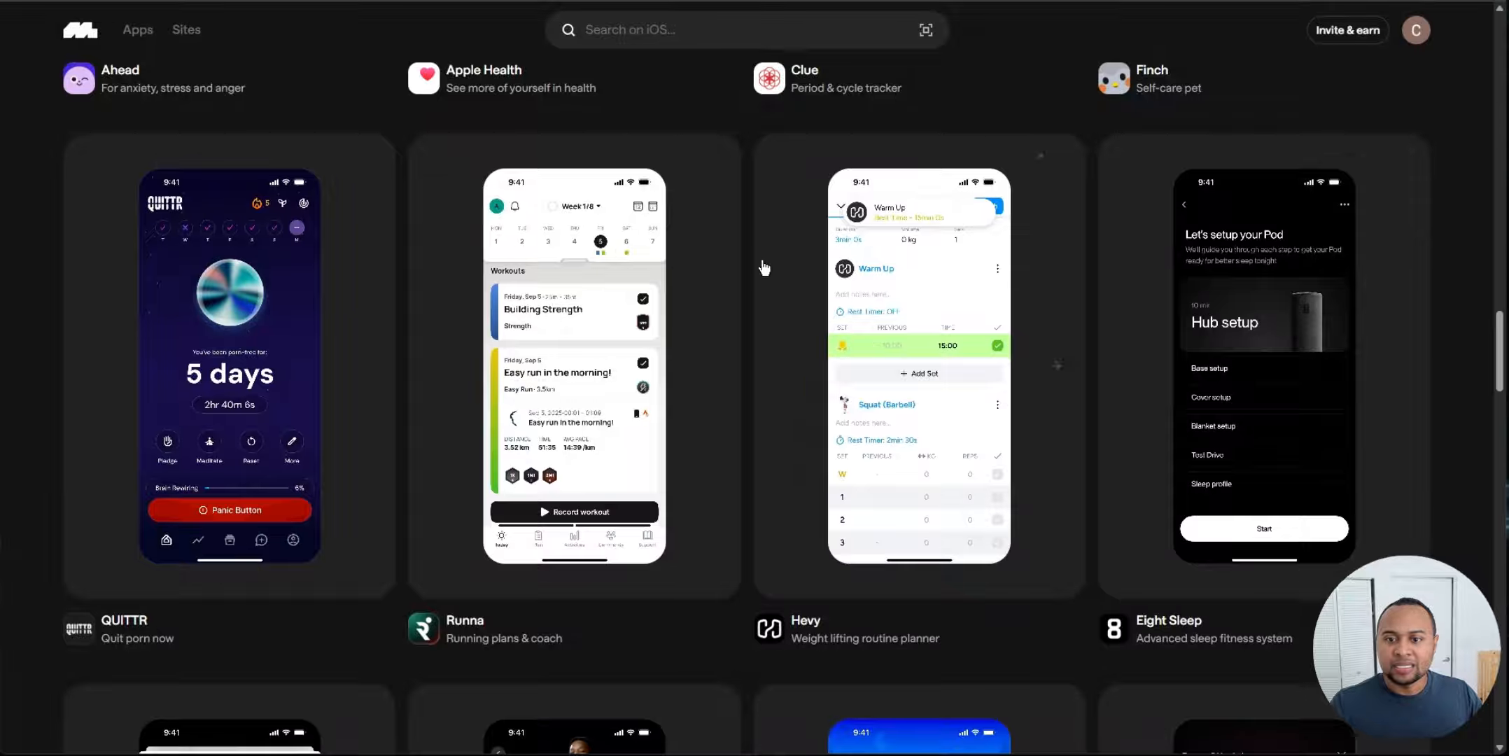
pyautogui.scroll(8, 763, 268)
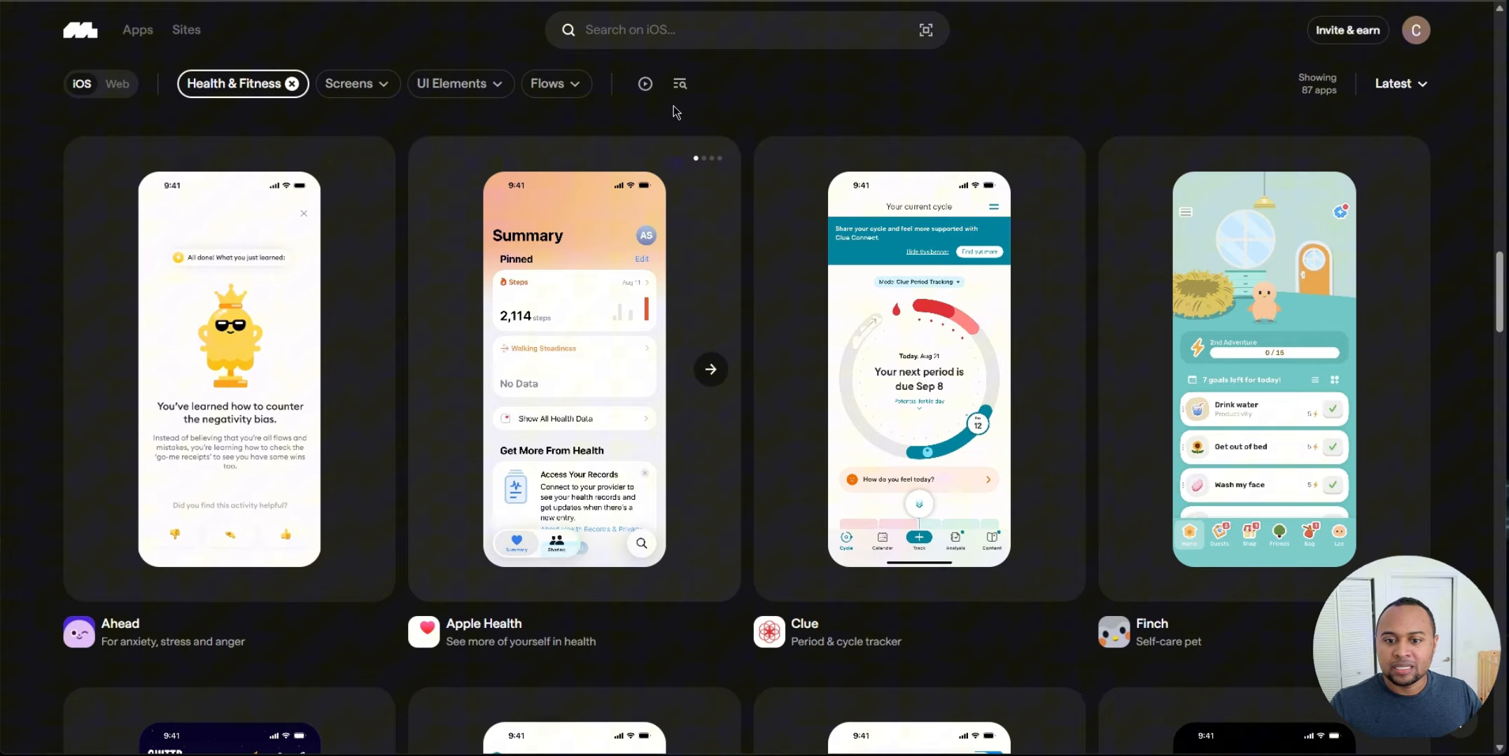
pyautogui.click(658, 28)
pyautogui.write('cal')
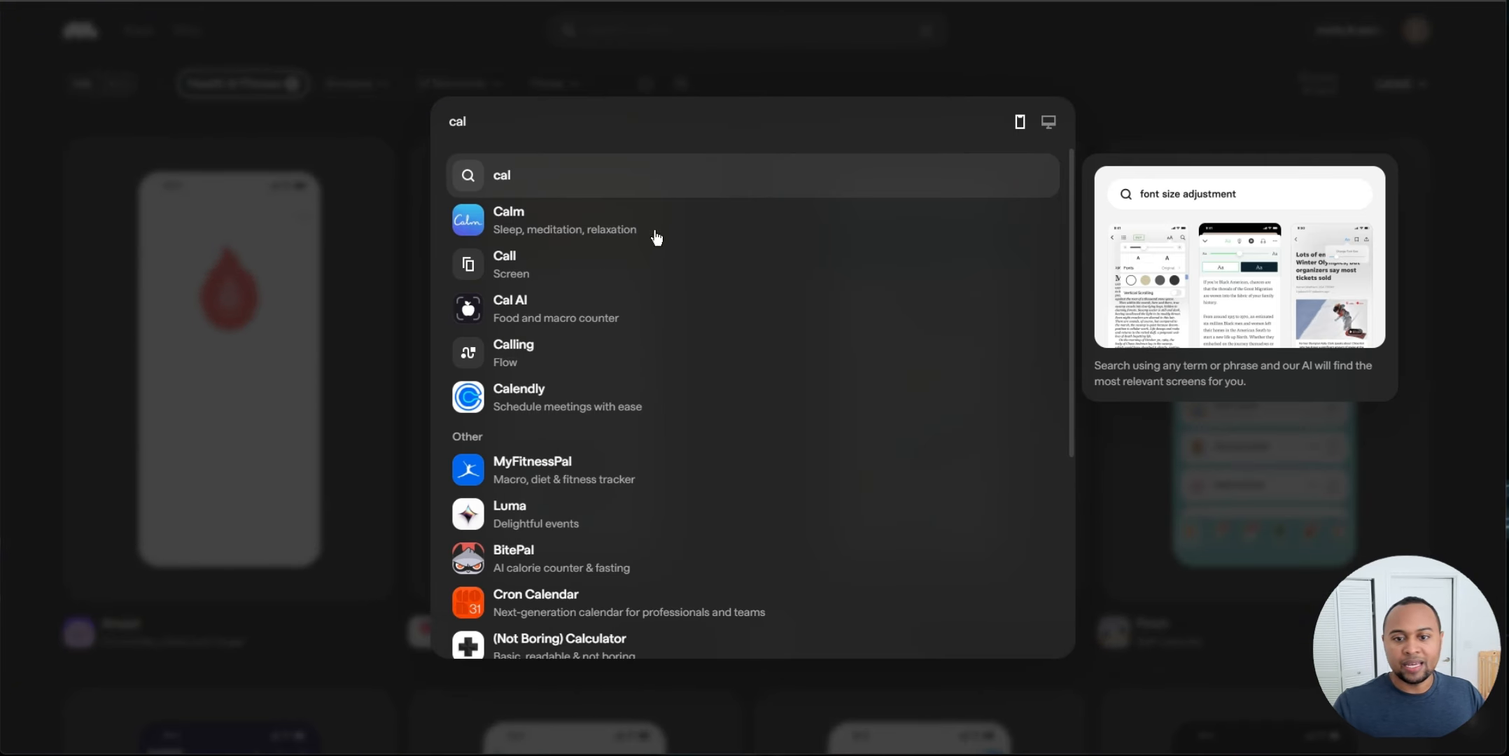
pyautogui.press('Escape')
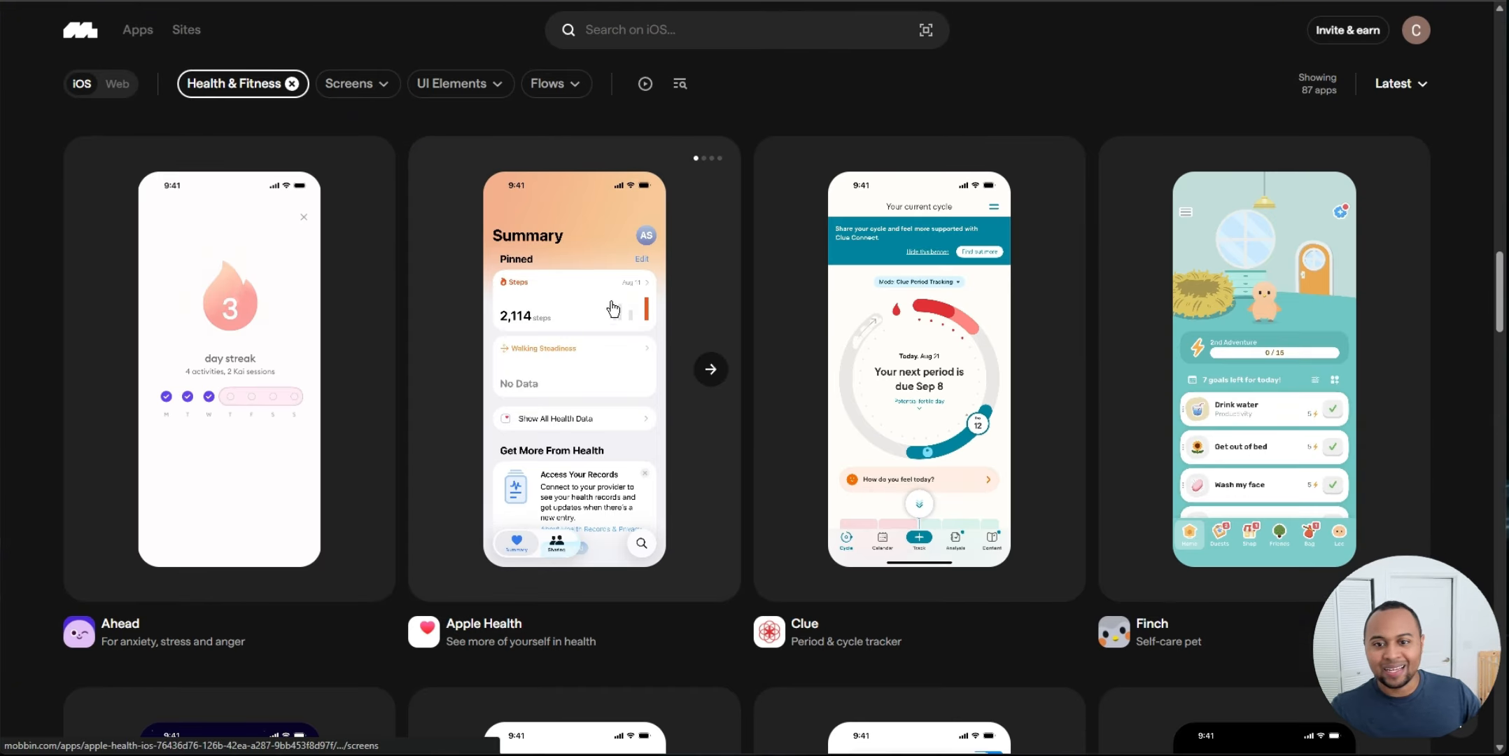
pyautogui.click(622, 308)
# Step: Browse Cal AI's app screens on Mobbin
pyautogui.scroll(-4, 358, 342)
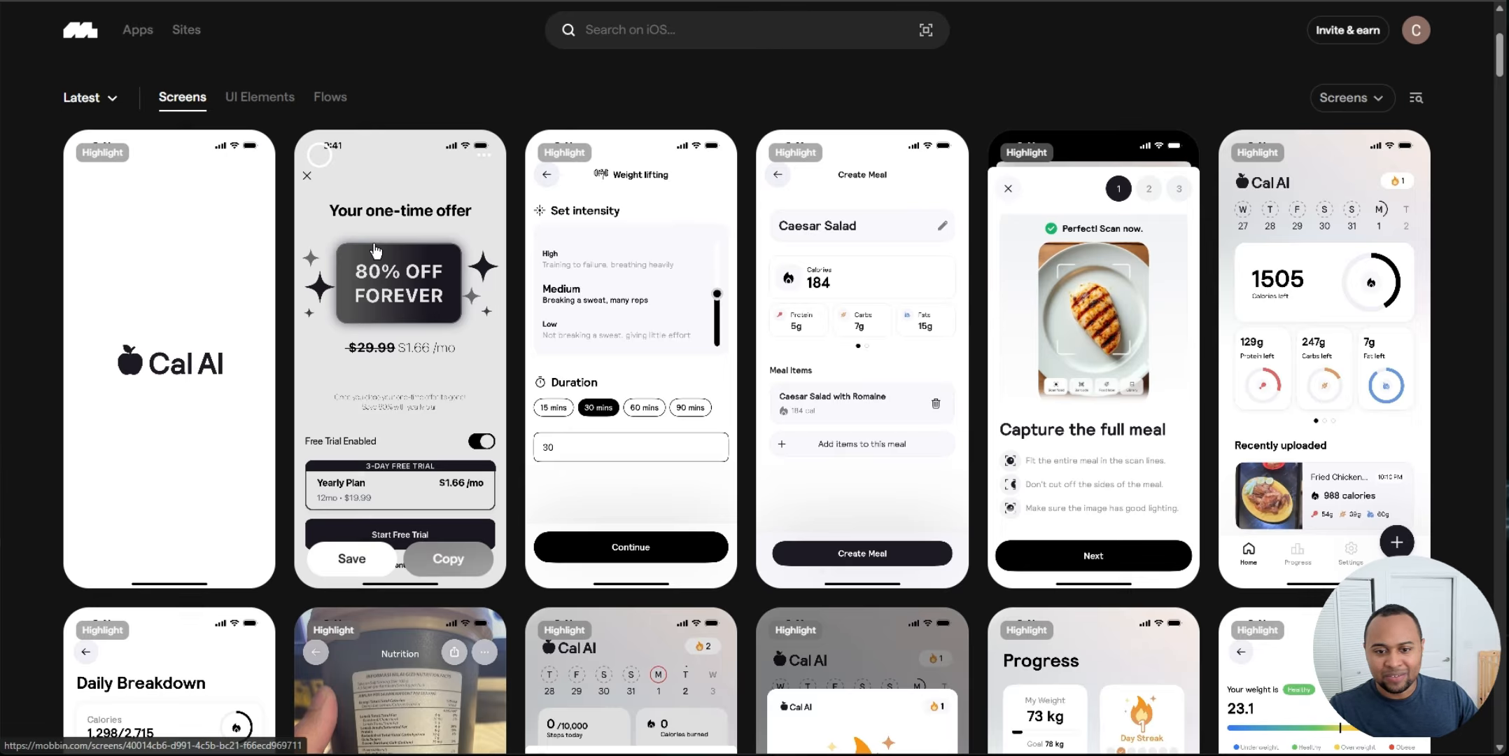
pyautogui.scroll(-5, 1115, 350)
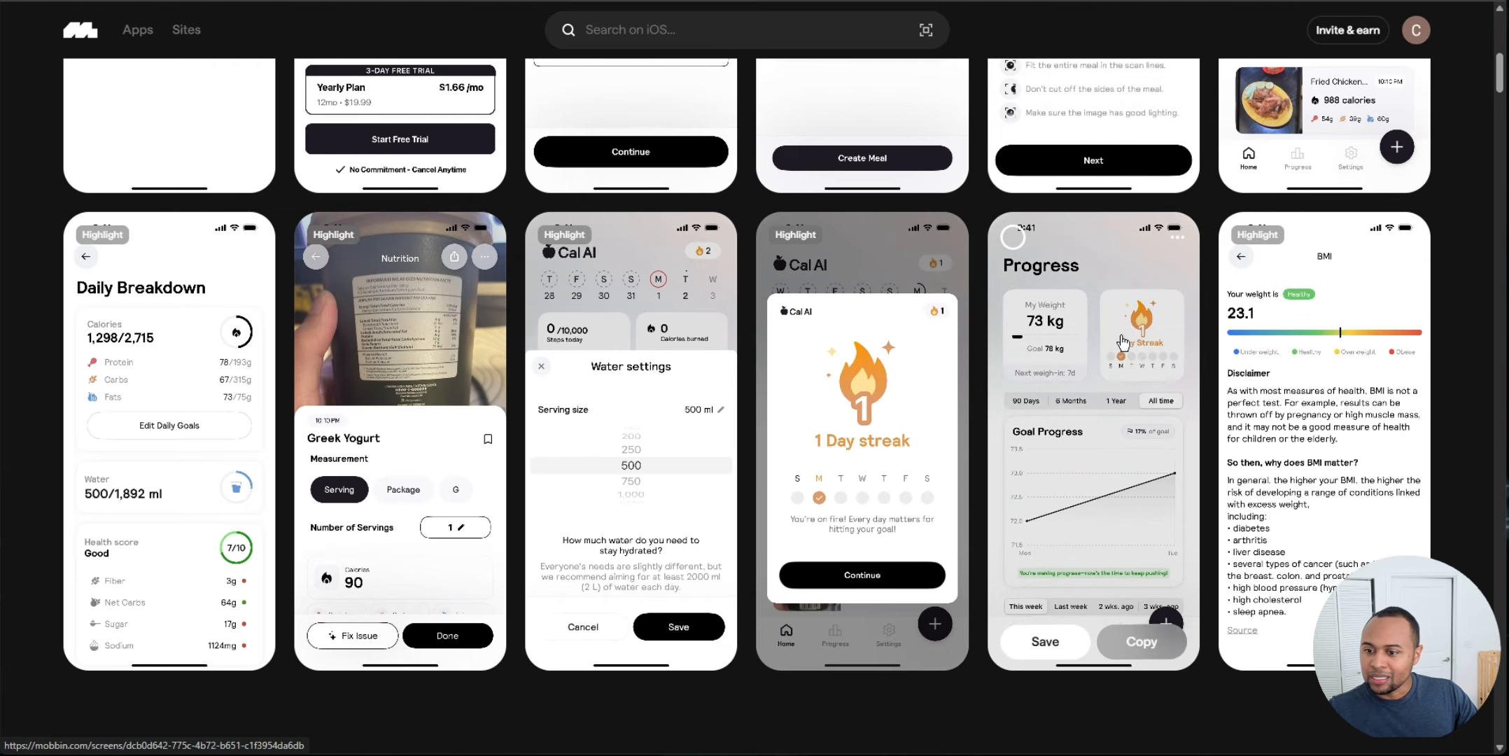
pyautogui.scroll(5, 749, 369)
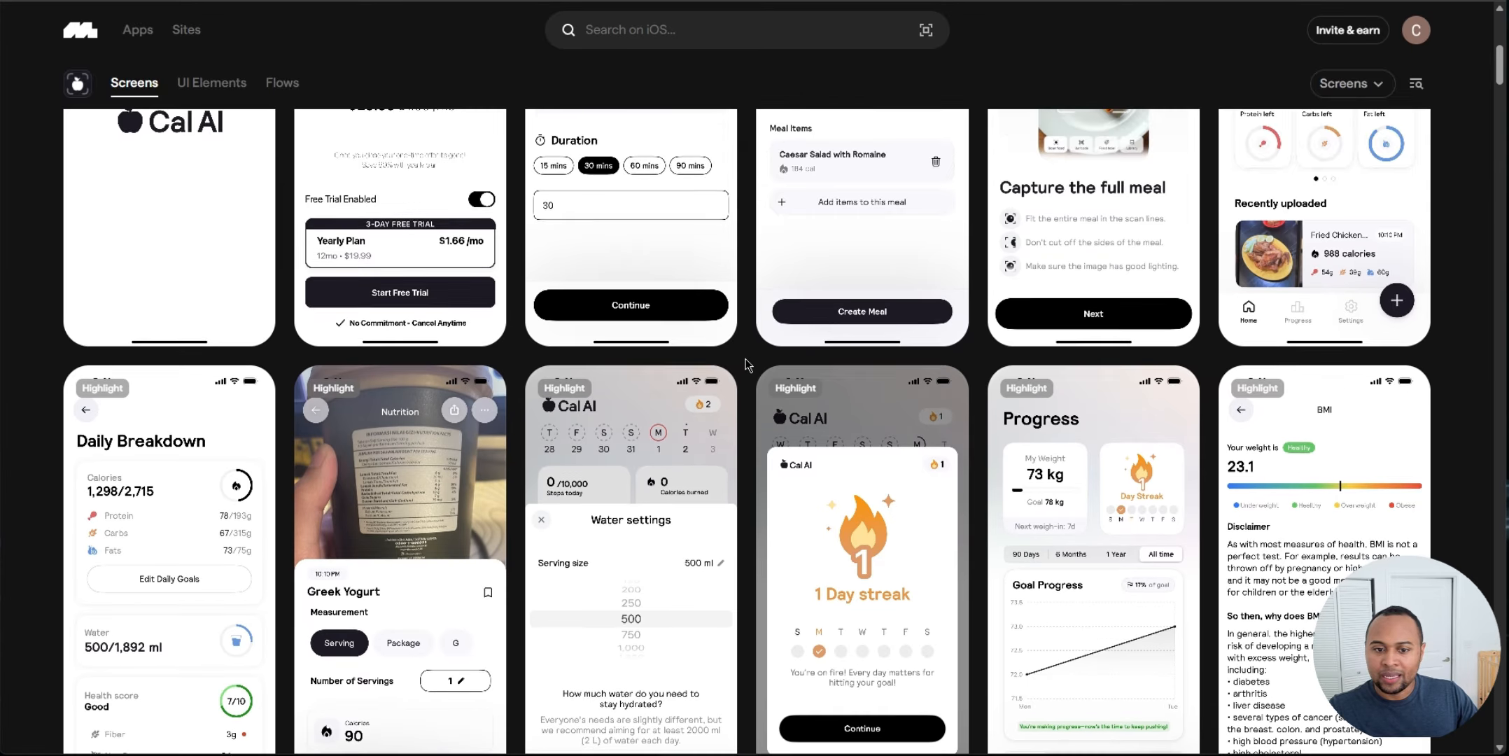
pyautogui.scroll(-5, 749, 370)
pyautogui.scroll(5, 749, 370)
pyautogui.scroll(5, 748, 369)
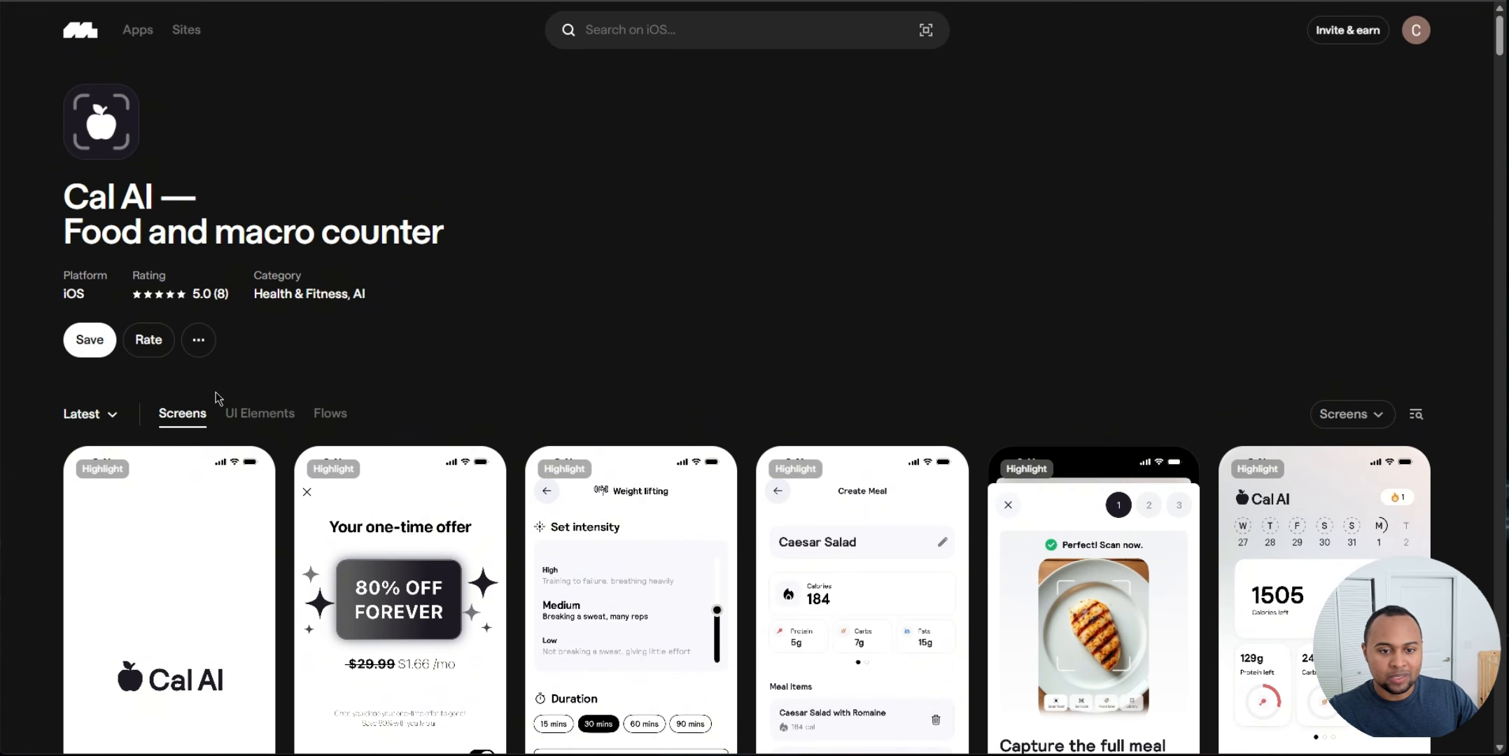
# Step: Open Cal AI's Onboarding flow and page through its screens
pyautogui.click(332, 415)
pyautogui.scroll(-3, 320, 391)
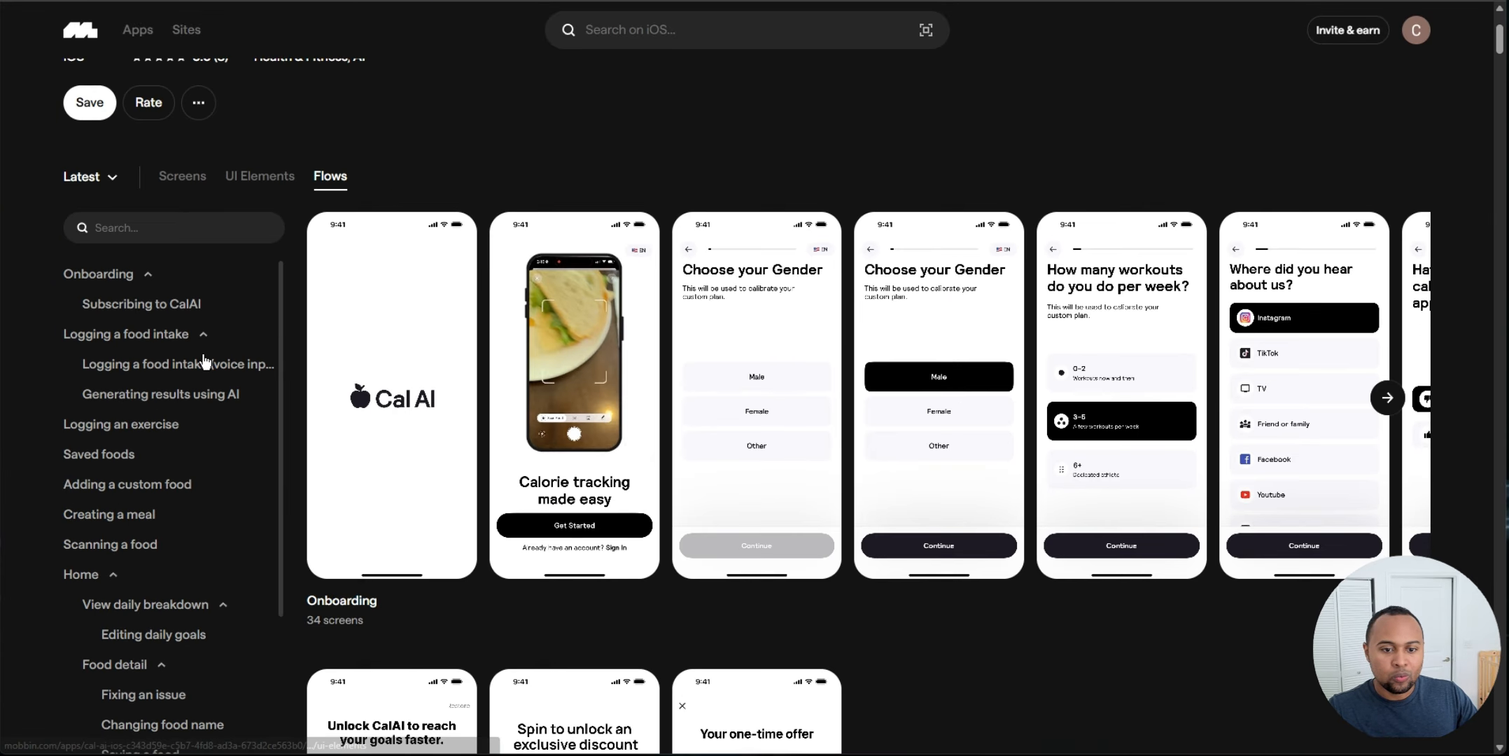
pyautogui.click(98, 281)
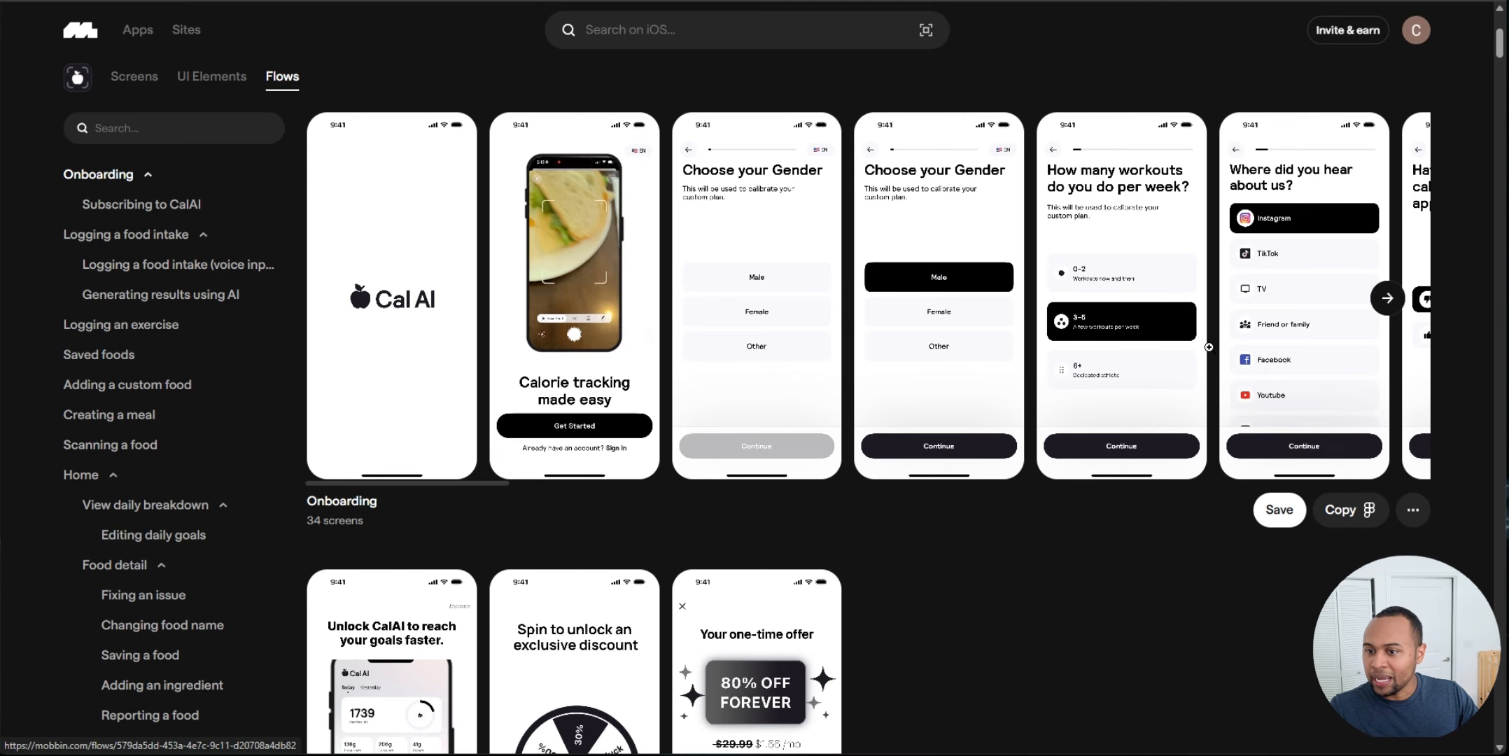
pyautogui.click(1386, 298)
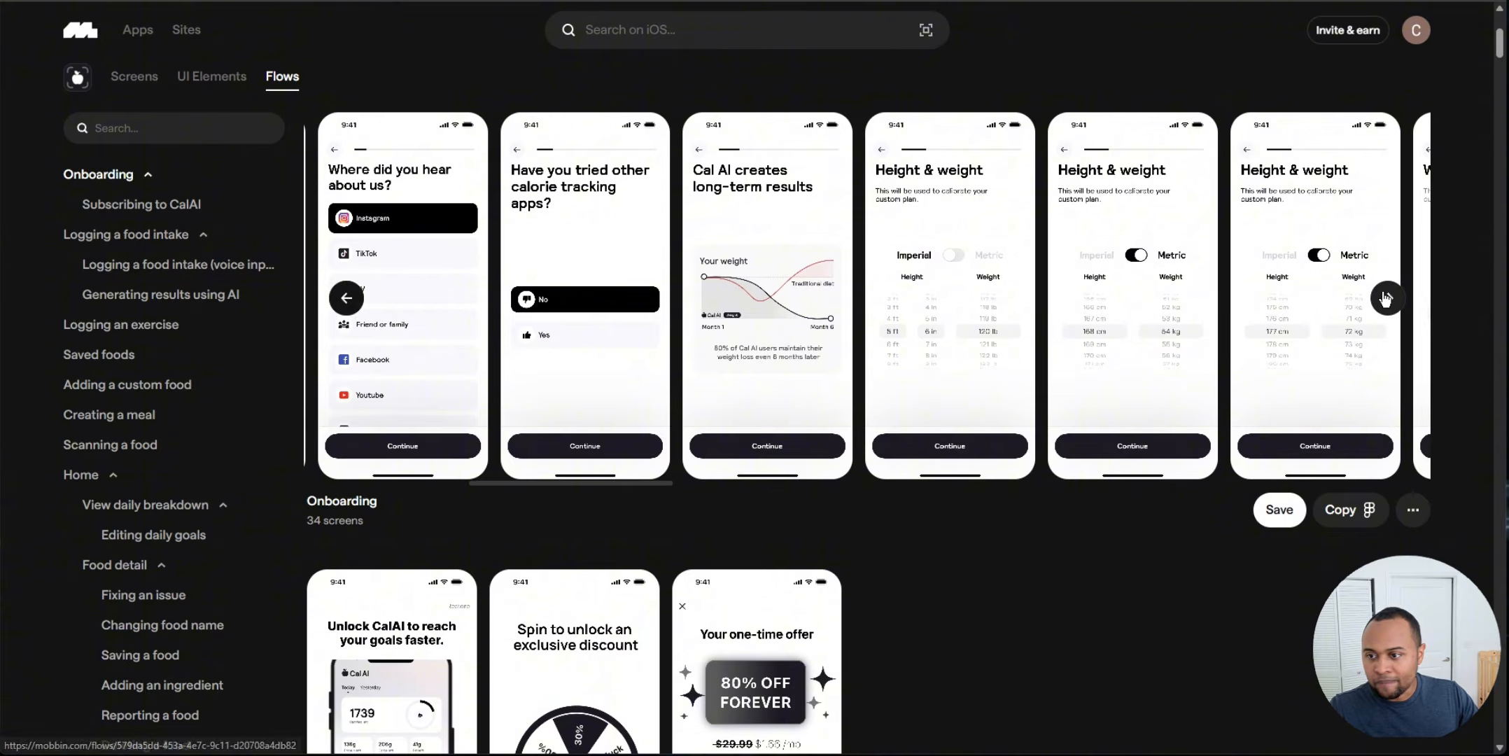
pyautogui.click(1387, 298)
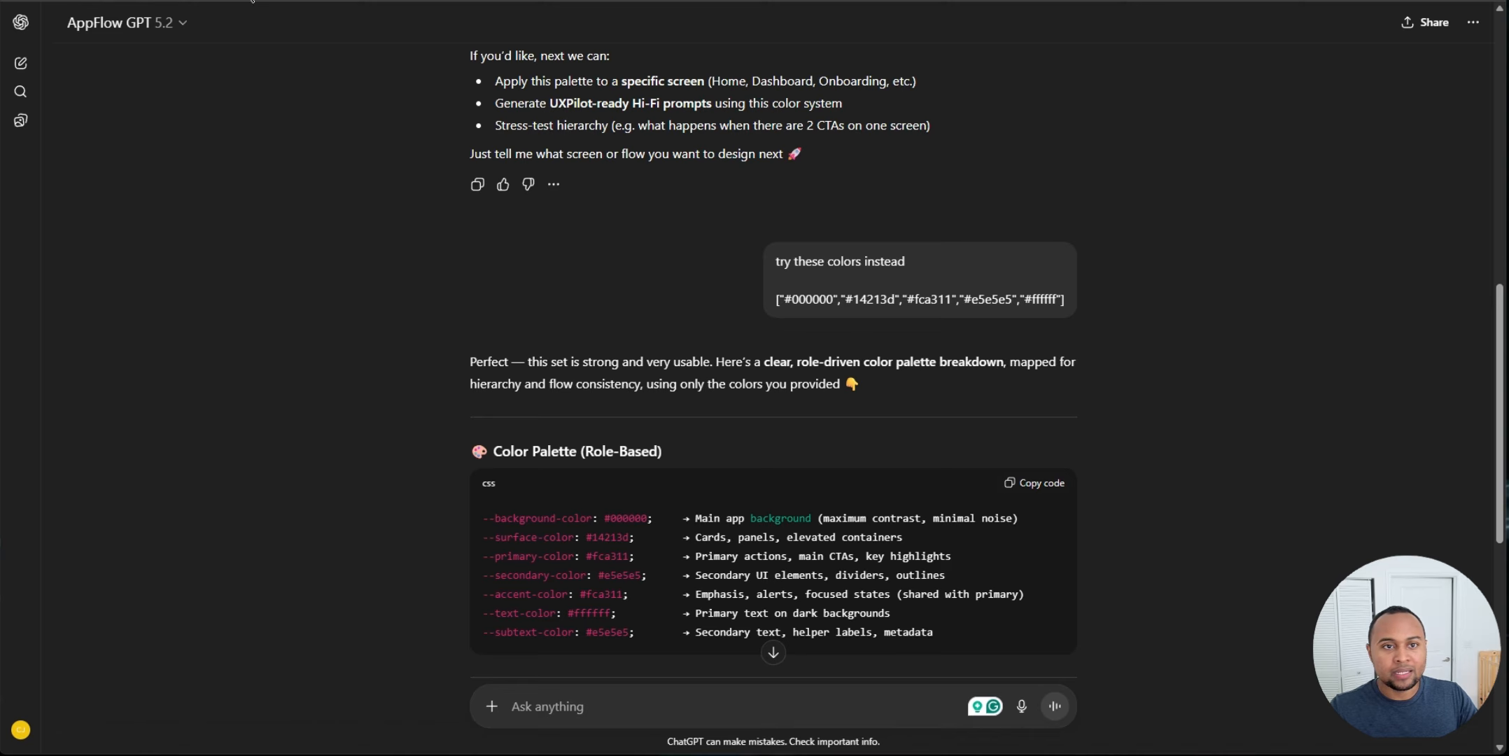
# Step: Capture a screenshot of the five wireframe onboarding screens on the UX Pilot canvas
pyautogui.scroll(-5, 791, 518)
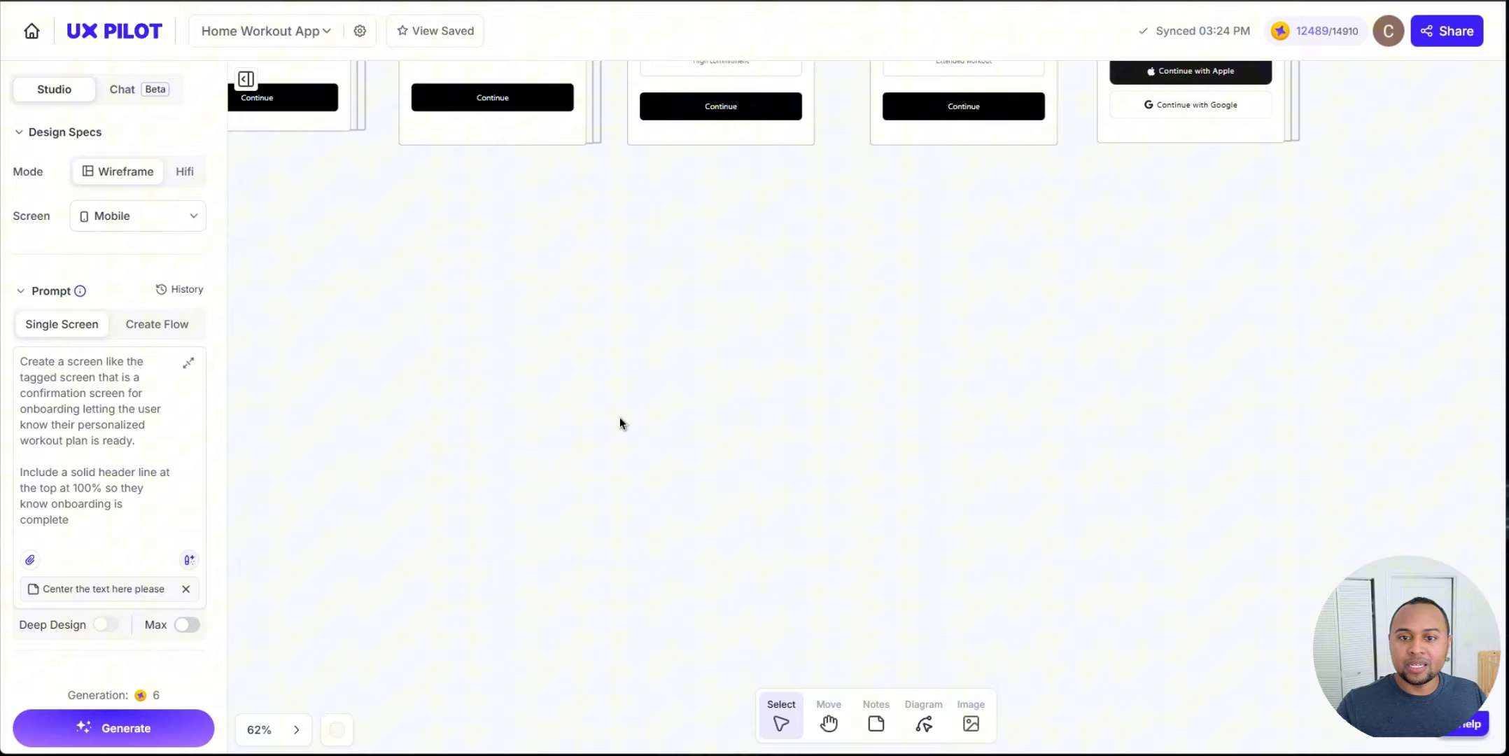
pyautogui.scroll(-8, 618, 417)
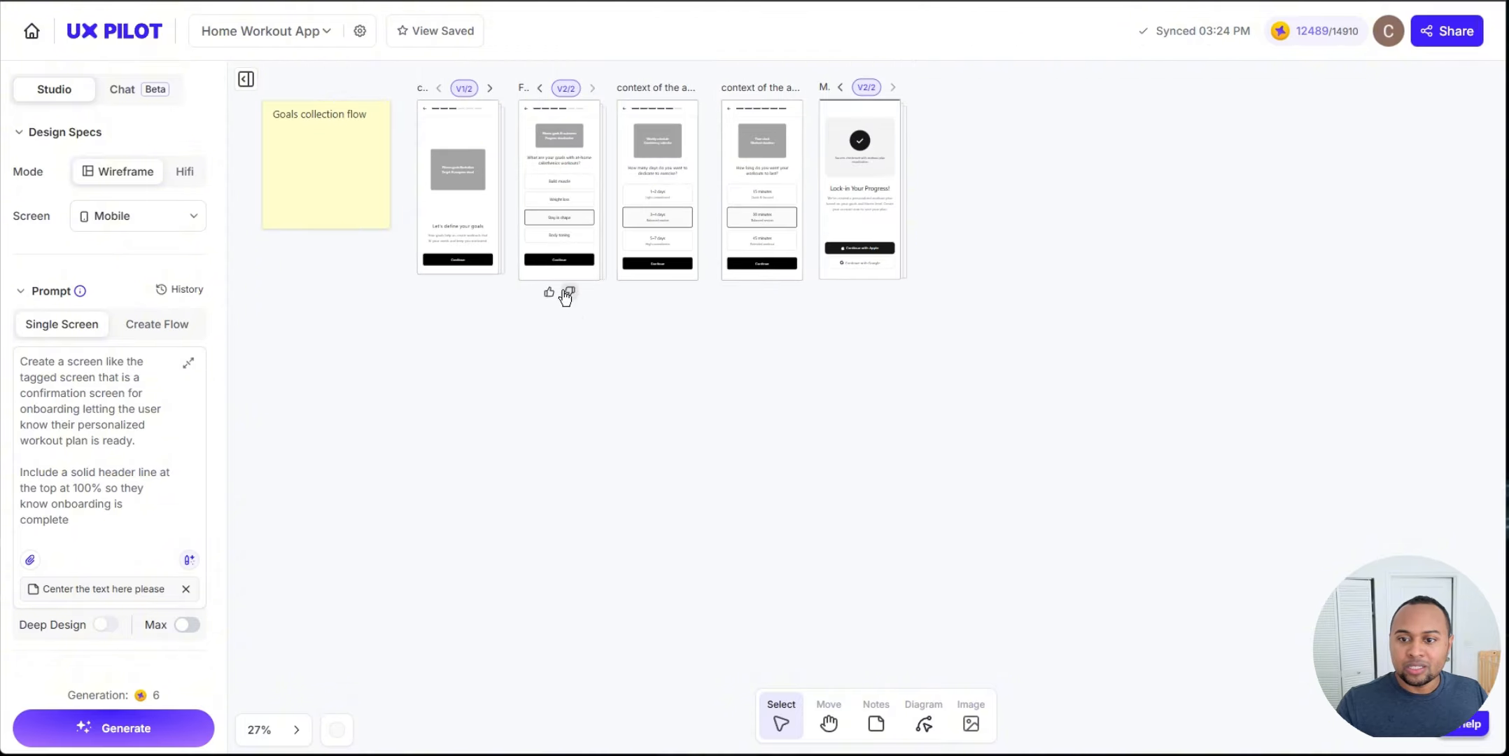
pyautogui.moveTo(568, 290); pyautogui.dragTo(534, 353)
pyautogui.scroll(5, 590, 256)
pyautogui.scroll(-1, 615, 350)
pyautogui.moveTo(634, 450); pyautogui.dragTo(700, 496)
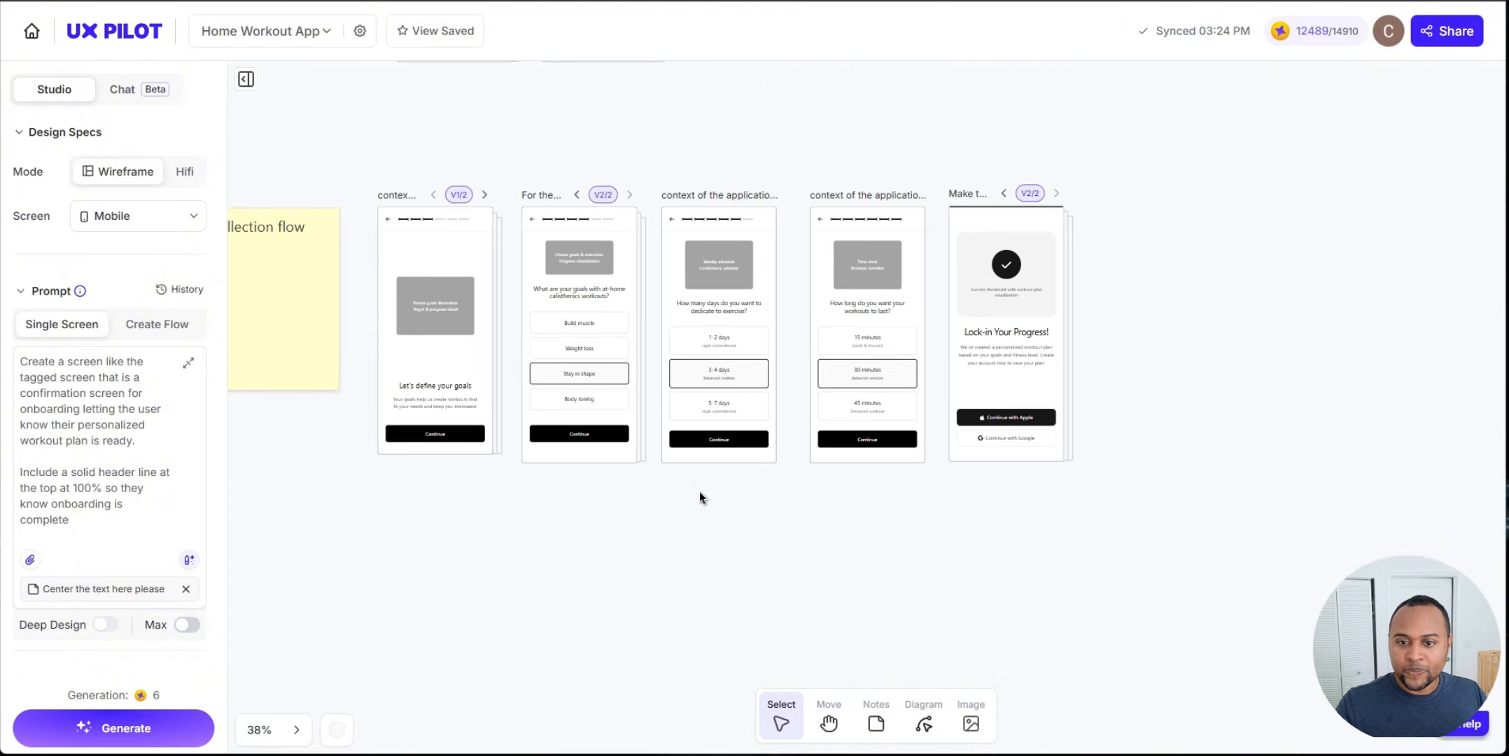
pyautogui.moveTo(357, 175); pyautogui.dragTo(1136, 517)
# Step: Attach the wireframes screenshot and ask AppFlow GPT for a Cal AI-style off-white, black-gray palette with orange accents
pyautogui.hotkey('ctrl', 'Tab')
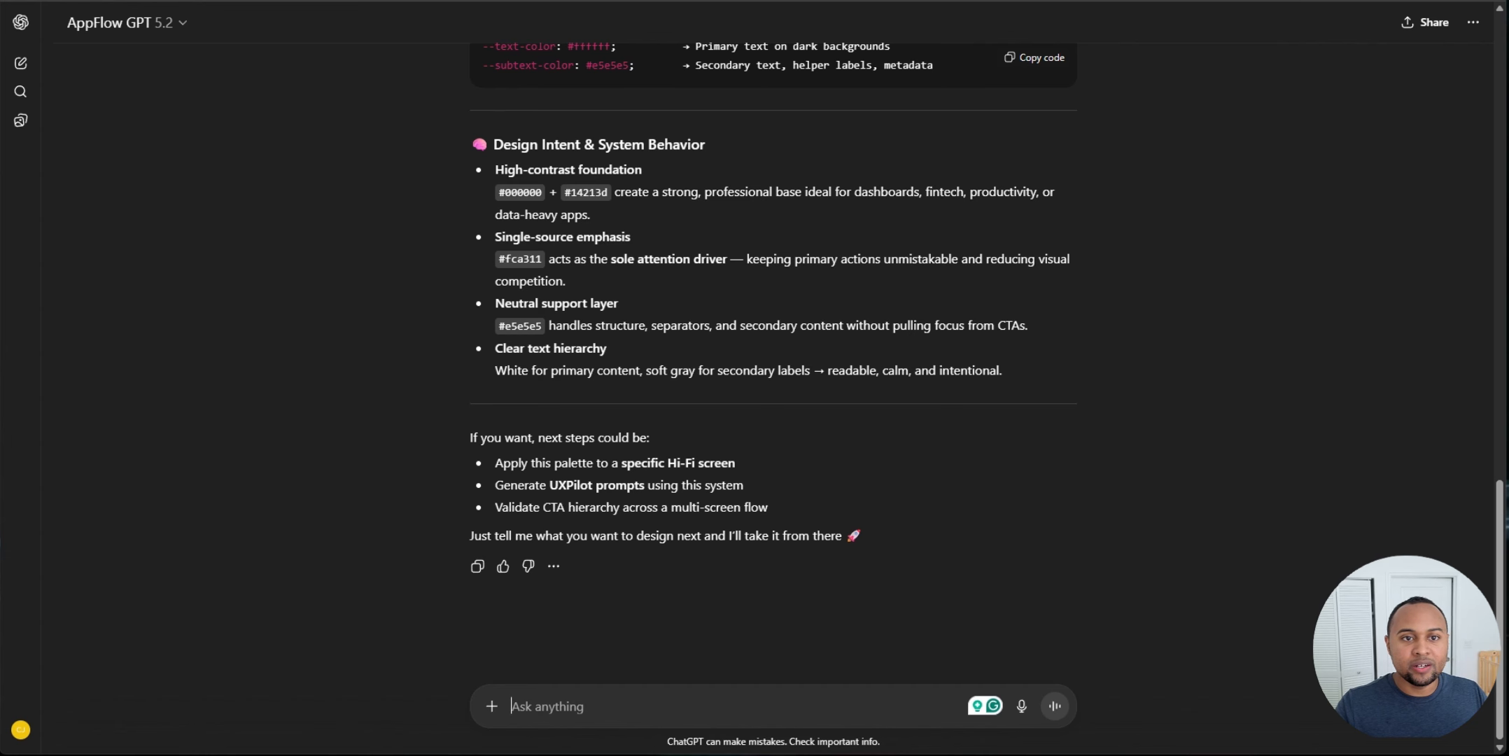
pyautogui.click(491, 706)
pyautogui.click(498, 669)
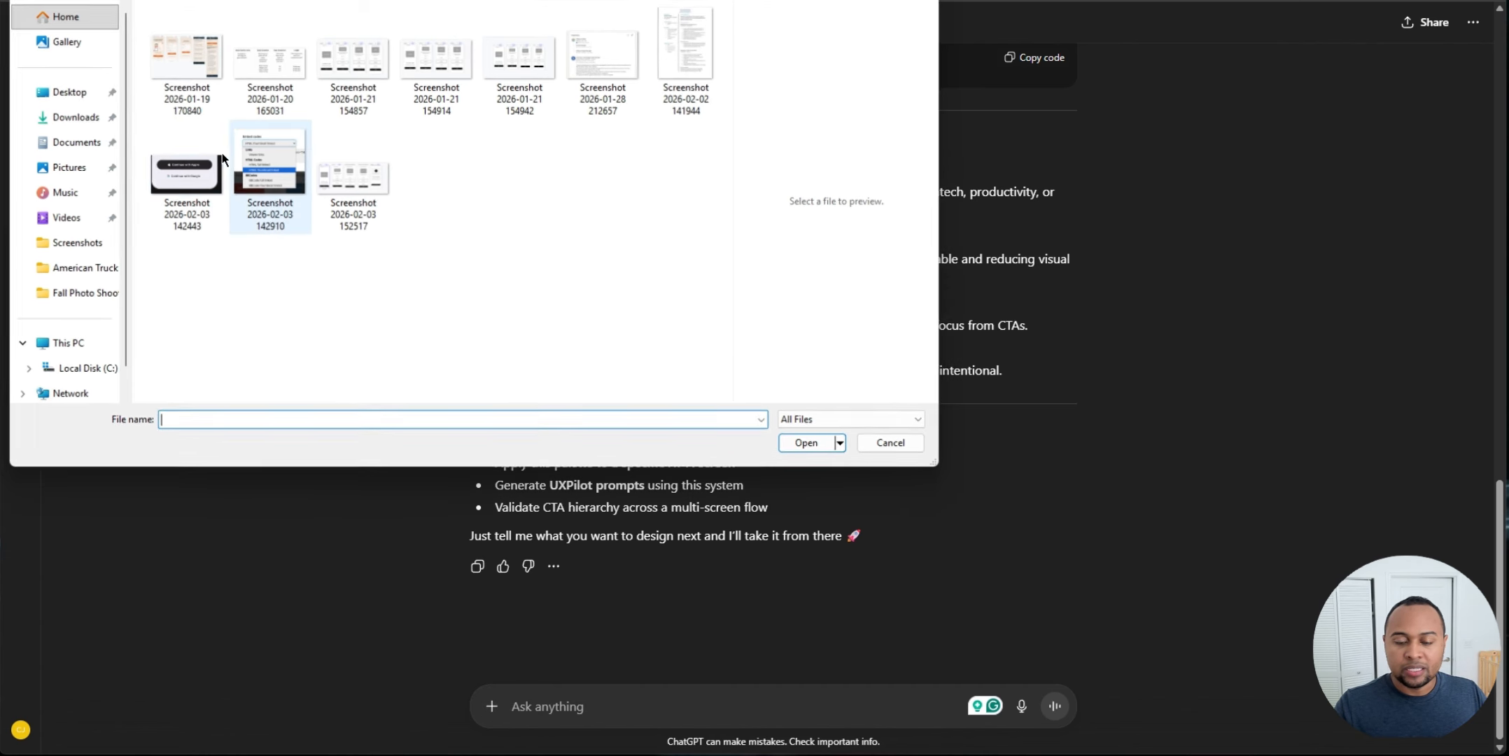
pyautogui.click(357, 178)
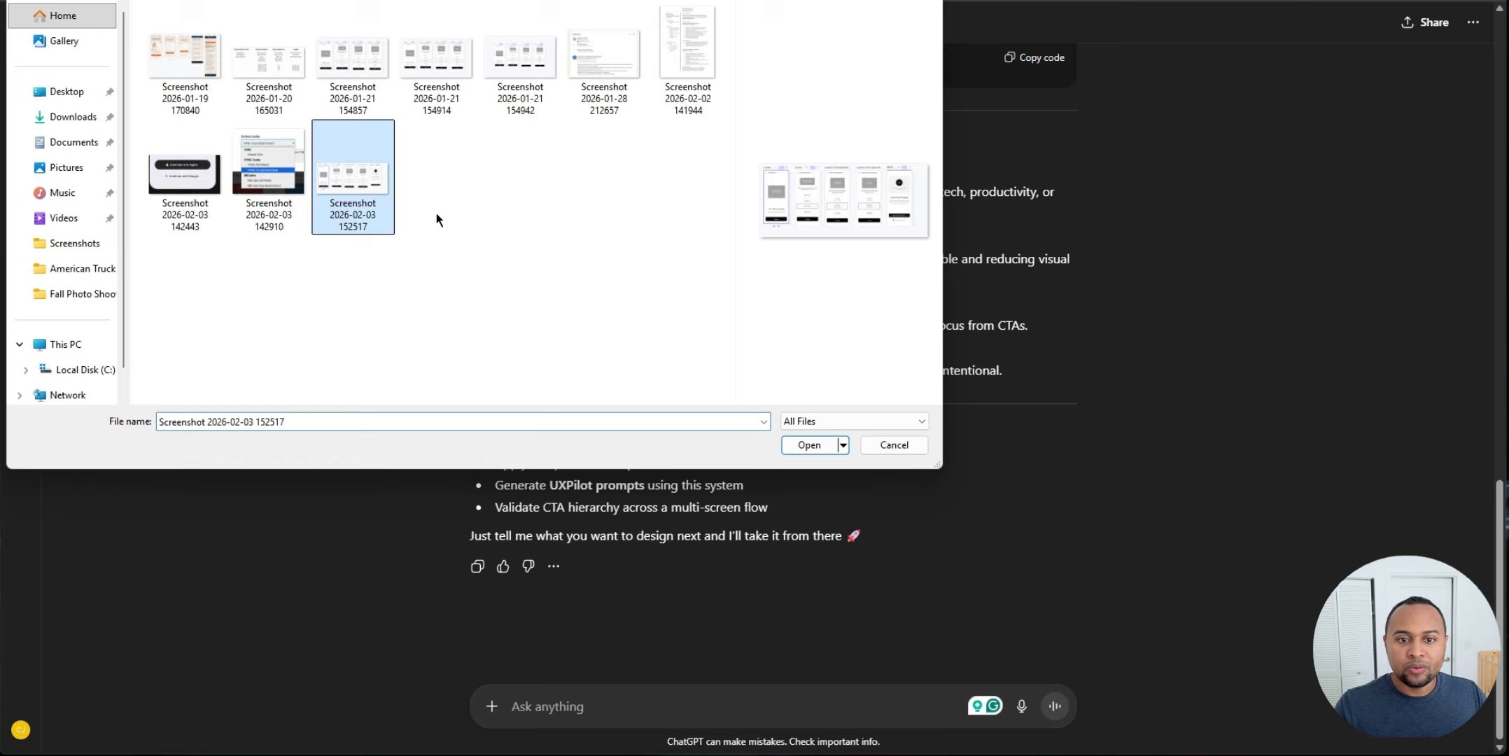
pyautogui.click(805, 450)
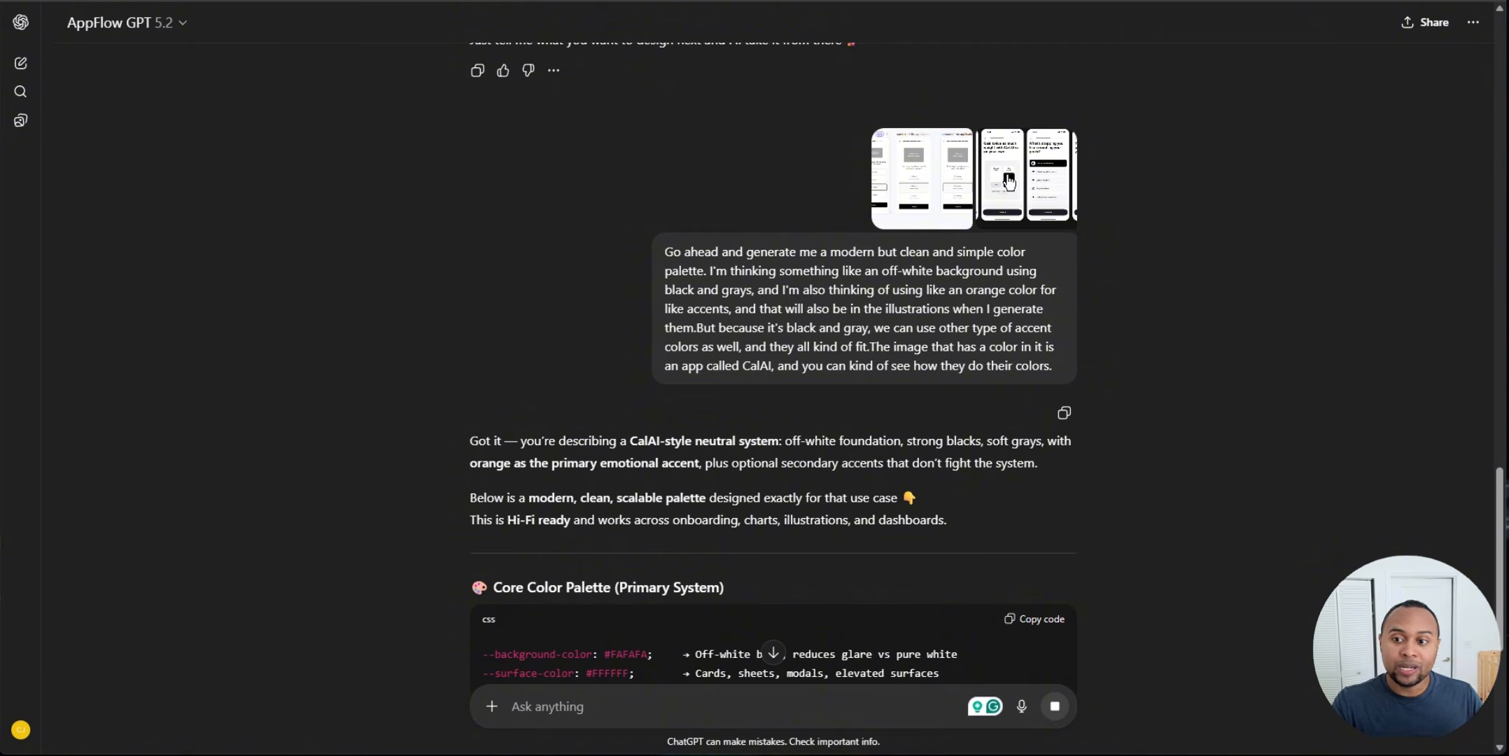
# Step: Review the Core Color Palette returned in AppFlow GPT's response
pyautogui.scroll(-4, 643, 100)
pyautogui.scroll(5, 479, 182)
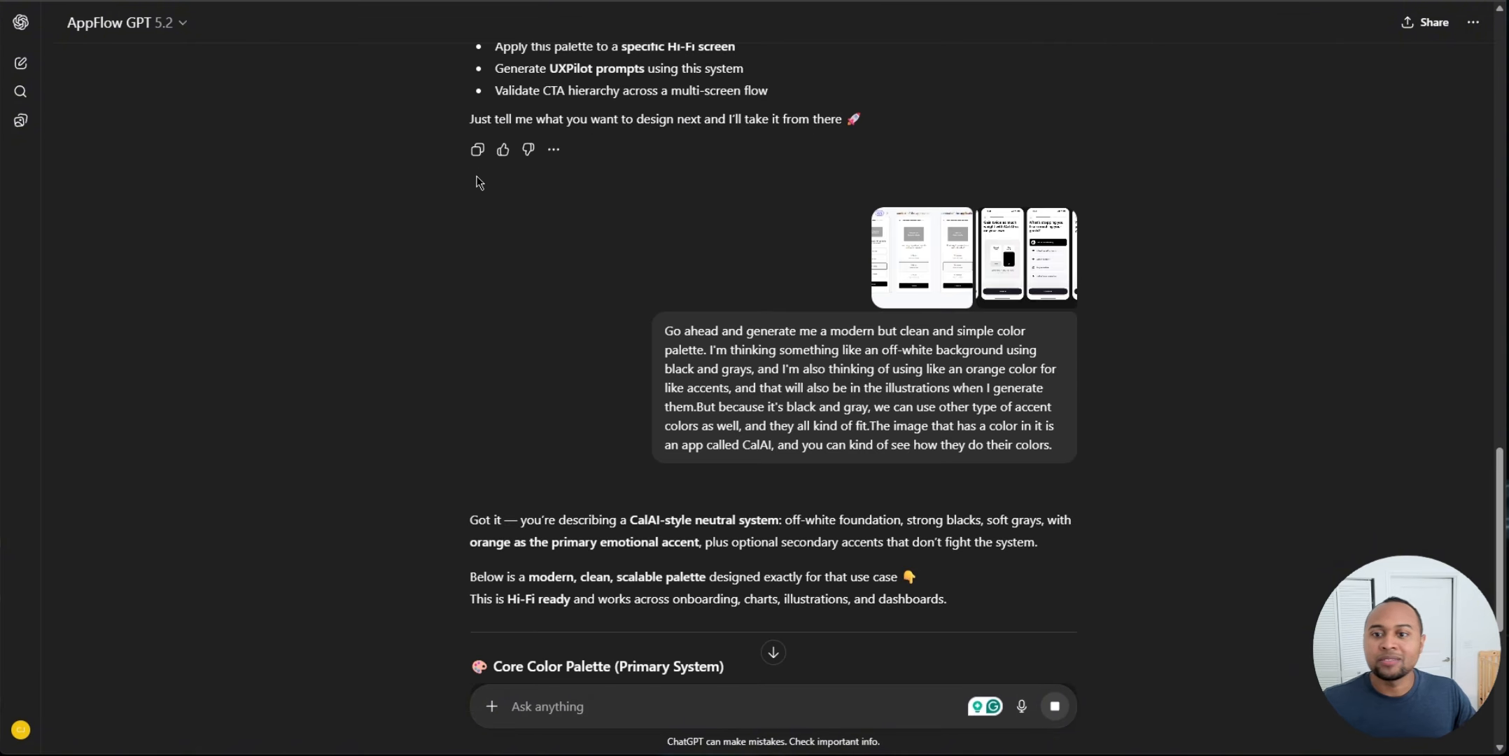
pyautogui.scroll(-3, 479, 183)
pyautogui.scroll(-4, 596, 148)
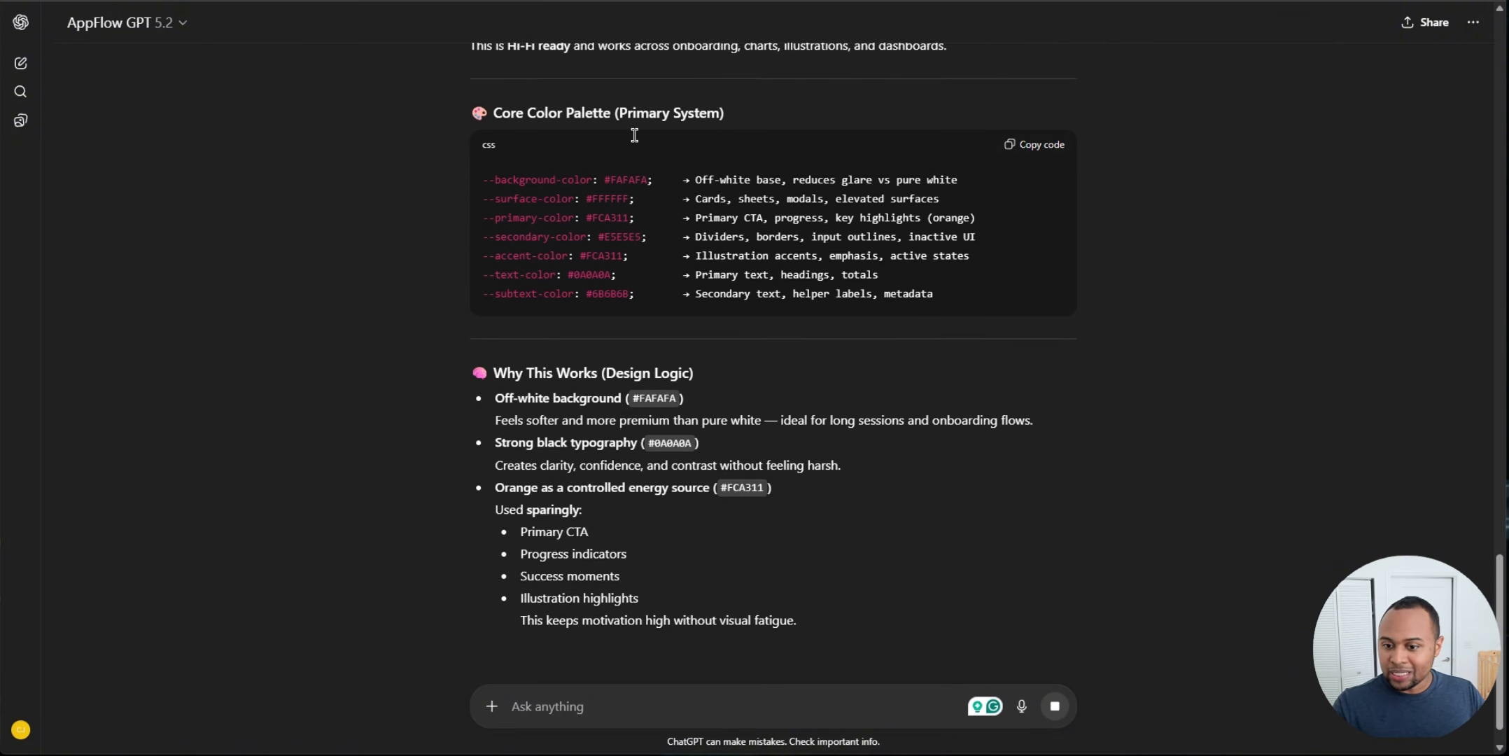
pyautogui.scroll(4, 986, 364)
# Step: Copy the Core Color Palette CSS code
pyautogui.click(1033, 468)
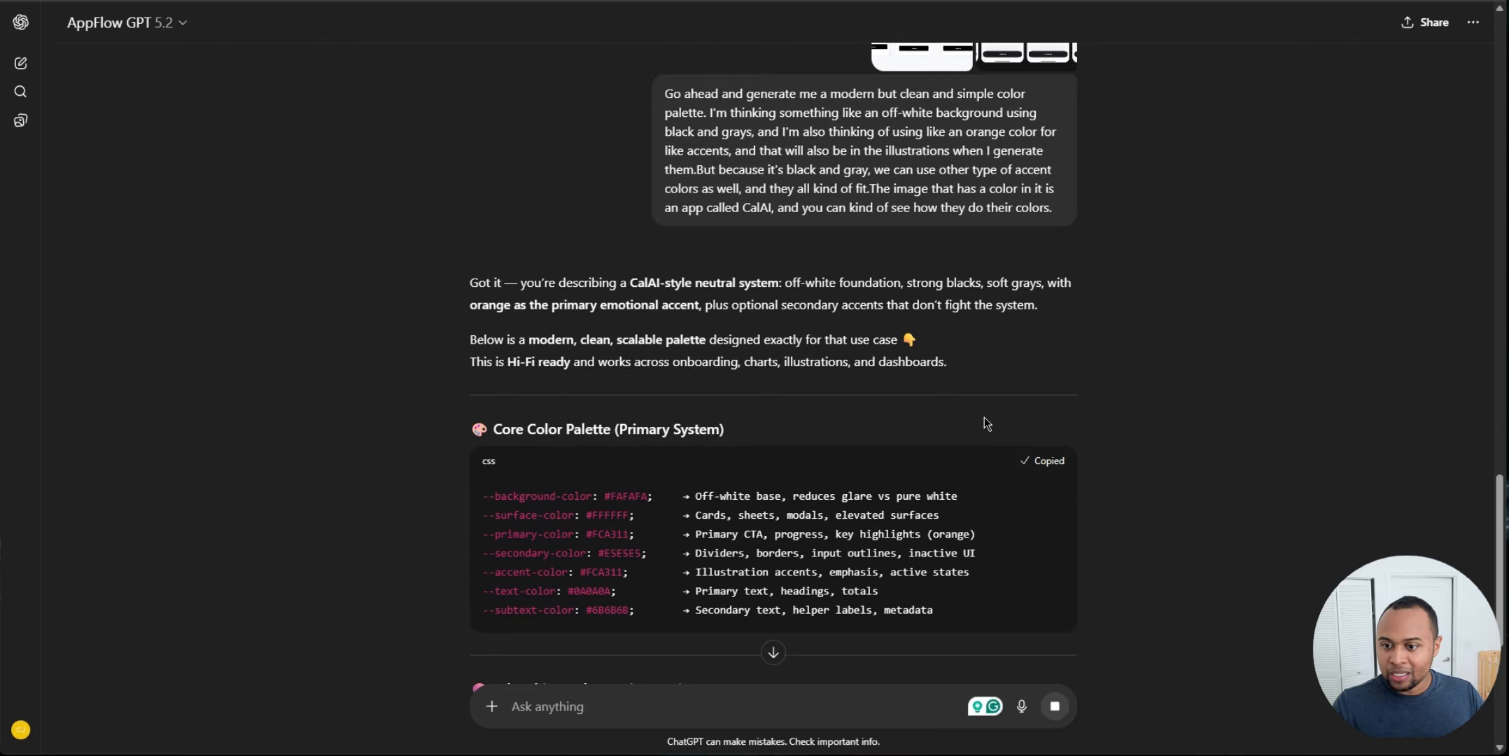
pyautogui.scroll(-2, 977, 544)
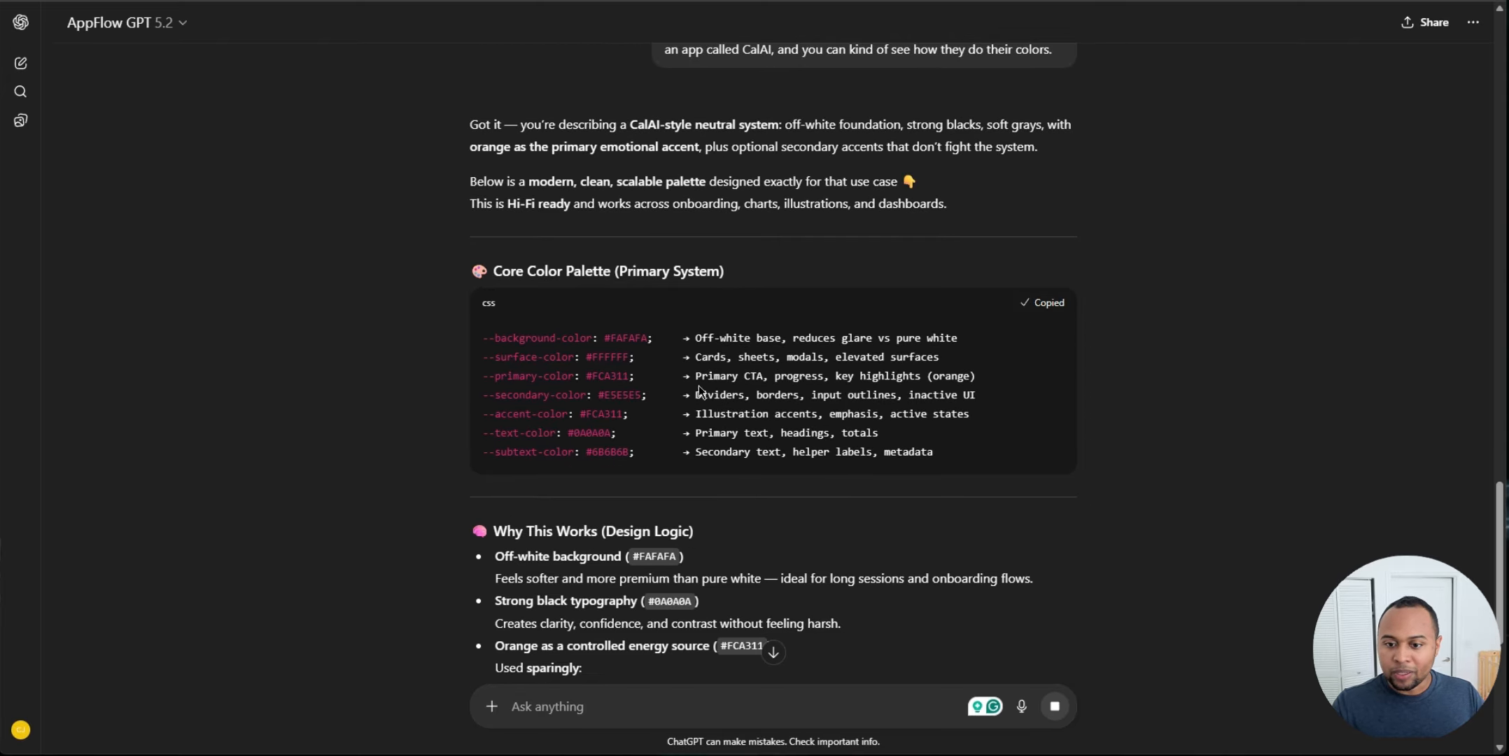
pyautogui.moveTo(655, 340); pyautogui.dragTo(585, 338)
pyautogui.click(650, 338)
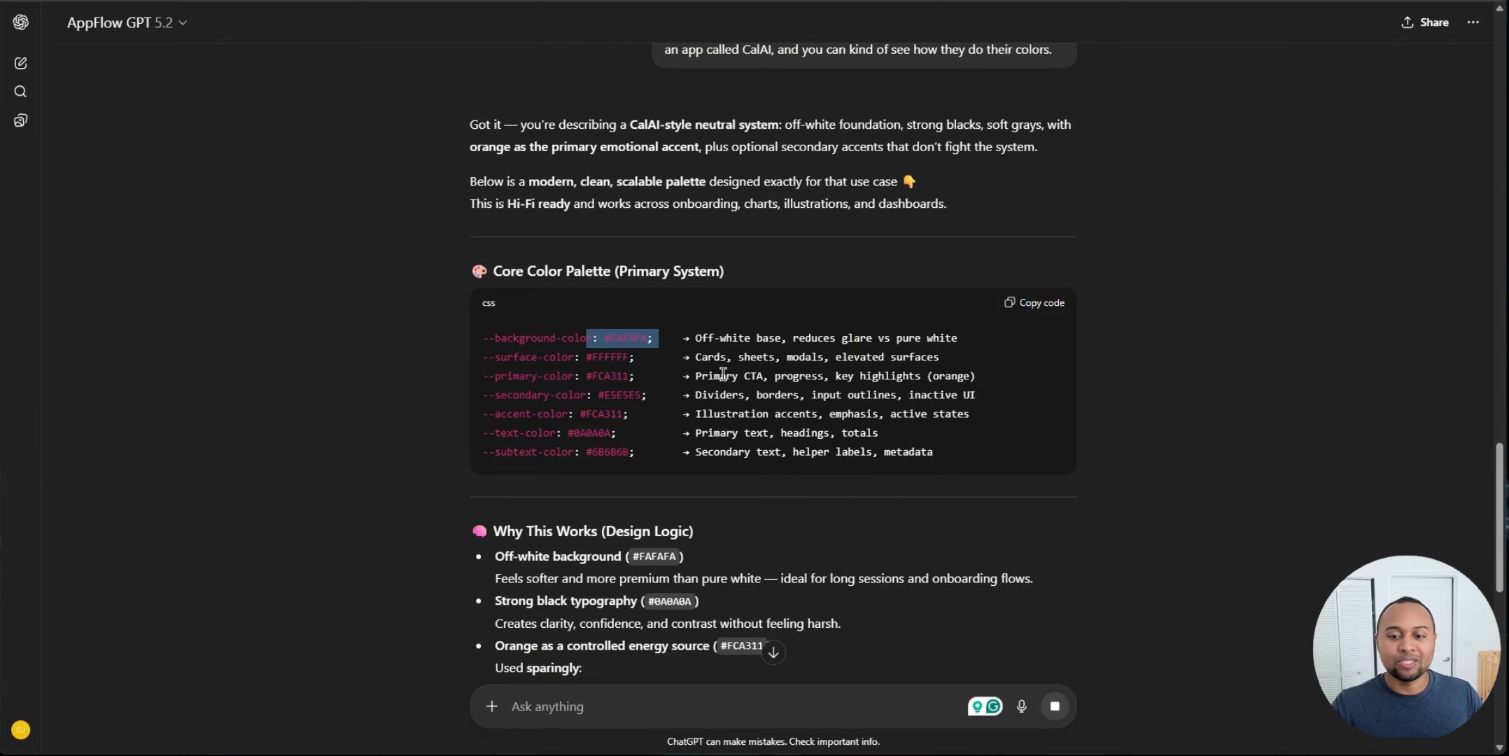
pyautogui.click(1052, 338)
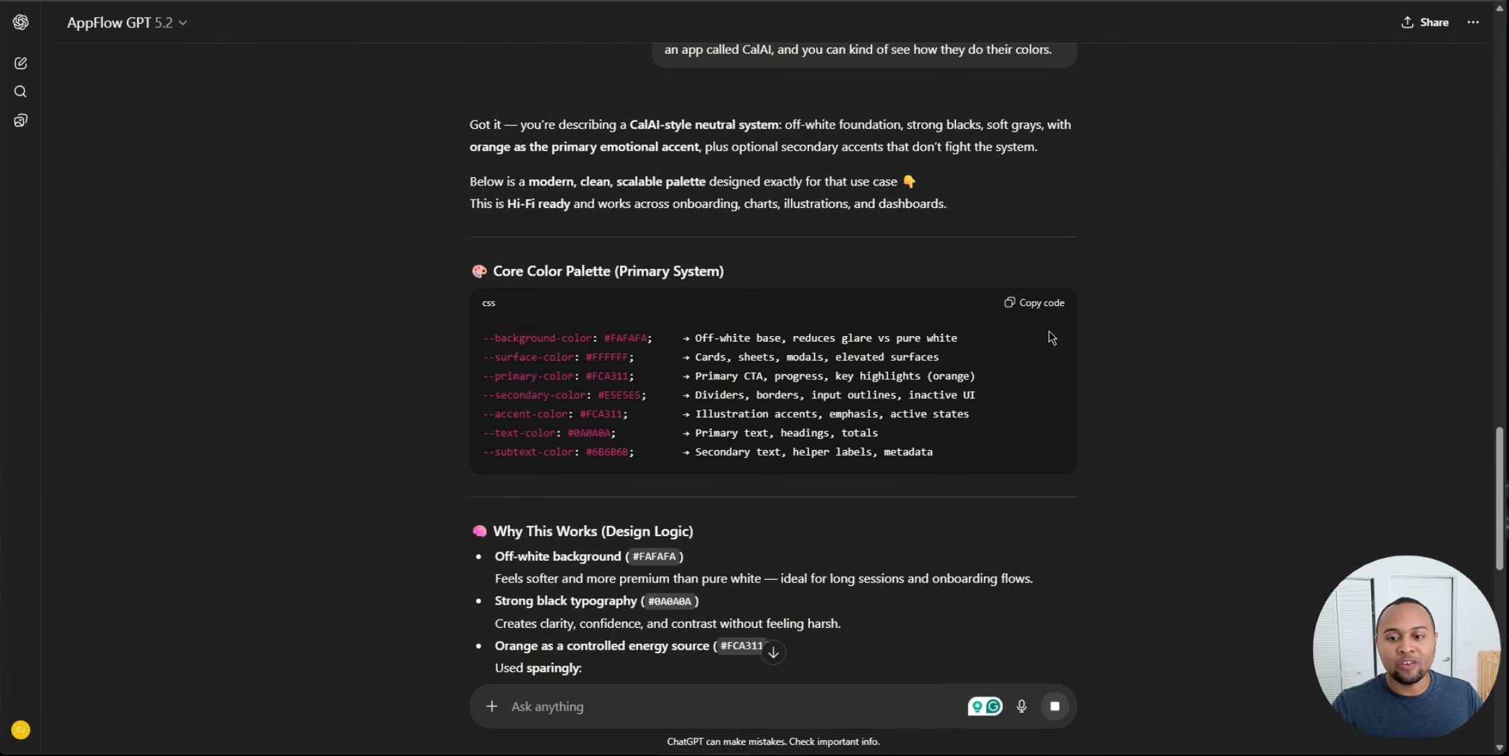
pyautogui.click(1036, 303)
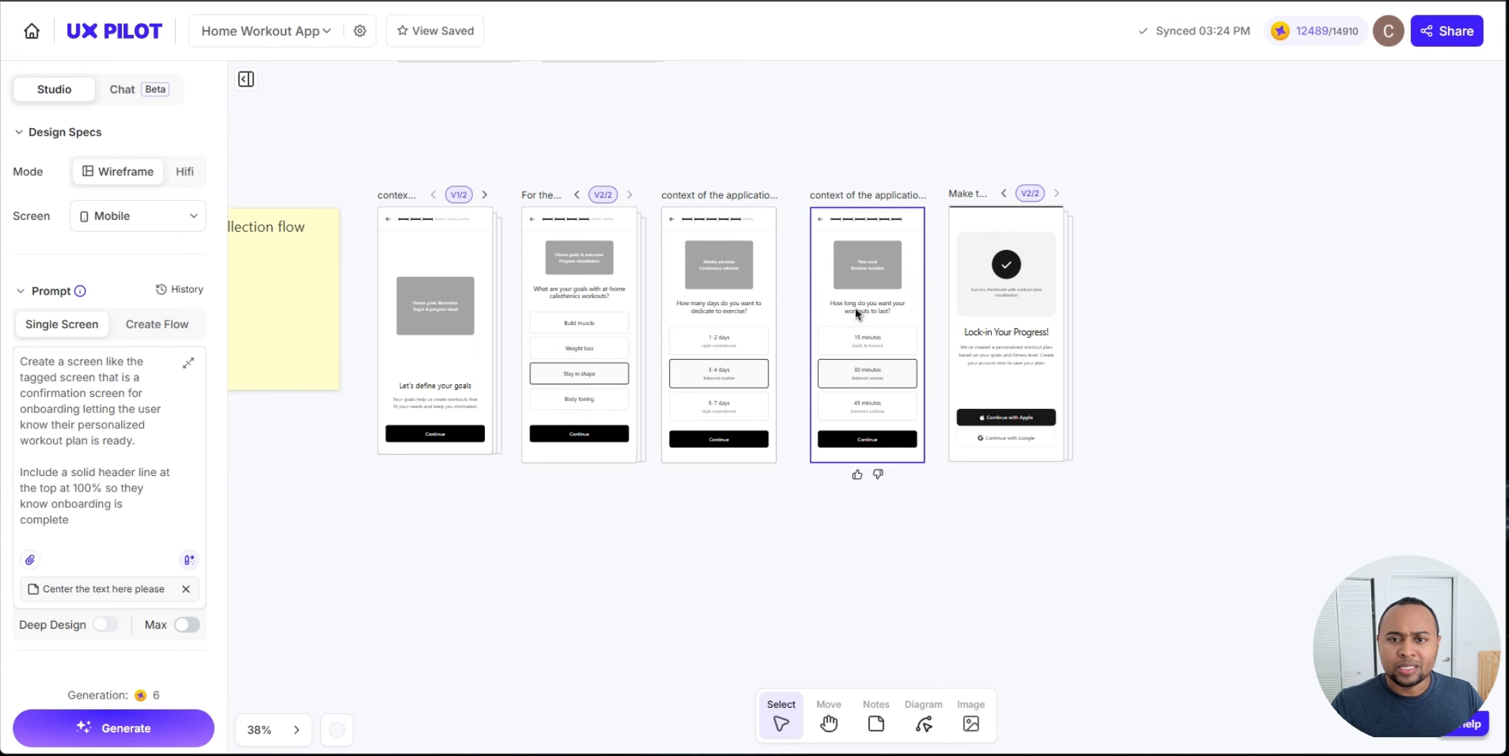
# Step: Open Transform to Hi-Fi for the exercise-days wireframe and paste the palette below its prompt
pyautogui.click(736, 324)
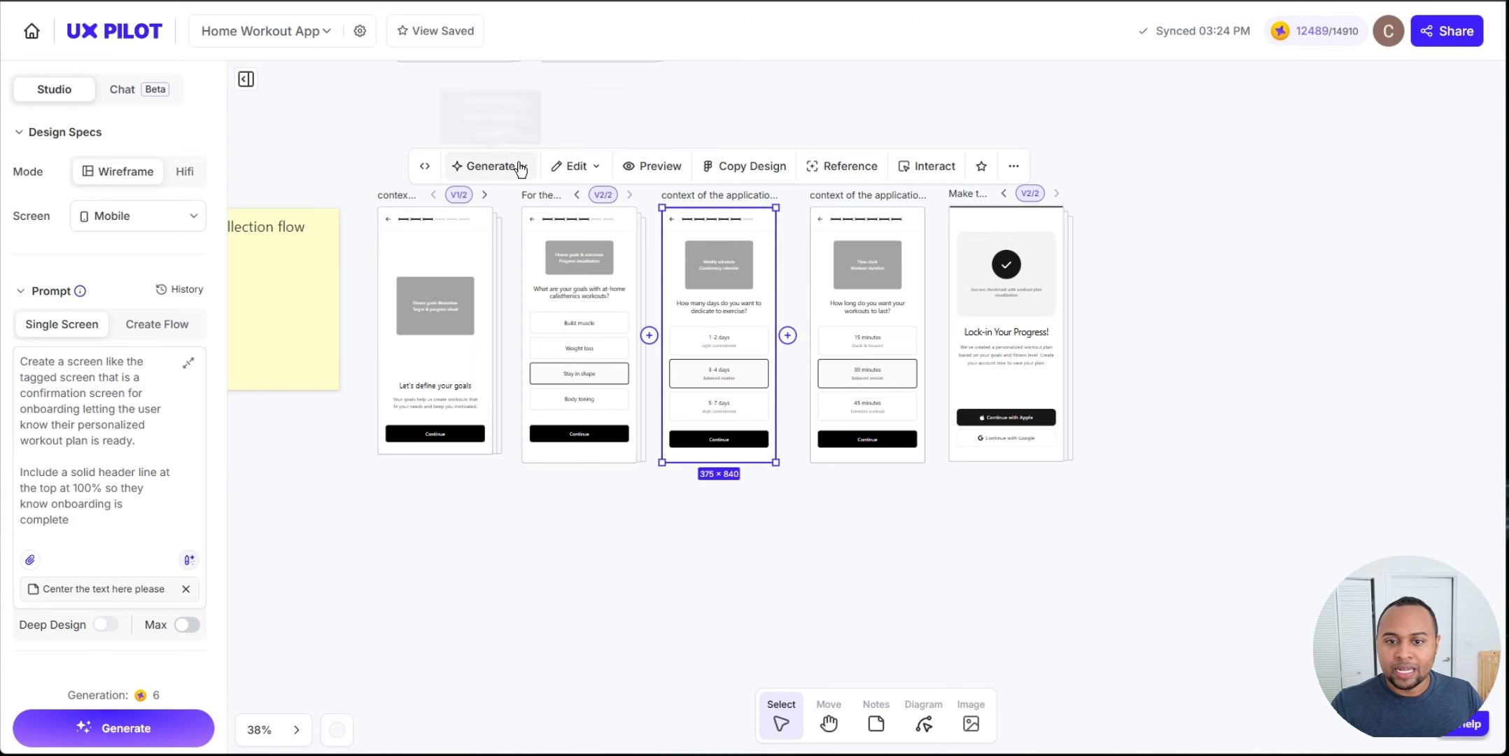
pyautogui.click(520, 168)
pyautogui.click(505, 205)
pyautogui.scroll(-1, 1413, 331)
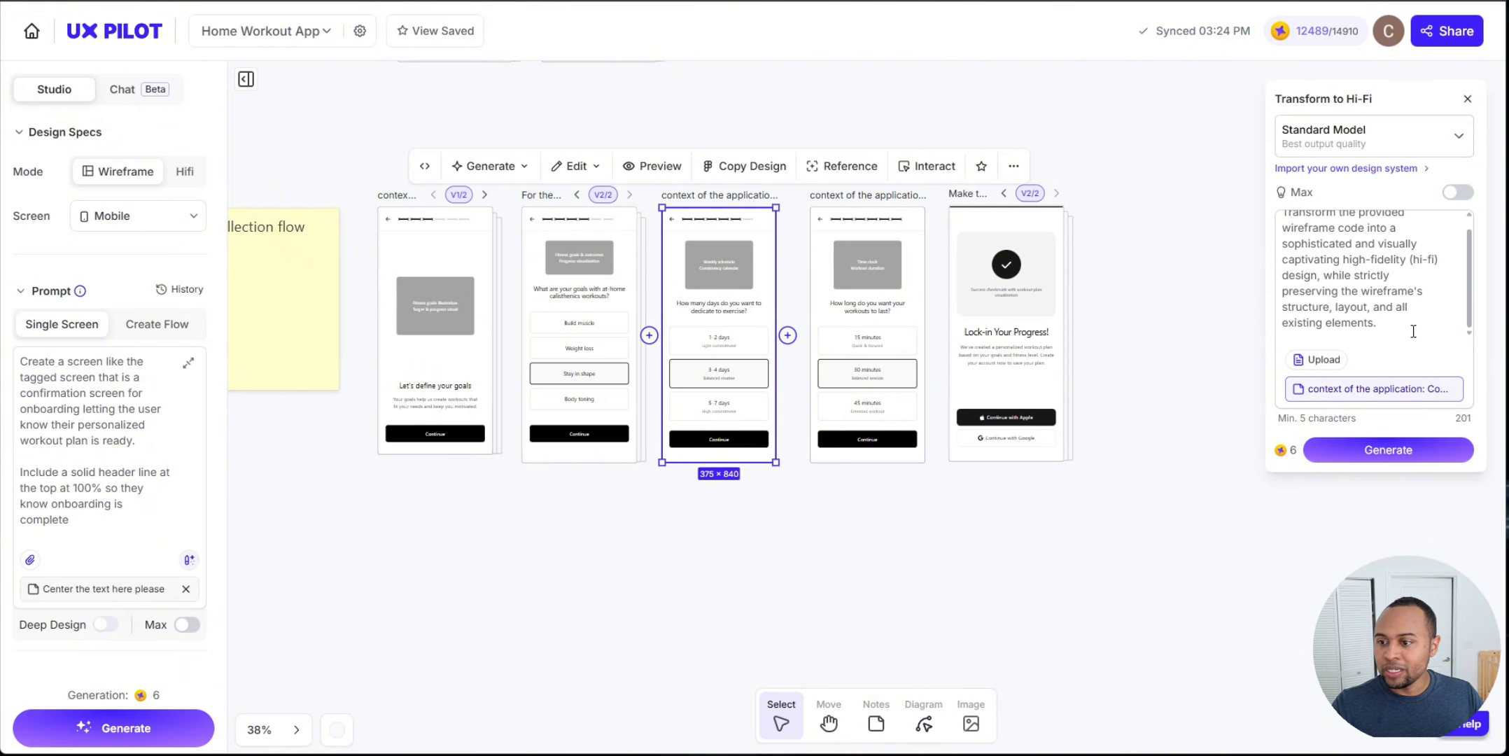
pyautogui.click(1413, 331)
pyautogui.press('Return')
pyautogui.press('Return')
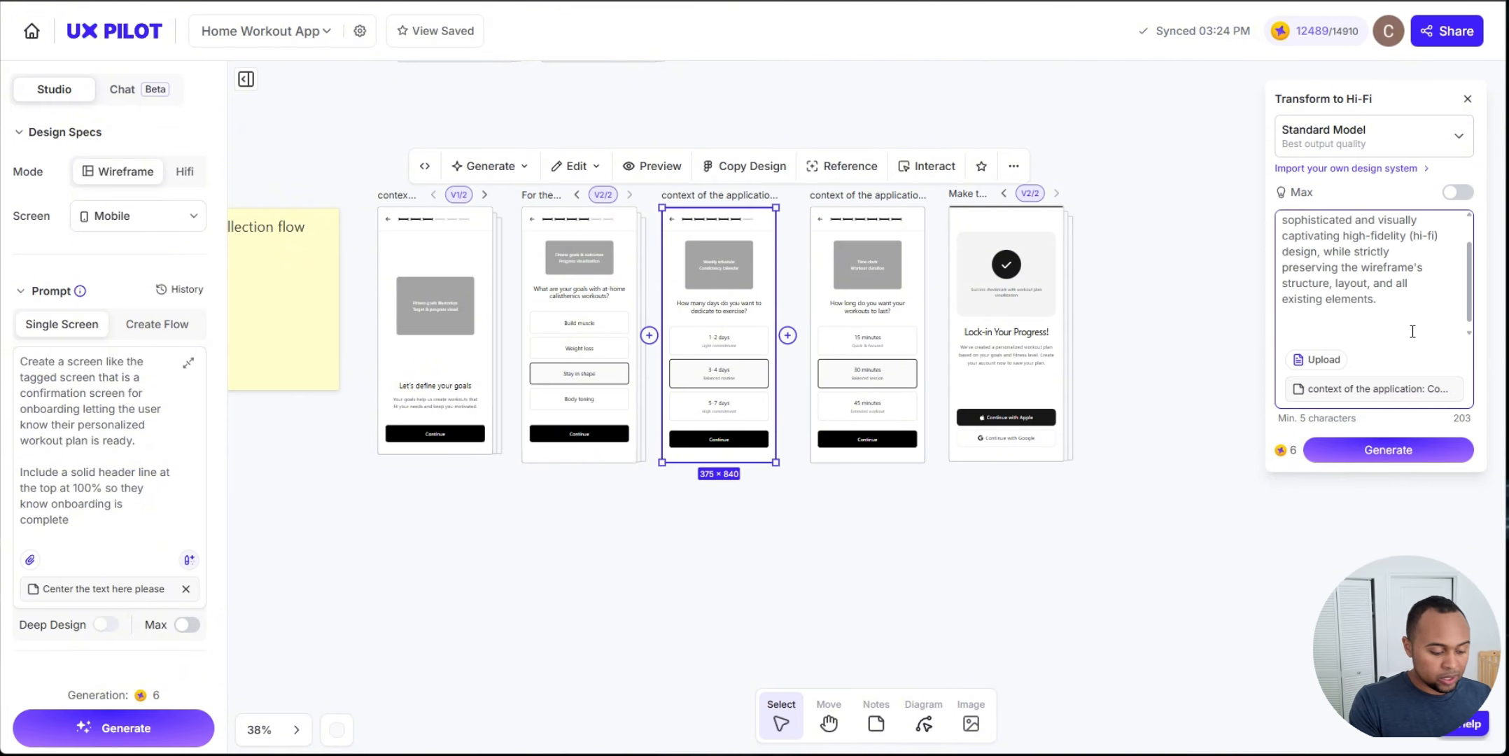
pyautogui.hotkey('ctrl', 'v')
pyautogui.scroll(5, 1410, 280)
pyautogui.scroll(-3, 1407, 252)
pyautogui.scroll(1, 1407, 245)
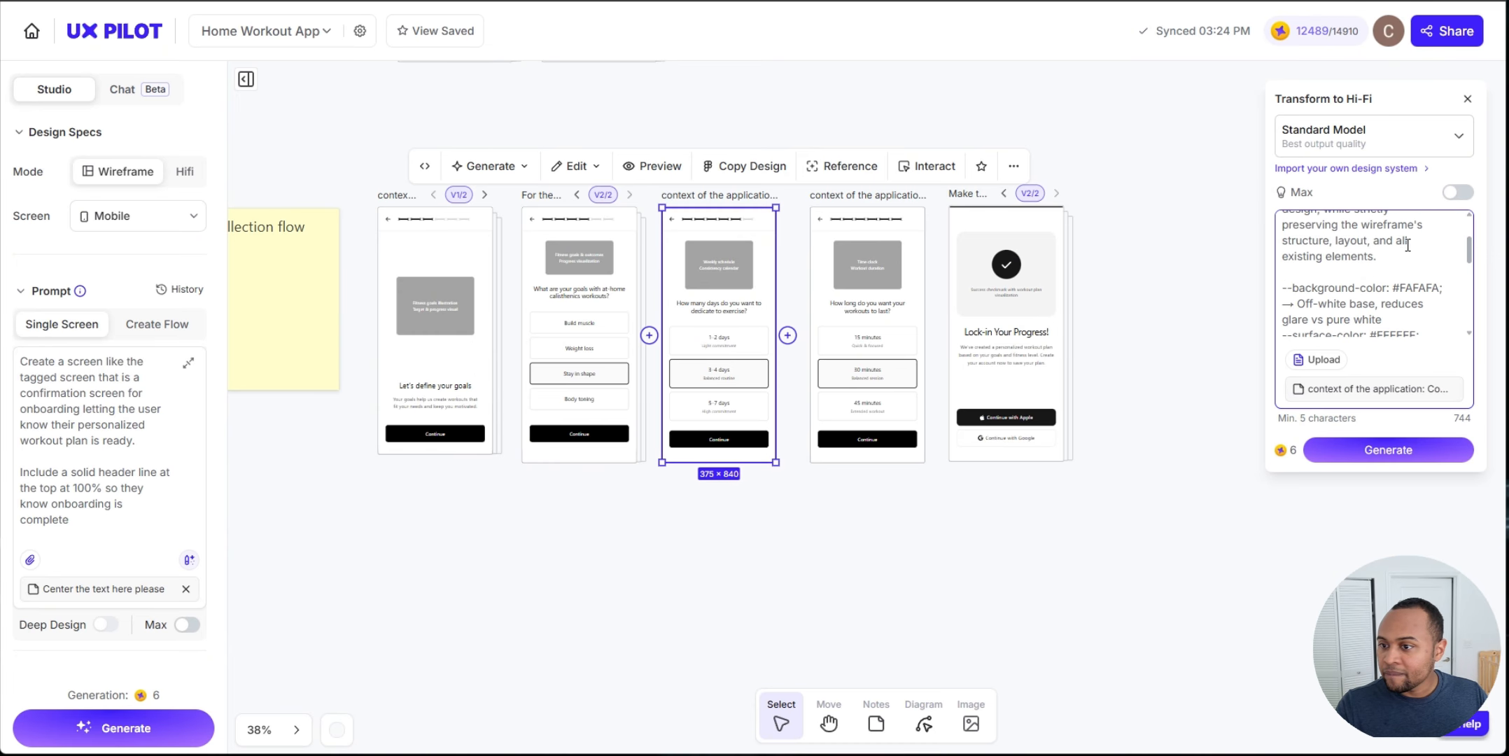
# Step: Add the line "Use these colors:" above the pasted palette and generate the hi-fi screen
pyautogui.click(1406, 255)
pyautogui.press('Return')
pyautogui.press('Return')
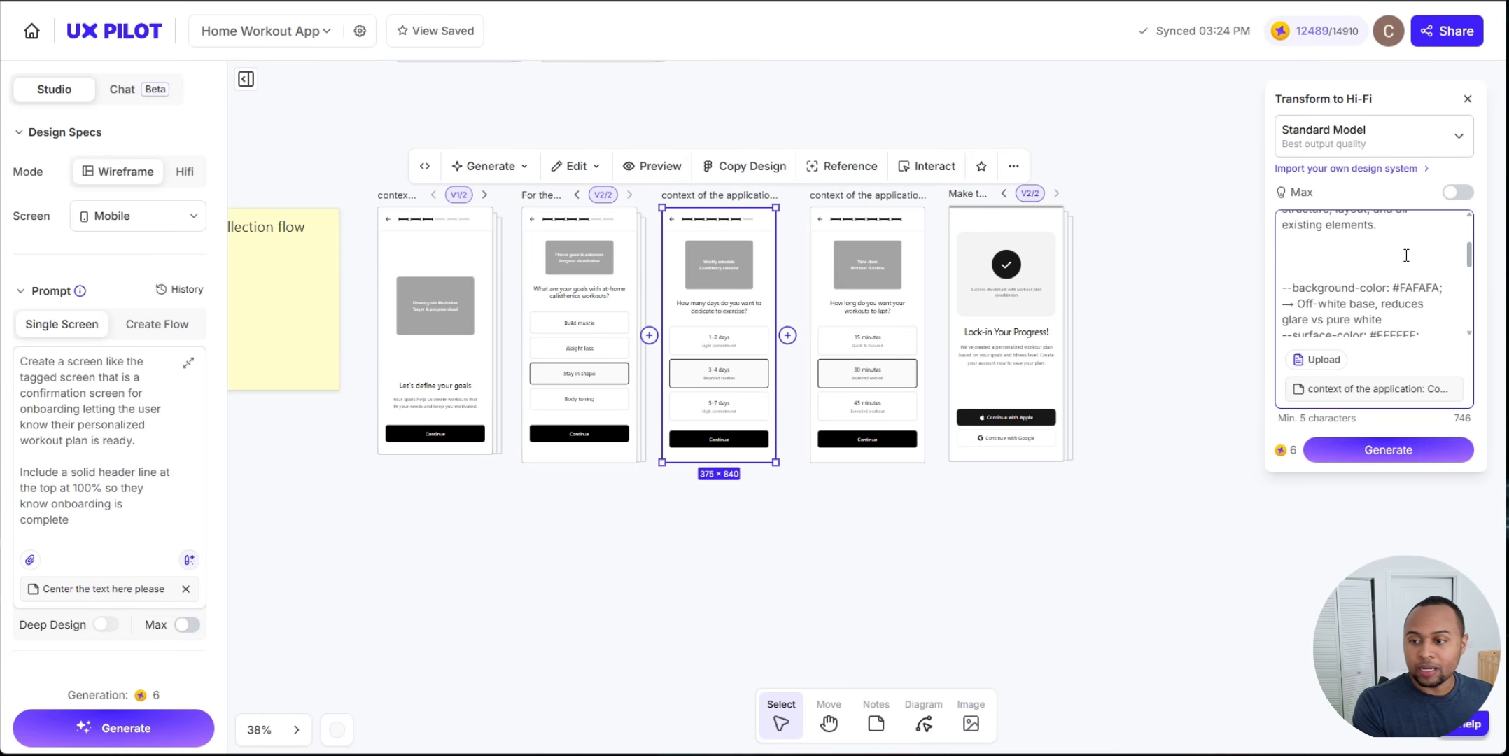
pyautogui.write('Use these c')
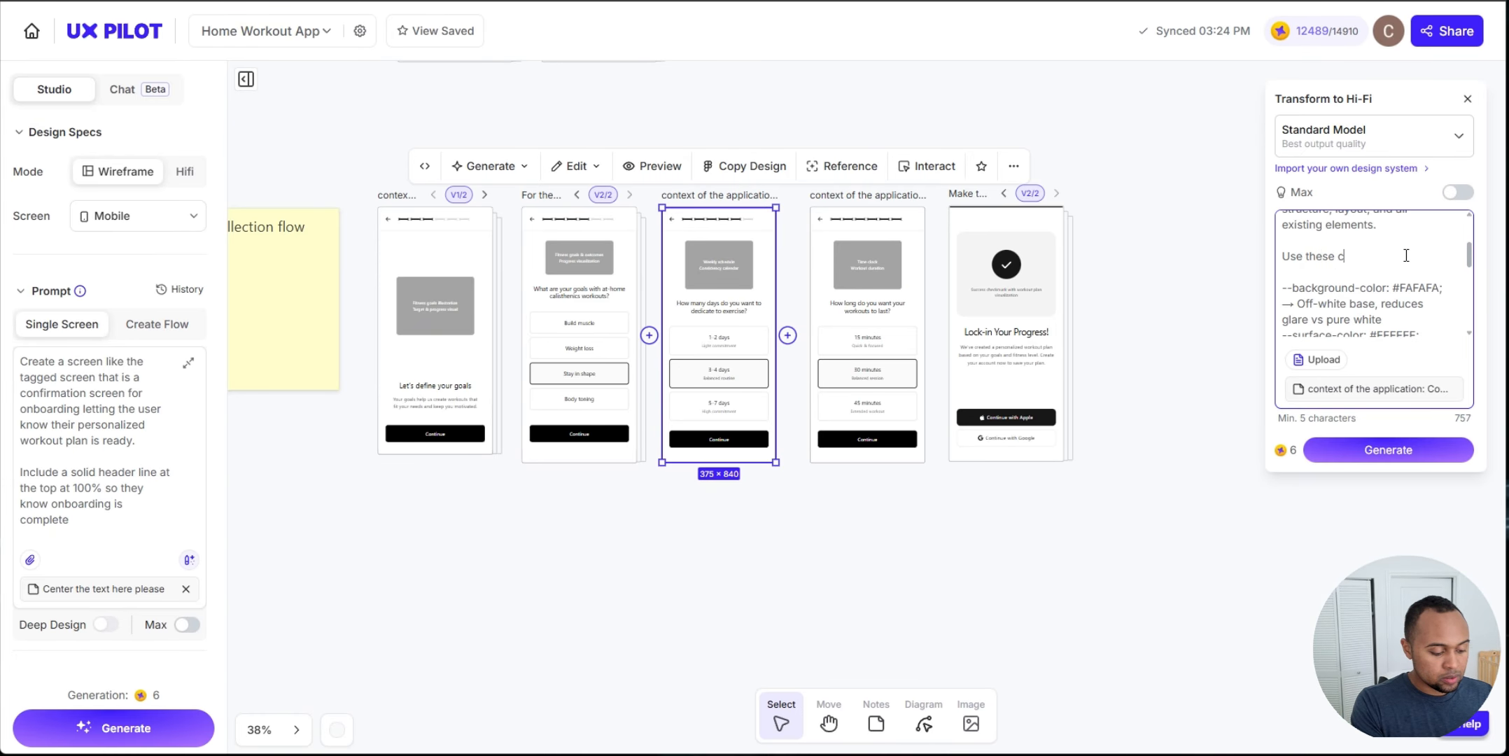
pyautogui.write('olors:')
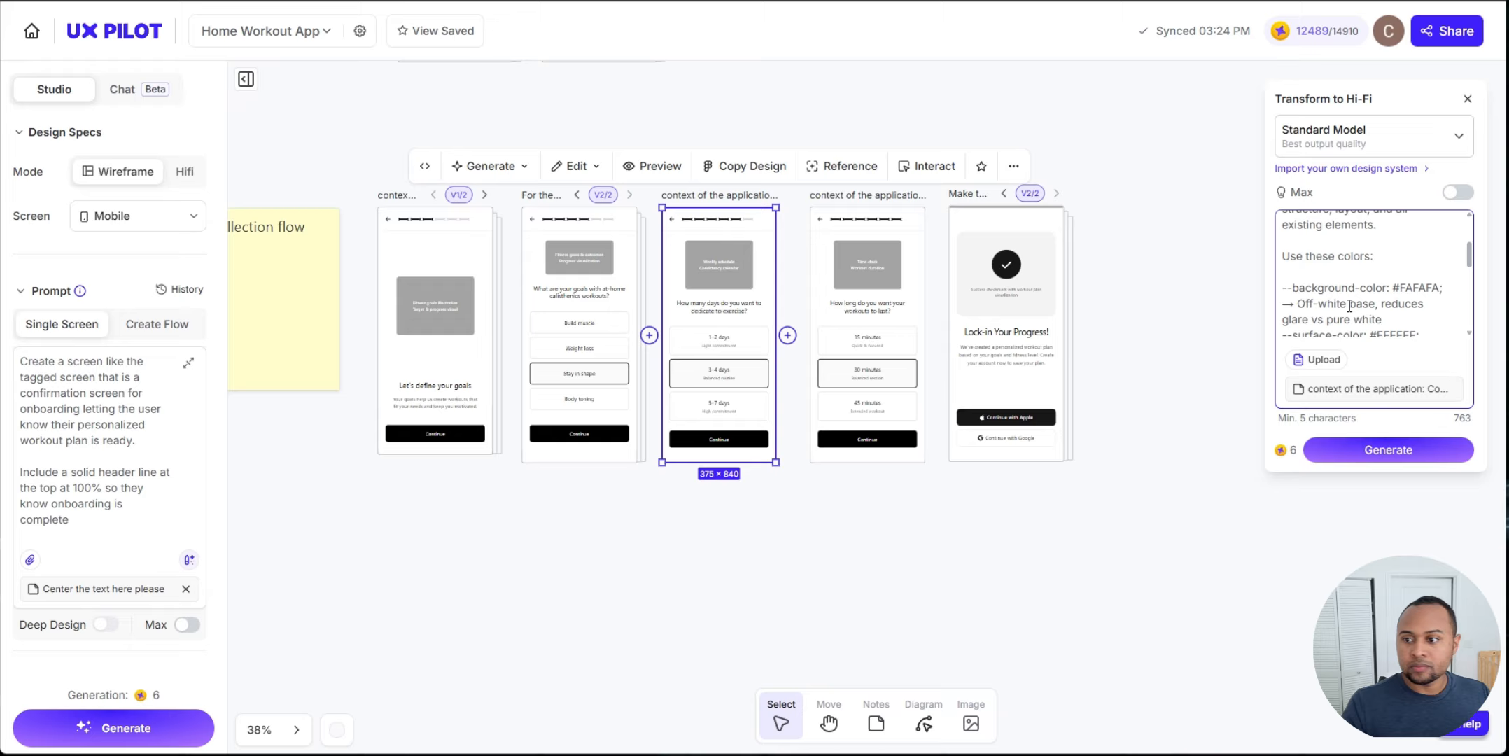
pyautogui.click(1388, 452)
pyautogui.scroll(-2, 801, 310)
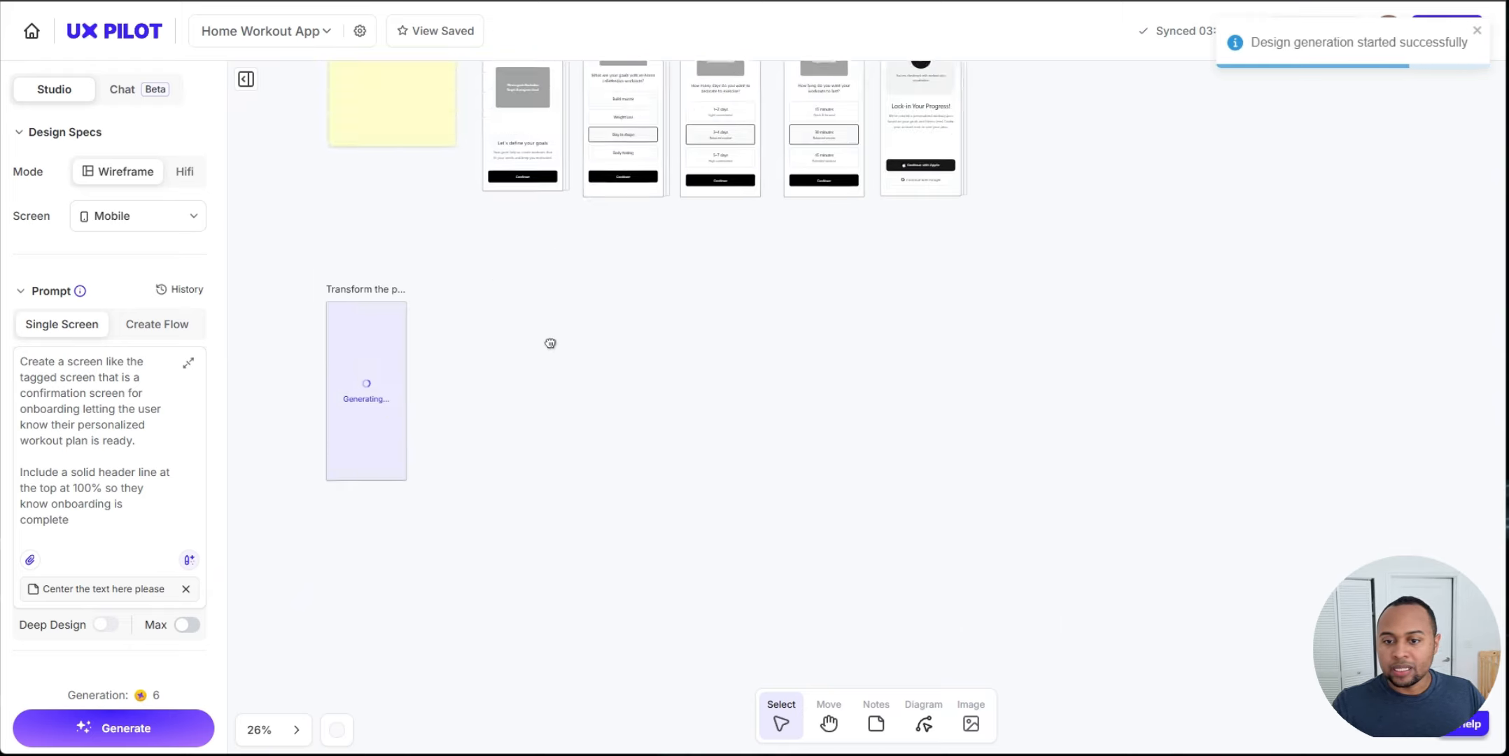
pyautogui.hscroll(2, 549, 340)
pyautogui.moveTo(283, 398); pyautogui.dragTo(633, 348)
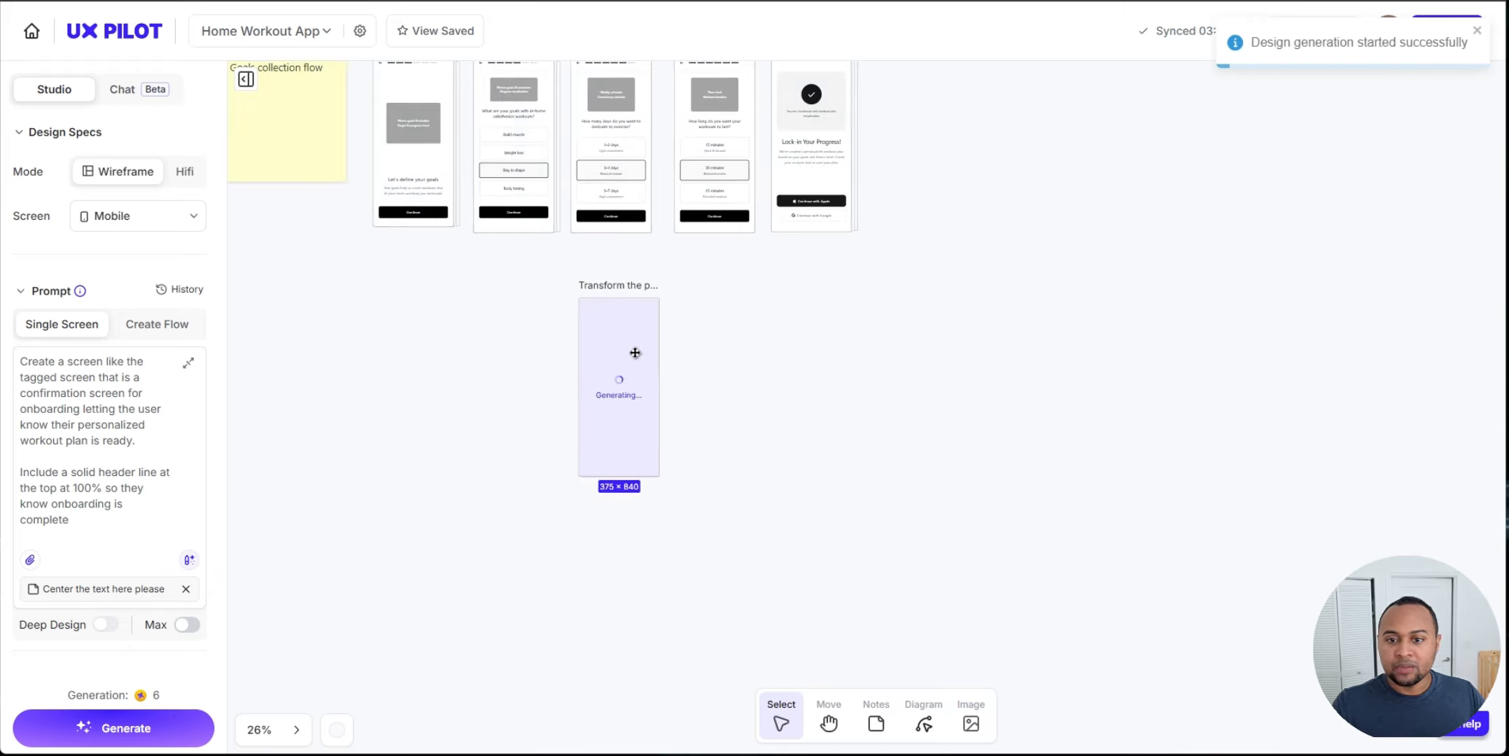
# Step: Inspect the newly generated hi-fi exercise-days screen on the canvas
pyautogui.click(533, 338)
pyautogui.scroll(1, 539, 385)
pyautogui.hscroll(-1, 553, 392)
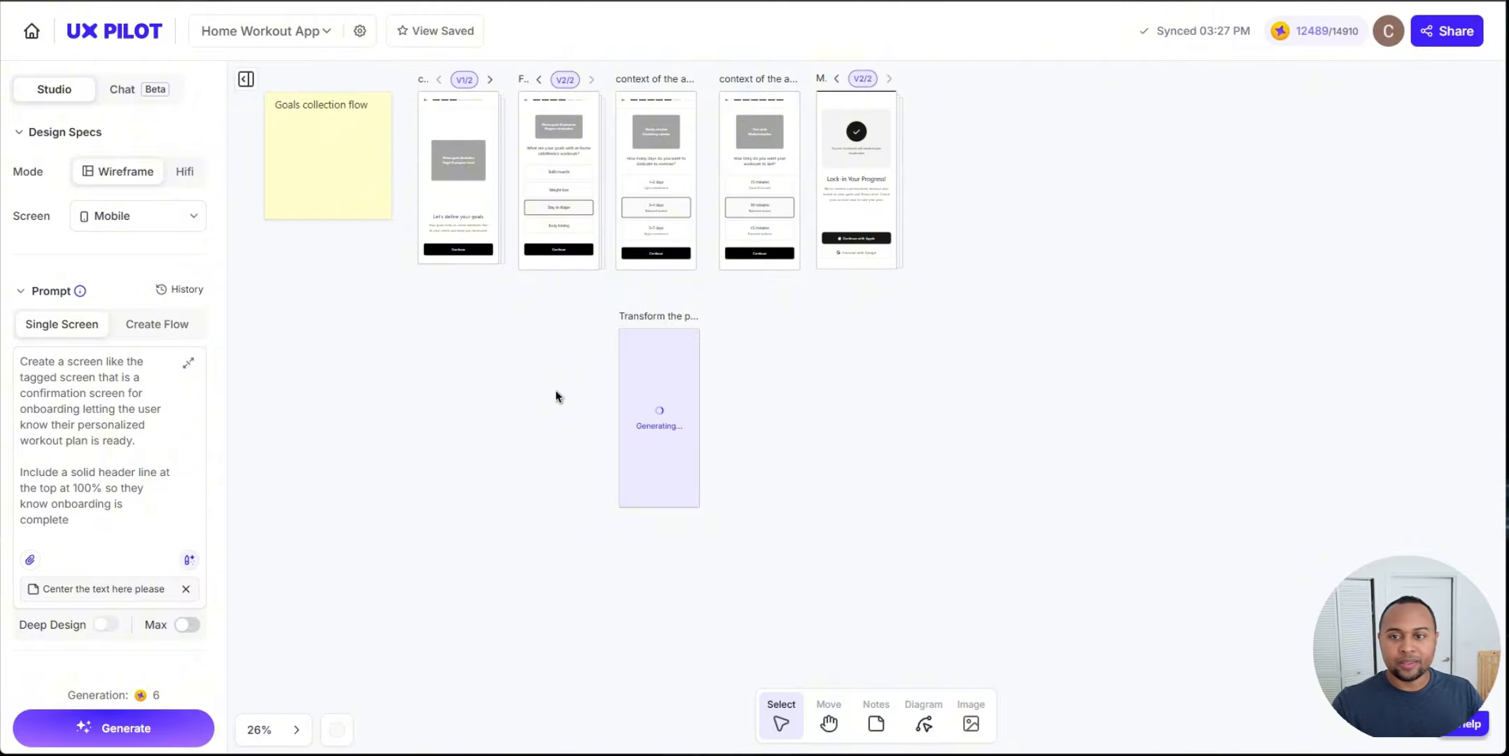
pyautogui.scroll(6, 665, 418)
pyautogui.moveTo(876, 502); pyautogui.dragTo(826, 322)
pyautogui.click(648, 426)
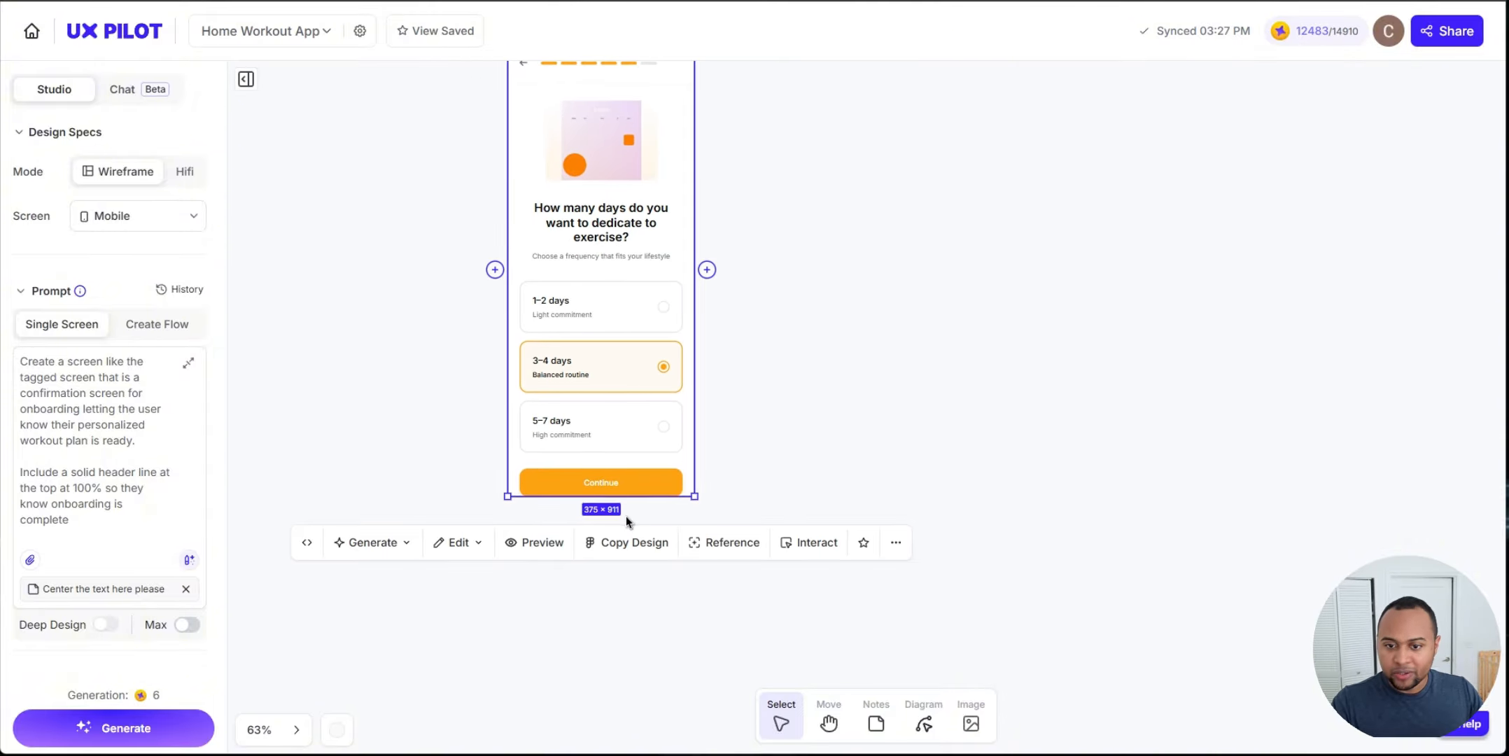
pyautogui.moveTo(630, 499); pyautogui.dragTo(630, 533)
pyautogui.click(877, 328)
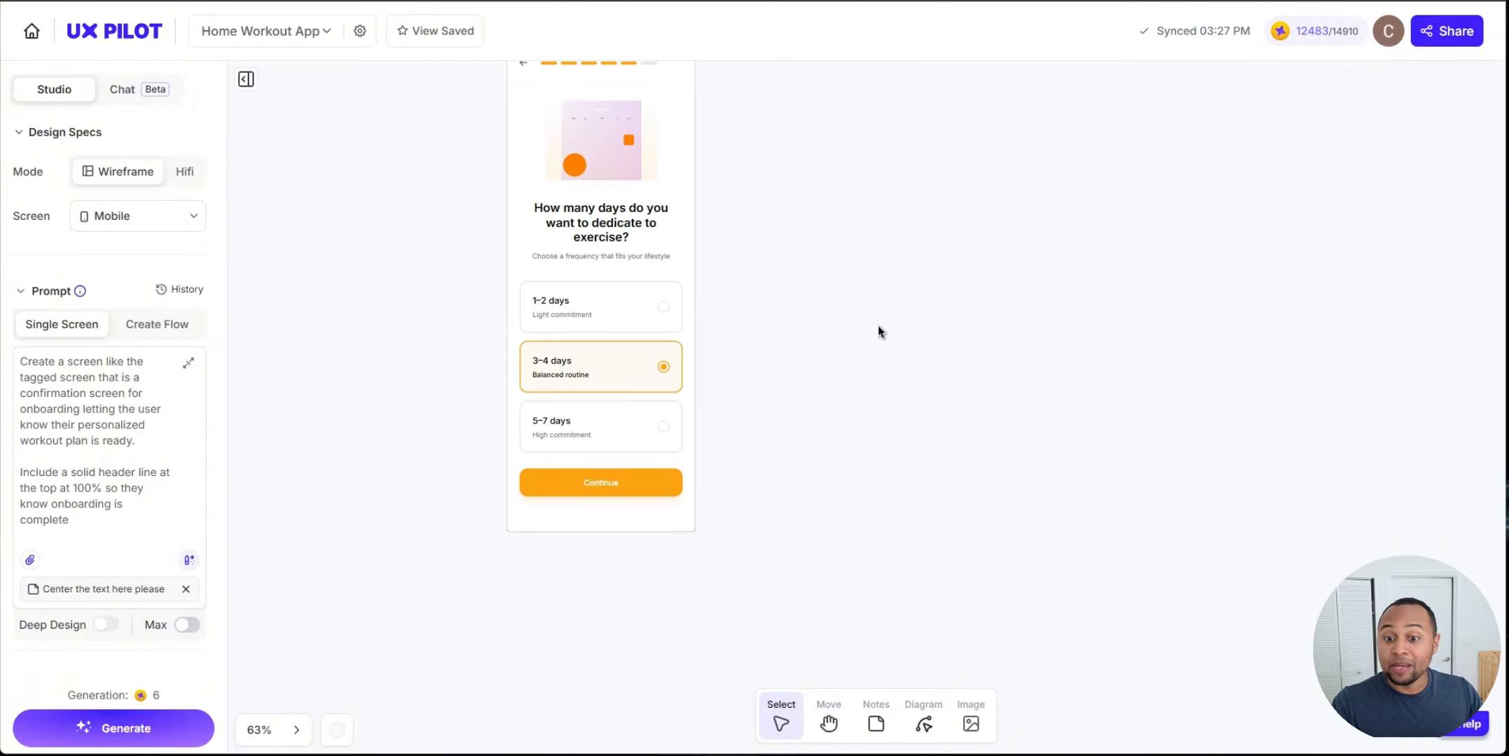
pyautogui.moveTo(798, 249); pyautogui.dragTo(839, 326)
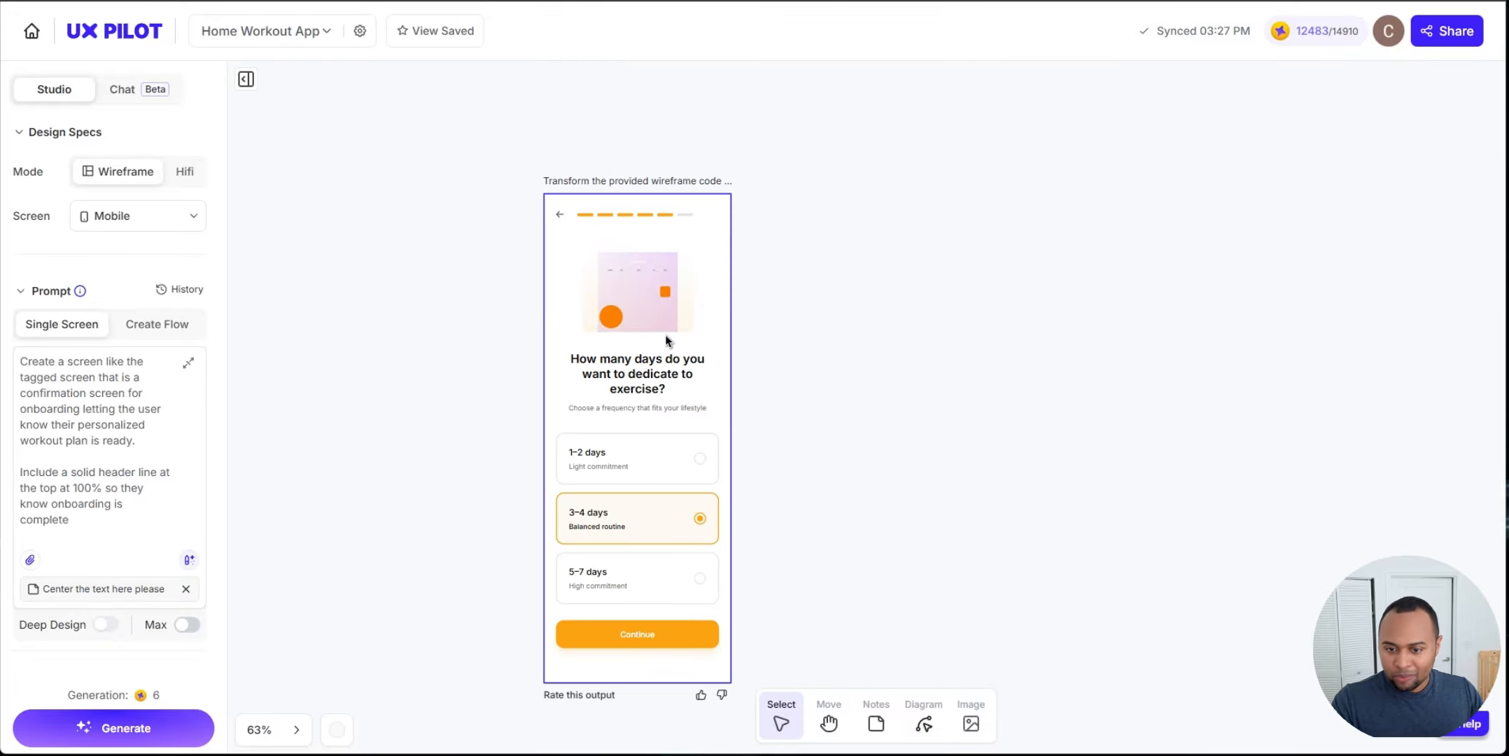
pyautogui.scroll(3, 658, 349)
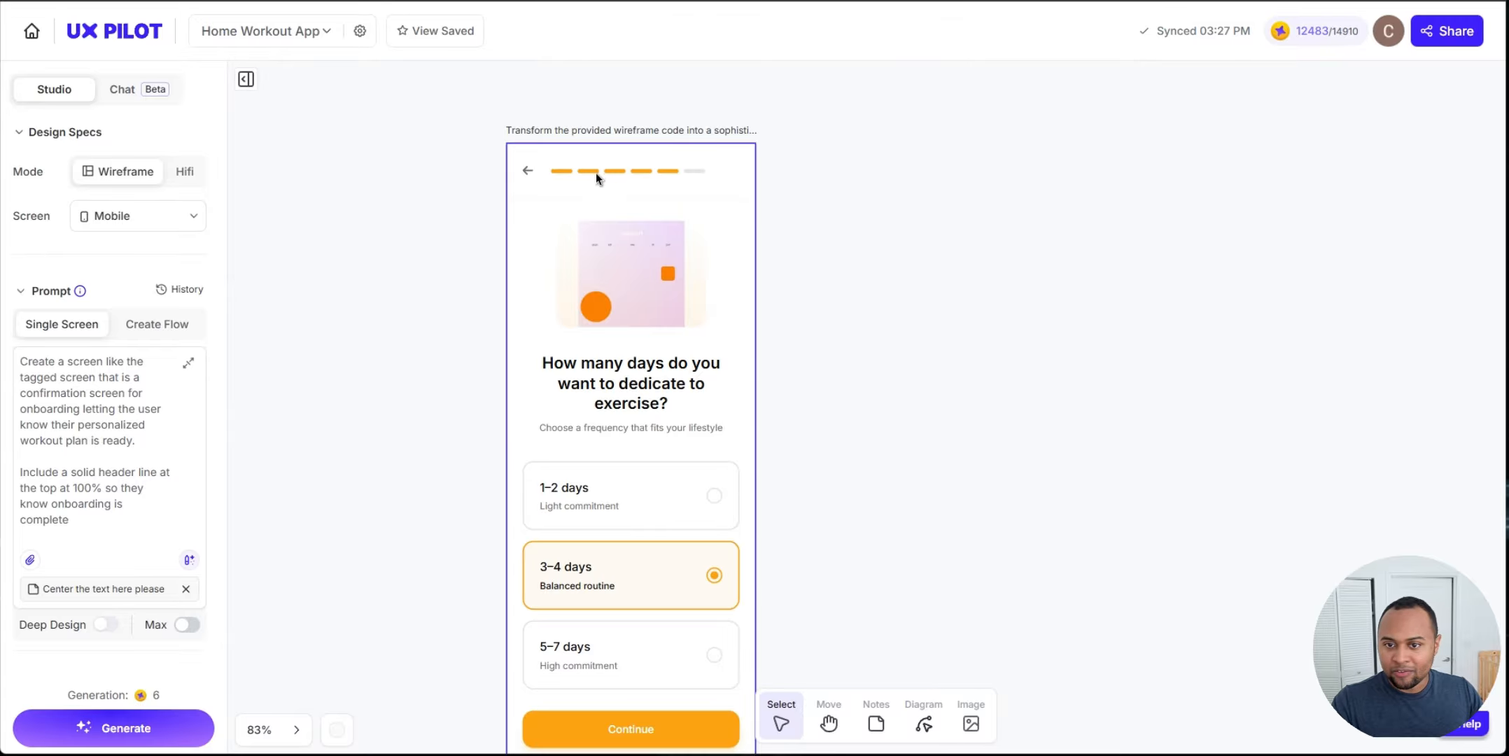
pyautogui.scroll(-3, 615, 488)
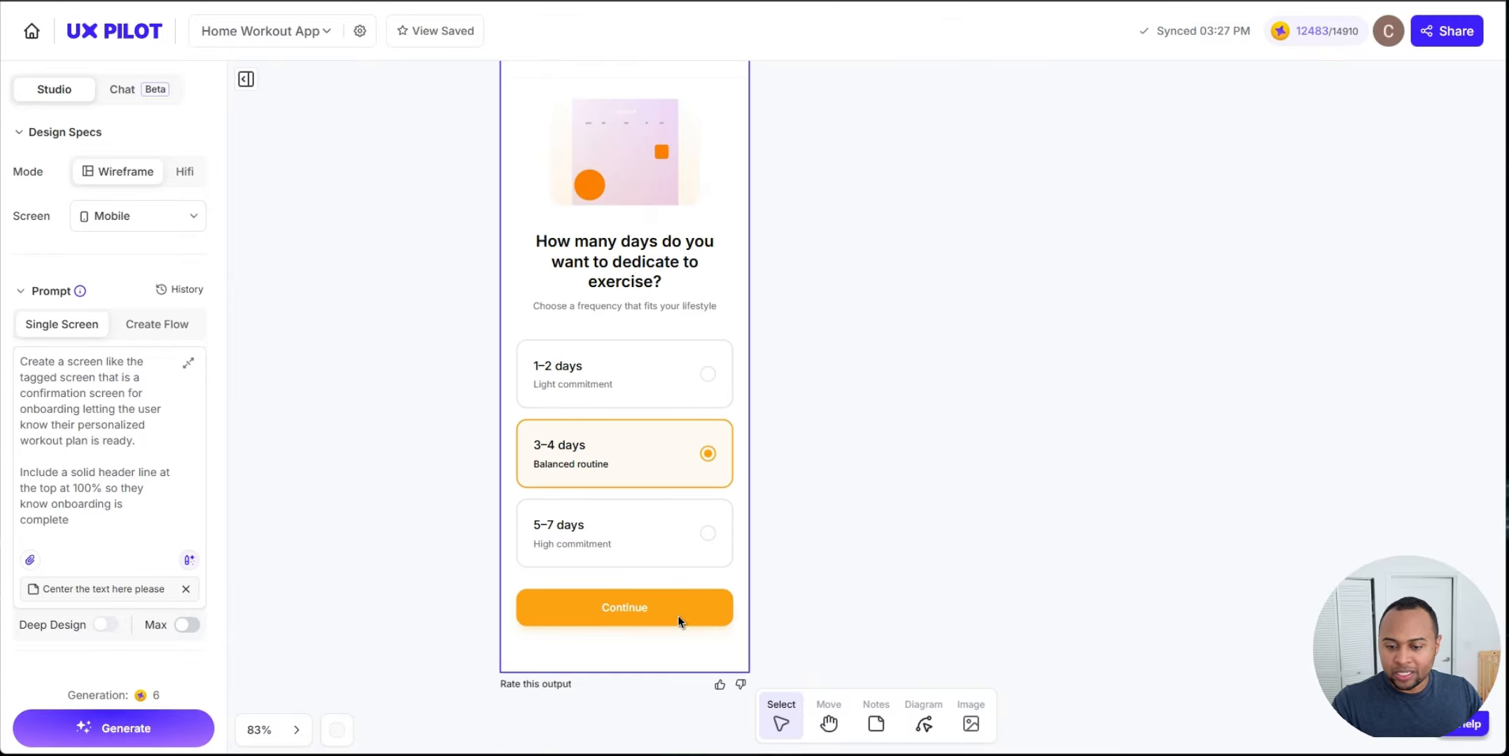
pyautogui.scroll(-2, 852, 406)
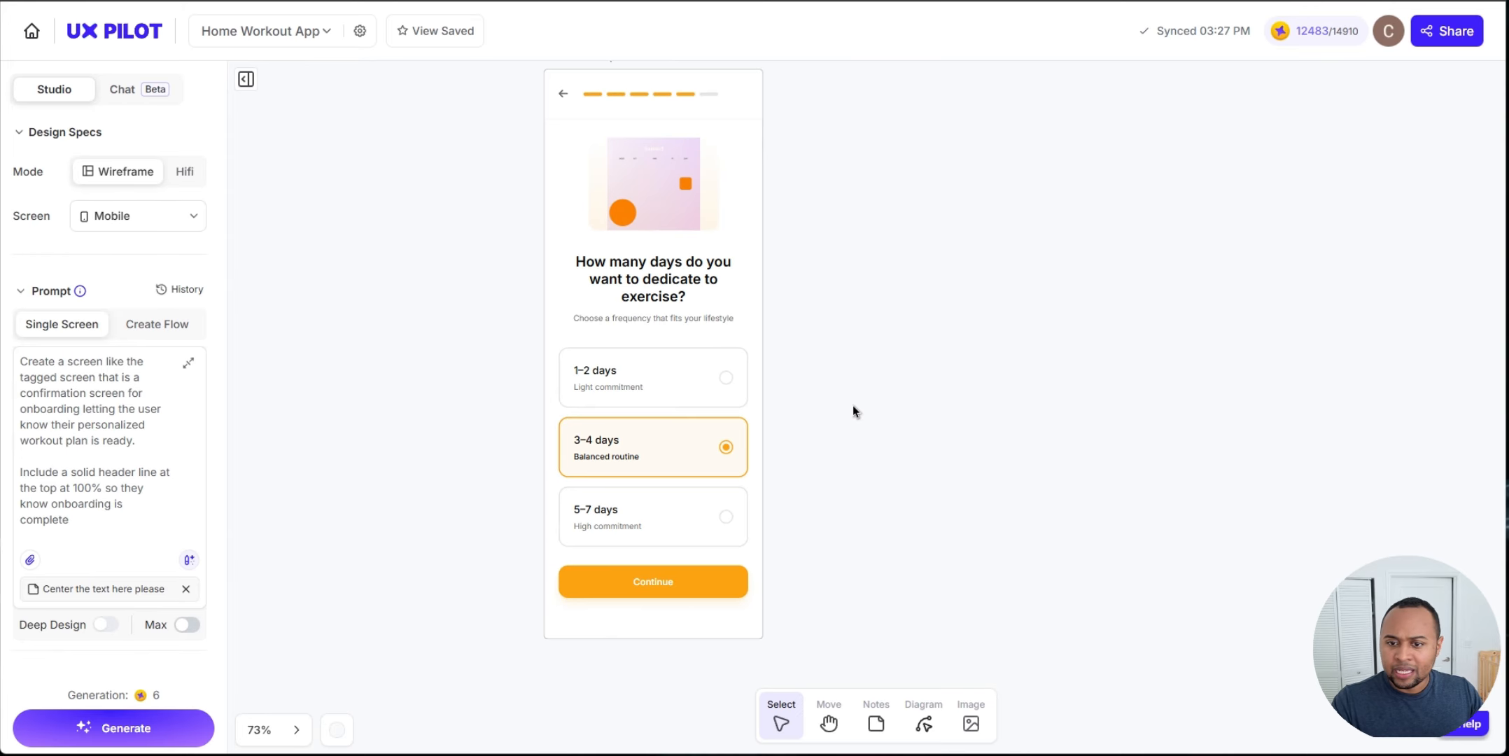
pyautogui.scroll(2, 853, 405)
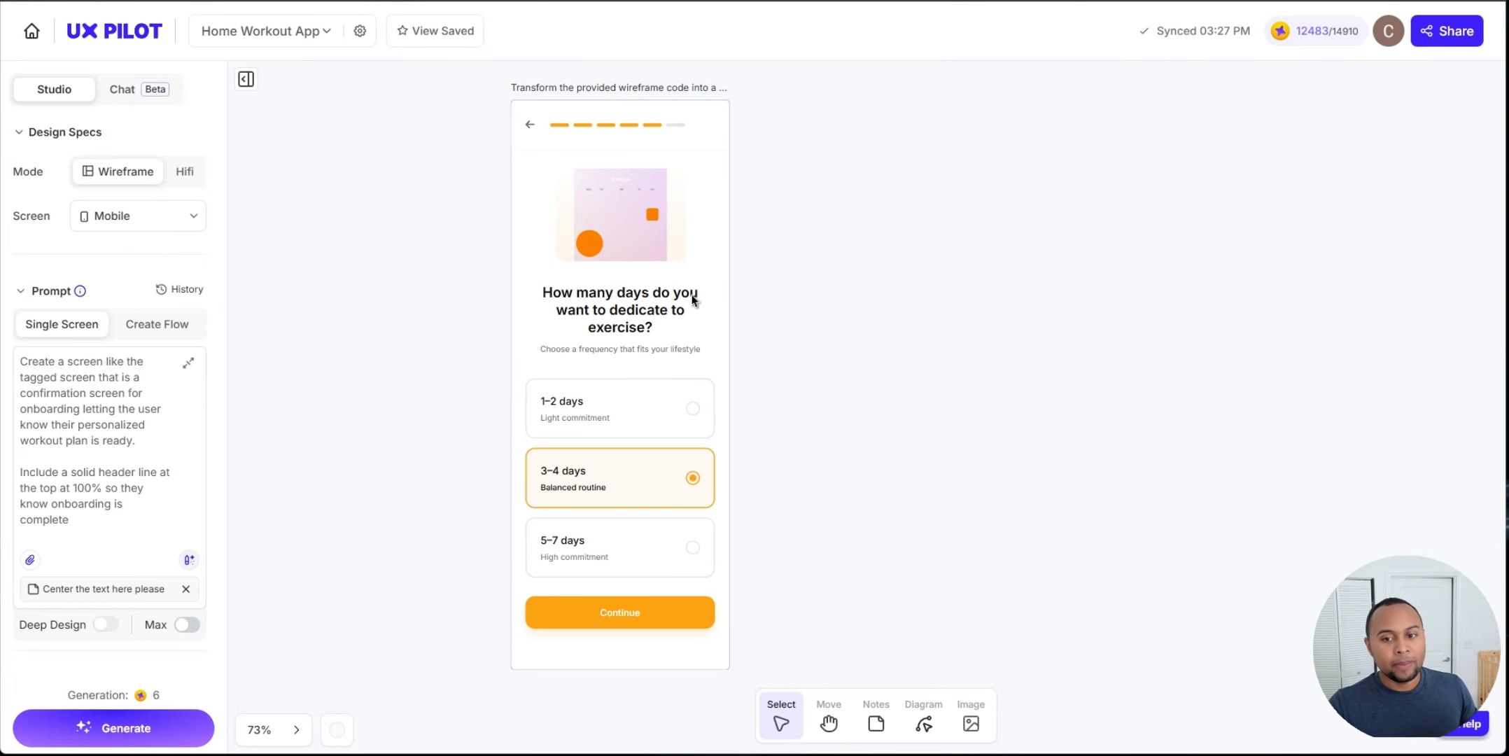
# Step: Select the hi-fi exercise-days screen and open its source code
pyautogui.click(651, 301)
pyautogui.moveTo(413, 255); pyautogui.dragTo(475, 290)
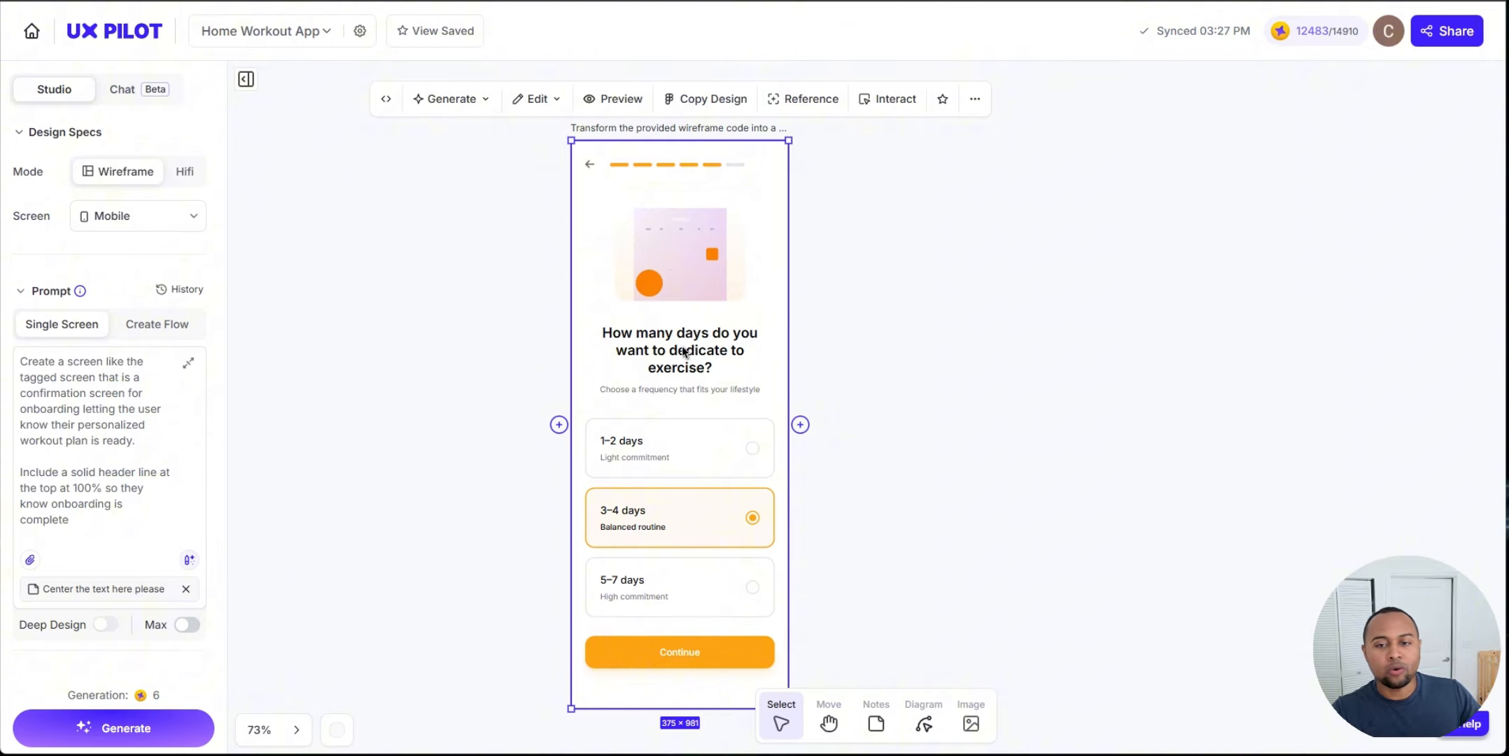
pyautogui.click(386, 98)
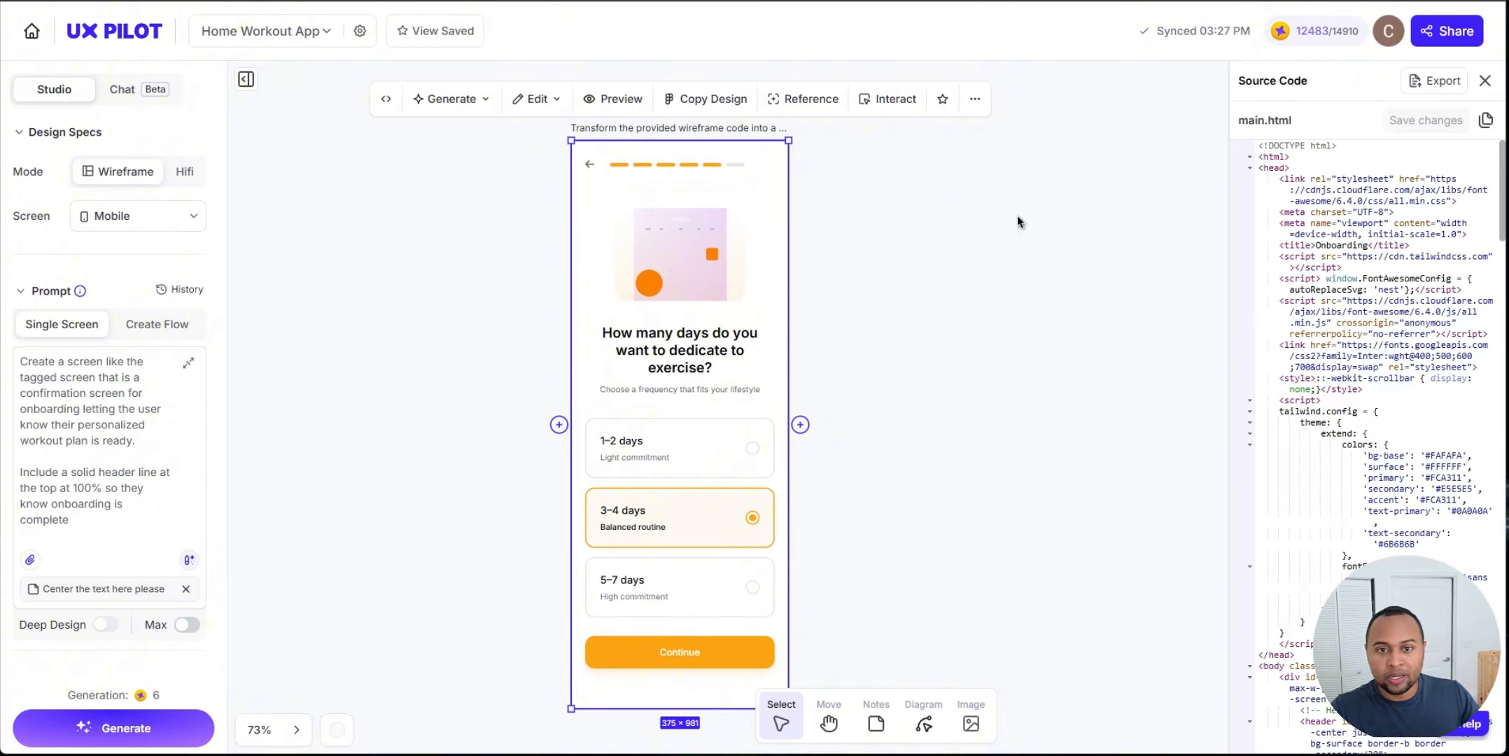
pyautogui.scroll(-3, 1432, 369)
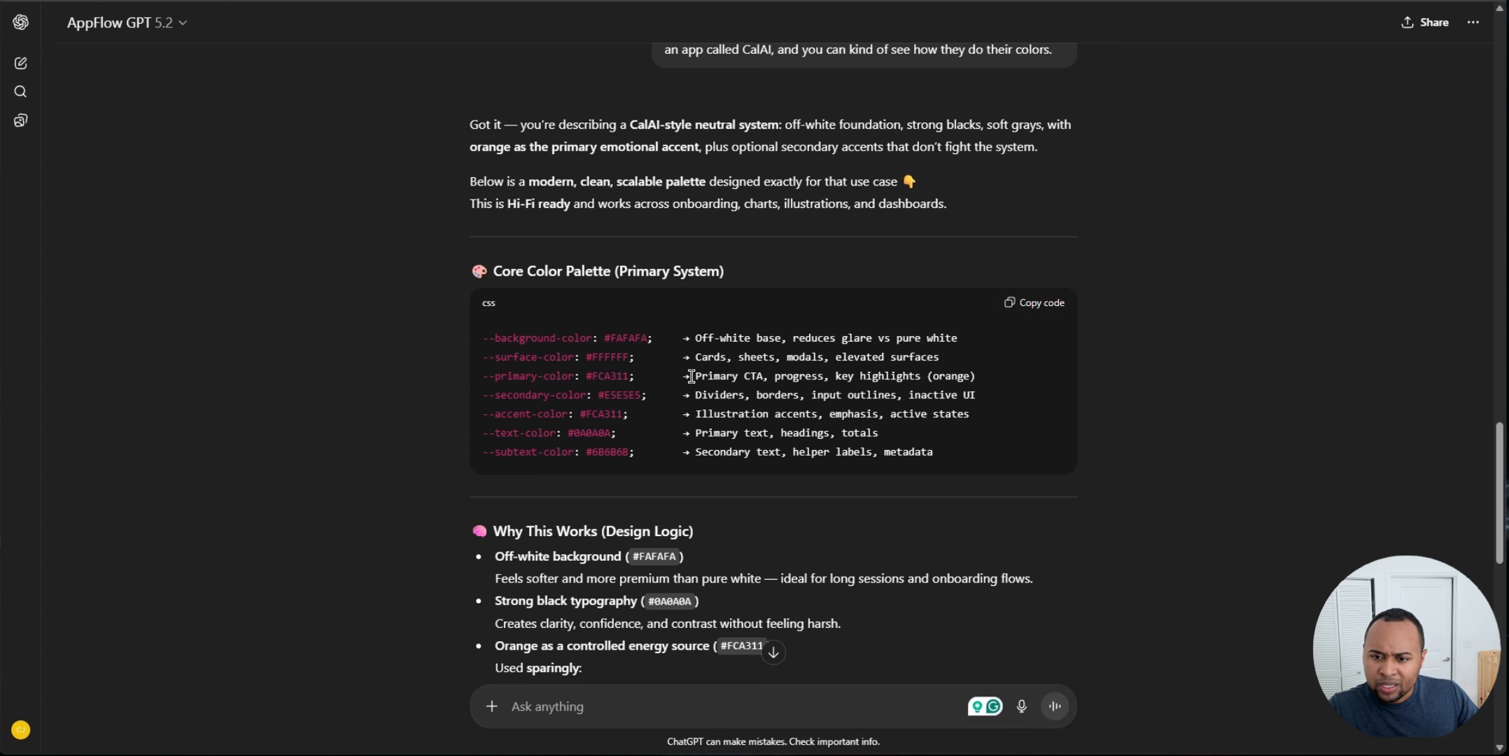
# Step: Copy the primary color hex FCA311 from the AppFlow GPT palette via the Coolors Black & Gold Elegance swatch
pyautogui.moveTo(1006, 387); pyautogui.dragTo(476, 379)
pyautogui.click(605, 376)
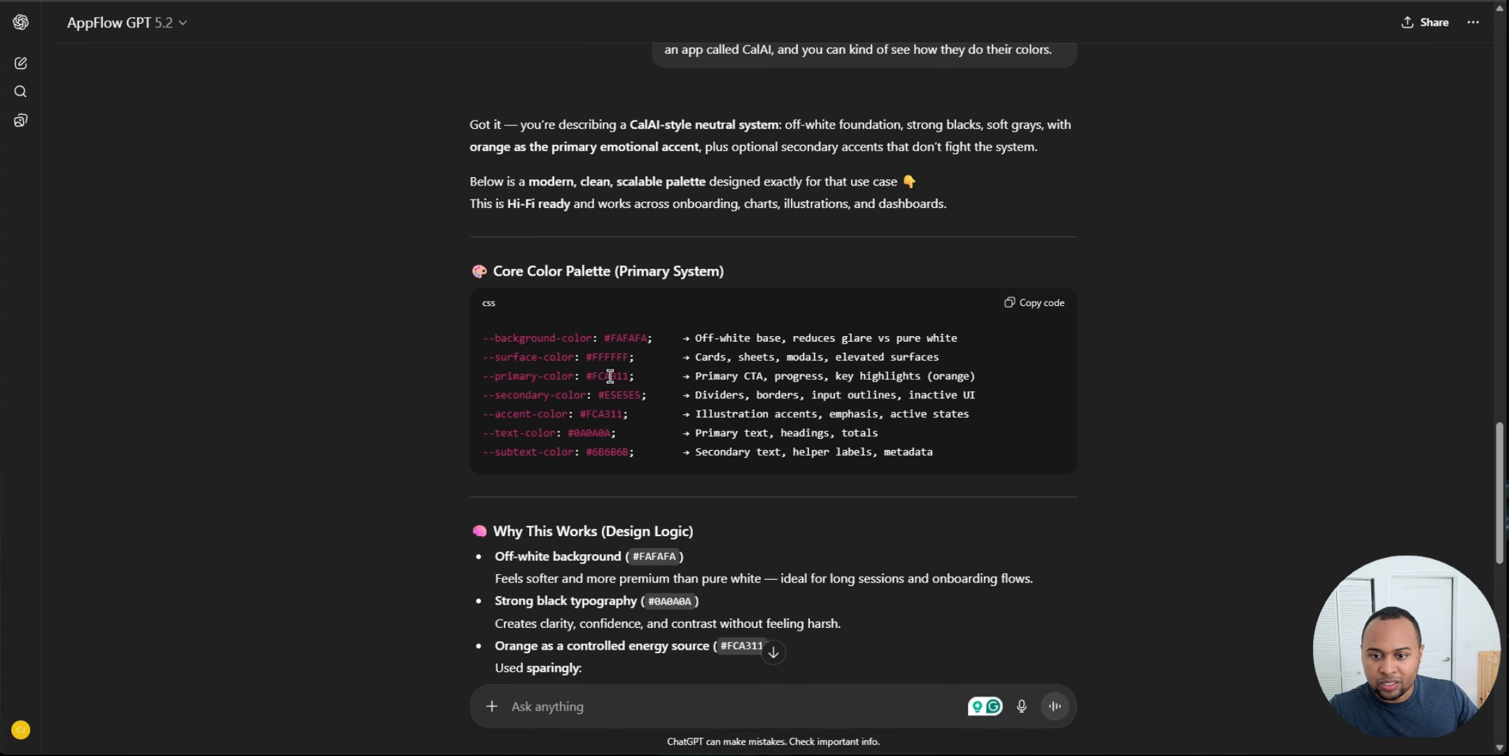
pyautogui.doubleClick(610, 377)
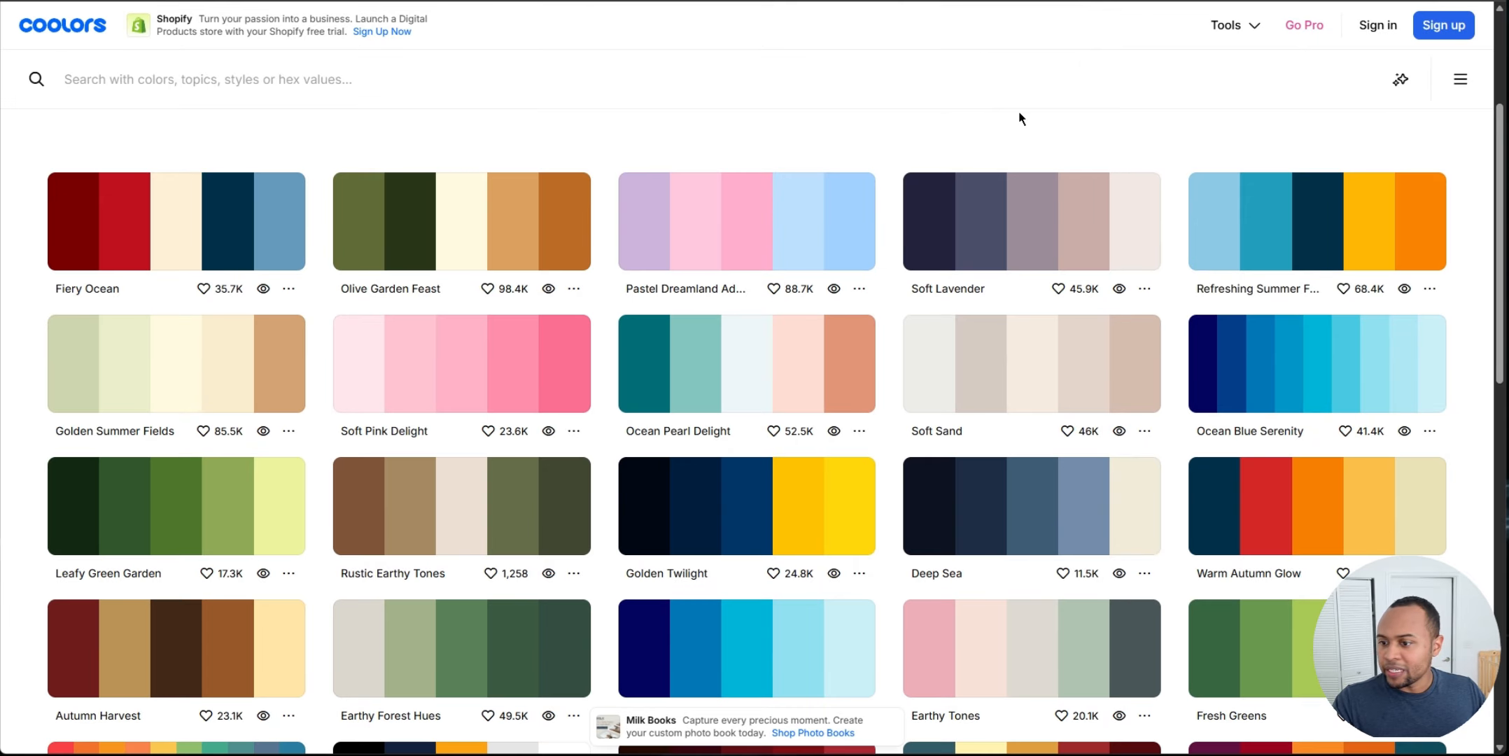
pyautogui.scroll(-8, 1021, 118)
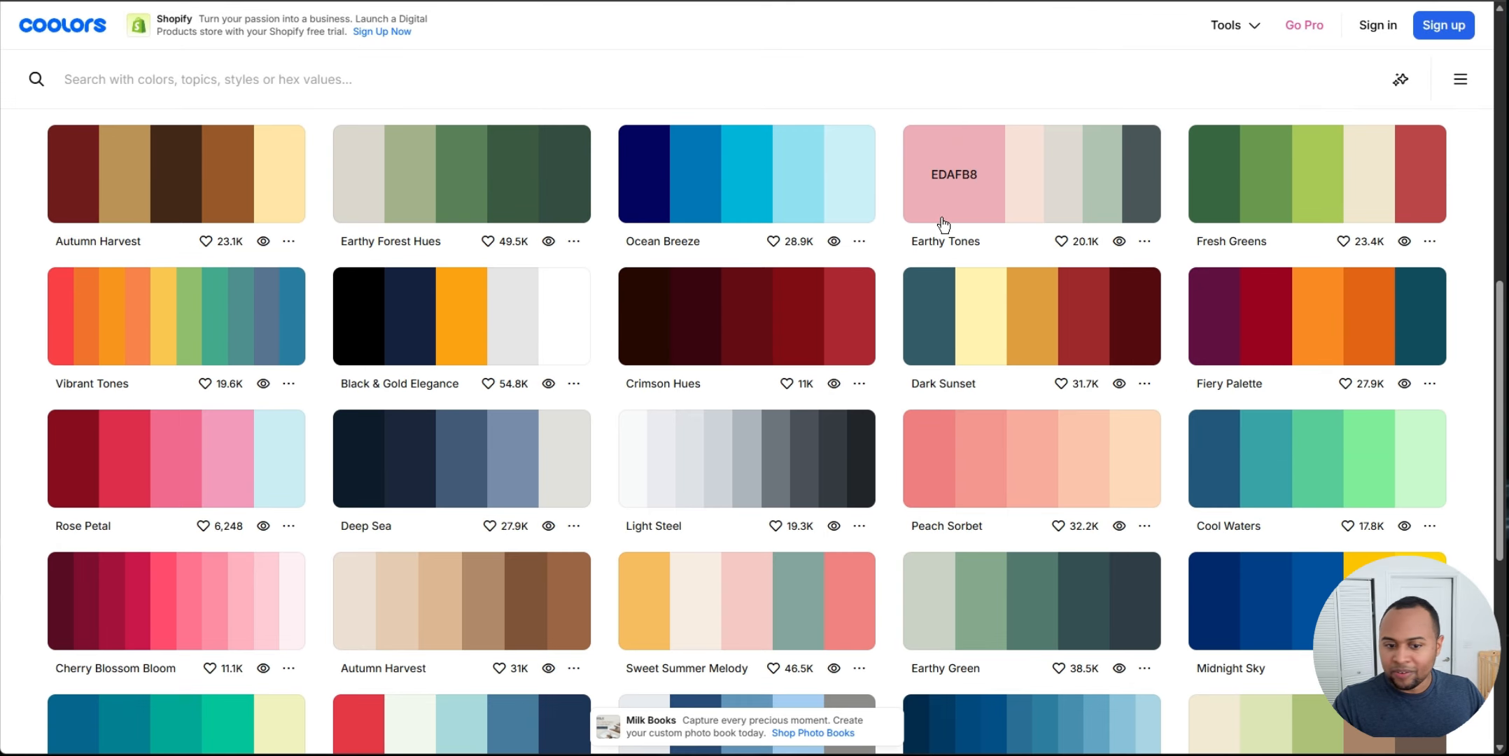
pyautogui.click(448, 322)
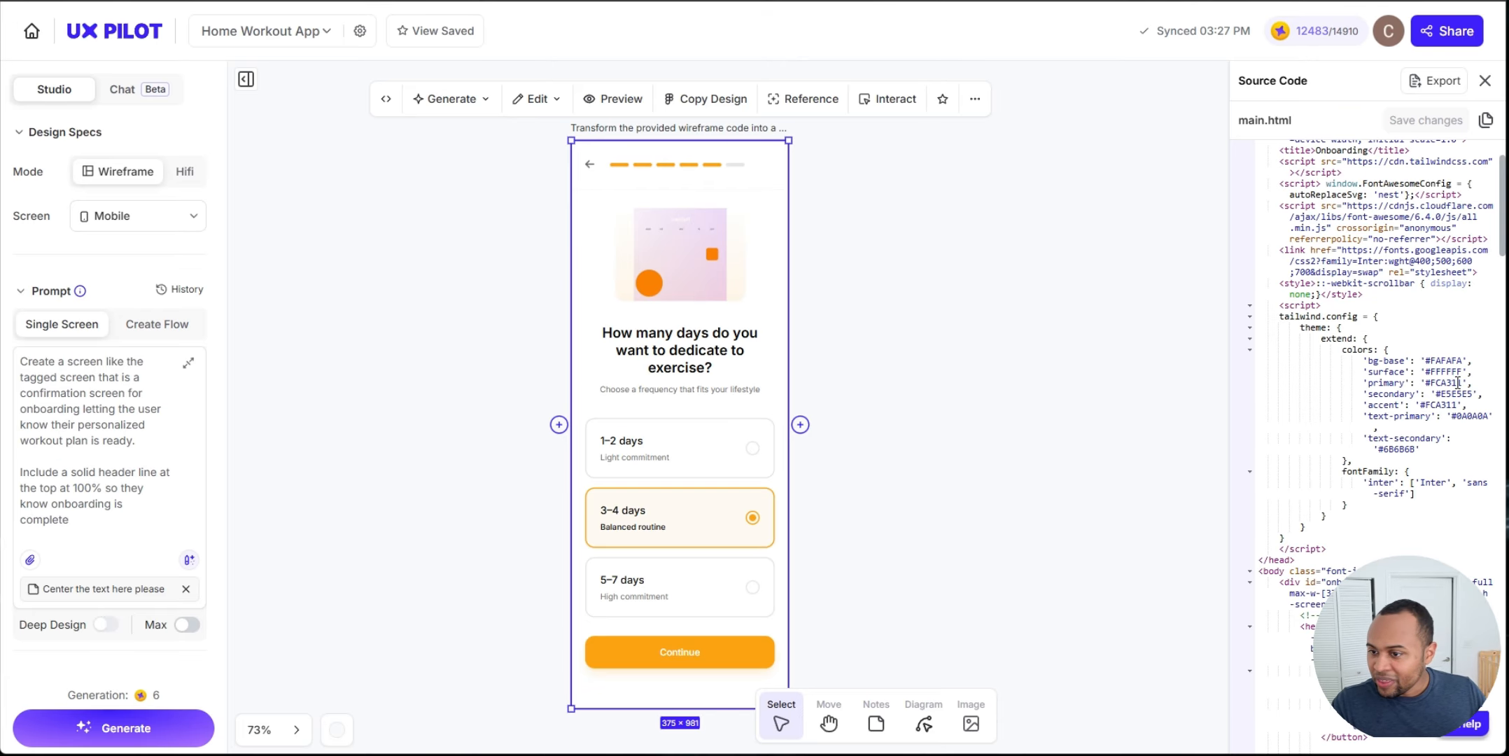
# Step: Replace the primary color value in the Tailwind config with the copied FCA311 hex
pyautogui.click(1442, 374)
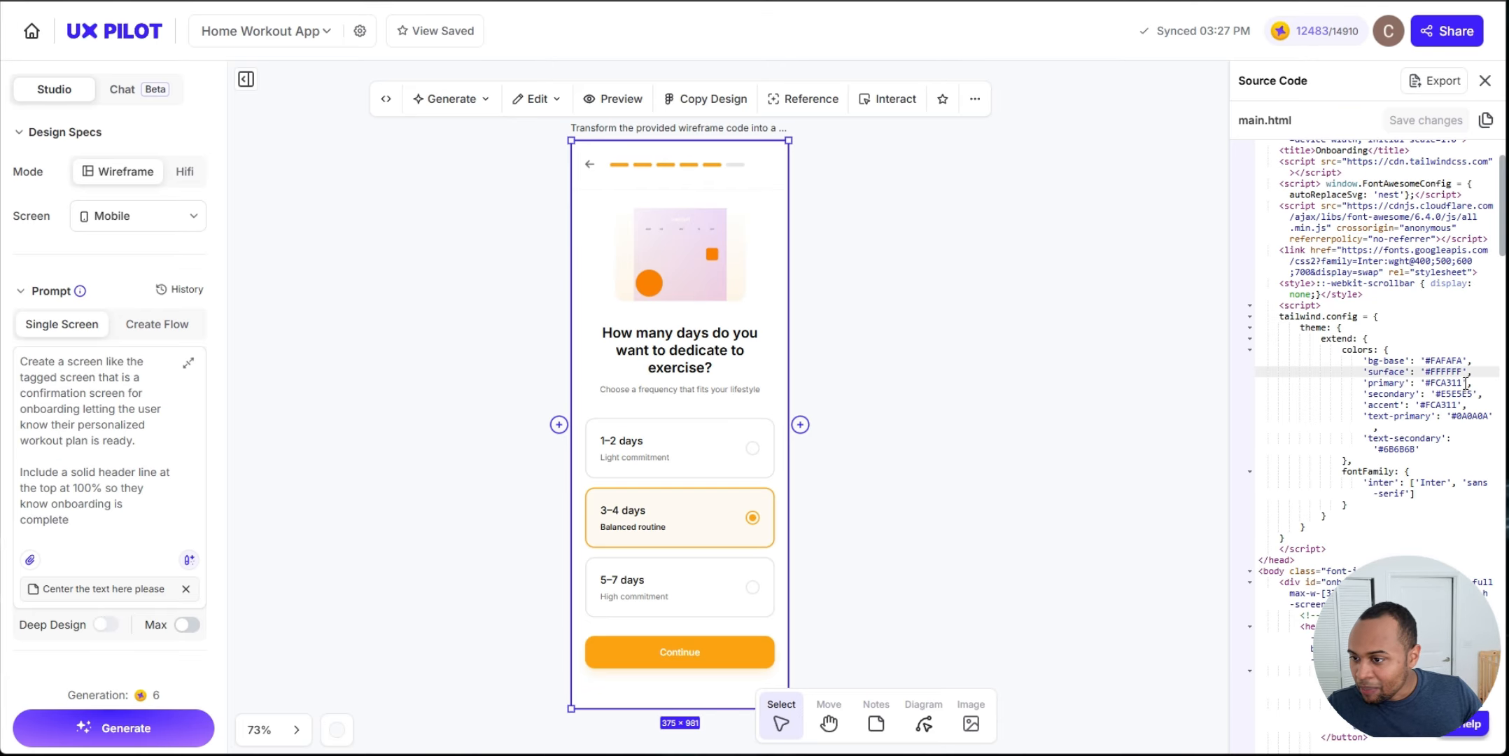
pyautogui.doubleClick(1448, 383)
pyautogui.press('BackSpace')
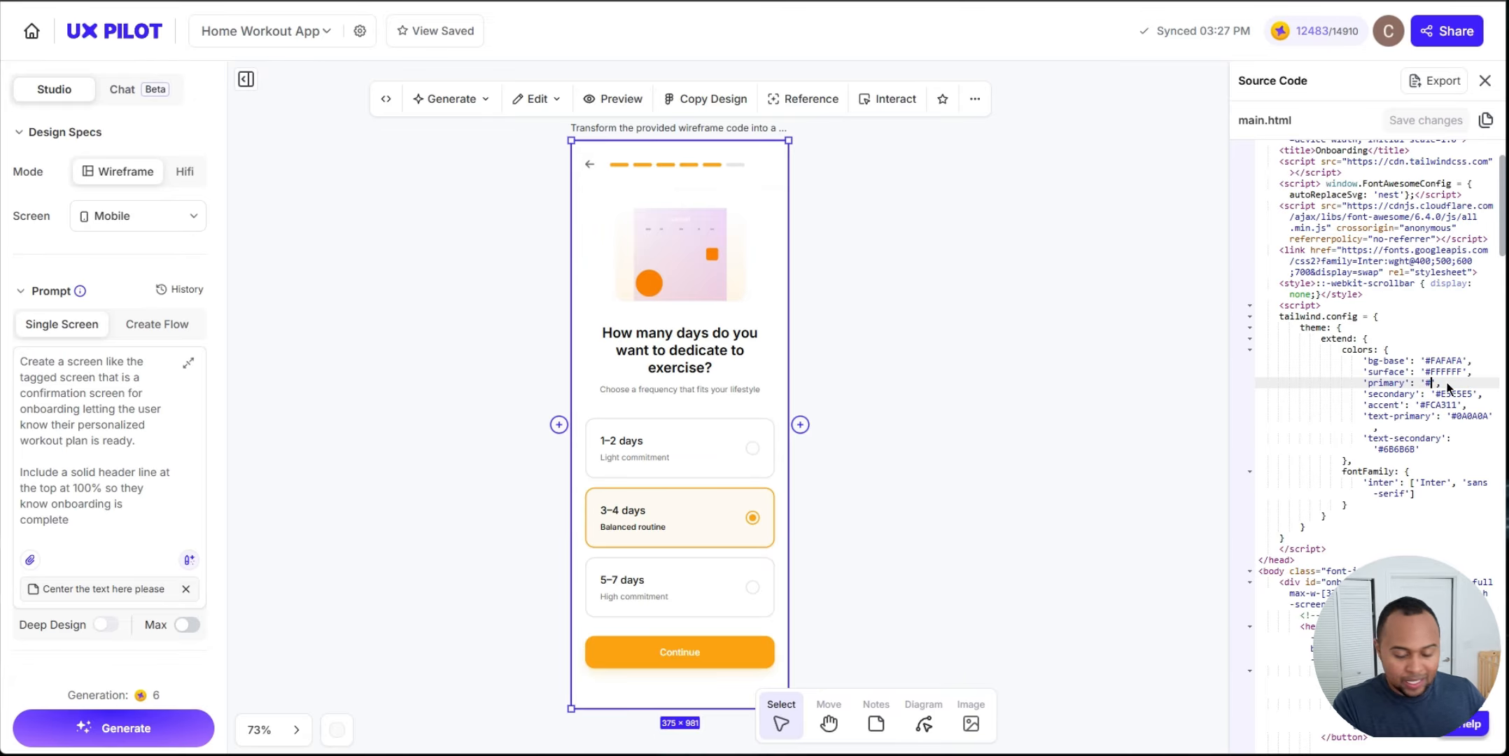
pyautogui.hotkey('ctrl', 'v')
pyautogui.click(1443, 385)
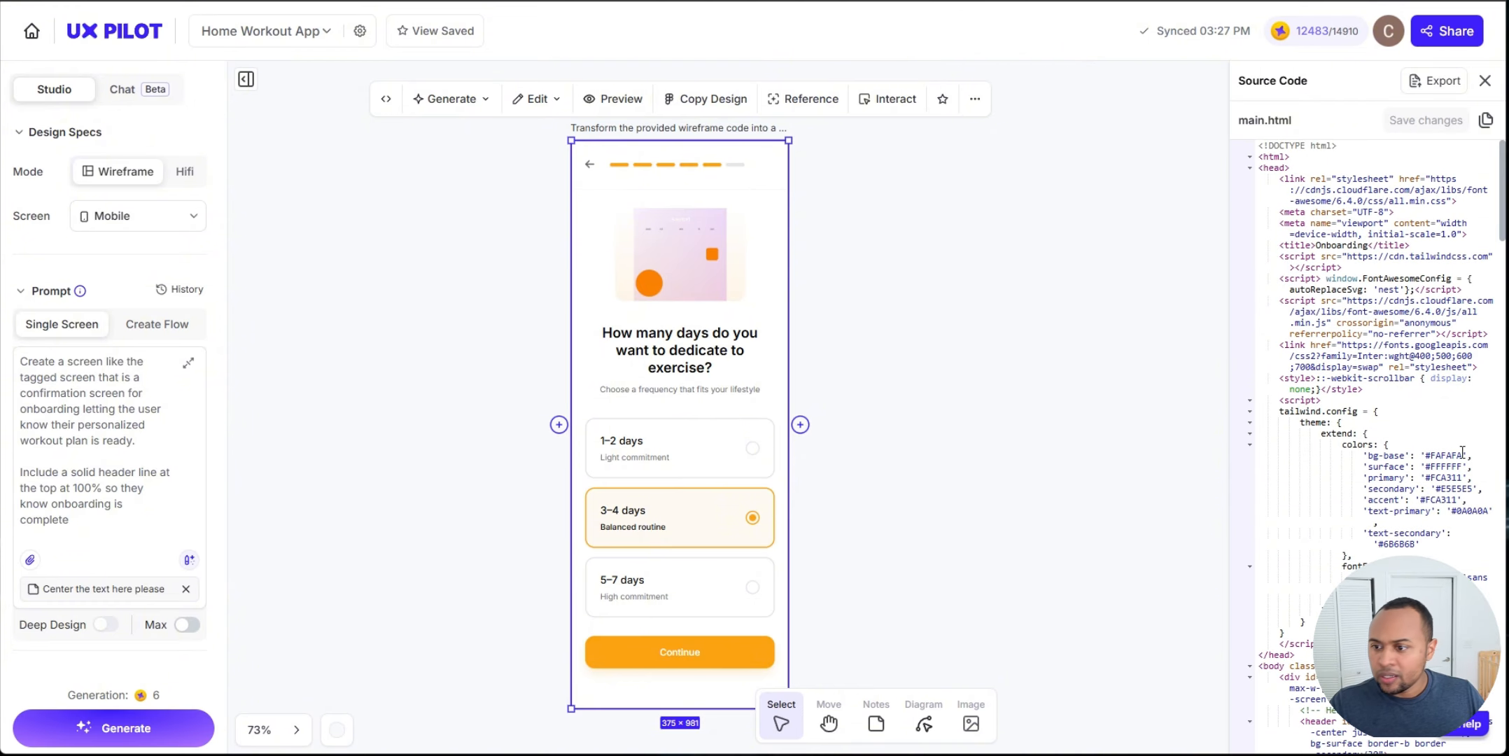
# Step: Experiment with the primary color value in the Tailwind config, trying #000, #fca311 and finally #00296b
pyautogui.scroll(-1, 1468, 396)
pyautogui.click(1458, 430)
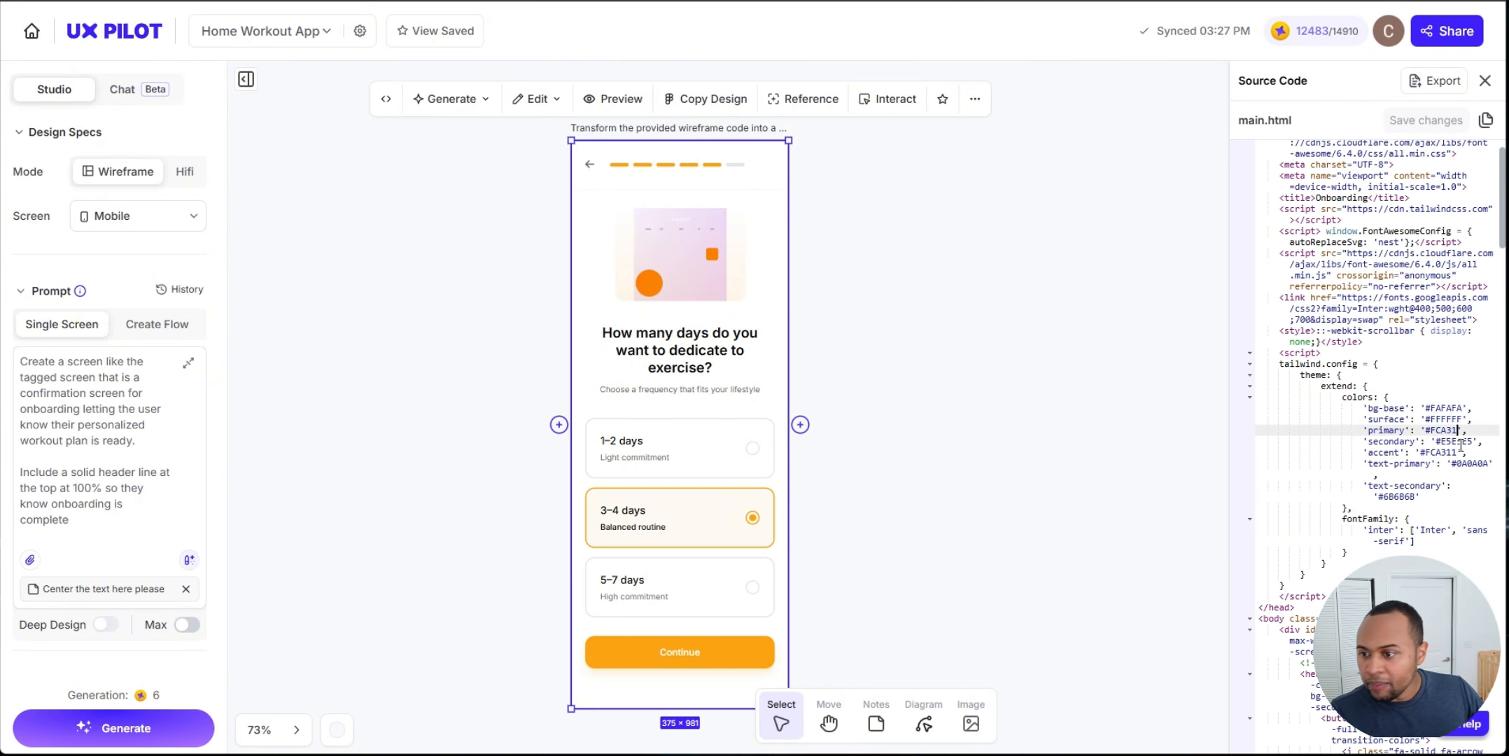
pyautogui.press('BackSpace')
pyautogui.press('BackSpace')
pyautogui.press('BackSpace')
pyautogui.press('BackSpace')
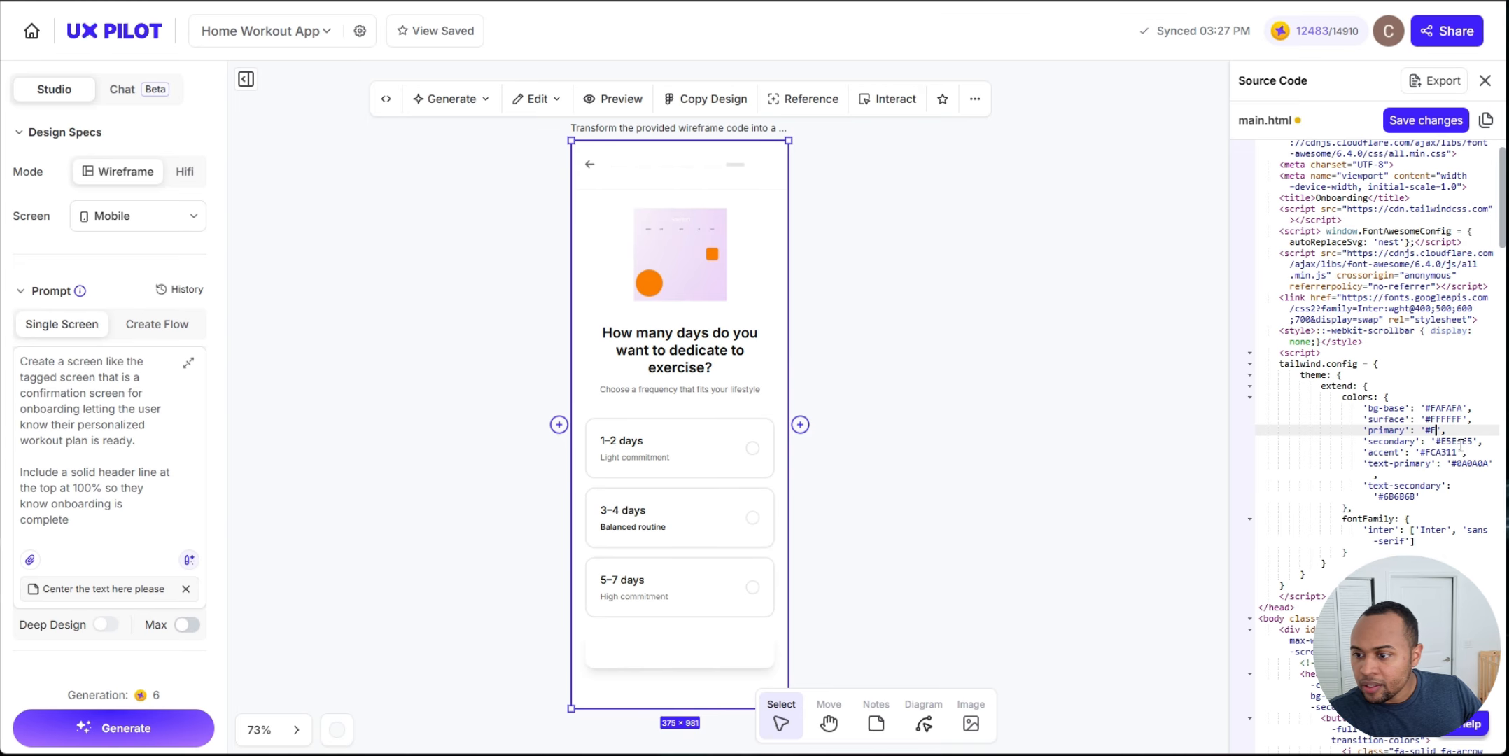
pyautogui.write('FFF')
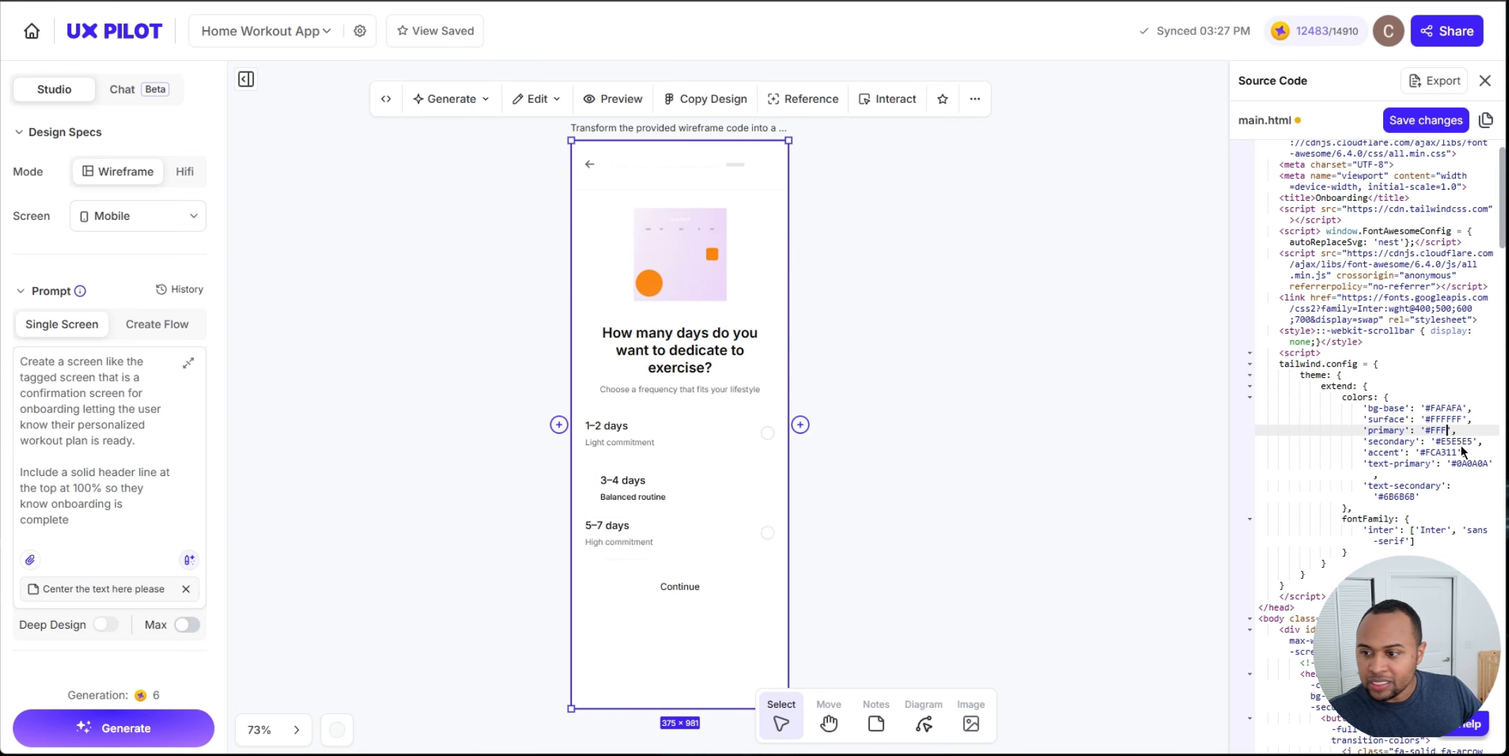
pyautogui.write('F')
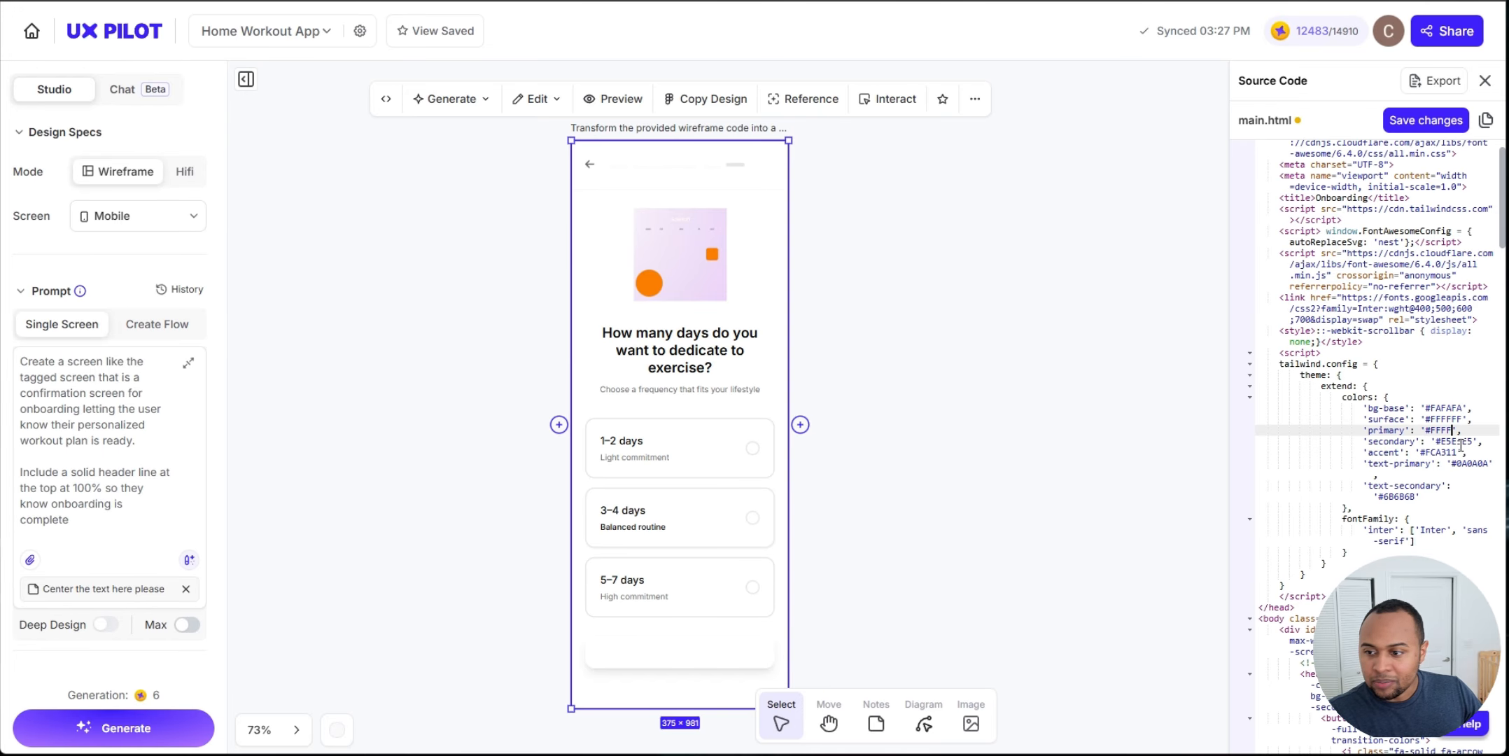
pyautogui.write('0')
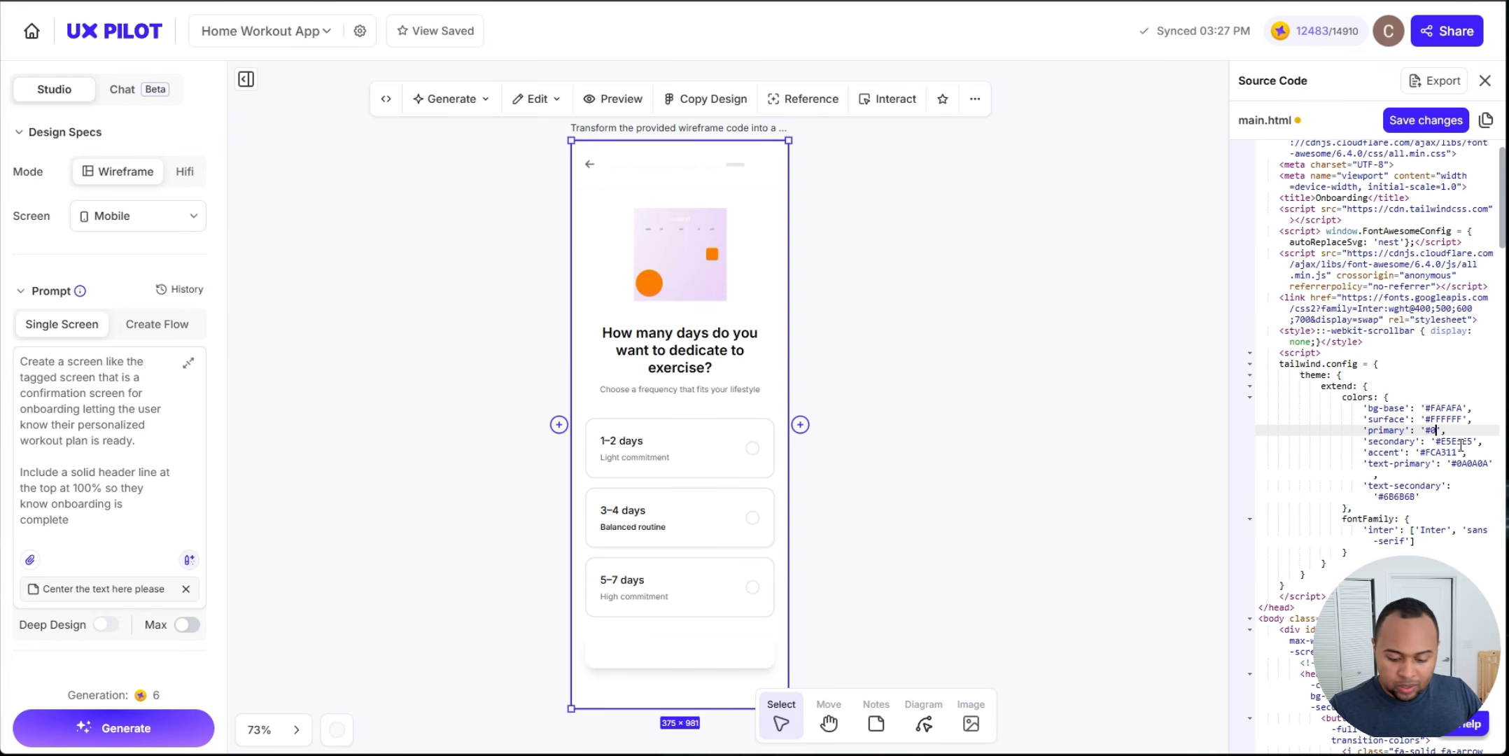
pyautogui.write('00')
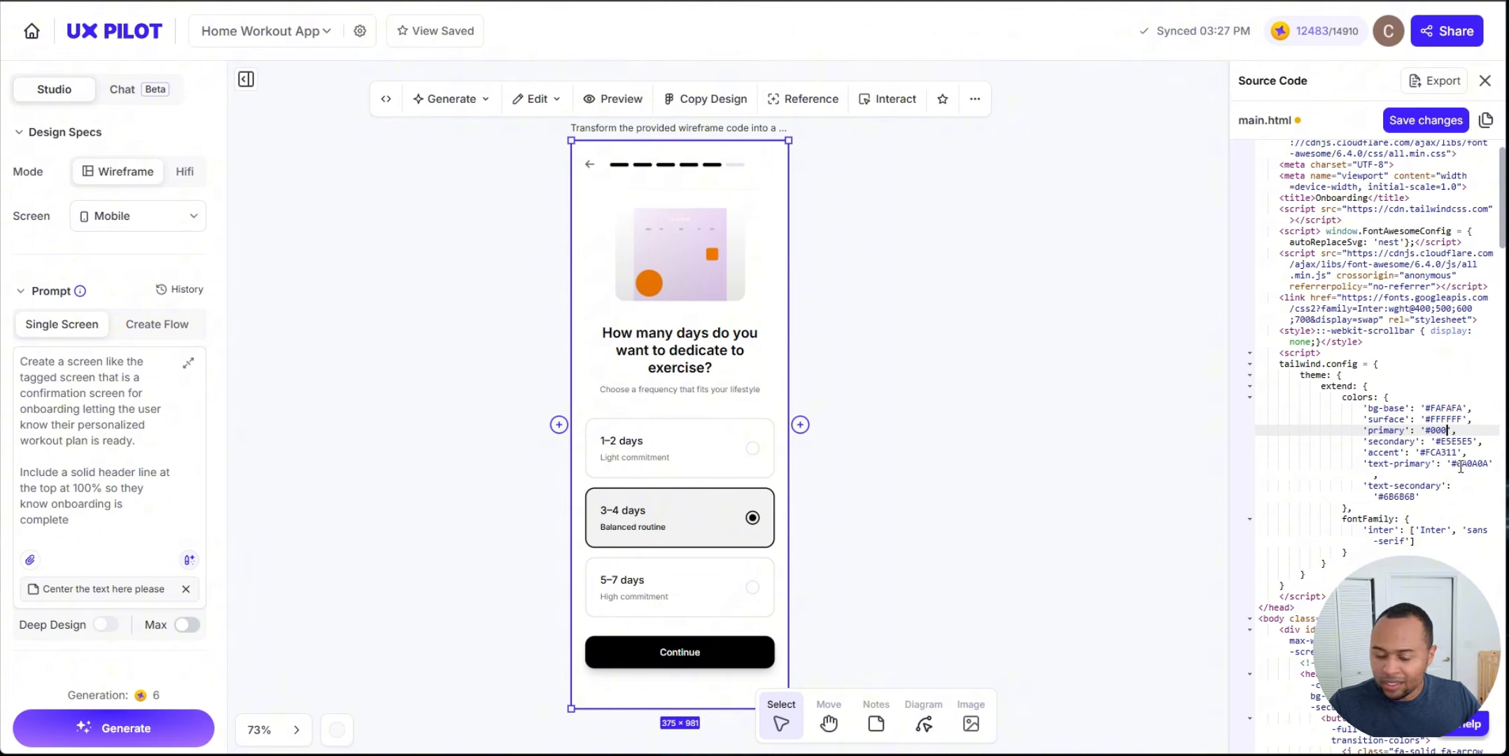
pyautogui.write('fca311')
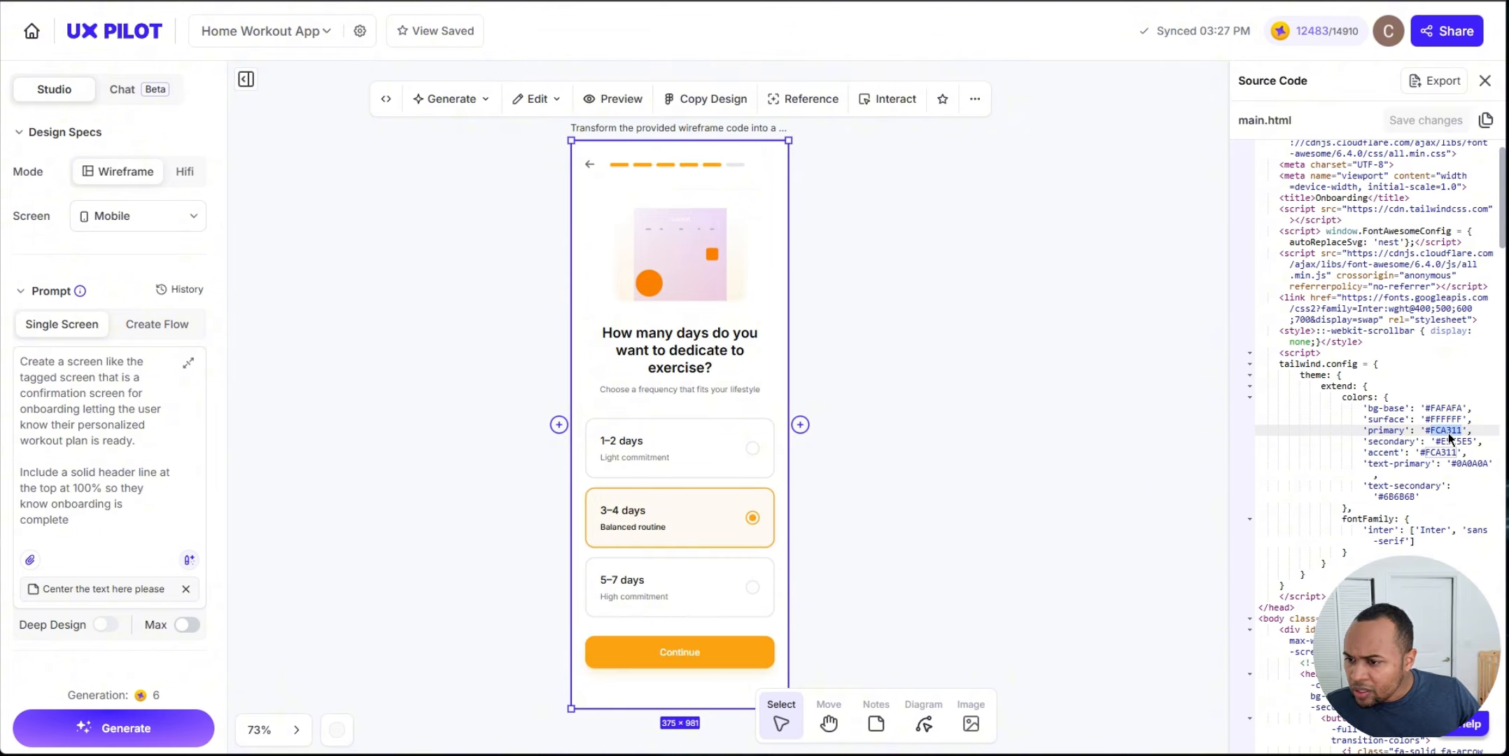
pyautogui.write('00296b')
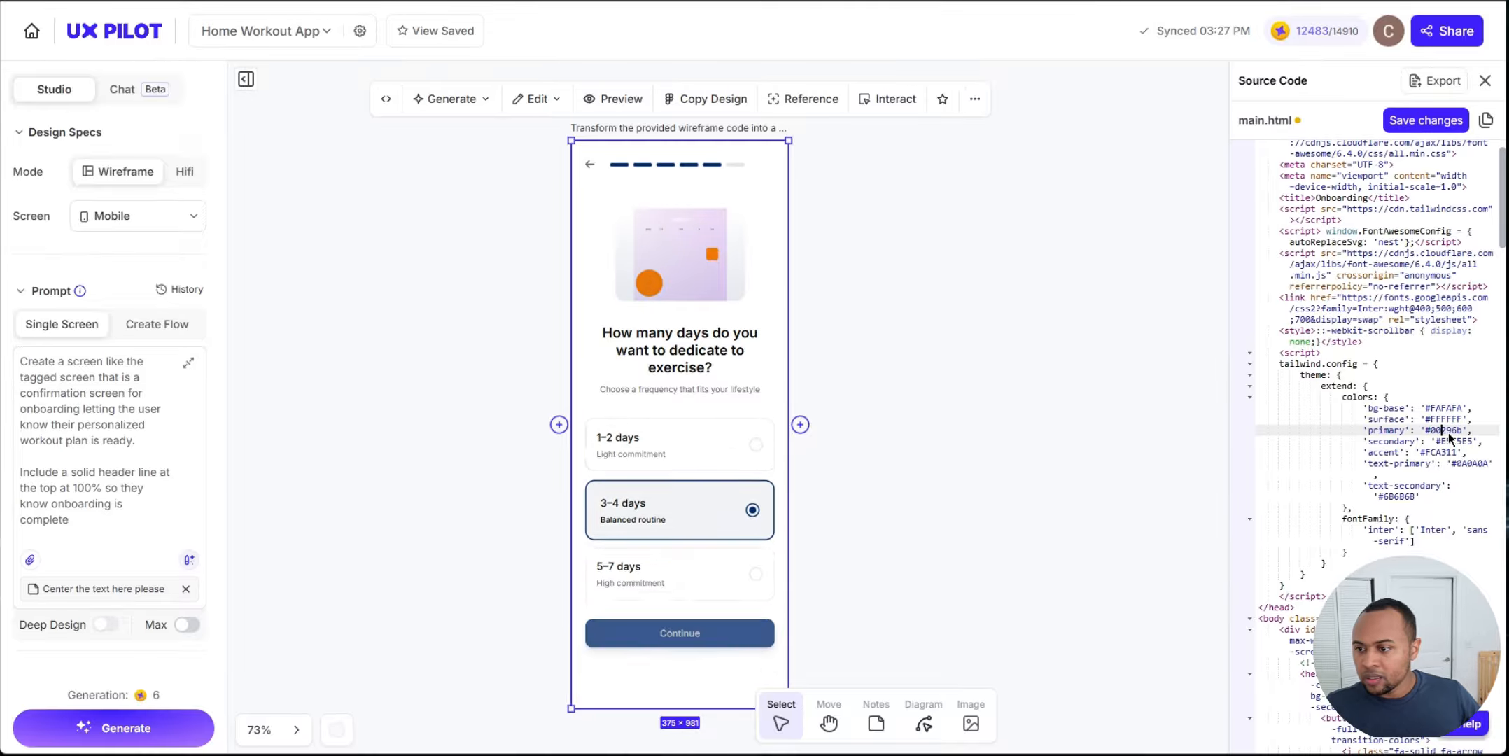
# Step: Browse Coolors palettes for a new primary color, copy it, and paste it as the primary value in the source code
pyautogui.scroll(-2, 909, 317)
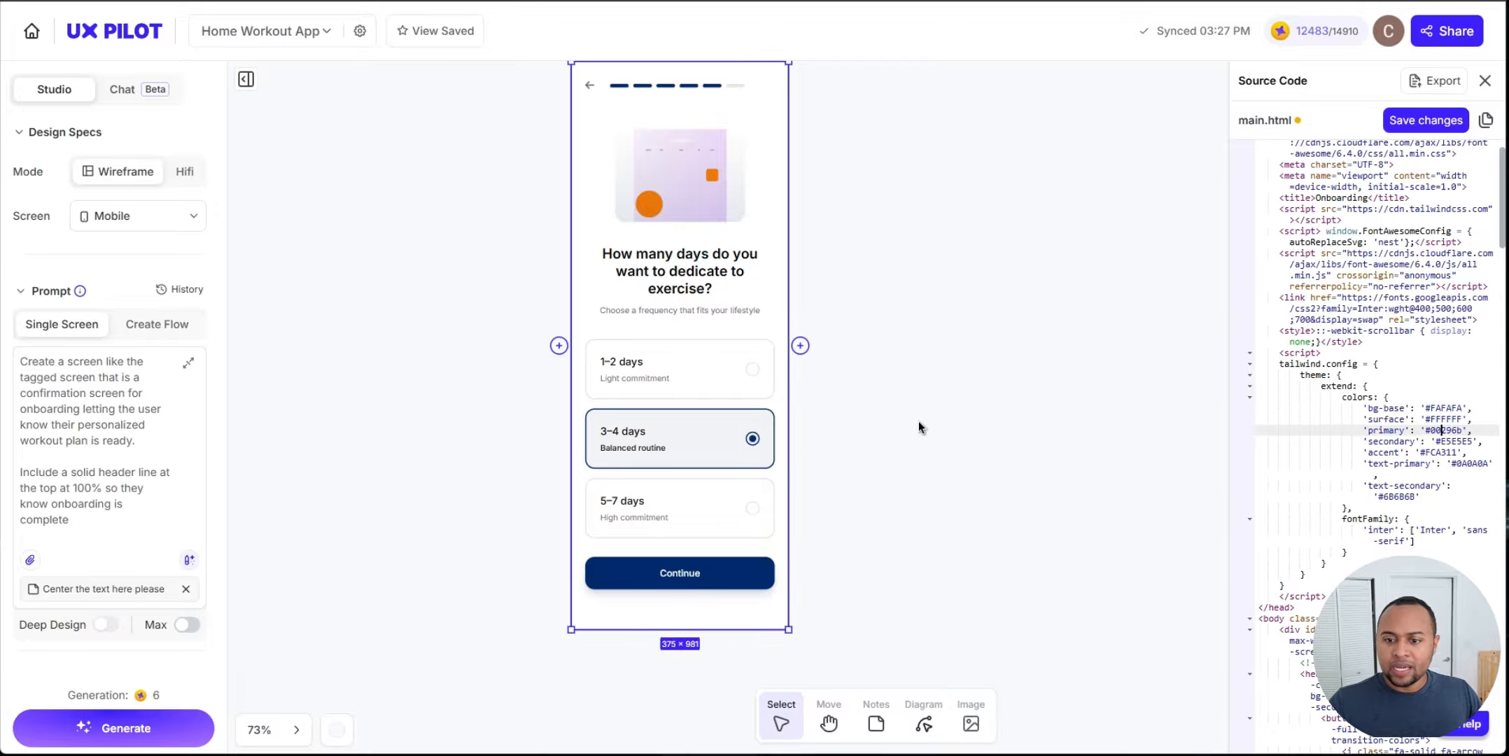
pyautogui.scroll(2, 918, 422)
pyautogui.click(839, 2)
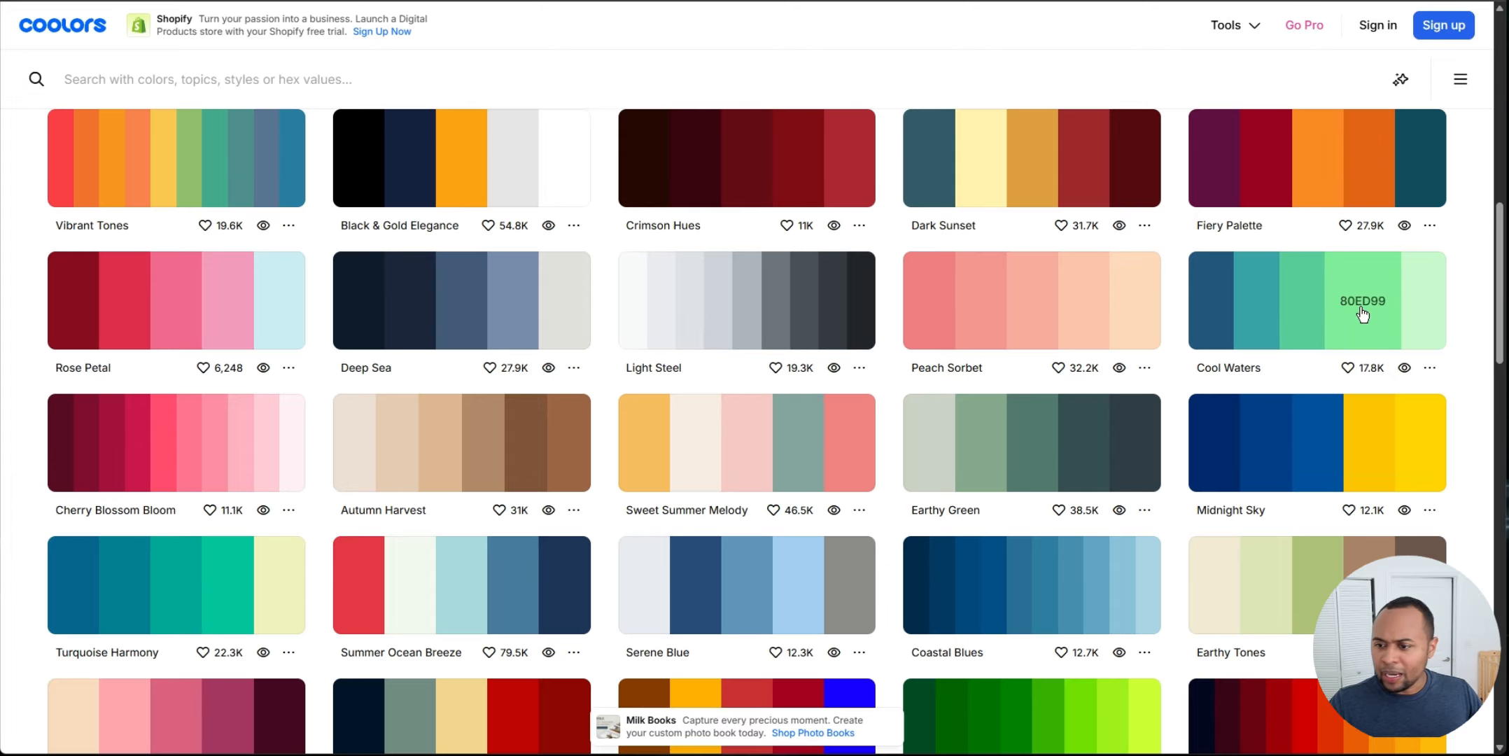
pyautogui.scroll(-4, 1368, 311)
pyautogui.scroll(-4, 1439, 302)
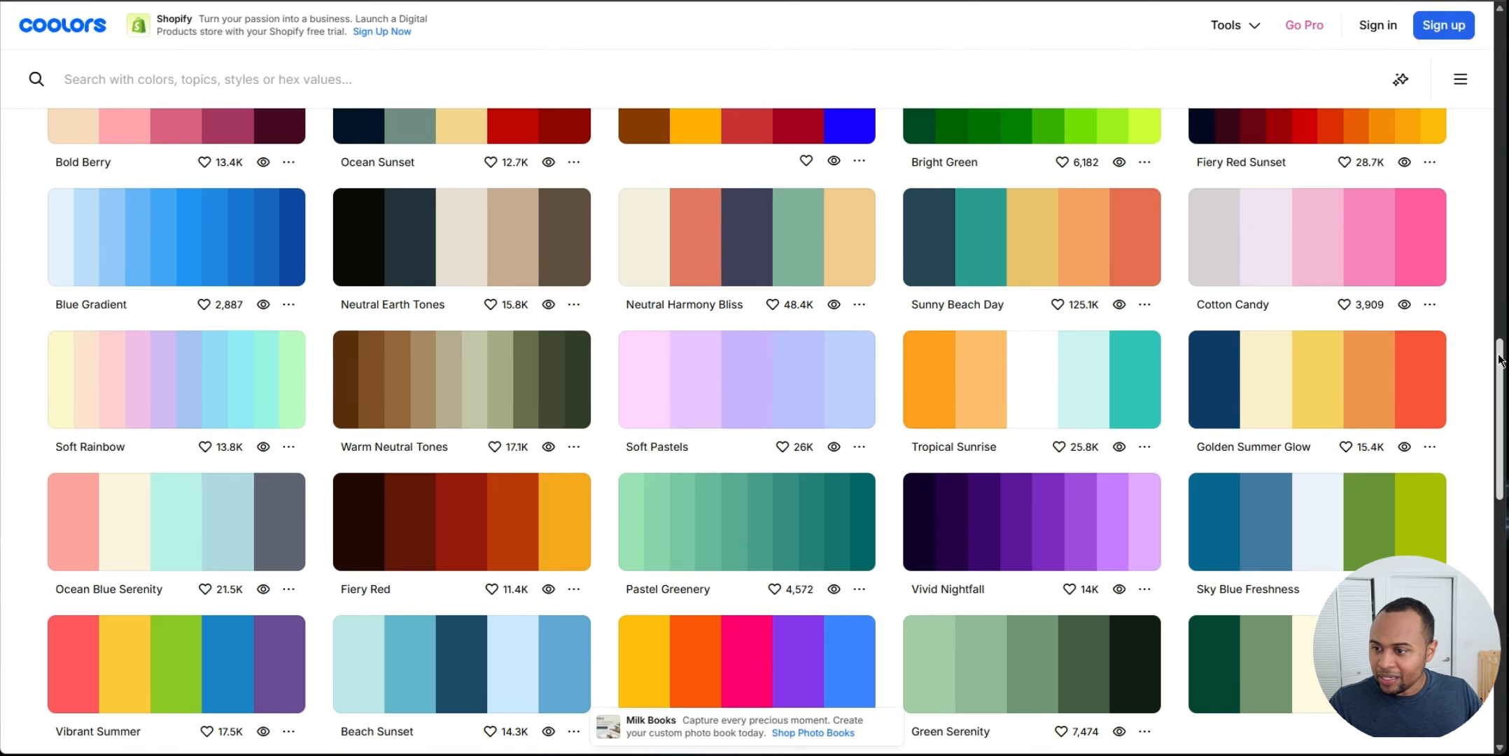
pyautogui.scroll(-2, 1504, 387)
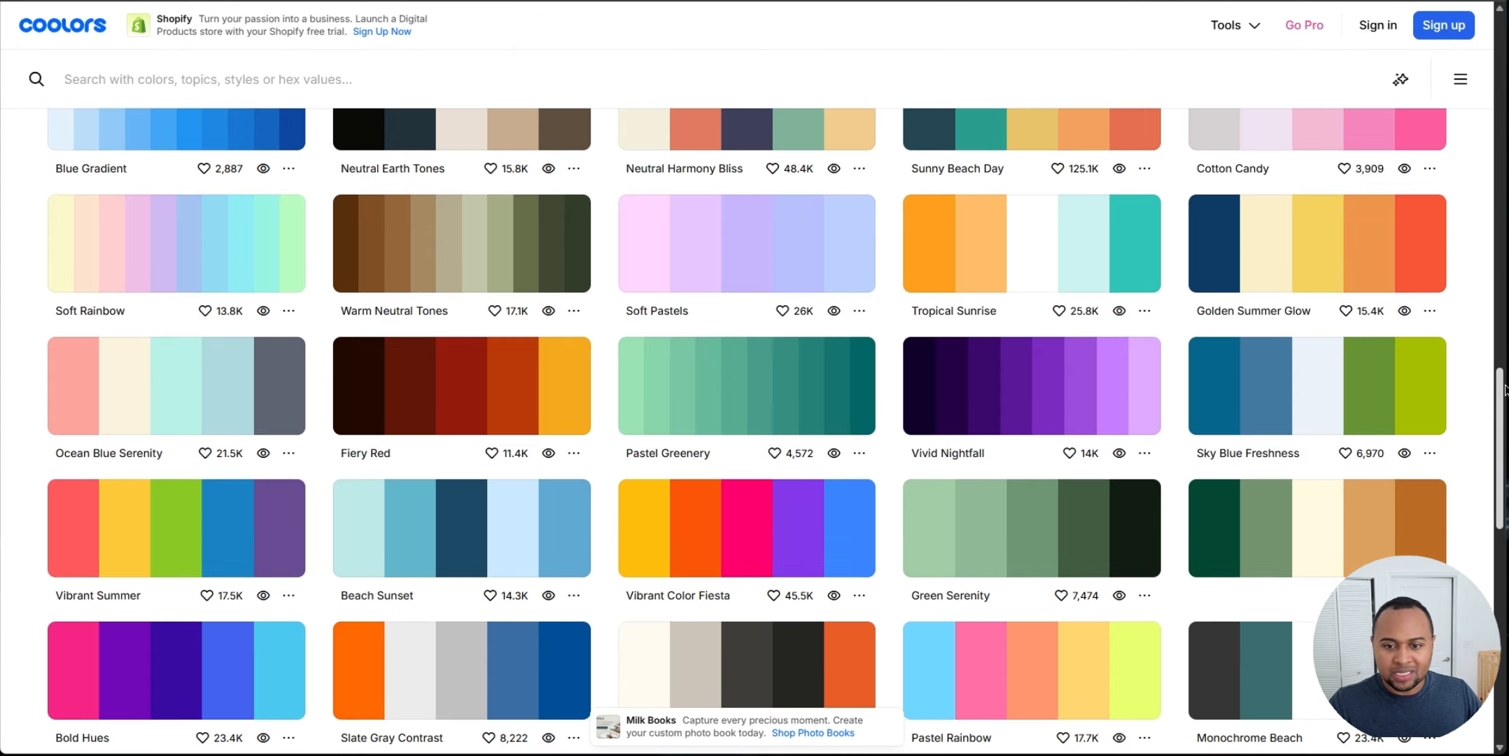
pyautogui.moveTo(1504, 387); pyautogui.dragTo(1499, 454)
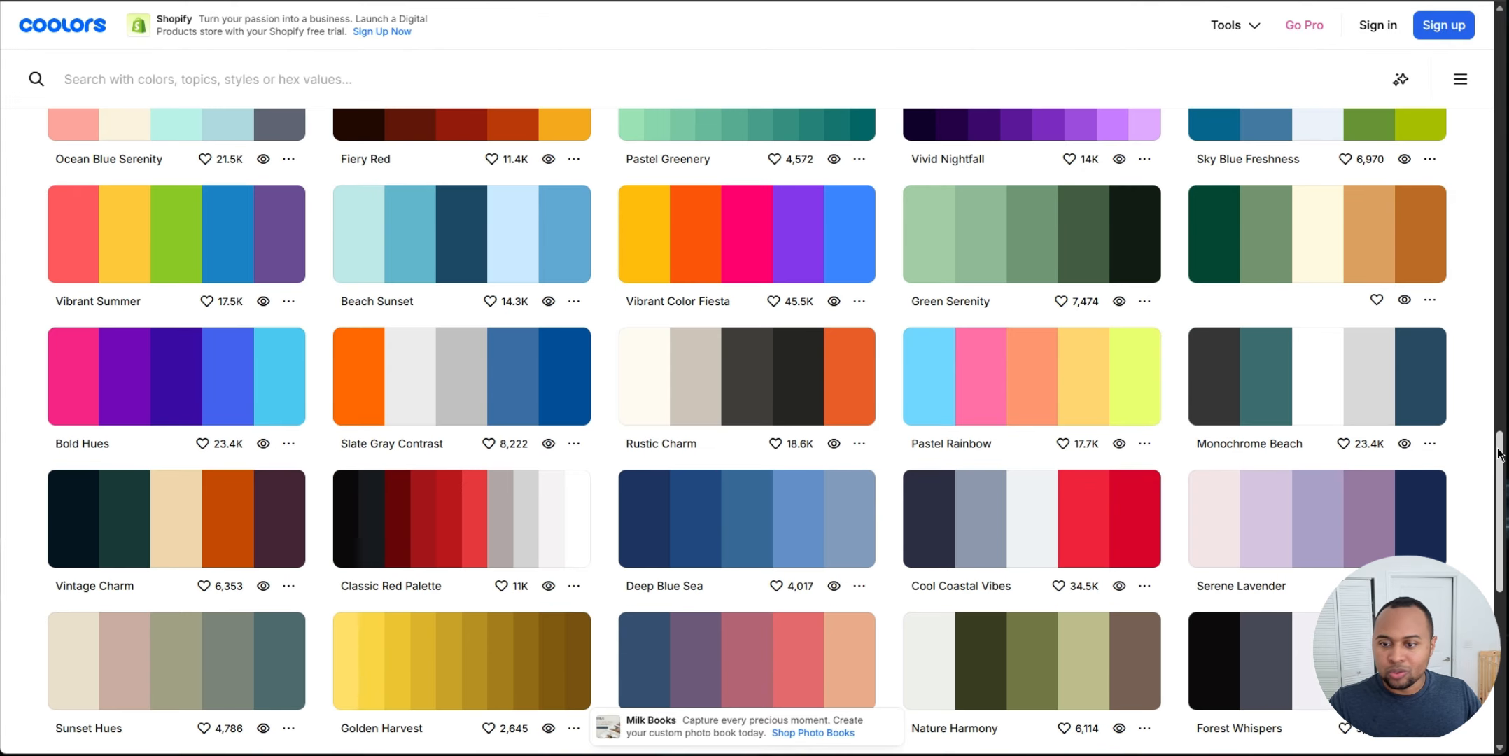
pyautogui.scroll(-12, 215, 572)
pyautogui.click(215, 571)
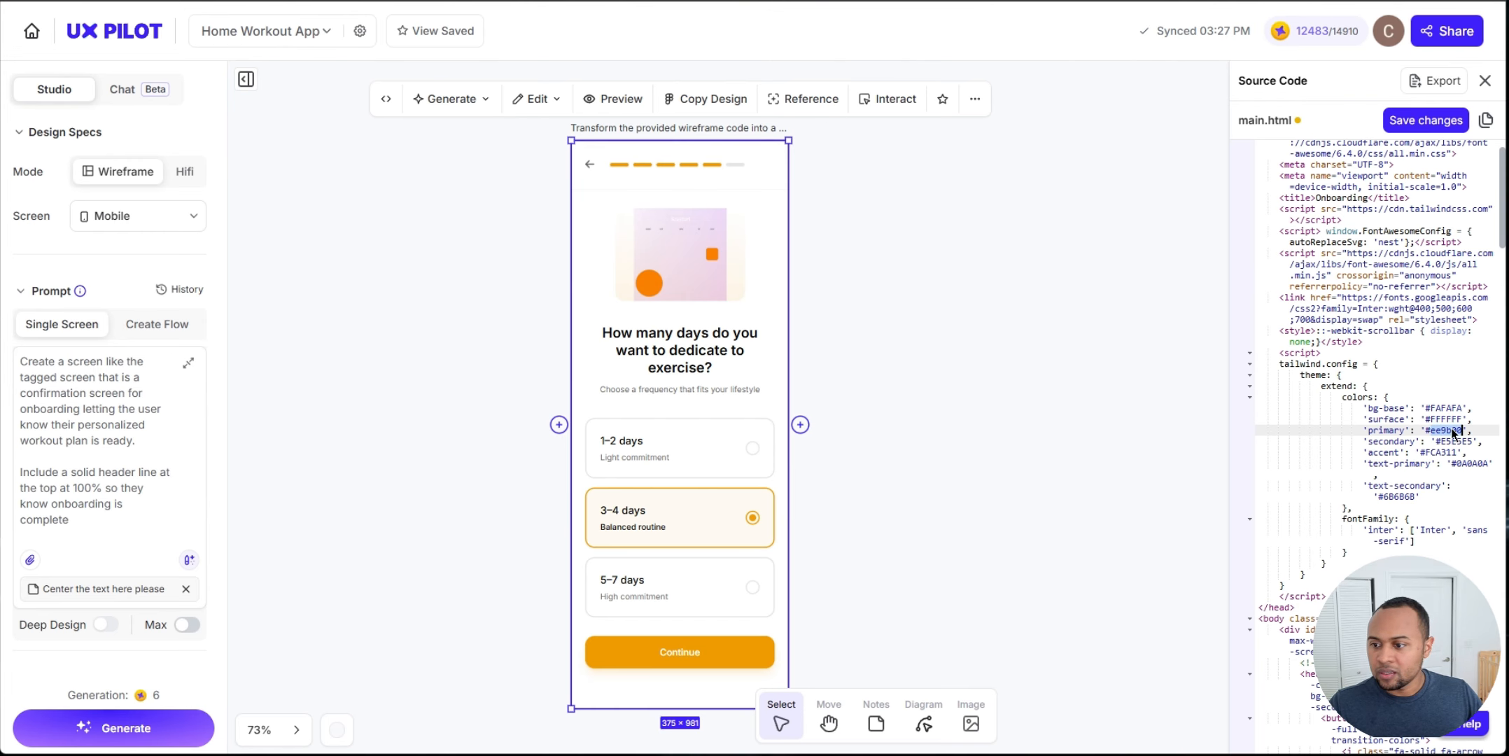
pyautogui.press('BackSpace')
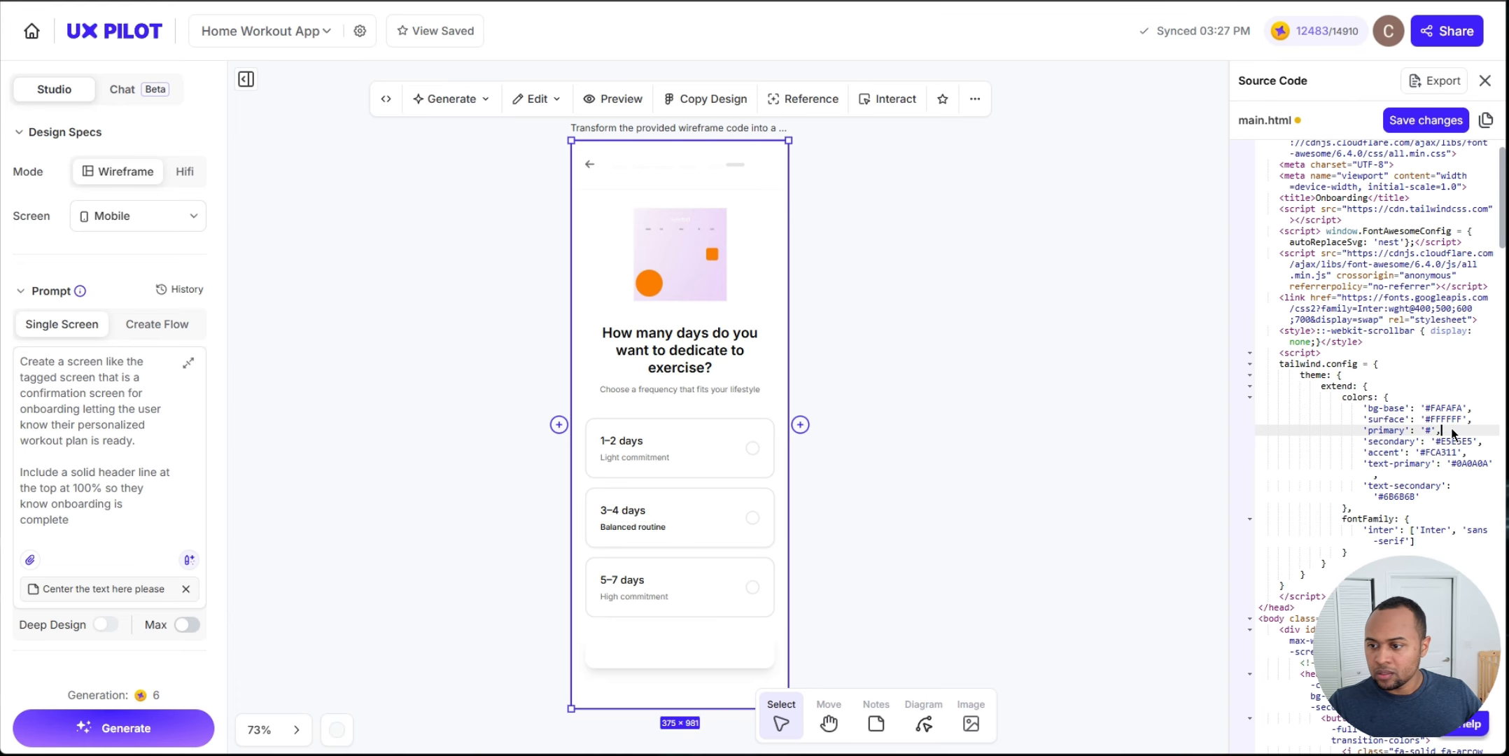
pyautogui.hotkey('ctrl', 'v')
# Step: In AppFlow GPT, ask to change the primary color to ef8354 and select the new hex in the message
pyautogui.click(545, 413)
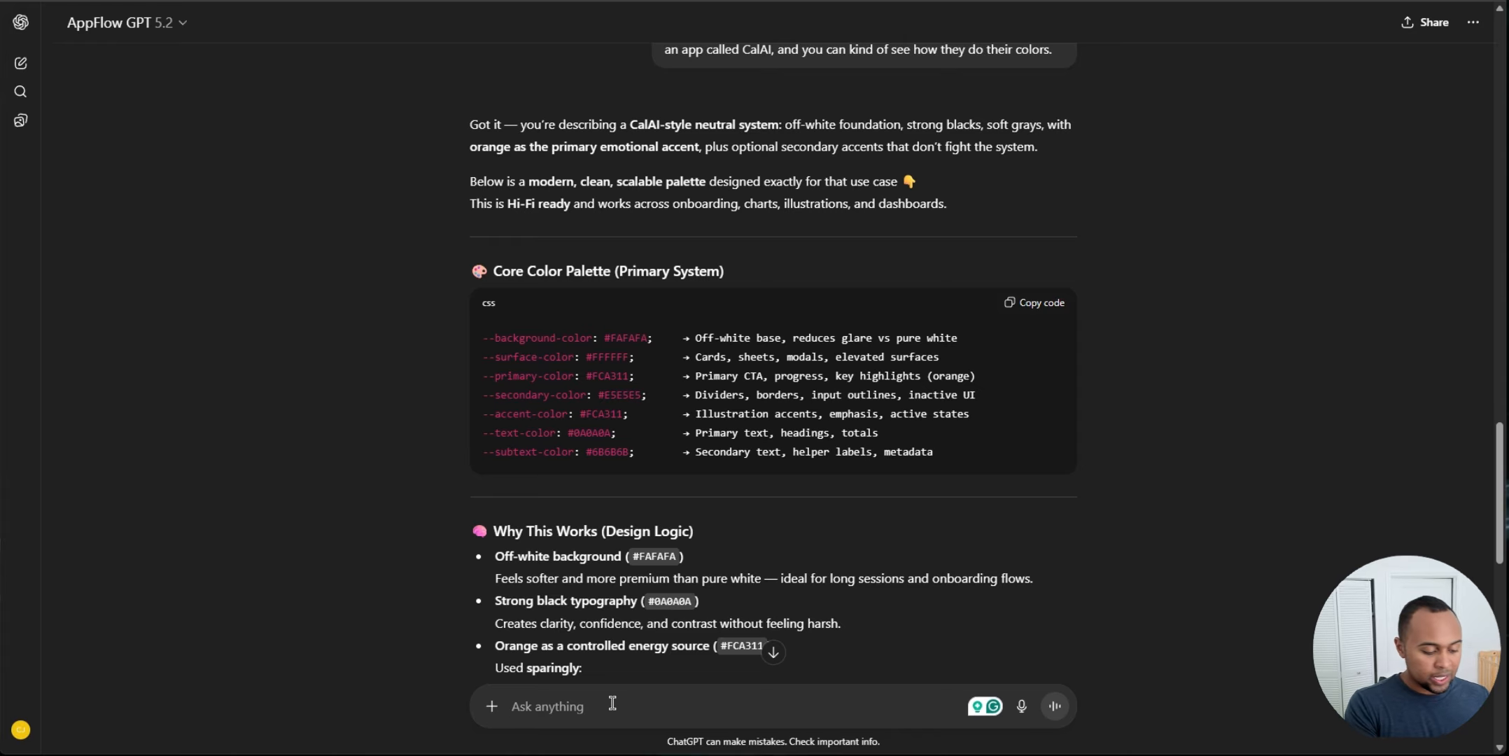
pyautogui.write('Cha')
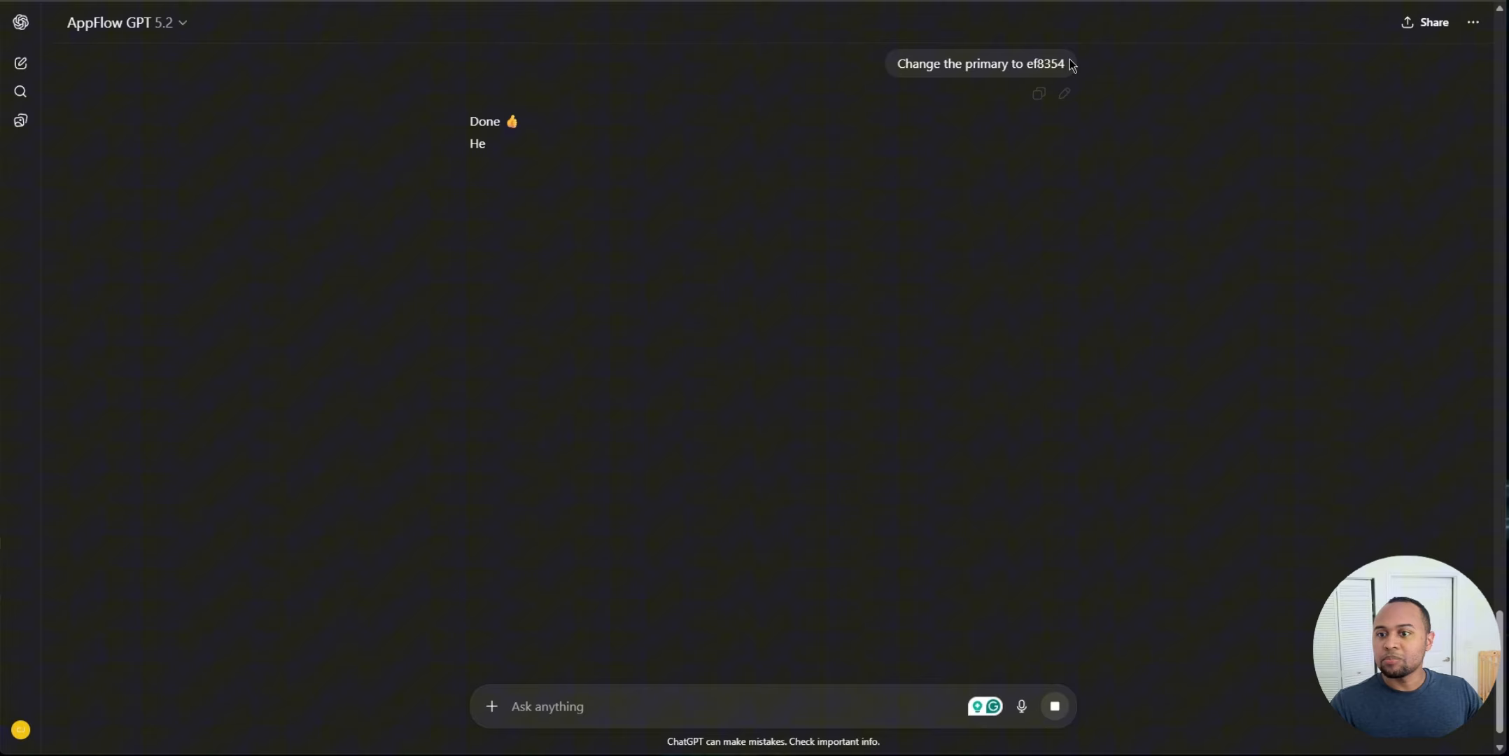
pyautogui.moveTo(1067, 64); pyautogui.dragTo(1024, 63)
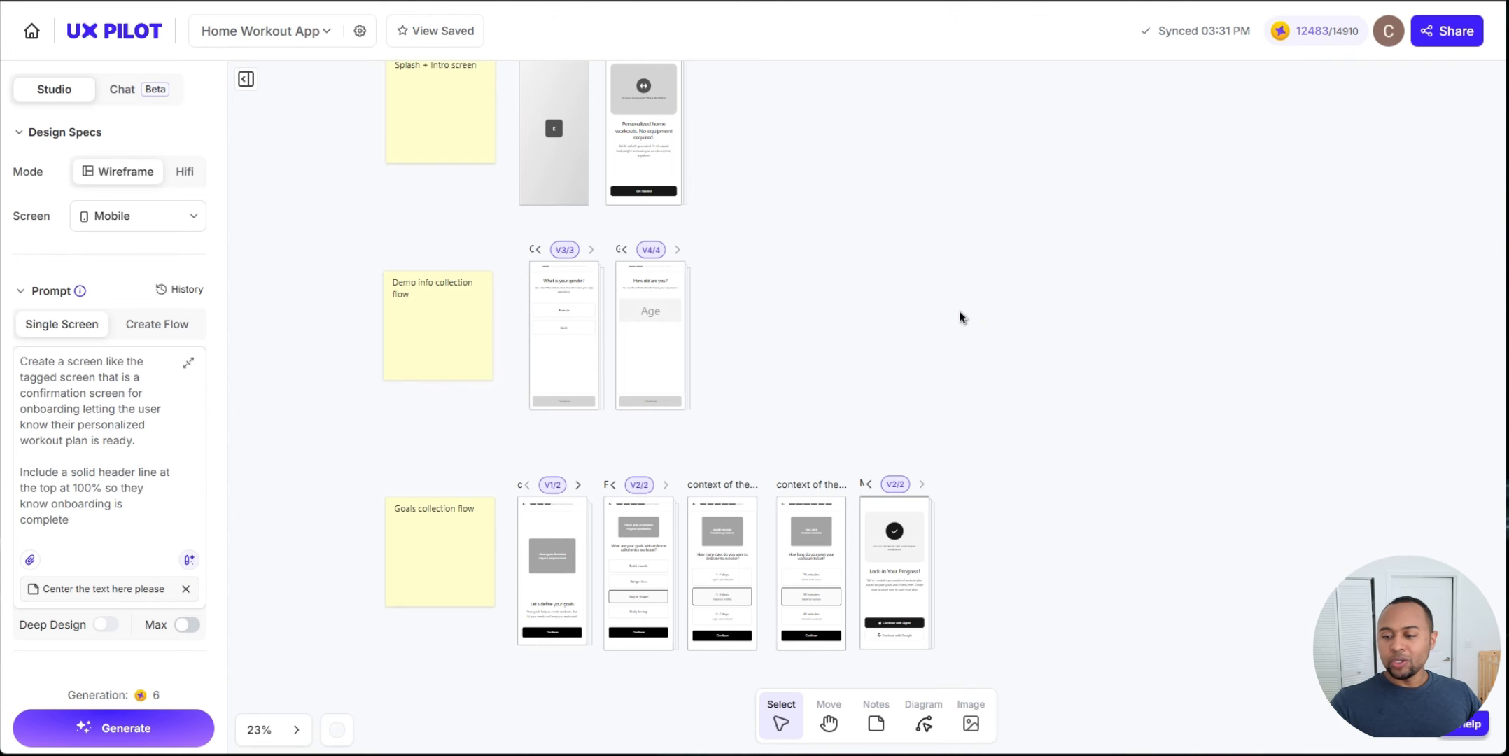
# Step: Copy the updated core color palette and generate a HiFi version of the splash screen wireframe with the palette pasted into the prompt
pyautogui.moveTo(832, 194); pyautogui.dragTo(914, 331)
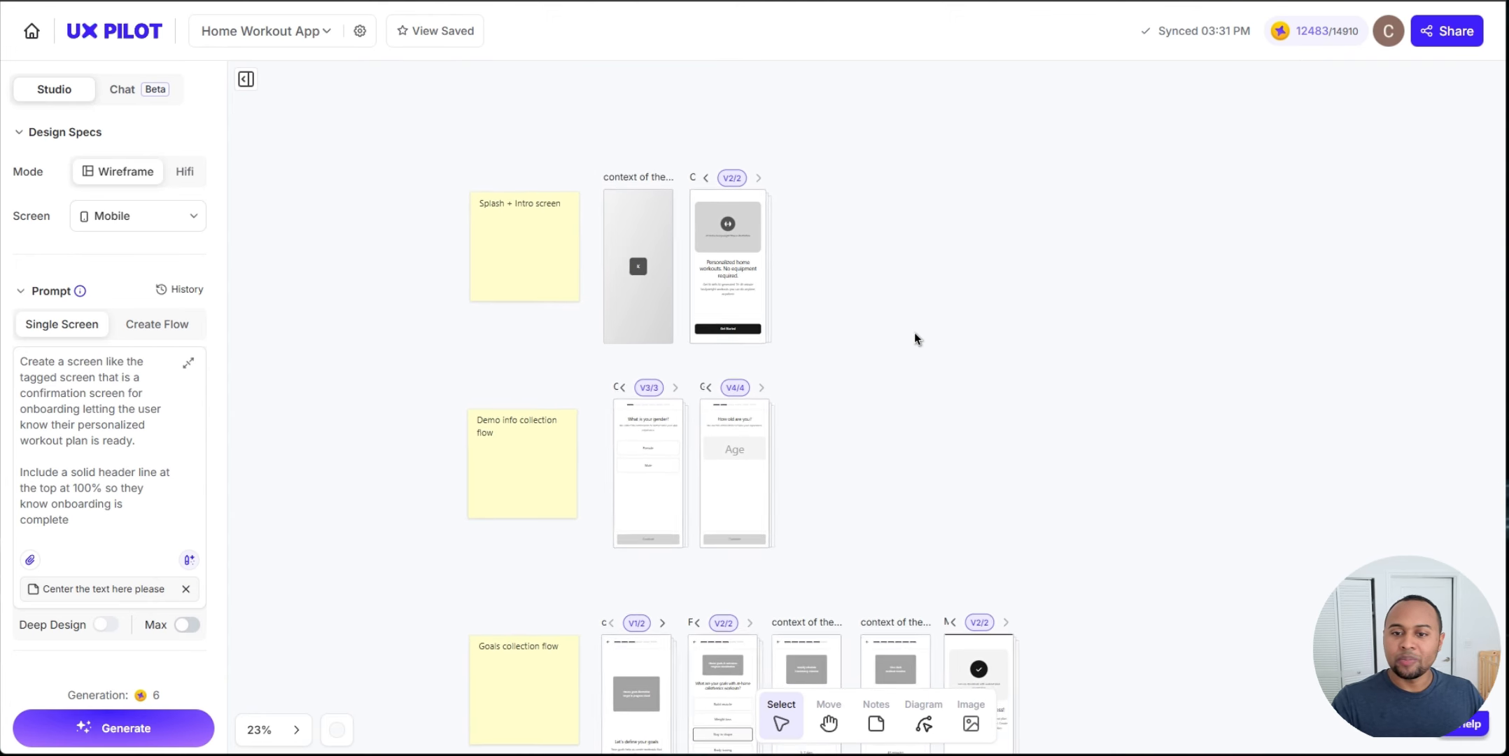
pyautogui.scroll(5, 827, 348)
pyautogui.moveTo(844, 218); pyautogui.dragTo(1001, 414)
pyautogui.scroll(-3, 1001, 420)
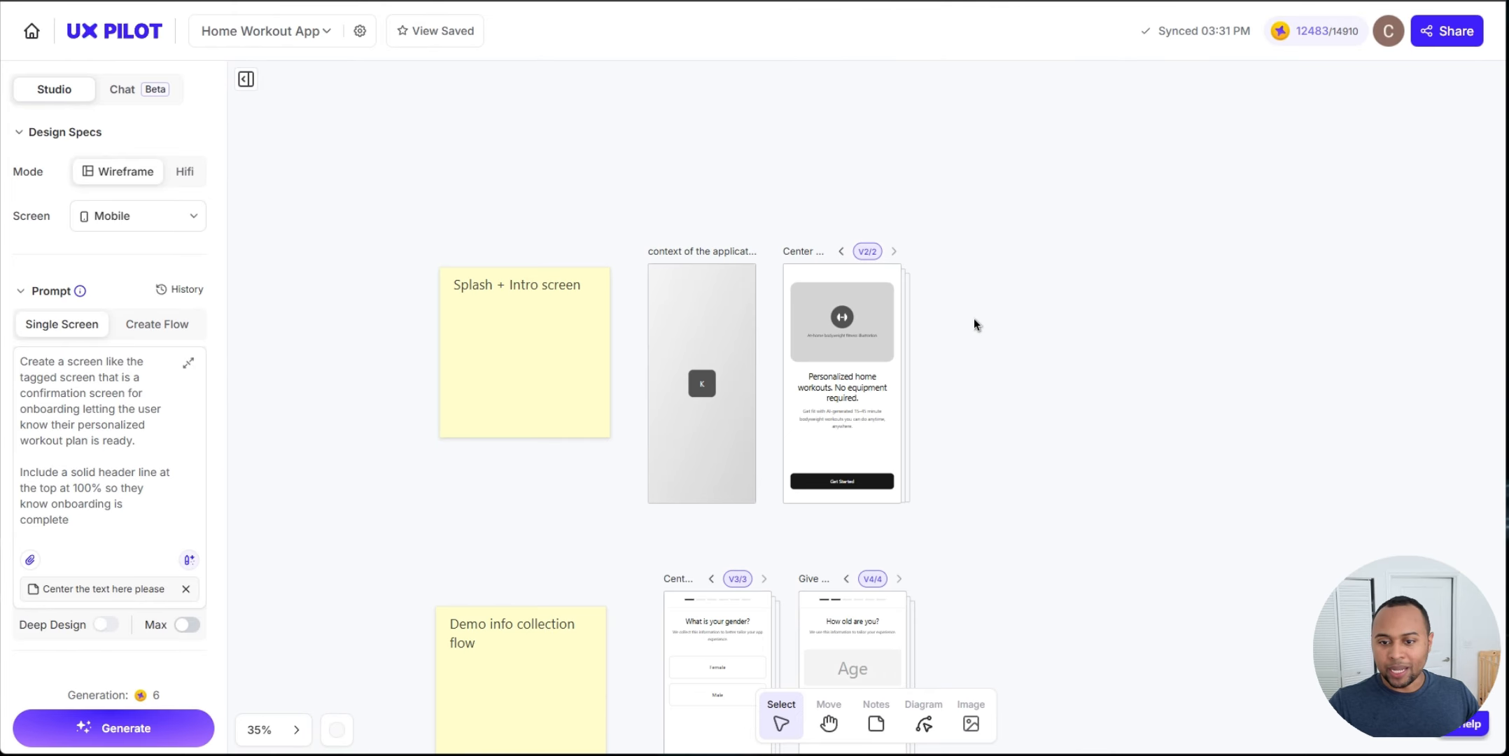
pyautogui.moveTo(976, 323); pyautogui.dragTo(875, 357)
pyautogui.click(567, 378)
pyautogui.click(373, 247)
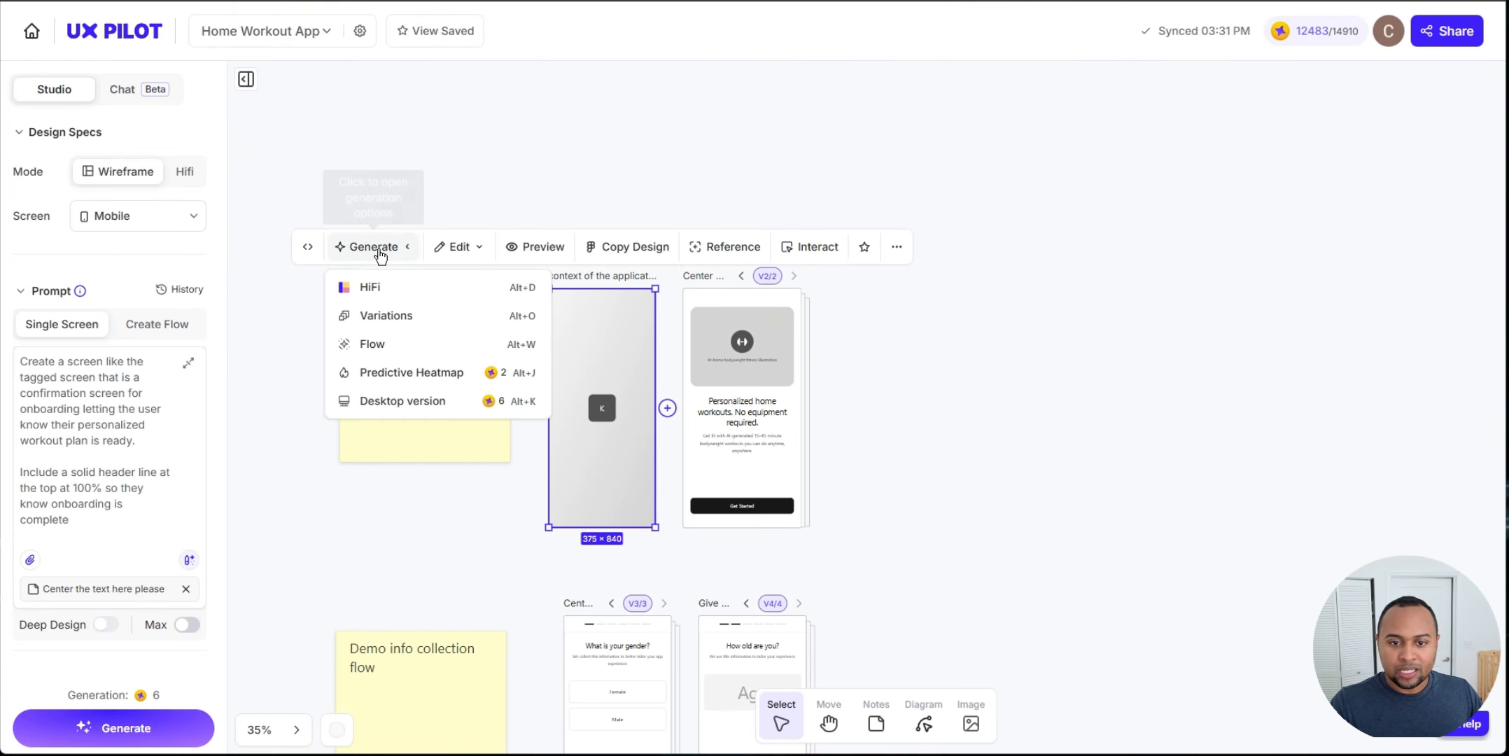
pyautogui.click(370, 286)
pyautogui.scroll(-1, 1390, 294)
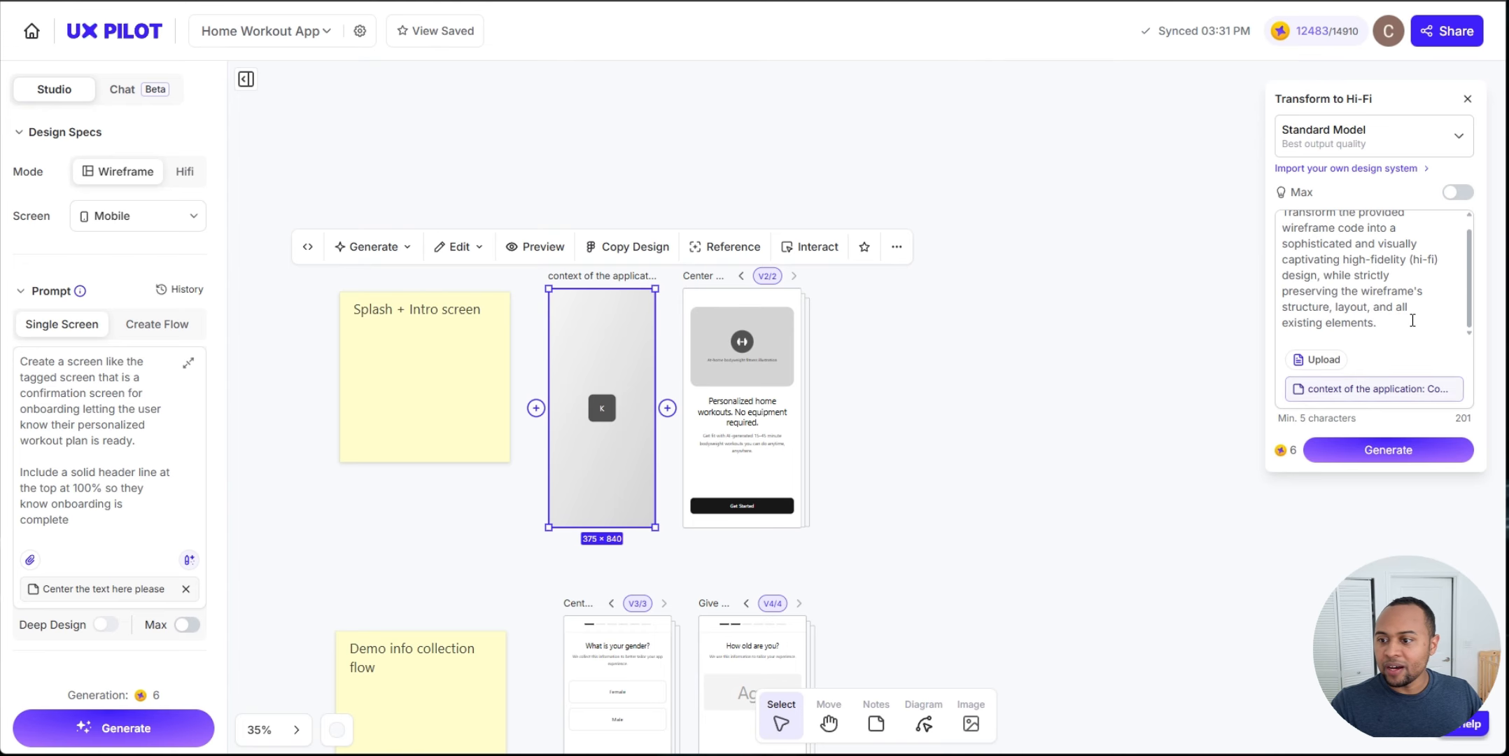
pyautogui.click(1412, 322)
pyautogui.press('Return')
pyautogui.press('Return')
pyautogui.hotkey('ctrl', 'v')
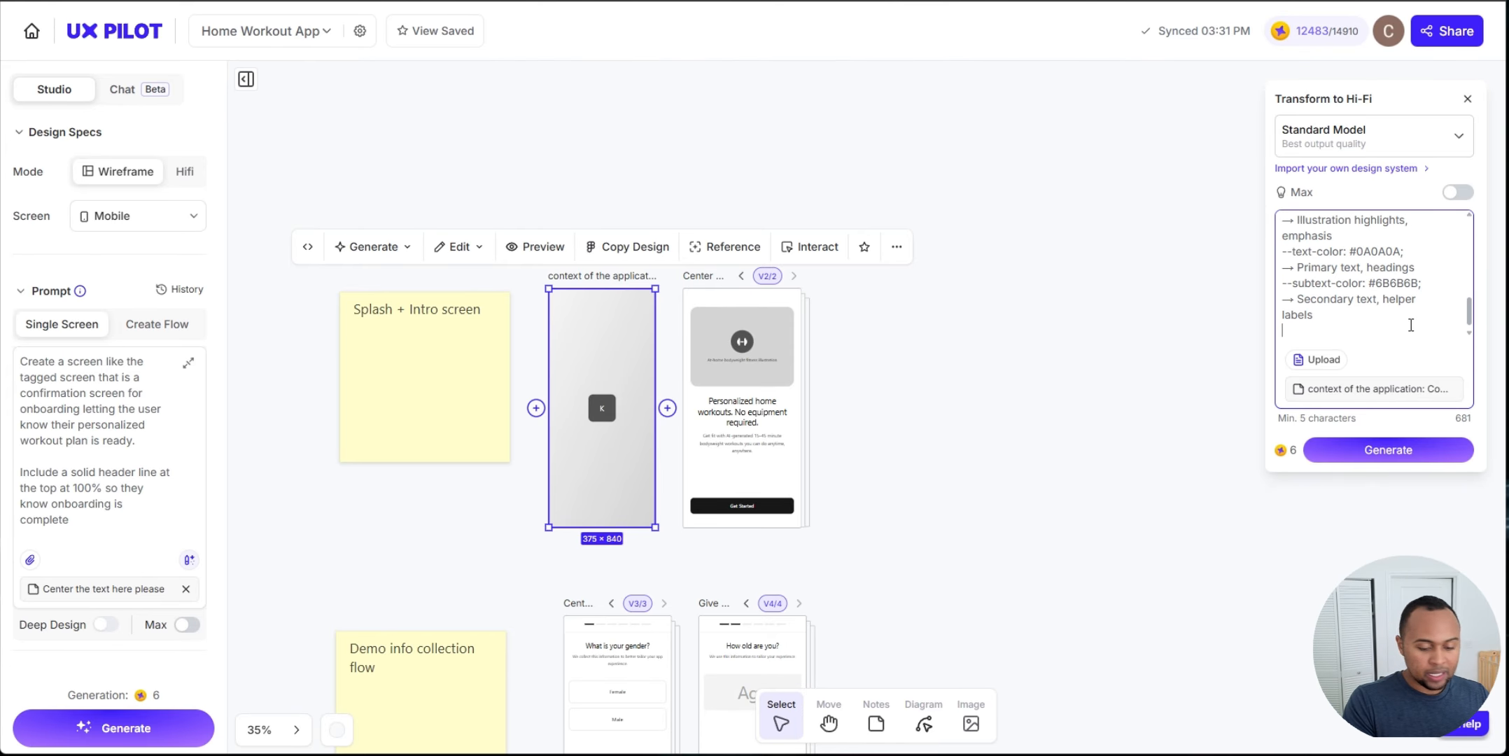
pyautogui.click(1376, 456)
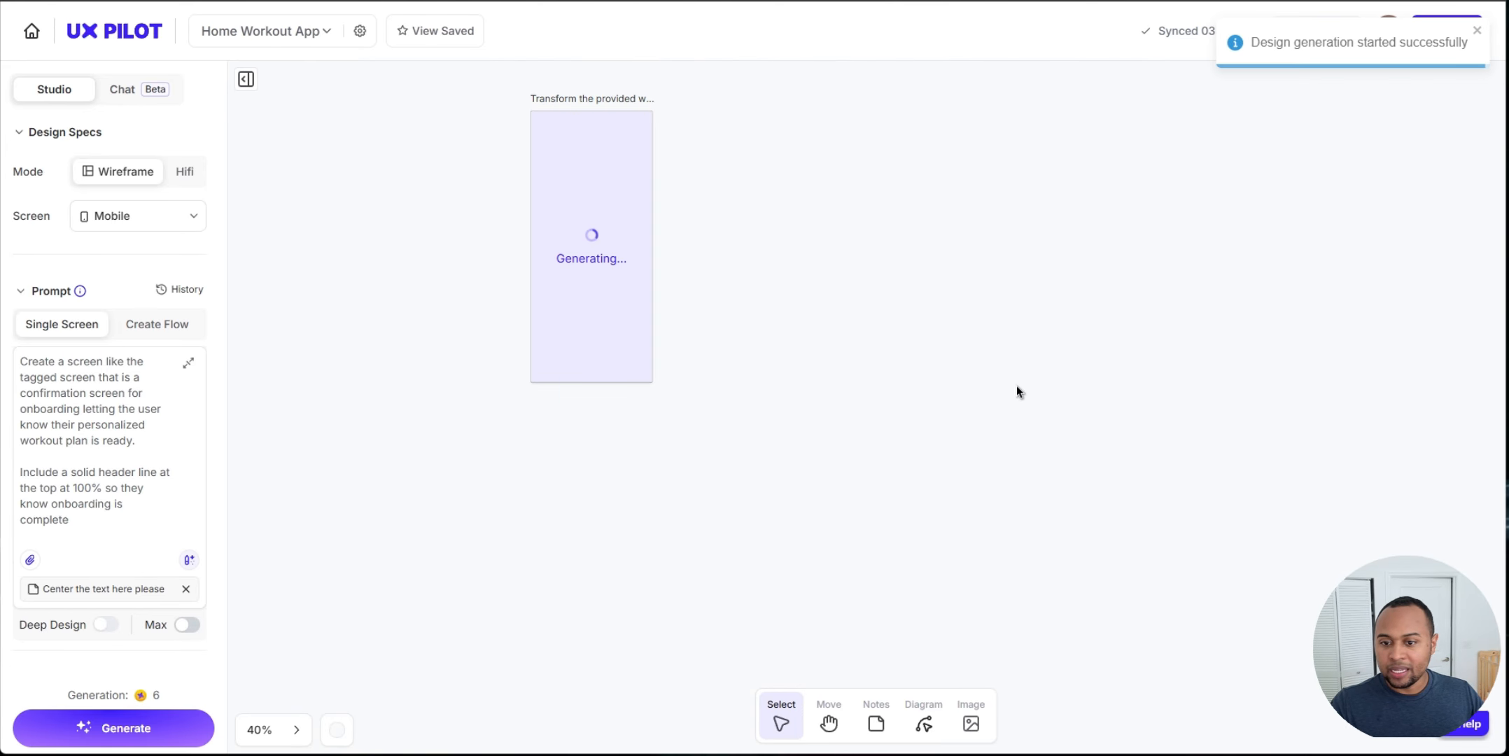
# Step: Generate a HiFi version of the intro screen wireframe with the default transform prompt
pyautogui.scroll(-5, 1016, 385)
pyautogui.moveTo(1024, 350); pyautogui.dragTo(769, 572)
pyautogui.scroll(3, 848, 236)
pyautogui.hscroll(3, 848, 235)
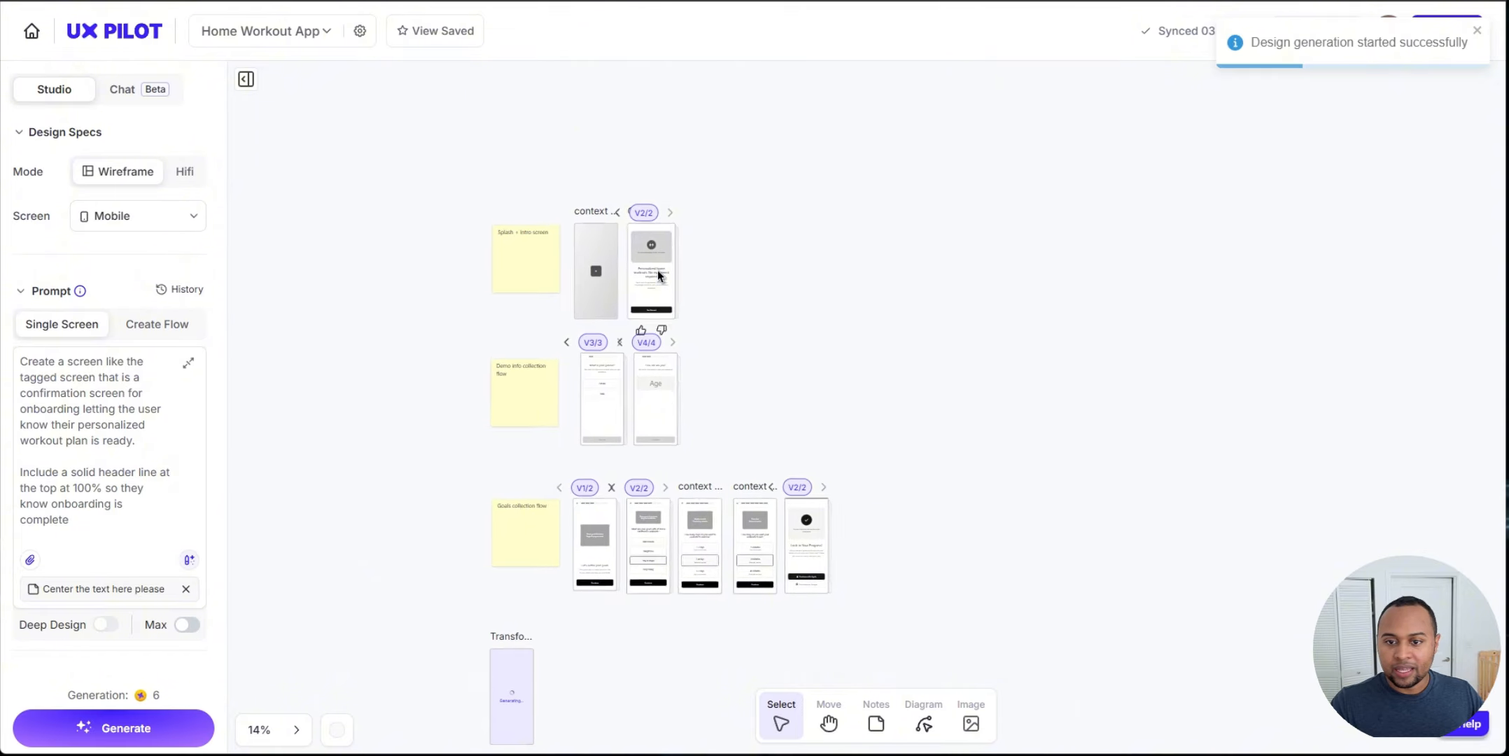
pyautogui.click(638, 260)
pyautogui.click(455, 183)
pyautogui.click(459, 223)
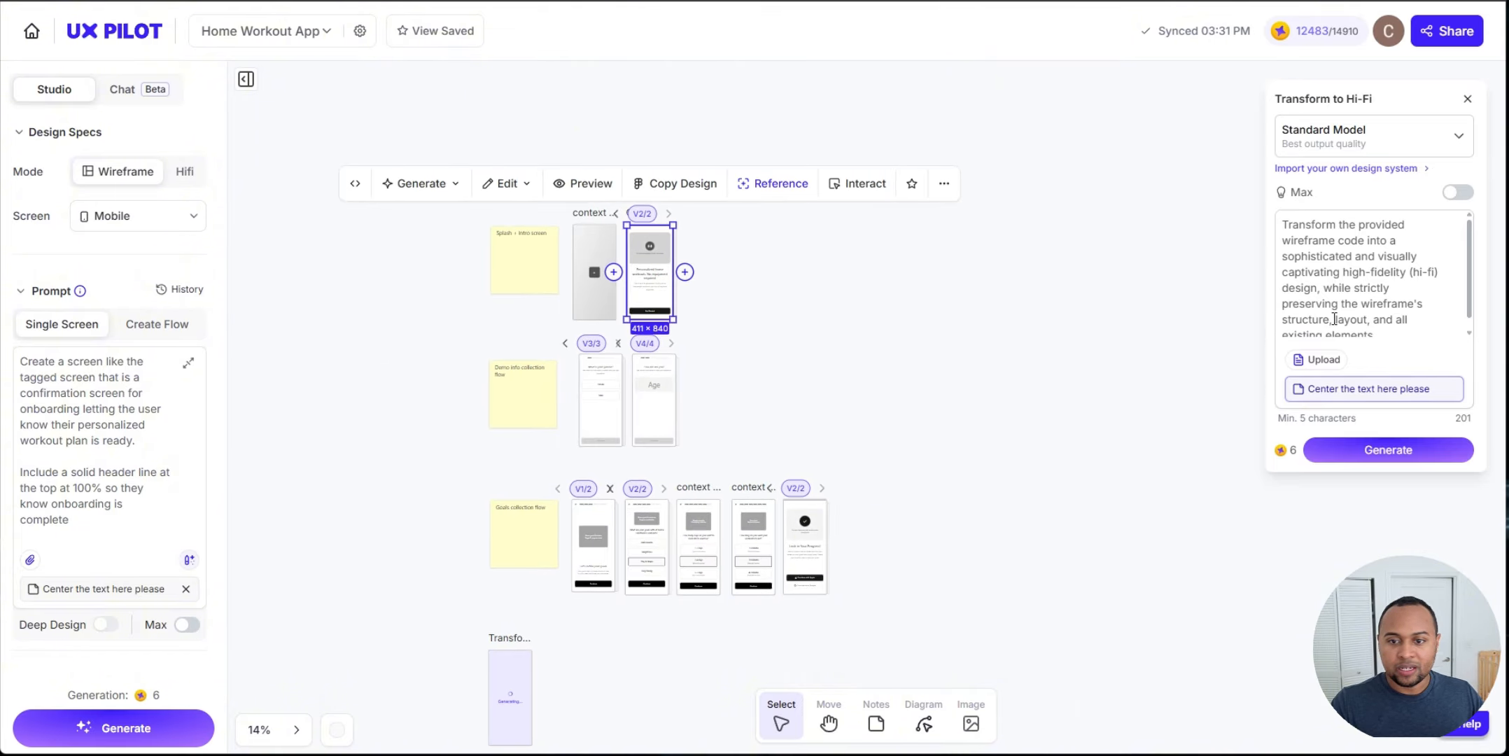
pyautogui.click(1401, 332)
pyautogui.scroll(-5, 1401, 331)
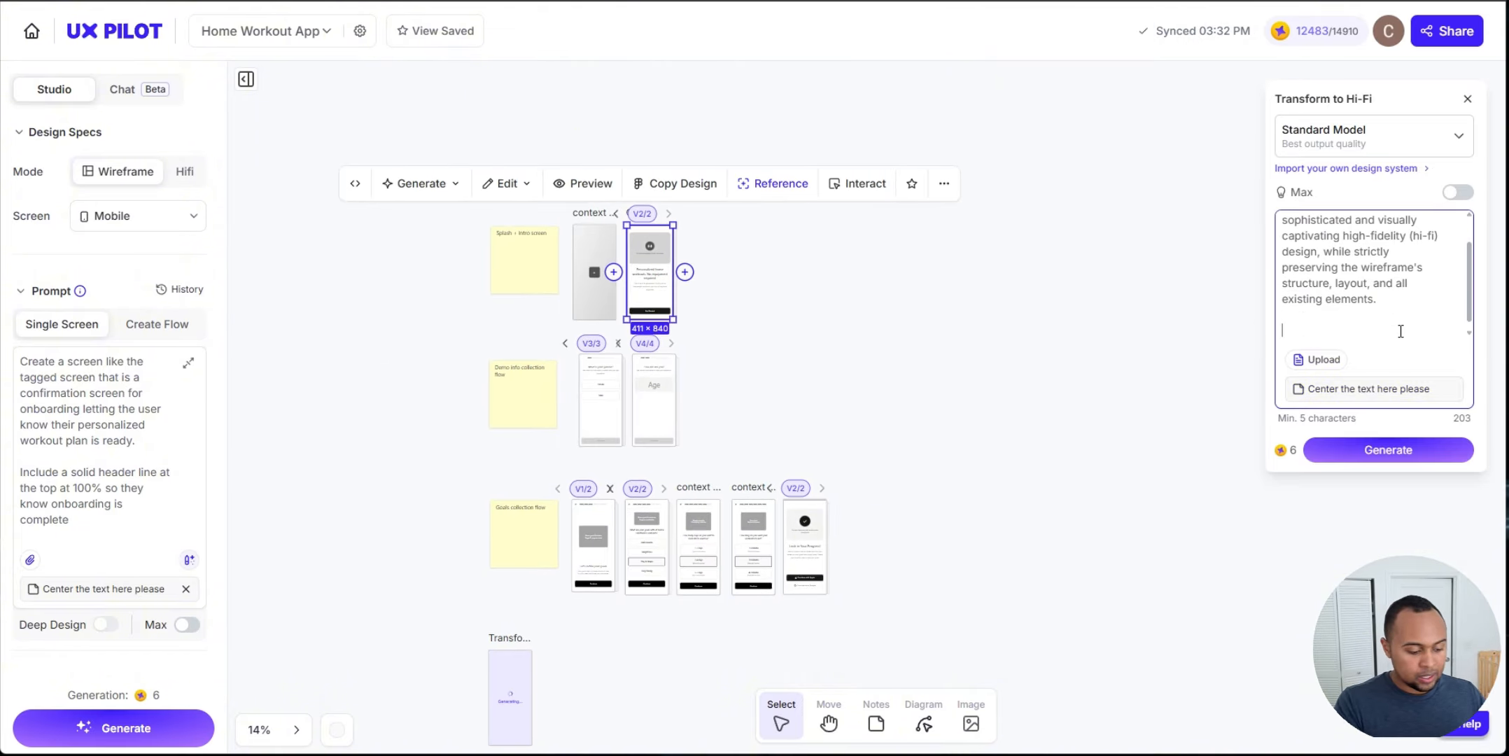
pyautogui.click(1364, 451)
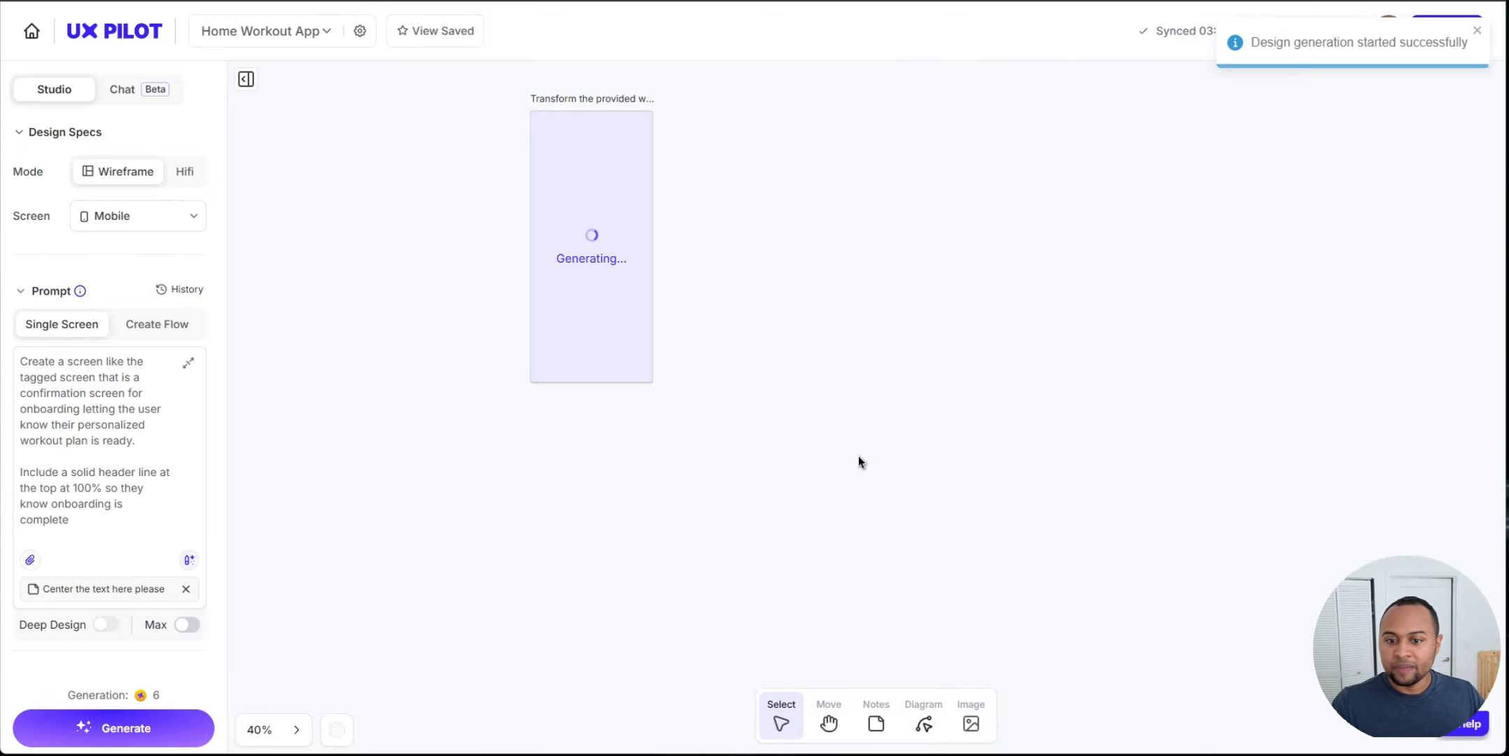
# Step: Move the two generating HiFi screens below the splash and intro wireframes
pyautogui.scroll(-5, 856, 458)
pyautogui.moveTo(897, 295); pyautogui.dragTo(601, 568)
pyautogui.moveTo(694, 463); pyautogui.dragTo(627, 598)
pyautogui.scroll(-2, 687, 545)
pyautogui.moveTo(471, 616); pyautogui.dragTo(536, 151)
pyautogui.moveTo(472, 664); pyautogui.dragTo(595, 82)
pyautogui.click(792, 253)
pyautogui.scroll(-2, 826, 364)
pyautogui.moveTo(865, 530); pyautogui.dragTo(401, 229)
pyautogui.moveTo(465, 276); pyautogui.dragTo(463, 486)
pyautogui.scroll(3, 595, 266)
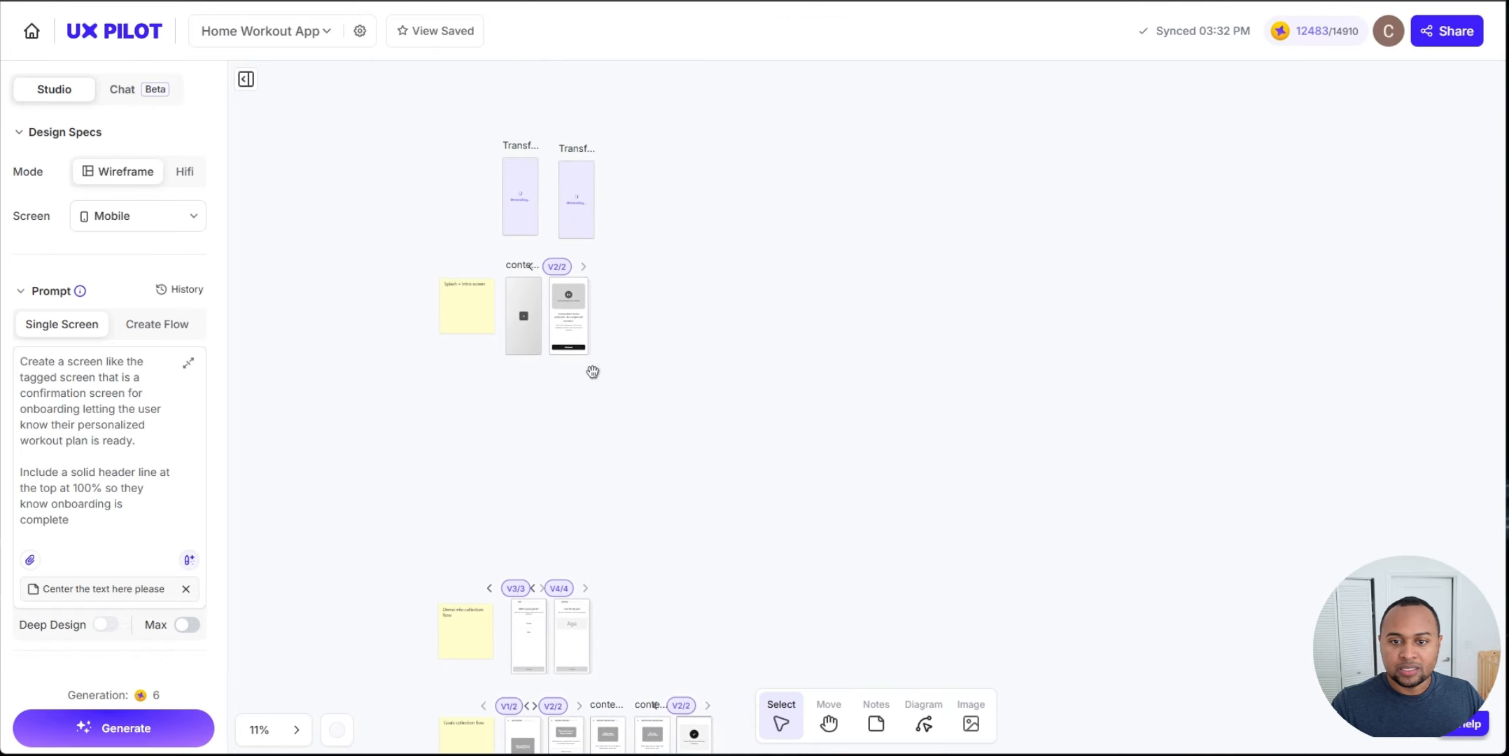
pyautogui.moveTo(523, 206); pyautogui.dragTo(526, 434)
pyautogui.moveTo(578, 216); pyautogui.dragTo(576, 444)
pyautogui.click(518, 335)
pyautogui.scroll(5, 517, 331)
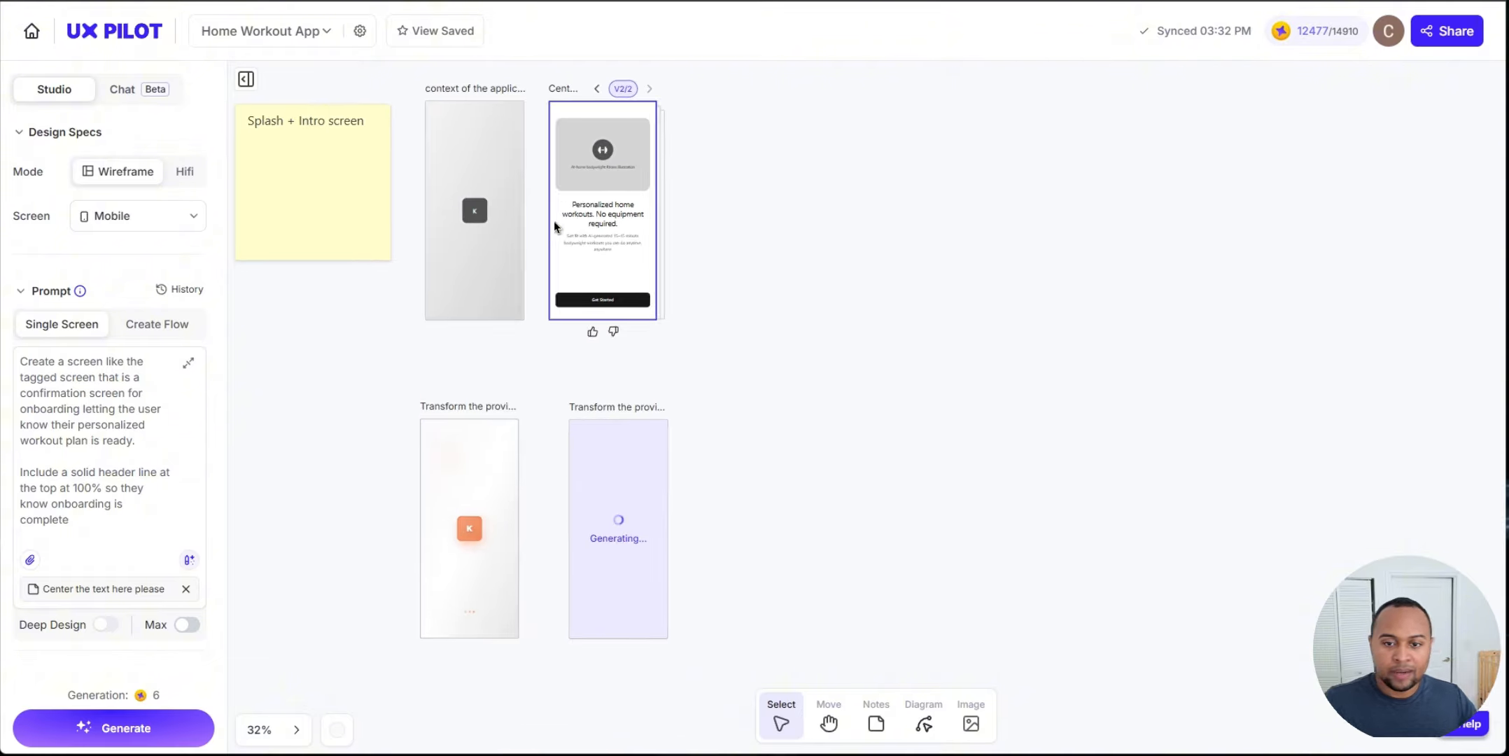
# Step: Zoom in to examine the generated HiFi splash and intro screens
pyautogui.scroll(-2, 761, 495)
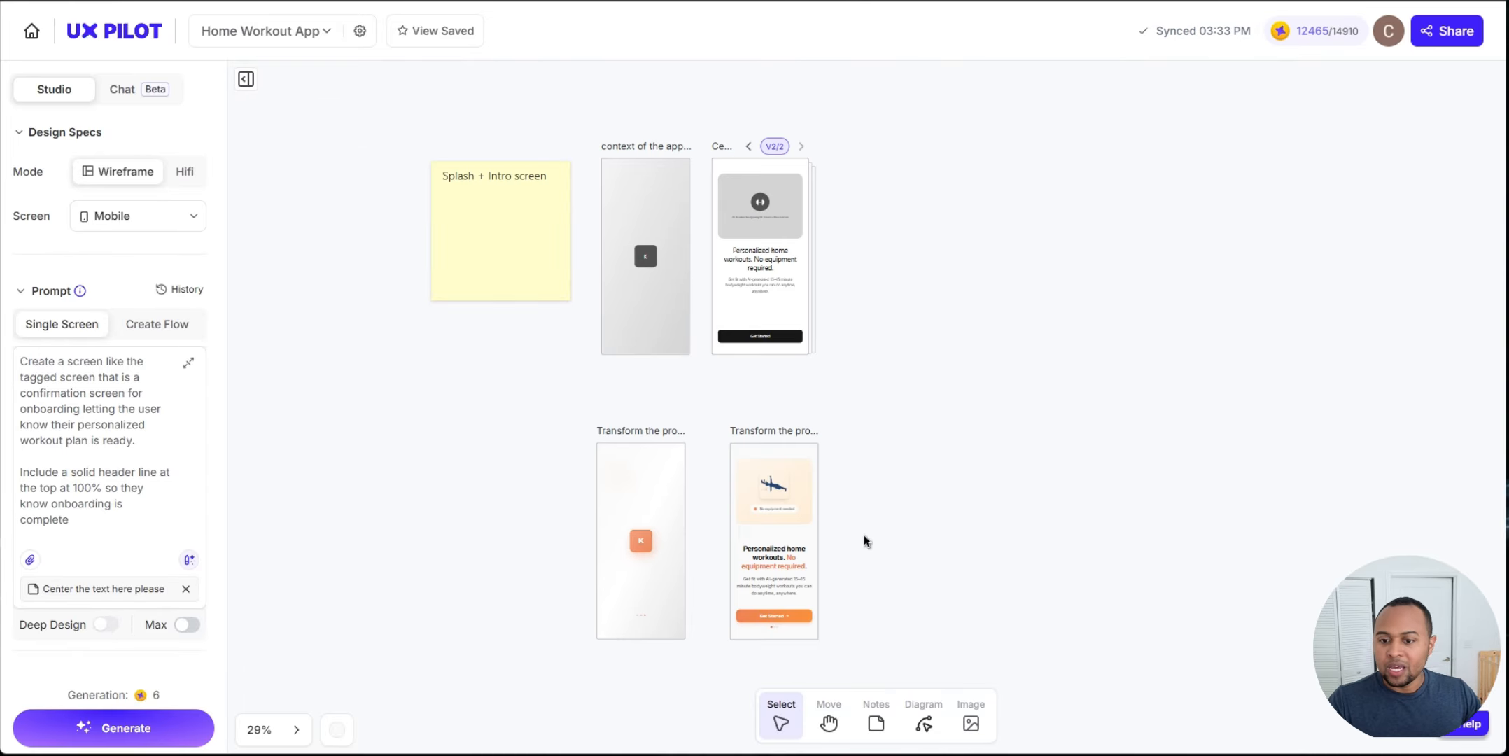
pyautogui.scroll(4, 710, 525)
pyautogui.moveTo(1082, 522); pyautogui.dragTo(1042, 332)
pyautogui.scroll(2, 900, 341)
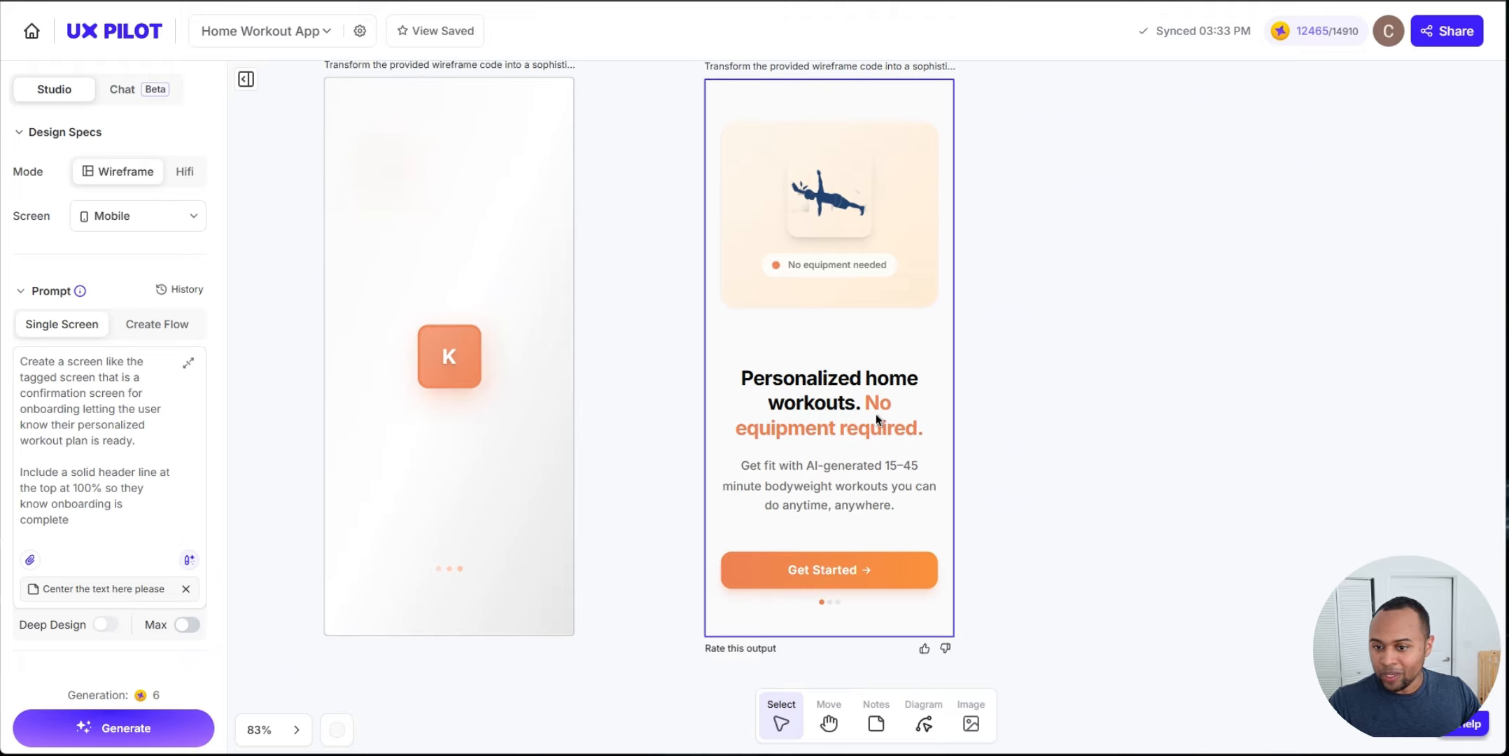
pyautogui.scroll(-2, 1041, 425)
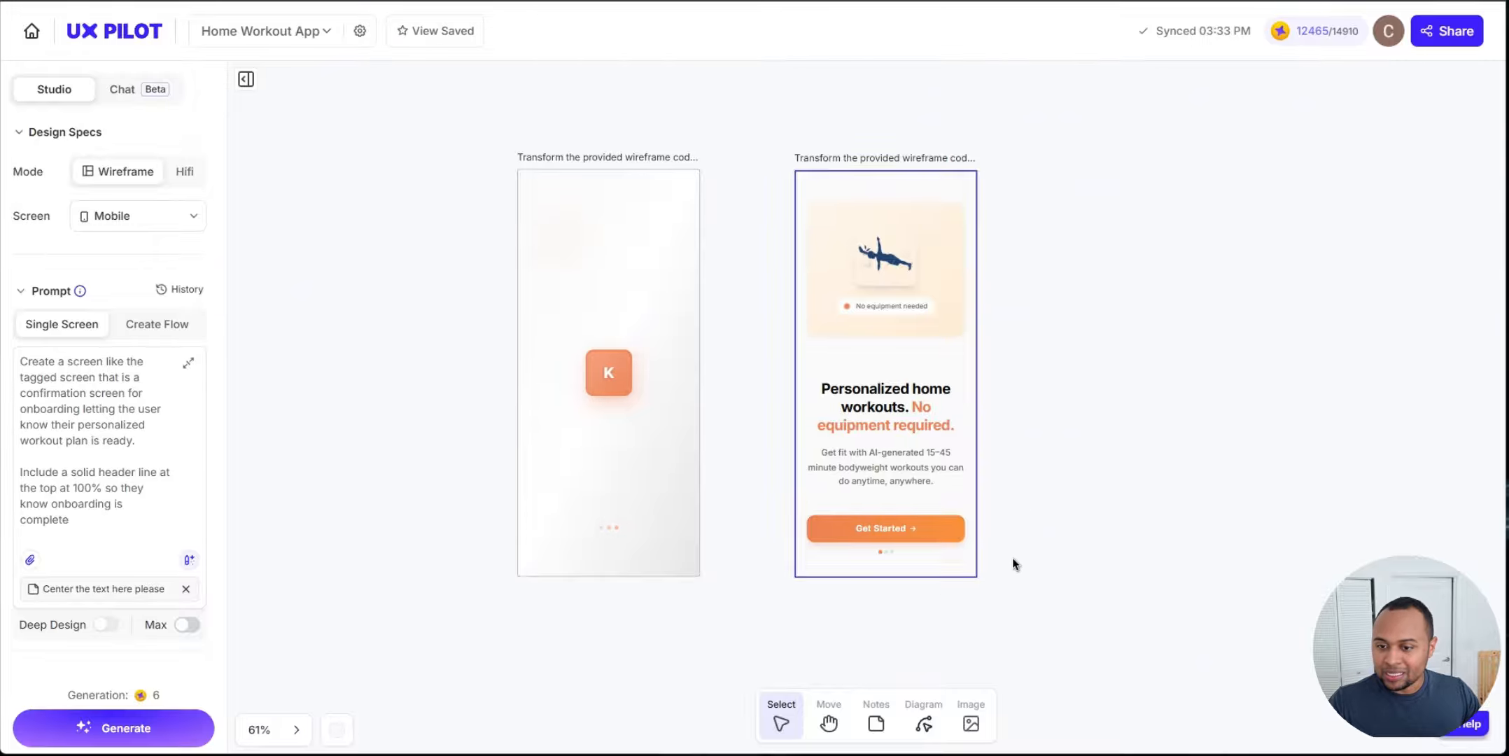
pyautogui.scroll(5, 910, 549)
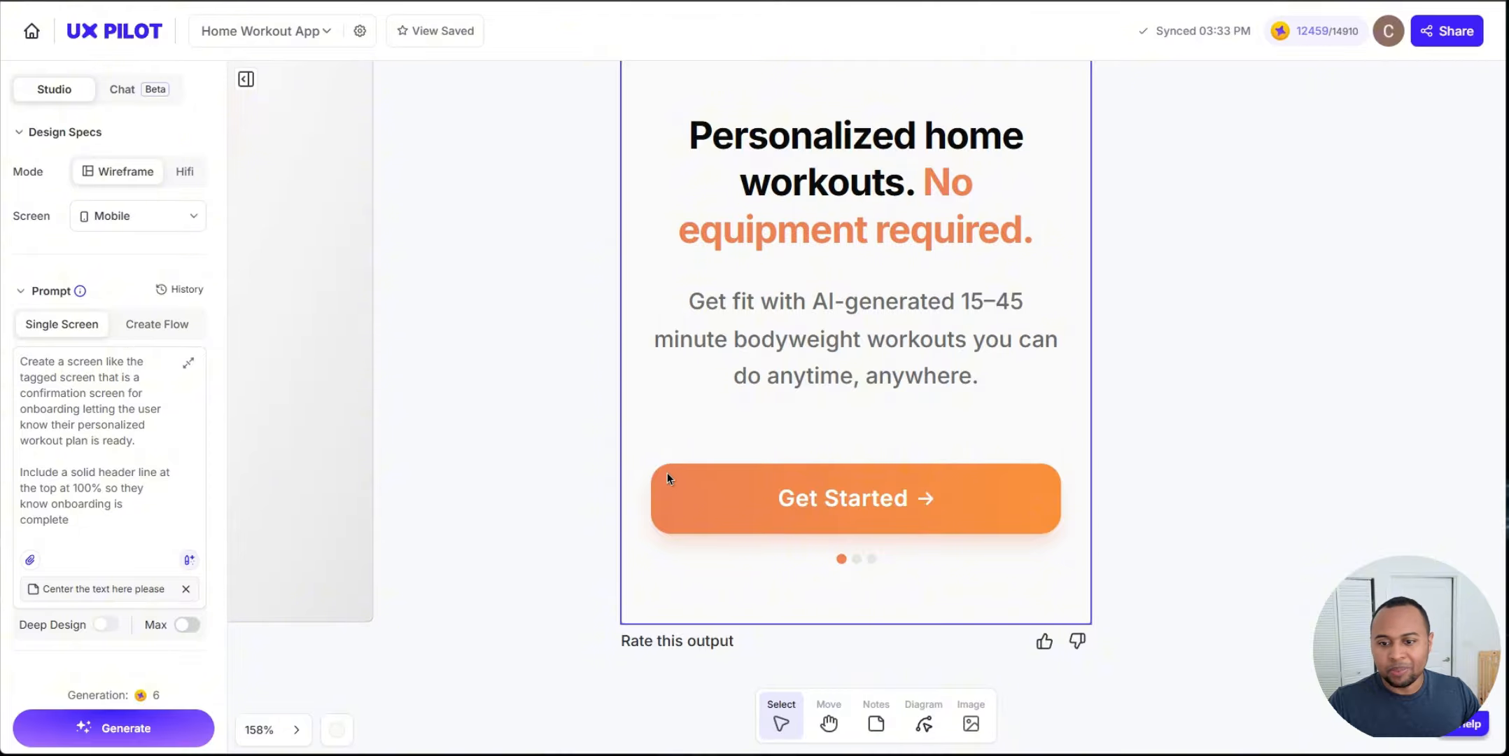
pyautogui.scroll(-5, 1149, 386)
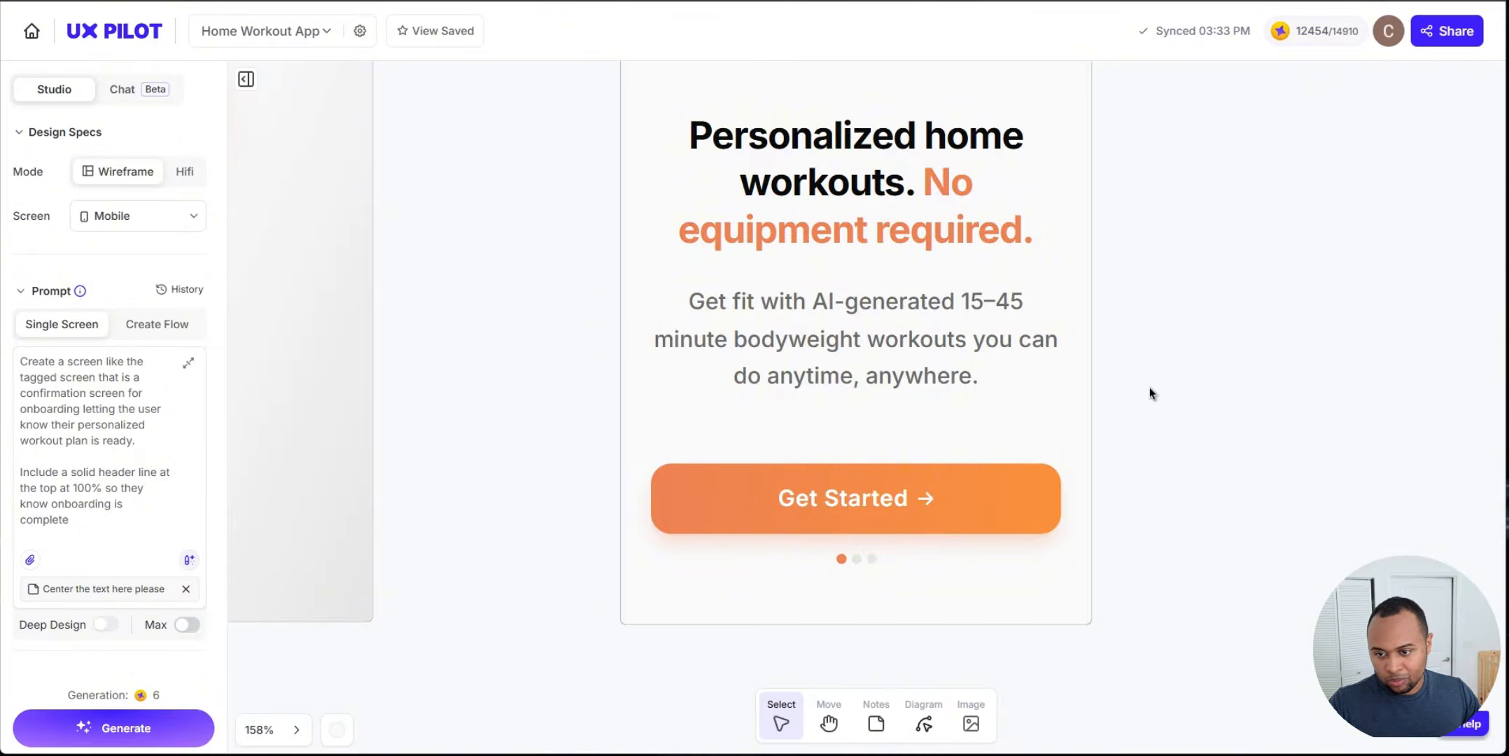
pyautogui.scroll(-2, 1068, 364)
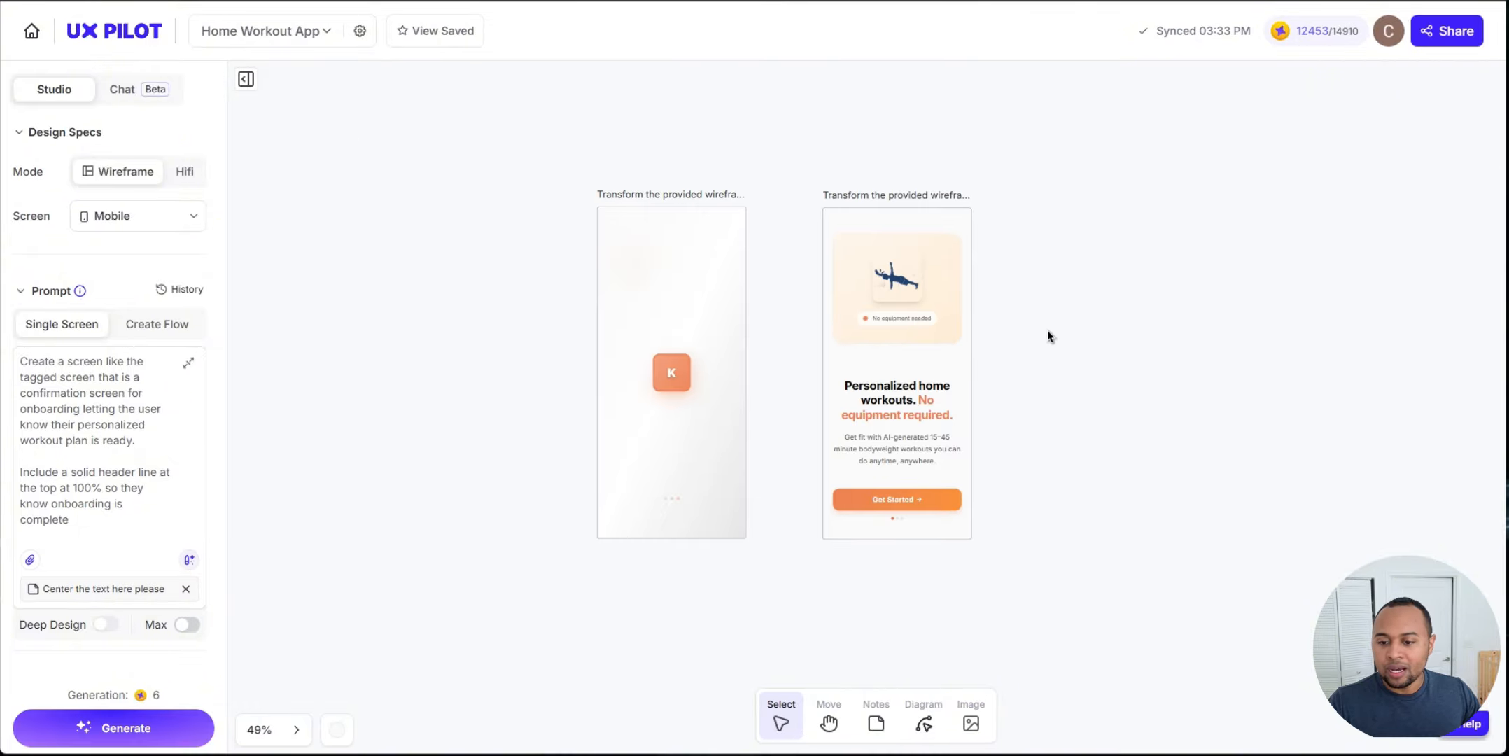
pyautogui.scroll(-3, 1079, 495)
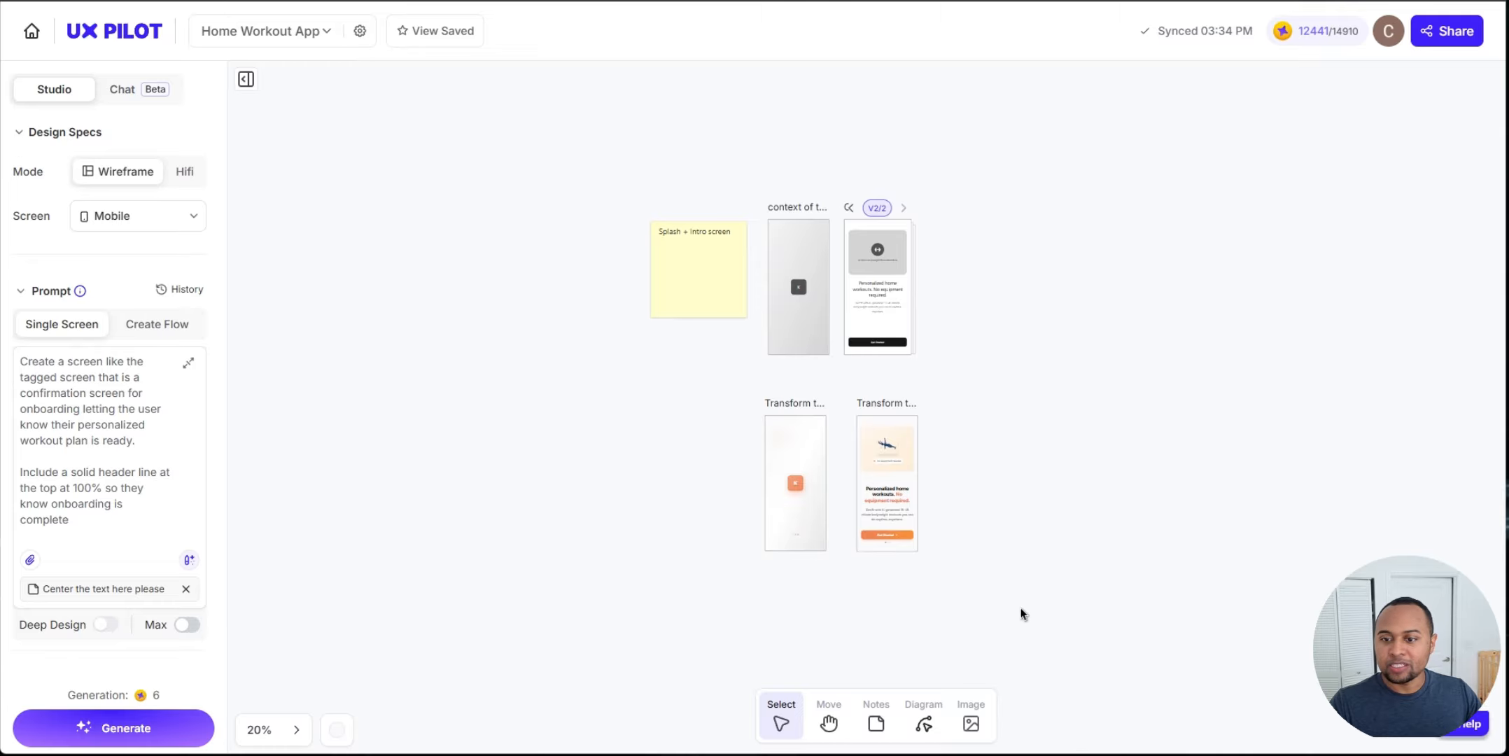
pyautogui.moveTo(1021, 610); pyautogui.dragTo(772, 217)
pyautogui.moveTo(798, 267); pyautogui.dragTo(807, 157)
pyautogui.click(1036, 299)
pyautogui.scroll(3, 808, 422)
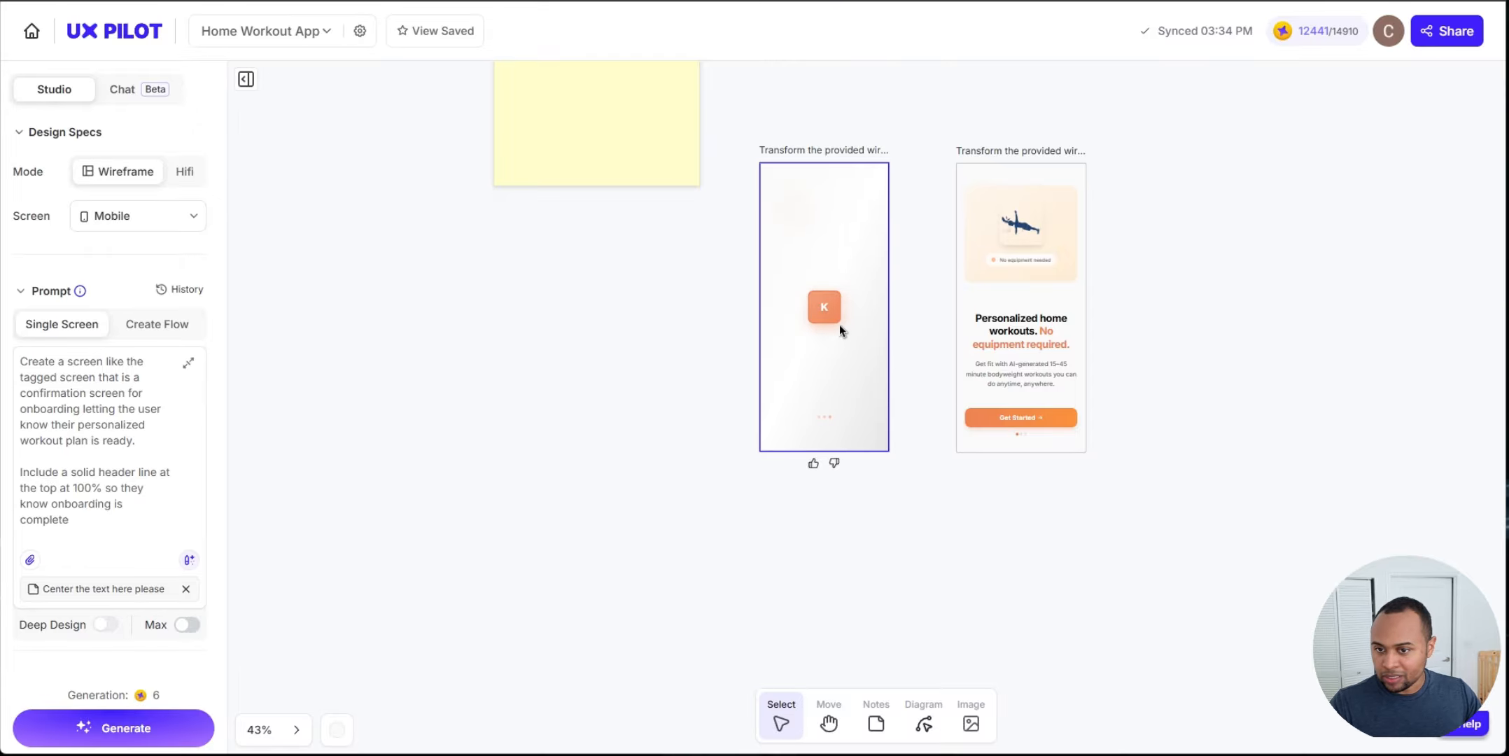
pyautogui.moveTo(902, 637); pyautogui.dragTo(792, 616)
pyautogui.moveTo(985, 505); pyautogui.dragTo(910, 588)
pyautogui.scroll(-6, 902, 444)
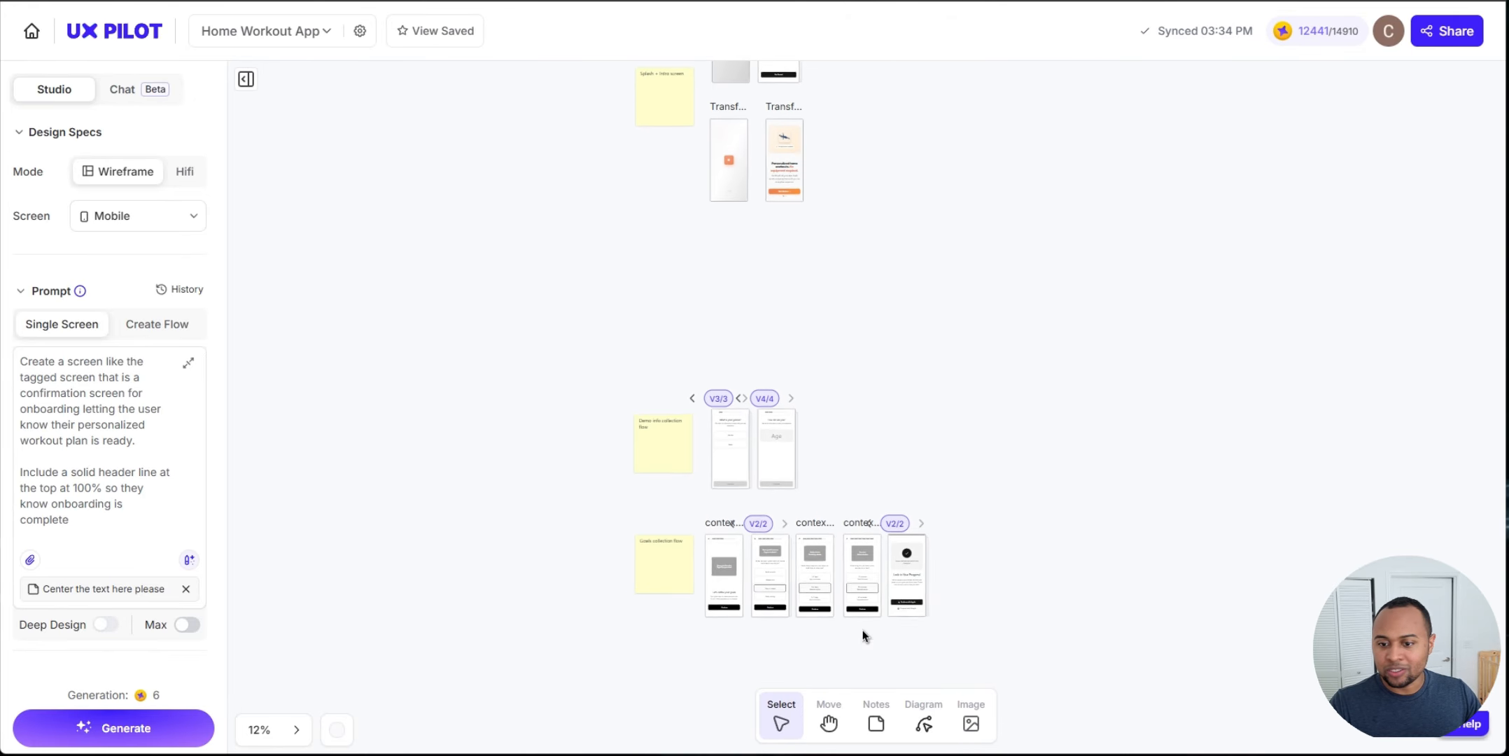
pyautogui.scroll(5, 718, 518)
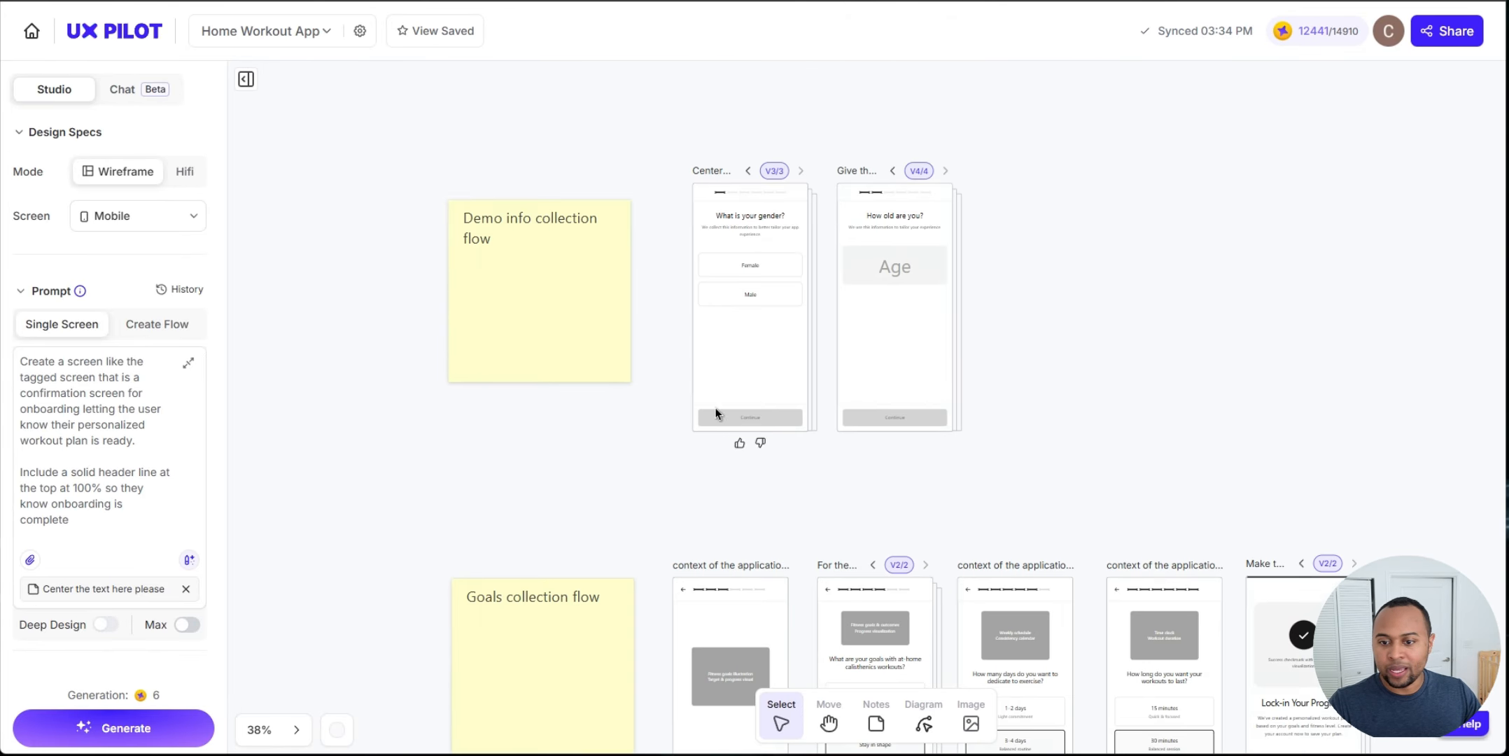
# Step: Generate a HiFi version of the gender question wireframe with the color palette pasted into the prompt
pyautogui.scroll(-3, 717, 413)
pyautogui.click(686, 394)
pyautogui.click(487, 297)
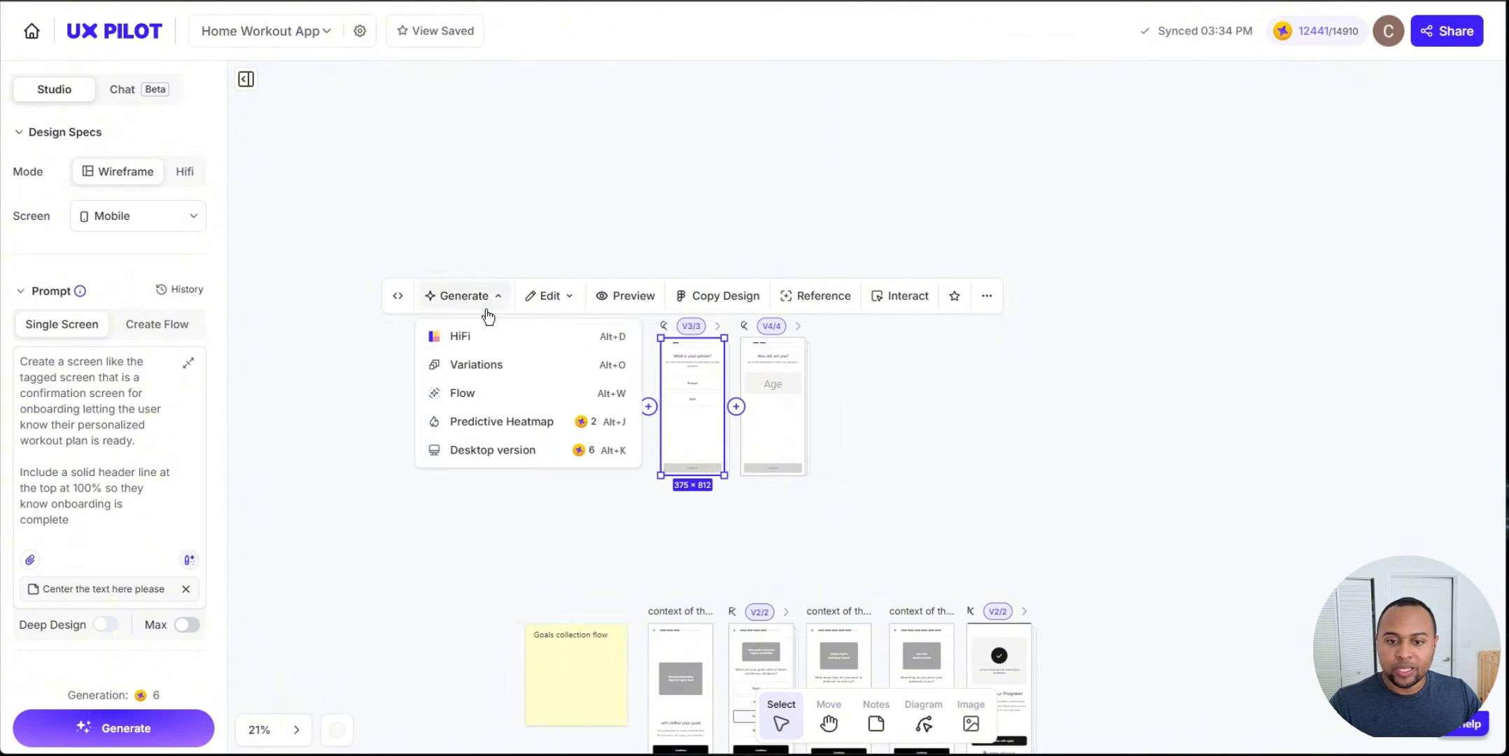
pyautogui.click(483, 336)
pyautogui.scroll(-1, 1372, 294)
pyautogui.click(1403, 323)
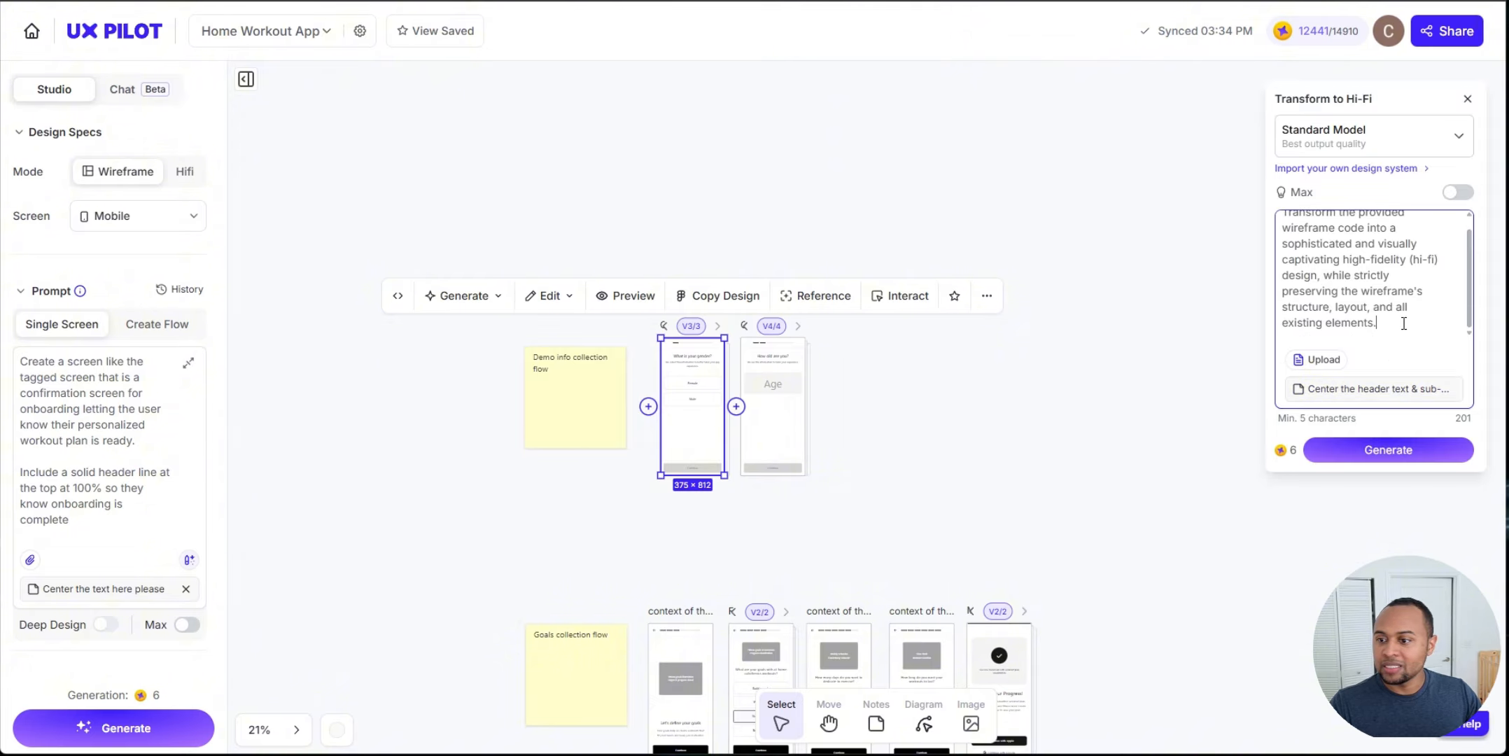
pyautogui.hotkey('ctrl', 'v')
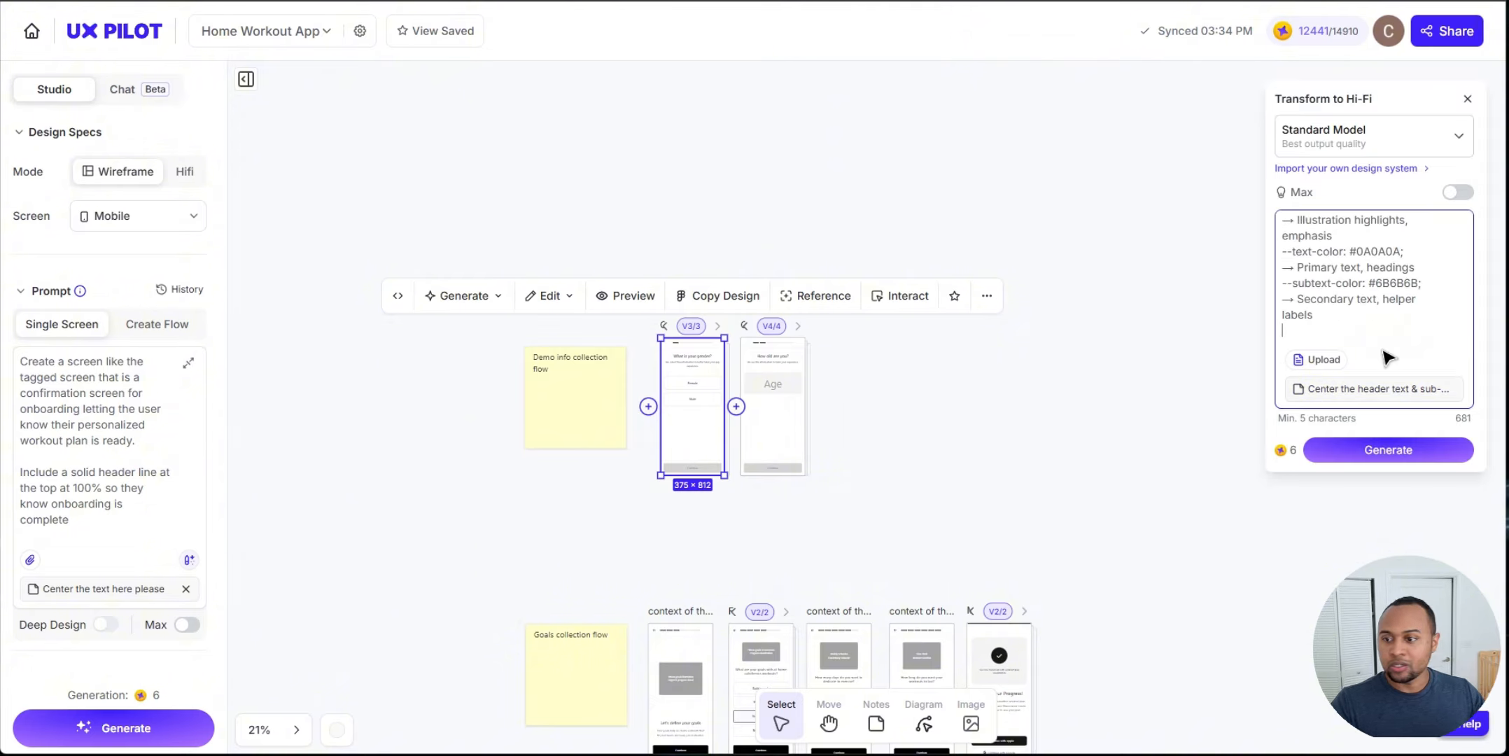
pyautogui.click(1387, 450)
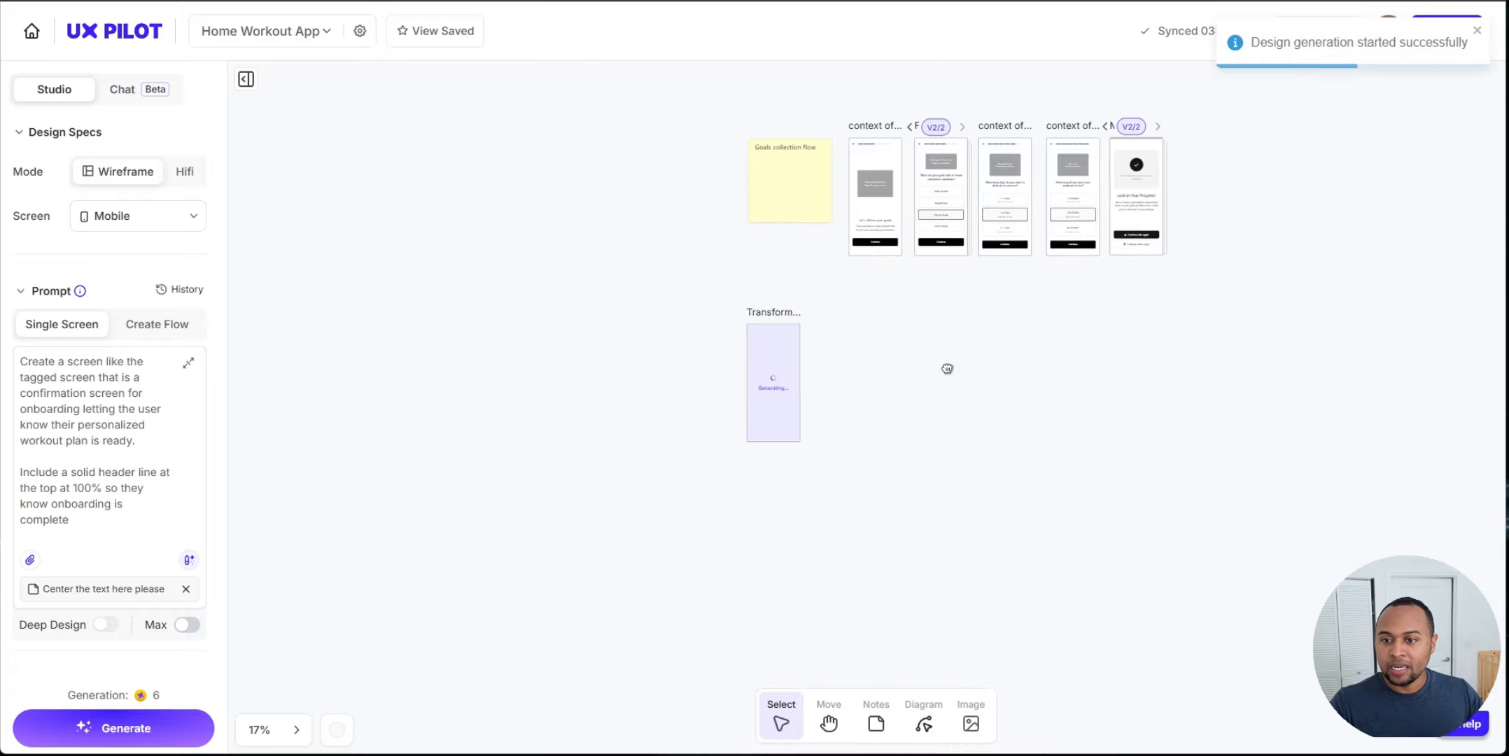
# Step: Generate a HiFi version of the age question wireframe with the default transform prompt
pyautogui.scroll(5, 910, 315)
pyautogui.hscroll(2, 909, 315)
pyautogui.click(828, 249)
pyautogui.click(604, 159)
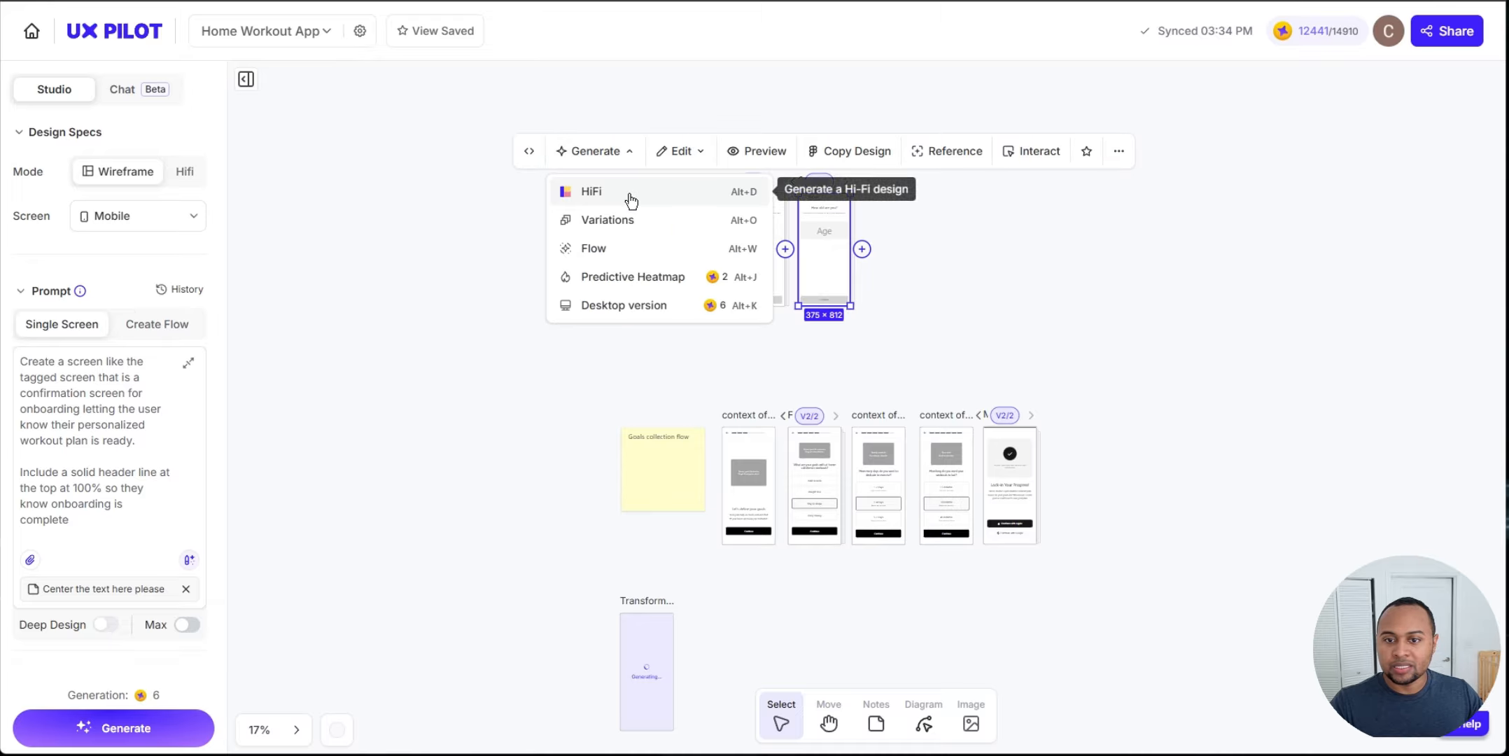
pyautogui.click(630, 198)
pyautogui.click(1403, 321)
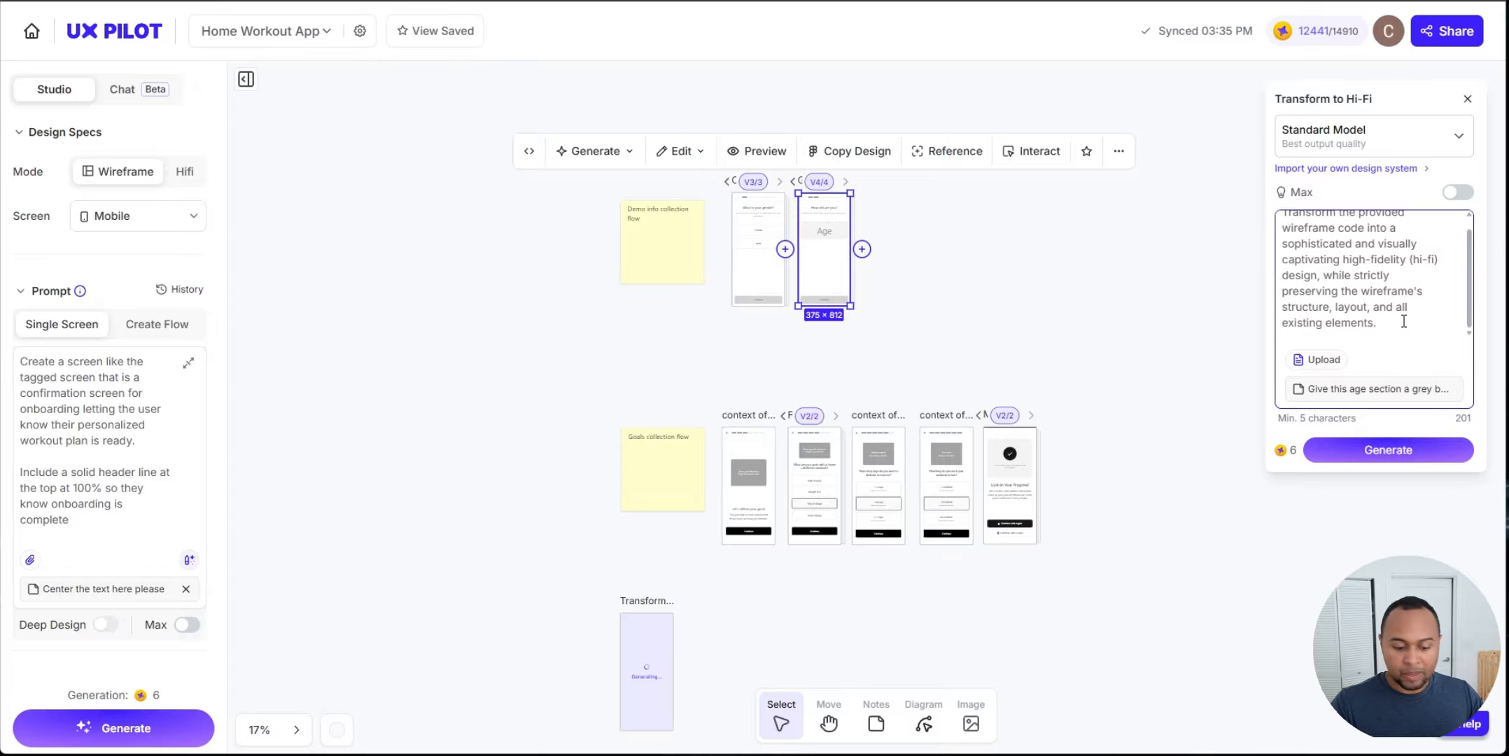
pyautogui.scroll(-5, 1403, 321)
pyautogui.click(1388, 449)
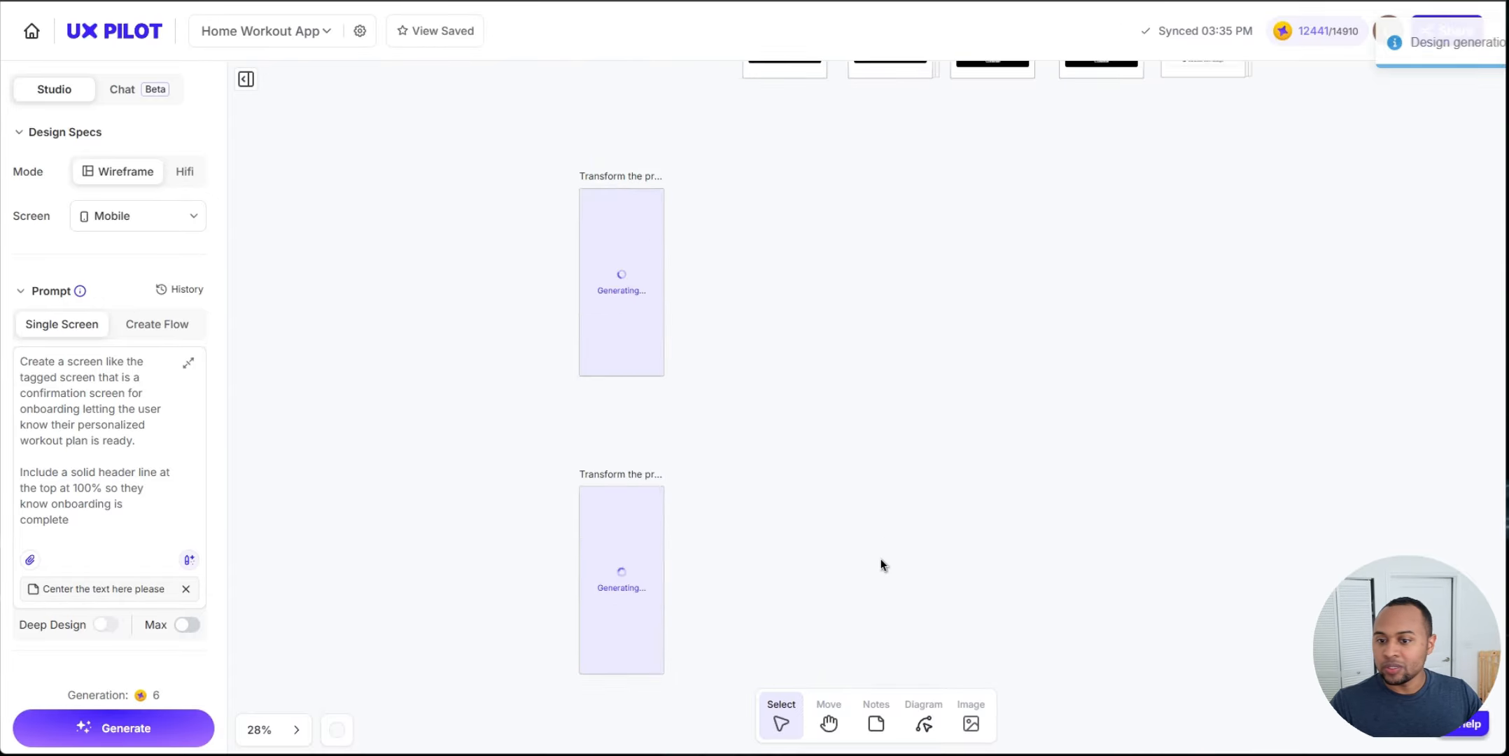
# Step: Move the two generating screens beneath the gender and age wireframes and zoom in on the results
pyautogui.scroll(-5, 828, 486)
pyautogui.moveTo(899, 322); pyautogui.dragTo(675, 661)
pyautogui.scroll(-3, 731, 528)
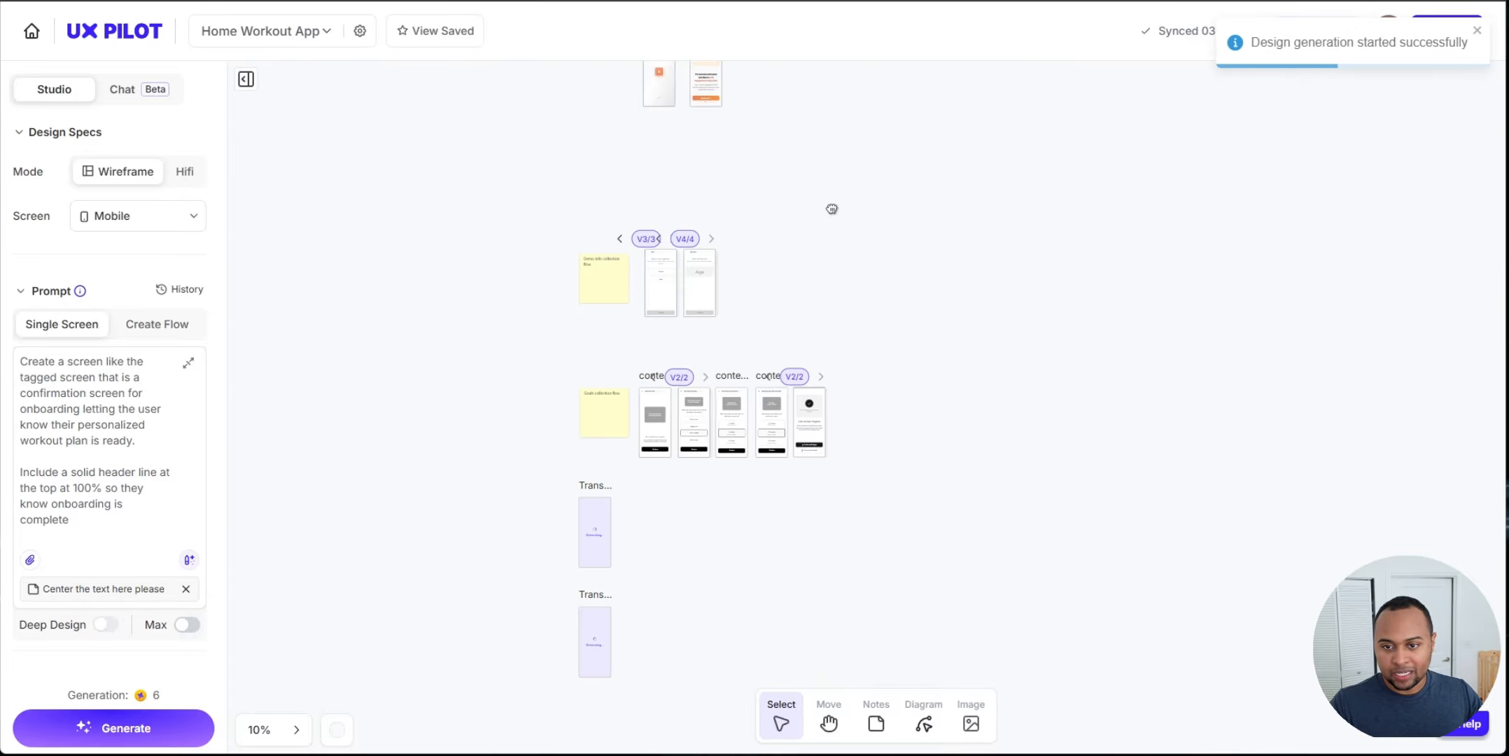
pyautogui.moveTo(831, 208); pyautogui.dragTo(777, 266)
pyautogui.moveTo(476, 250); pyautogui.dragTo(703, 394)
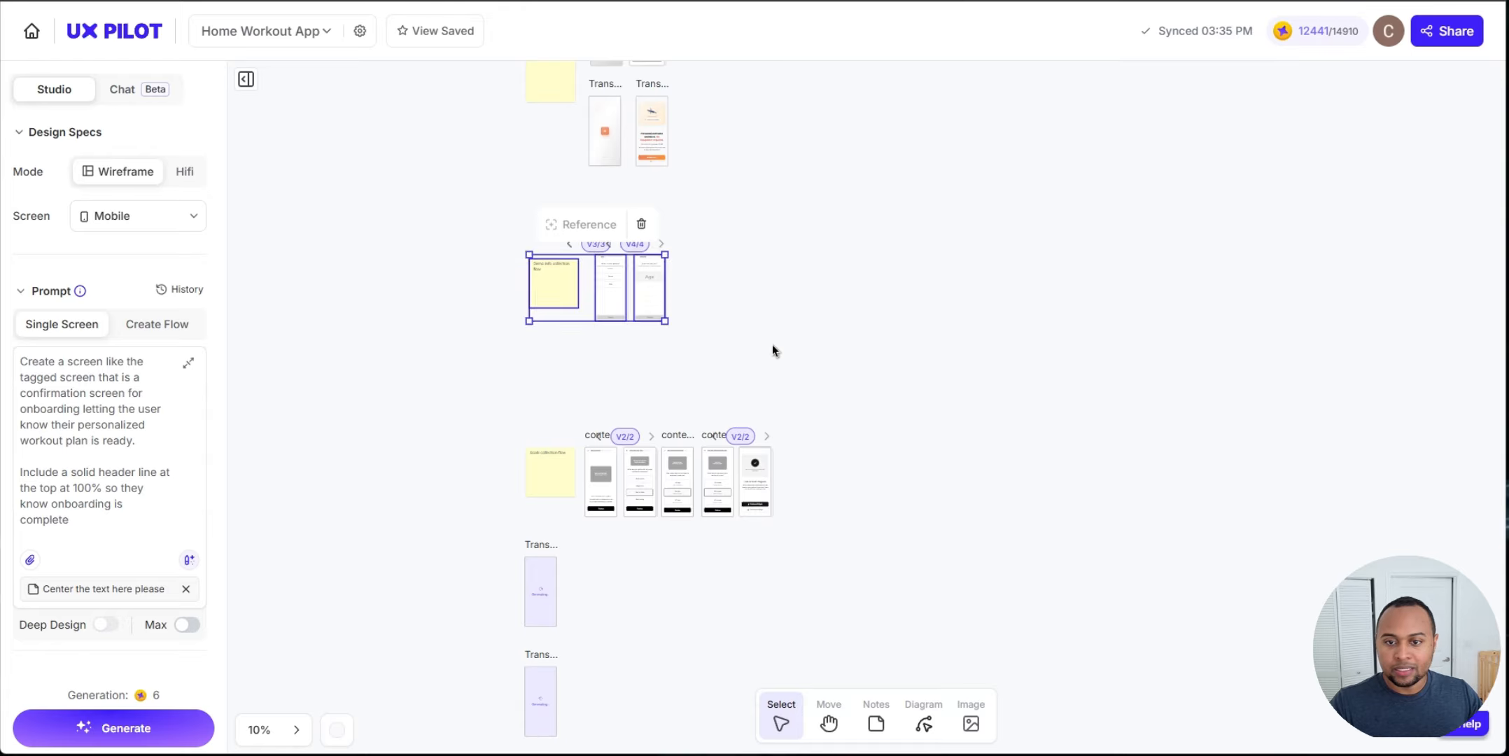
pyautogui.moveTo(539, 606); pyautogui.dragTo(614, 392)
pyautogui.click(545, 700)
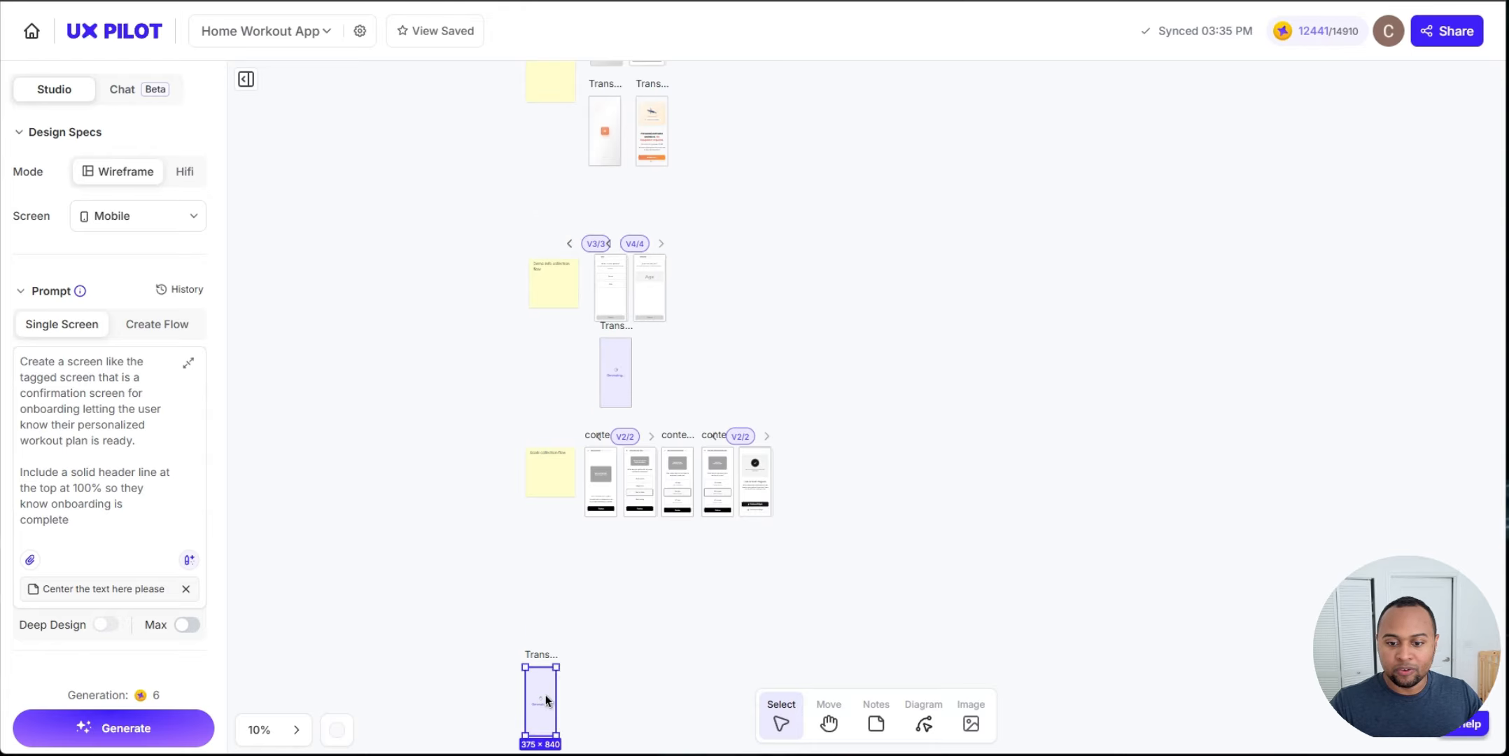
pyautogui.moveTo(546, 700); pyautogui.dragTo(661, 366)
pyautogui.moveTo(897, 594); pyautogui.dragTo(495, 429)
pyautogui.moveTo(558, 485); pyautogui.dragTo(537, 574)
pyautogui.click(508, 410)
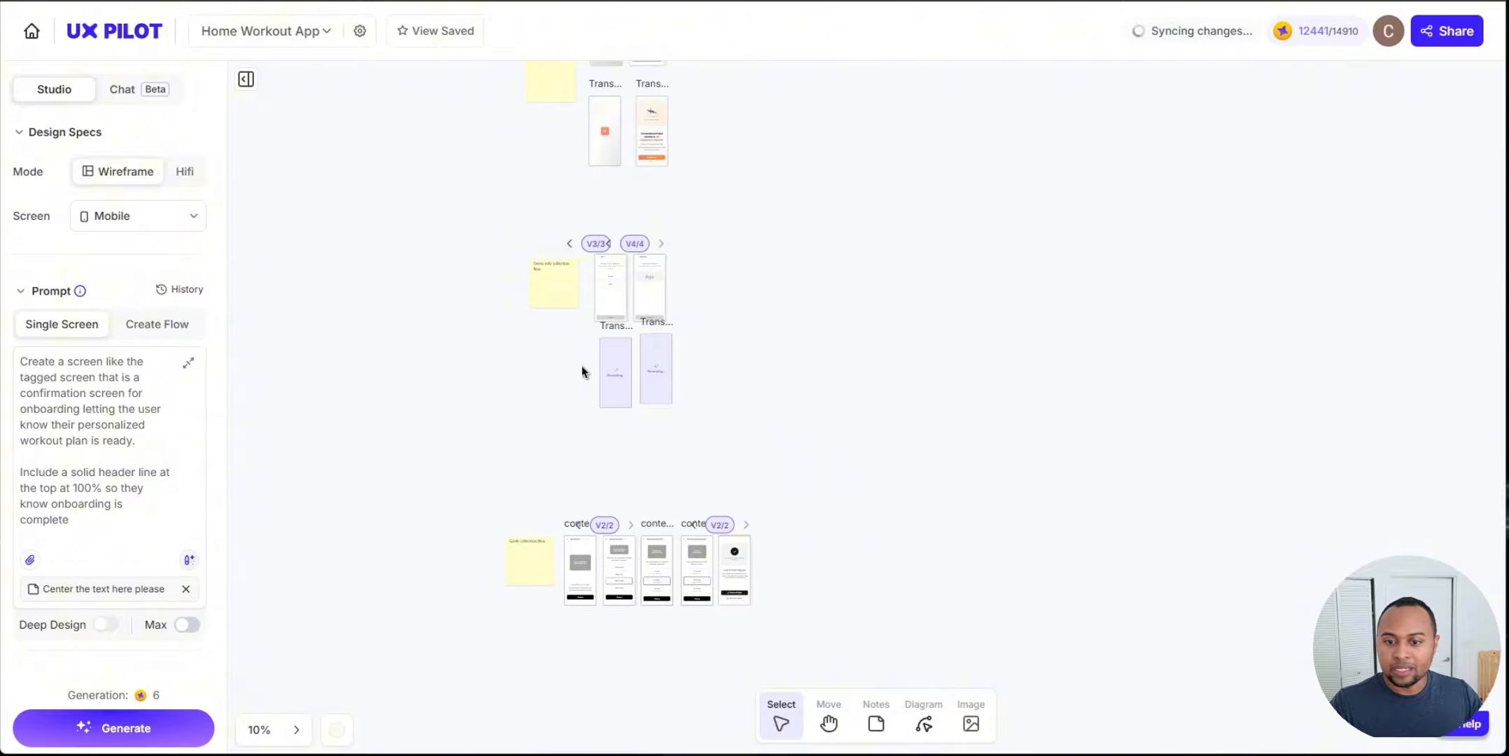
pyautogui.scroll(5, 582, 366)
pyautogui.moveTo(682, 336)
pyautogui.mouseDown()
pyautogui.moveTo(660, 361)
pyautogui.moveTo(660, 345)
pyautogui.mouseUp()
pyautogui.moveTo(804, 311)
pyautogui.mouseDown()
pyautogui.moveTo(799, 345)
pyautogui.moveTo(799, 329)
pyautogui.mouseUp()
pyautogui.click(1009, 320)
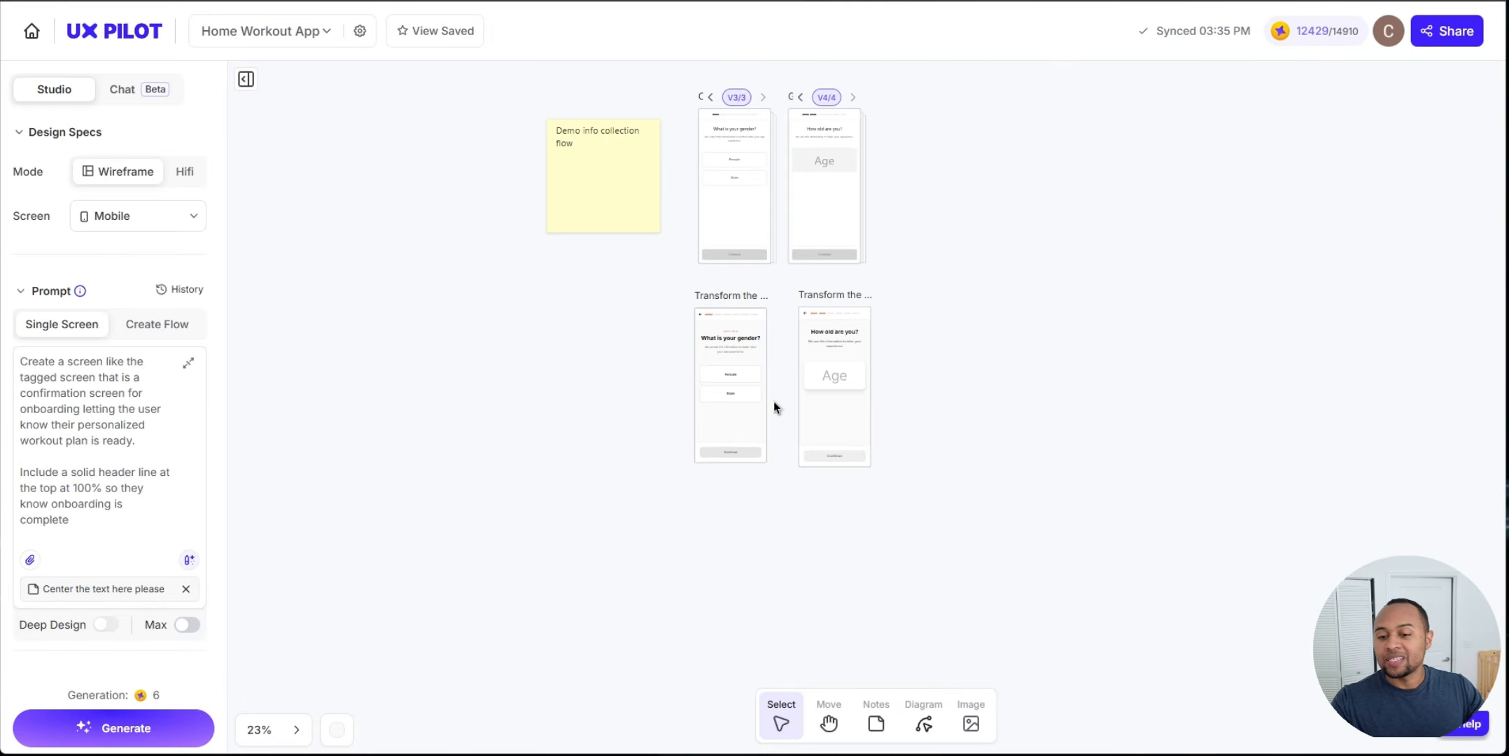
pyautogui.scroll(4, 774, 399)
pyautogui.moveTo(579, 263); pyautogui.dragTo(559, 297)
pyautogui.scroll(4, 603, 331)
pyautogui.scroll(-1, 448, 360)
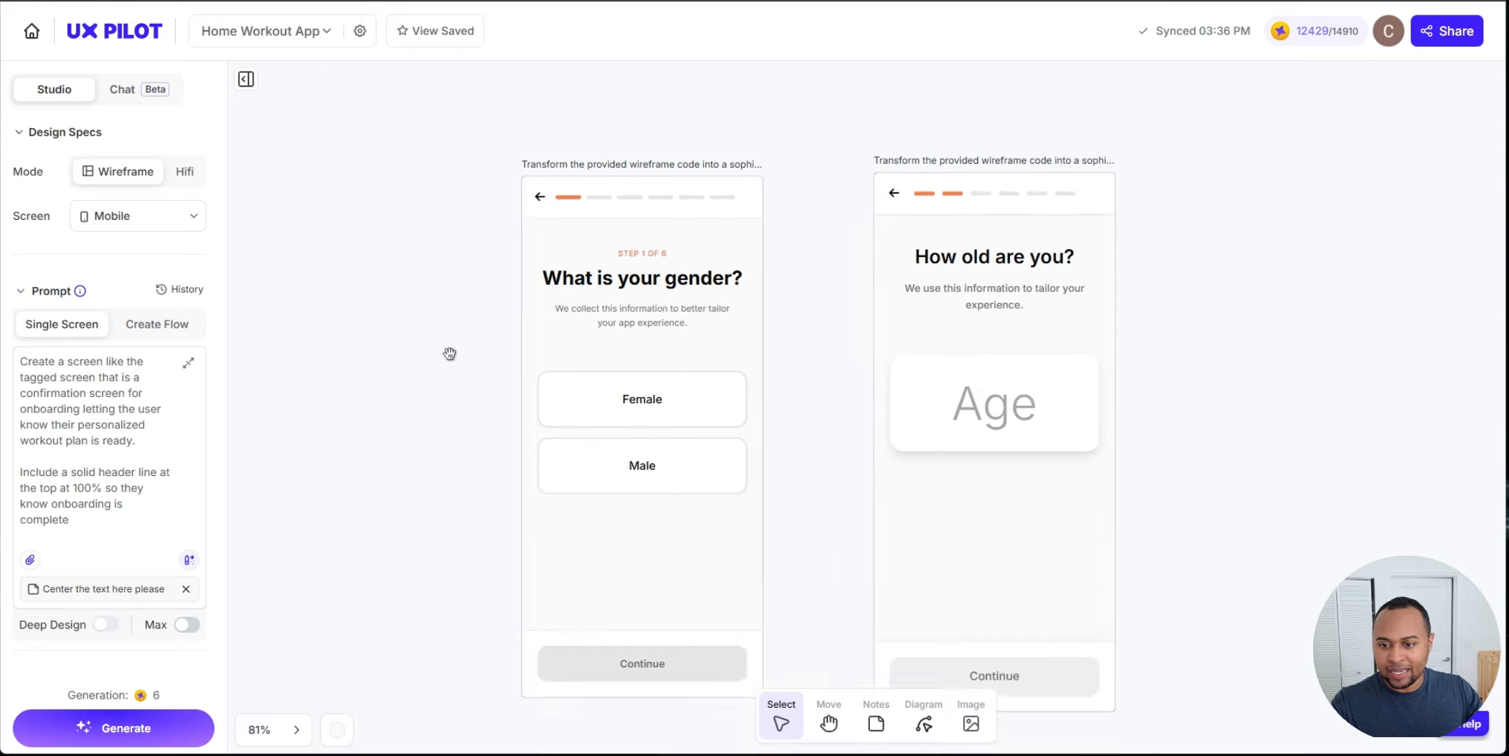
# Step: Pan and zoom around the canvas to examine the generated HiFi gender and age screens
pyautogui.moveTo(450, 354); pyautogui.dragTo(418, 306)
pyautogui.moveTo(1134, 361); pyautogui.dragTo(1037, 438)
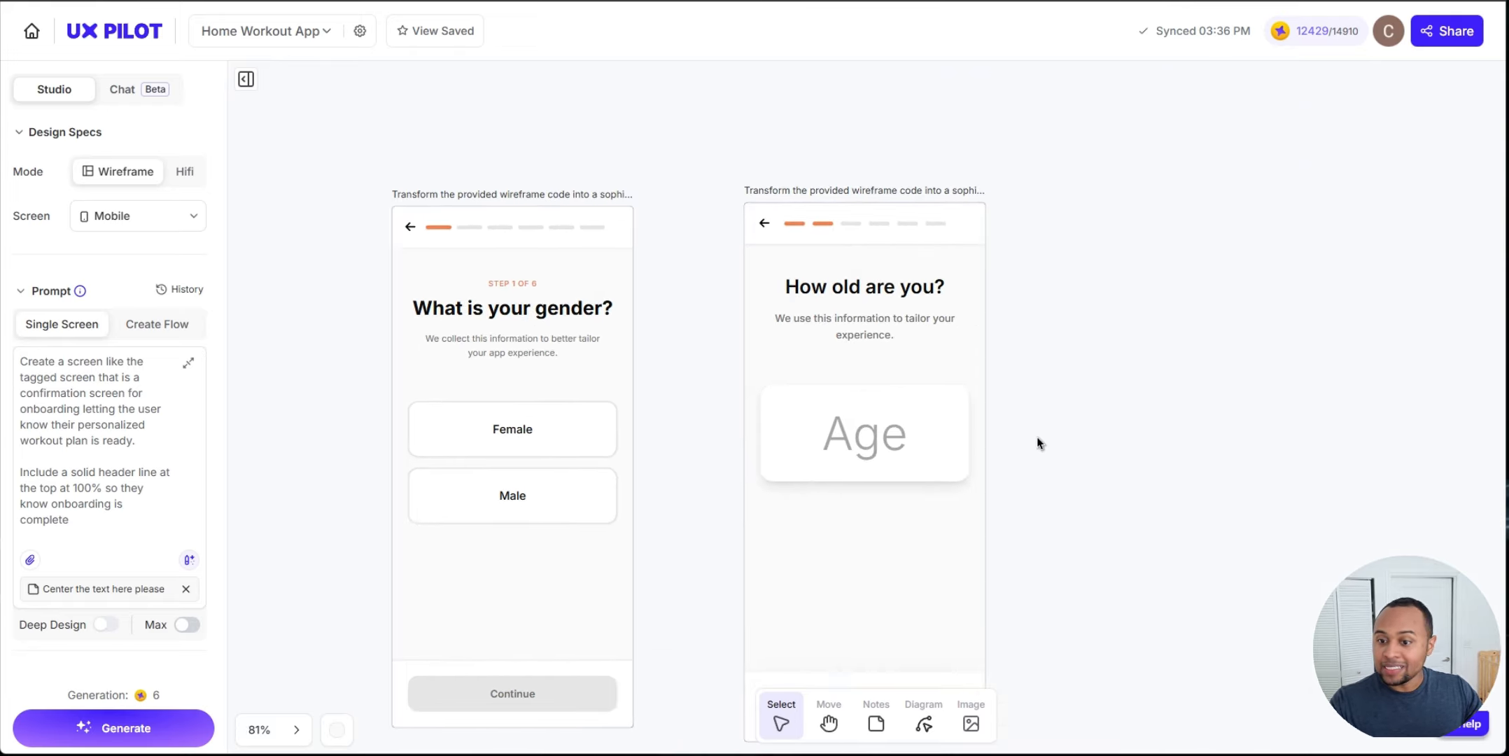
pyautogui.scroll(-5, 1036, 436)
pyautogui.moveTo(1078, 262); pyautogui.dragTo(926, 316)
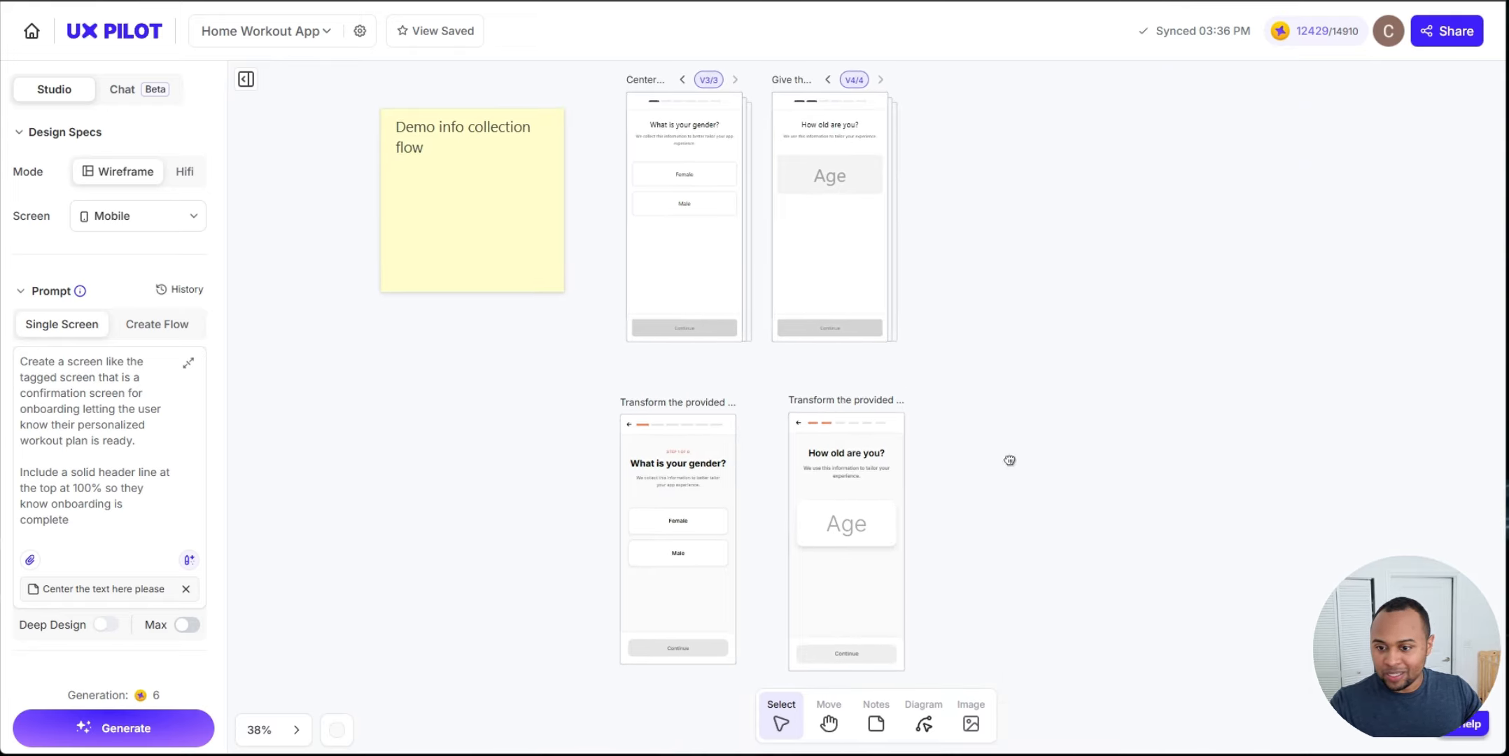
pyautogui.moveTo(1010, 460); pyautogui.dragTo(1022, 422)
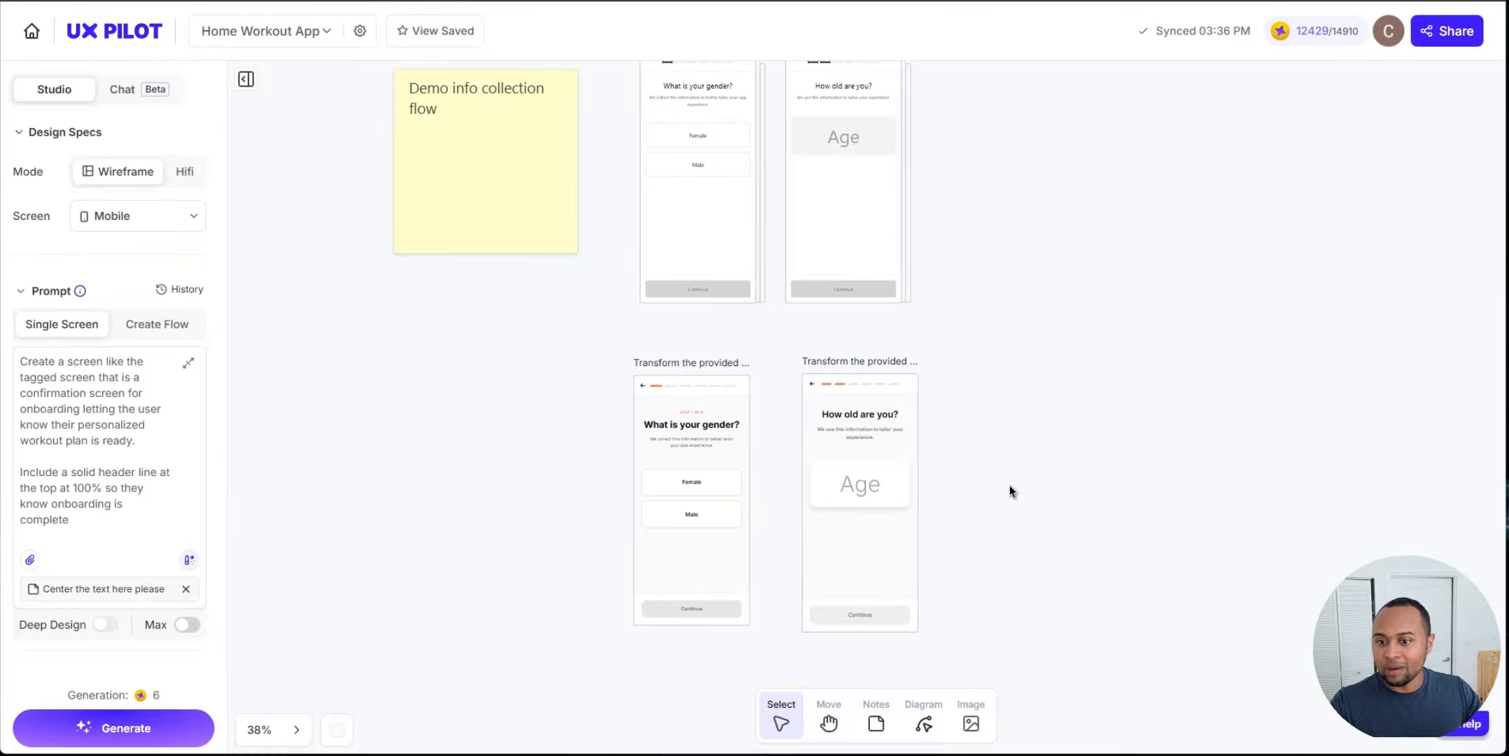
pyautogui.scroll(3, 936, 581)
pyautogui.scroll(4, 850, 457)
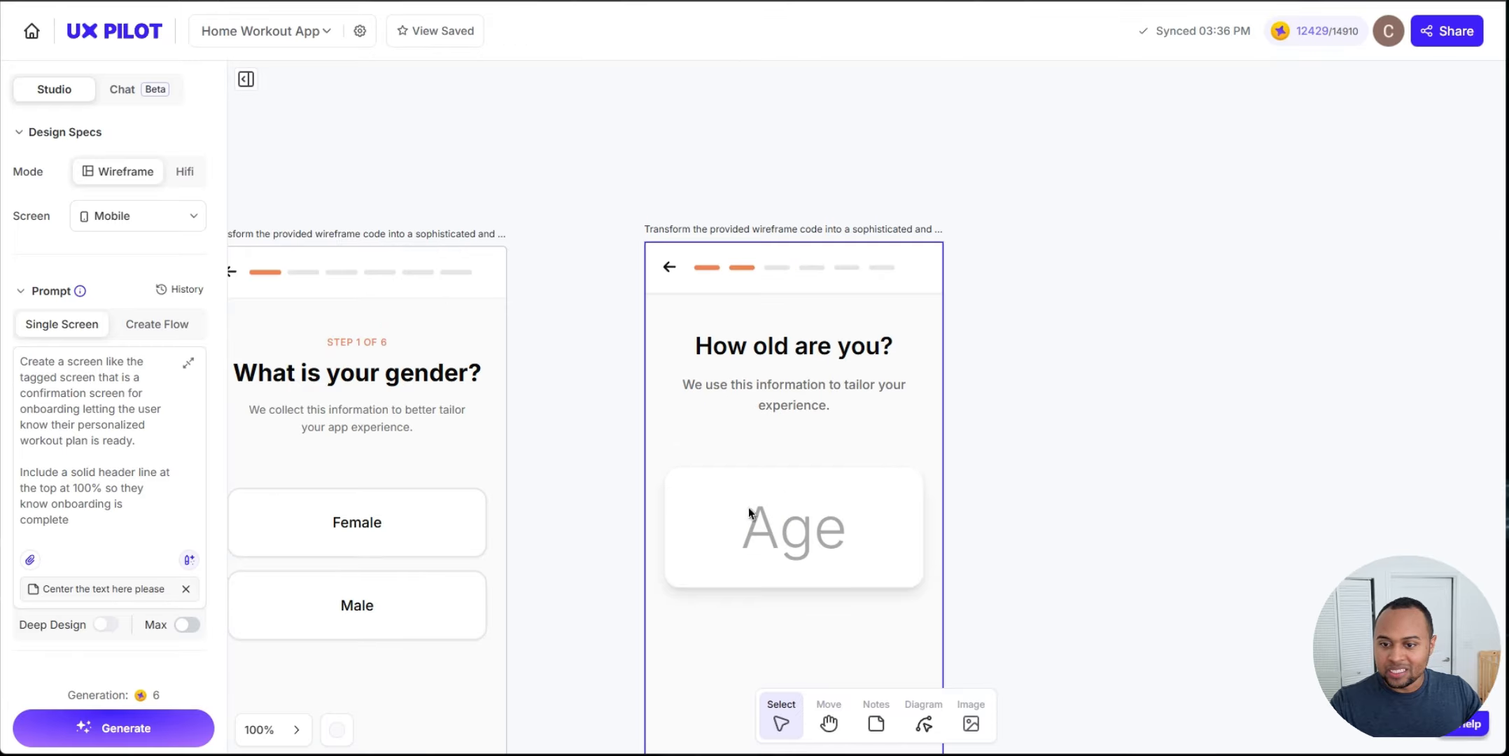
pyautogui.moveTo(1100, 507); pyautogui.dragTo(1154, 234)
pyautogui.scroll(-4, 1050, 445)
pyautogui.hscroll(-3, 761, 374)
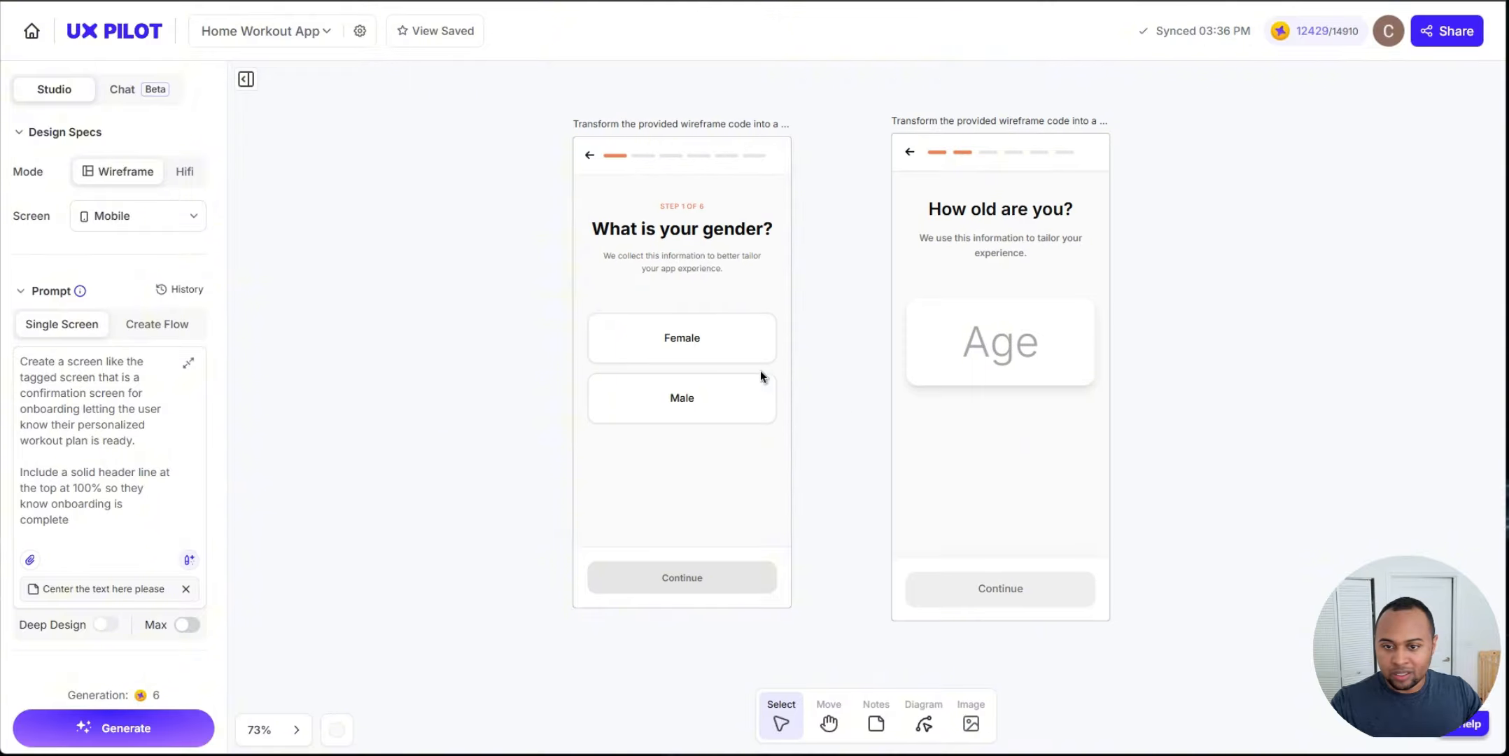
# Step: Preview the HiFi gender screen and try selecting the Female and Male options
pyautogui.click(687, 341)
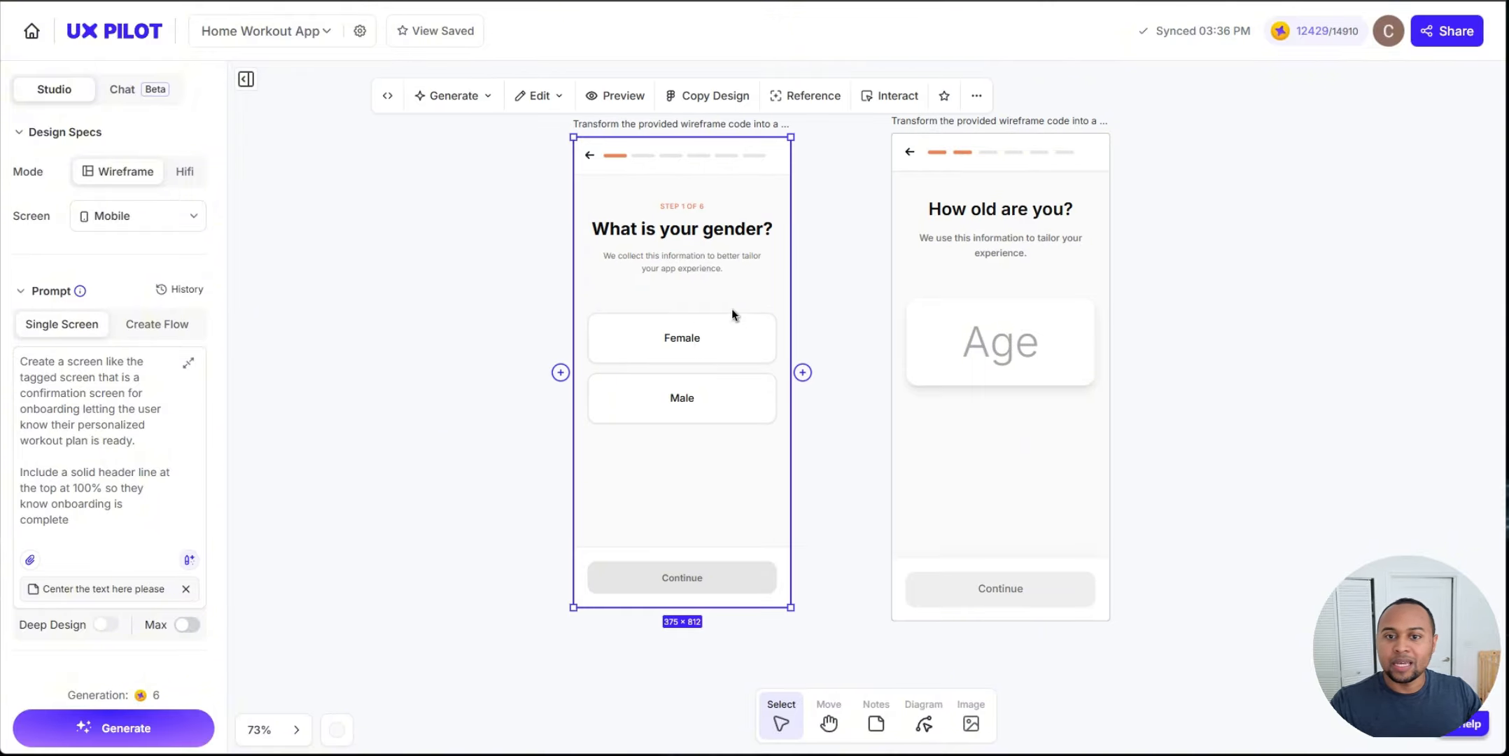
pyautogui.click(977, 95)
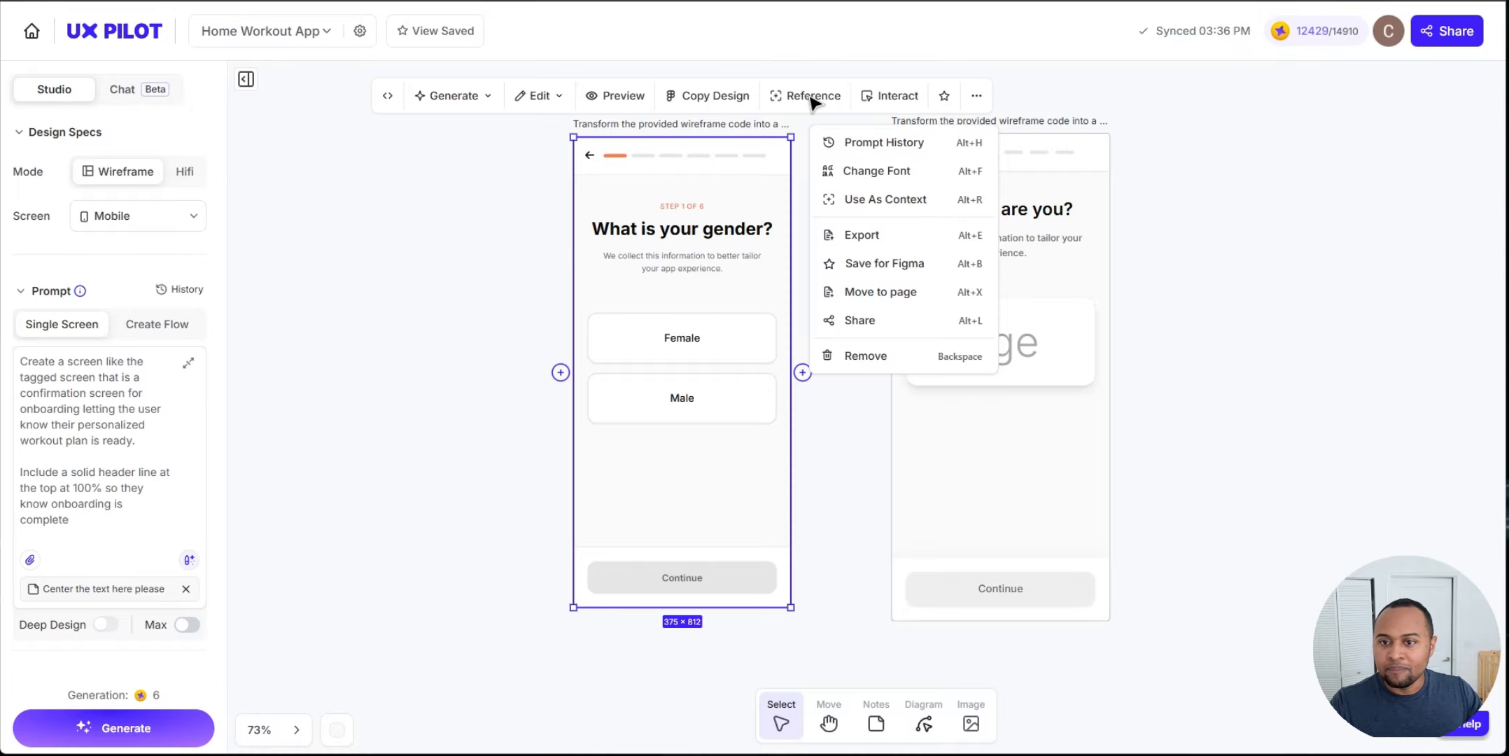
pyautogui.click(614, 96)
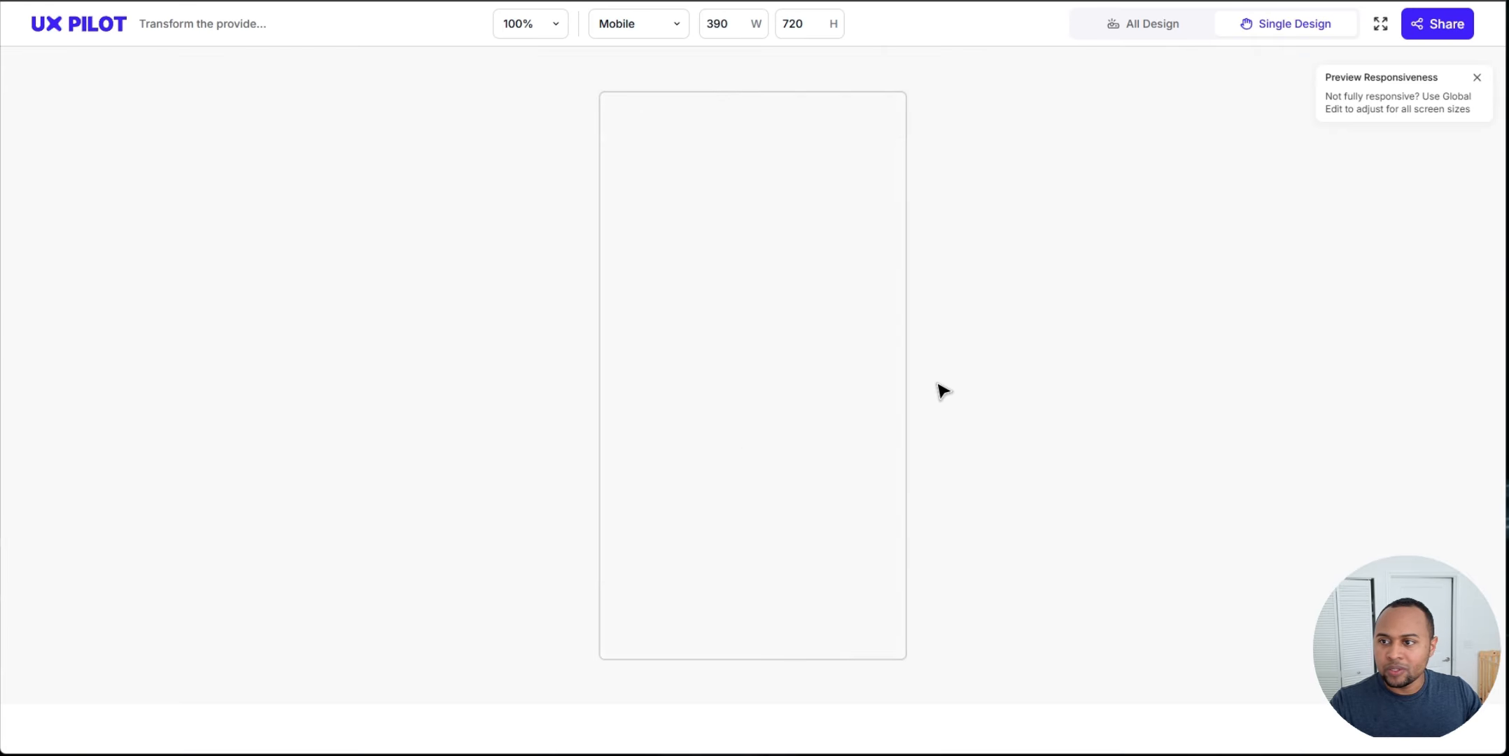
pyautogui.click(777, 369)
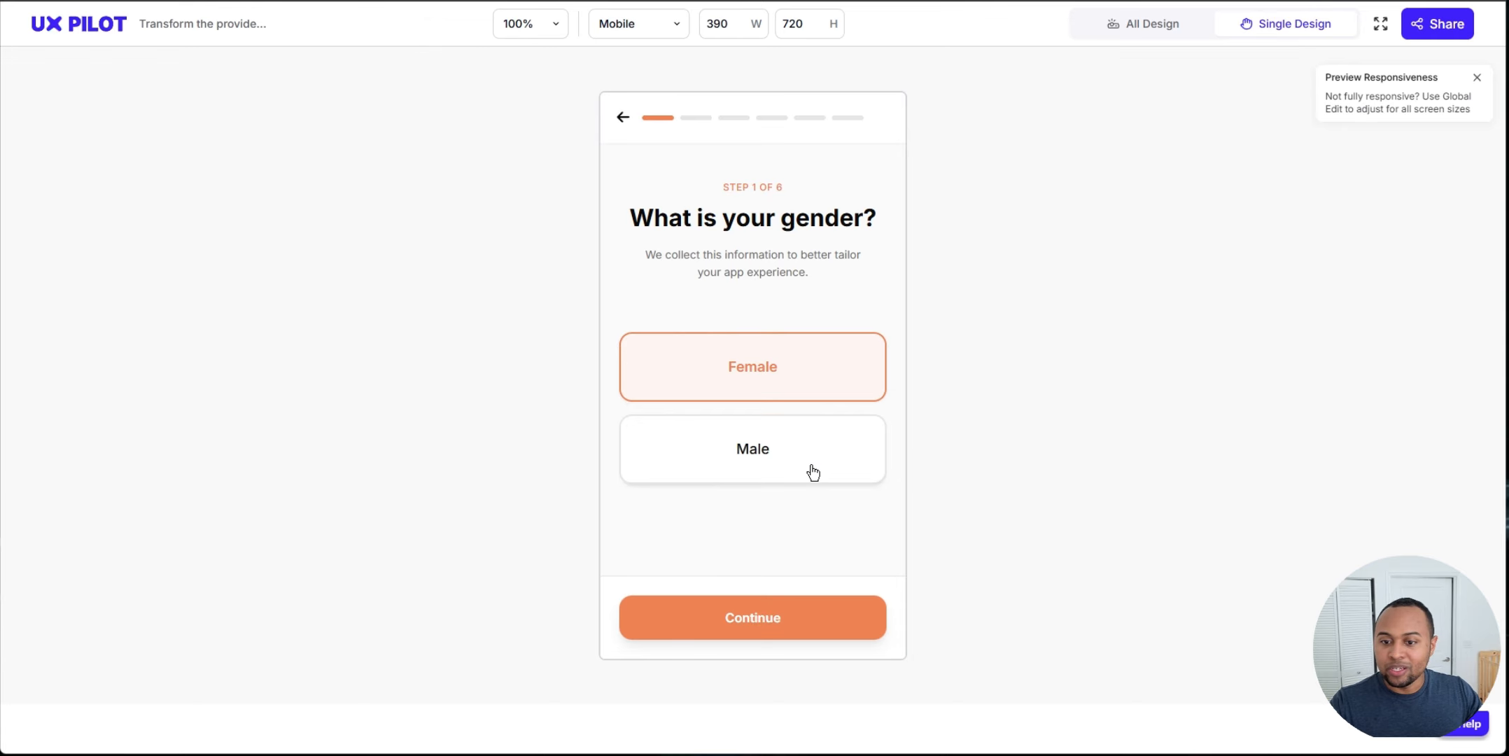
pyautogui.click(812, 470)
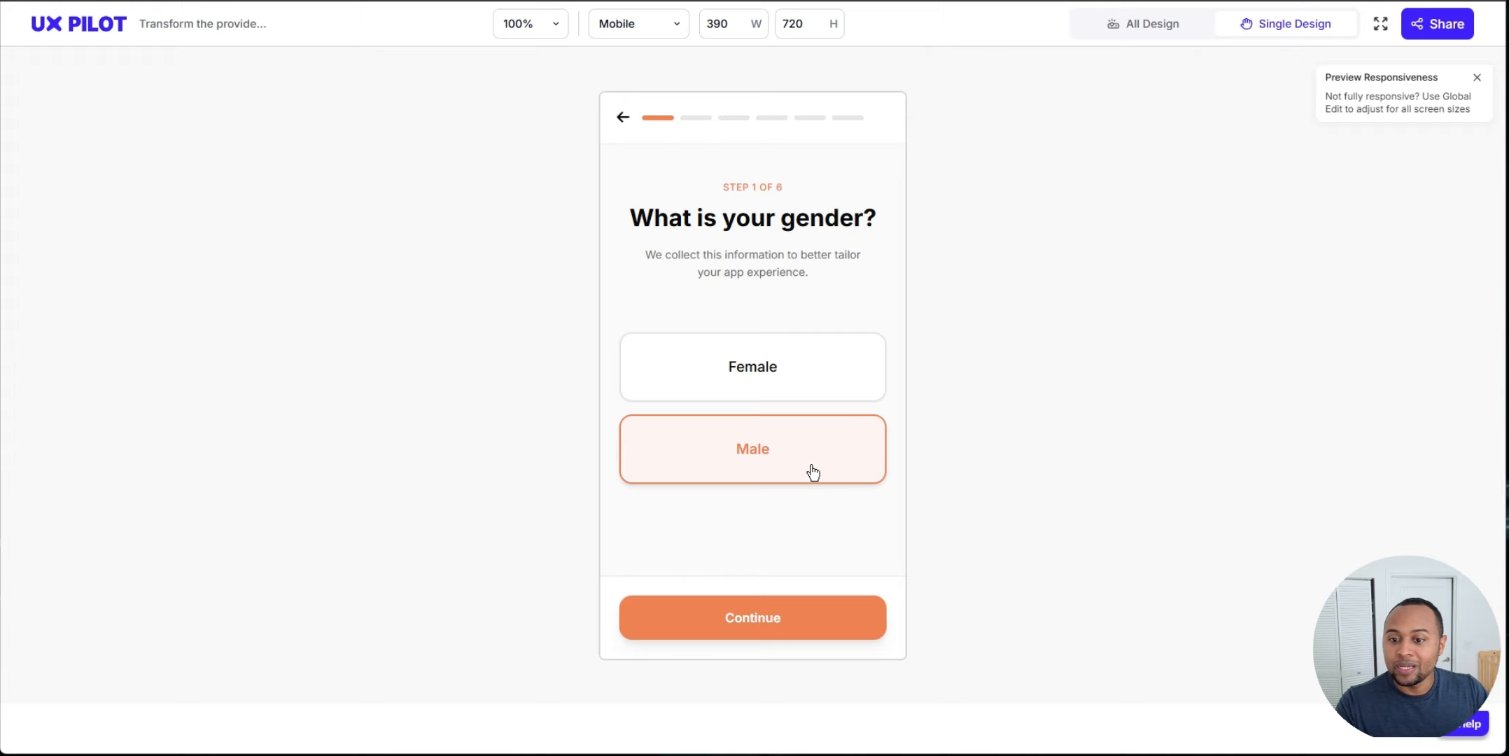
pyautogui.click(832, 380)
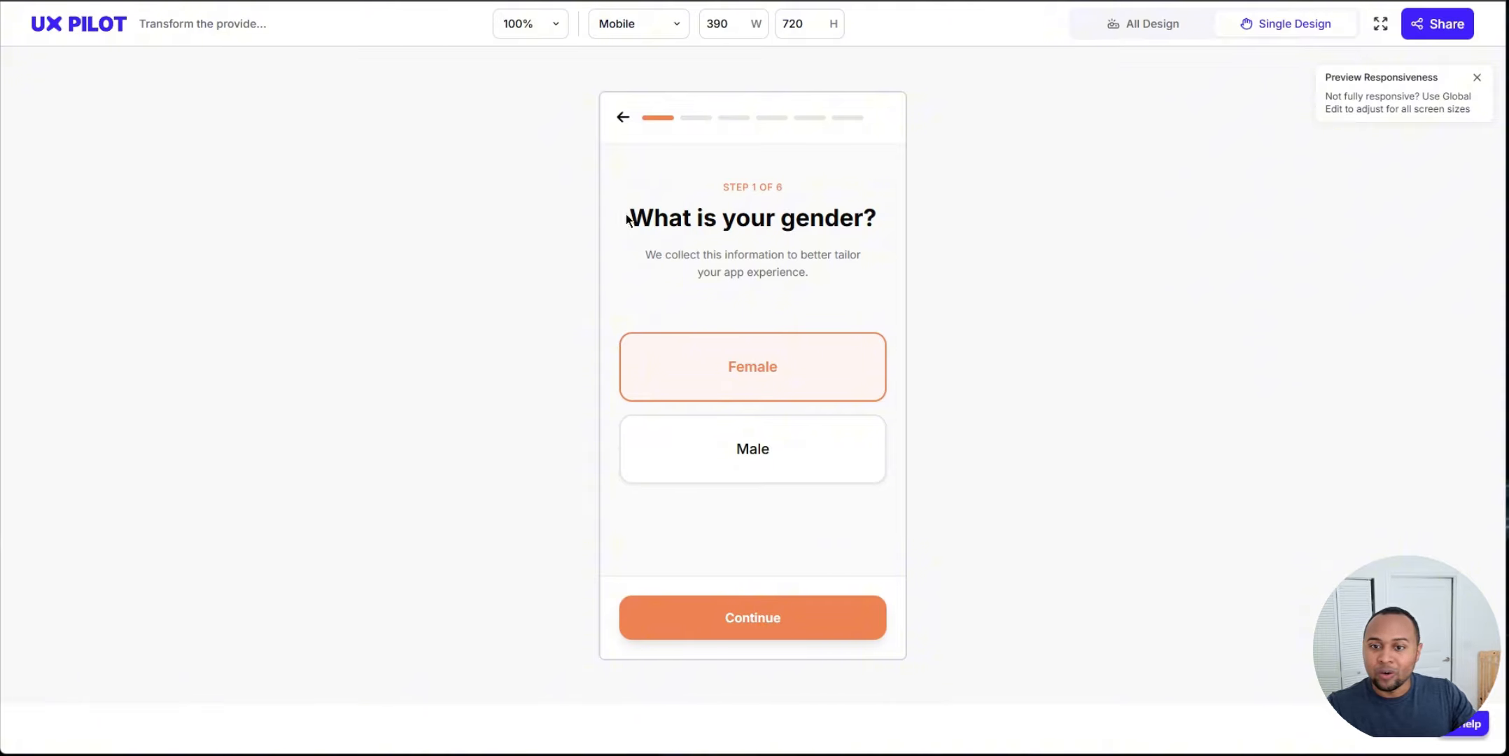
pyautogui.moveTo(628, 218); pyautogui.dragTo(907, 230)
pyautogui.click(886, 269)
pyautogui.click(815, 458)
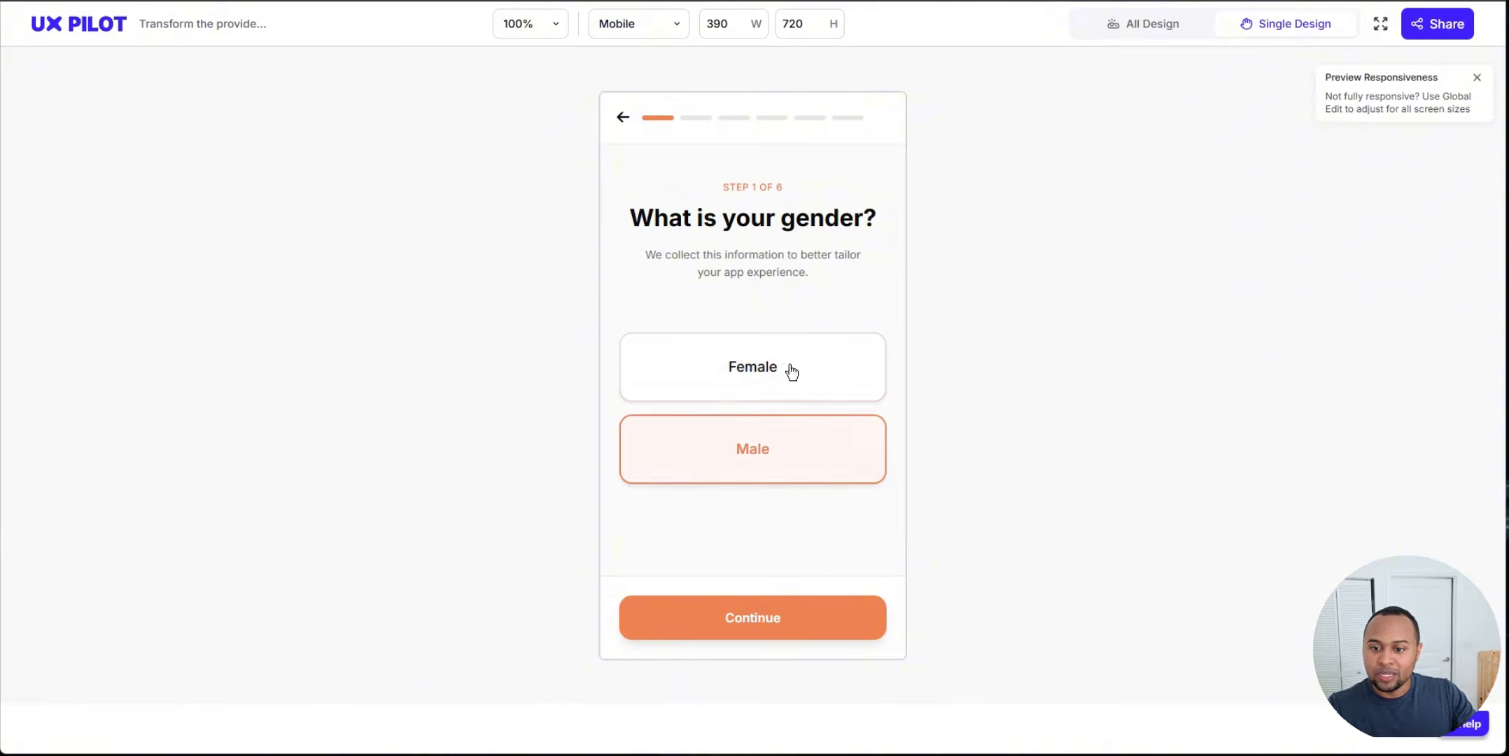
pyautogui.click(792, 371)
pyautogui.click(806, 482)
pyautogui.click(791, 370)
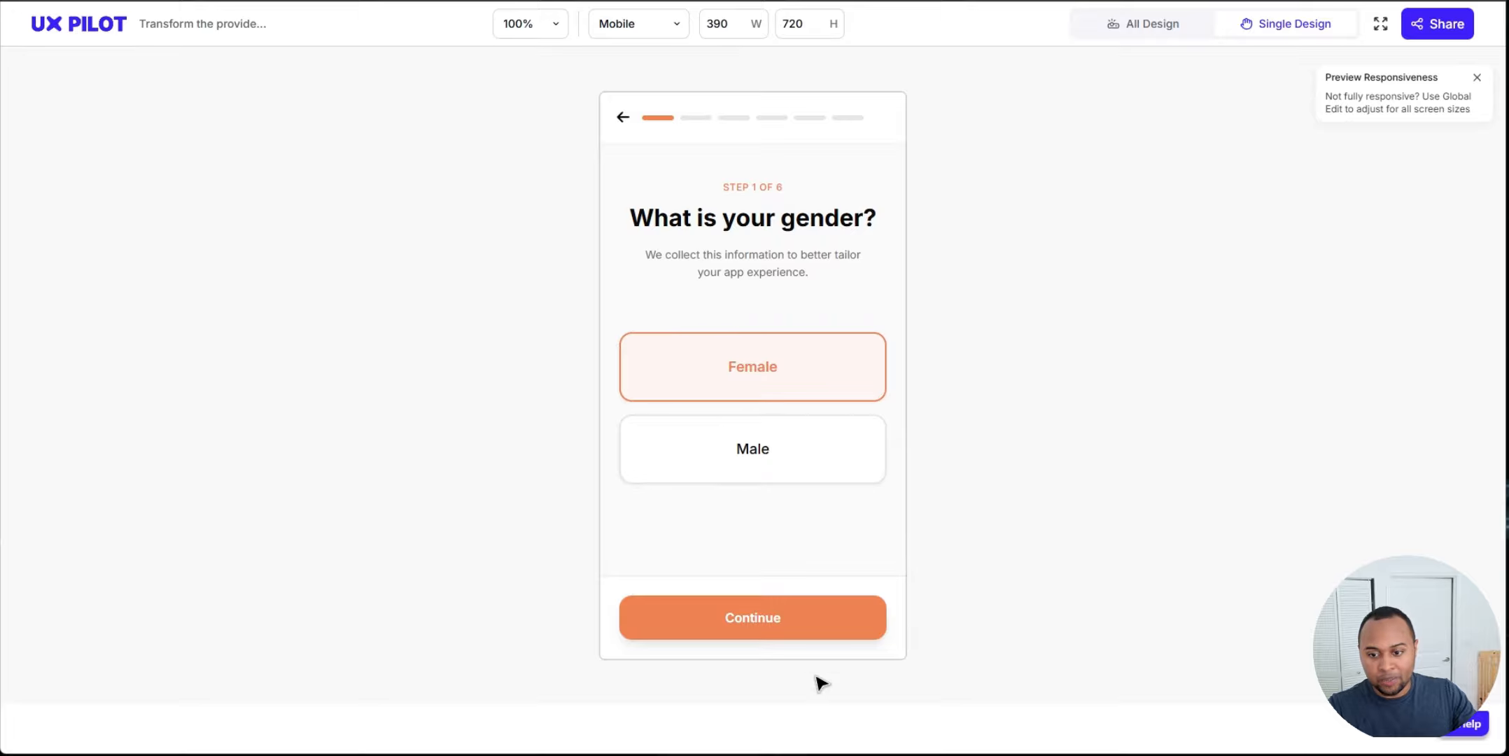
pyautogui.press('Escape')
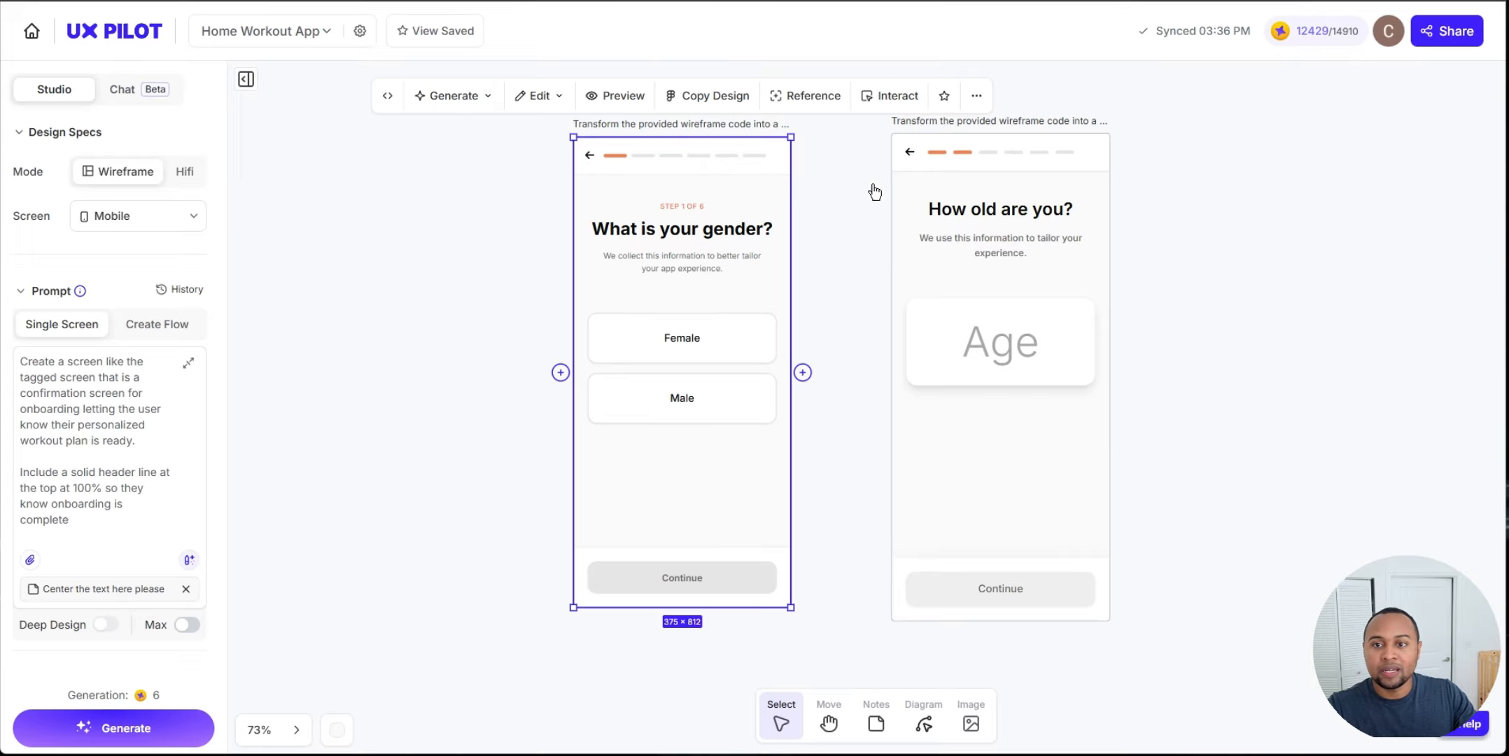
# Step: Preview the HiFi age screen and enter 23 in the age field
pyautogui.click(976, 242)
pyautogui.scroll(3, 827, 427)
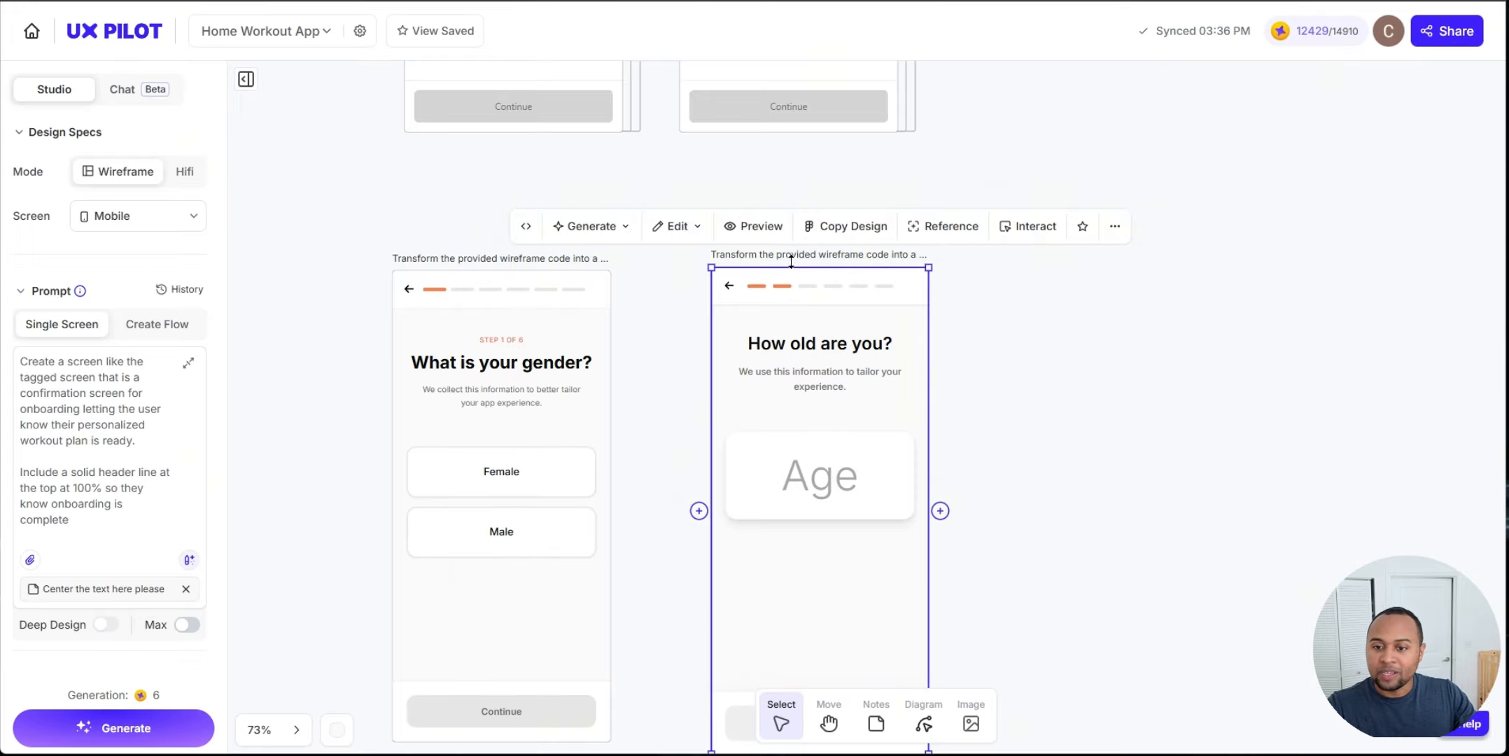
pyautogui.click(751, 226)
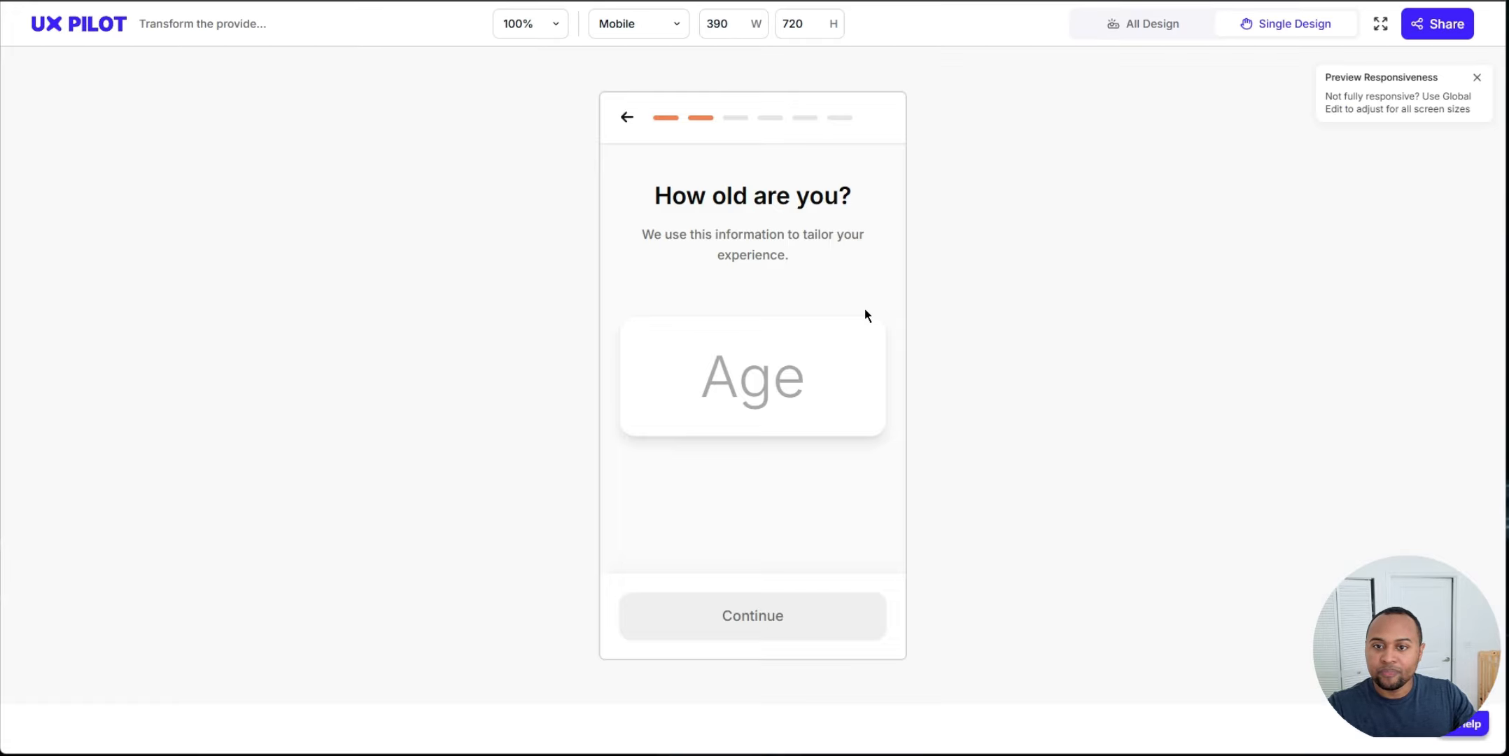
pyautogui.click(772, 376)
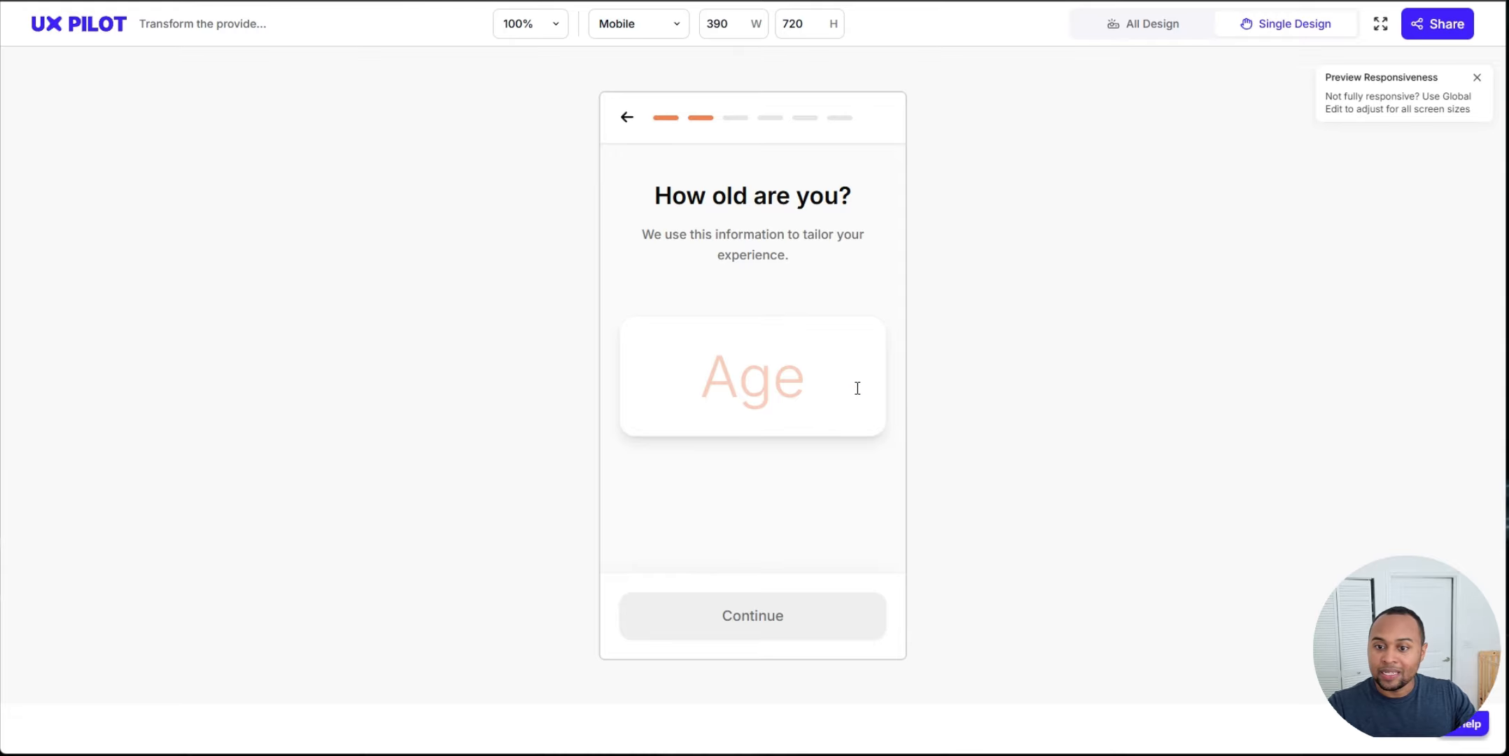
pyautogui.click(761, 503)
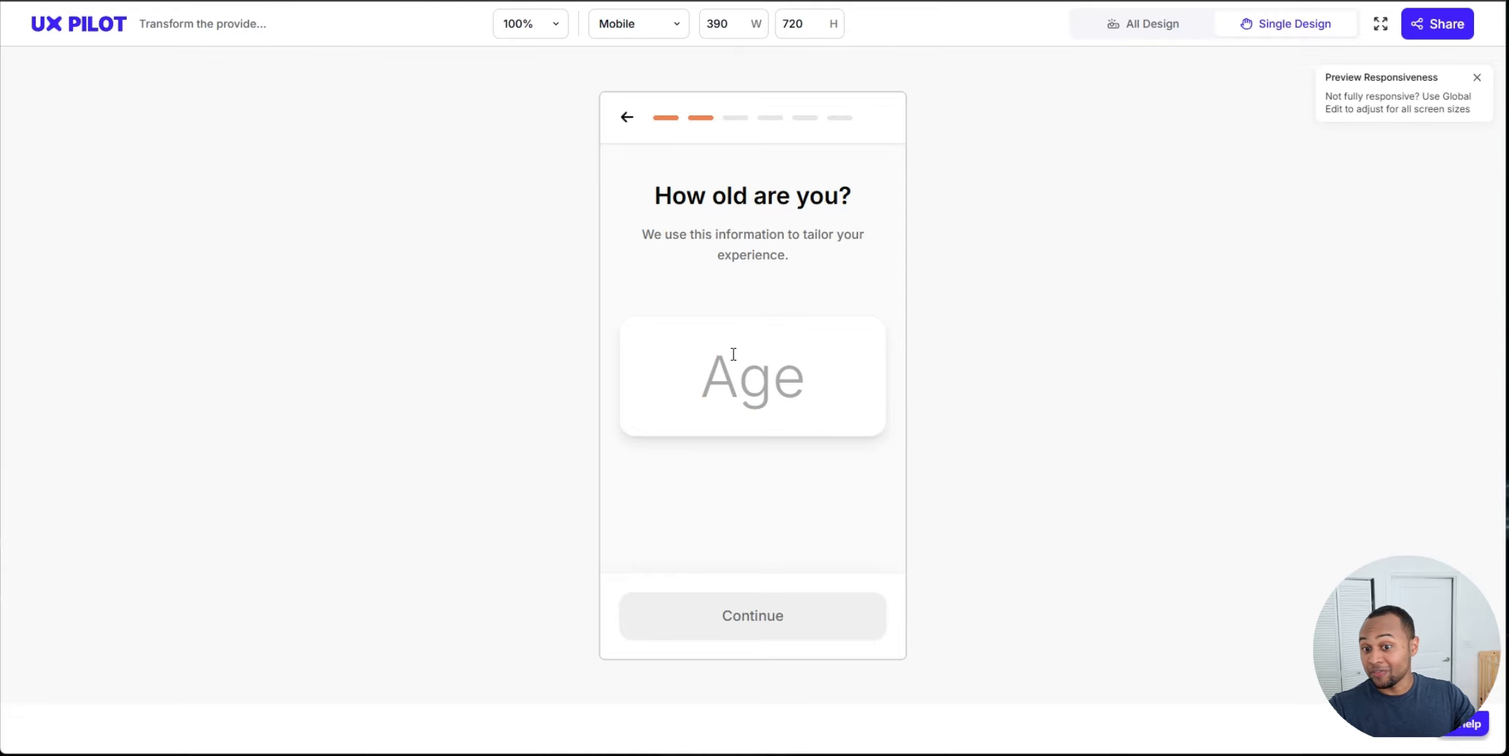
pyautogui.click(752, 390)
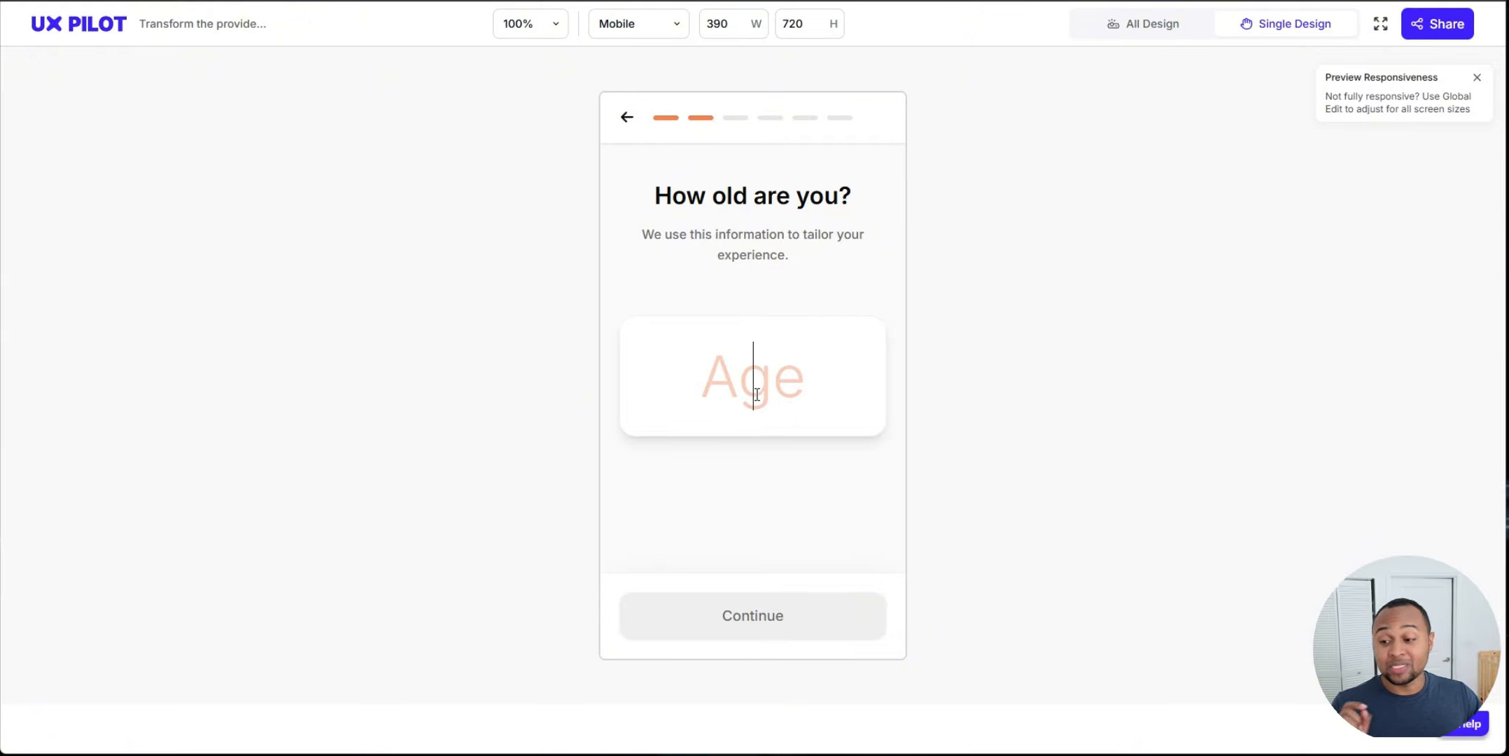
pyautogui.write('23')
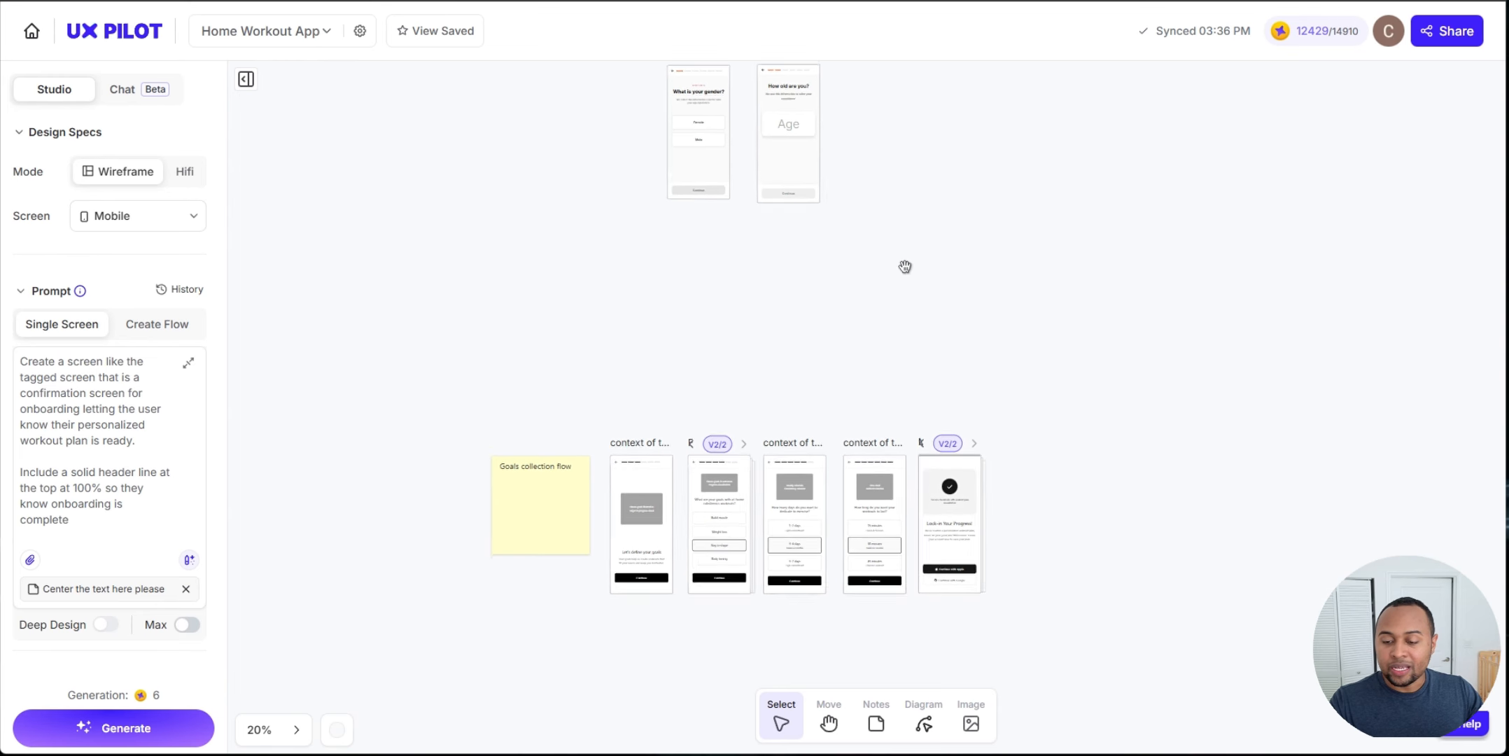
# Step: Generate HiFi versions of the goals collection flow wireframes
pyautogui.scroll(-2, 903, 259)
pyautogui.scroll(5, 617, 549)
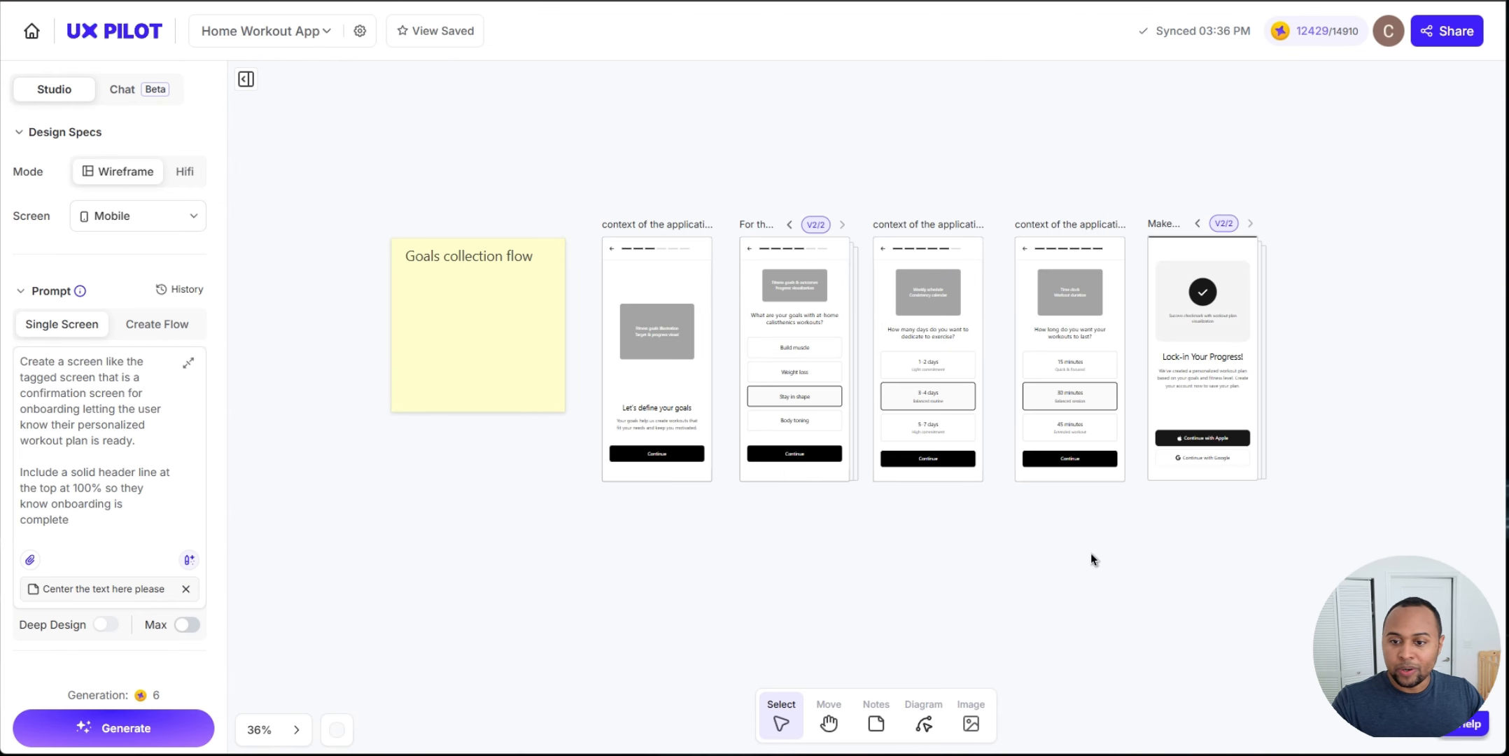
pyautogui.click(692, 385)
pyautogui.click(428, 196)
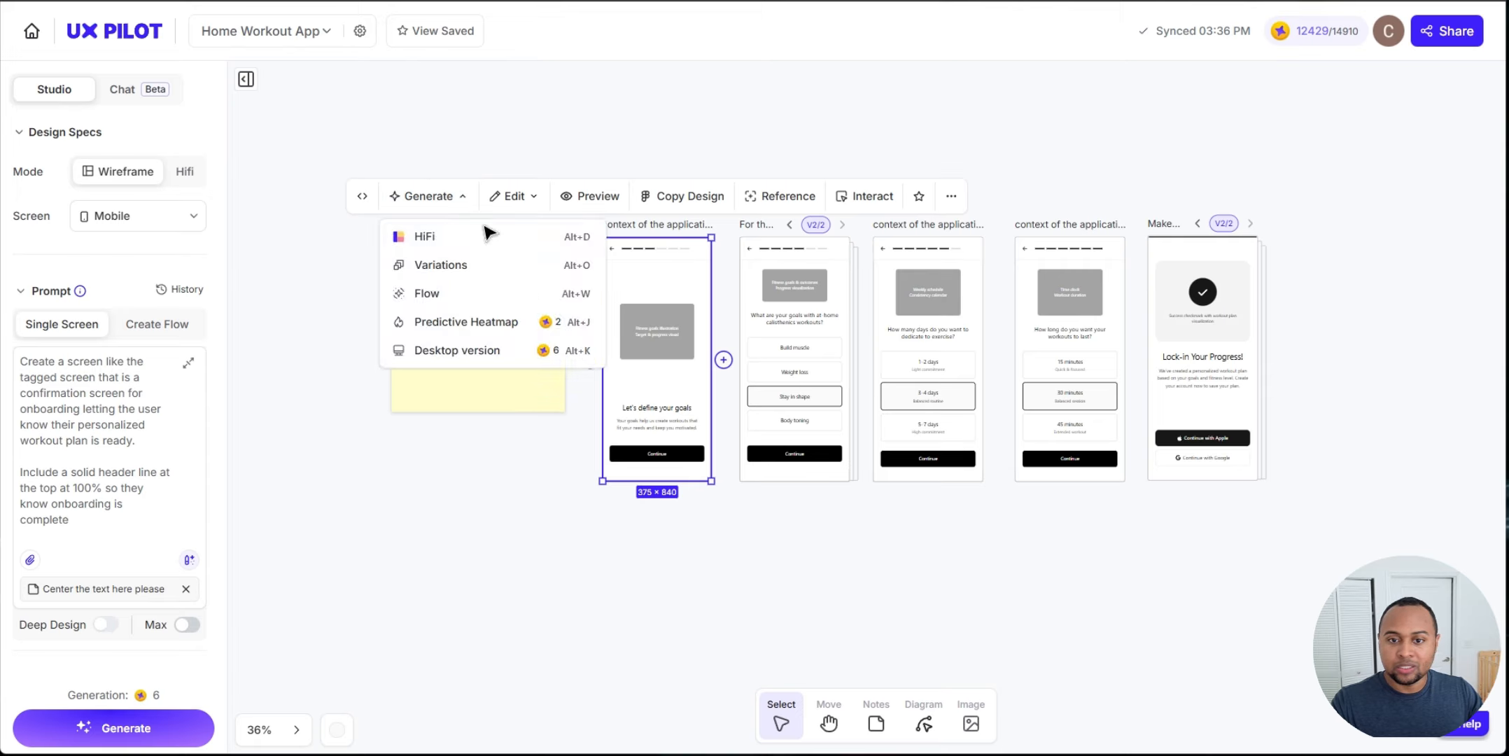
pyautogui.click(486, 234)
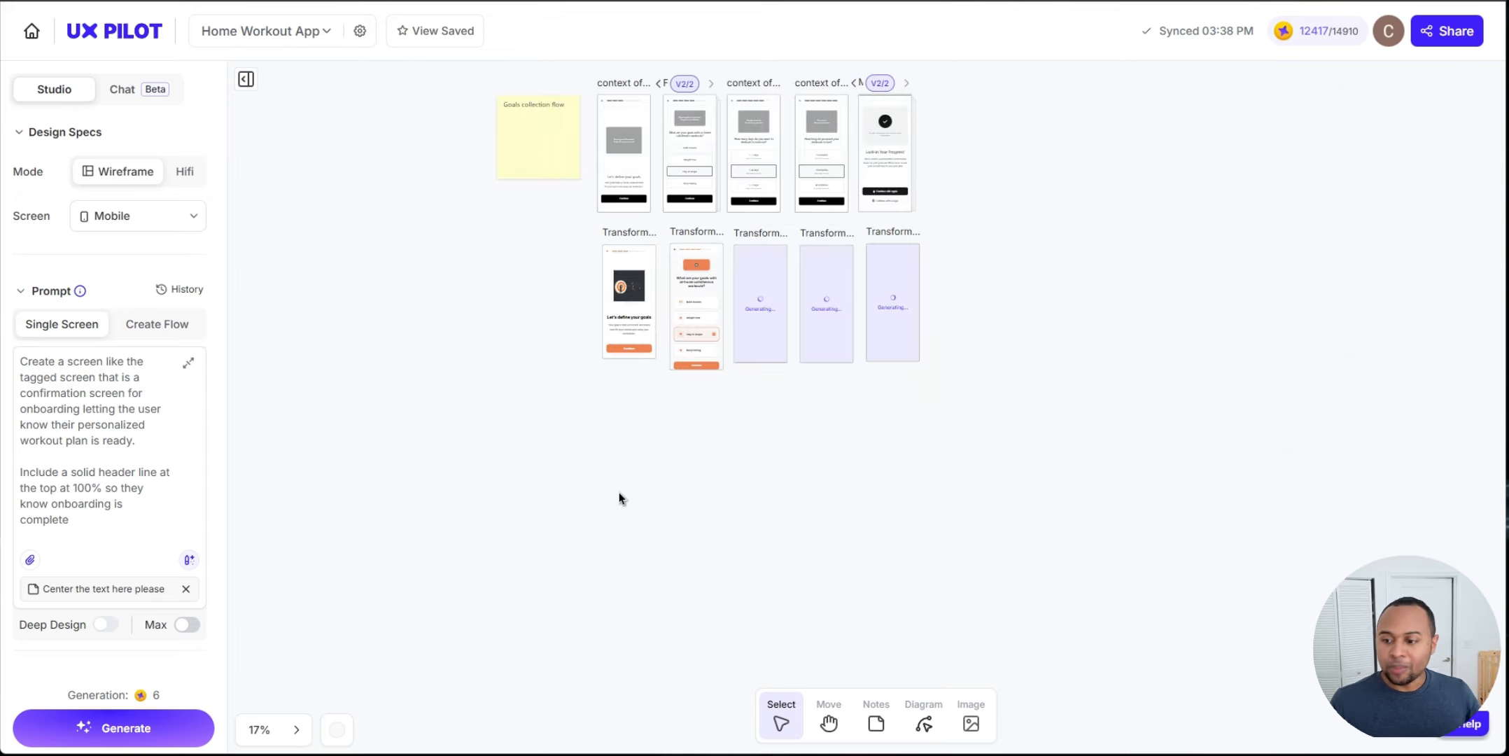
pyautogui.scroll(2, 611, 507)
pyautogui.scroll(2, 536, 498)
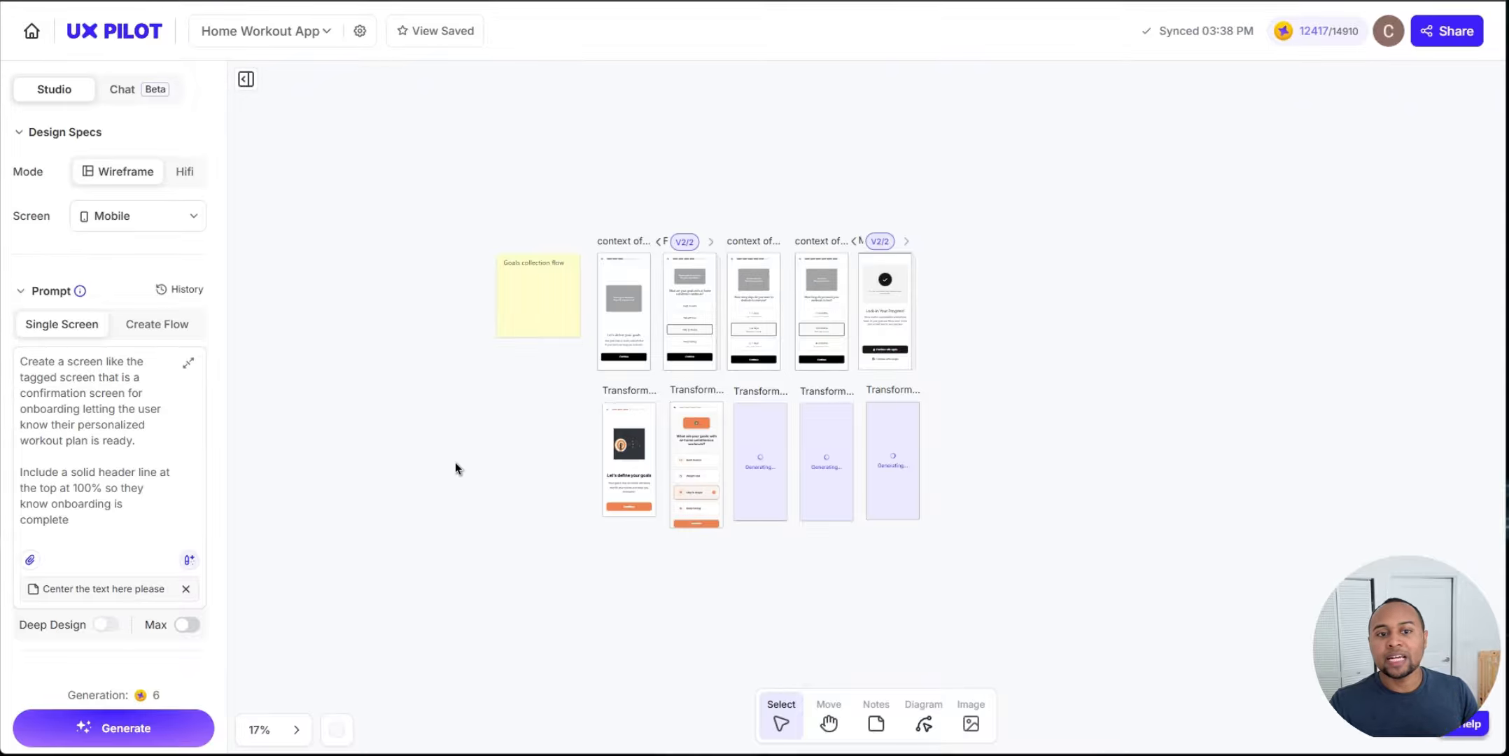
pyautogui.scroll(-2, 489, 429)
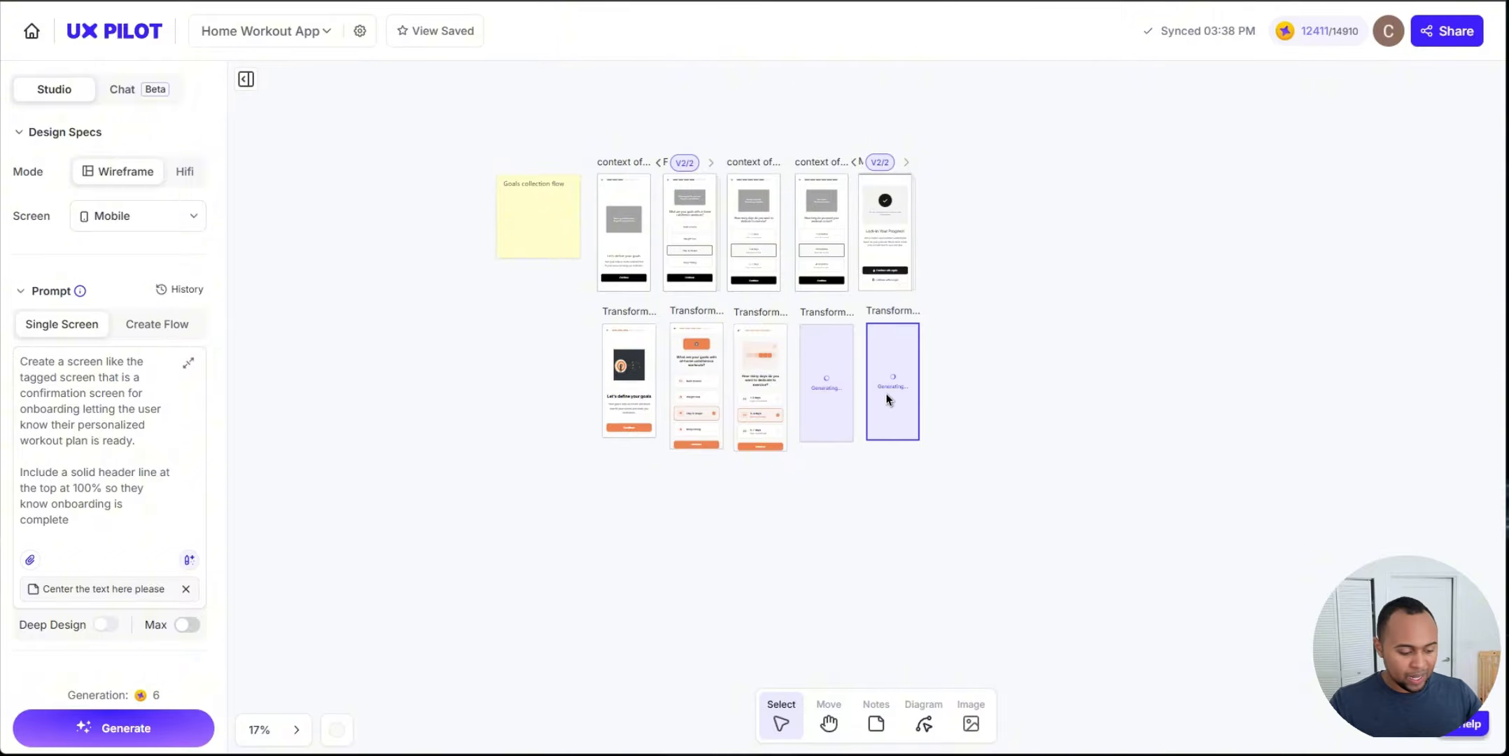
pyautogui.scroll(5, 940, 293)
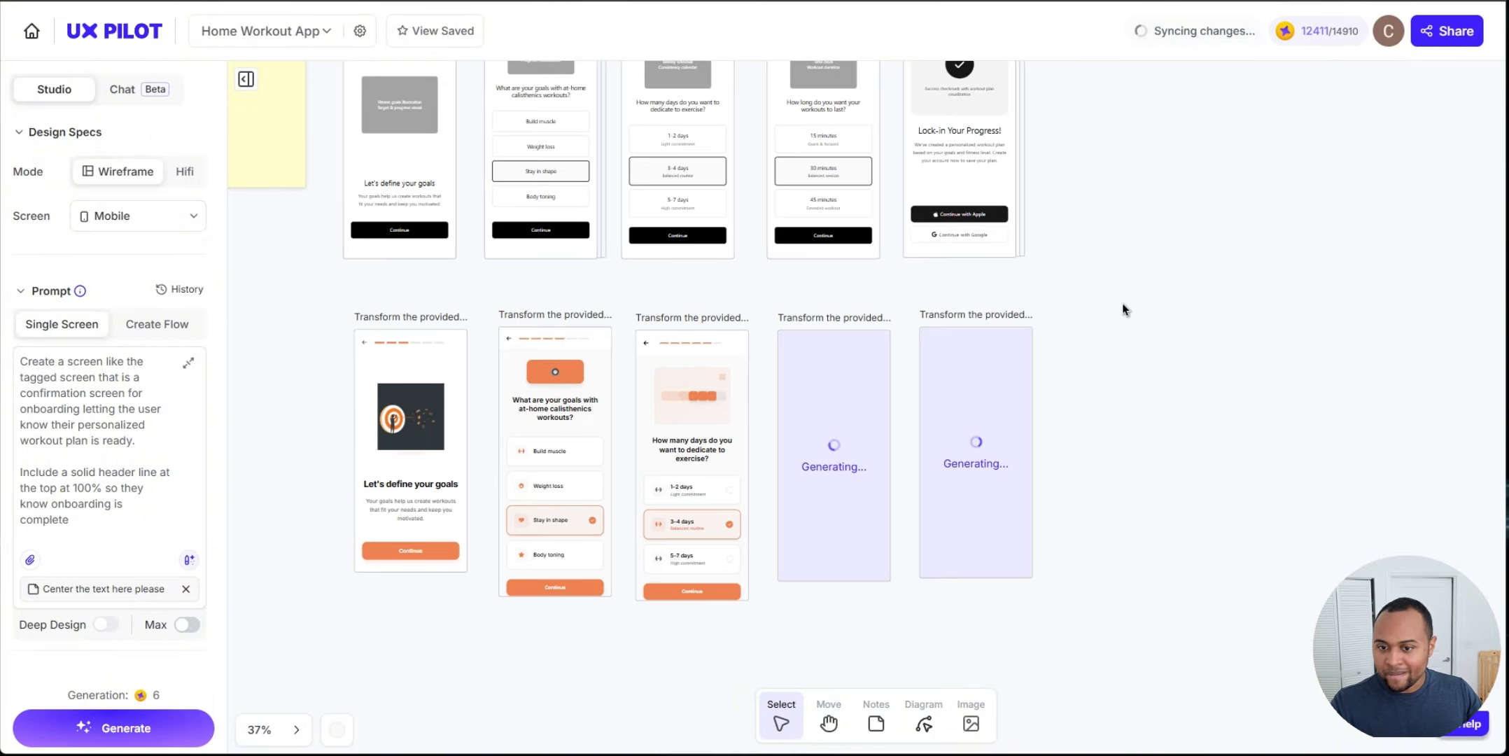
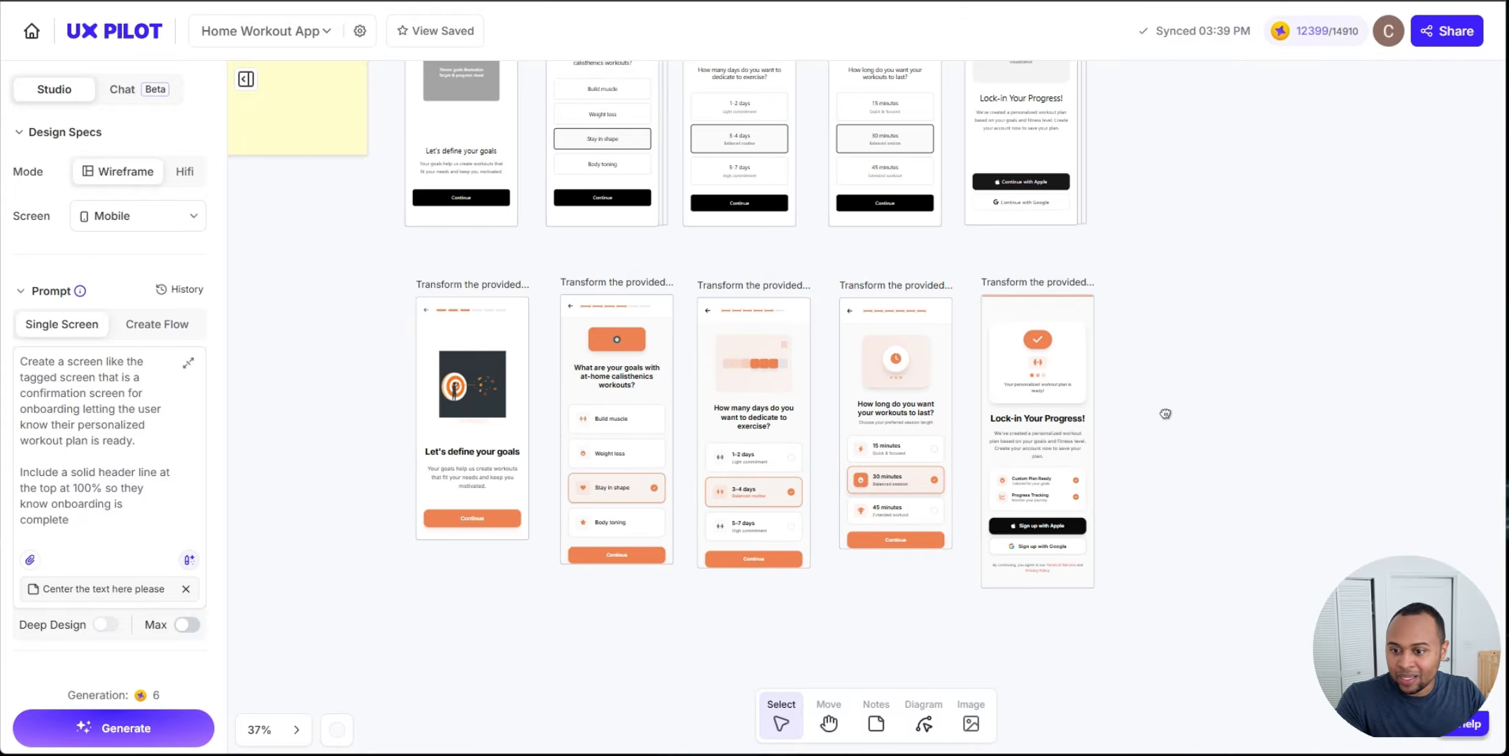
# Step: Pan and zoom across the HiFi goals flow screens to examine them
pyautogui.scroll(-2, 1175, 392)
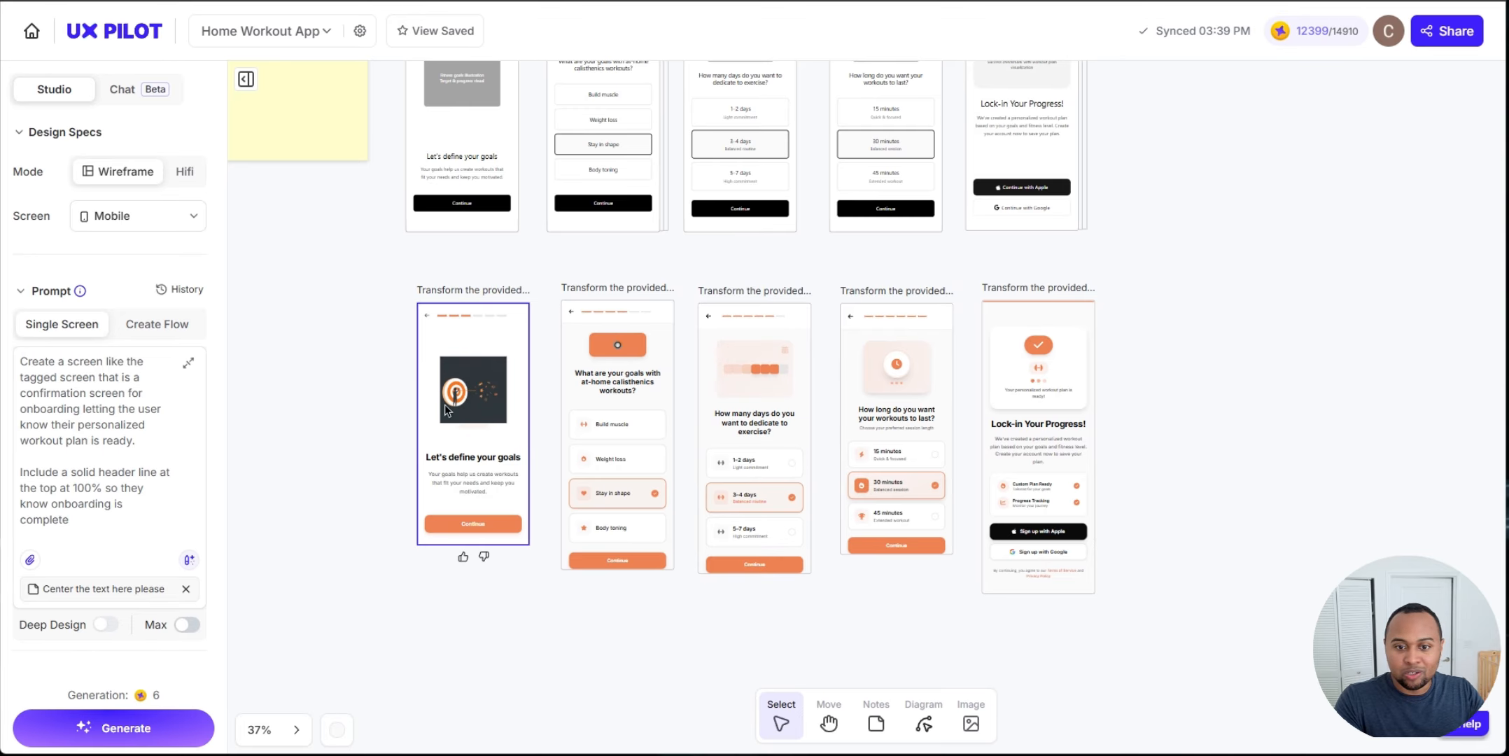
pyautogui.scroll(5, 462, 422)
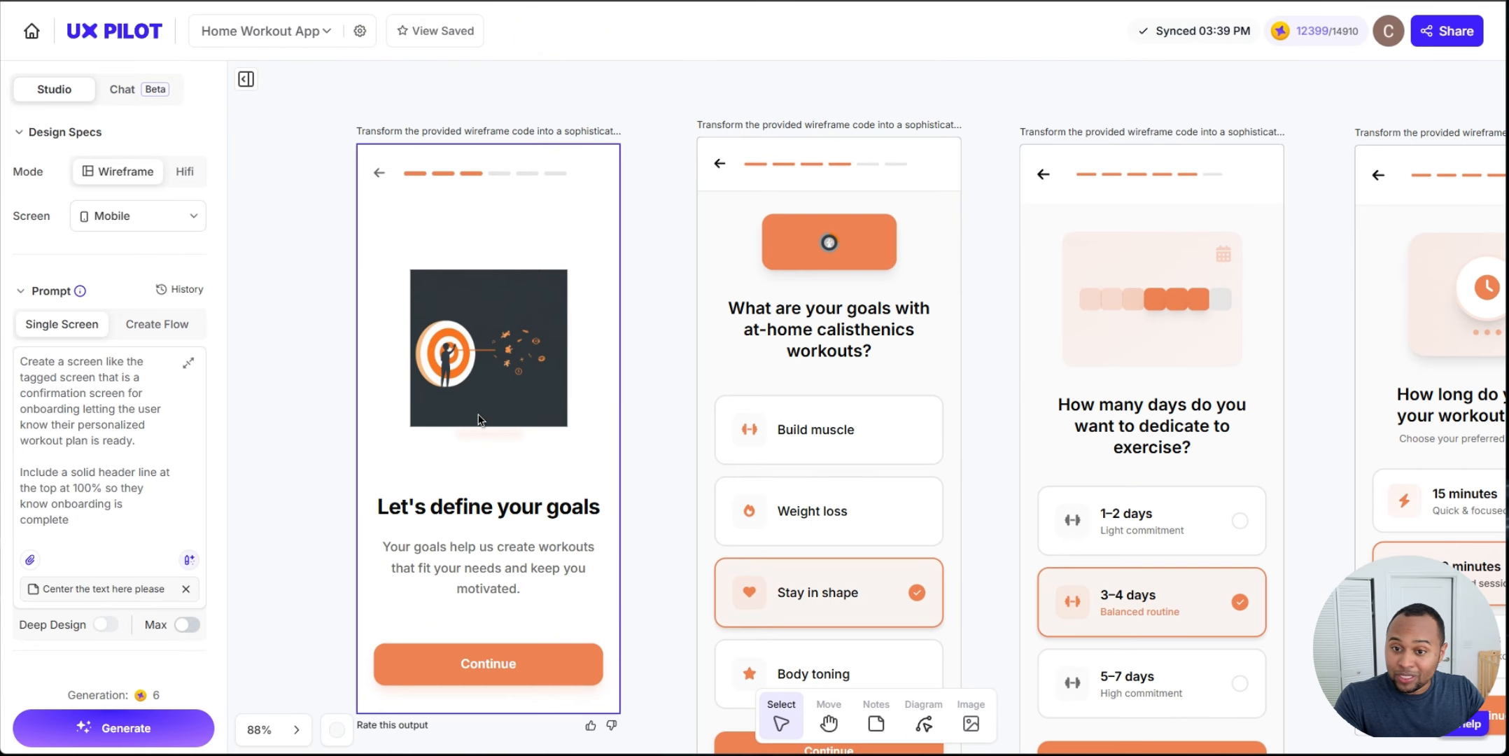
pyautogui.scroll(-3, 510, 426)
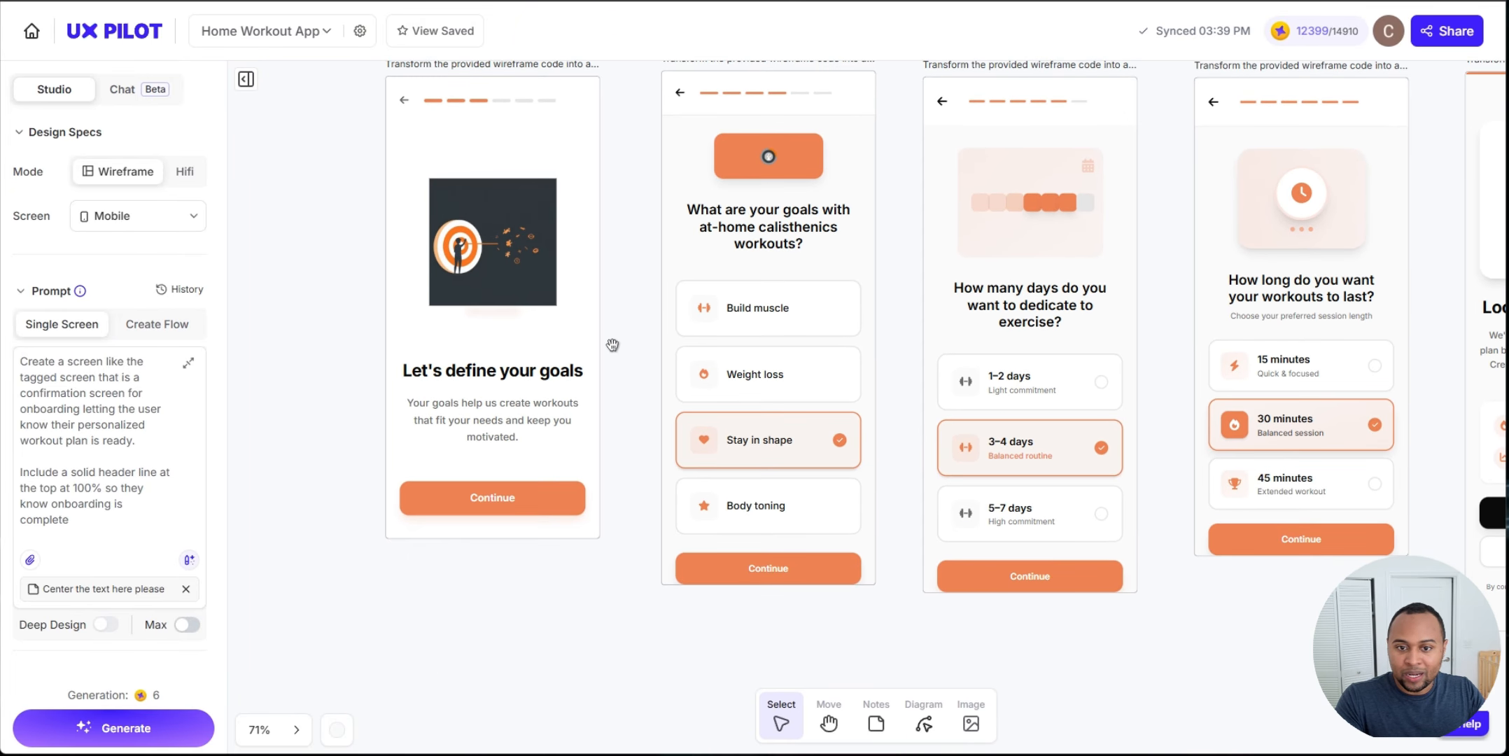
pyautogui.scroll(1, 690, 381)
pyautogui.click(532, 393)
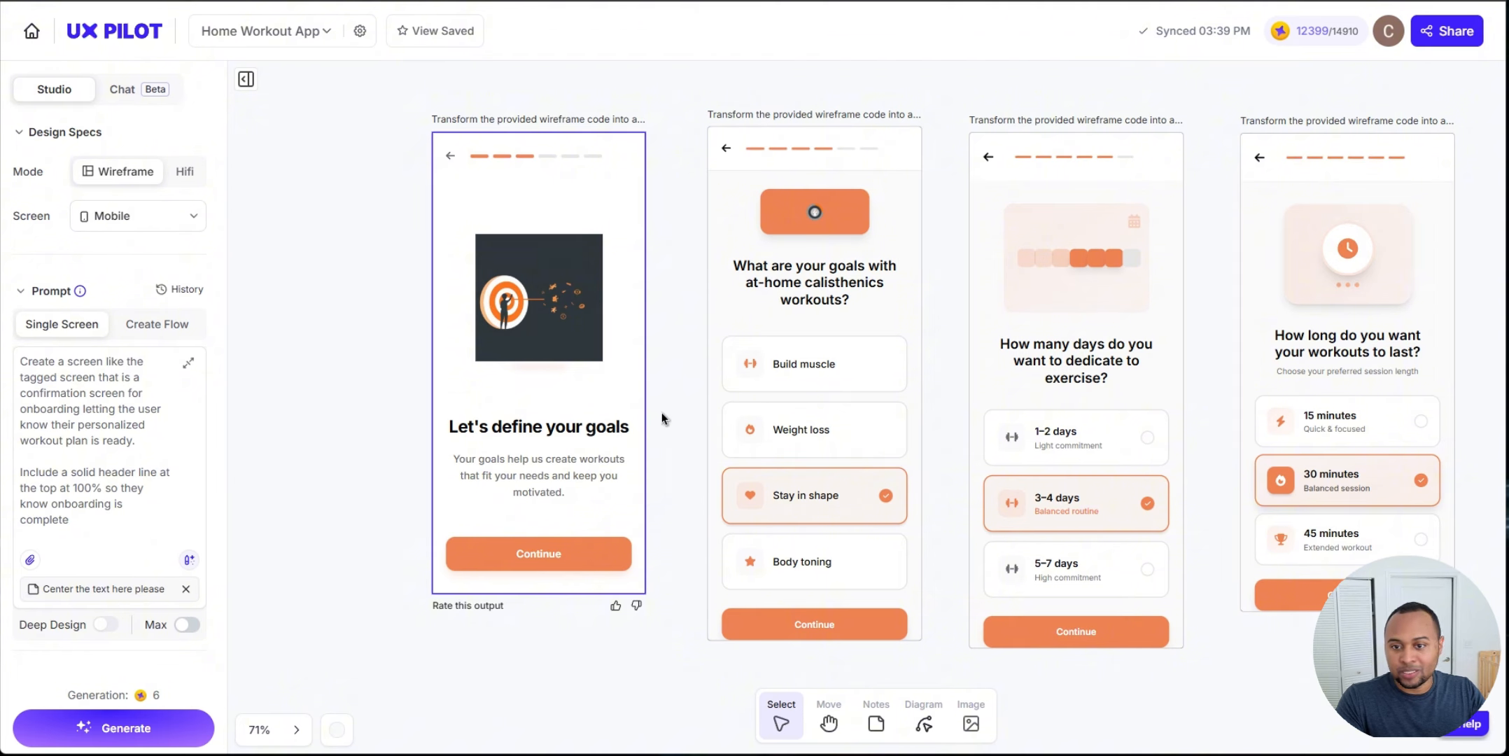
pyautogui.hscroll(5, 644, 297)
pyautogui.scroll(-3, 682, 474)
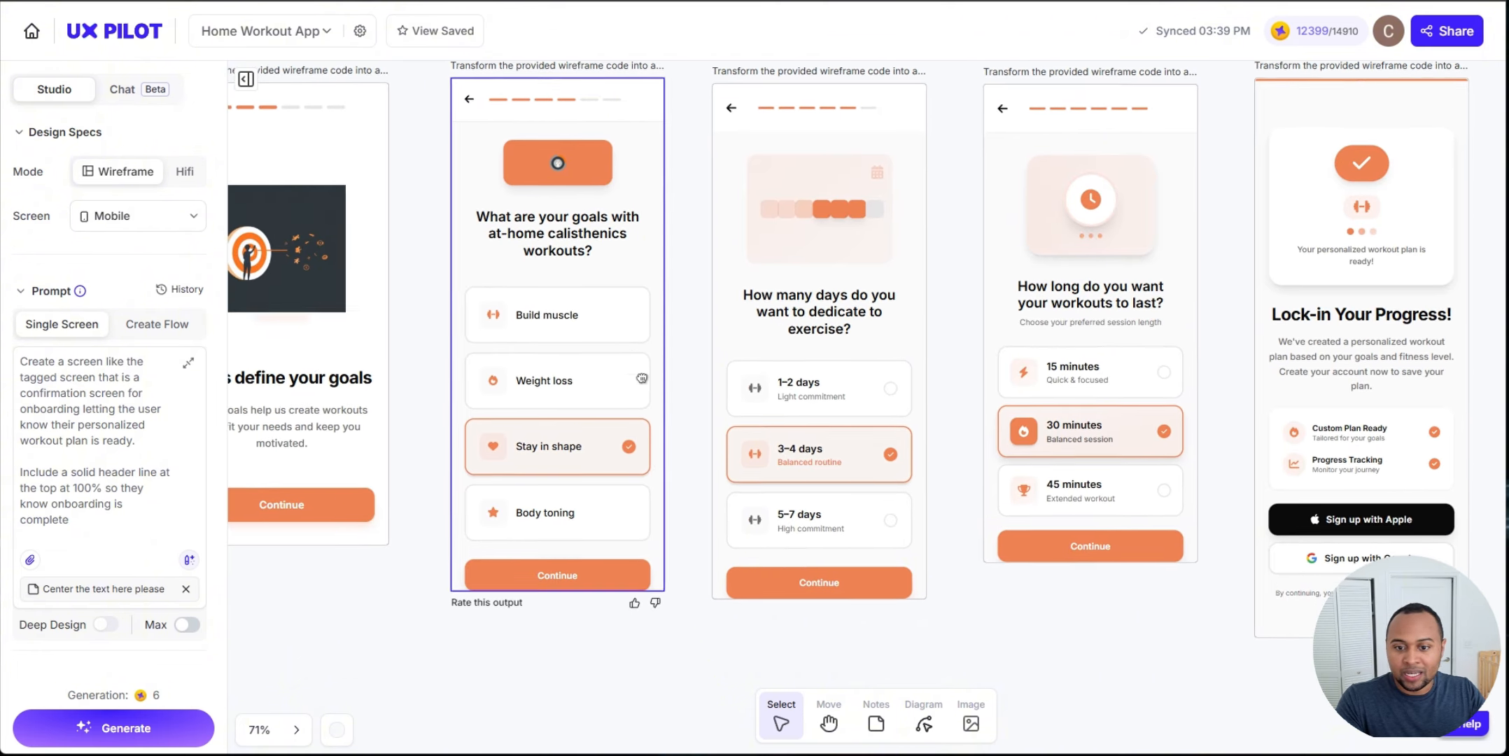
# Step: Extend the frame heights of the HiFi goals, days and duration screens so their content fits
pyautogui.click(564, 494)
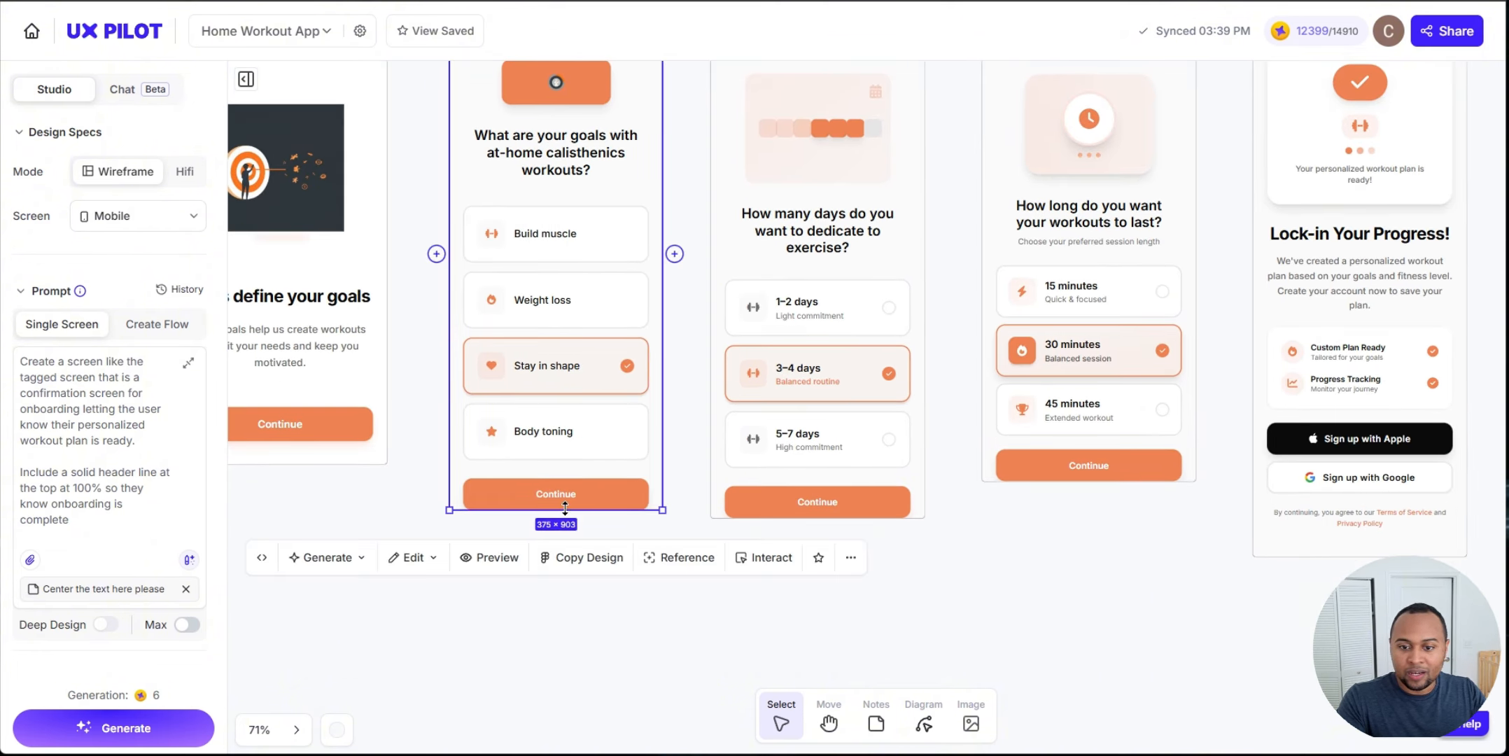
pyautogui.moveTo(564, 511); pyautogui.dragTo(566, 526)
pyautogui.click(936, 606)
pyautogui.moveTo(944, 572); pyautogui.dragTo(777, 589)
pyautogui.click(704, 534)
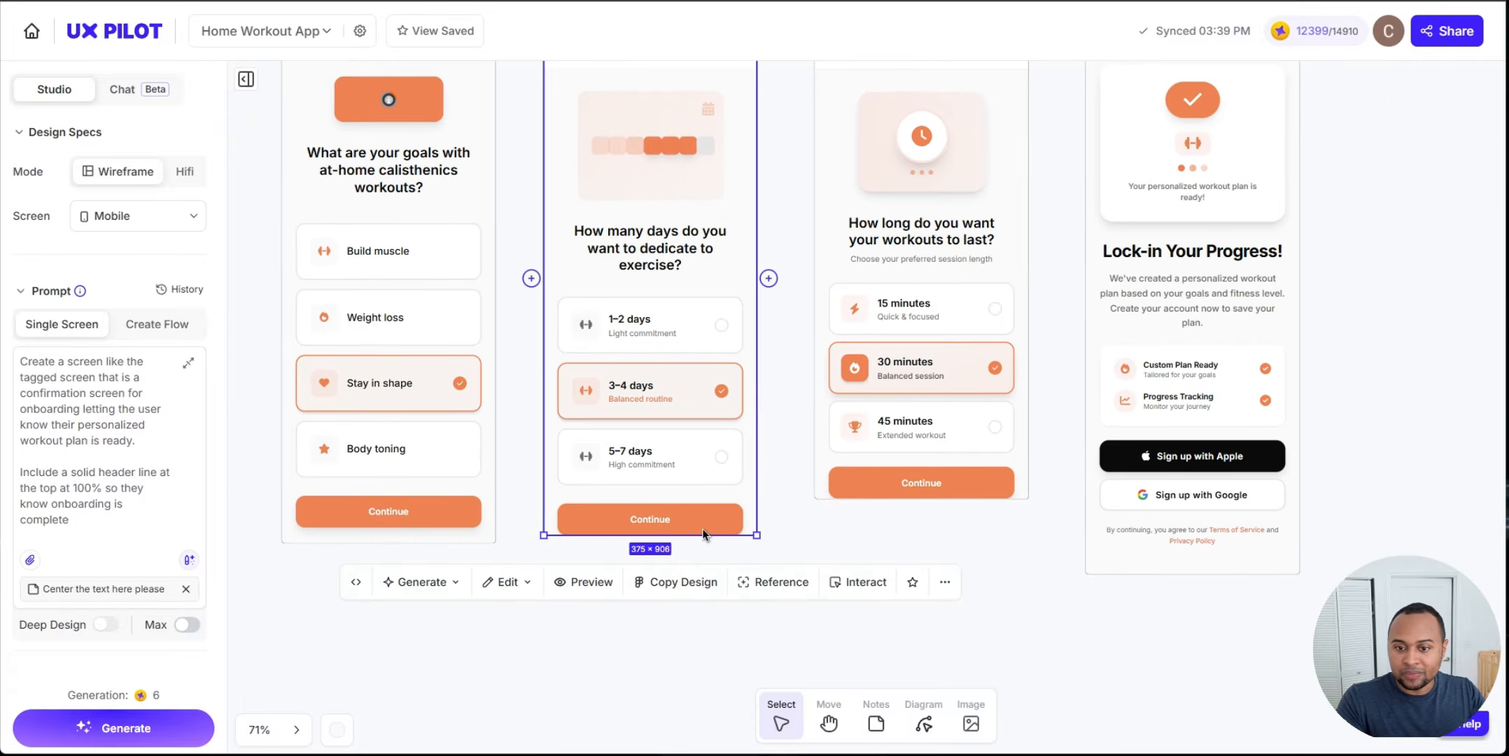
pyautogui.moveTo(699, 538); pyautogui.dragTo(700, 568)
pyautogui.click(961, 505)
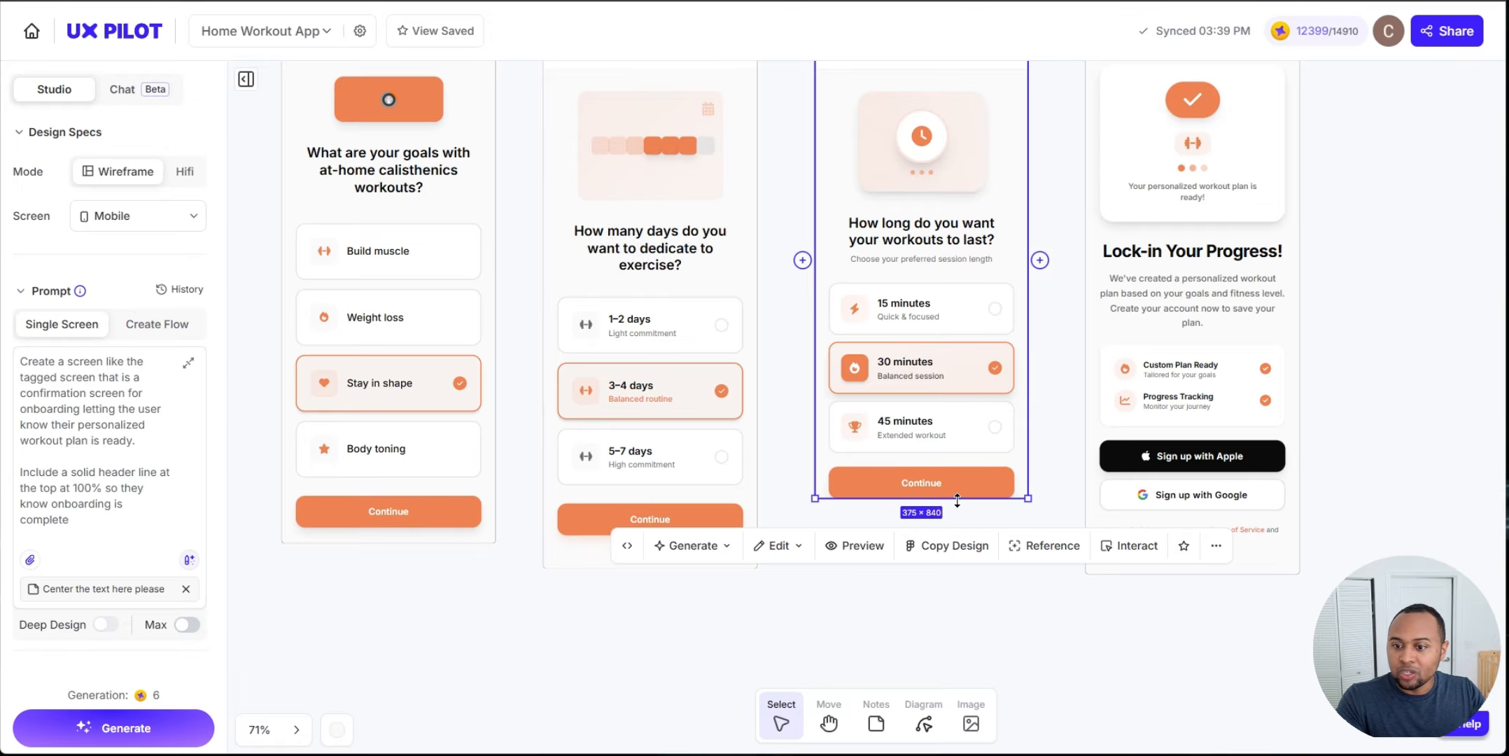
pyautogui.moveTo(957, 500); pyautogui.dragTo(959, 540)
# Step: Select and inspect the HiFi goals, days and duration screens while panning and zooming around them
pyautogui.click(1415, 408)
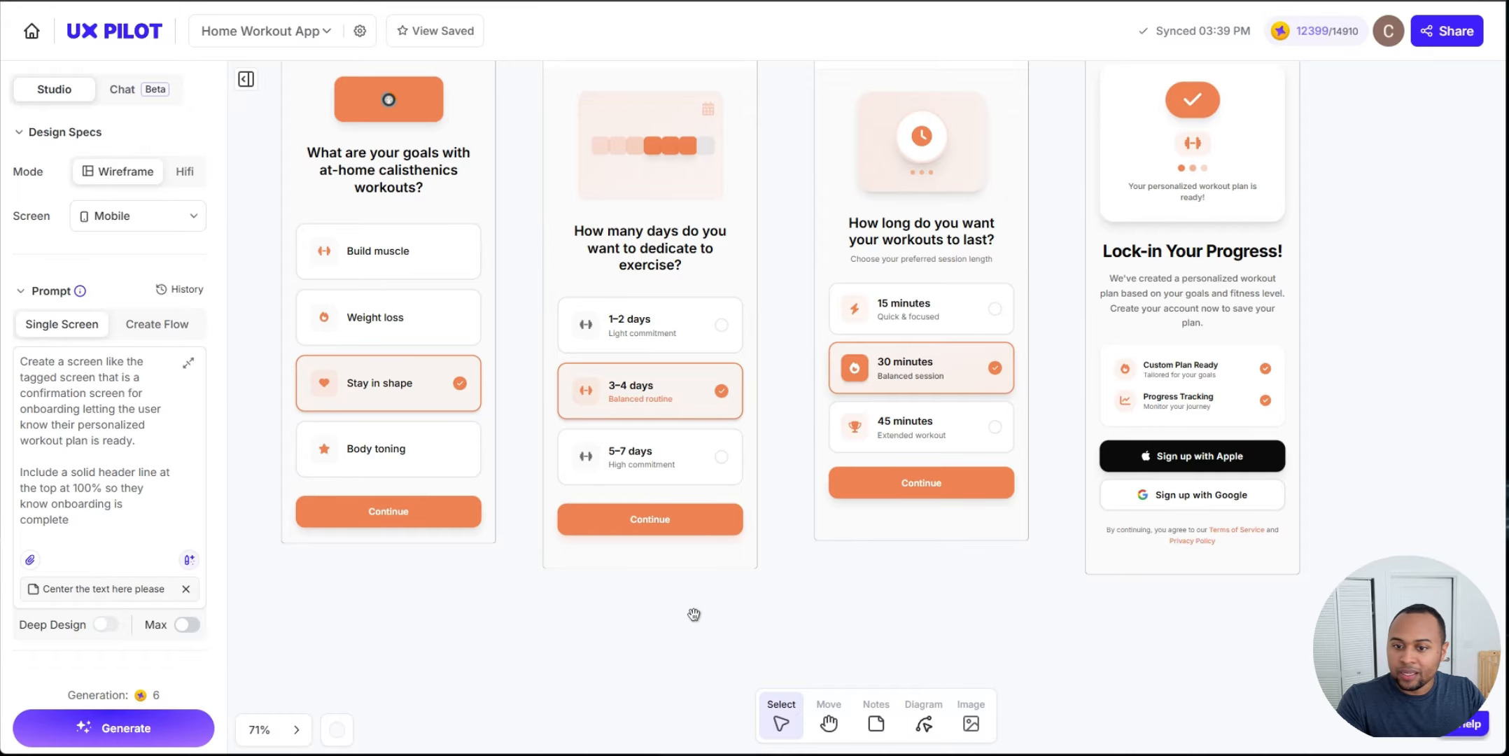
pyautogui.moveTo(694, 614); pyautogui.dragTo(852, 633)
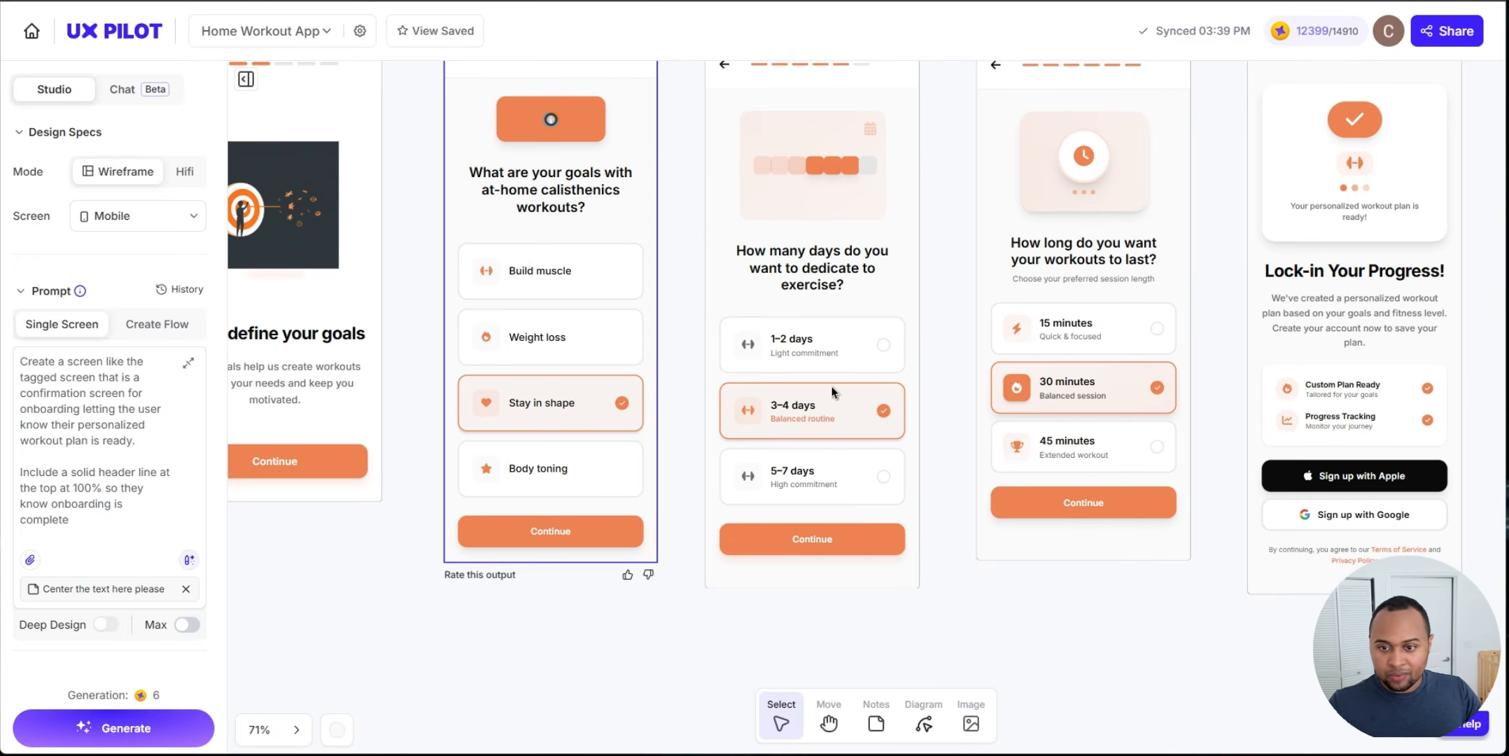
pyautogui.click(797, 331)
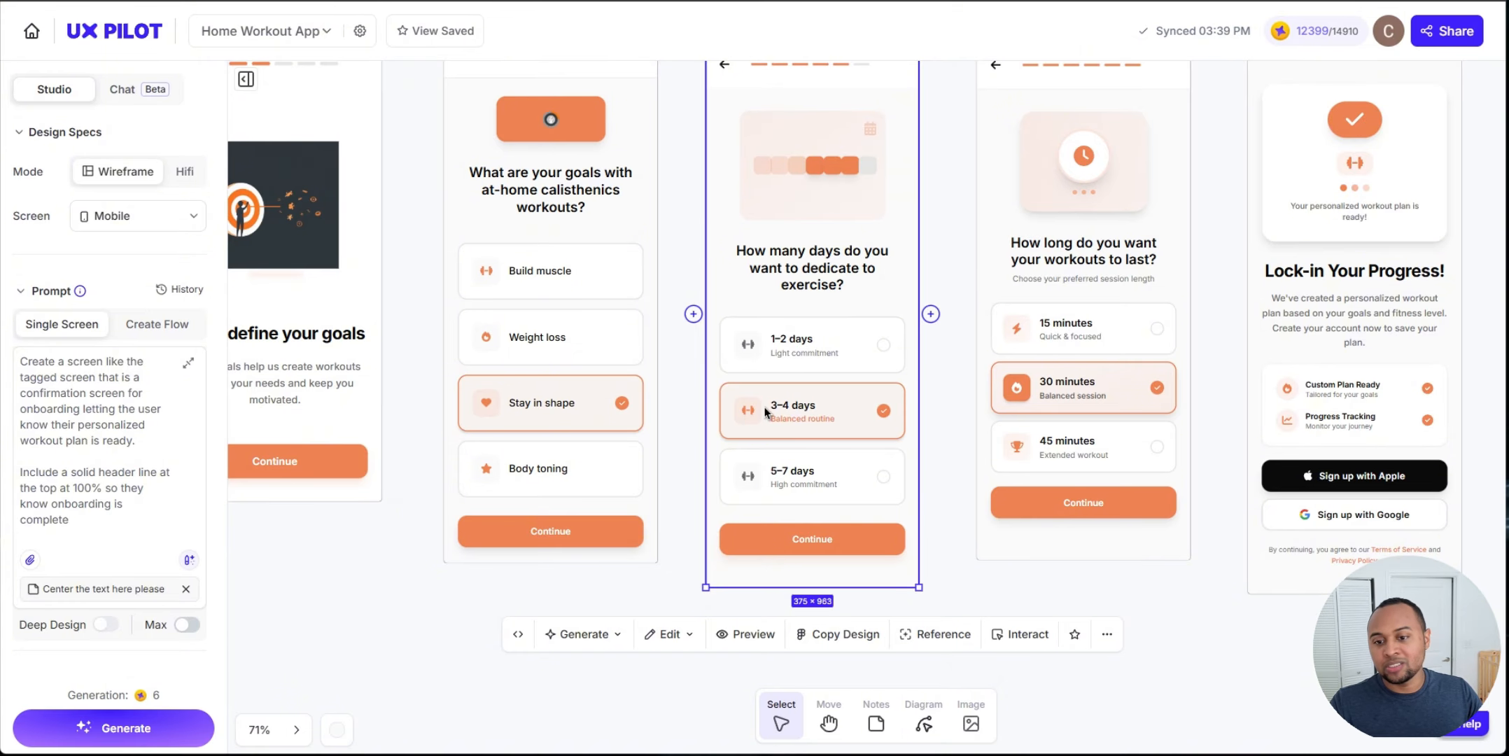
pyautogui.click(475, 308)
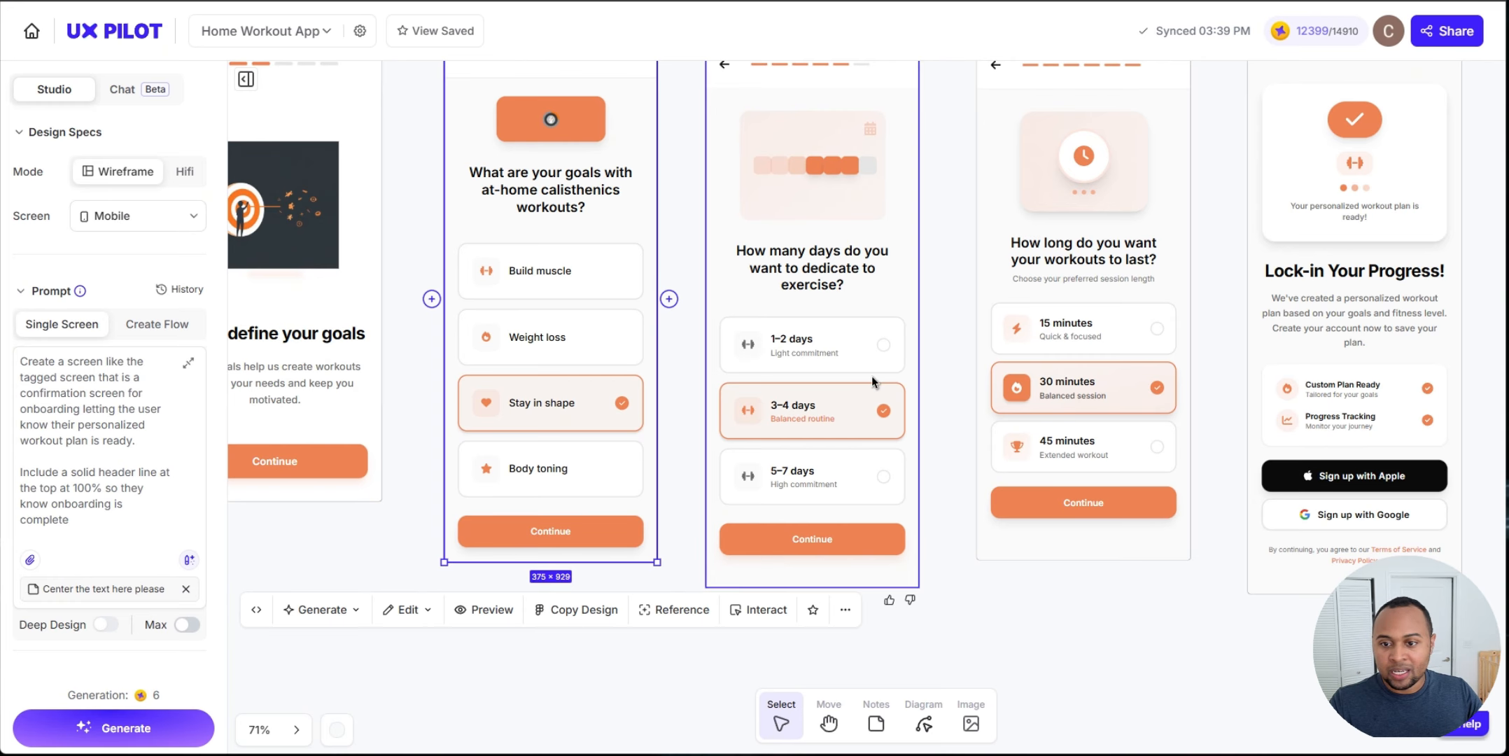
pyautogui.moveTo(731, 362); pyautogui.dragTo(874, 389)
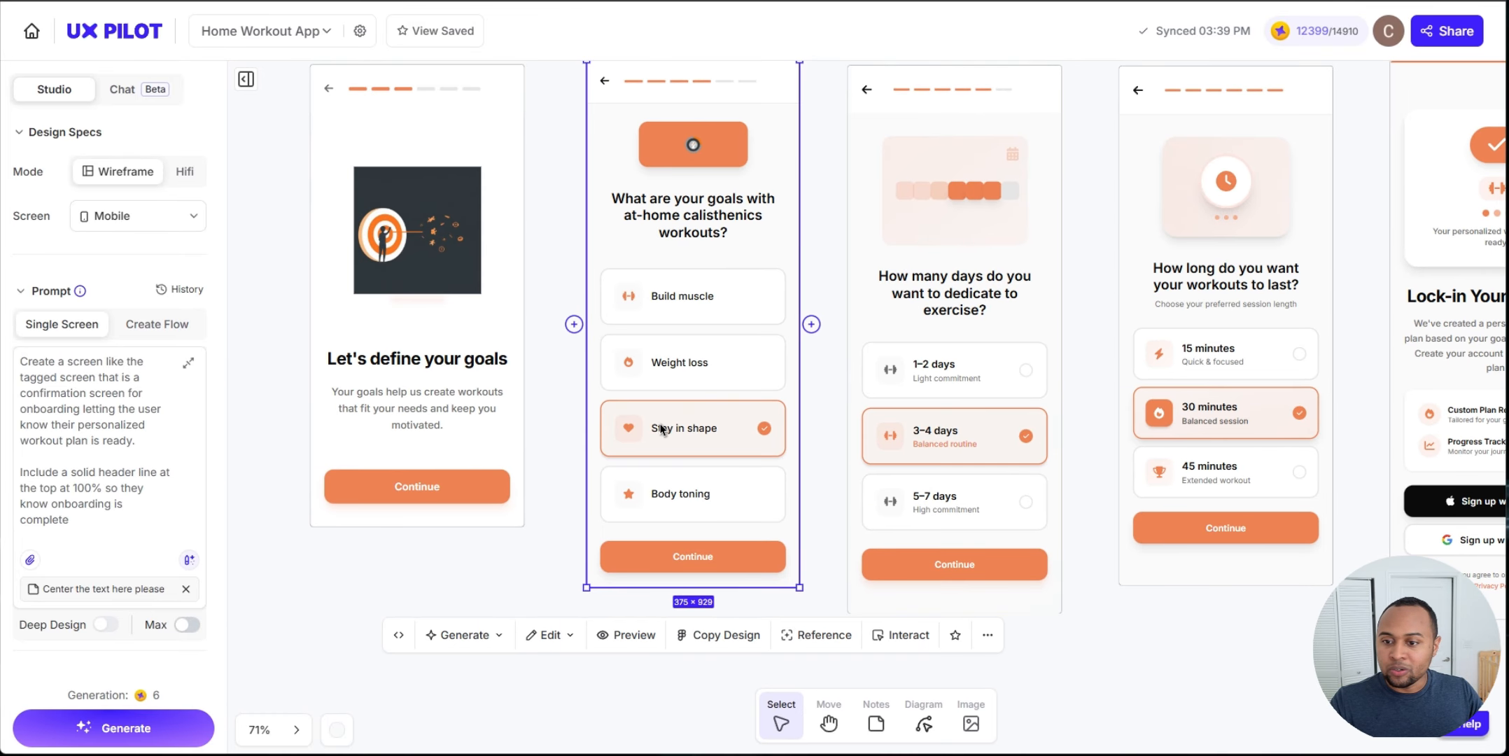
pyautogui.click(956, 416)
pyautogui.hscroll(3, 1120, 623)
pyautogui.keyDown('ctrl'); pyautogui.scroll(-2, 1050, 605); pyautogui.keyUp('ctrl')
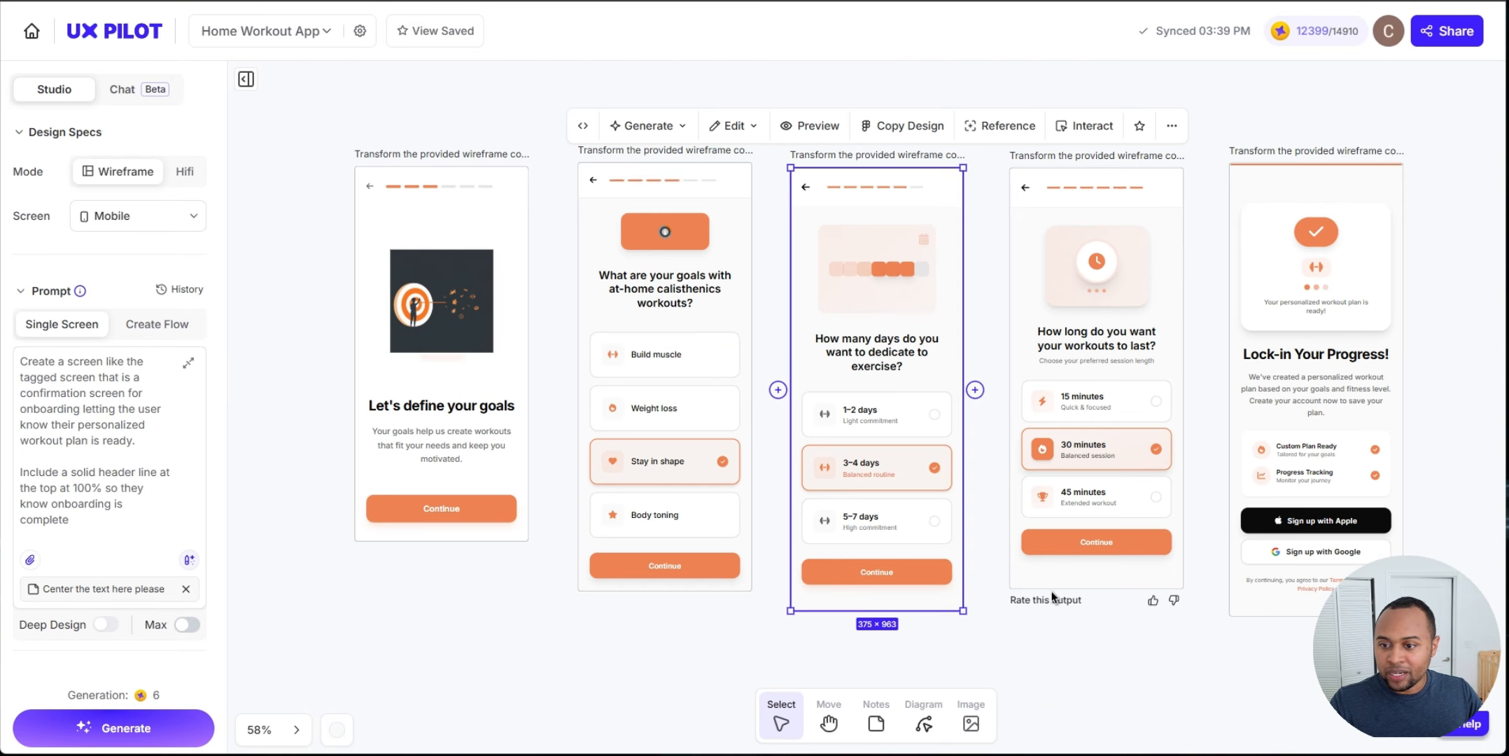
pyautogui.keyDown('ctrl'); pyautogui.scroll(5, 611, 483); pyautogui.keyUp('ctrl')
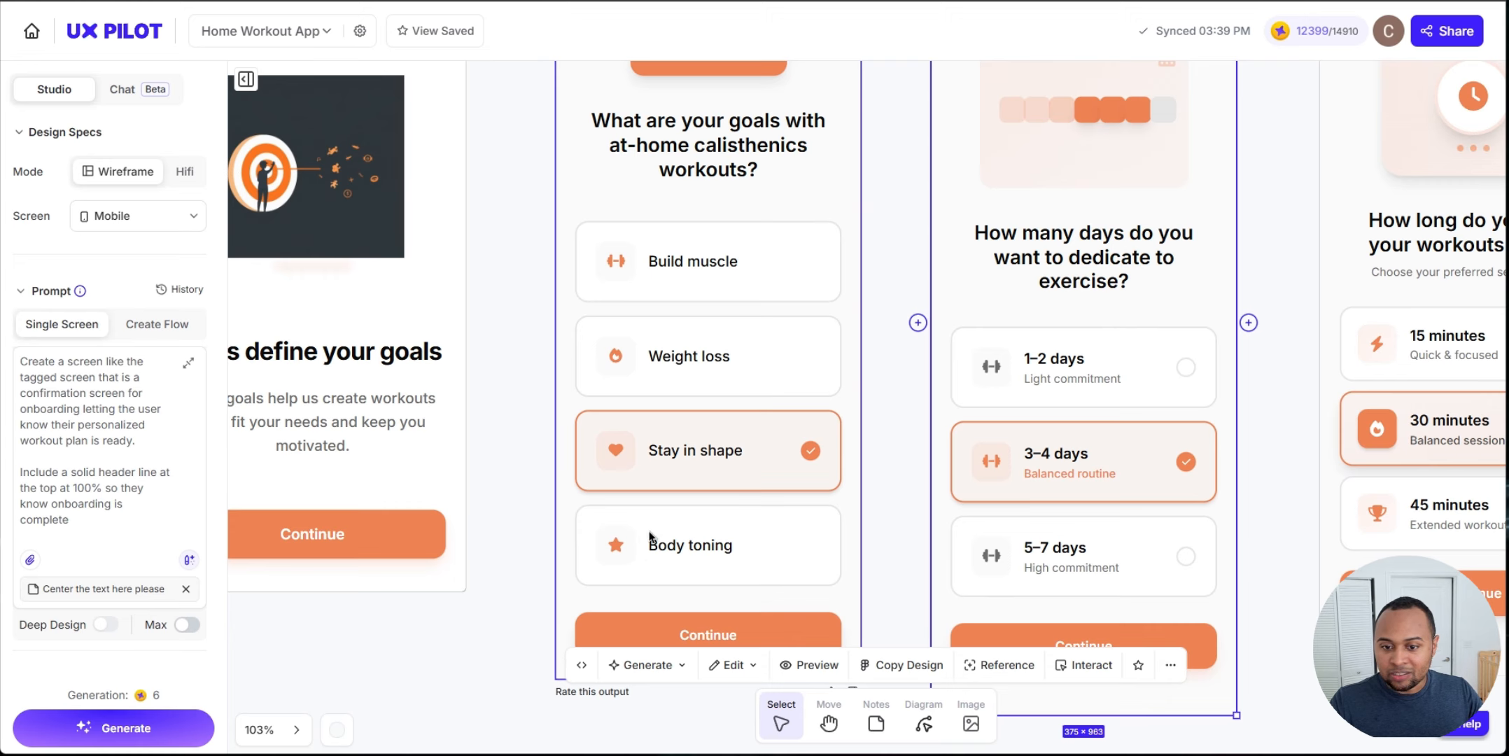
pyautogui.keyDown('ctrl'); pyautogui.scroll(-3, 622, 551); pyautogui.keyUp('ctrl')
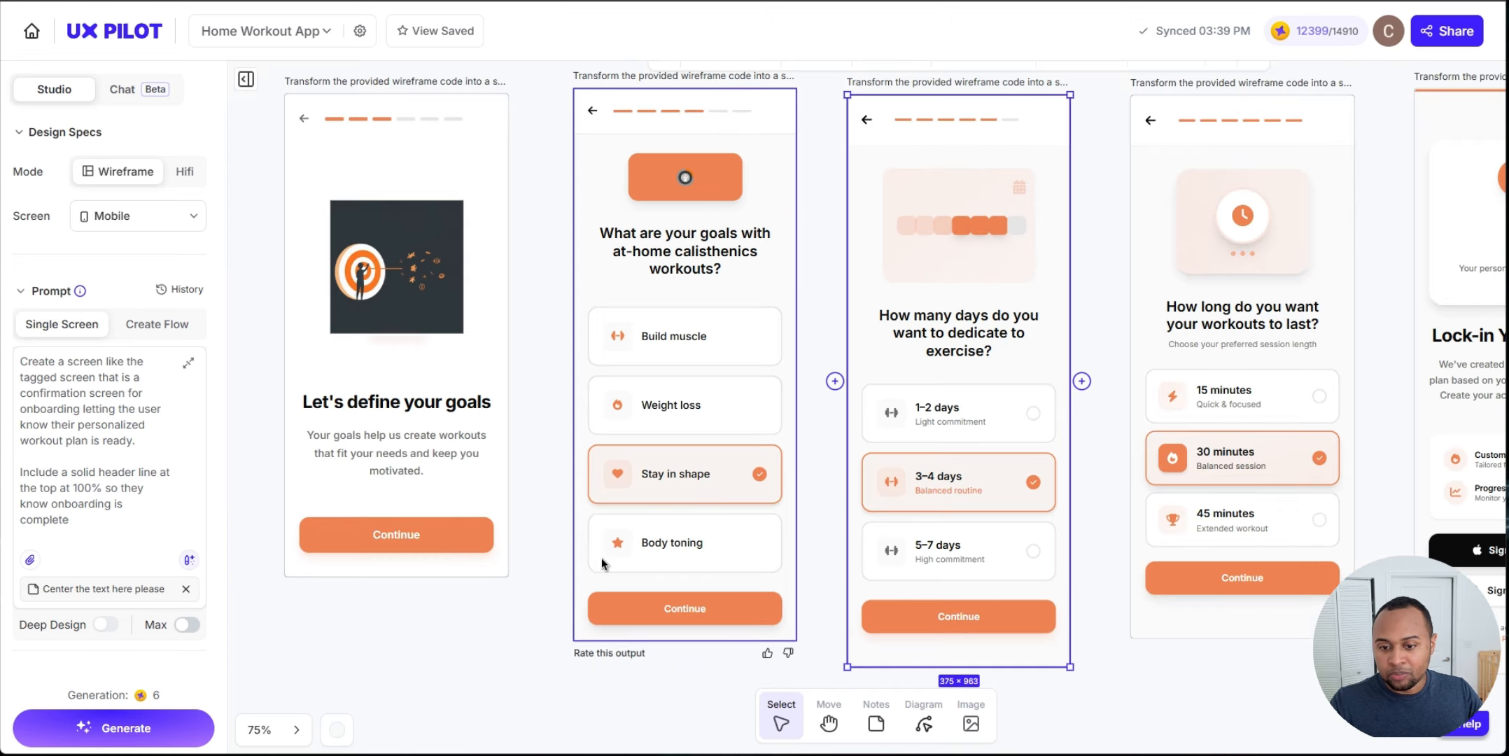
pyautogui.hscroll(3, 951, 458)
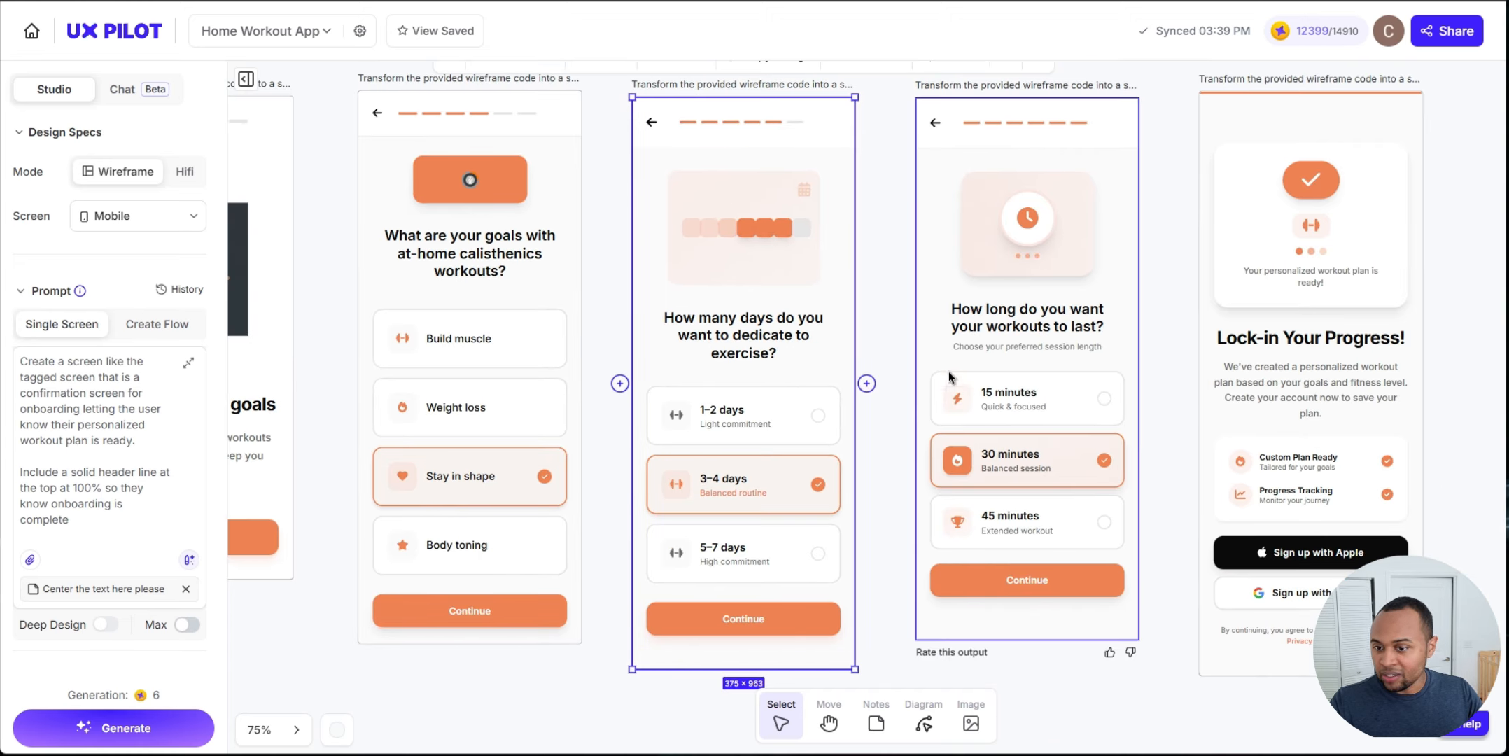
pyautogui.keyDown('ctrl'); pyautogui.scroll(-3, 1006, 469); pyautogui.keyUp('ctrl')
pyautogui.hscroll(3, 1085, 534)
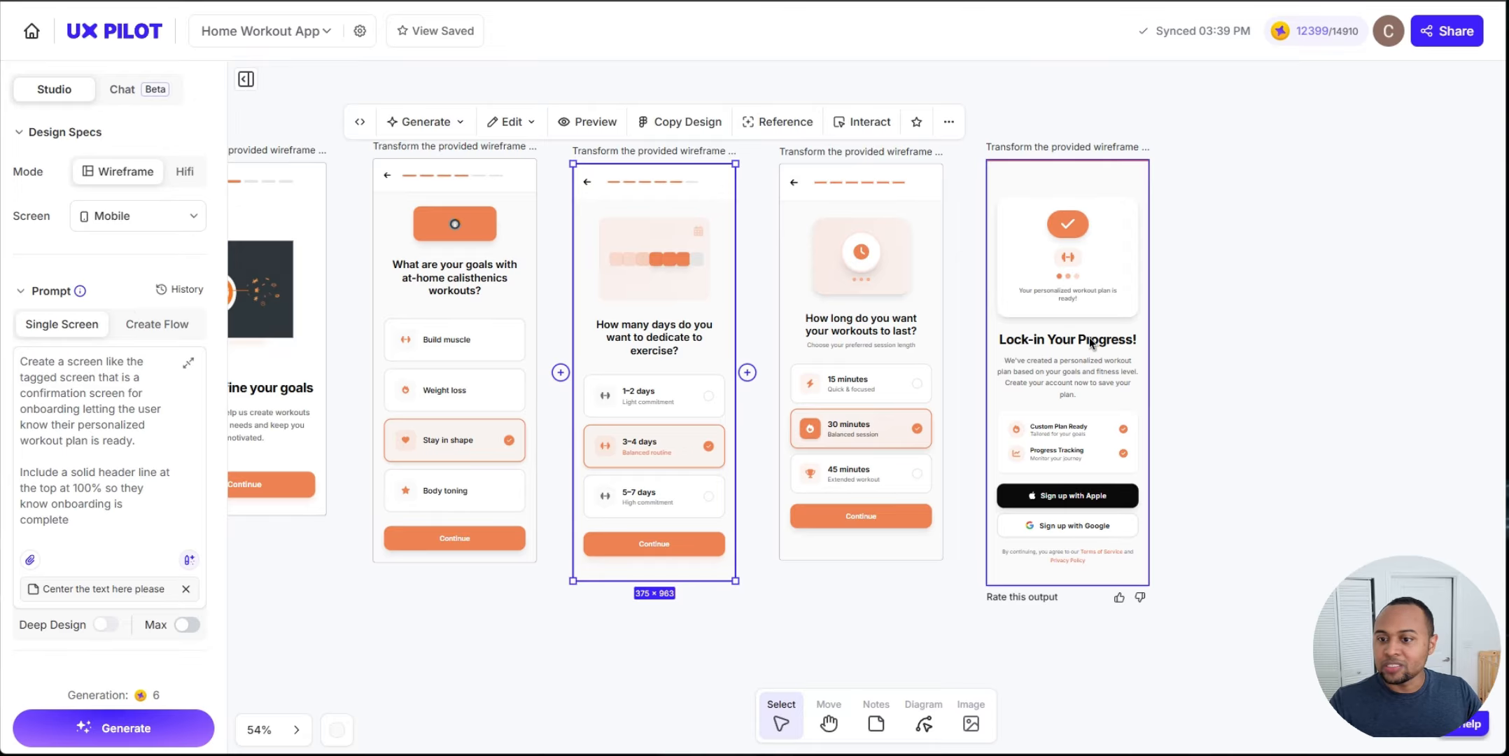
pyautogui.hscroll(-1, 797, 603)
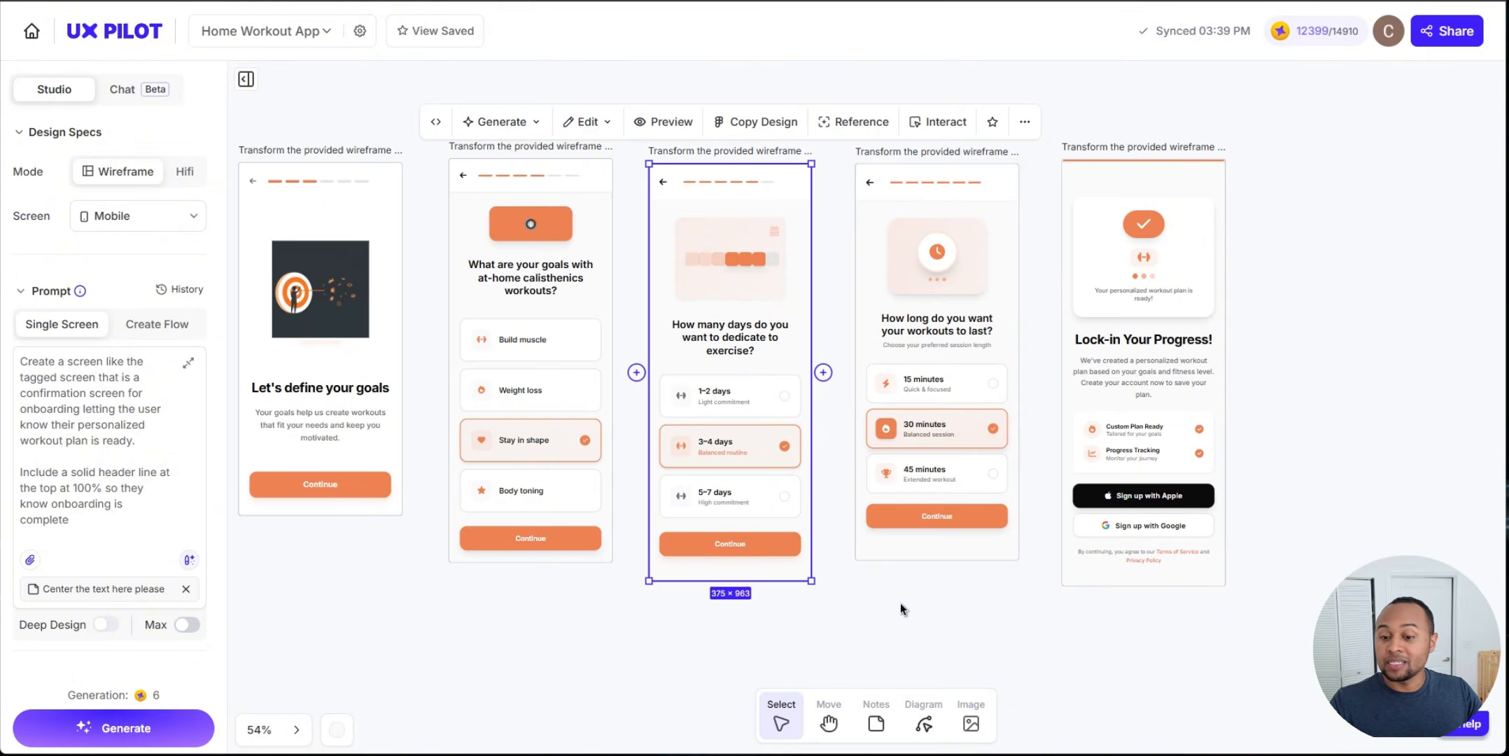
pyautogui.click(867, 620)
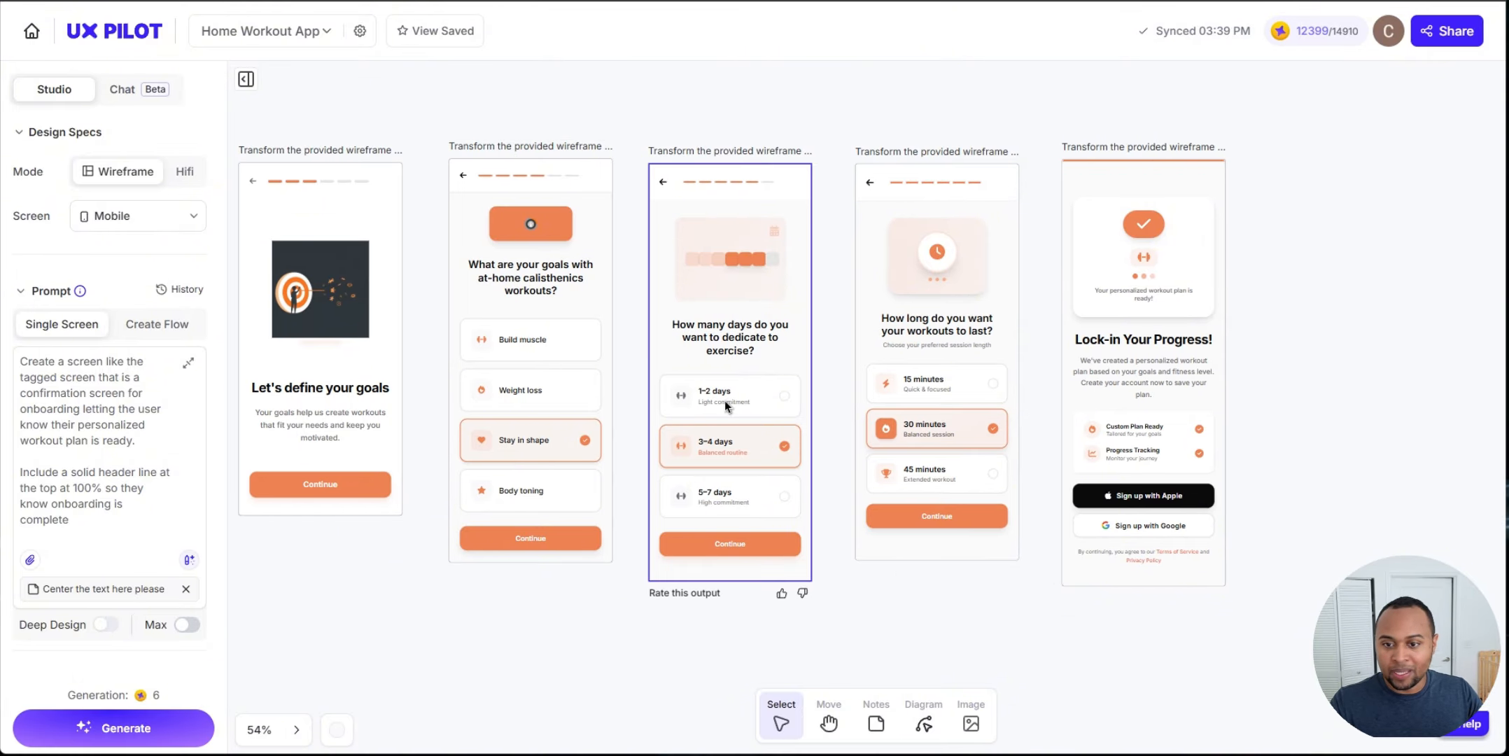
pyautogui.click(743, 417)
pyautogui.scroll(3, 724, 465)
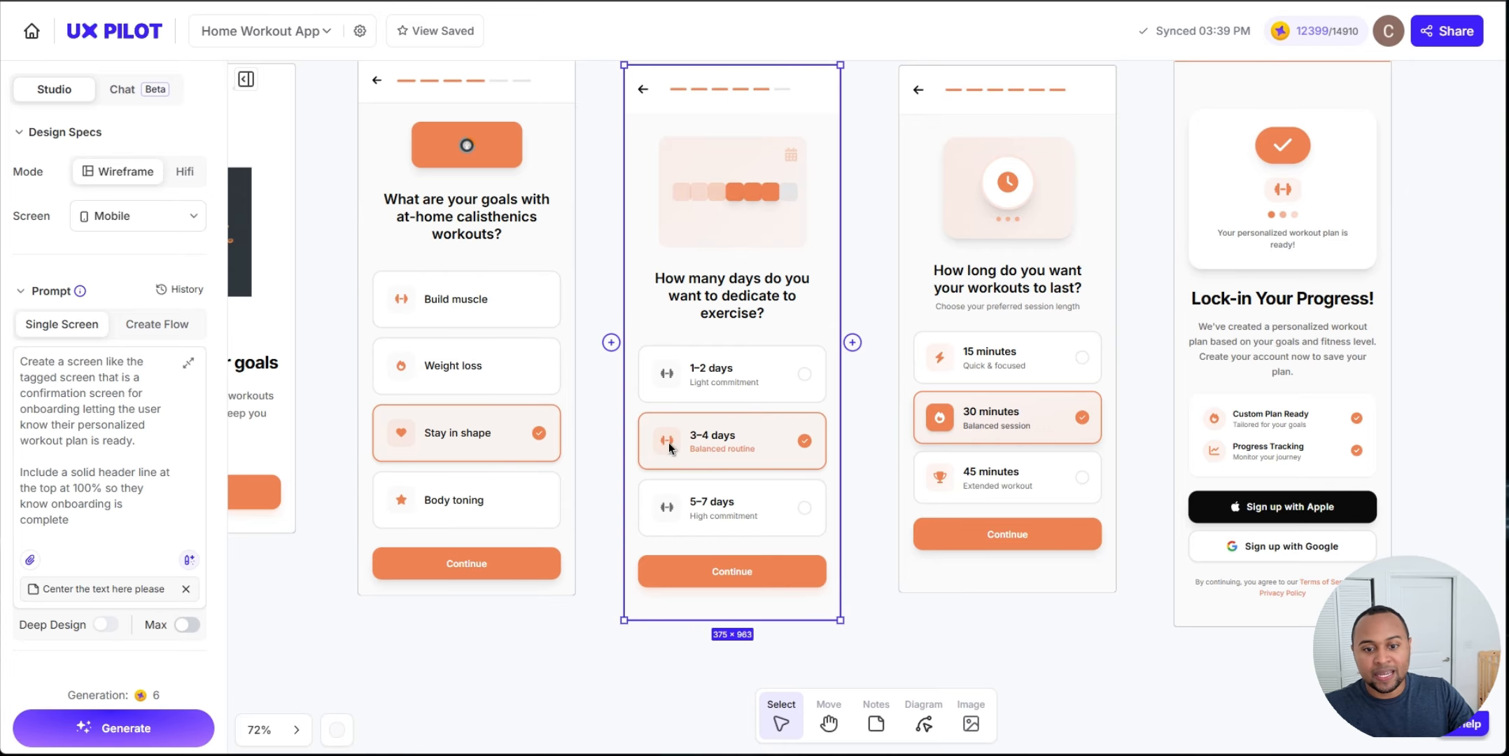
pyautogui.moveTo(1092, 426); pyautogui.dragTo(722, 455)
pyautogui.scroll(-4, 788, 464)
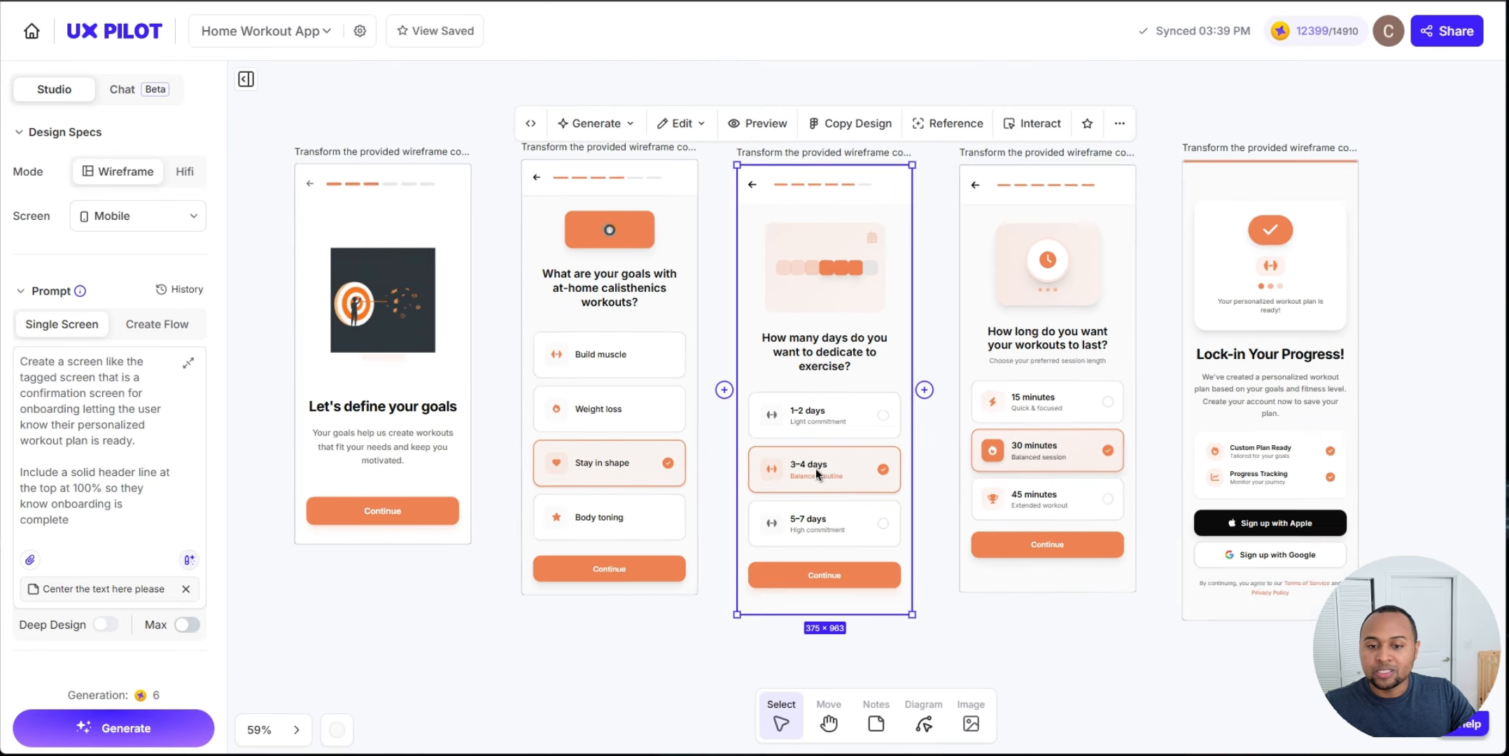
# Step: Edit the selected screens with the prompt making unselected option boxes grey and primary colors apply only to the user's chosen option, and generate
pyautogui.moveTo(647, 361); pyautogui.dragTo(651, 357)
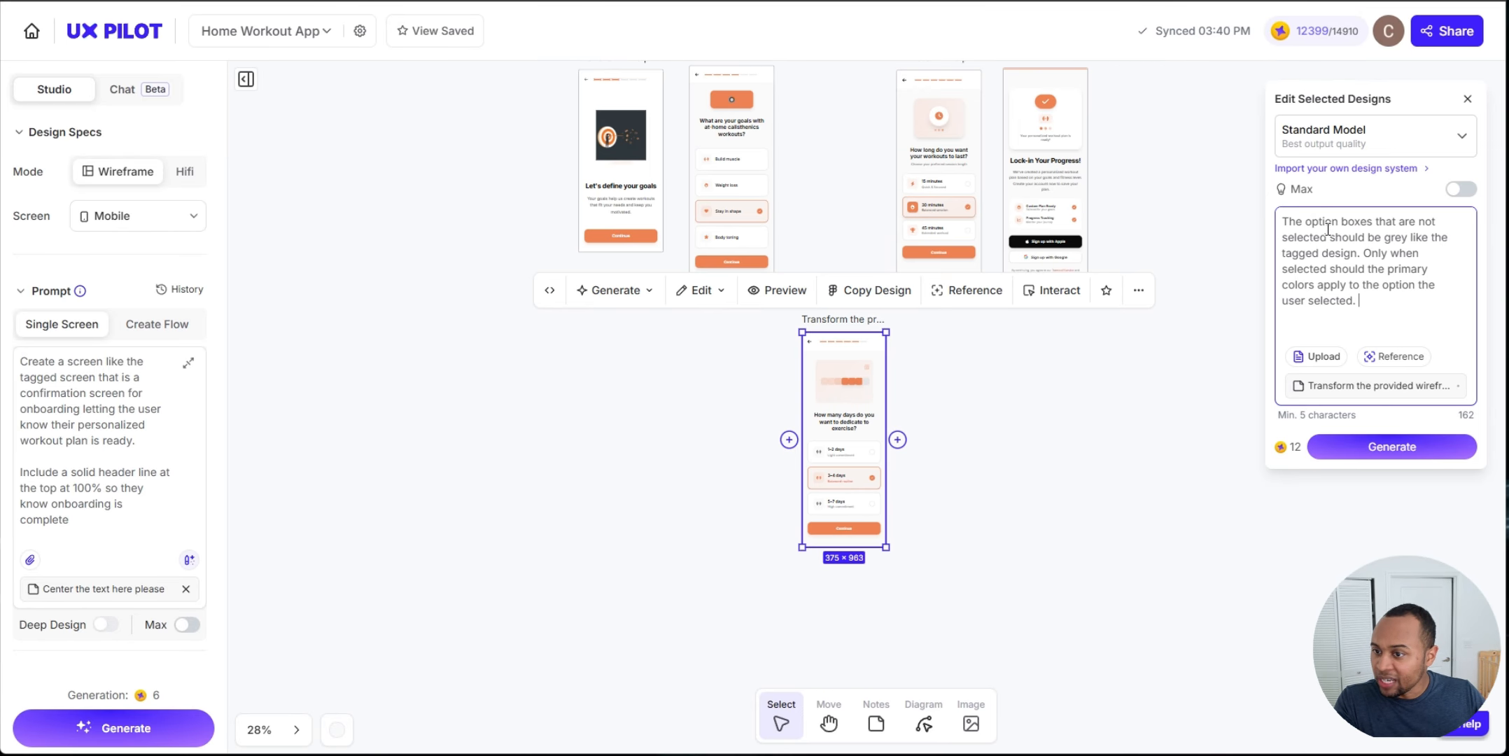
pyautogui.moveTo(1295, 253); pyautogui.dragTo(1435, 269)
pyautogui.click(1387, 268)
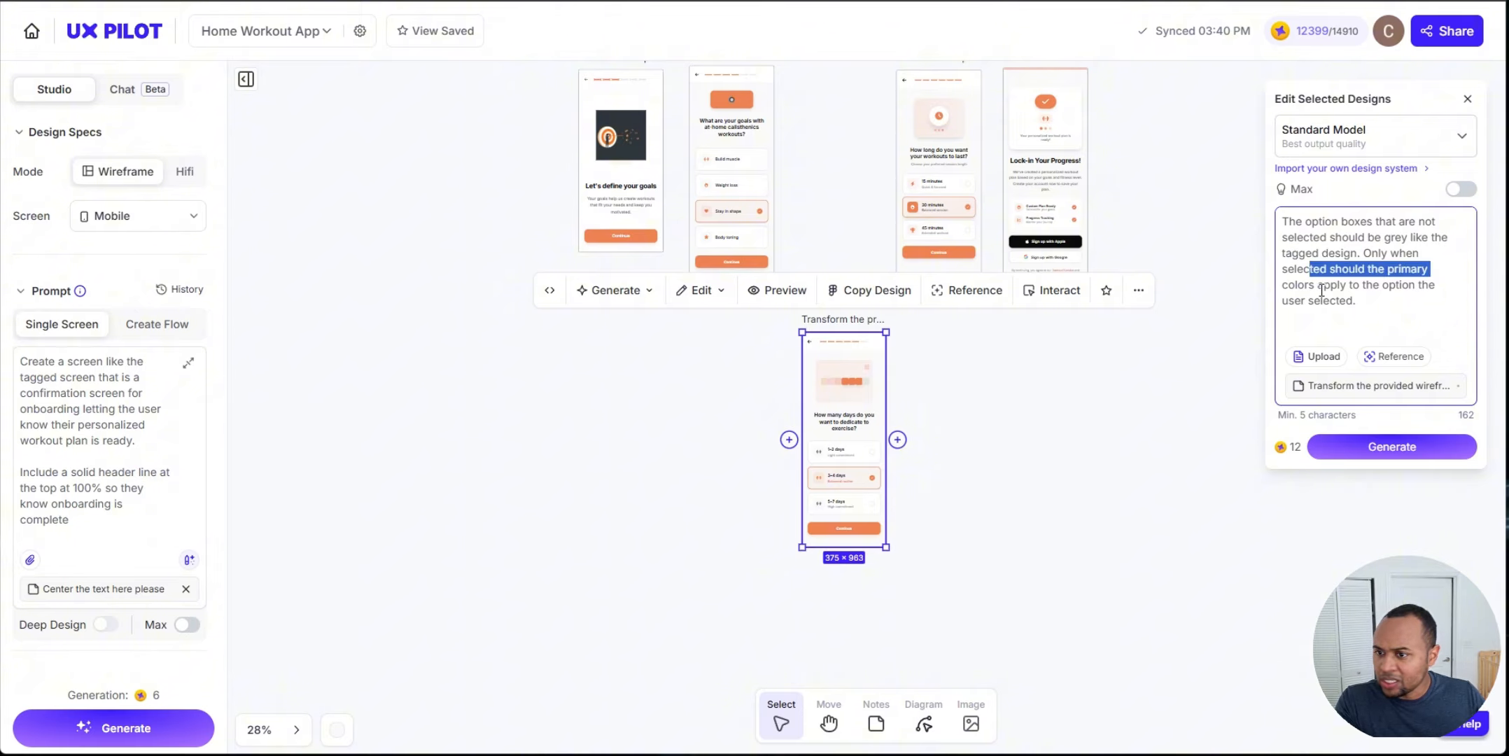
pyautogui.moveTo(1294, 284); pyautogui.dragTo(1417, 283)
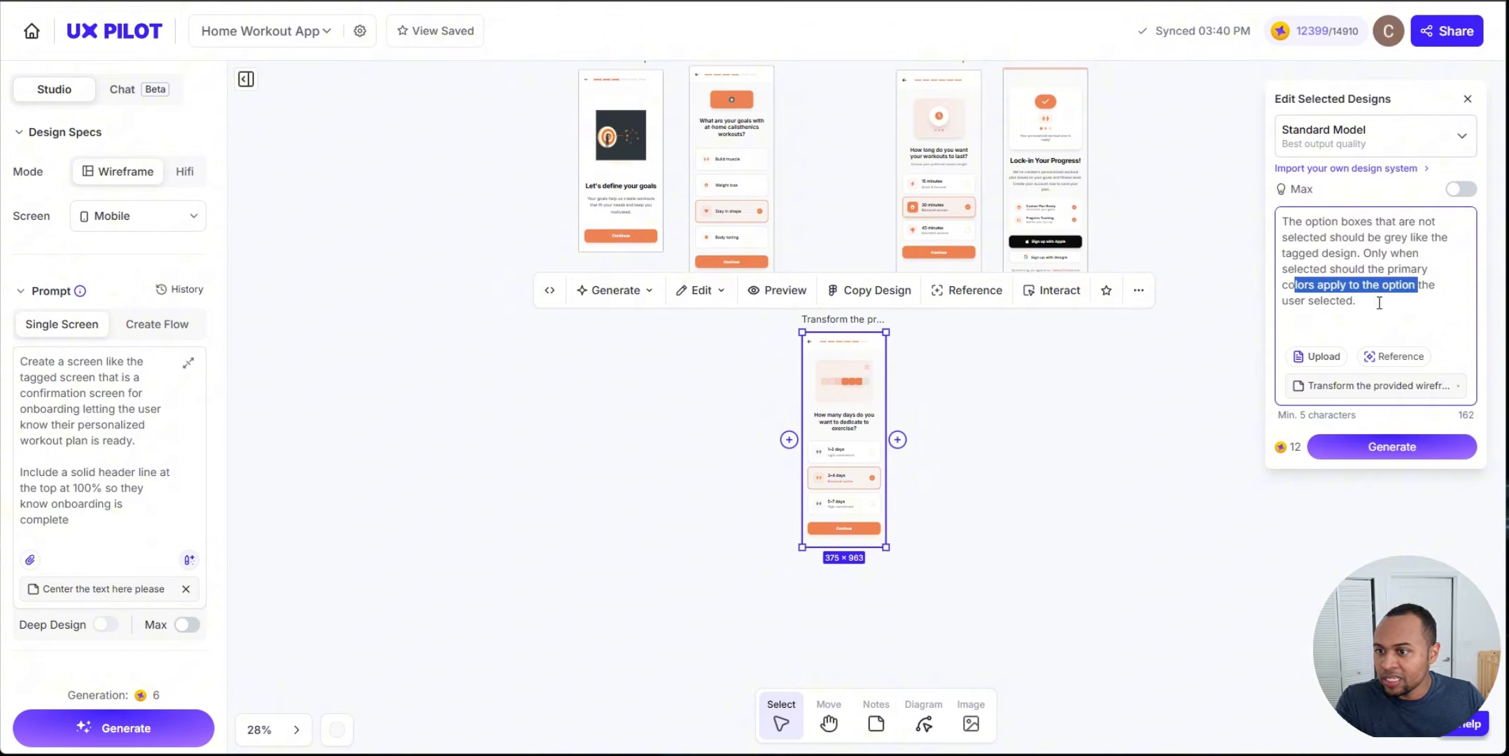
pyautogui.click(1361, 446)
# Step: Examine the regenerated goals and duration screens on the canvas
pyautogui.moveTo(1076, 413); pyautogui.dragTo(1058, 504)
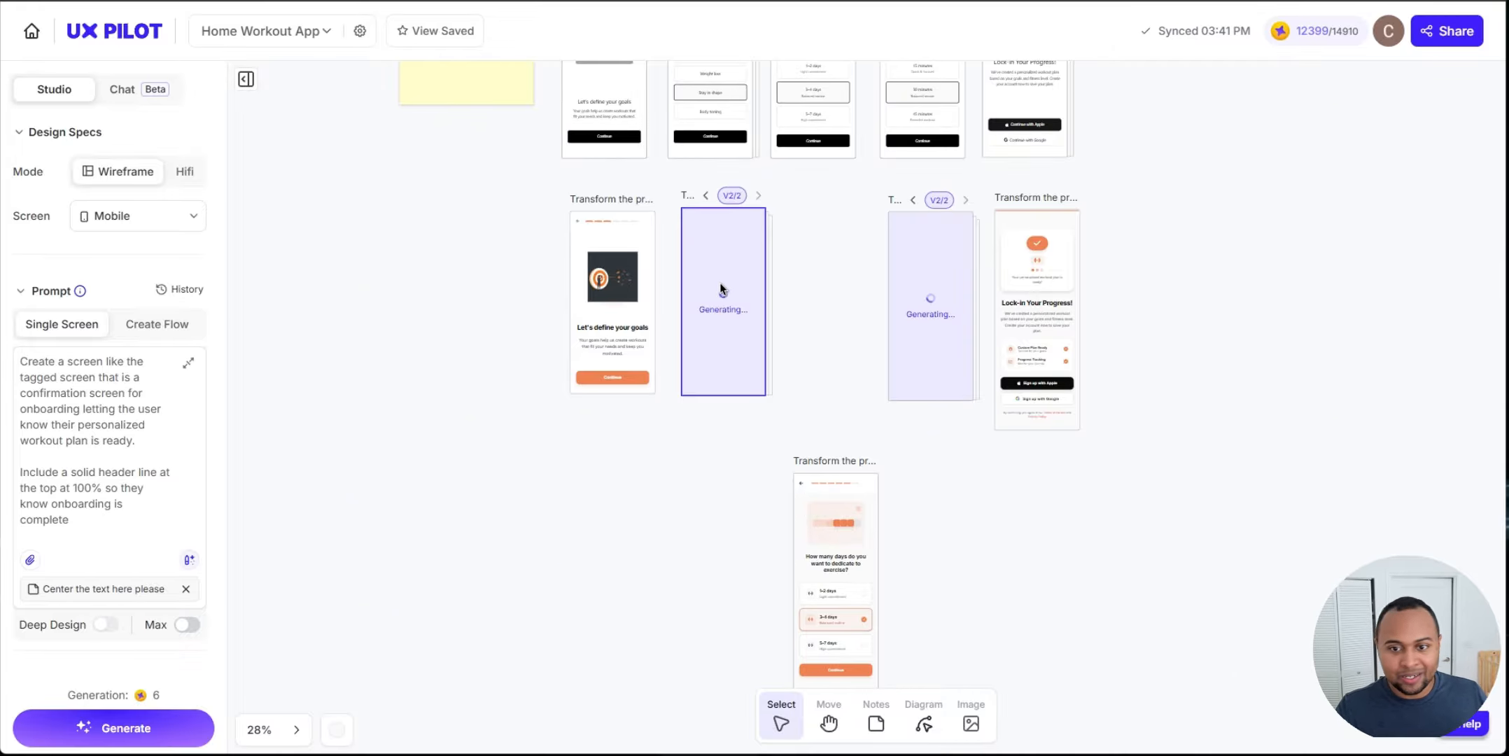
pyautogui.scroll(3, 840, 231)
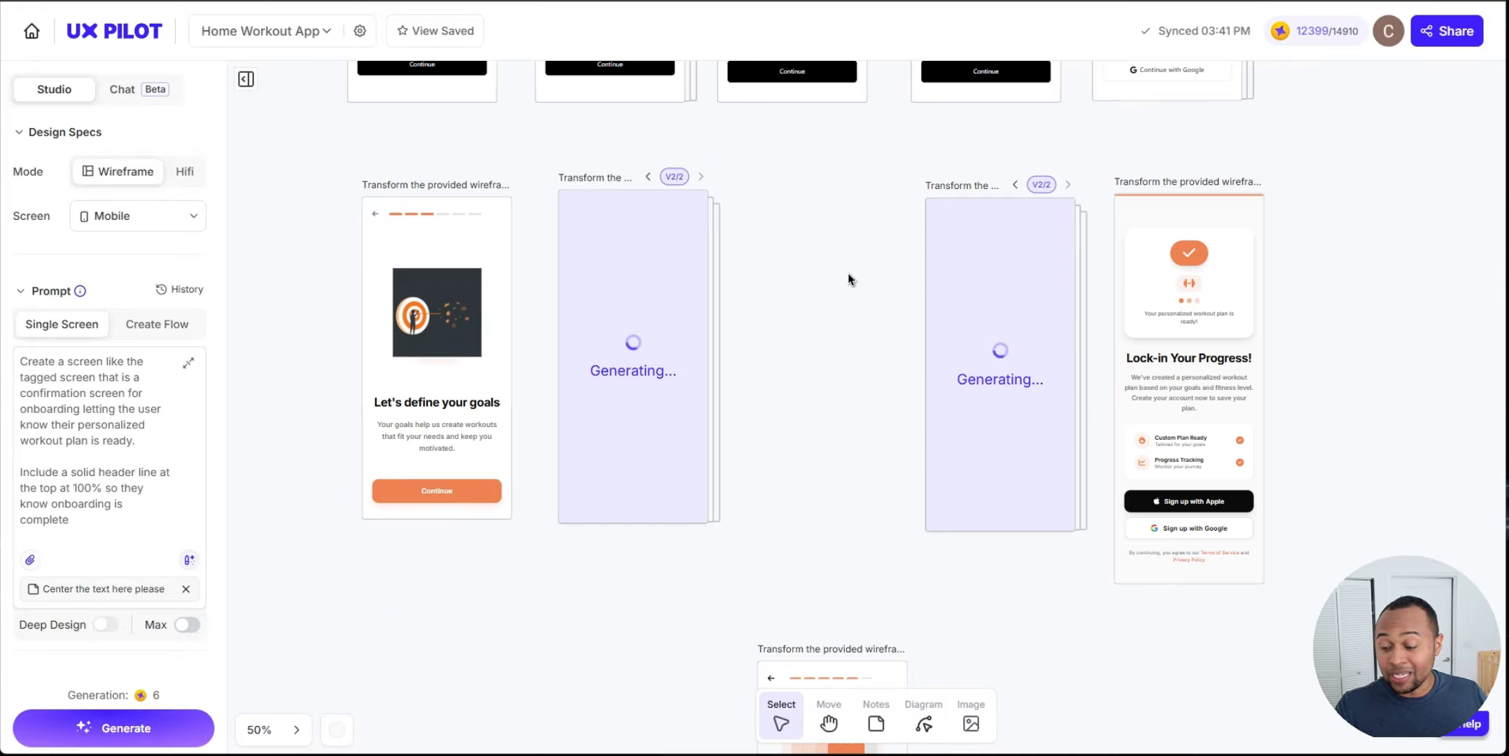
pyautogui.scroll(-2, 848, 273)
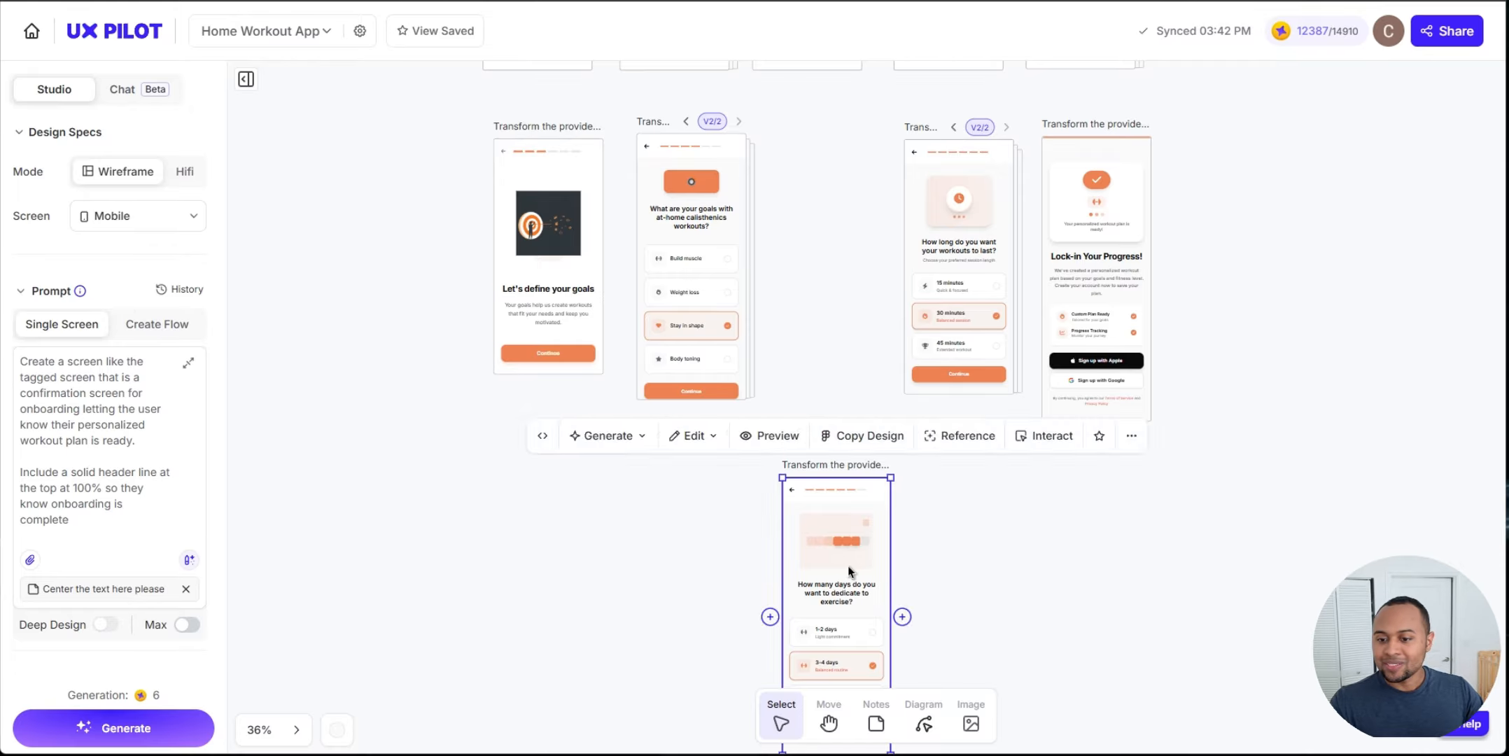
pyautogui.moveTo(848, 566); pyautogui.dragTo(837, 232)
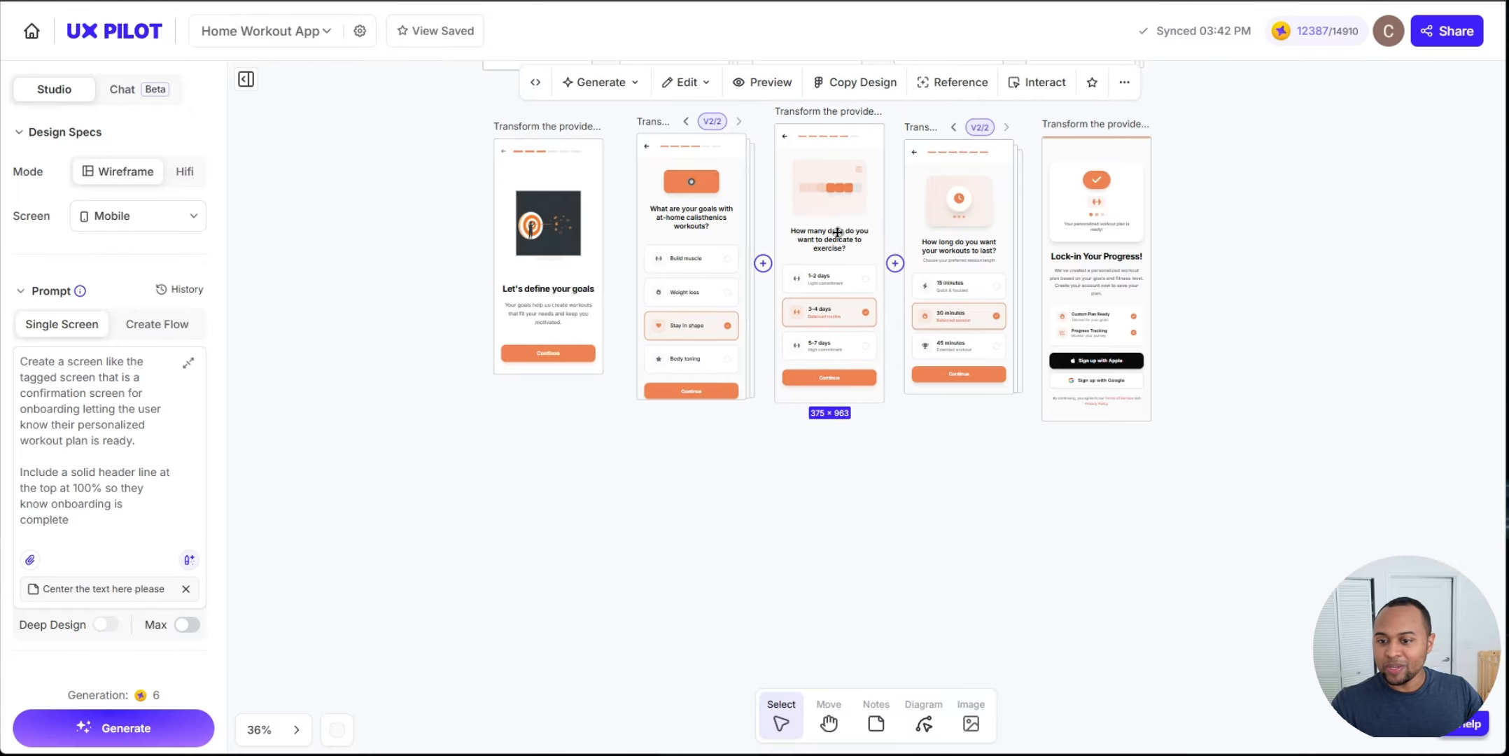
pyautogui.click(755, 470)
pyautogui.scroll(3, 750, 454)
pyautogui.scroll(2, 819, 479)
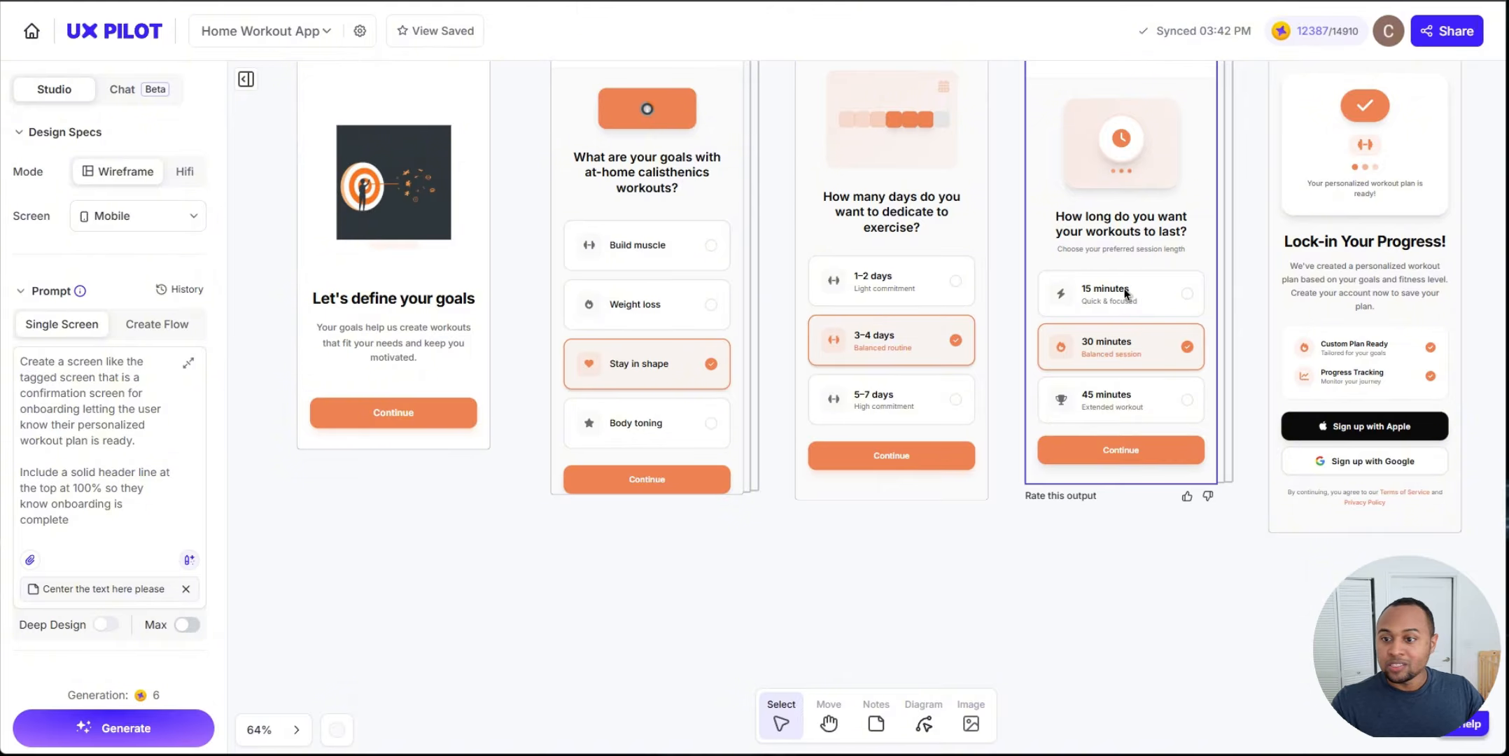
# Step: Lengthen the regenerated goals screen's frame to fit its content and open it in preview
pyautogui.click(703, 434)
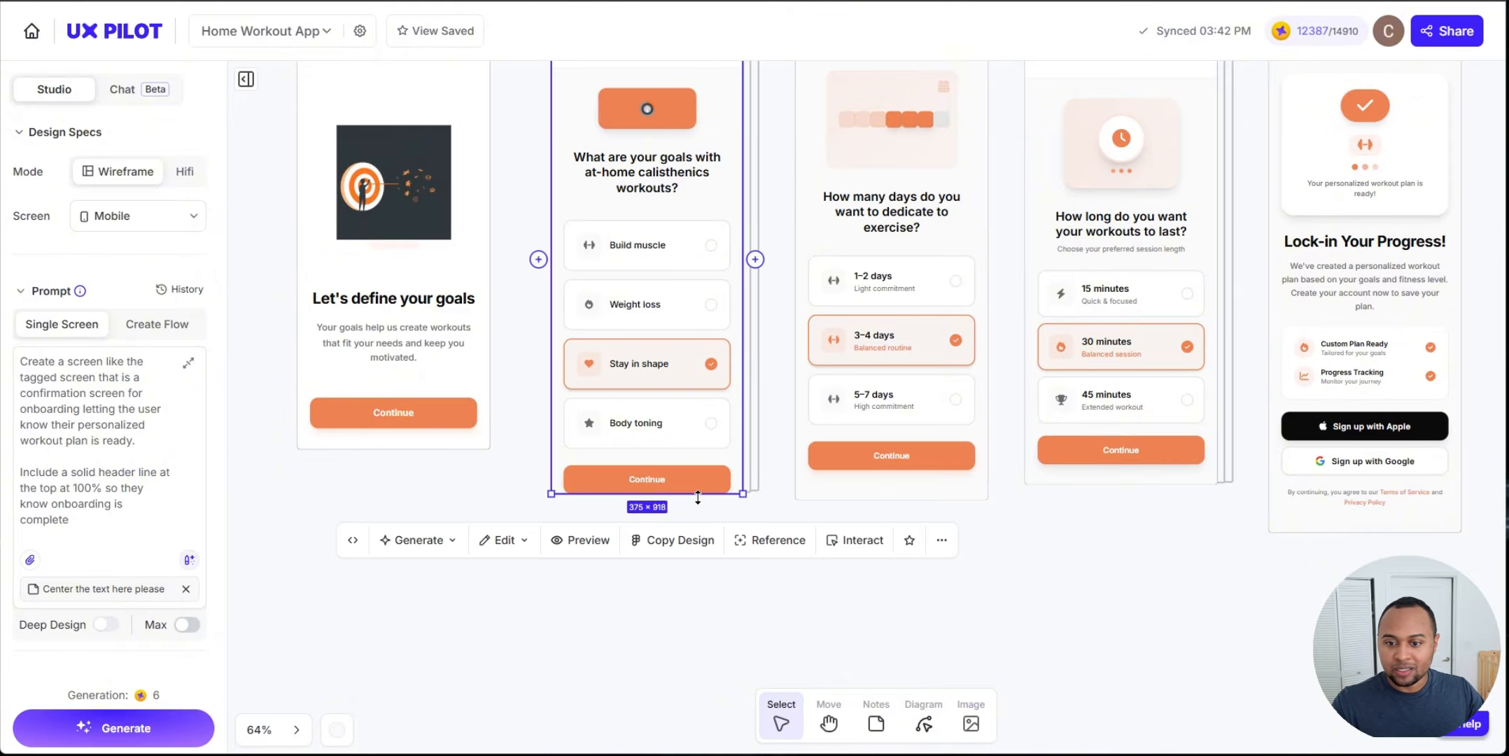
pyautogui.moveTo(698, 495); pyautogui.dragTo(698, 529)
pyautogui.click(584, 575)
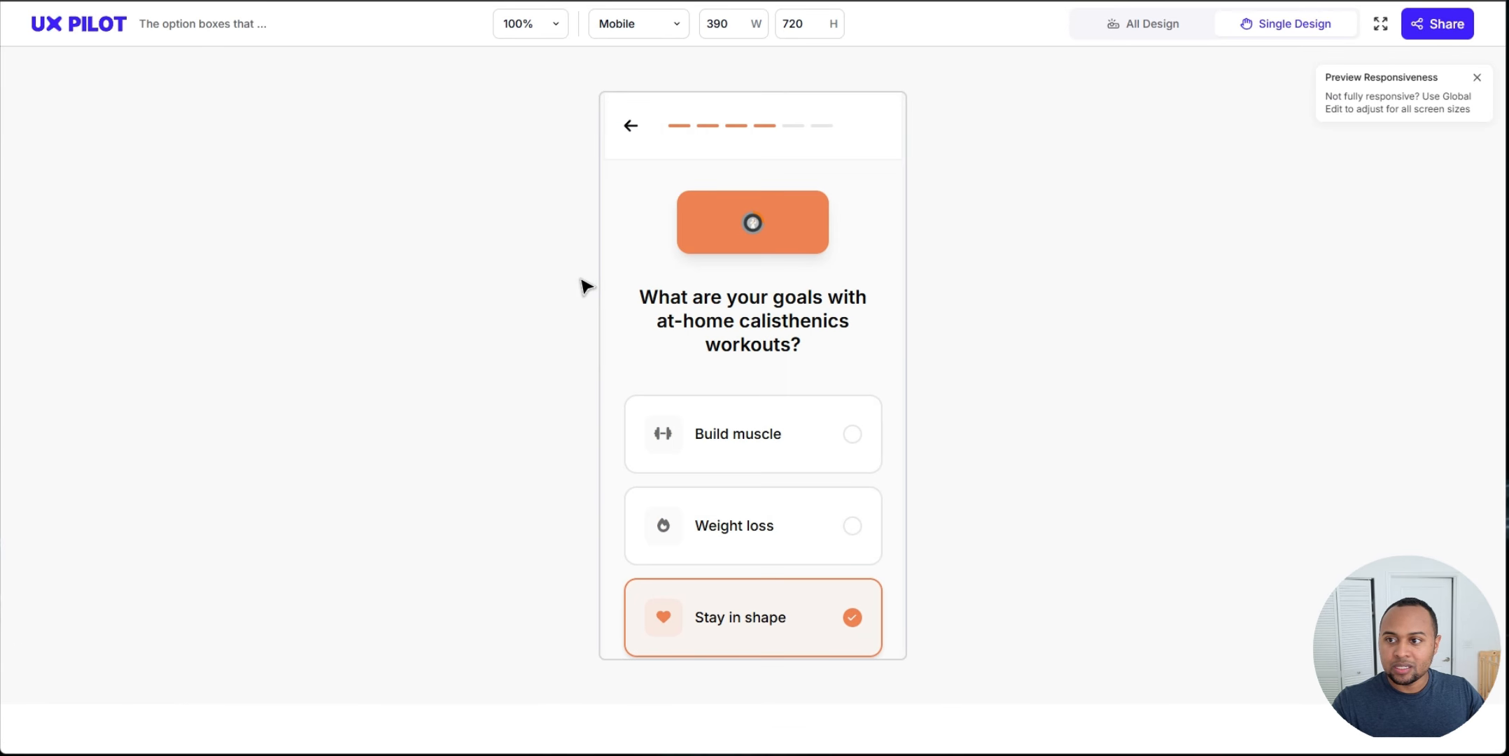
# Step: Test selecting the Build muscle, Weight loss, Stay in shape and Body toning options in the preview
pyautogui.click(765, 528)
pyautogui.click(818, 428)
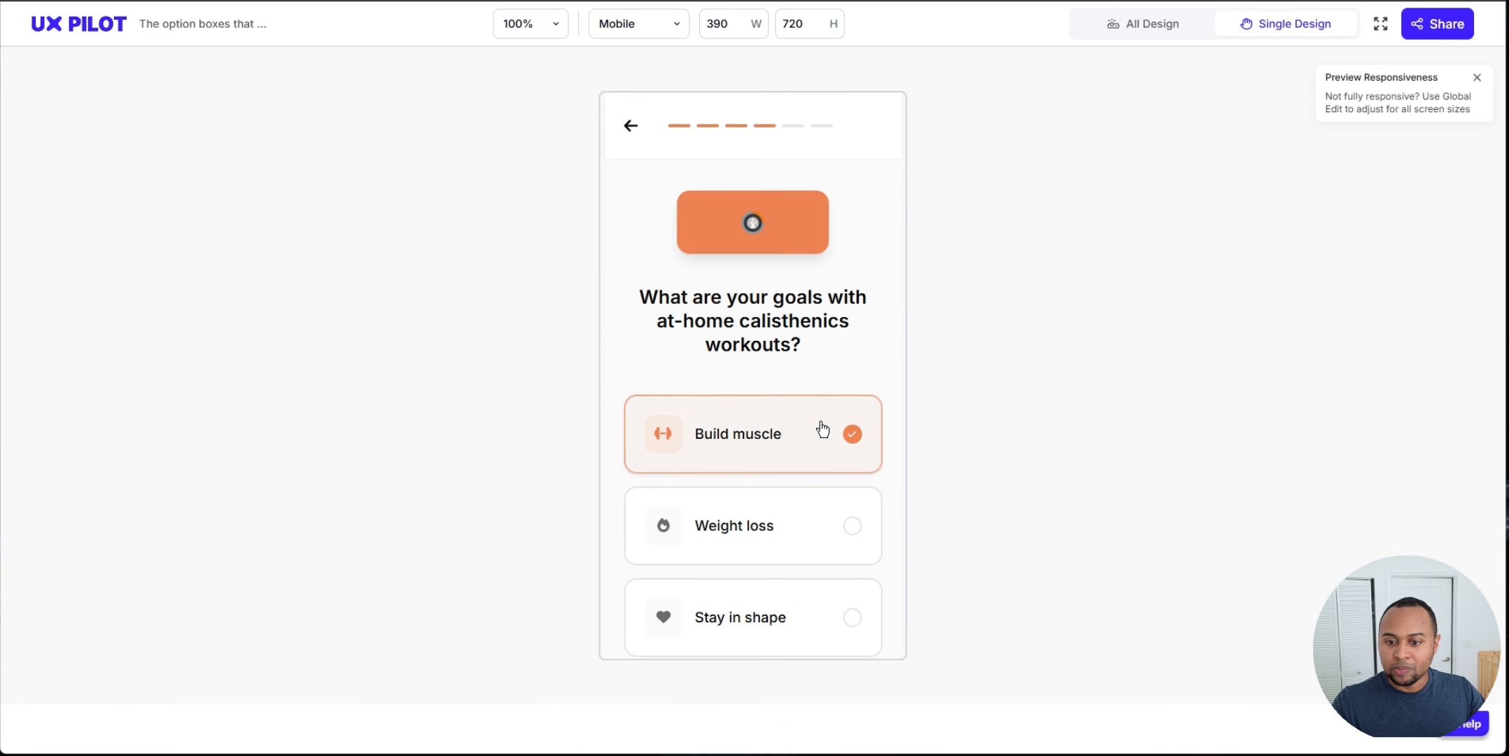
pyautogui.scroll(-2, 821, 434)
pyautogui.click(801, 544)
pyautogui.click(792, 452)
pyautogui.click(781, 372)
pyautogui.click(765, 269)
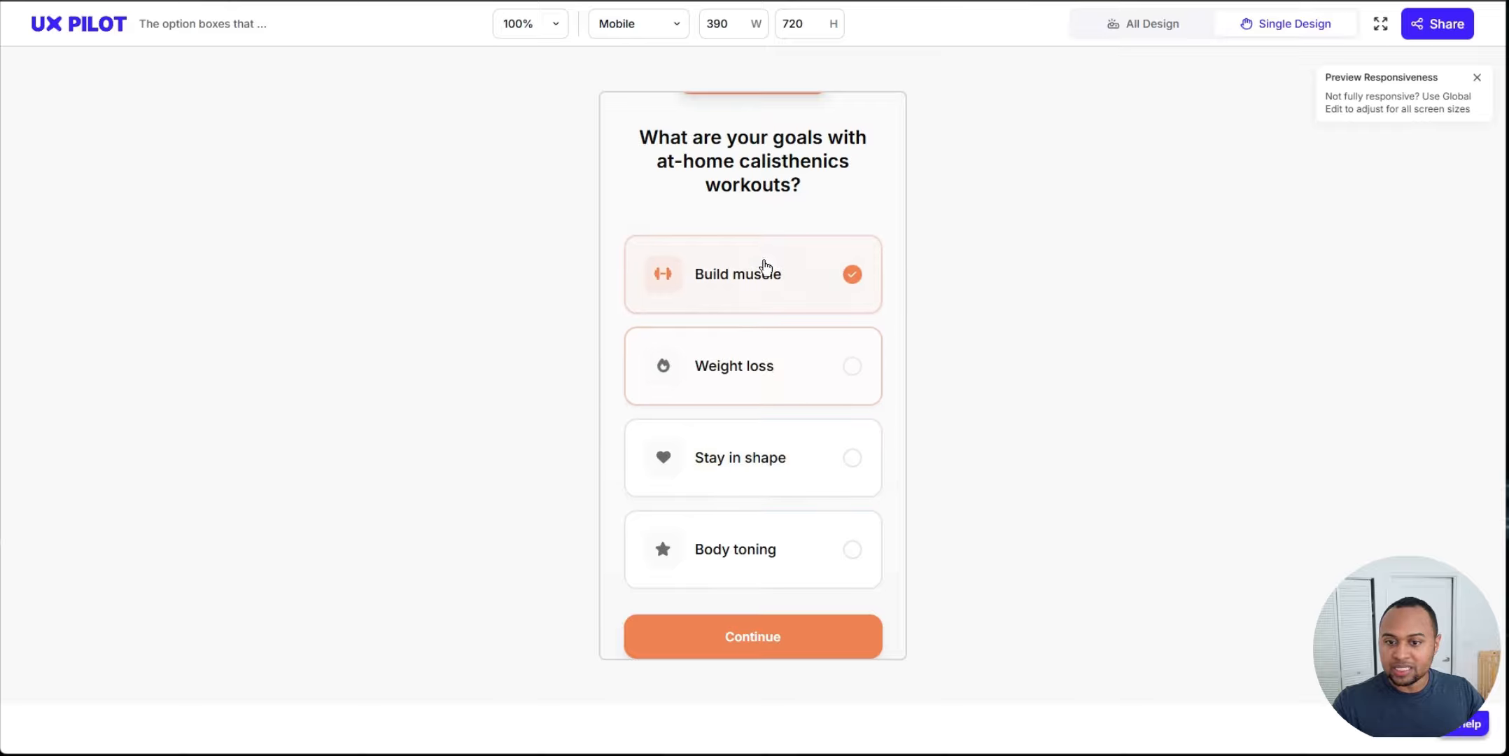
pyautogui.click(781, 369)
pyautogui.click(787, 480)
pyautogui.click(801, 571)
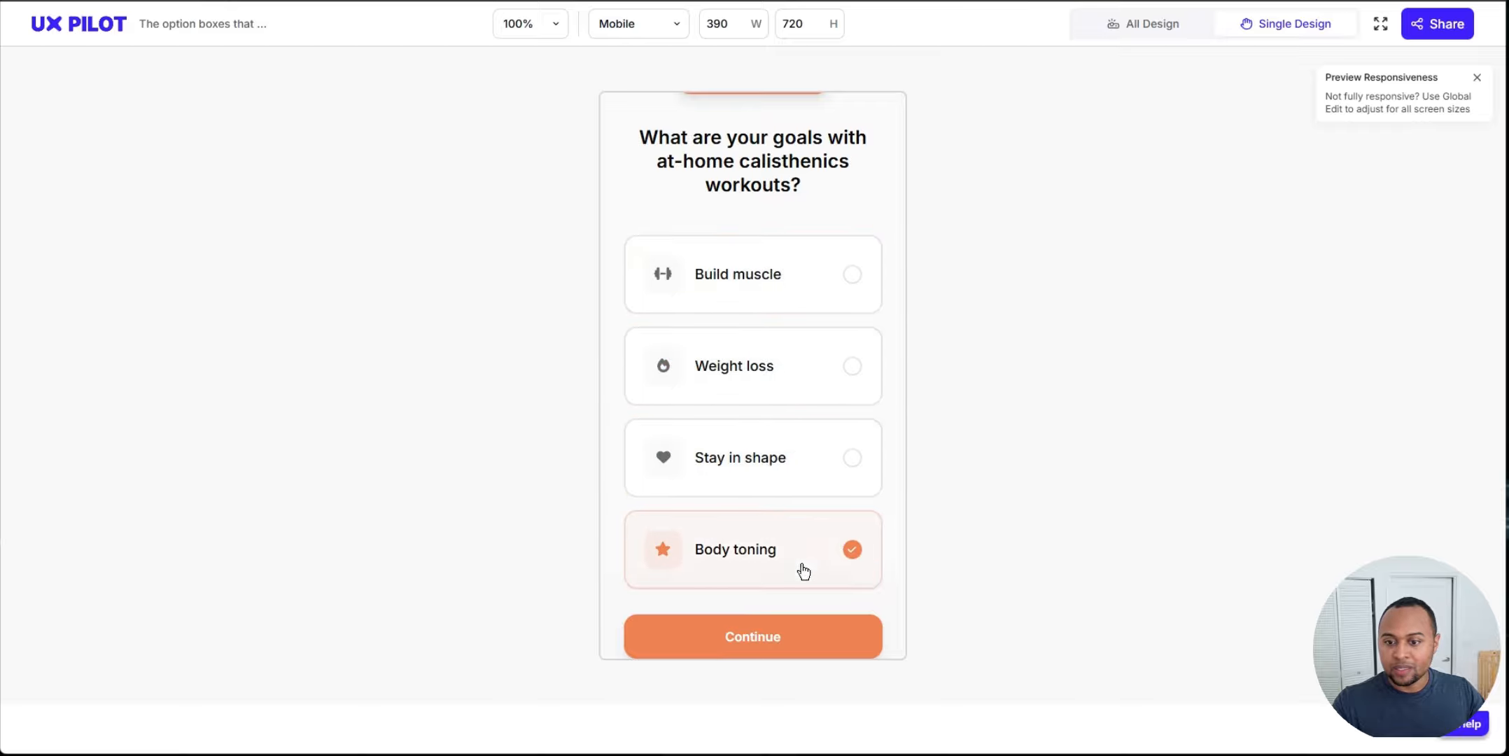
# Step: Keep switching between the goal options in the preview to check the selected and unselected box styling
pyautogui.click(845, 291)
pyautogui.click(784, 370)
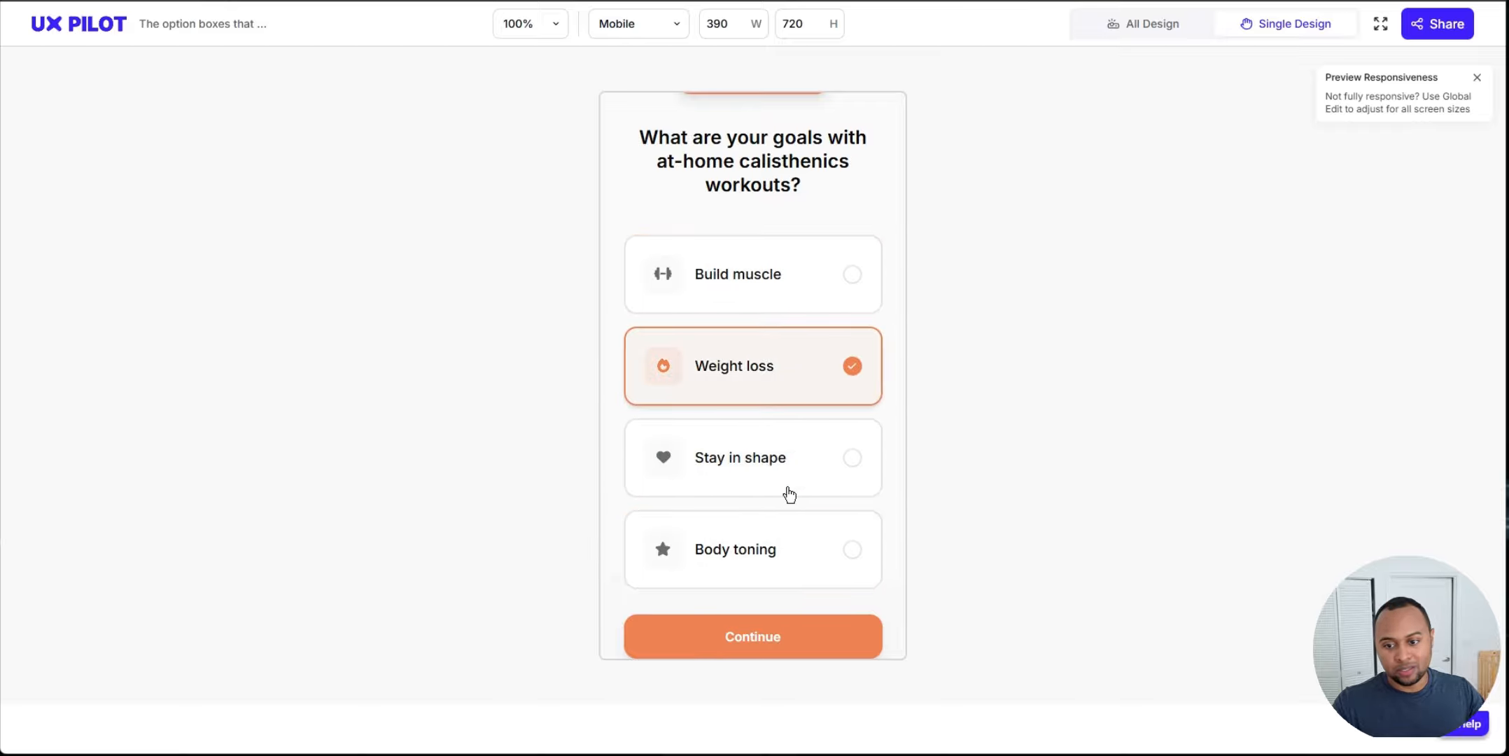
pyautogui.click(787, 536)
pyautogui.click(777, 455)
pyautogui.click(767, 374)
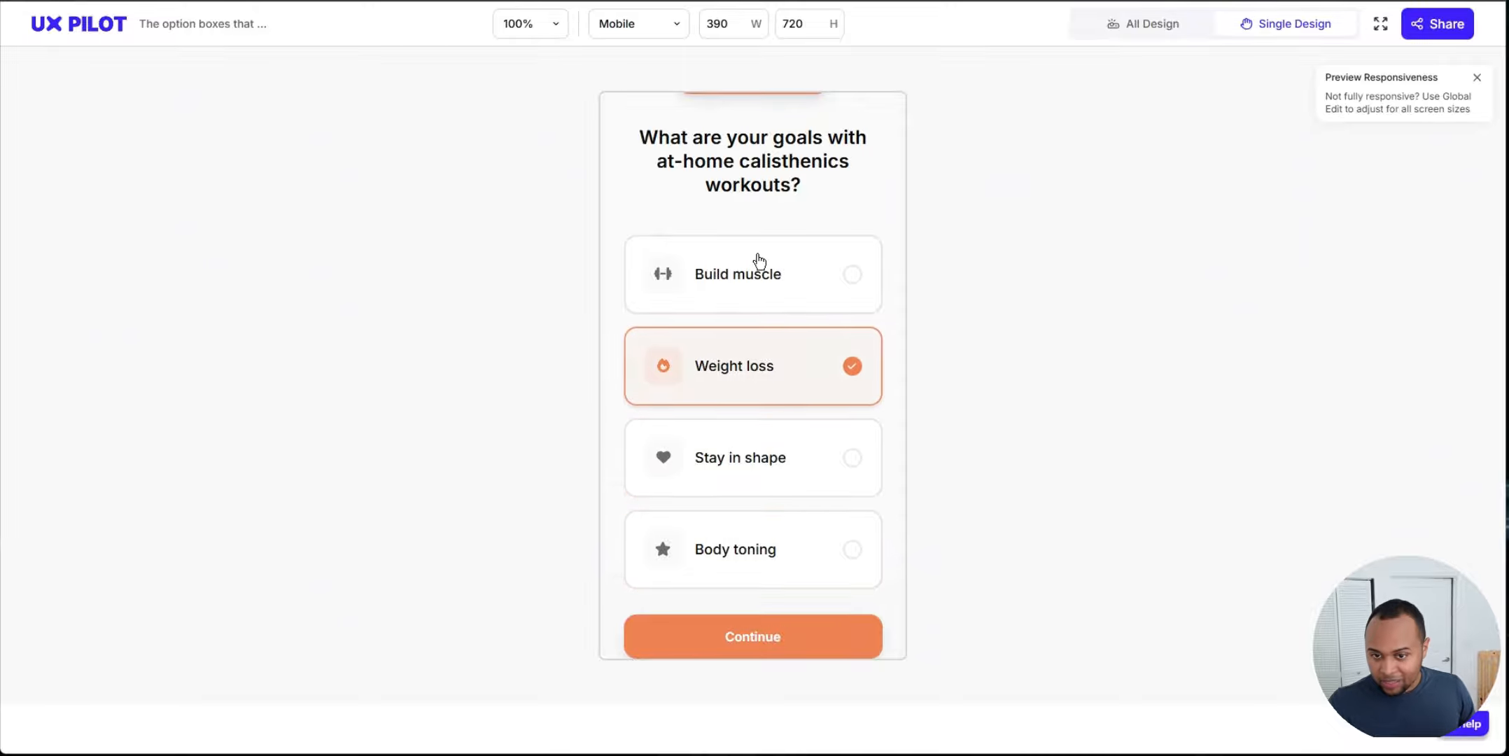
pyautogui.click(757, 261)
pyautogui.scroll(2, 745, 296)
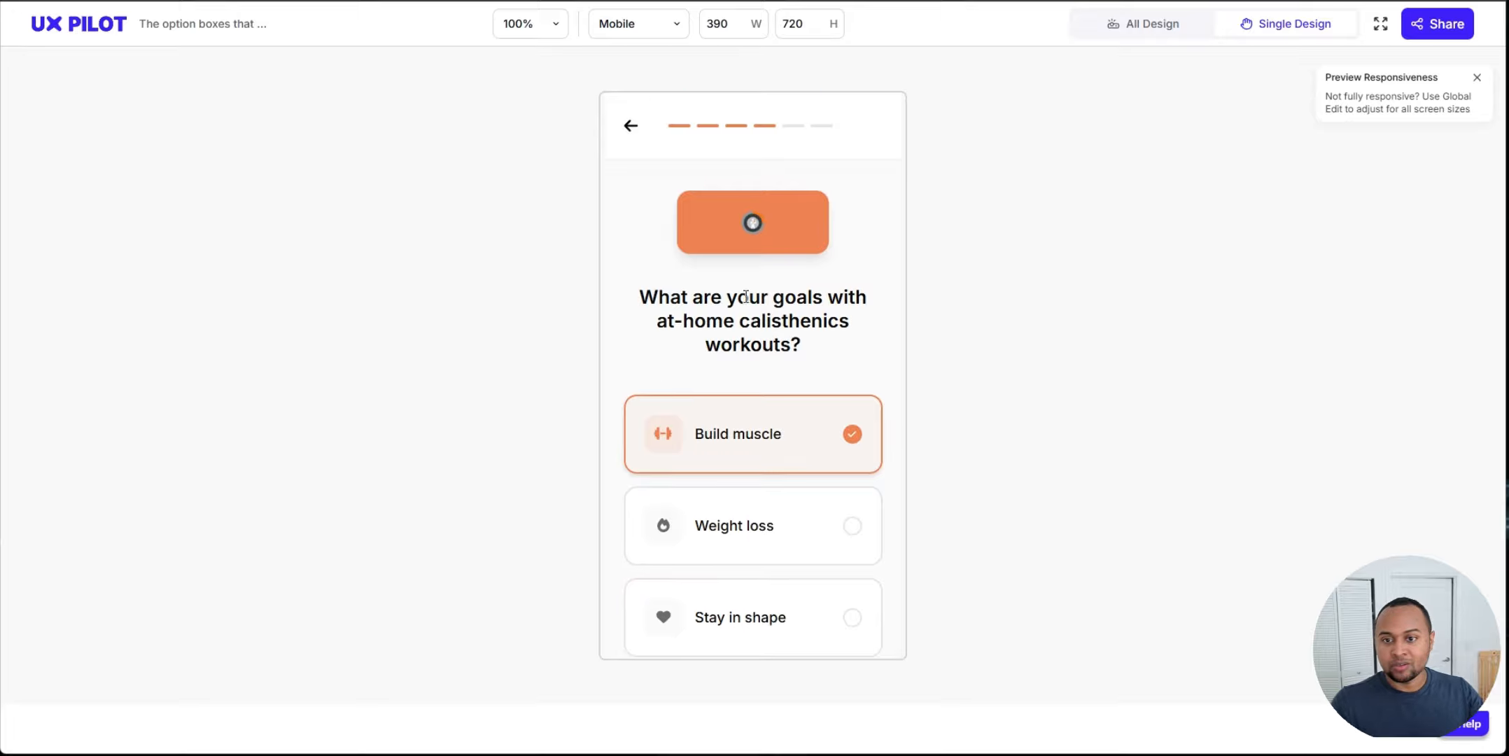
# Step: Close the preview and review the regenerated HiFi goals flow screens on the canvas
pyautogui.hotkey('ctrl', 'w')
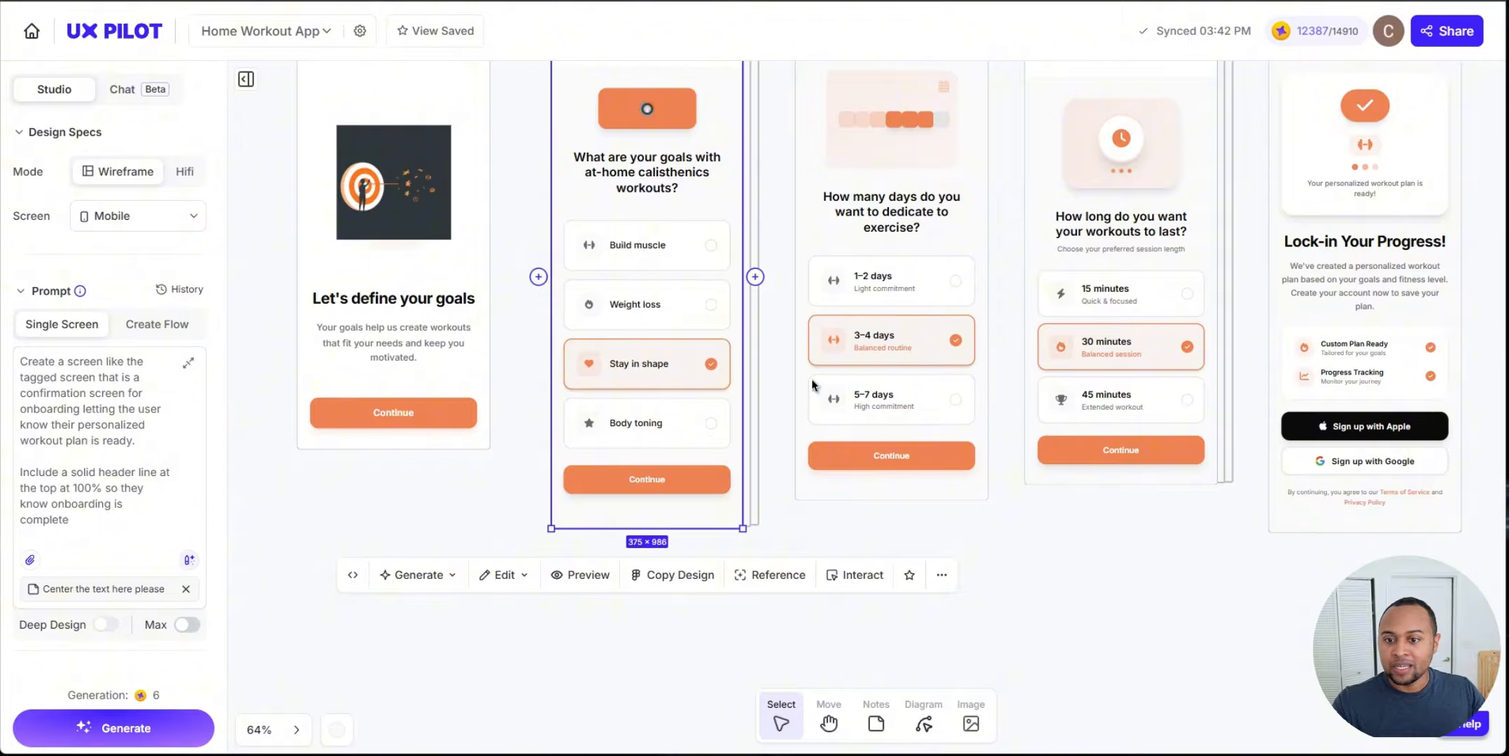
pyautogui.click(1082, 570)
pyautogui.scroll(-2, 1075, 574)
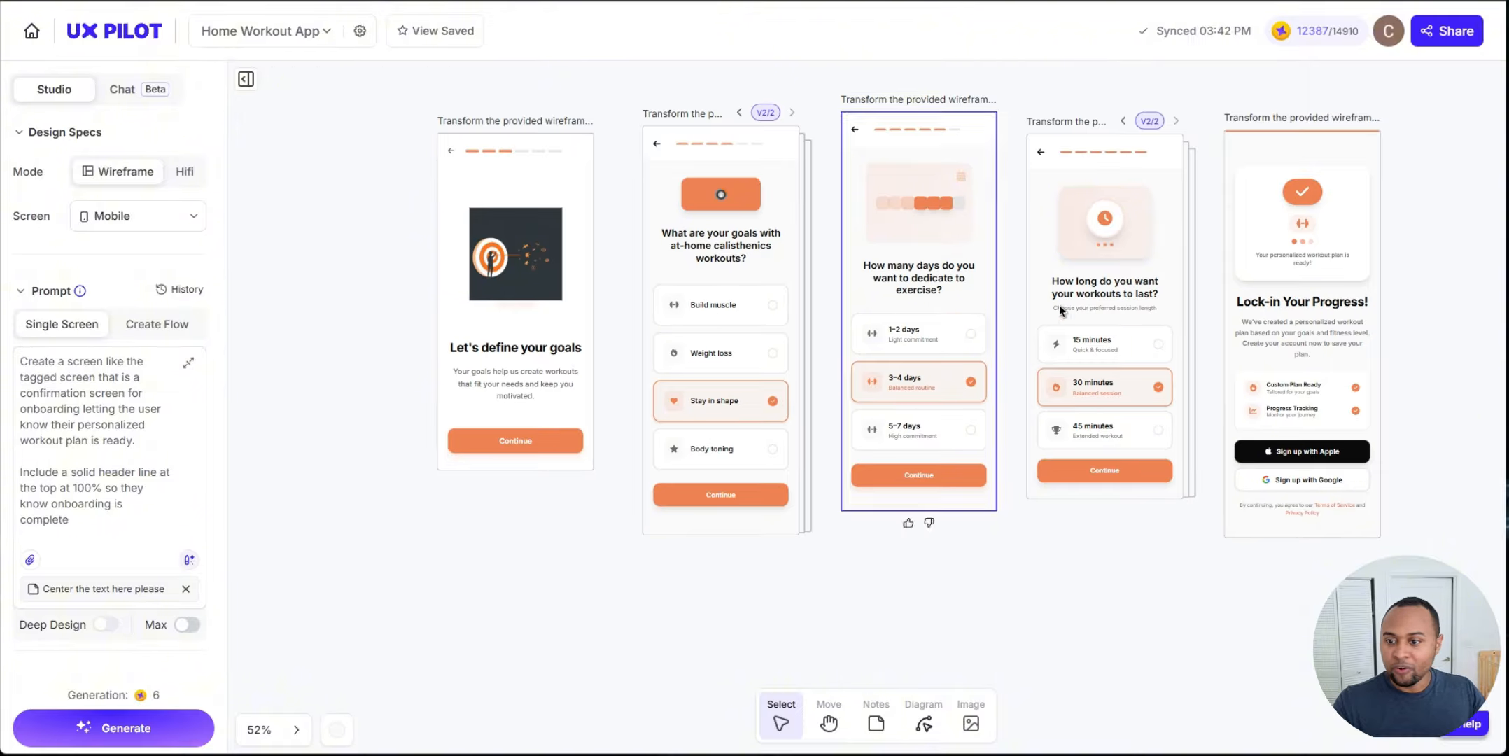
pyautogui.scroll(6, 601, 587)
pyautogui.scroll(-5, 620, 553)
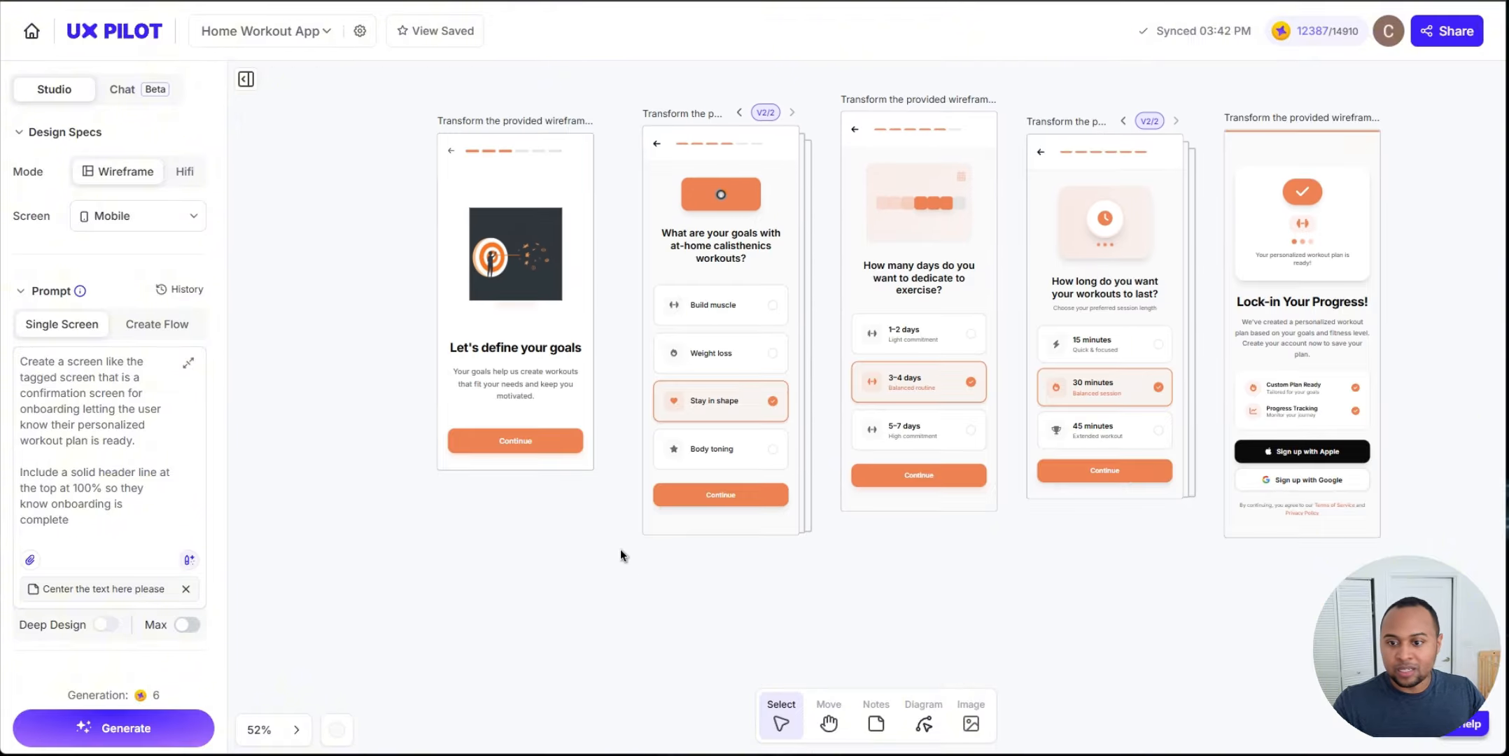
pyautogui.scroll(5, 619, 548)
pyautogui.scroll(-3, 619, 548)
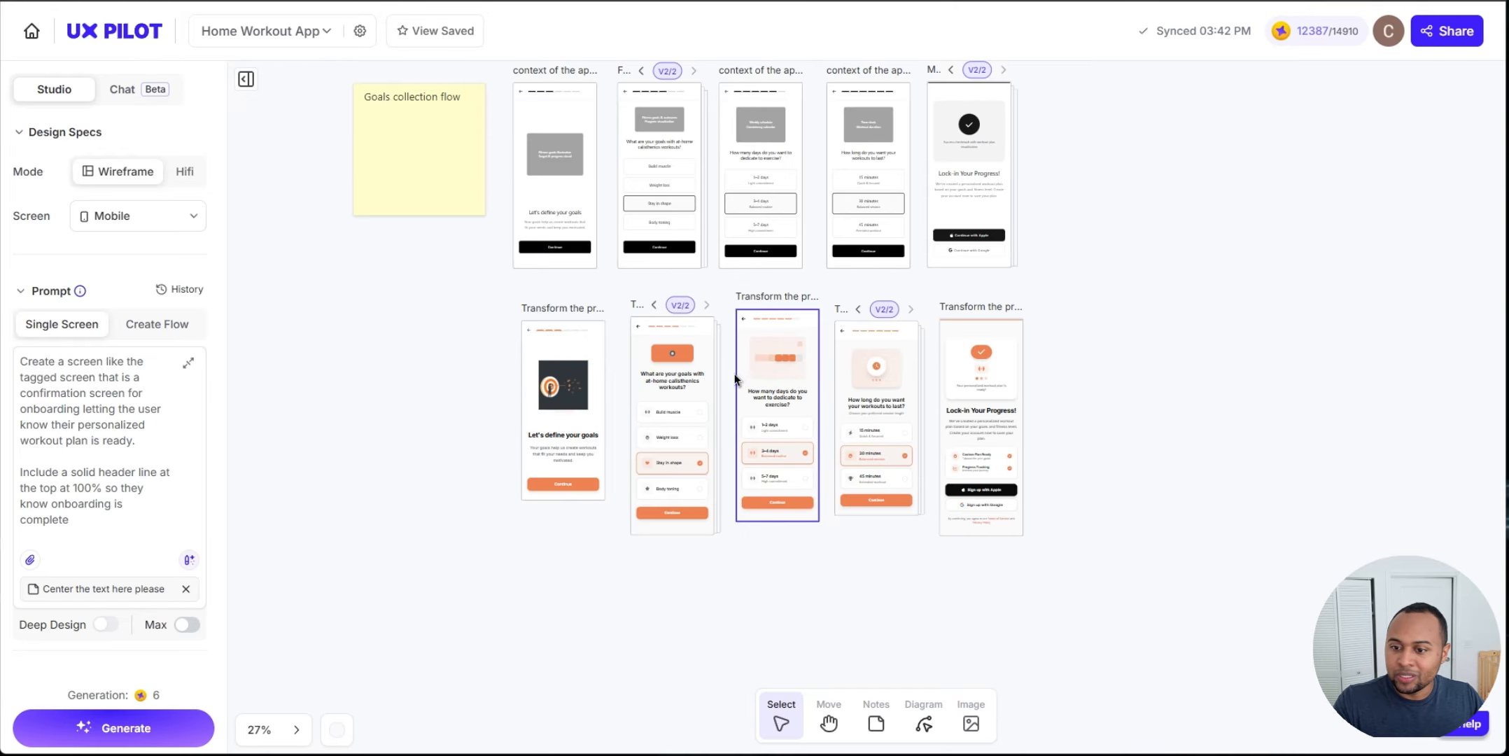
pyautogui.scroll(5, 980, 490)
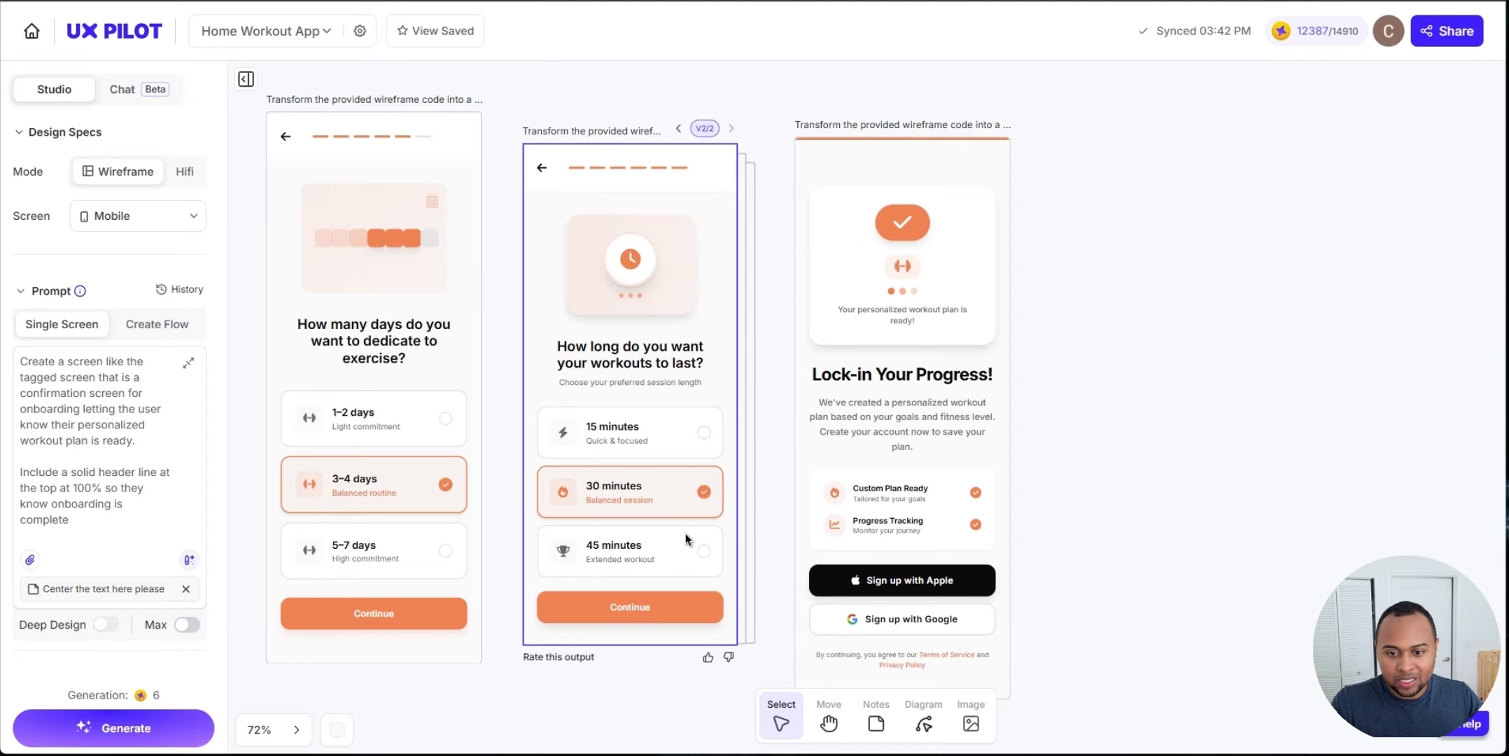
# Step: Navigate the canvas up to the splash and intro screens and inspect the intro screen's illustration
pyautogui.hscroll(-3, 630, 420)
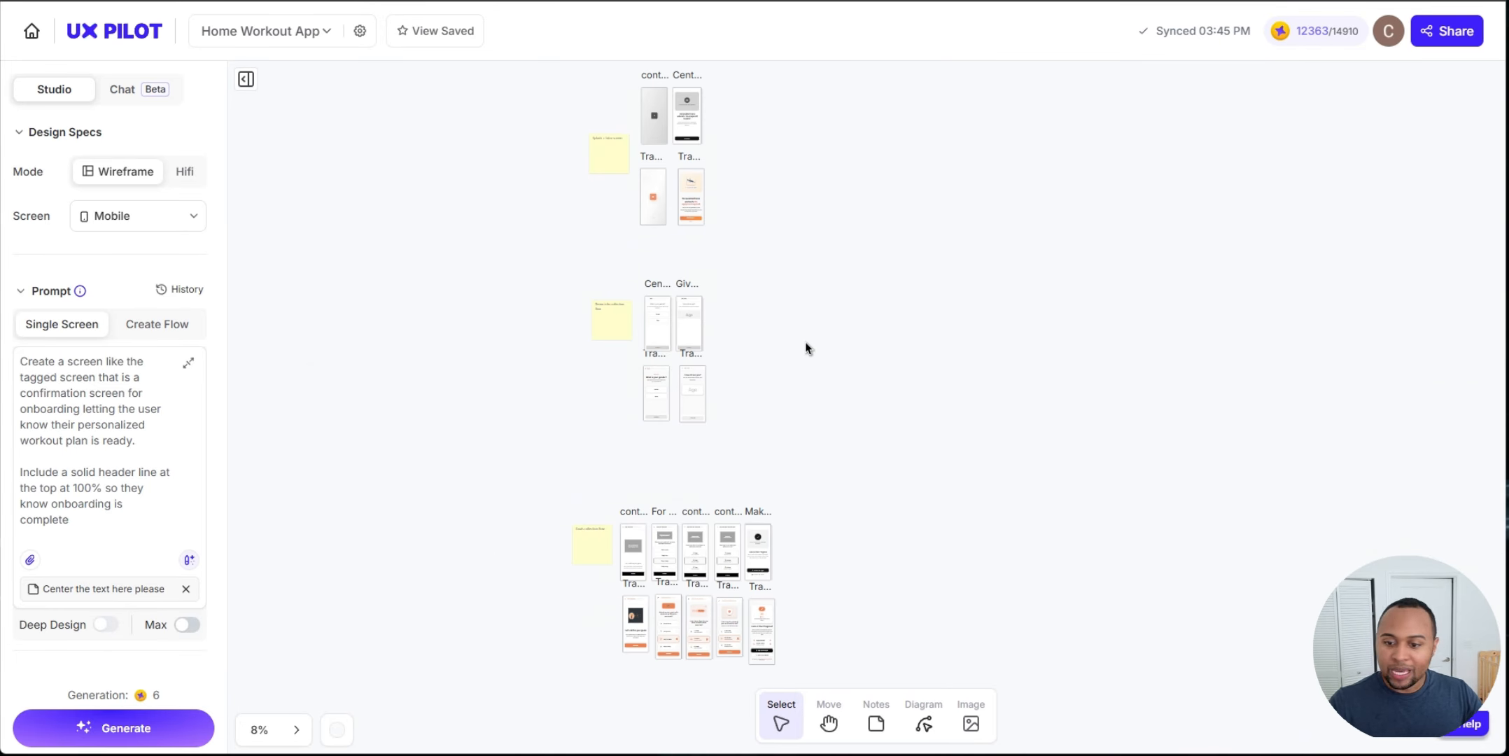
pyautogui.scroll(5, 852, 533)
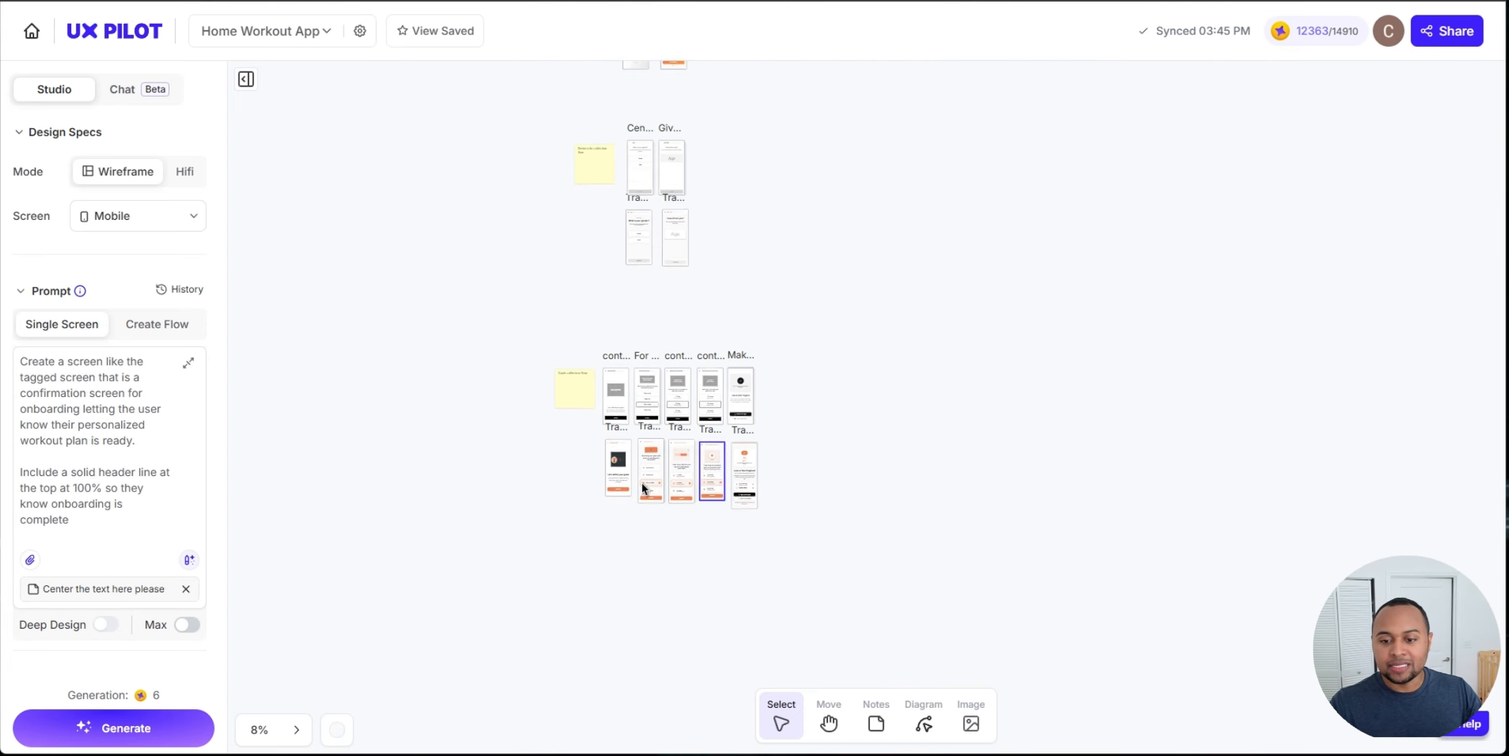
pyautogui.scroll(3, 658, 483)
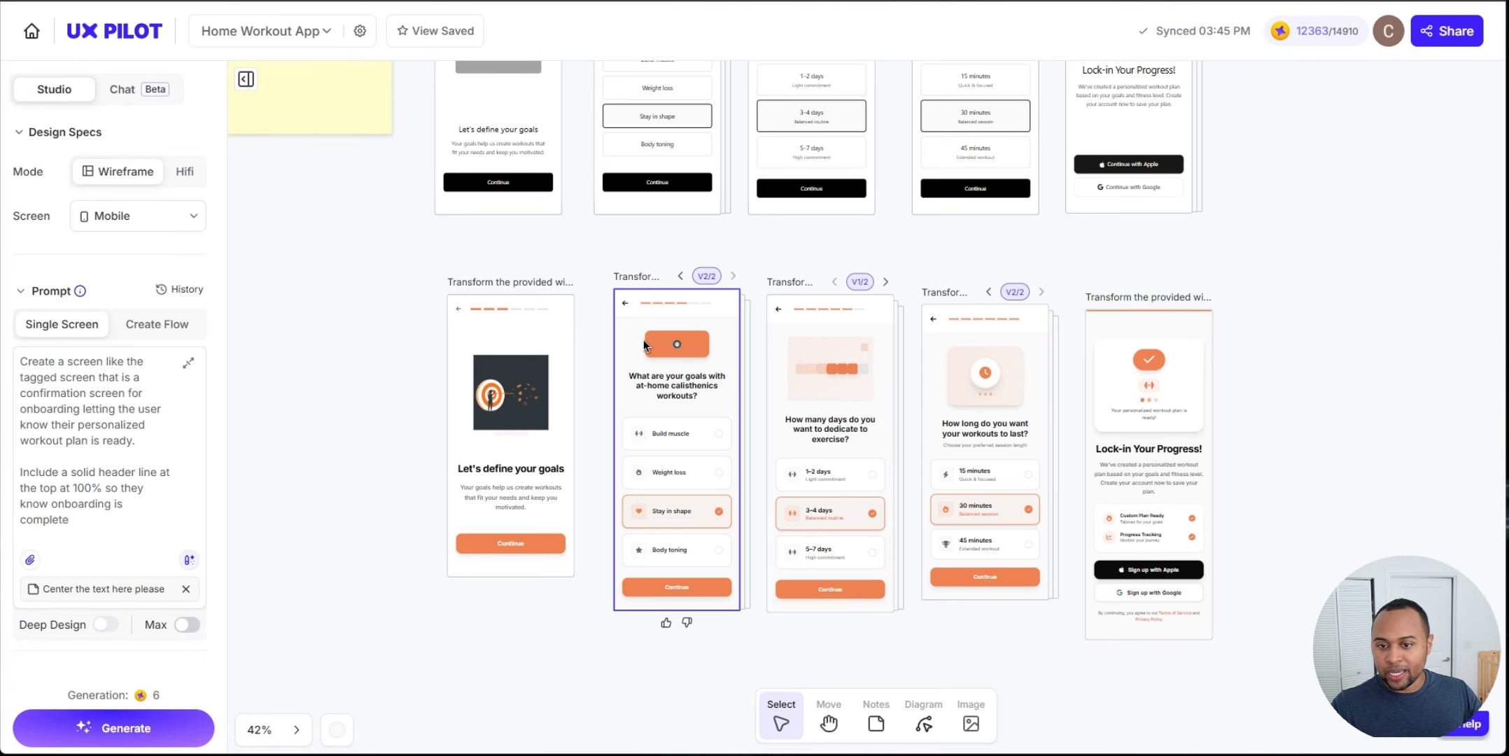
pyautogui.click(495, 383)
pyautogui.scroll(10, 1252, 329)
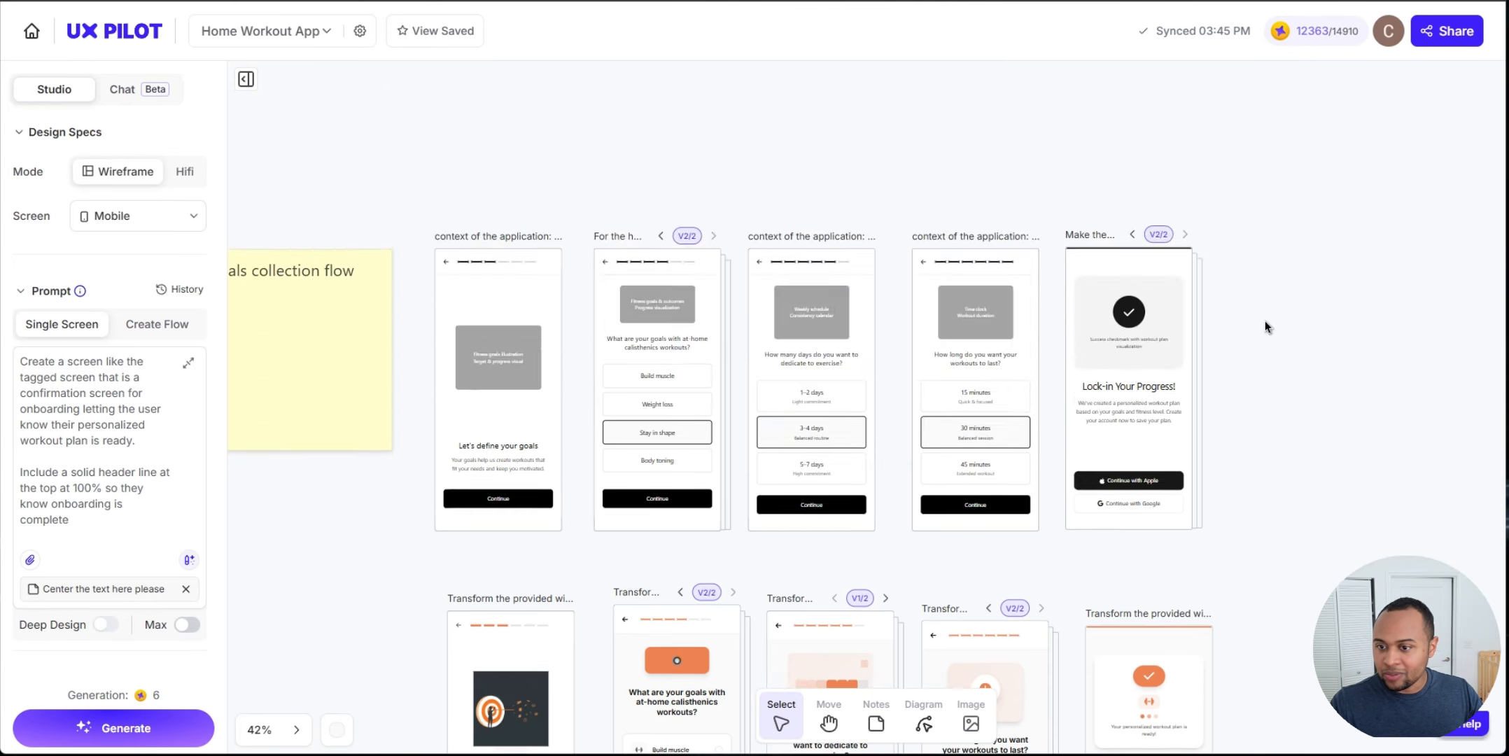
pyautogui.scroll(15, 1070, 312)
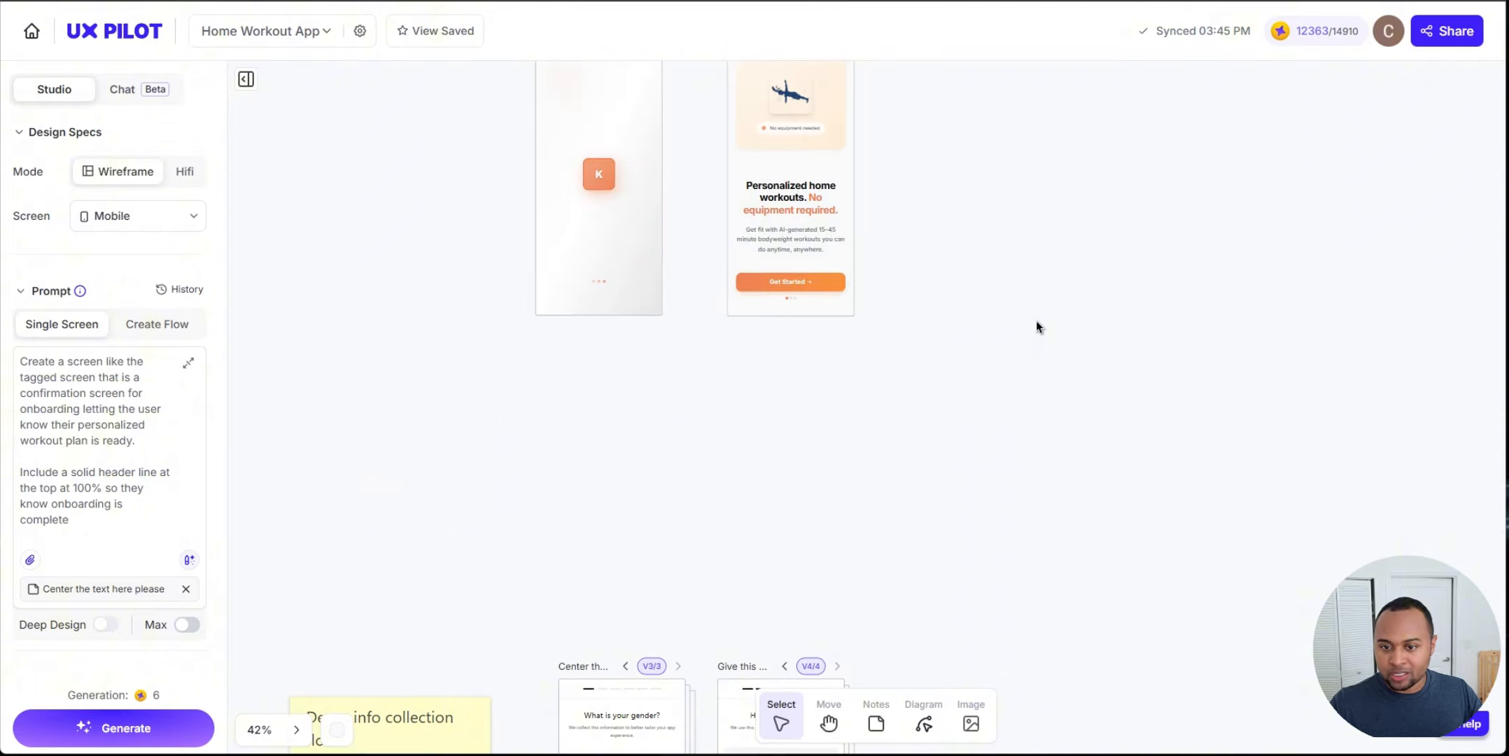
pyautogui.scroll(4, 923, 413)
pyautogui.click(763, 298)
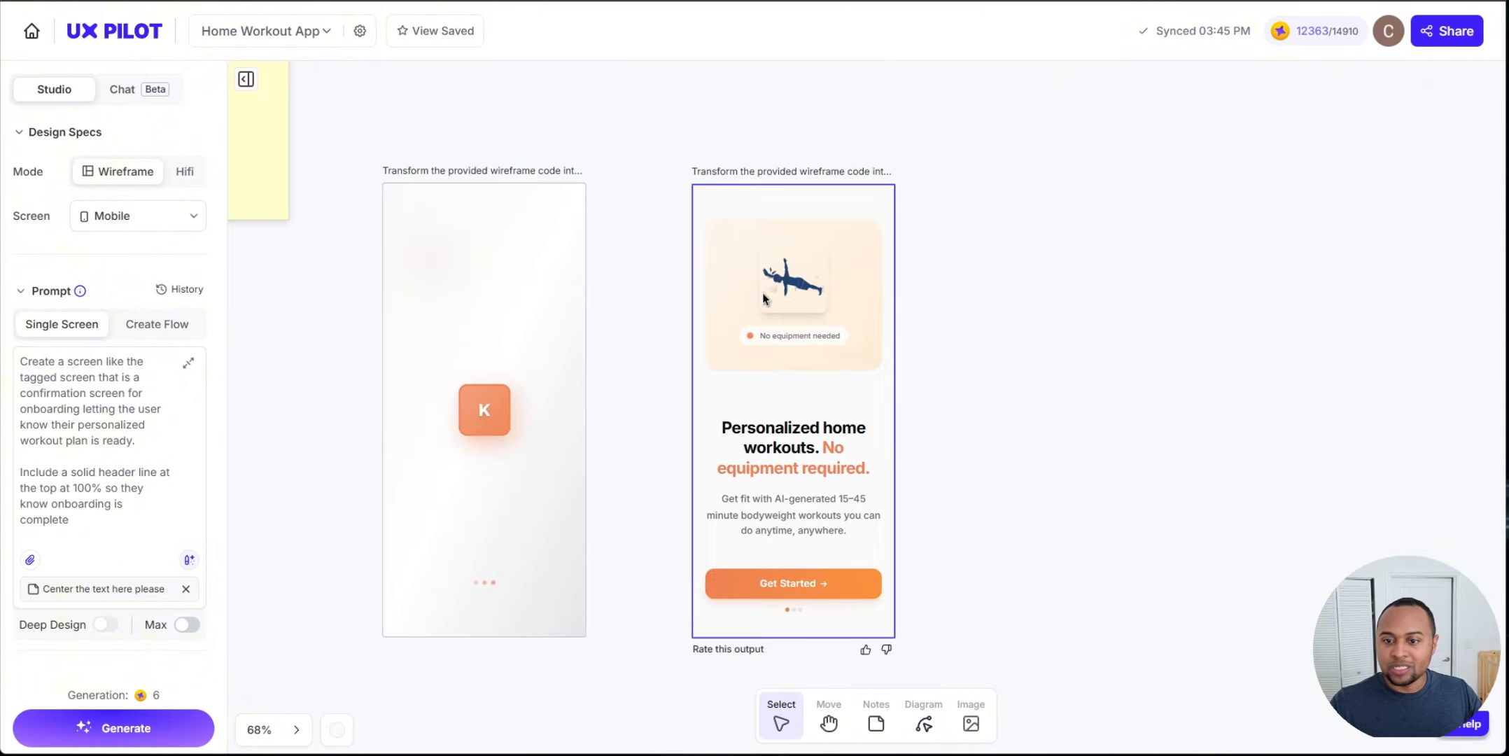
pyautogui.scroll(8, 781, 280)
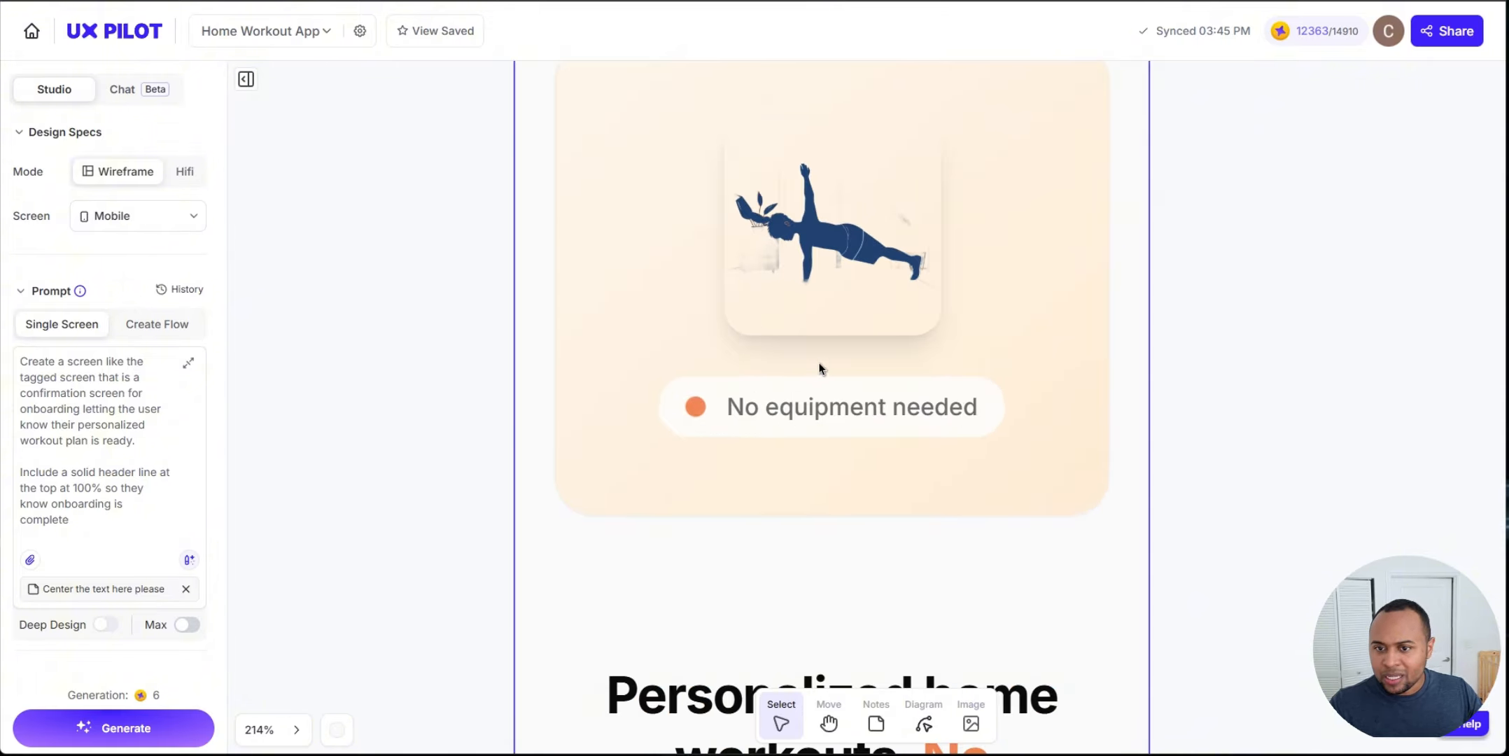
pyautogui.scroll(-10, 823, 357)
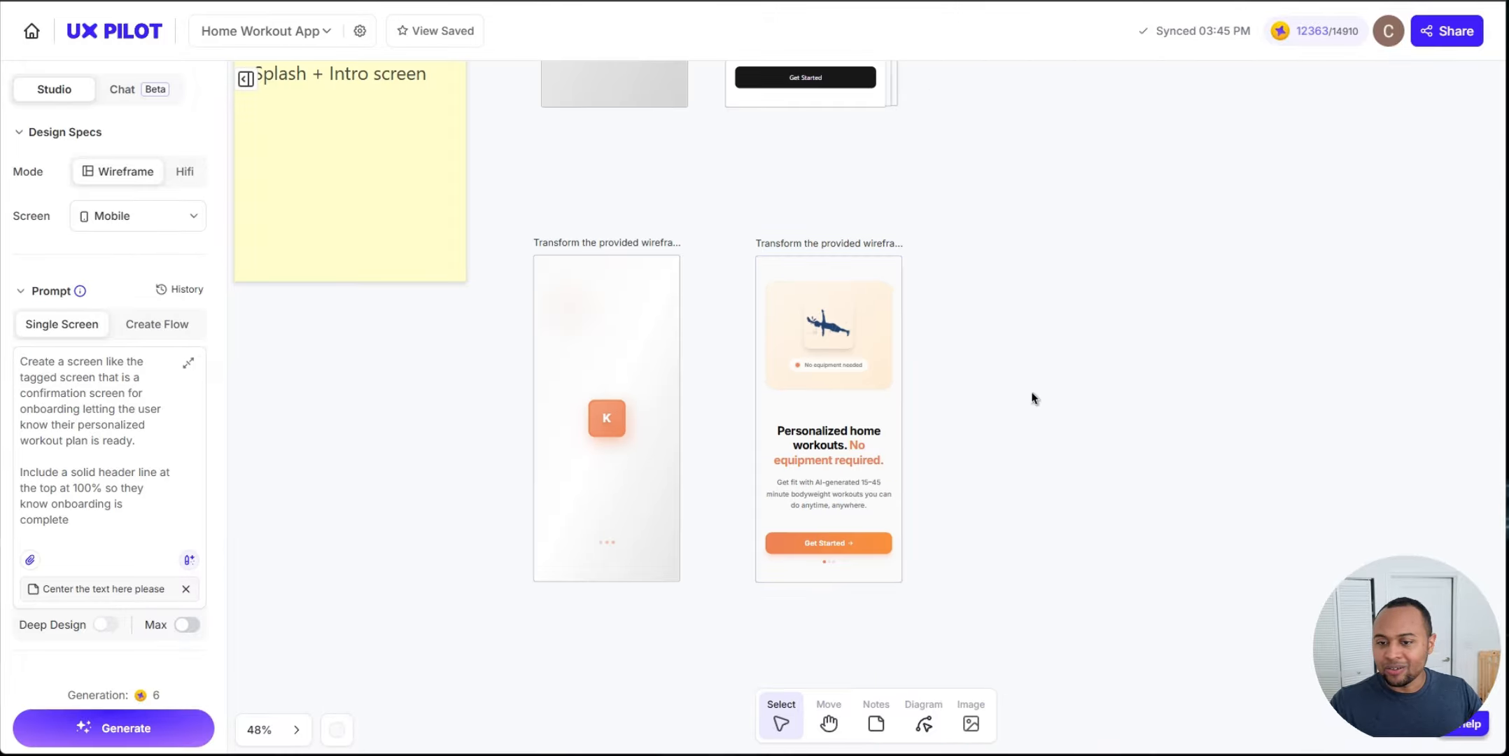
pyautogui.moveTo(977, 358); pyautogui.dragTo(943, 372)
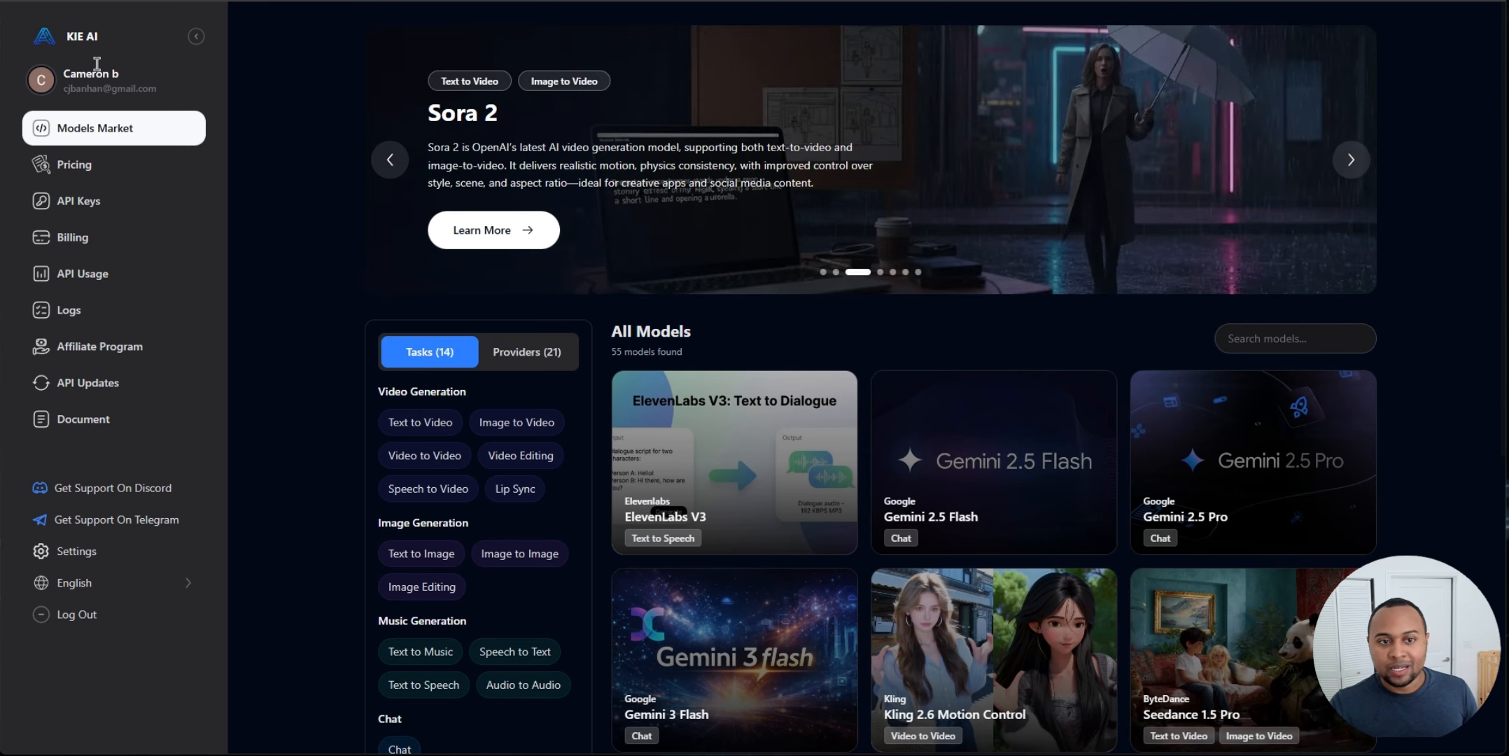
# Step: In KIE AI's models market, filter by Text to Image and open the NanoBanana-Gemini 2.5 Flash playground
pyautogui.scroll(-6, 329, 260)
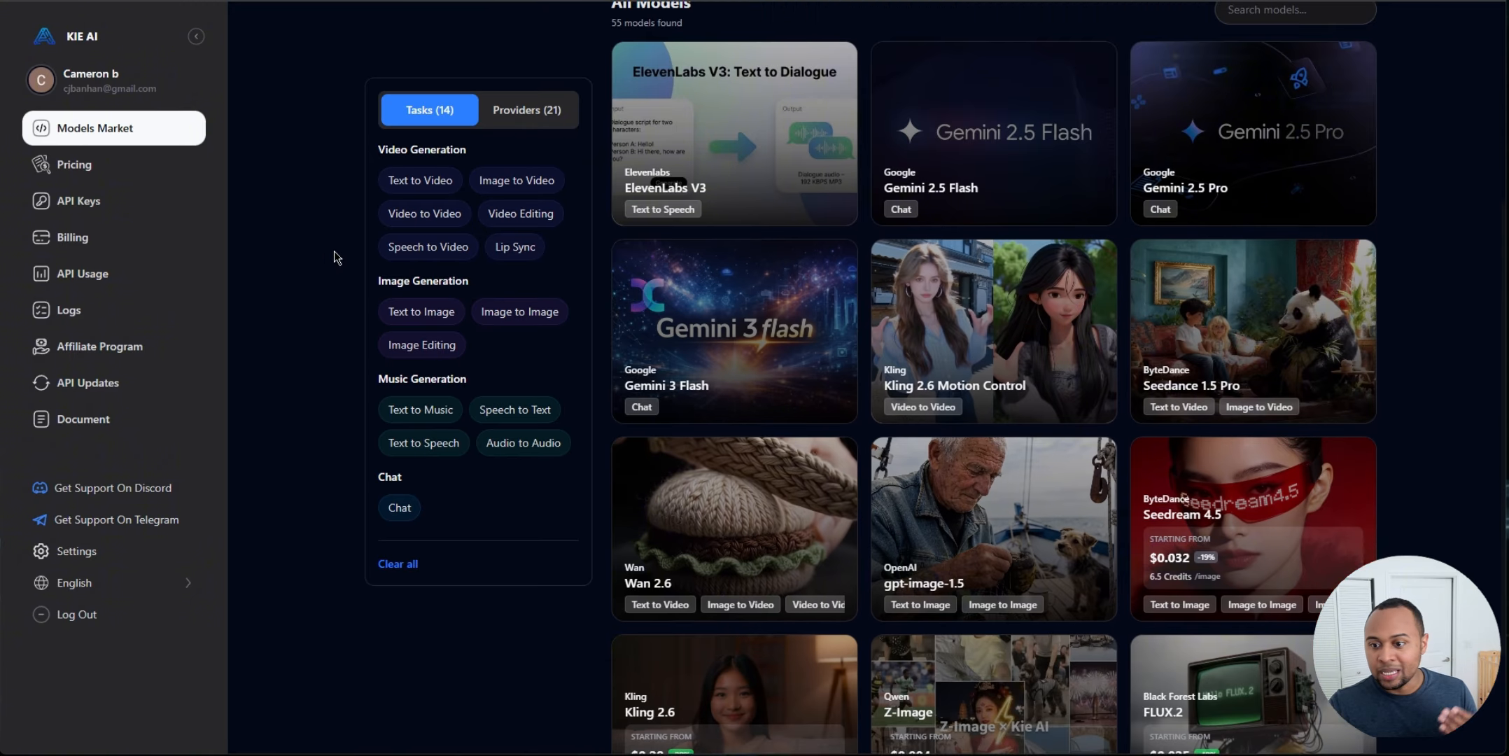
pyautogui.scroll(3, 338, 260)
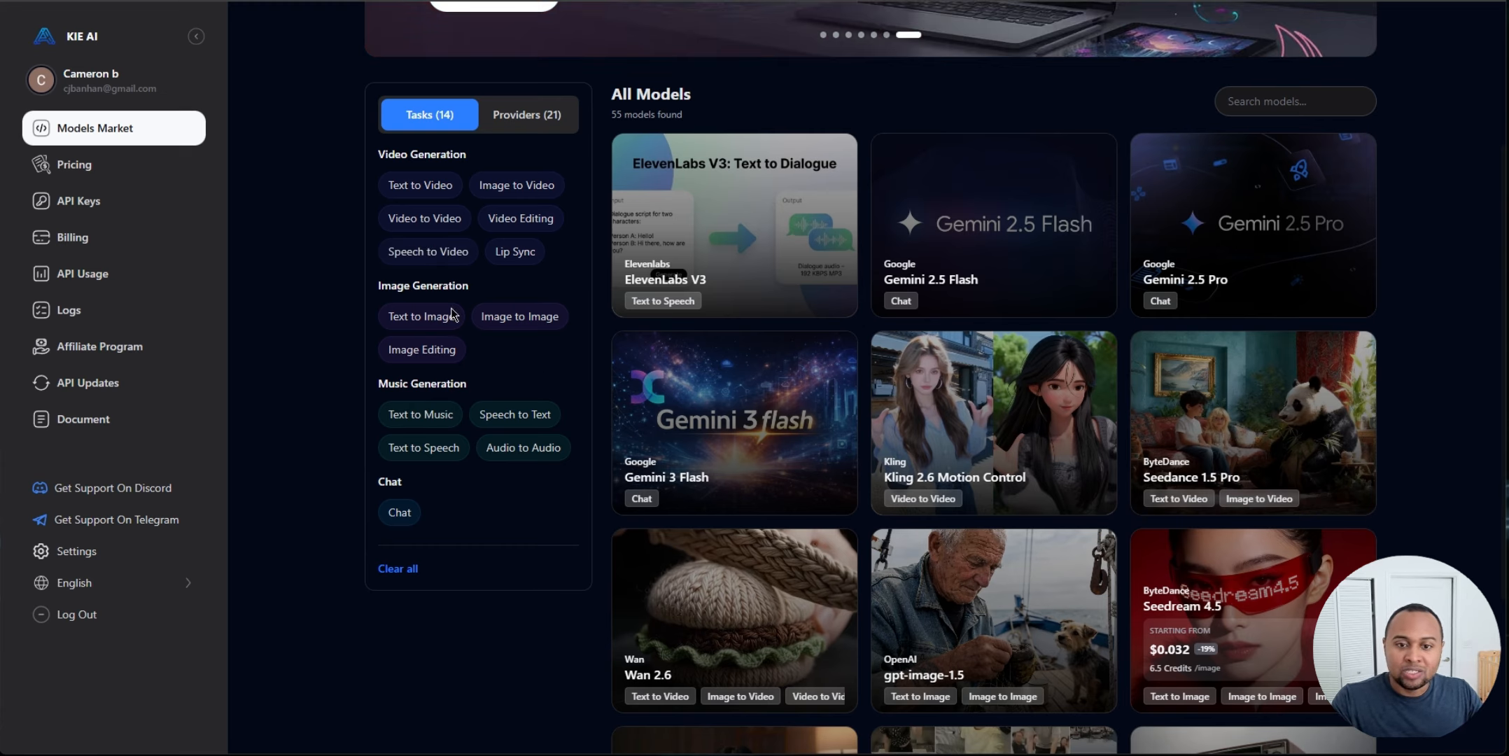
pyautogui.click(434, 324)
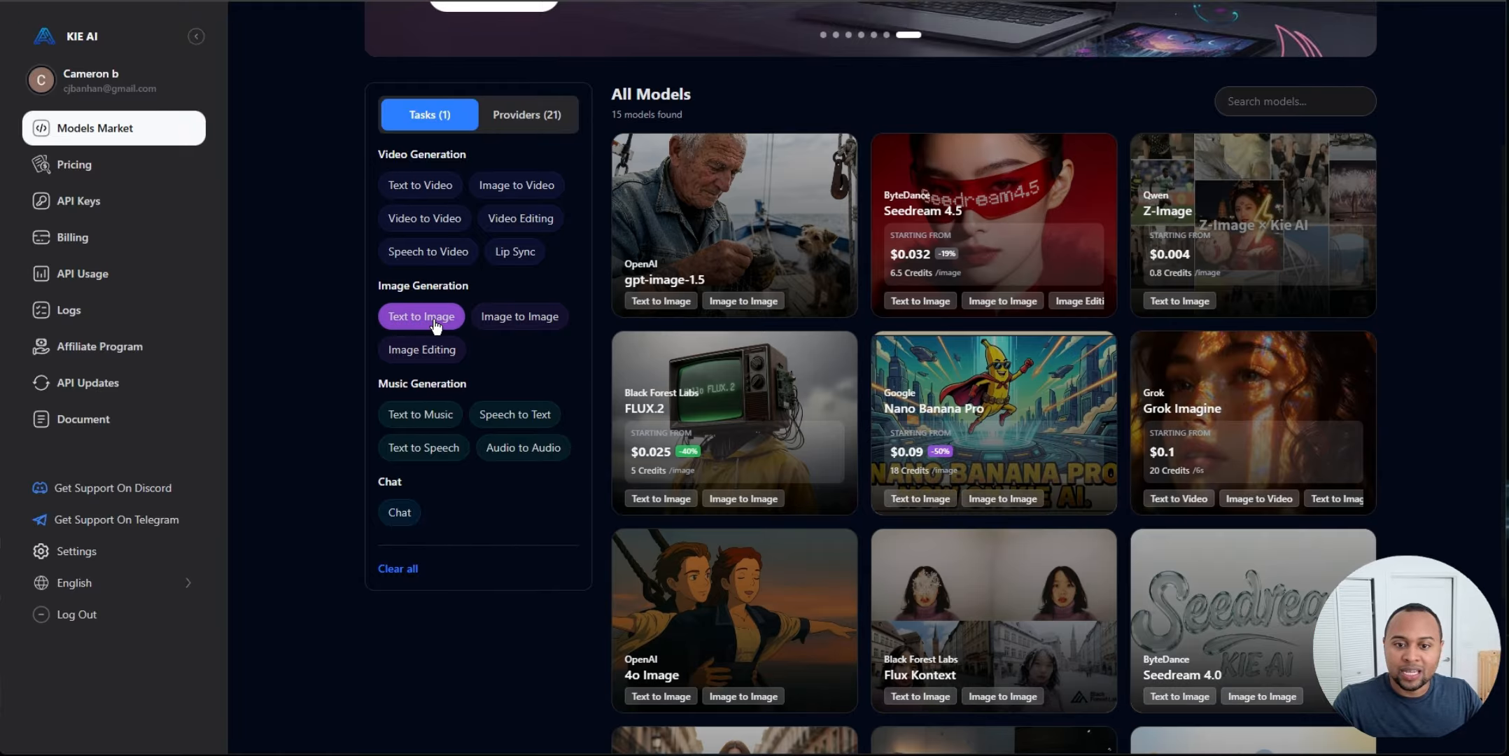
pyautogui.scroll(-3, 1183, 315)
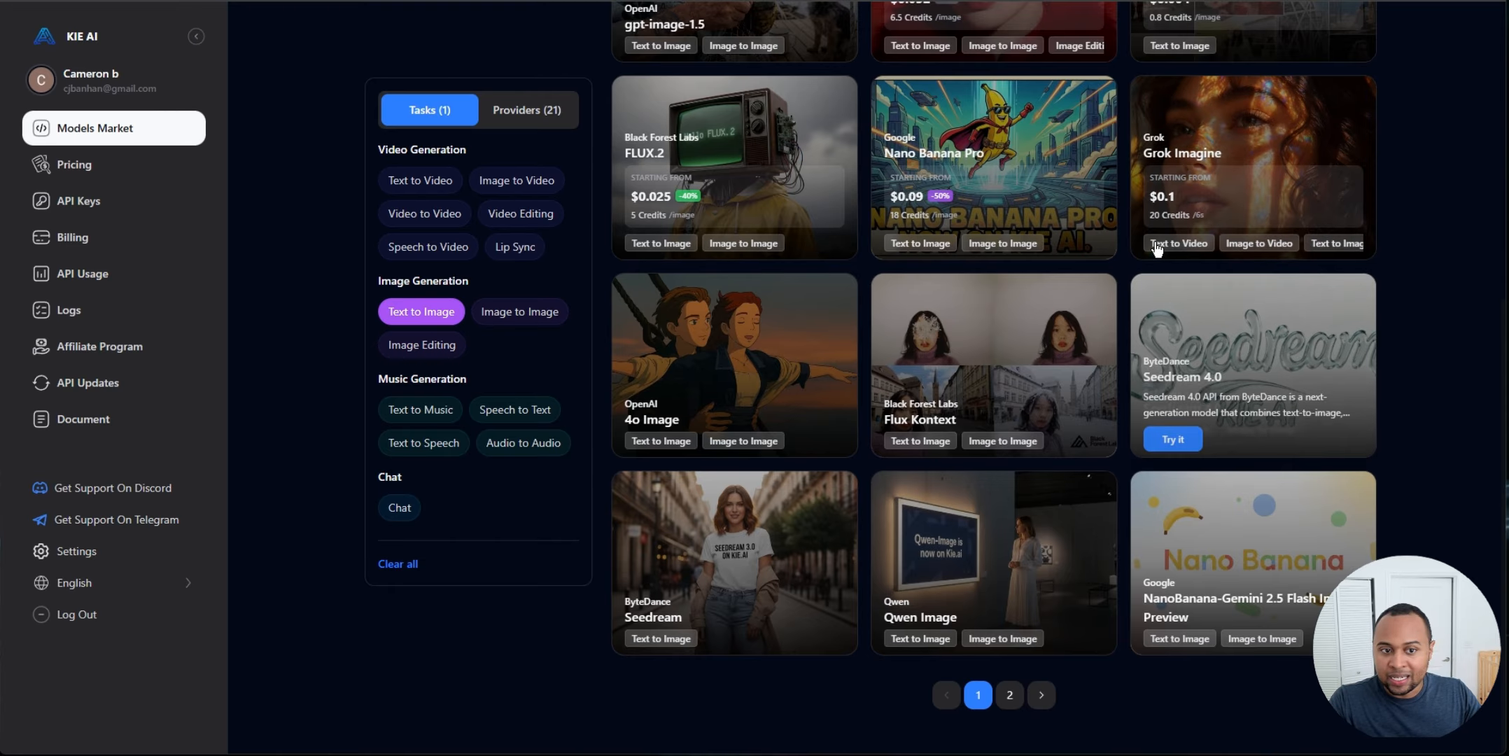
pyautogui.moveTo(1263, 510)
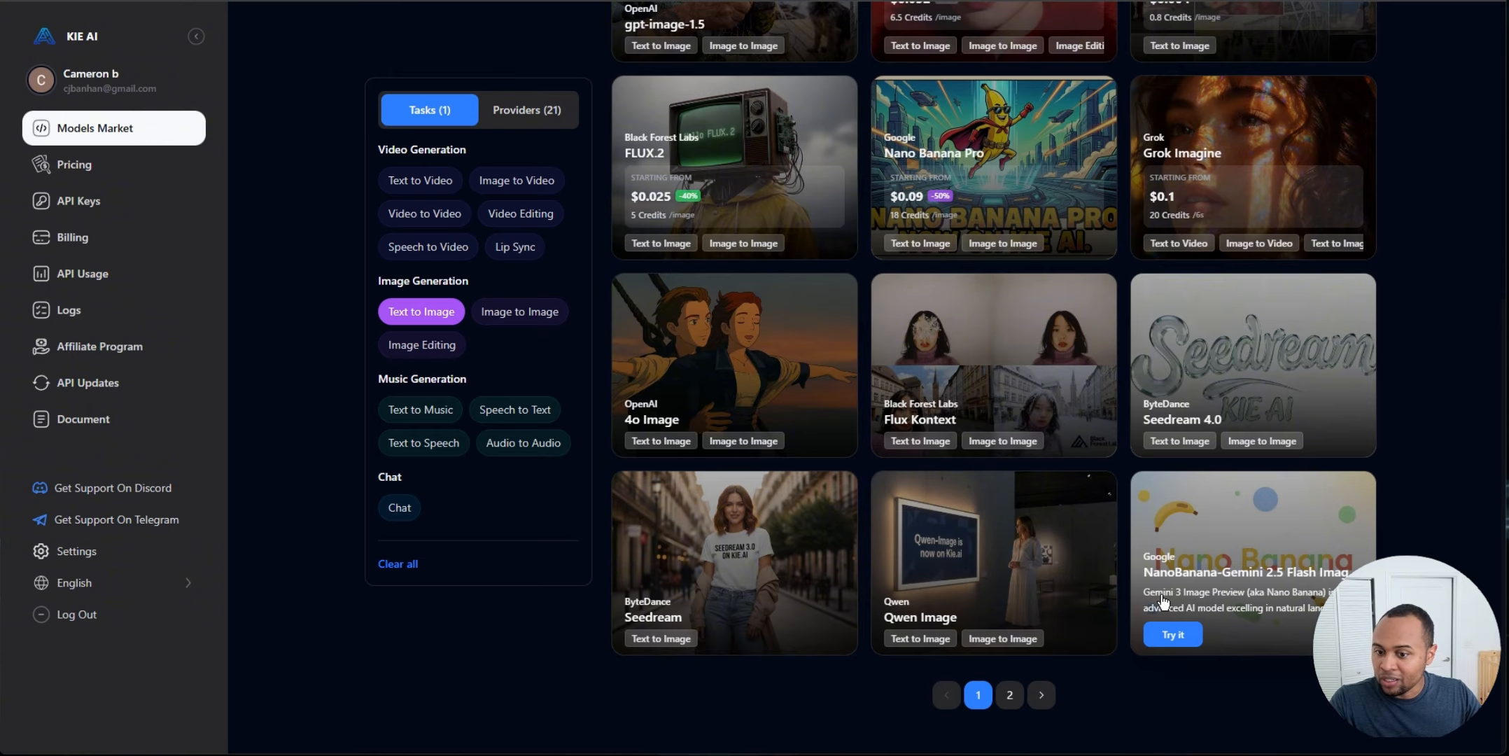
pyautogui.click(1172, 634)
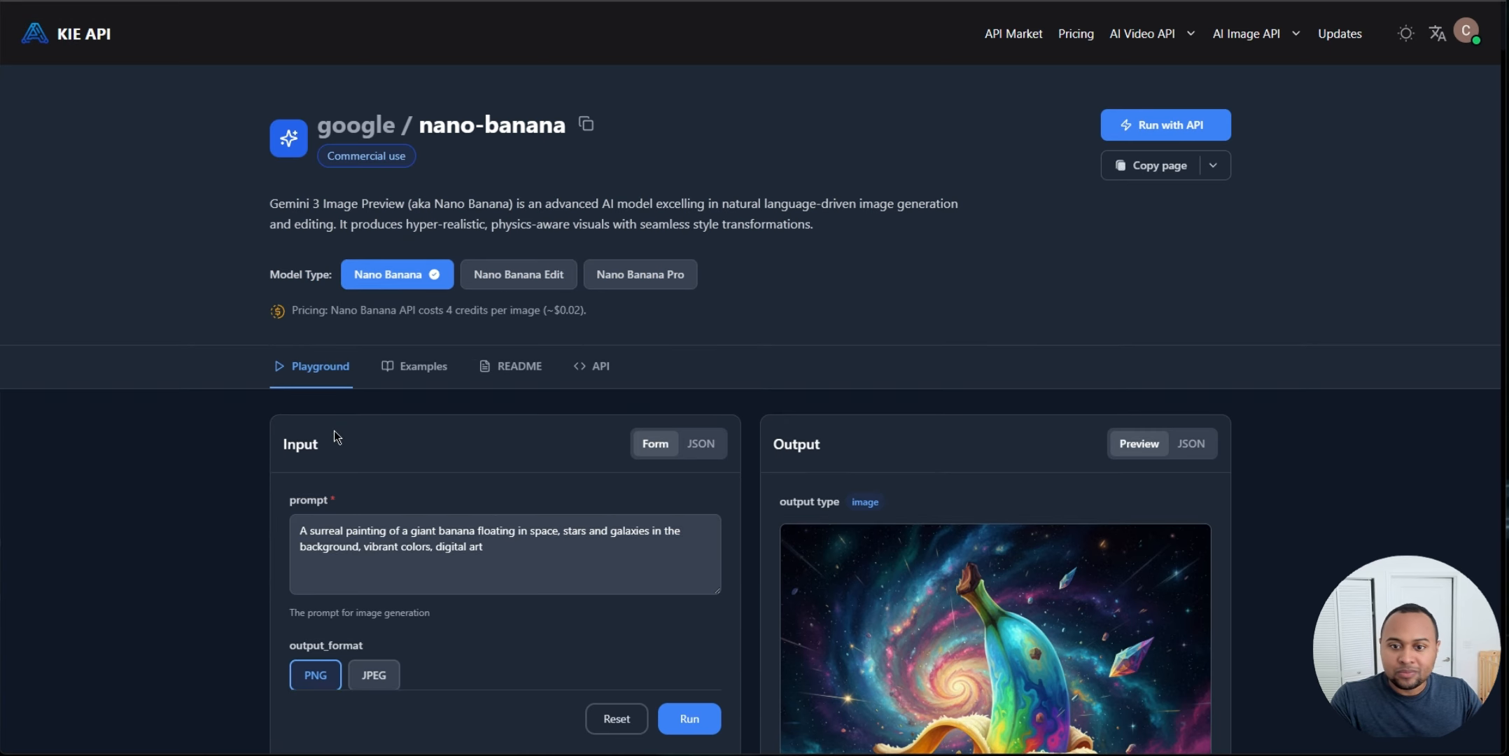
# Step: Examine the Nano Banana playground's prompt, output format and image size options
pyautogui.scroll(-5, 542, 323)
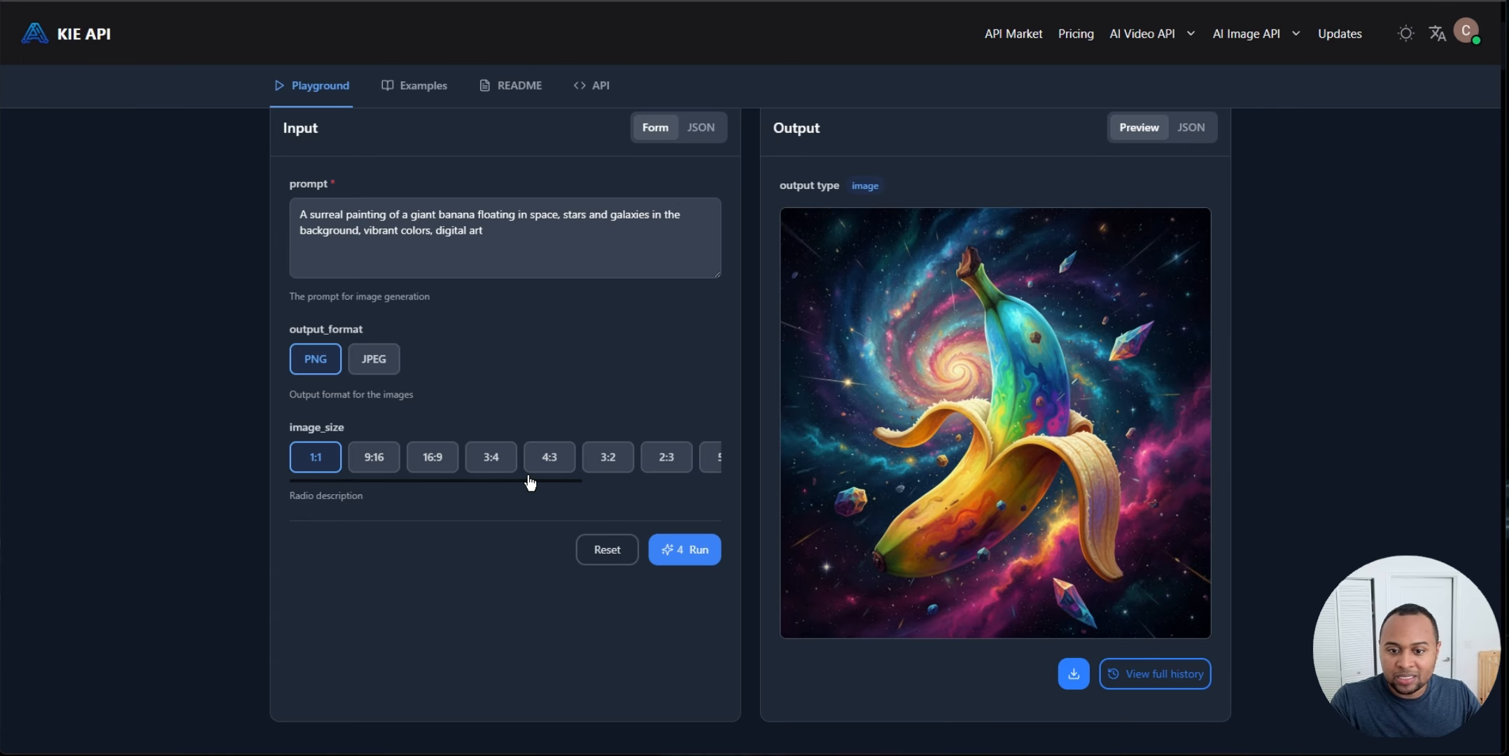
pyautogui.moveTo(532, 482); pyautogui.dragTo(448, 483)
pyautogui.scroll(2, 448, 483)
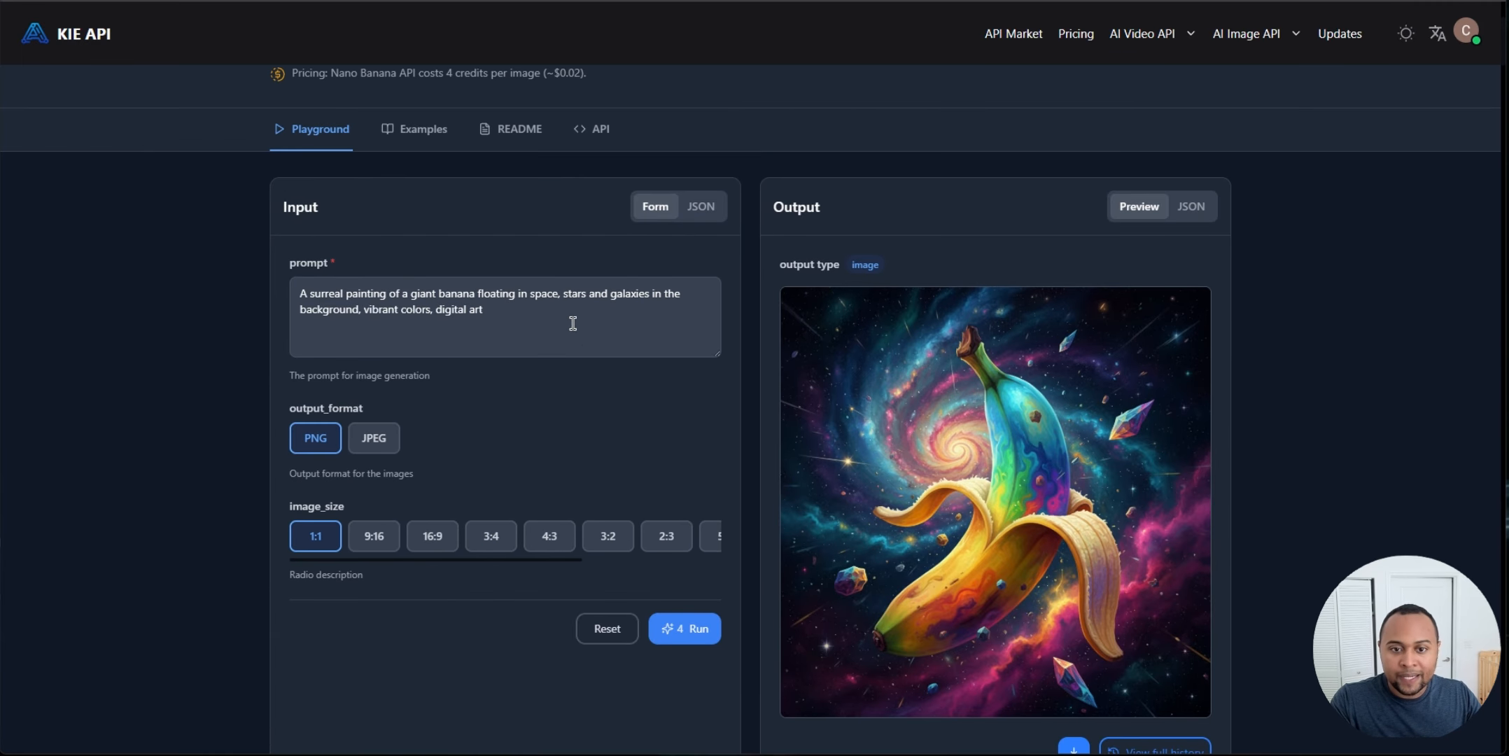
pyautogui.tripleClick(378, 290)
pyautogui.click(162, 308)
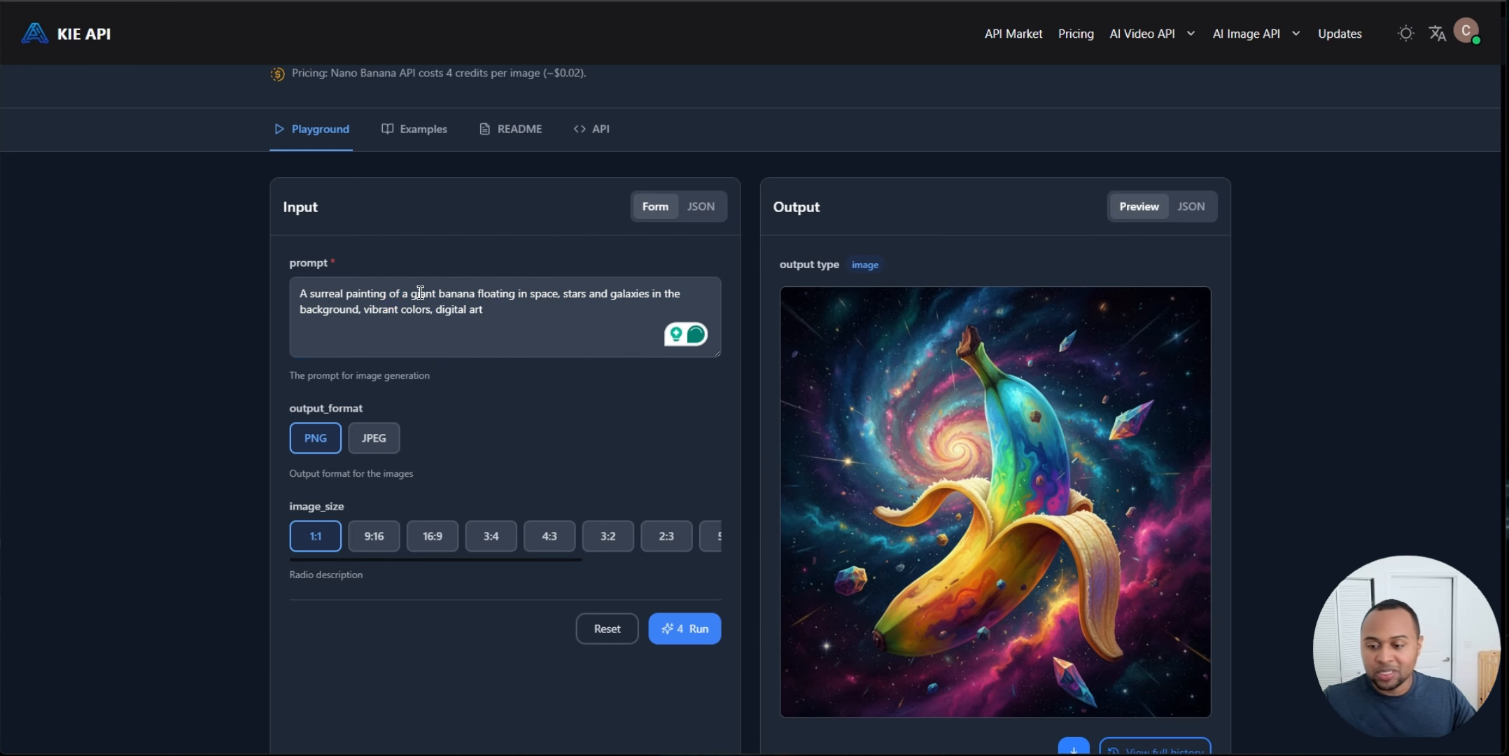
pyautogui.scroll(-1, 420, 294)
pyautogui.scroll(1, 266, 286)
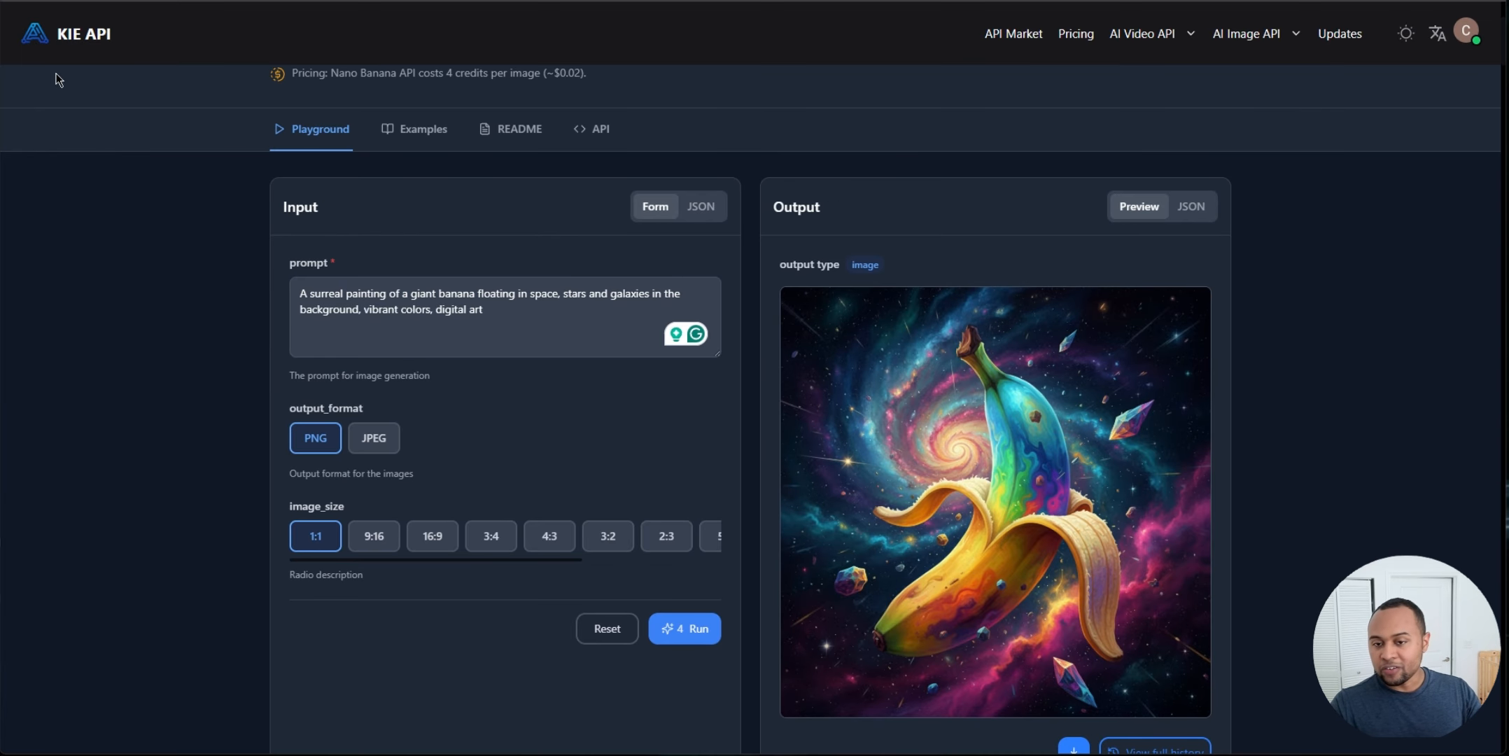
pyautogui.scroll(1, 145, 344)
pyautogui.scroll(-1, 149, 347)
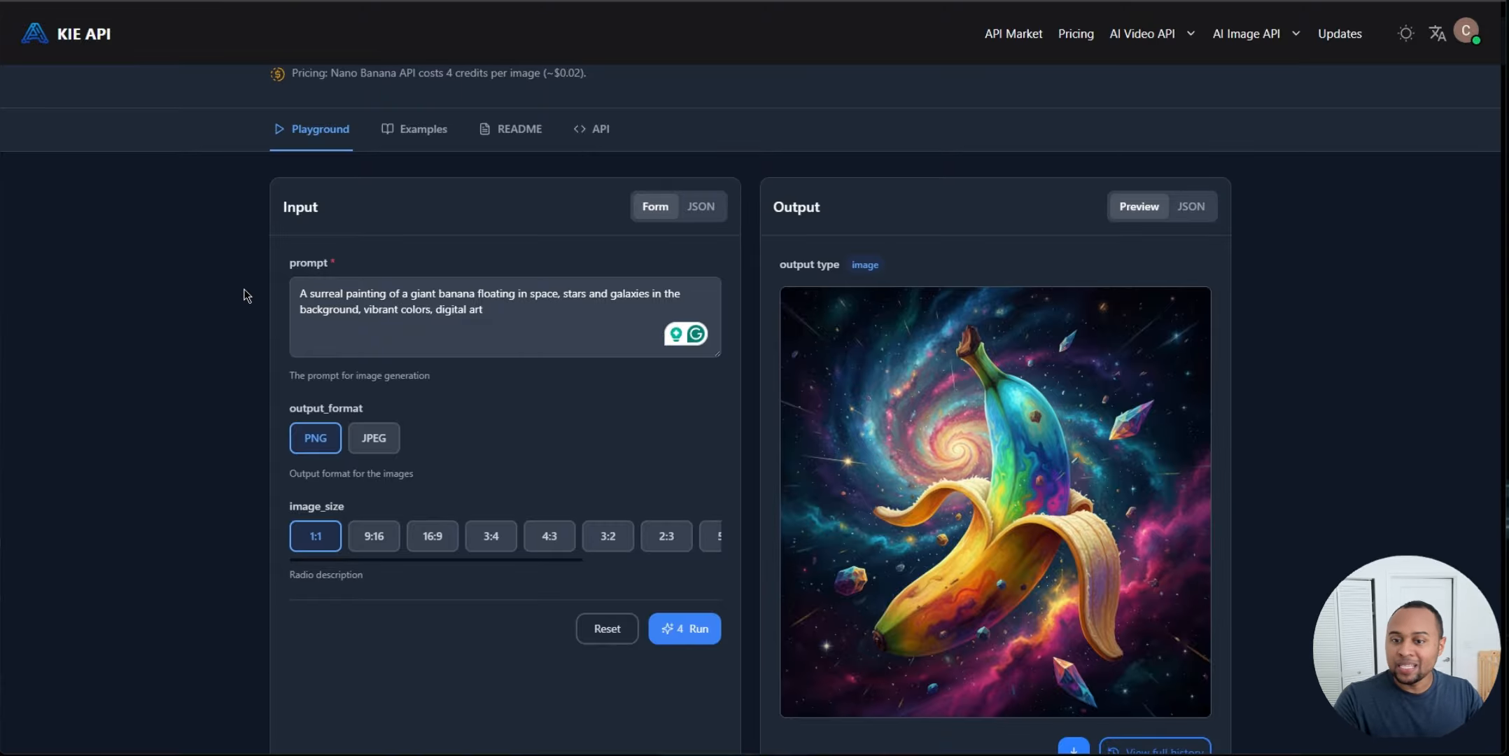
pyautogui.scroll(1, 244, 289)
pyautogui.scroll(-1, 255, 343)
pyautogui.scroll(-2, 244, 235)
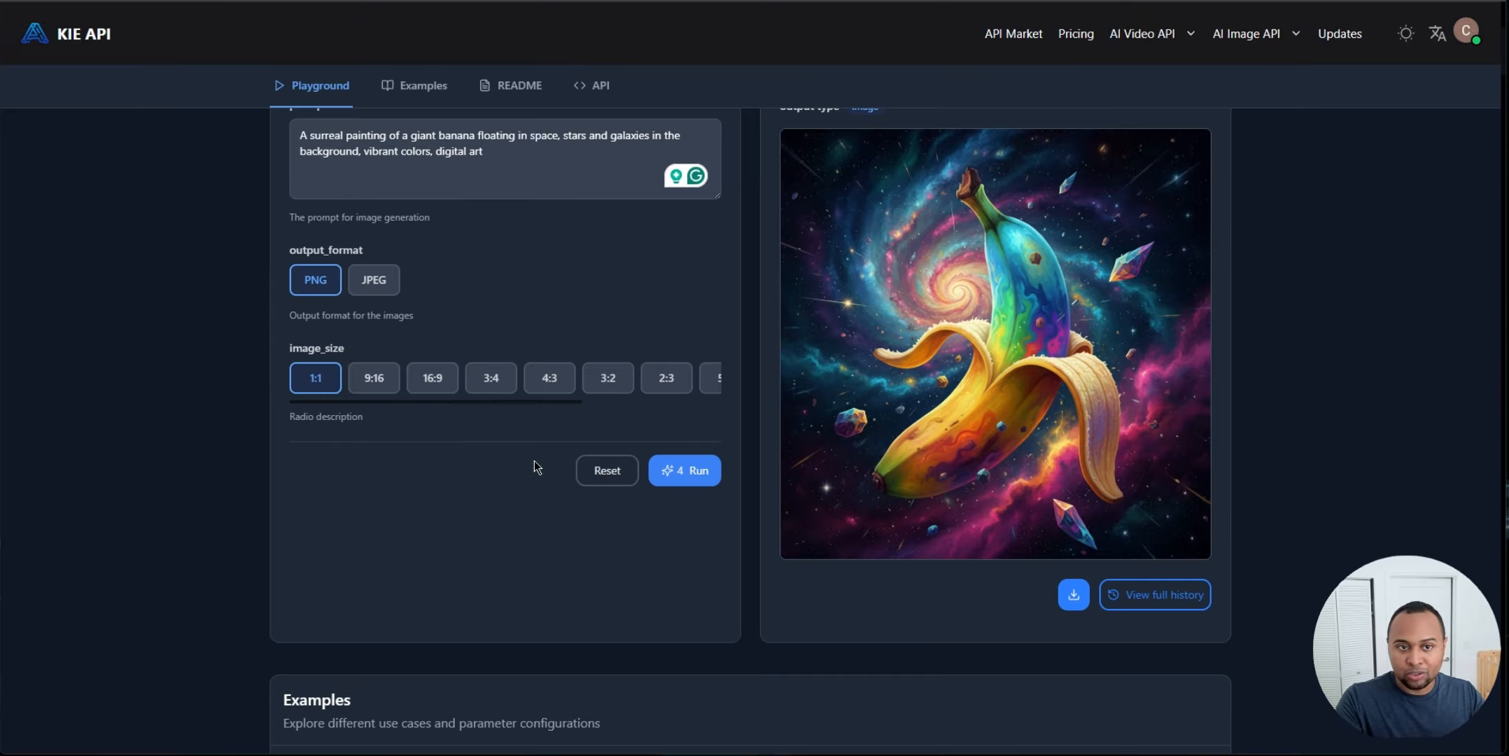
pyautogui.scroll(-4, 508, 399)
pyautogui.scroll(8, 508, 400)
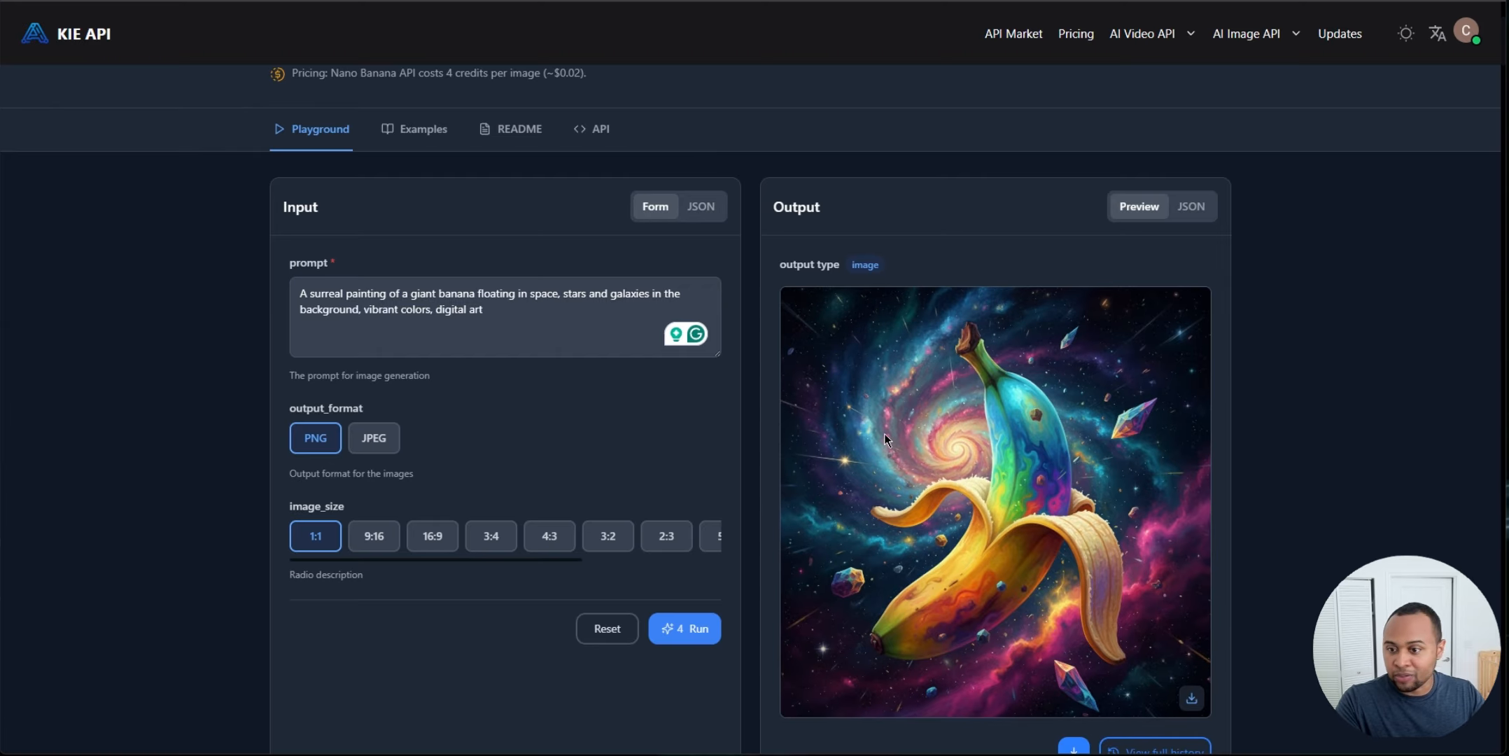
pyautogui.scroll(1, 585, 367)
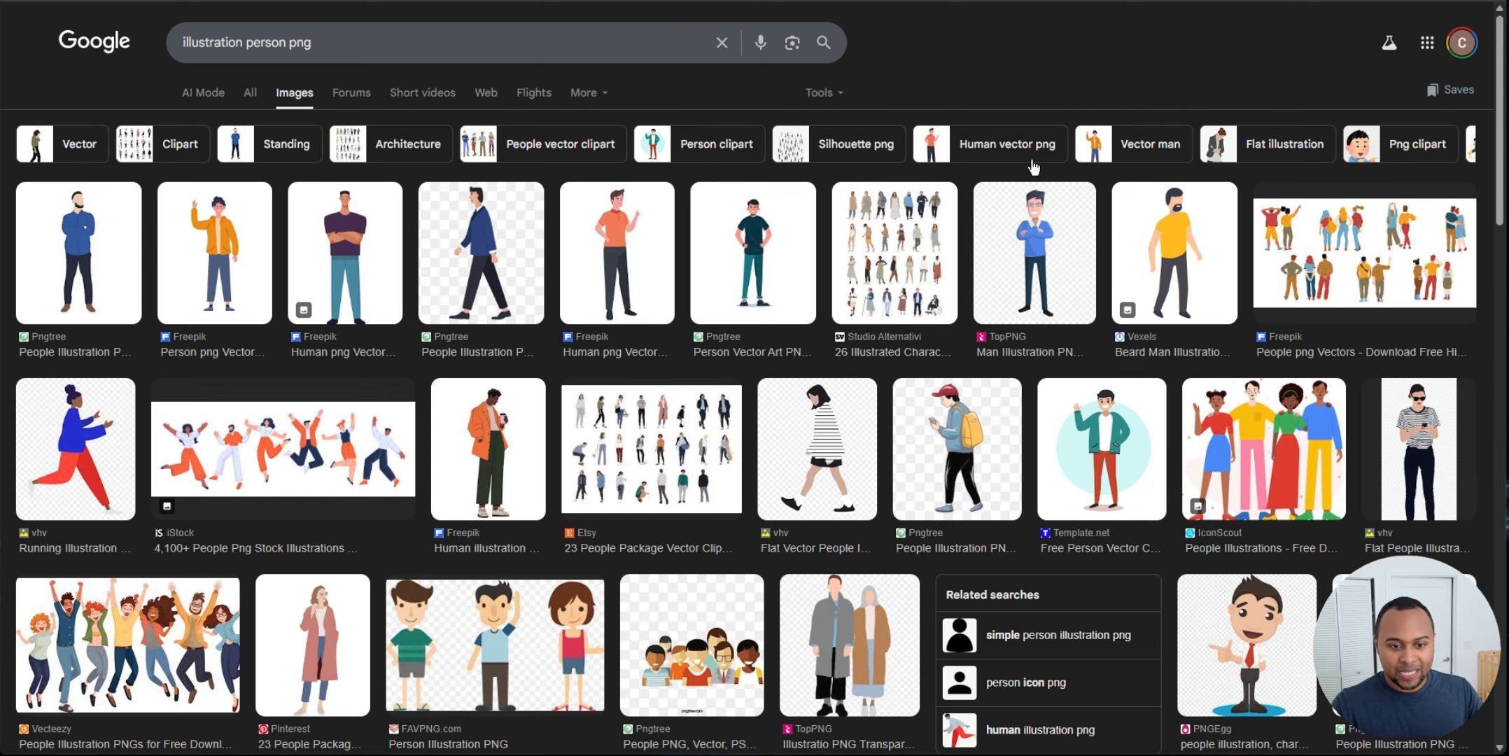
# Step: Browse the Google image results for illustration person png
pyautogui.scroll(-4, 1025, 184)
pyautogui.scroll(4, 1018, 245)
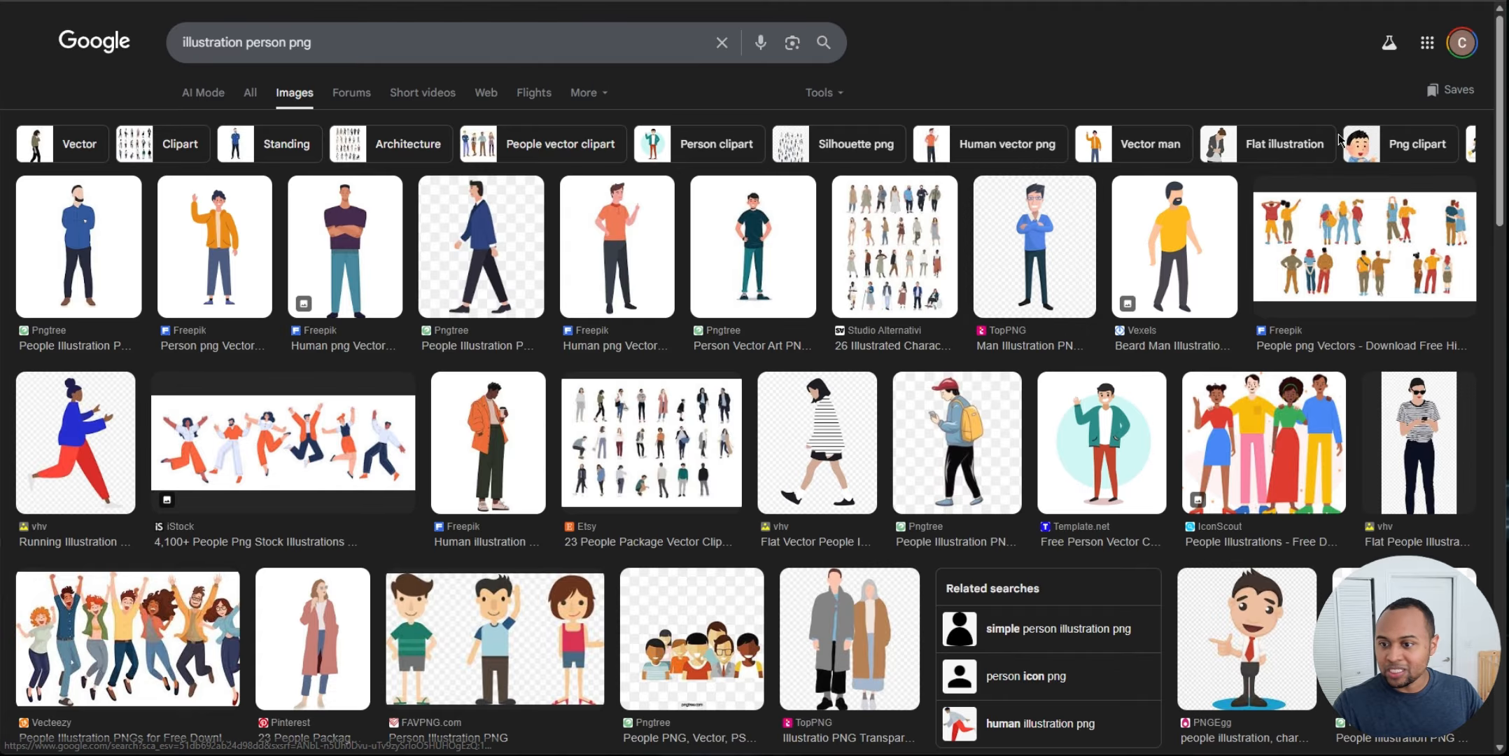
pyautogui.moveTo(1499, 140)
pyautogui.mouseDown()
pyautogui.moveTo(1500, 588)
pyautogui.moveTo(1500, 130)
pyautogui.mouseUp()
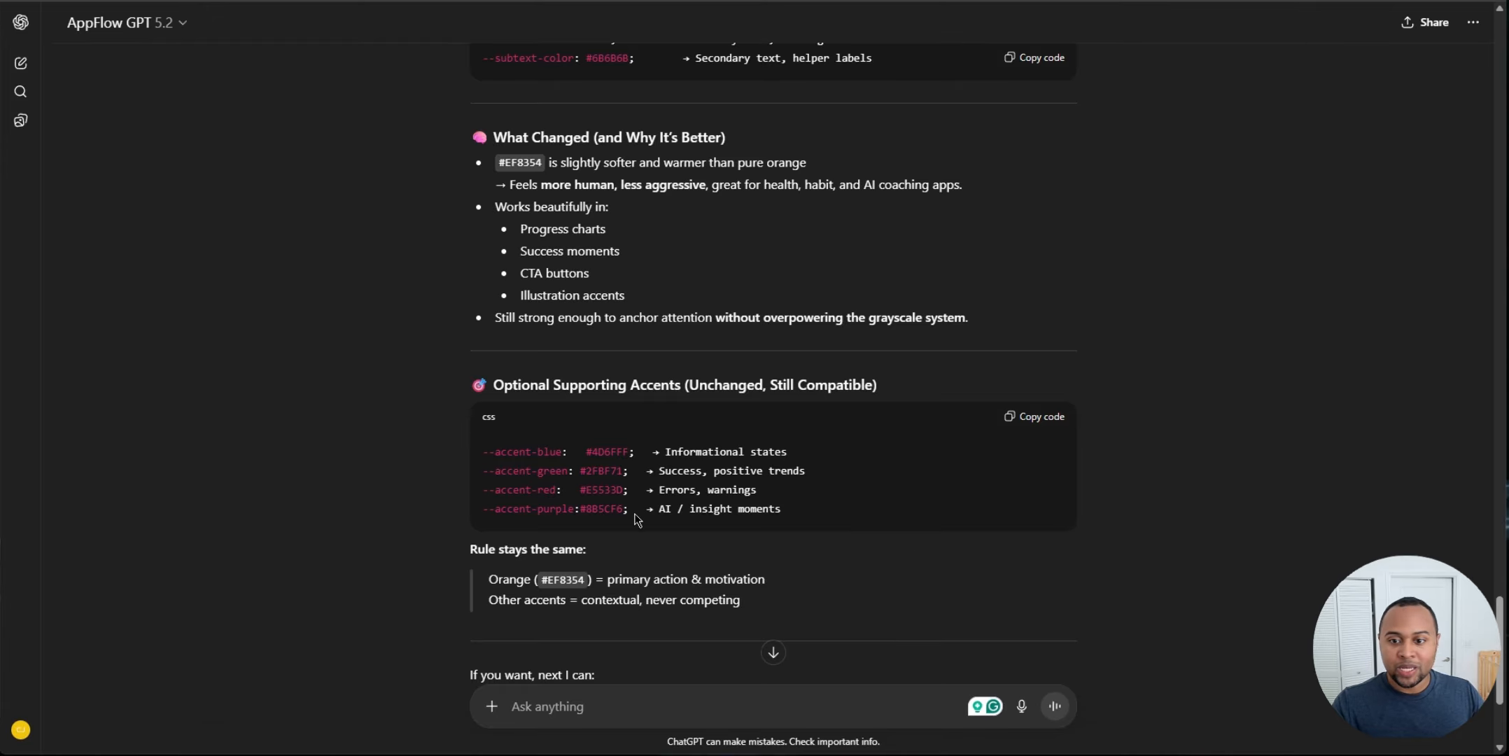
# Step: Attach the workout illustration screenshot to a chat message asking for a Nano Banana prompt of a person doing push-ups at home
pyautogui.scroll(-3, 707, 658)
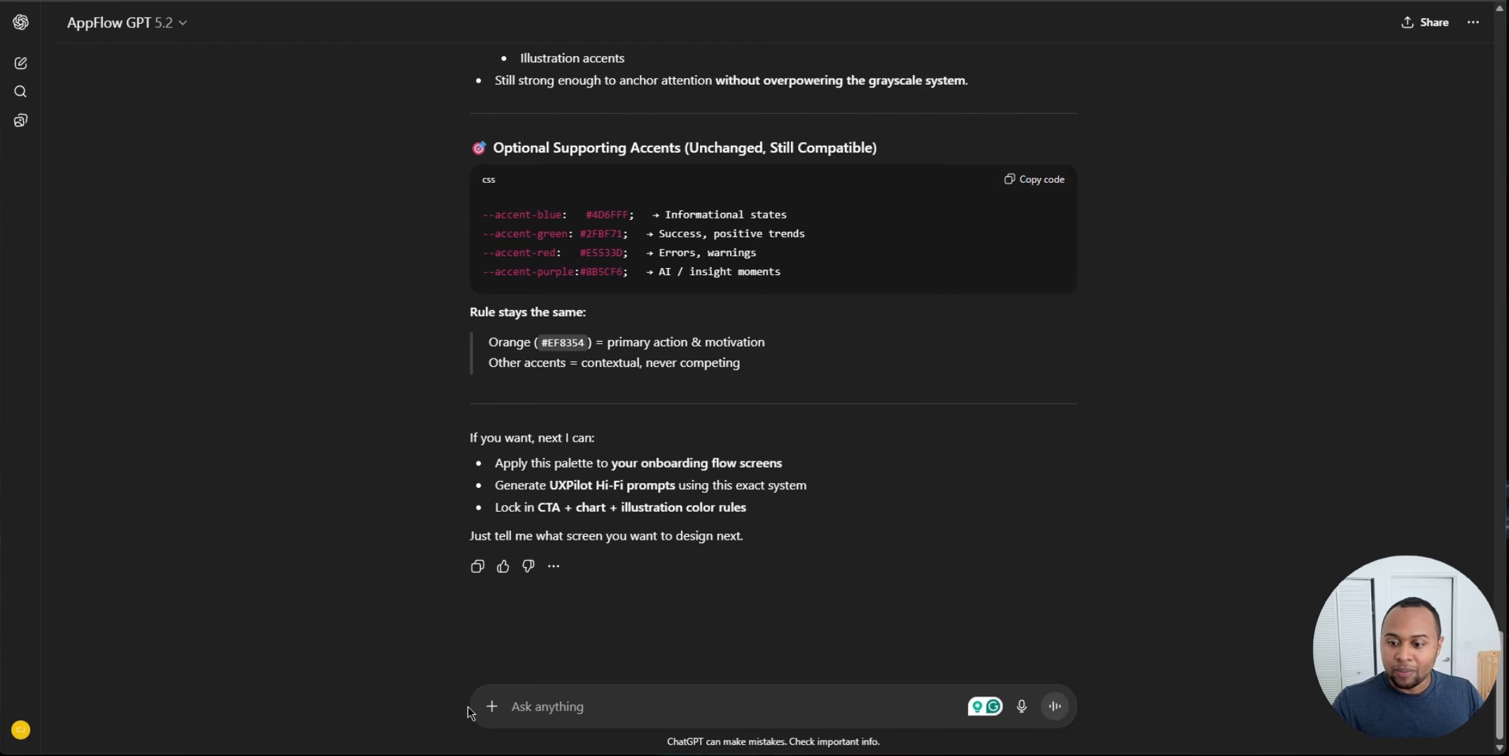
pyautogui.click(491, 706)
pyautogui.click(523, 671)
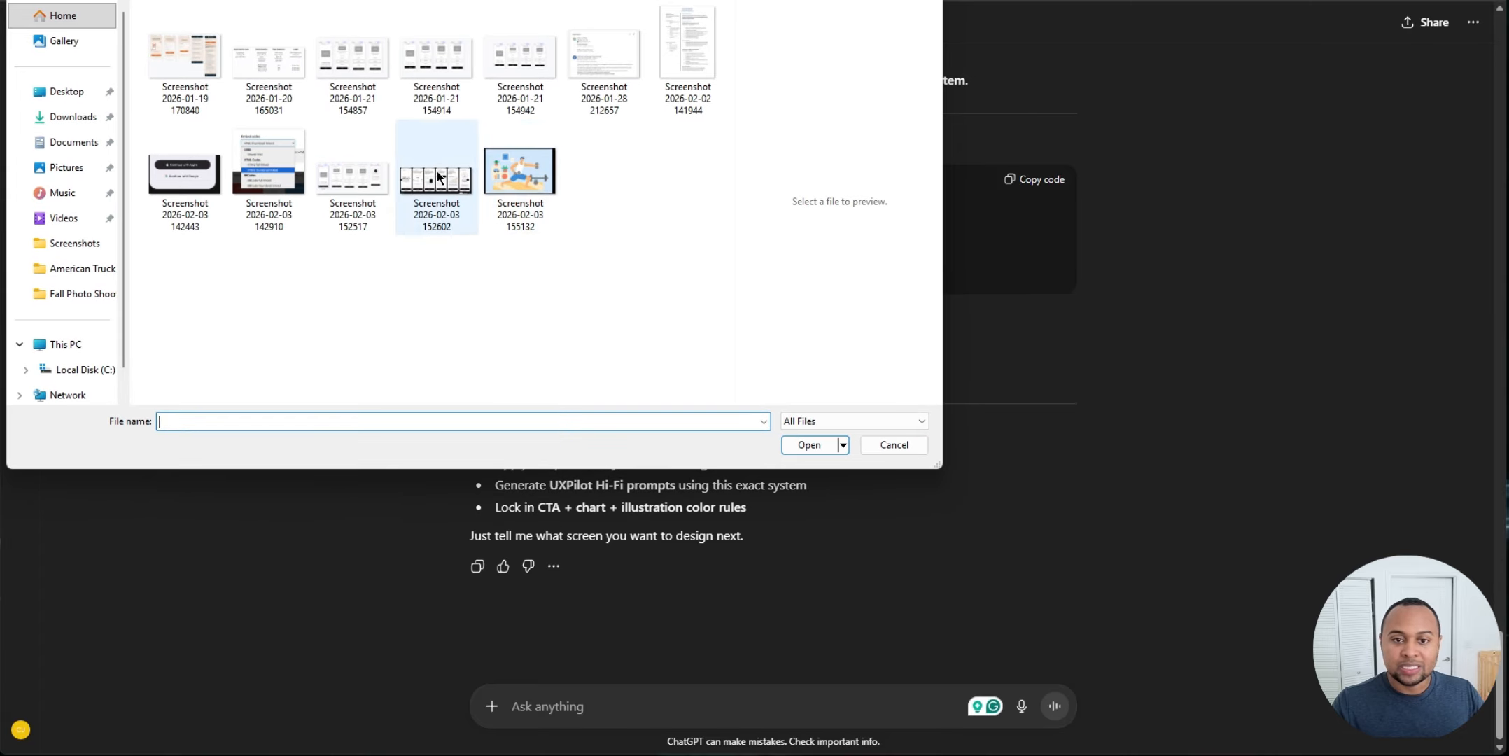
pyautogui.click(520, 175)
pyautogui.click(809, 445)
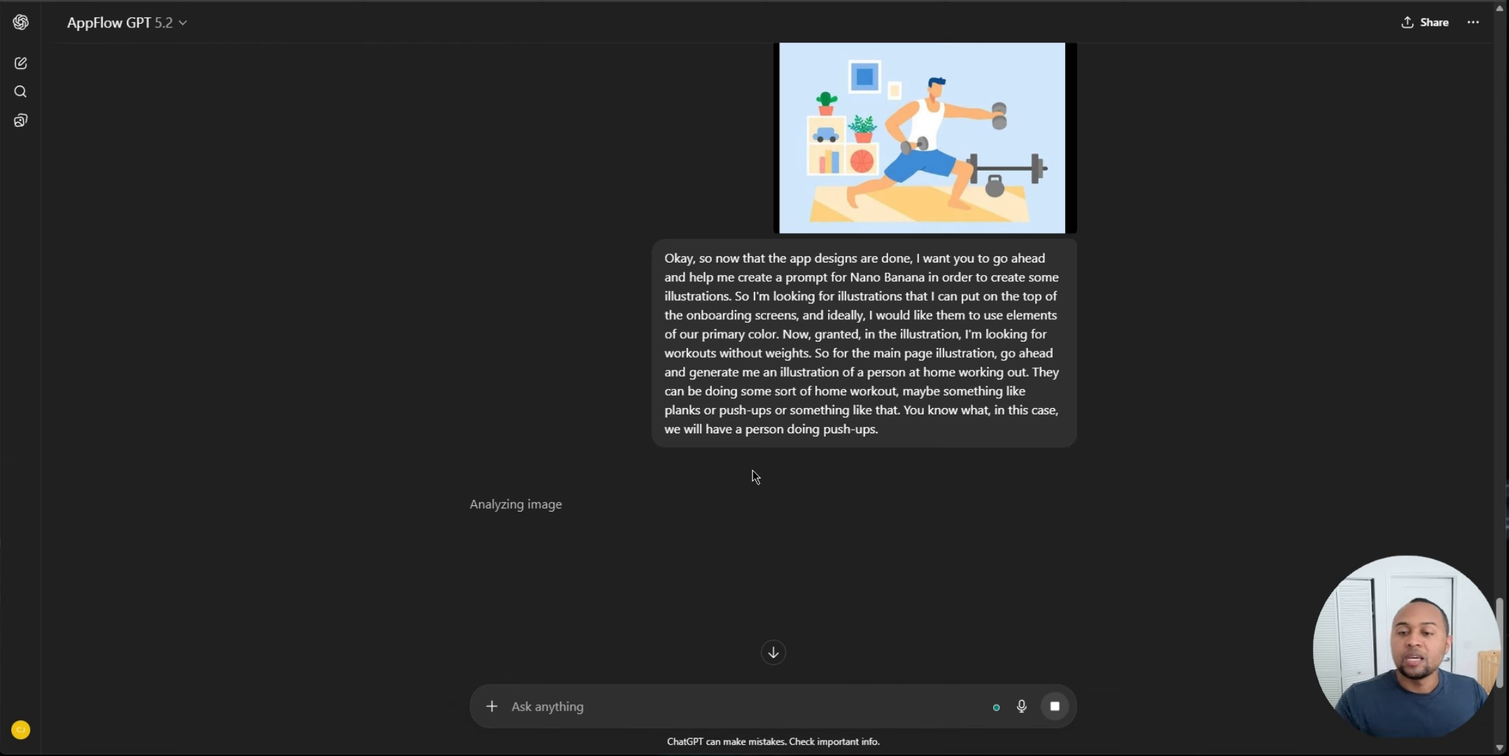
# Step: Read through the generated Nano Banana prompt for the main onboarding illustration
pyautogui.scroll(3, 754, 477)
pyautogui.scroll(-2, 701, 336)
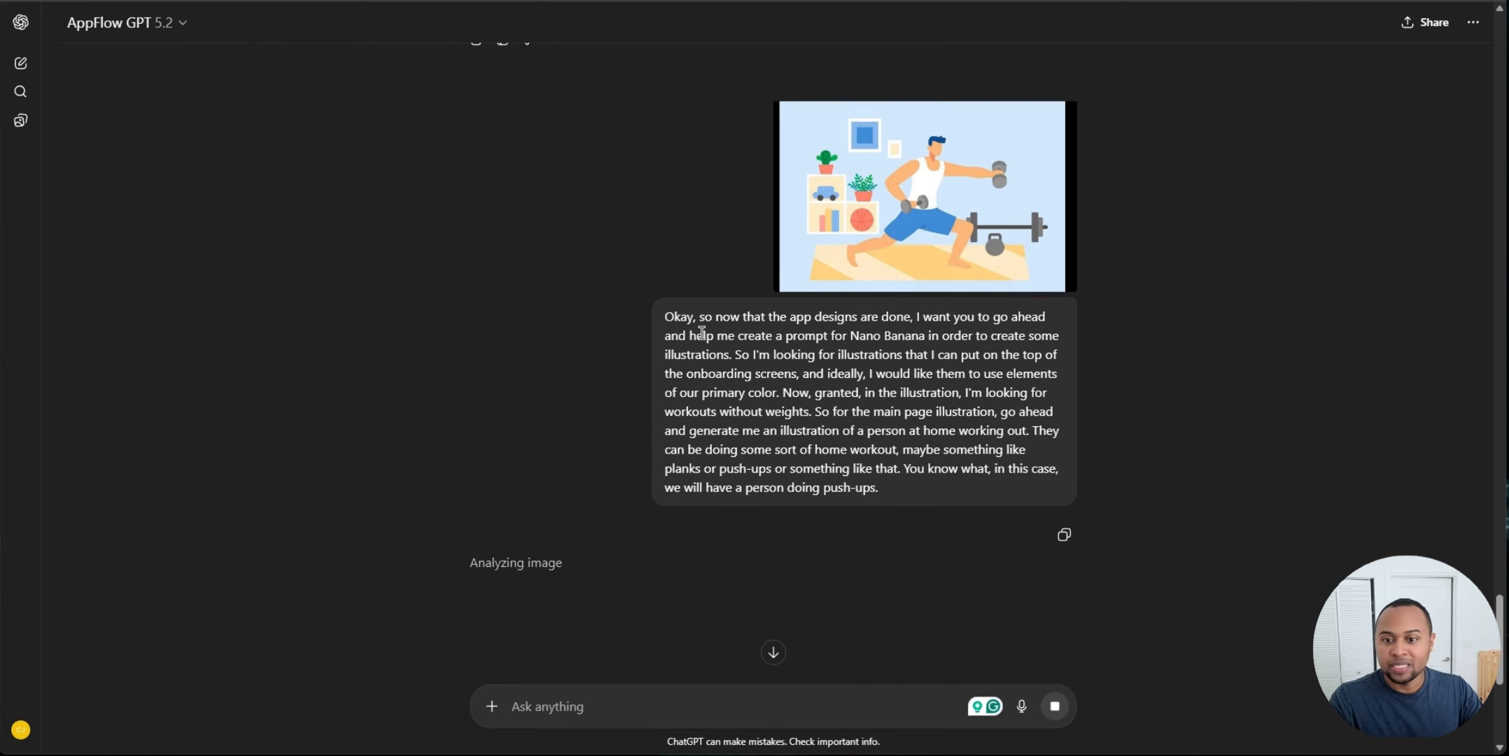
pyautogui.scroll(-2, 702, 333)
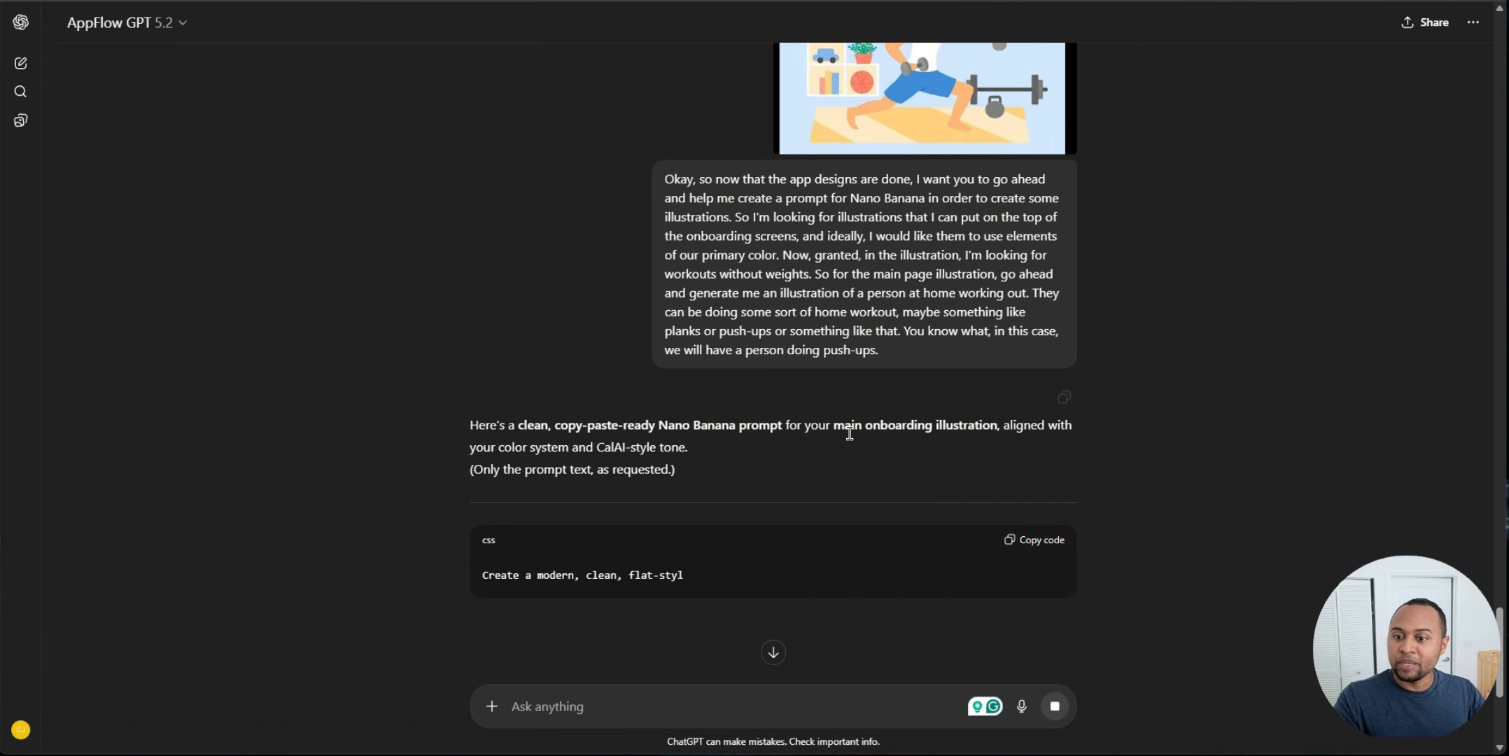
pyautogui.scroll(-4, 805, 371)
pyautogui.scroll(1, 570, 296)
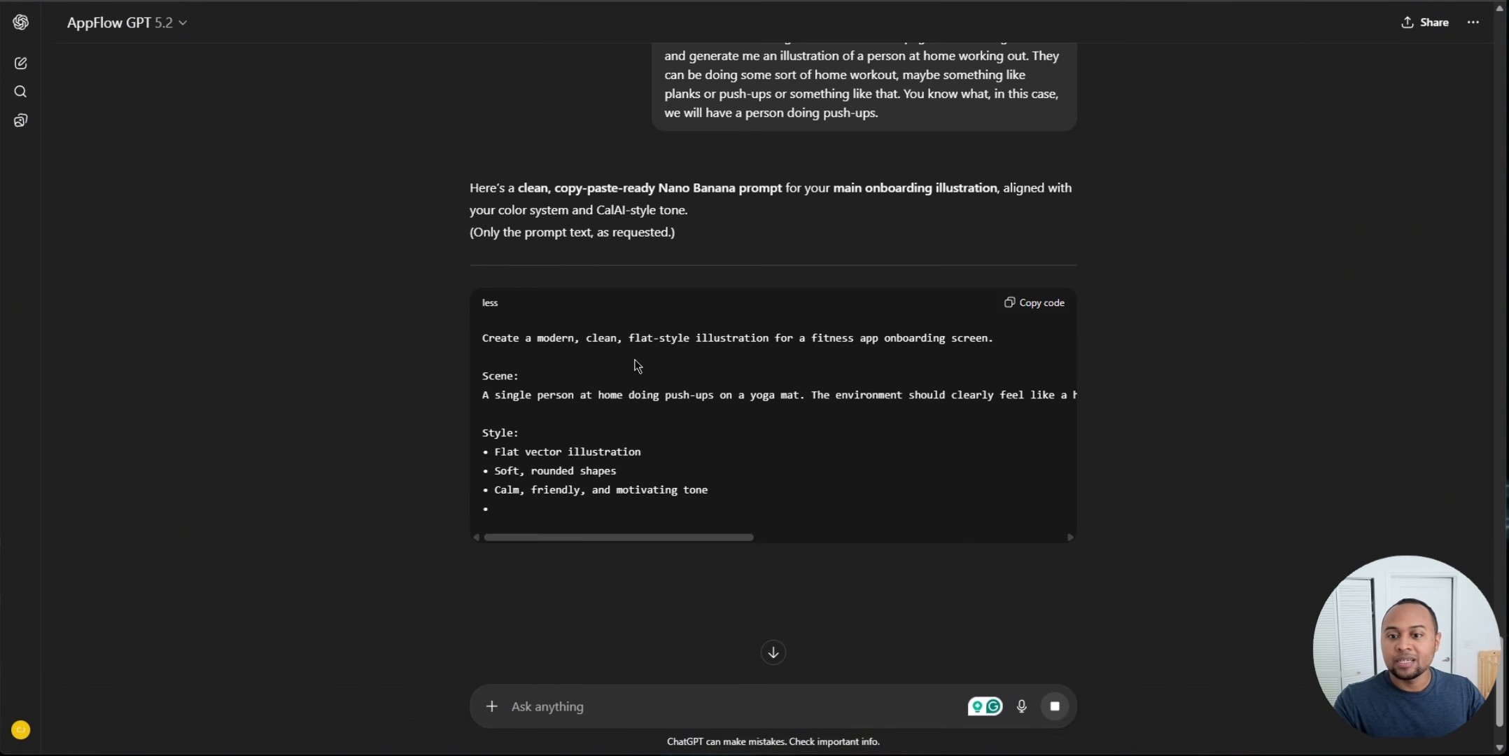
pyautogui.scroll(-1, 866, 317)
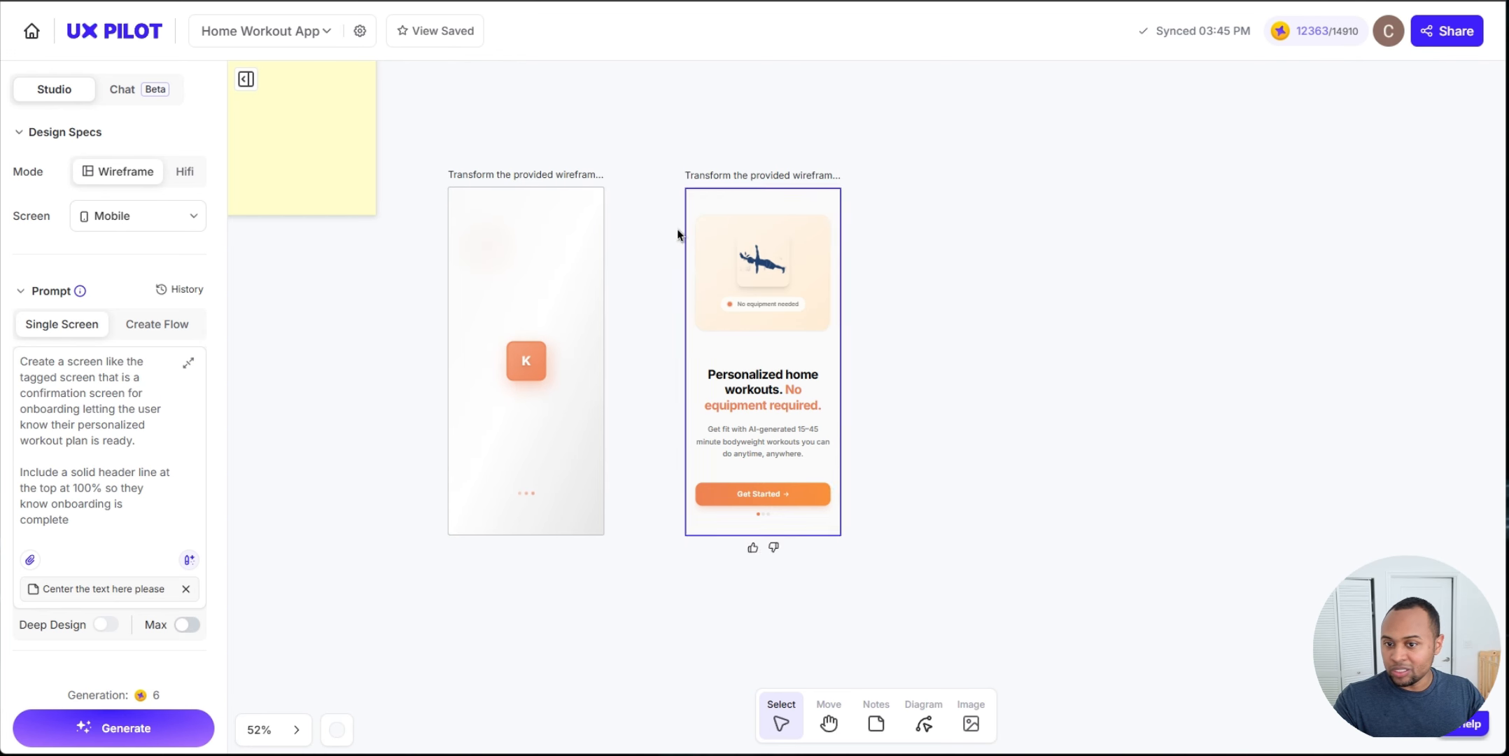
# Step: Select the intro screen in UX Pilot and send a follow-up asking for a 500 by 500 image for its placeholder
pyautogui.click(785, 232)
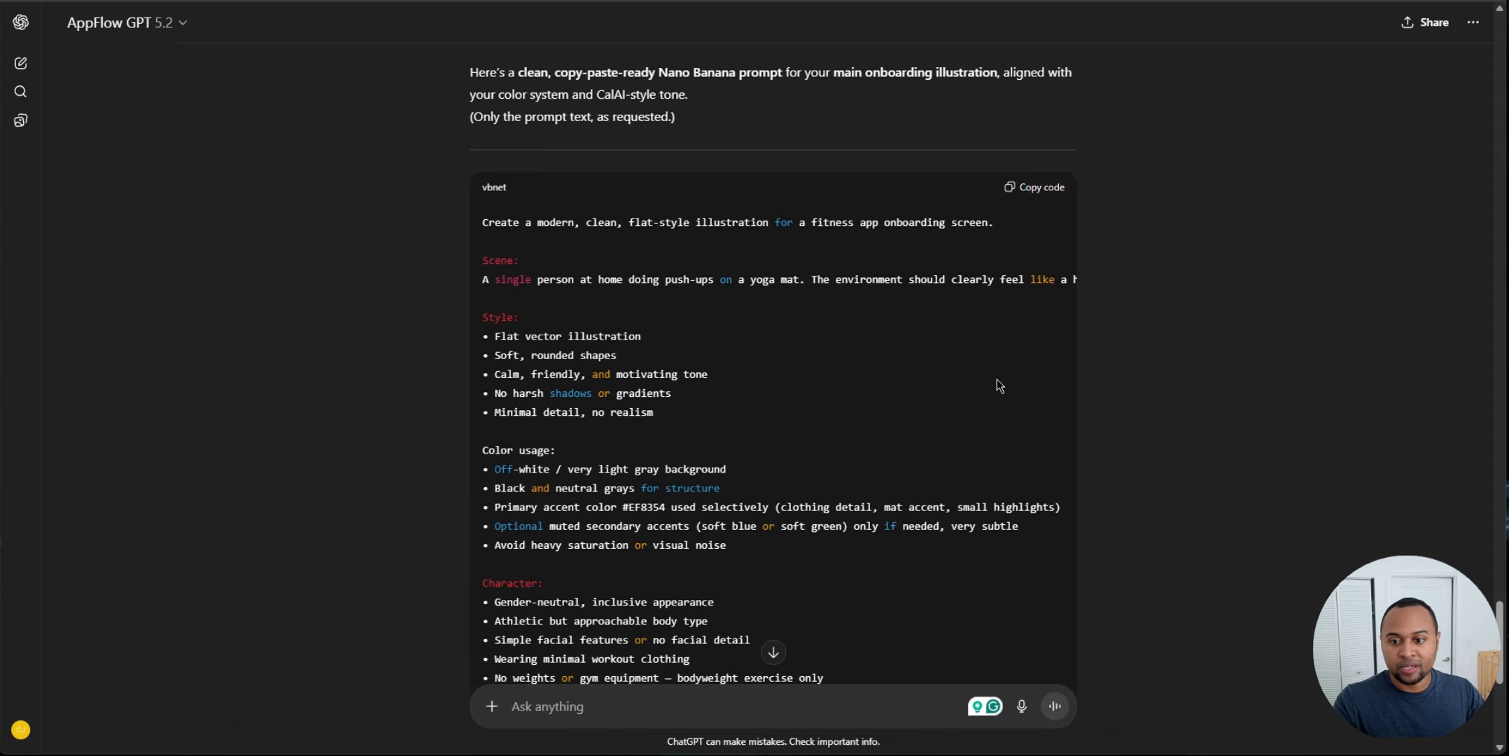
pyautogui.scroll(-7, 996, 379)
pyautogui.scroll(6, 973, 379)
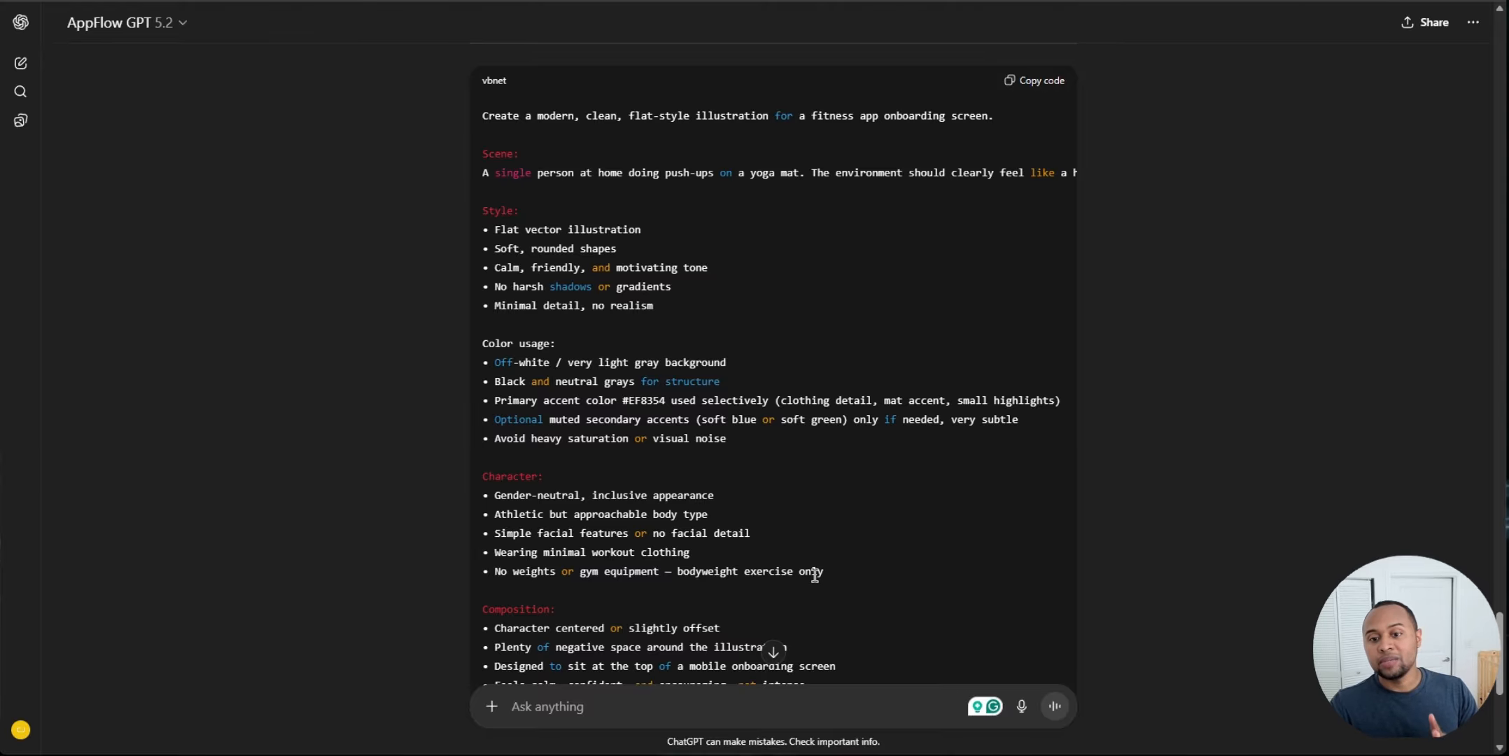
pyautogui.scroll(-5, 837, 597)
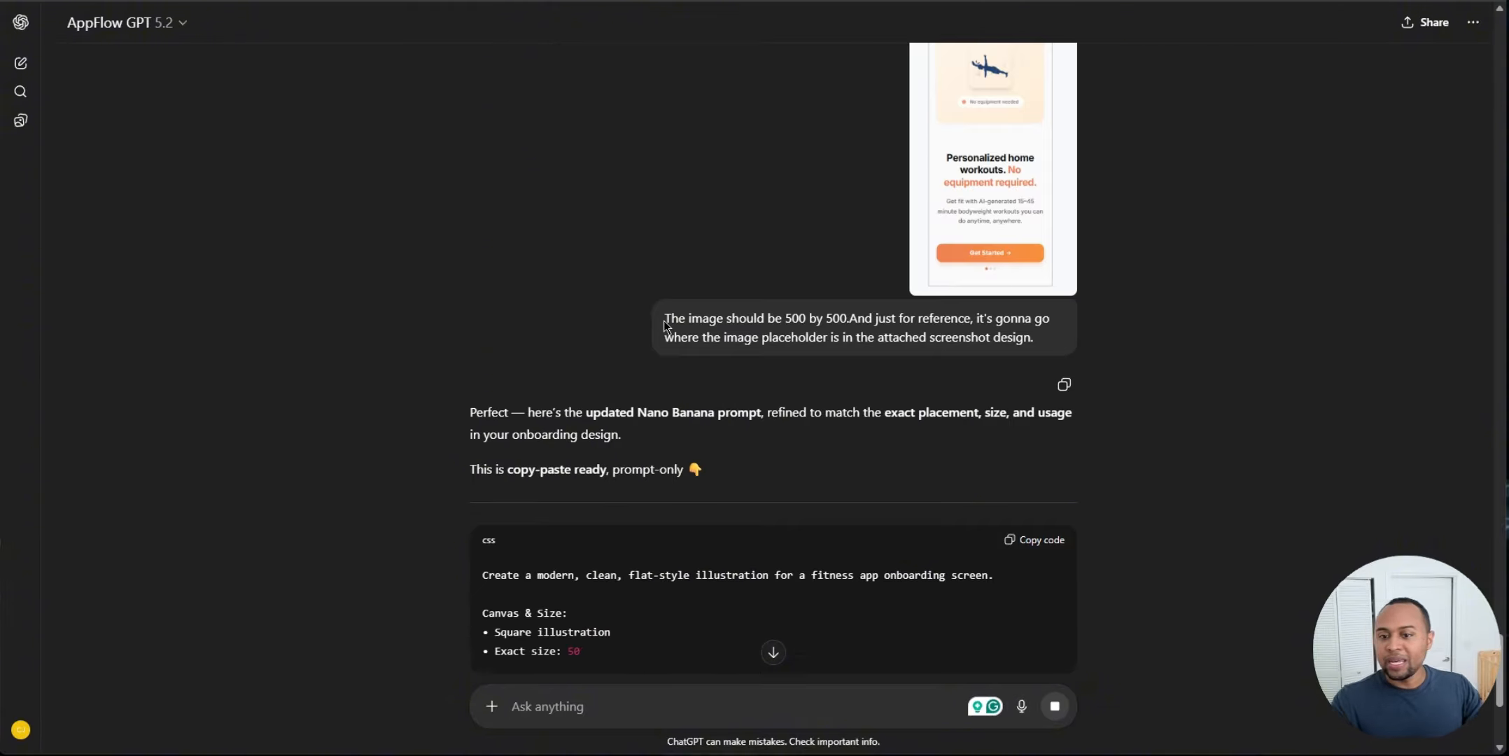
pyautogui.moveTo(665, 319); pyautogui.dragTo(868, 319)
pyautogui.click(914, 335)
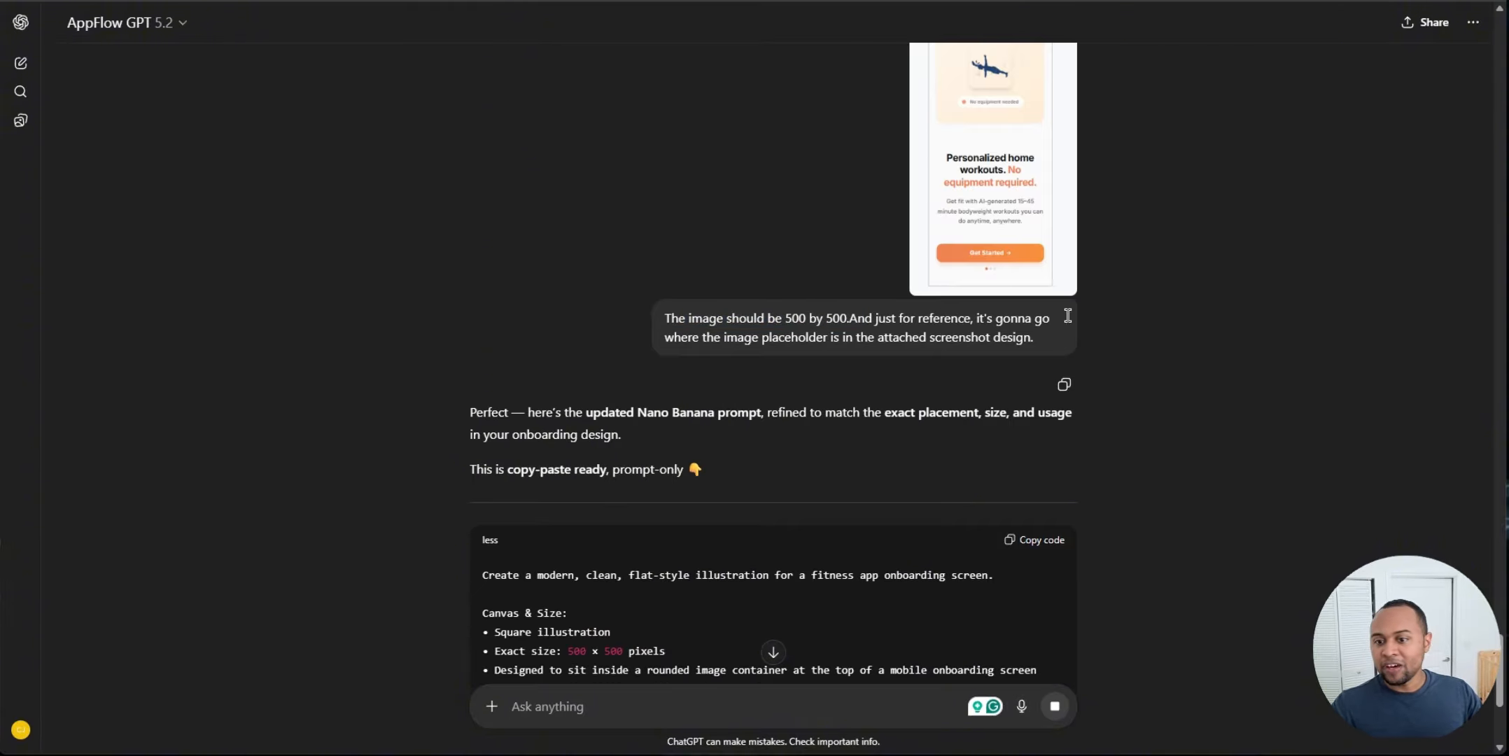
# Step: Read through the updated 500 × 500 Nano Banana prompt
pyautogui.scroll(3, 913, 334)
pyautogui.scroll(-5, 630, 298)
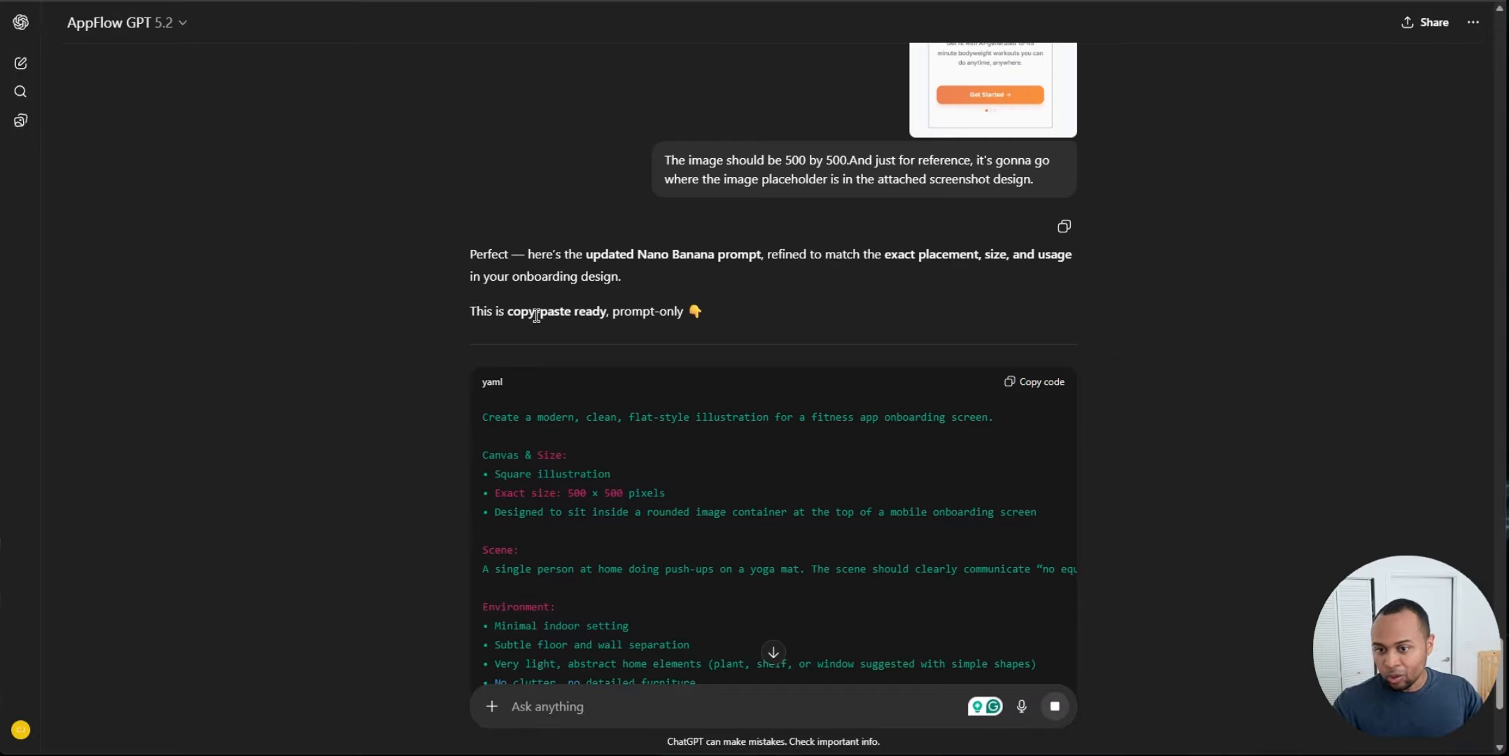
pyautogui.scroll(-5, 601, 334)
pyautogui.scroll(5, 329, 425)
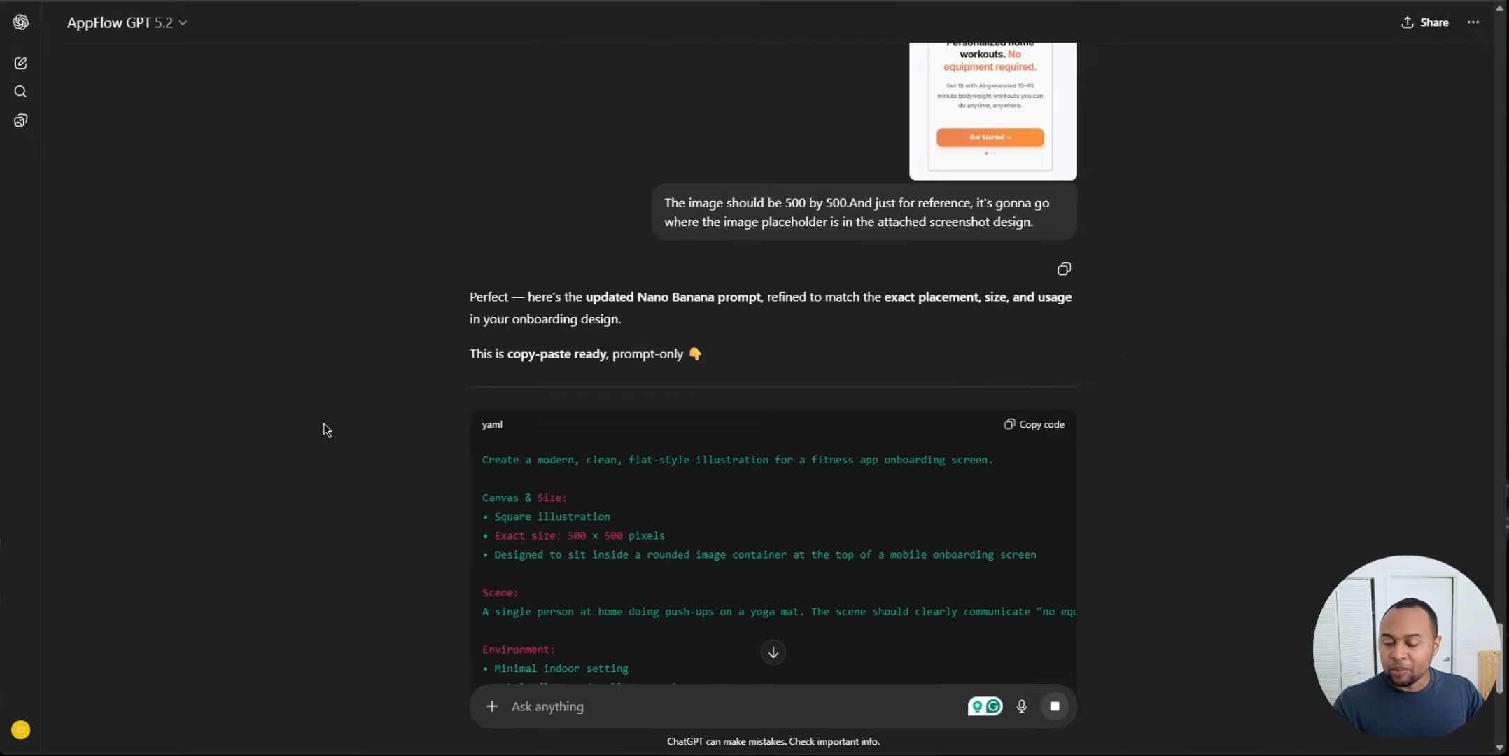
pyautogui.scroll(-9, 929, 370)
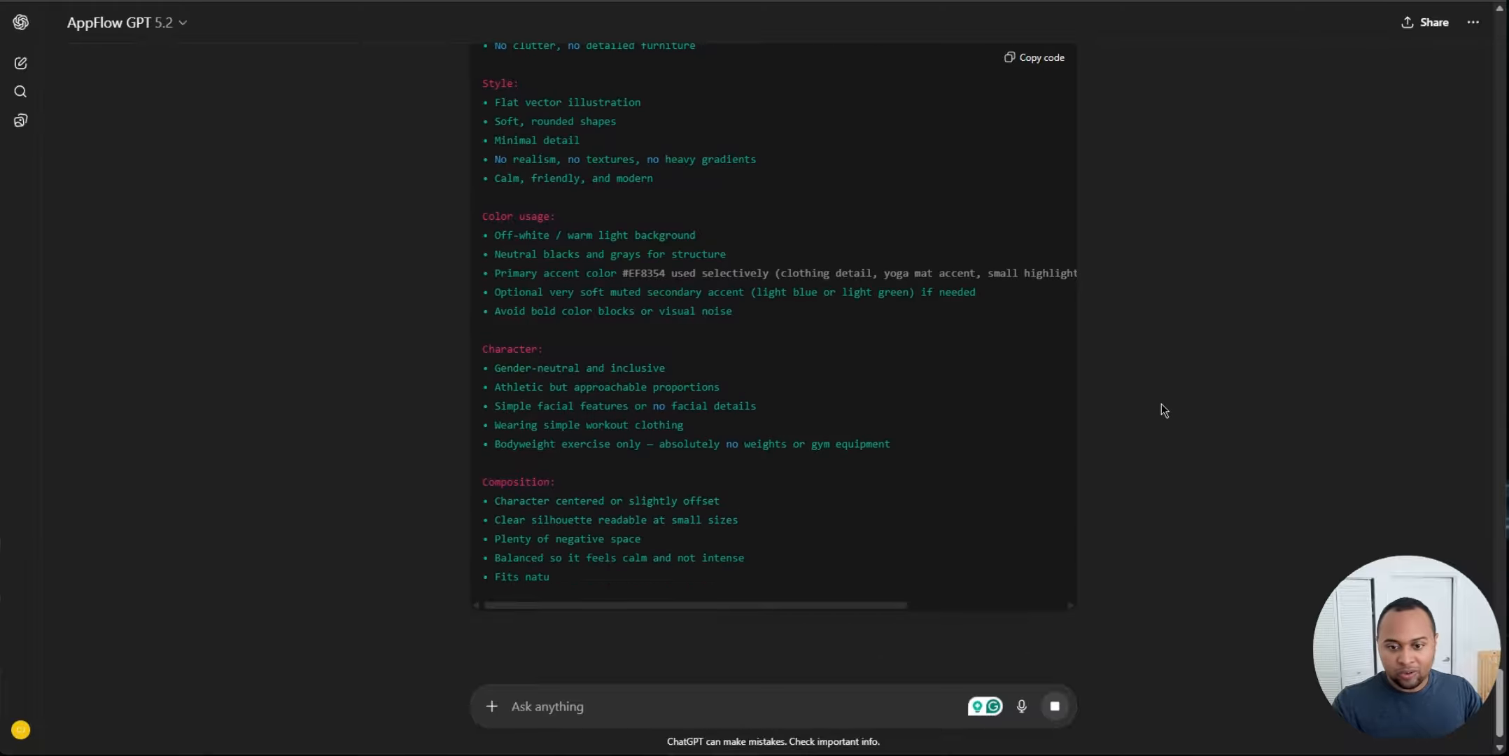
pyautogui.scroll(8, 1055, 462)
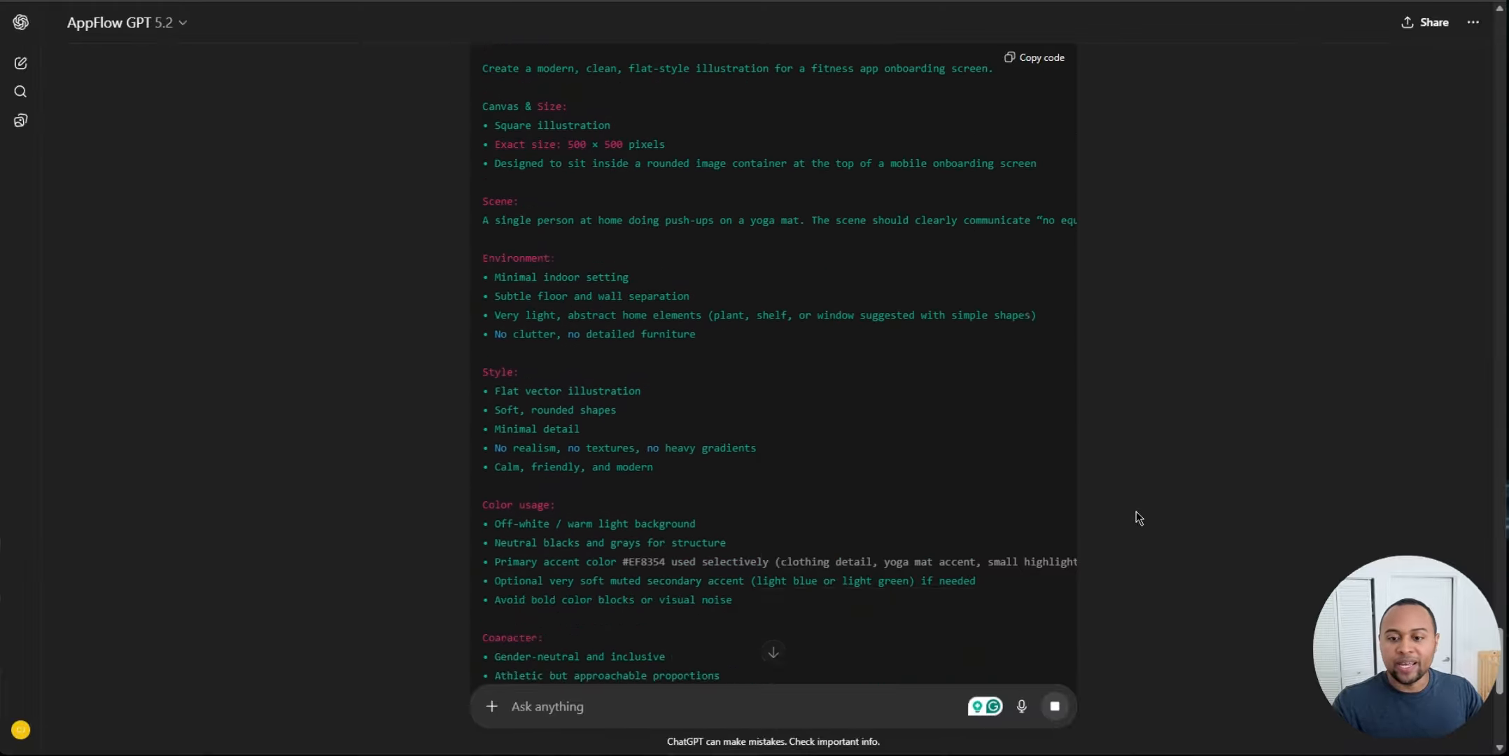
pyautogui.scroll(-8, 980, 420)
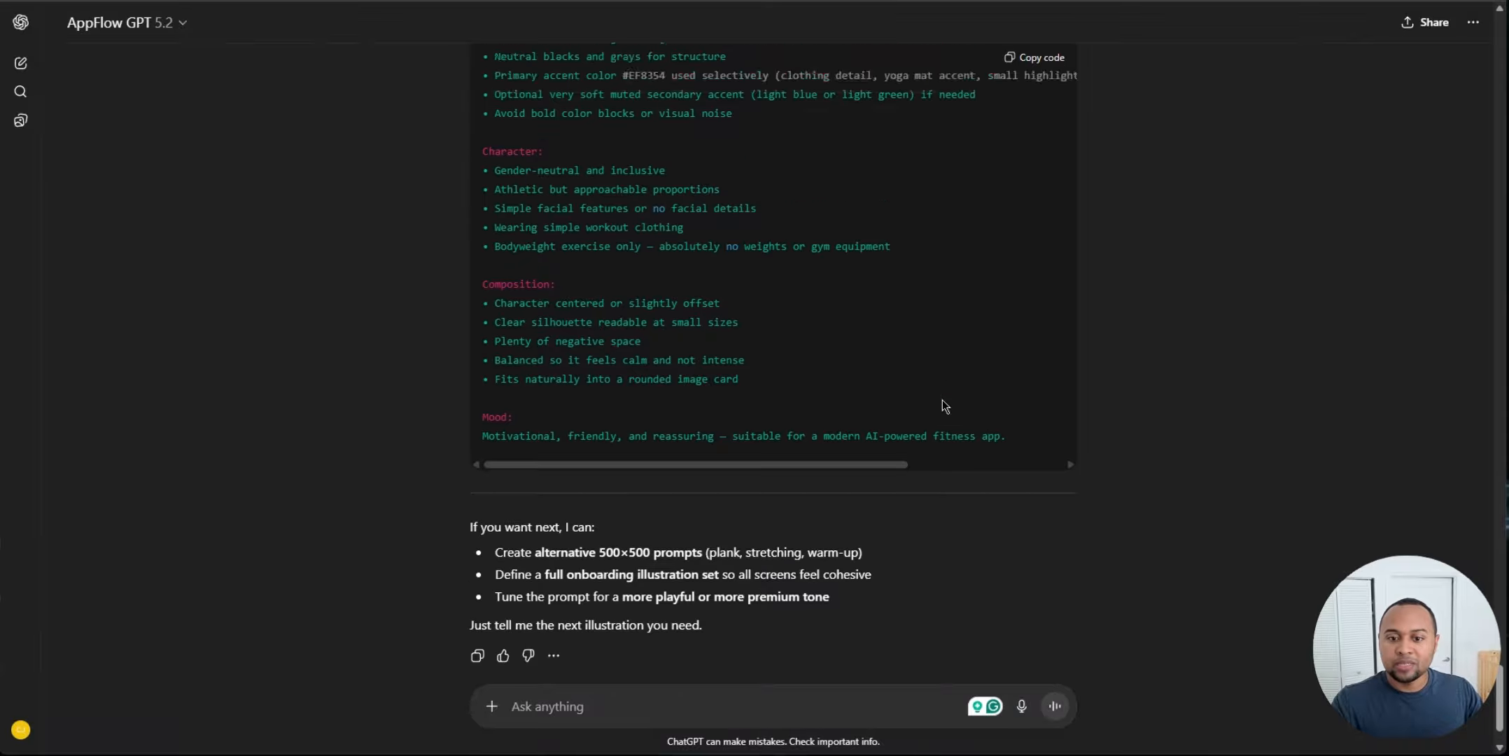
pyautogui.scroll(10, 942, 400)
# Step: Paste the updated prompt into the Nano Banana playground, append 'Do NOT include any text on the image.', and run it
pyautogui.click(1015, 211)
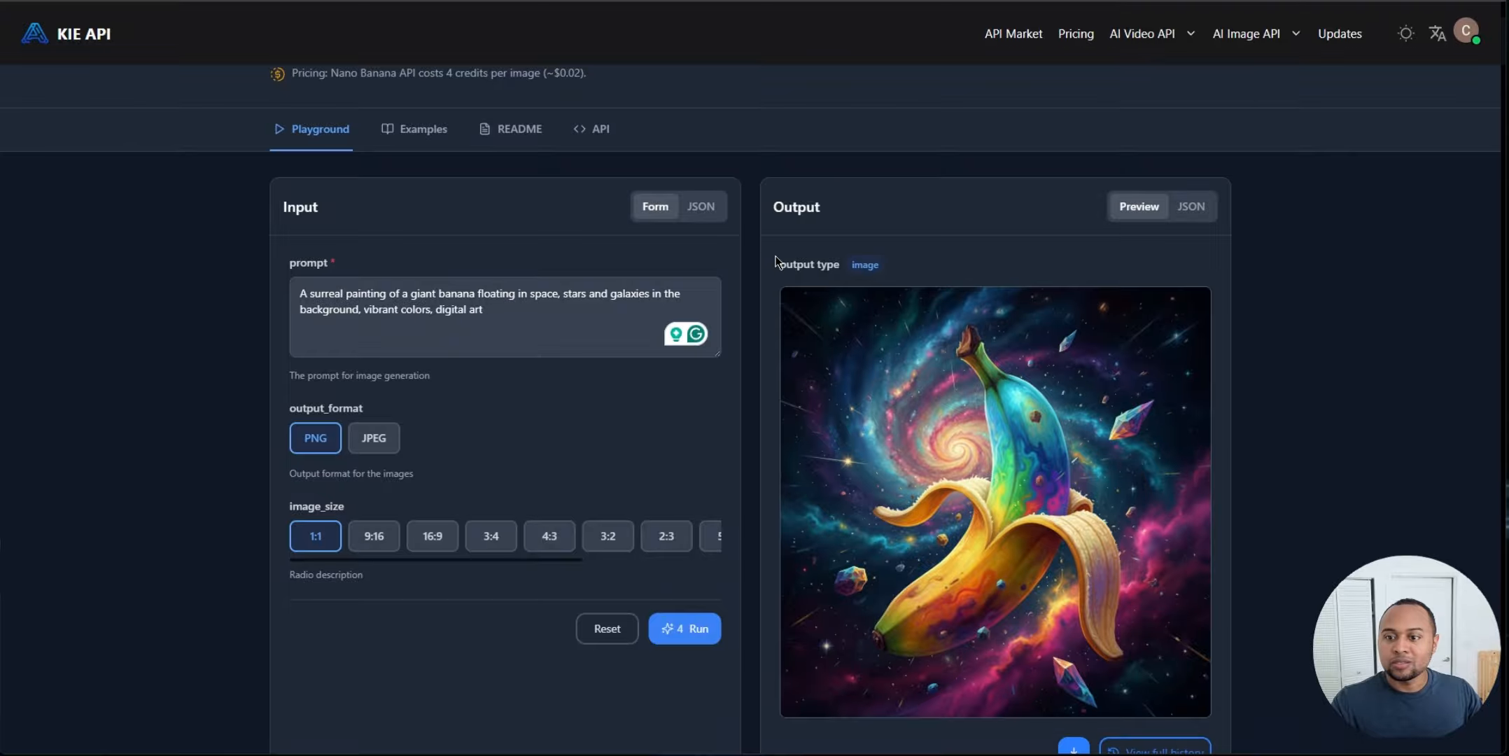
pyautogui.click(459, 313)
pyautogui.hotkey('ctrl', 'a')
pyautogui.hotkey('ctrl', 'v')
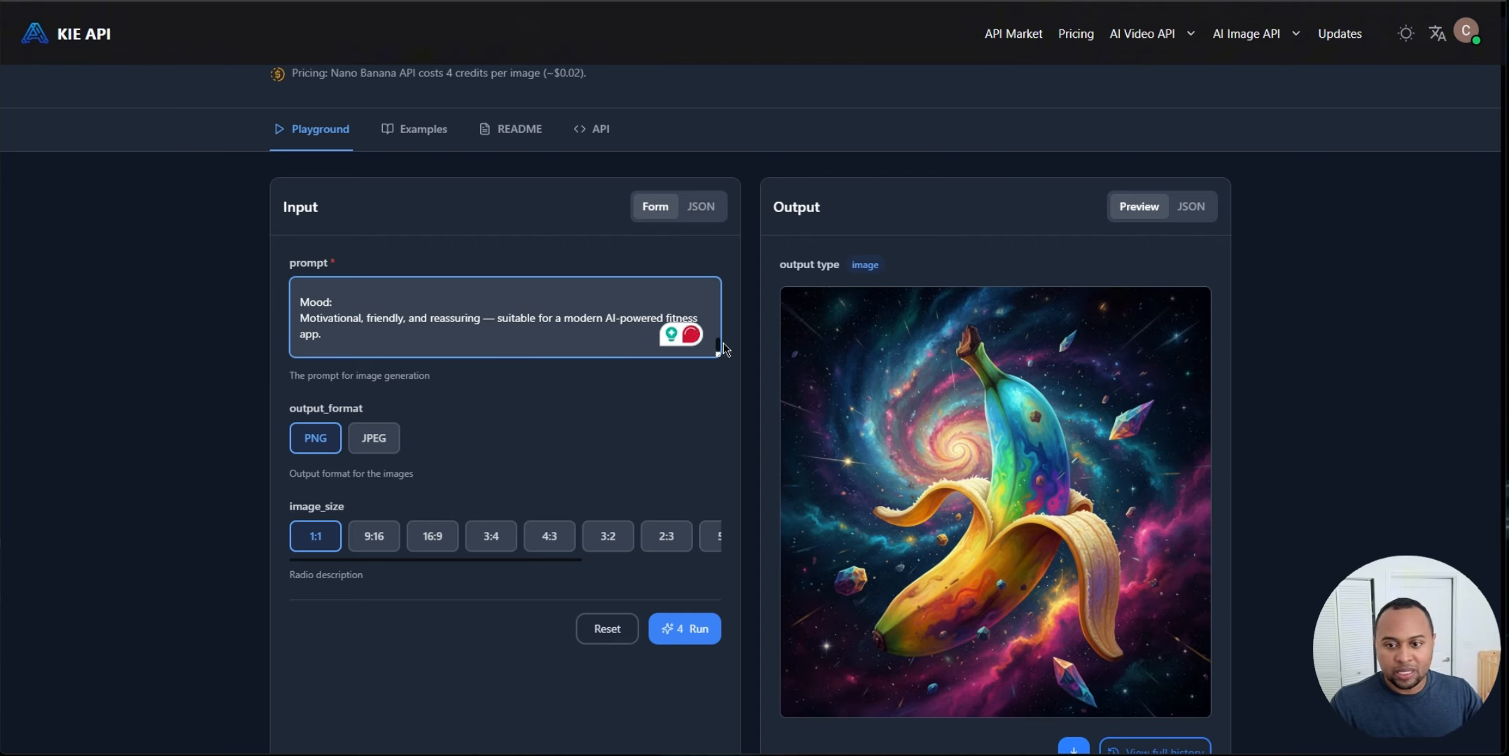
pyautogui.click(684, 628)
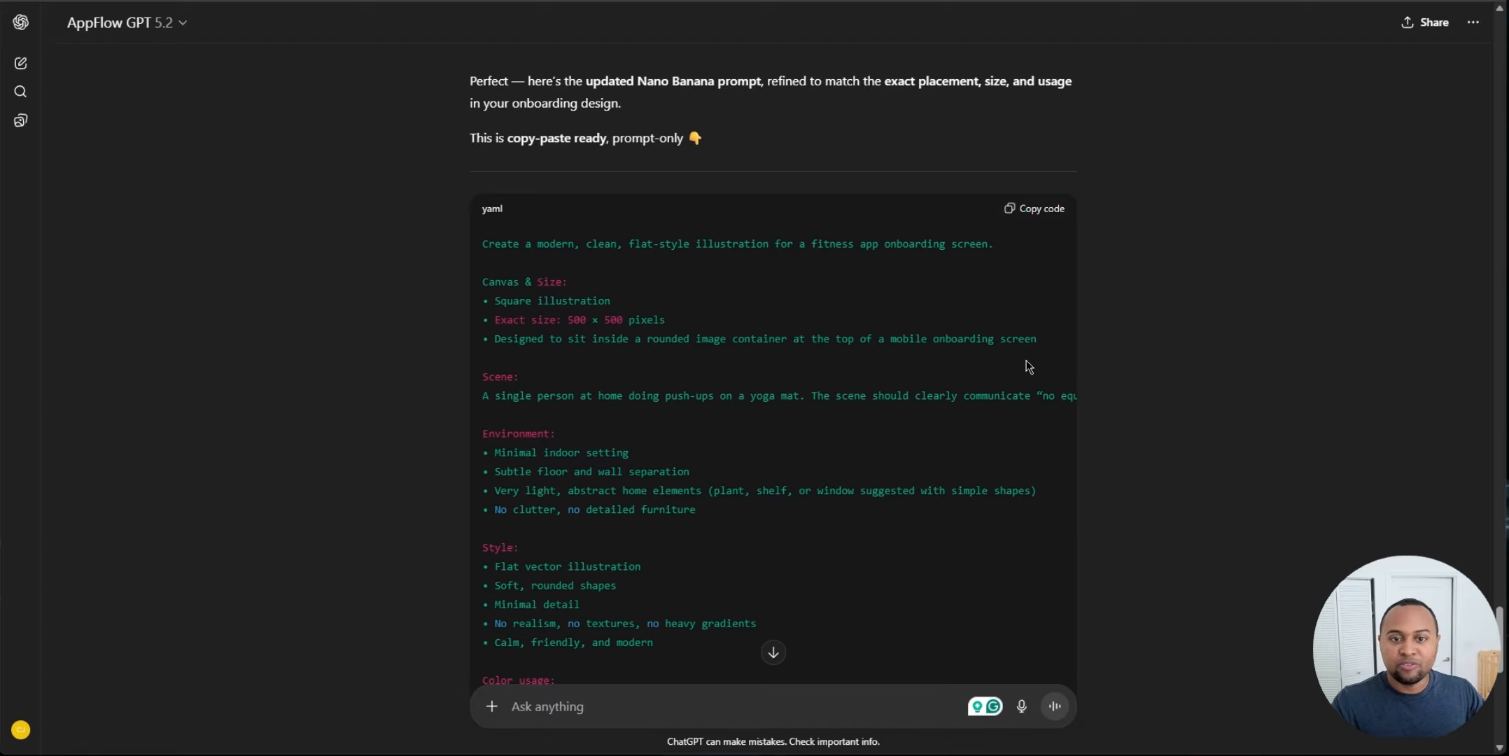
pyautogui.scroll(-3, 838, 371)
pyautogui.scroll(1, 473, 326)
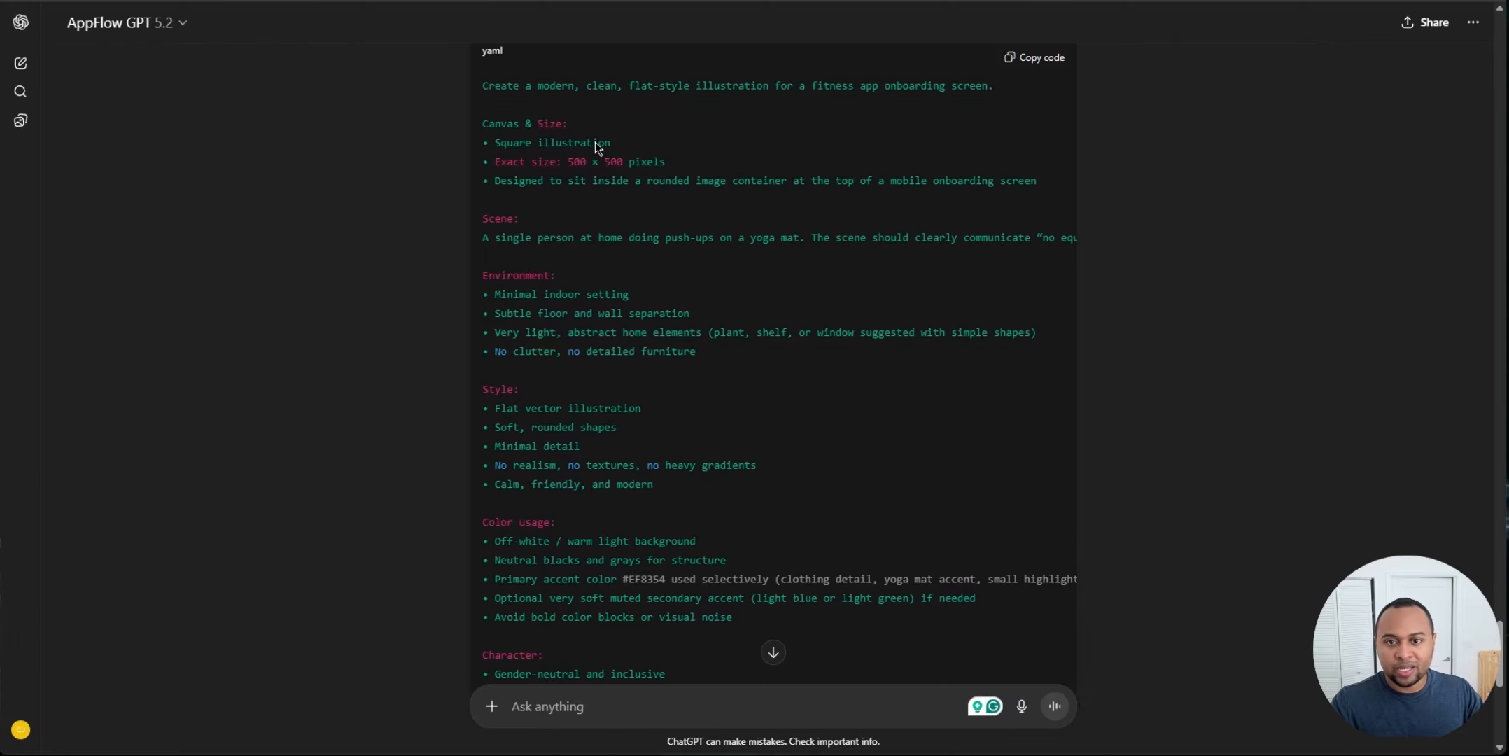
pyautogui.scroll(-4, 791, 42)
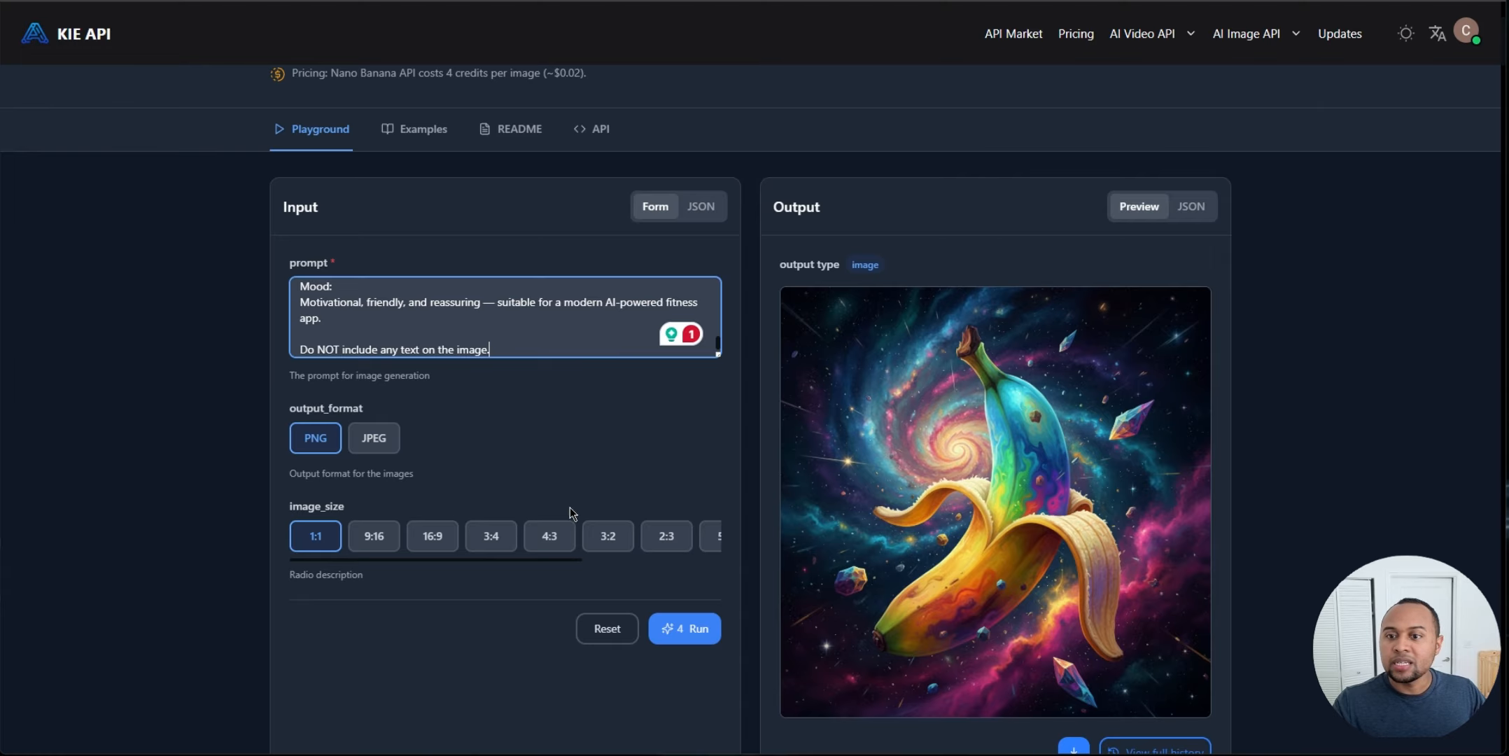
pyautogui.scroll(-3, 609, 397)
pyautogui.click(693, 471)
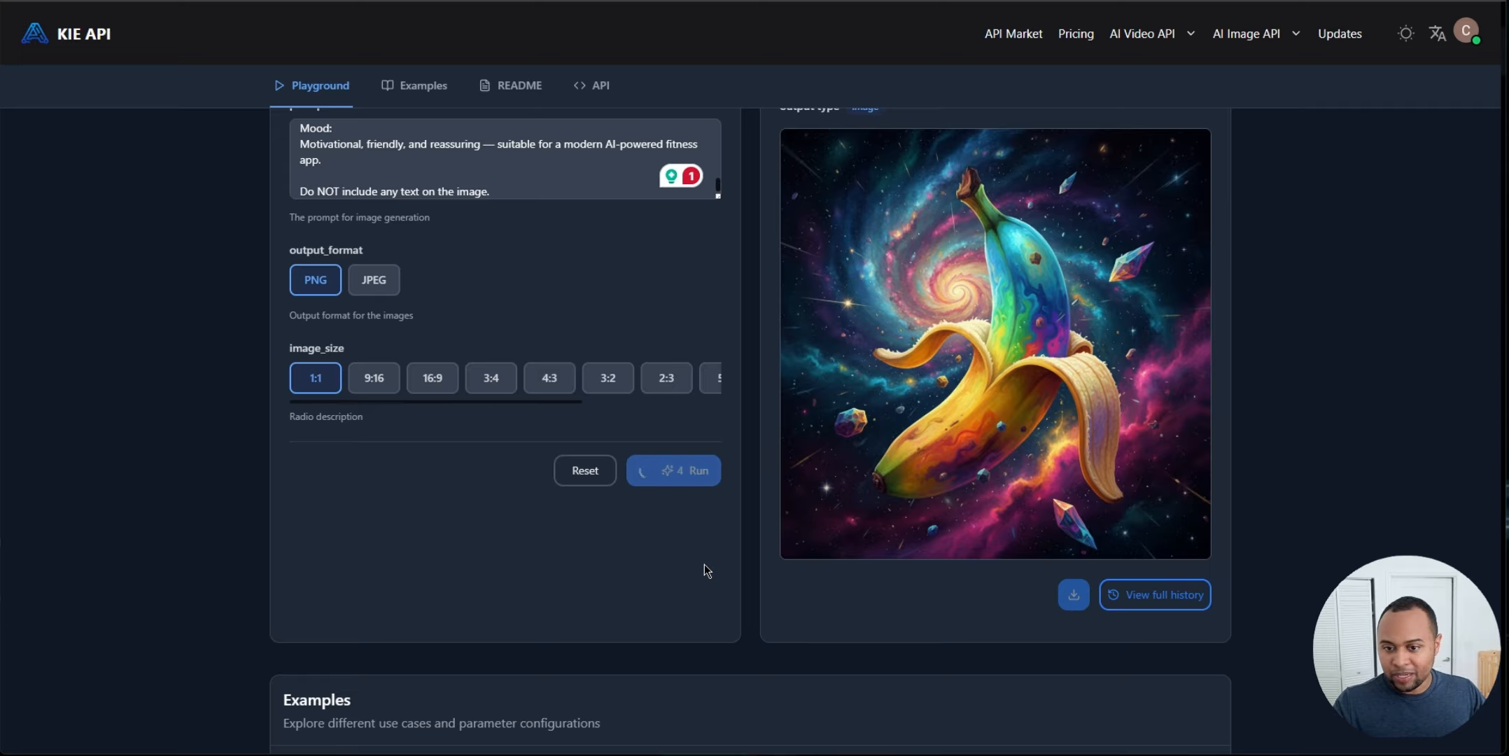
# Step: Review the generated push-up illustration in the playground output
pyautogui.scroll(2, 759, 558)
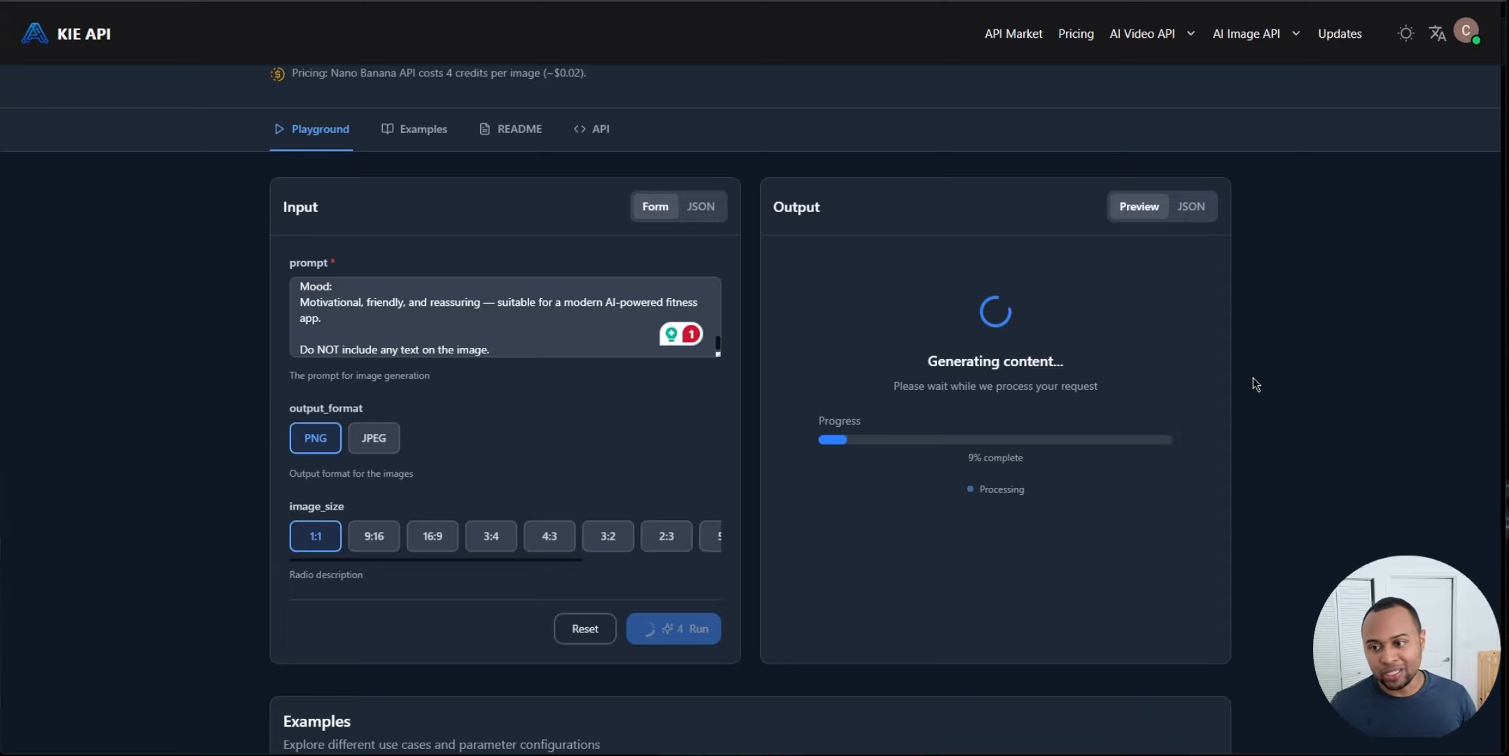
pyautogui.scroll(1, 1323, 381)
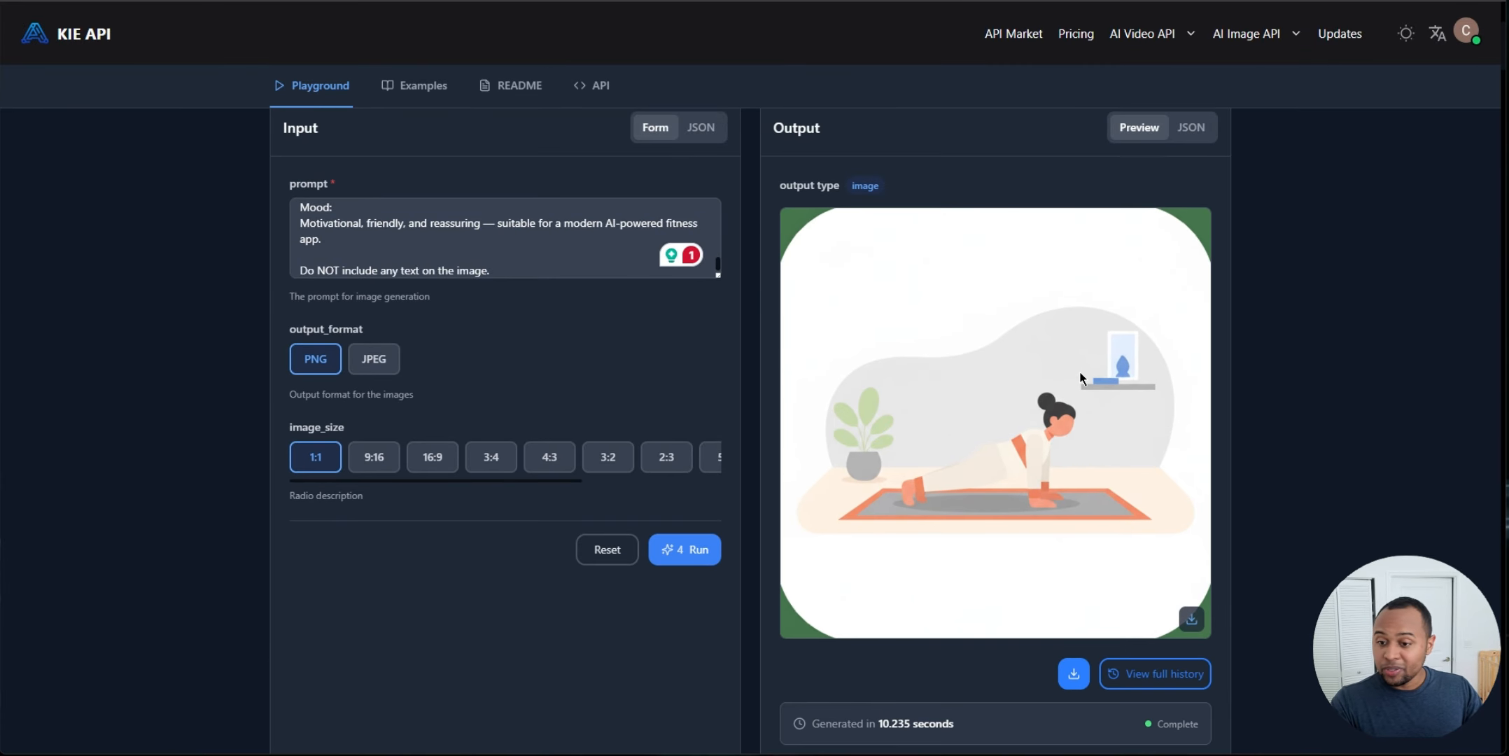
pyautogui.scroll(1, 1122, 490)
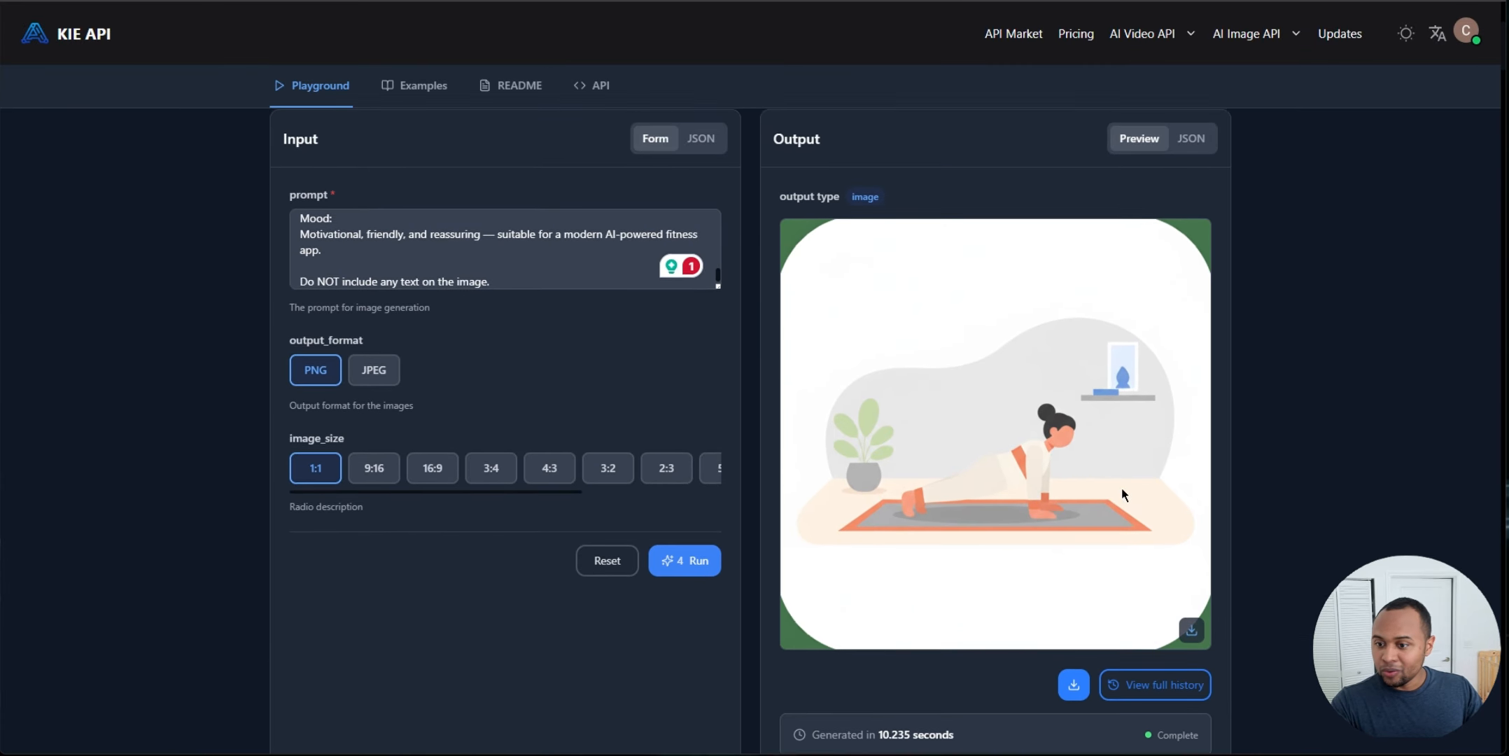
pyautogui.scroll(-1, 1122, 490)
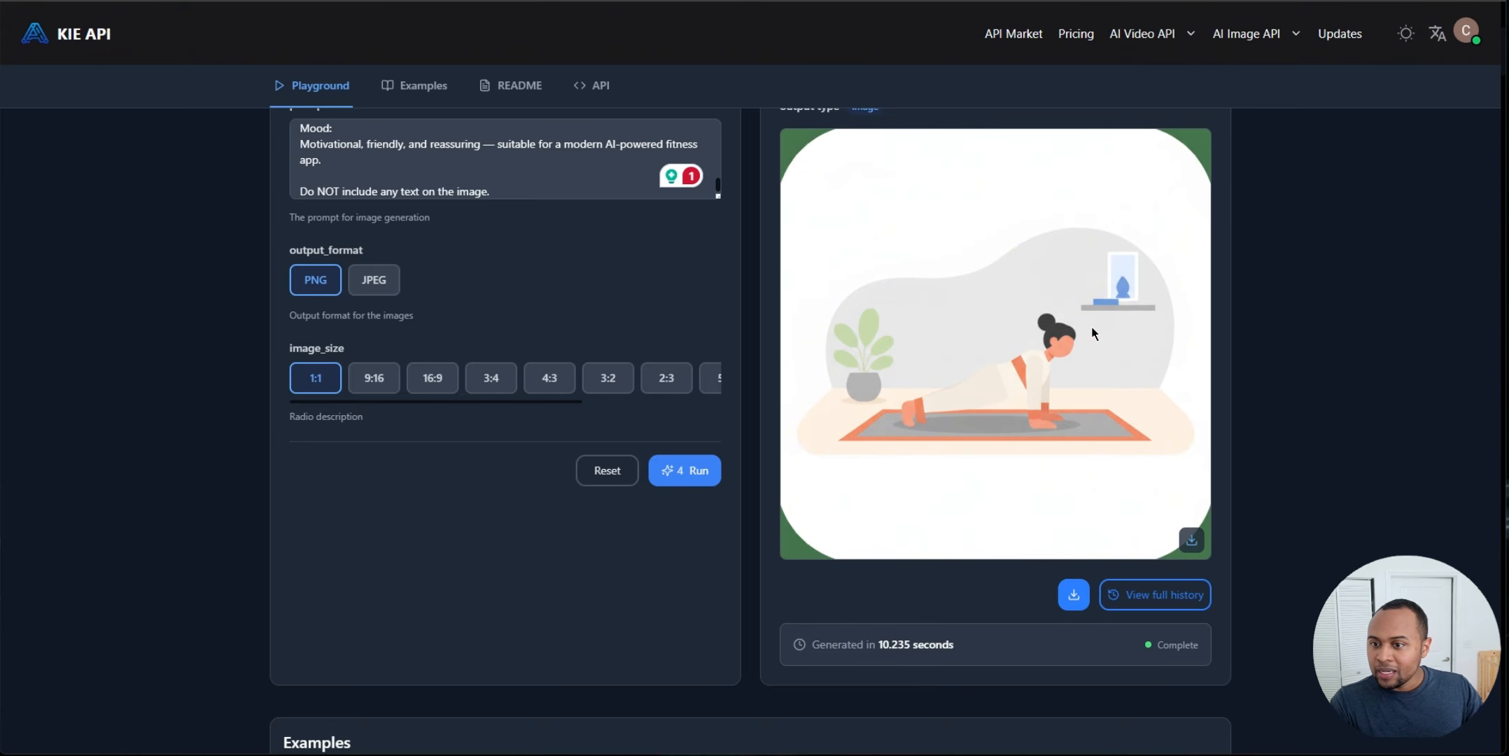
pyautogui.scroll(2, 1092, 329)
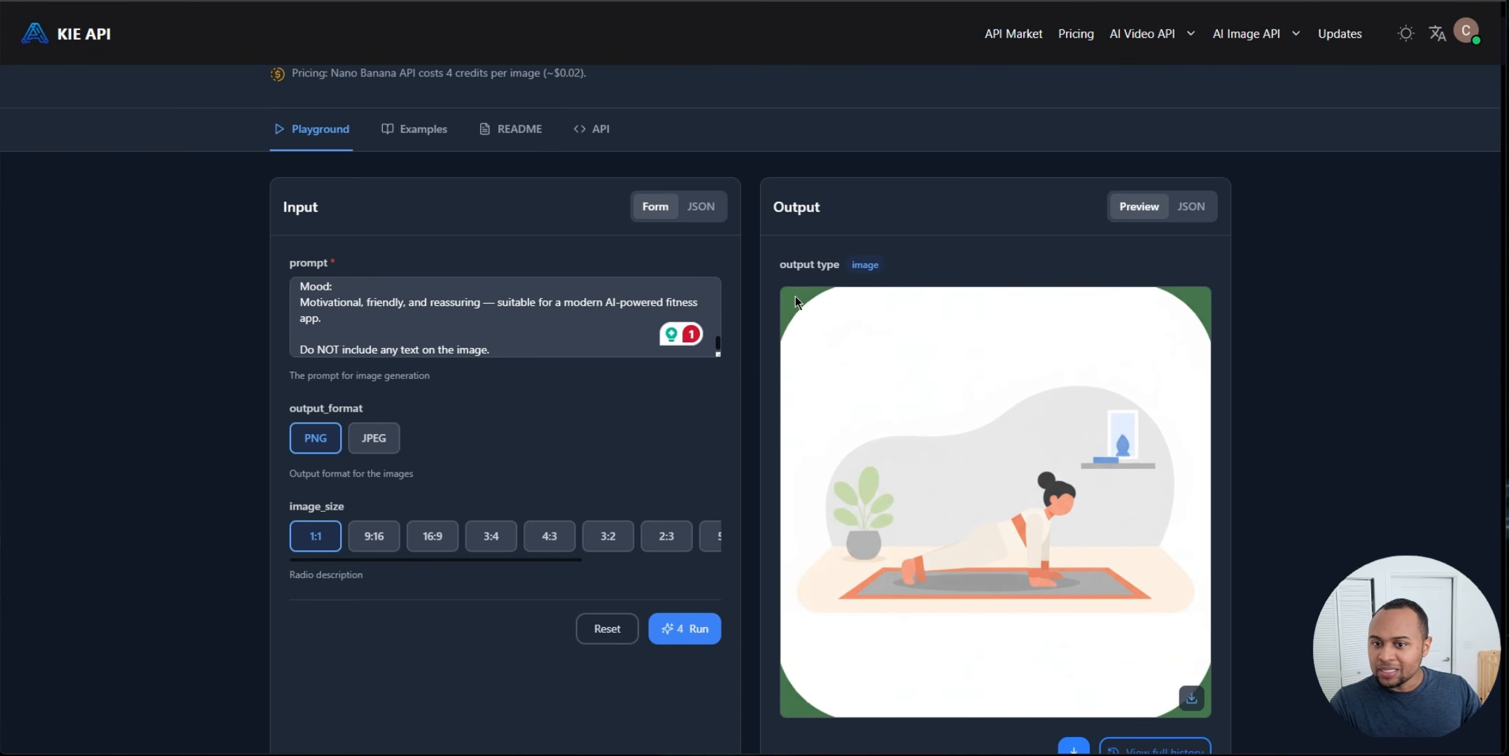
pyautogui.scroll(-3, 1200, 334)
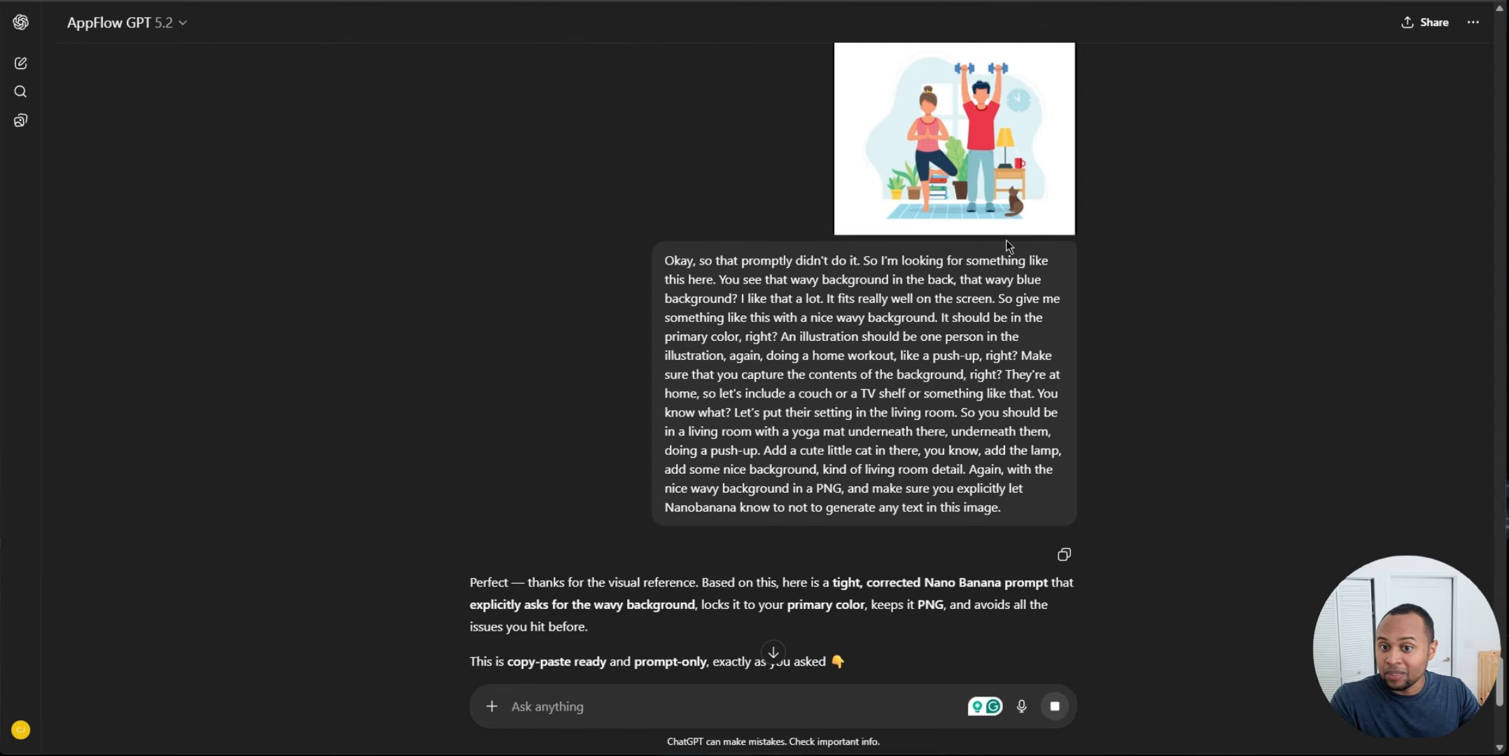
# Step: Review the corrected wavy-background prompt in the chat and the resulting living-room push-up illustration
pyautogui.scroll(6, 824, 313)
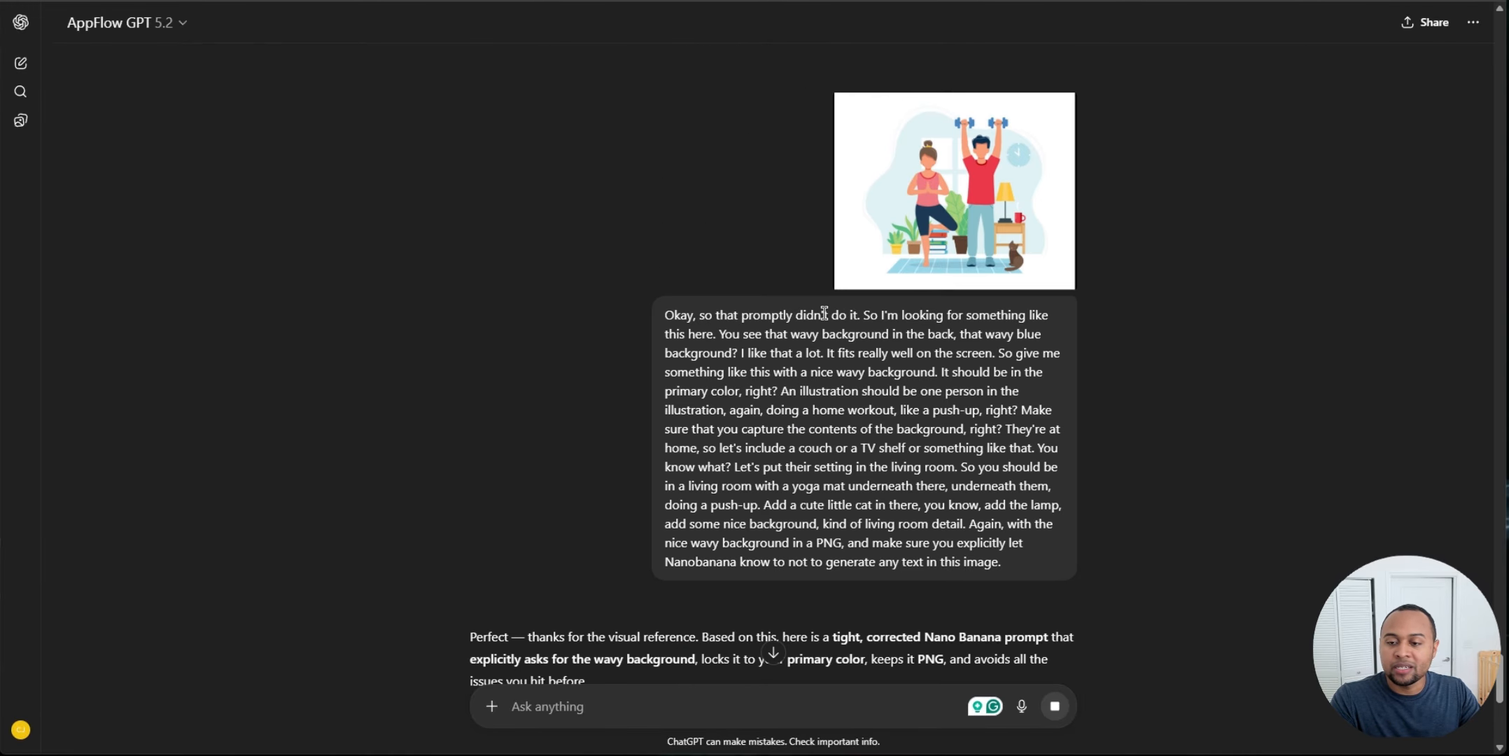
pyautogui.scroll(-8, 824, 312)
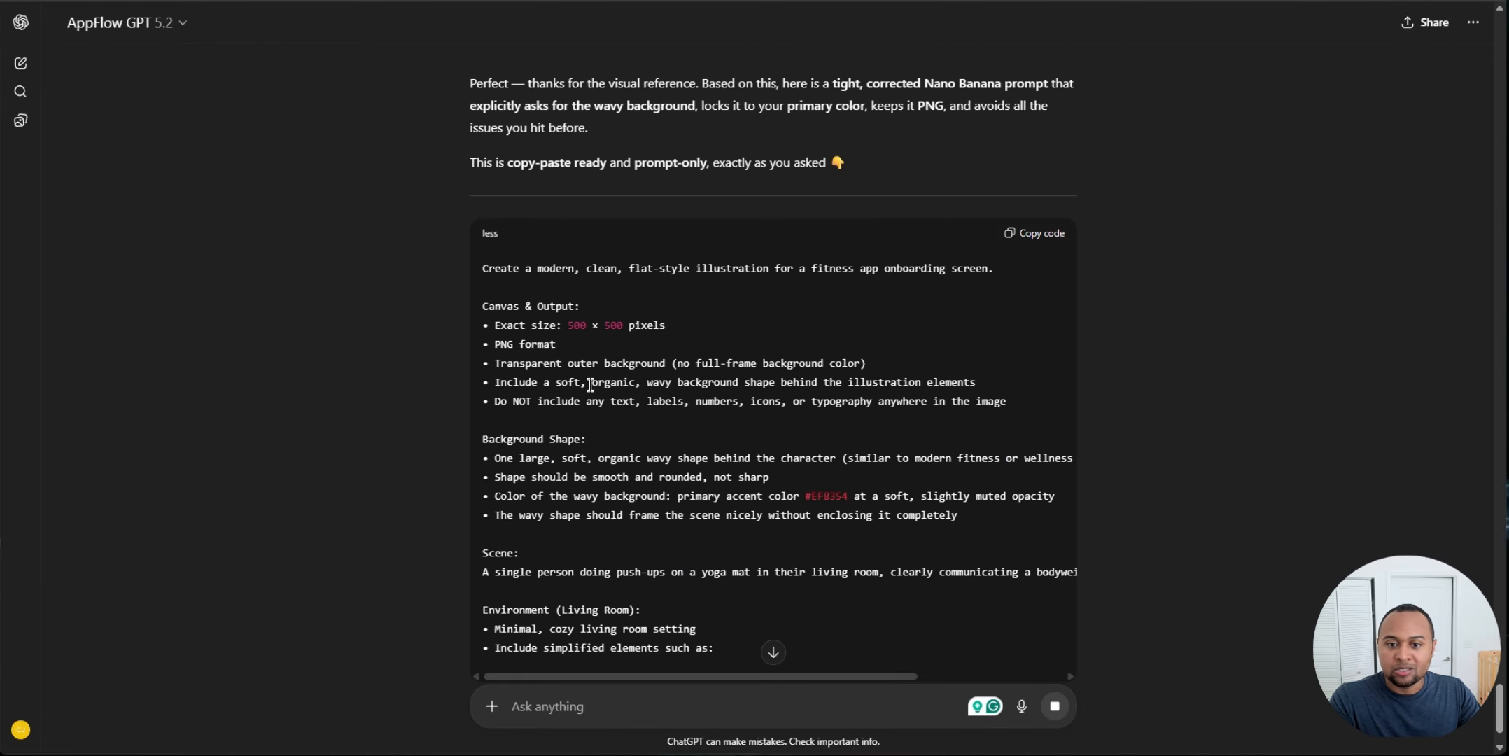
pyautogui.scroll(-2, 386, 231)
pyautogui.scroll(-1, 388, 255)
pyautogui.scroll(2, 395, 238)
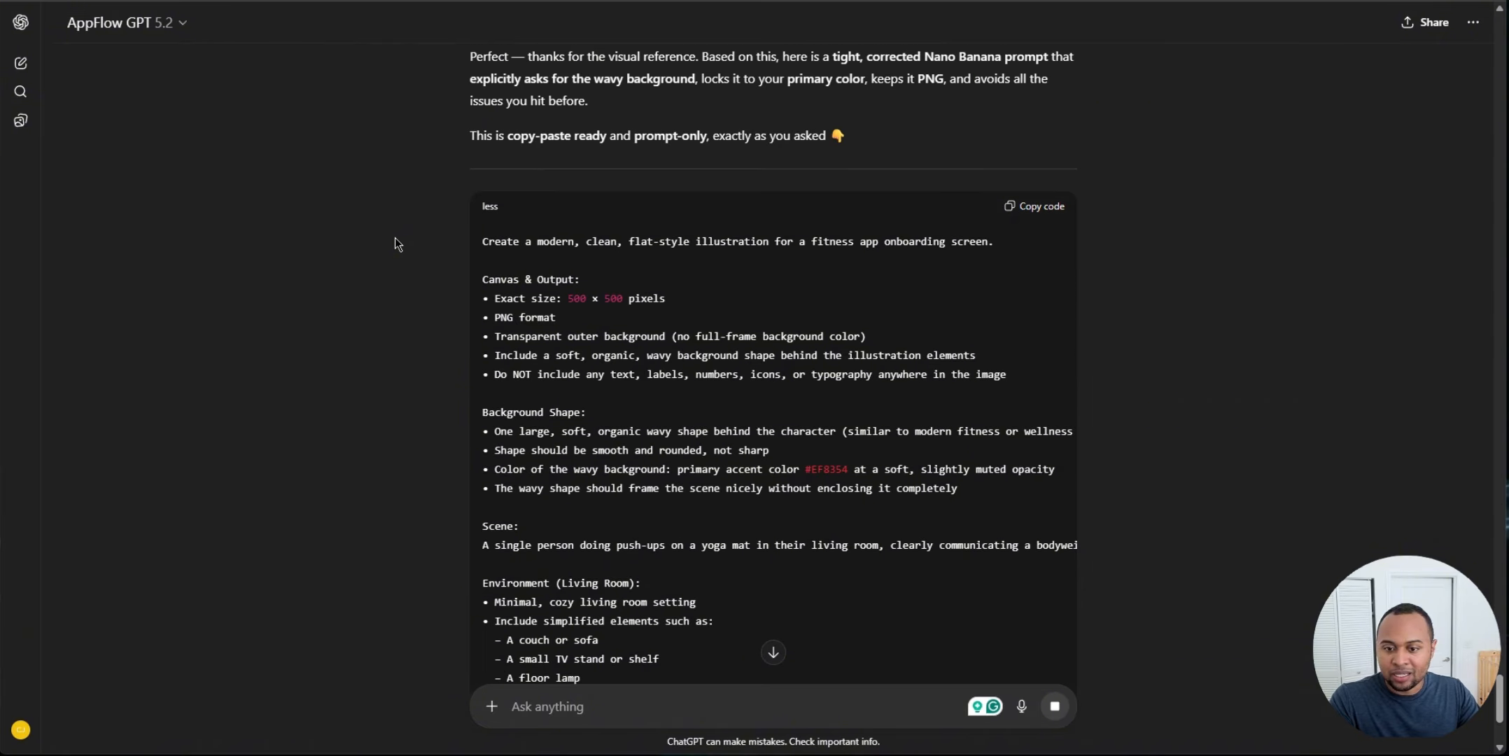
pyautogui.scroll(-4, 394, 244)
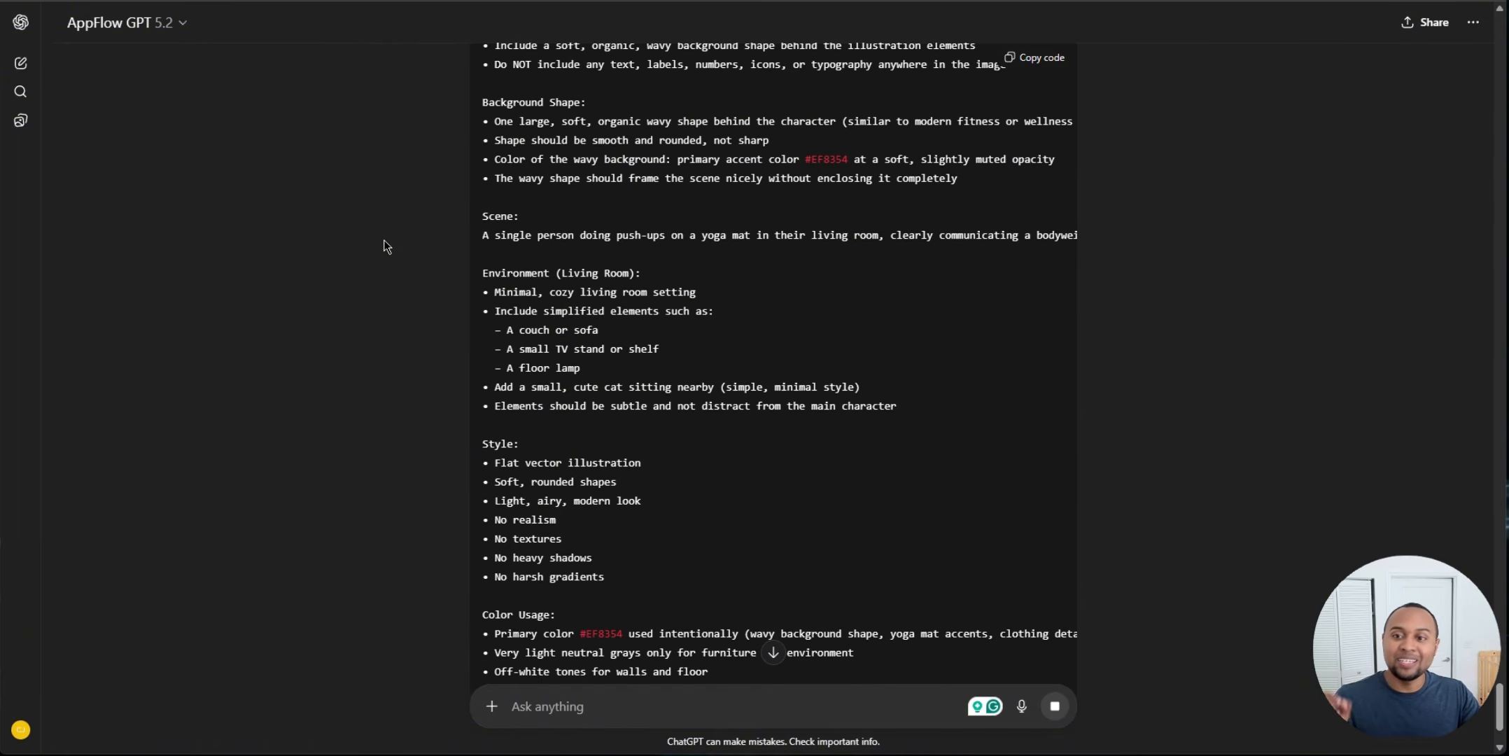
pyautogui.scroll(-5, 383, 245)
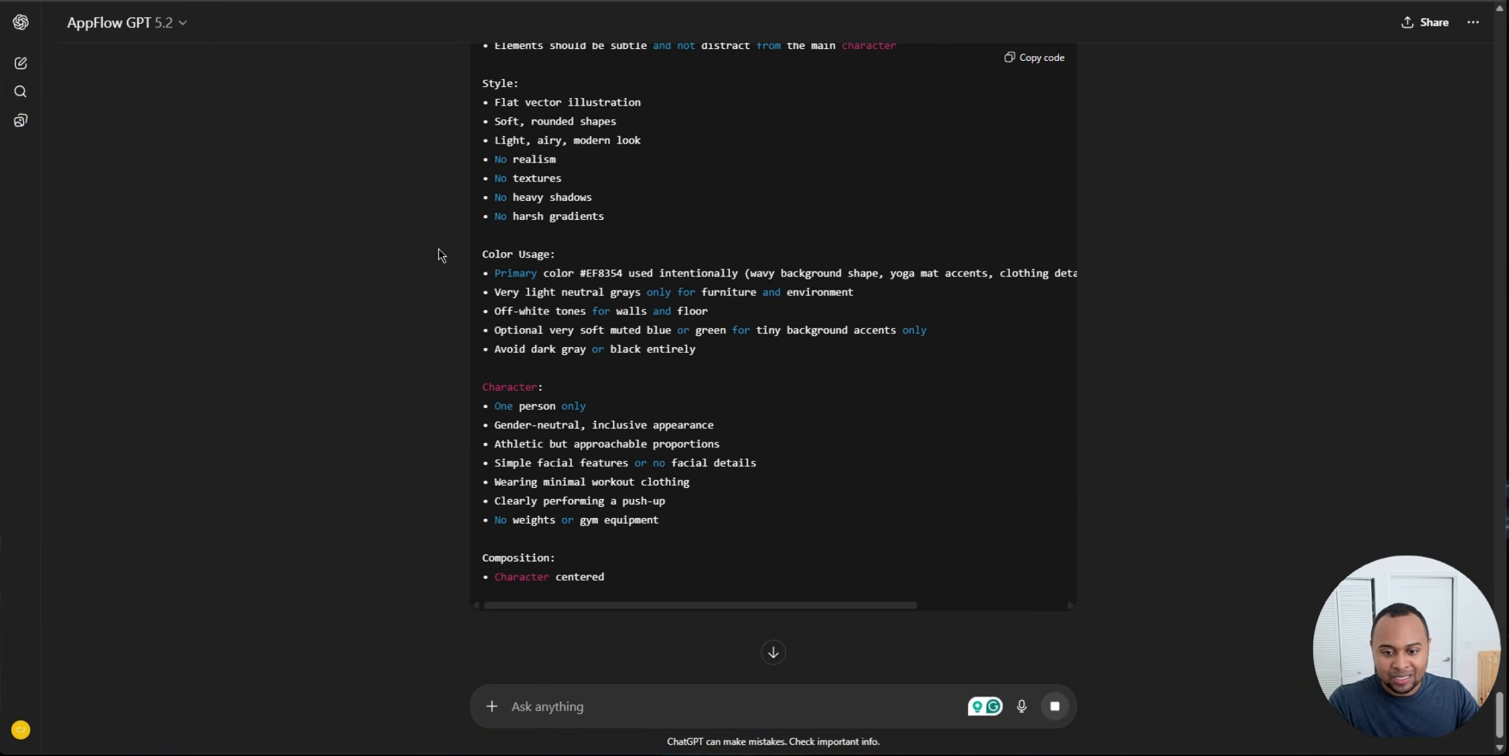
pyautogui.scroll(-1, 439, 255)
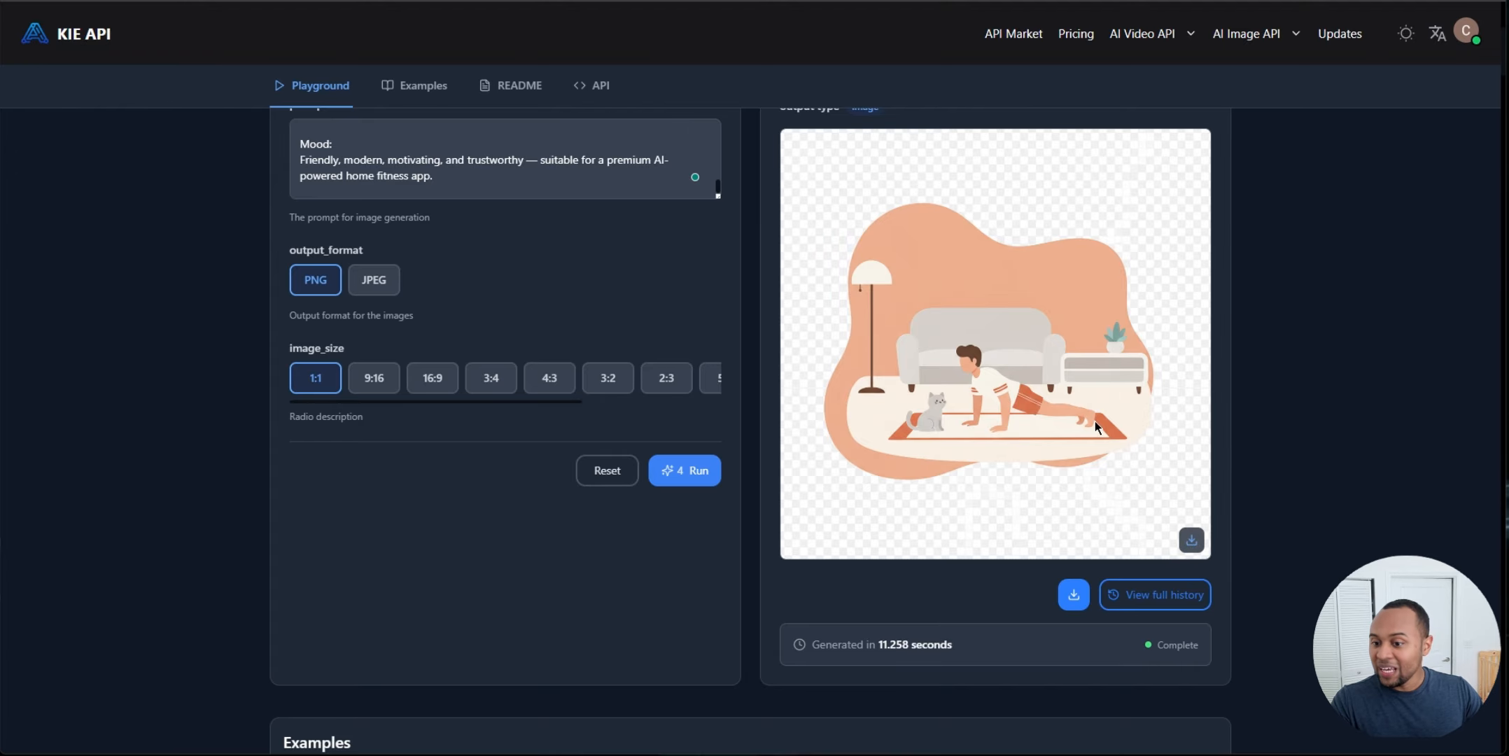
pyautogui.scroll(3, 1134, 420)
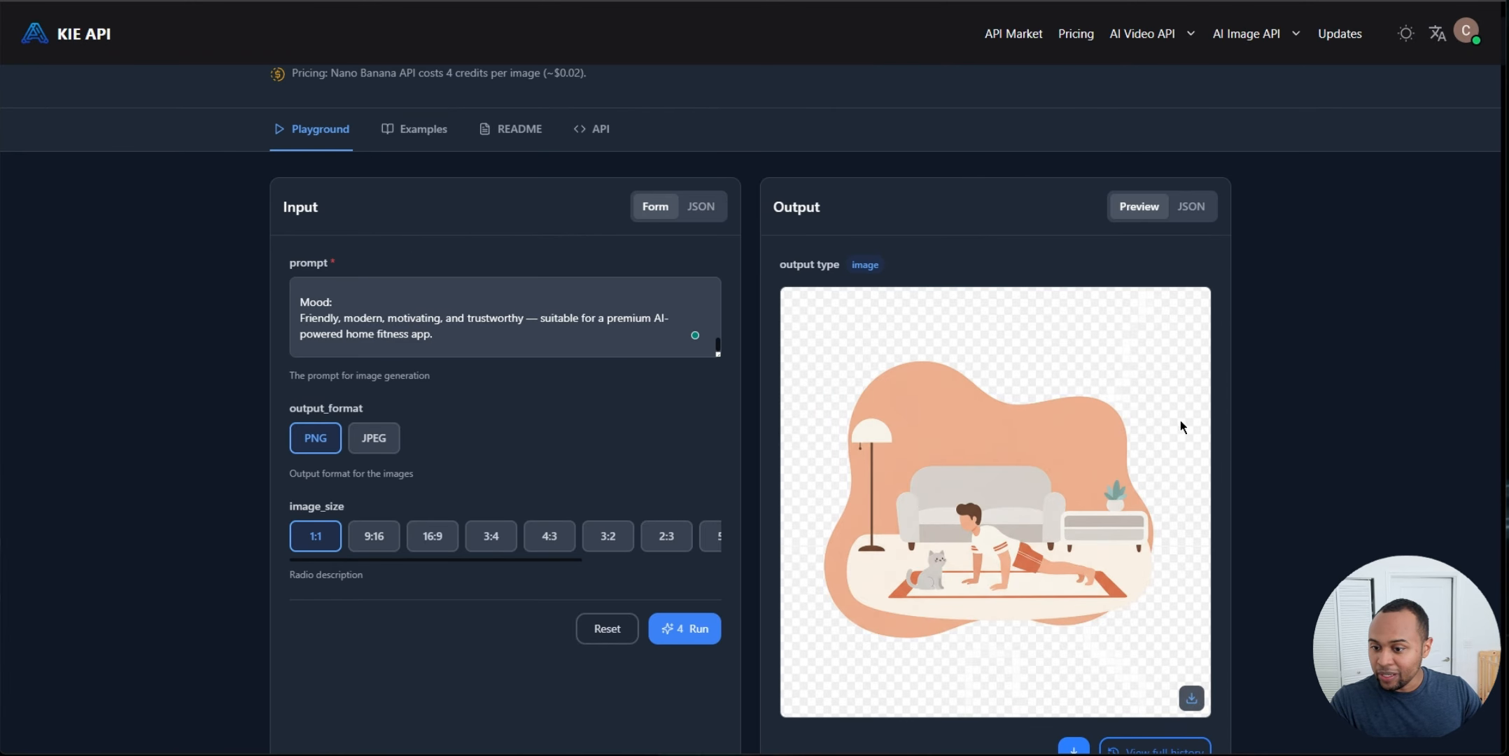
pyautogui.scroll(-3, 1290, 417)
pyautogui.scroll(1, 1295, 413)
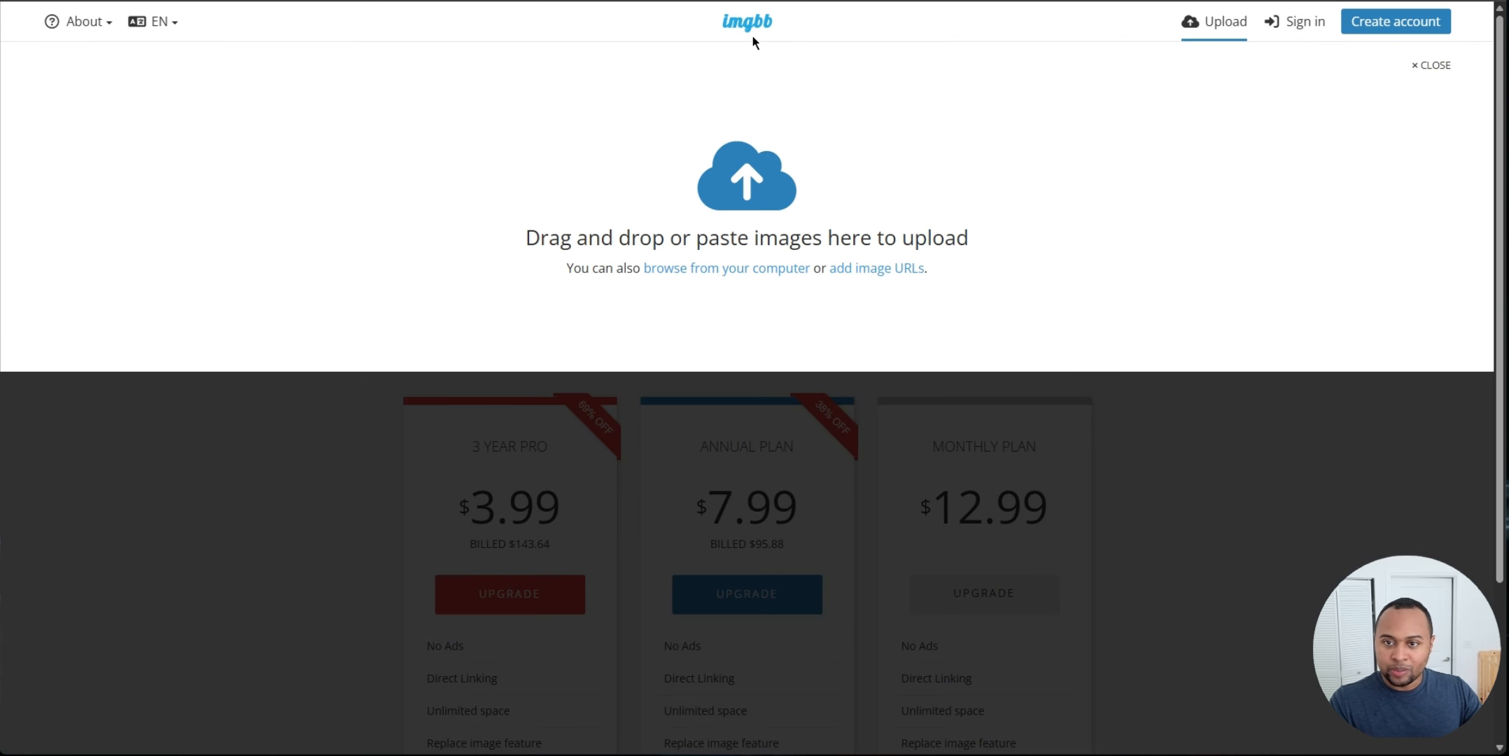
pyautogui.click(706, 205)
pyautogui.click(70, 117)
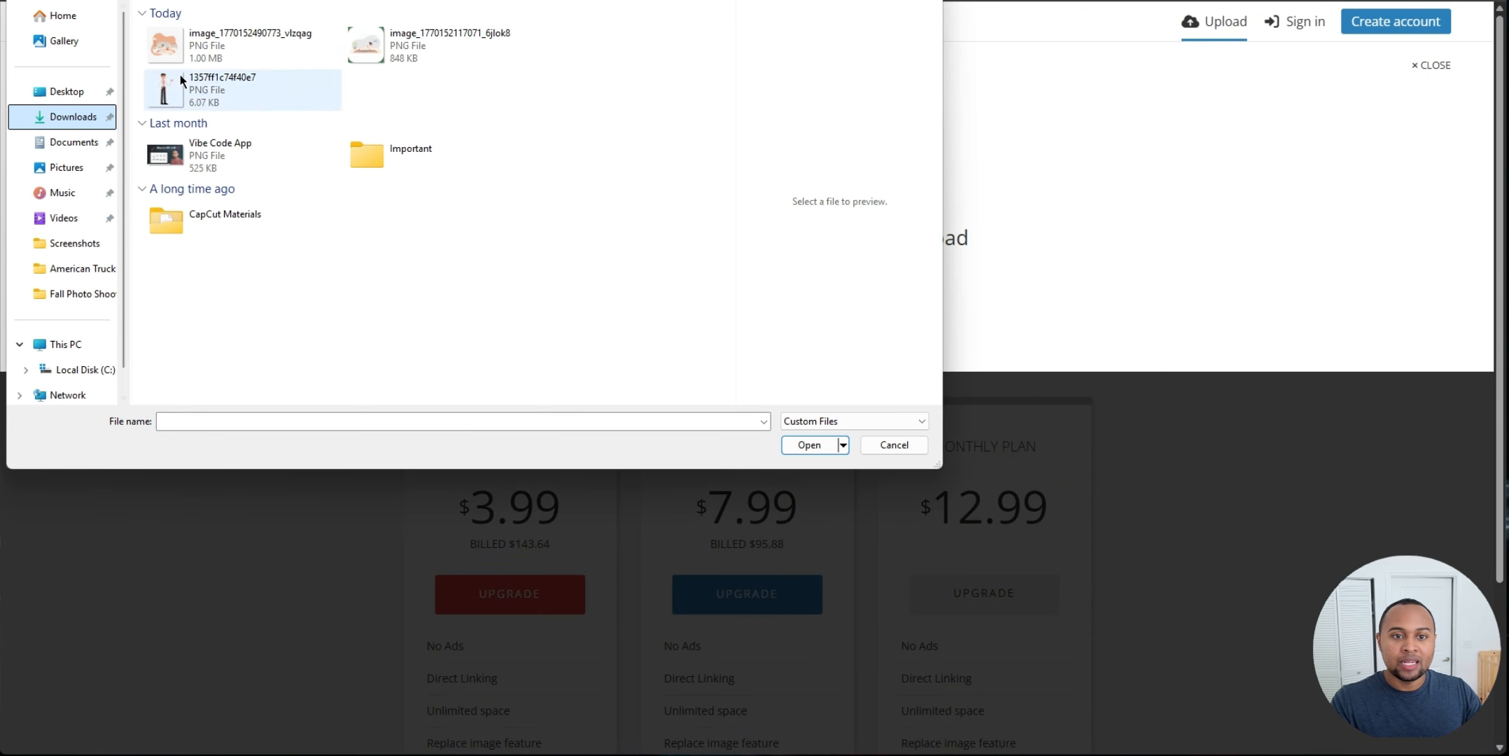
pyautogui.click(224, 55)
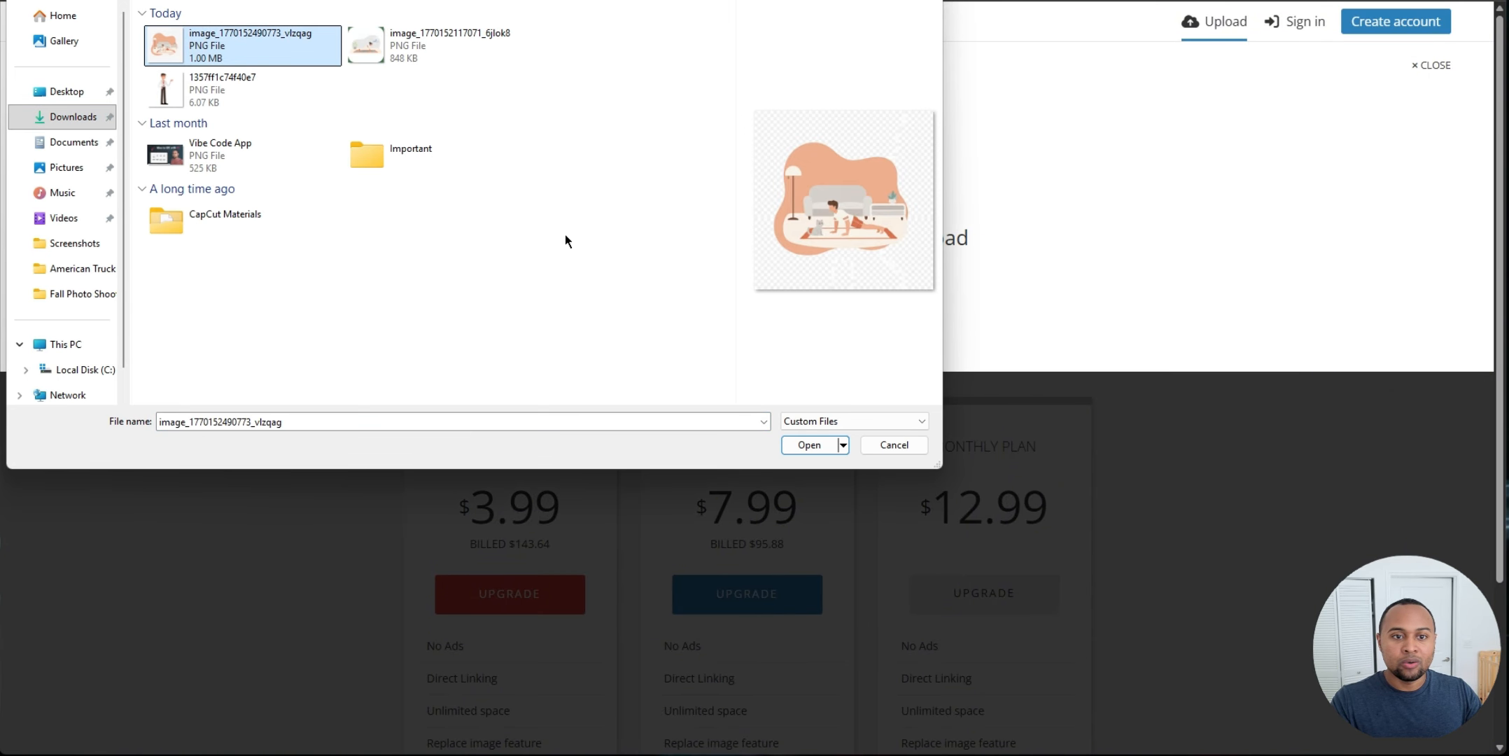
pyautogui.click(808, 445)
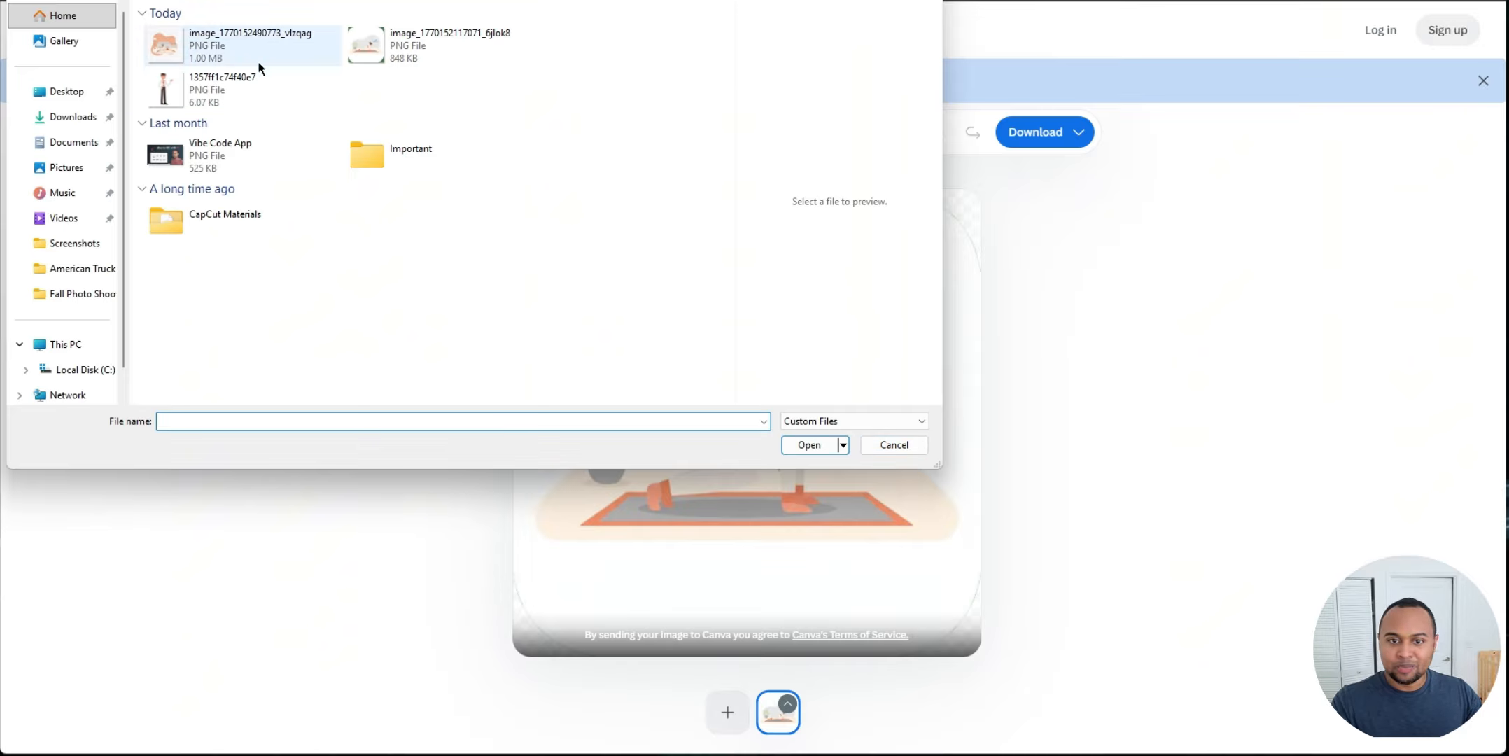
# Step: Upload the same push-up illustration to remove.bg to strip its background
pyautogui.click(241, 54)
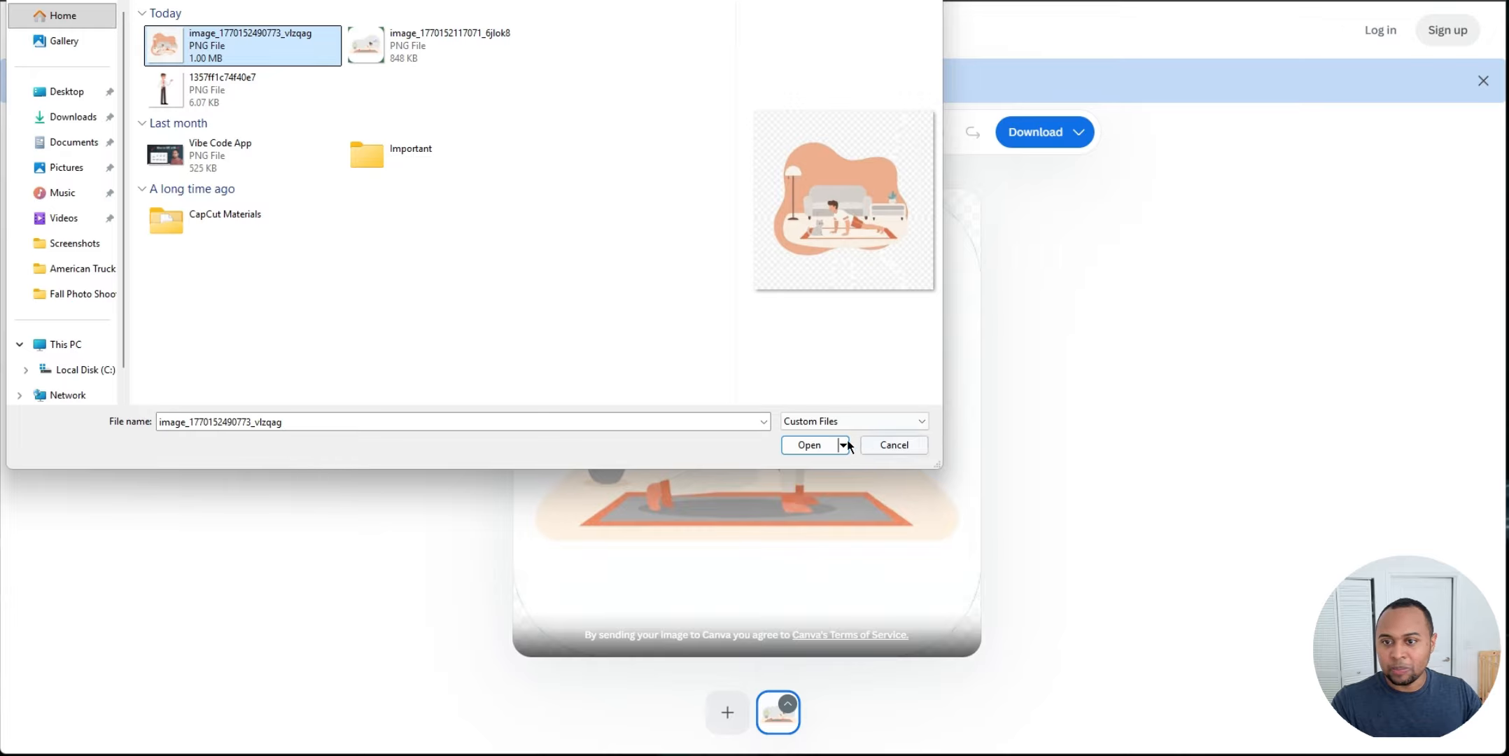
pyautogui.click(809, 444)
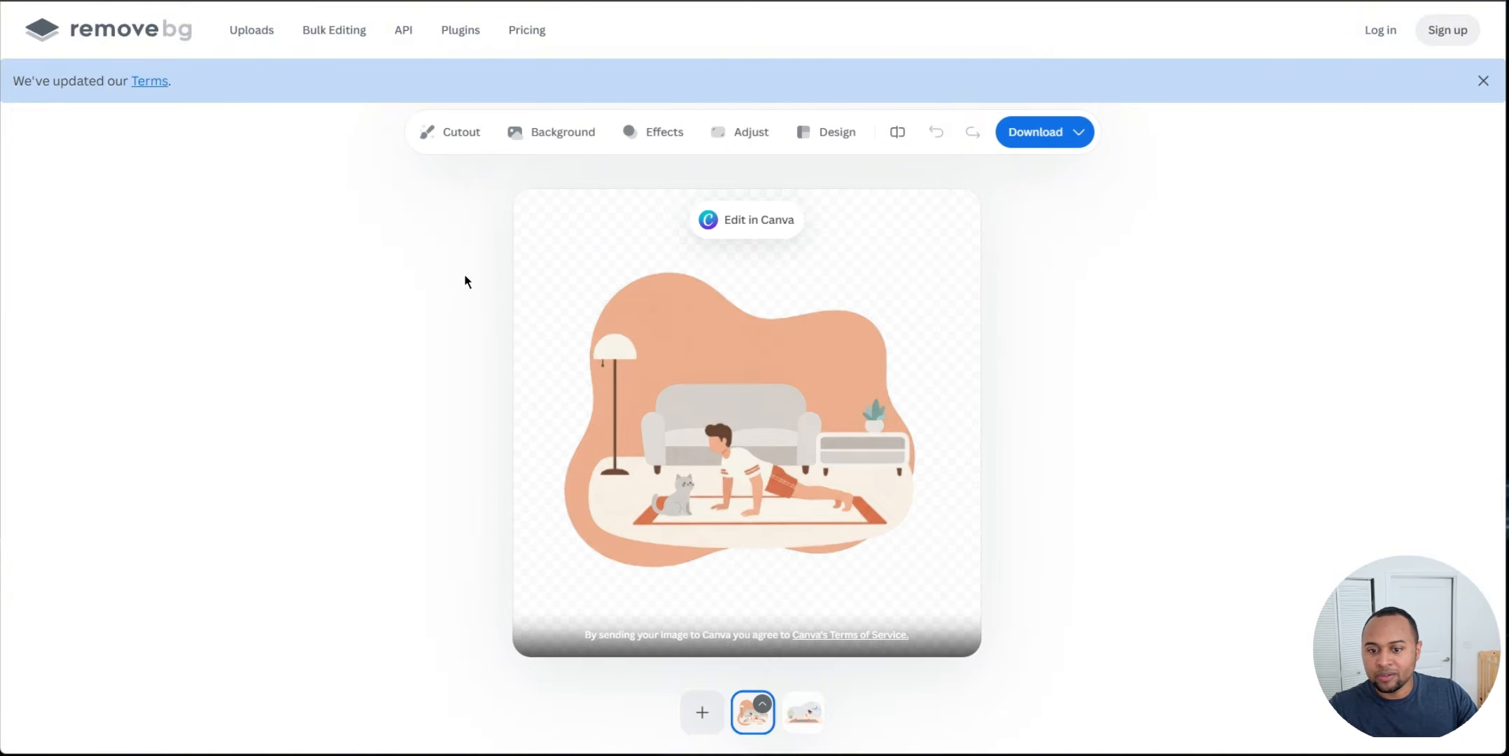
# Step: Download the free 500 × 500 preview of the background-removed illustration
pyautogui.click(1049, 132)
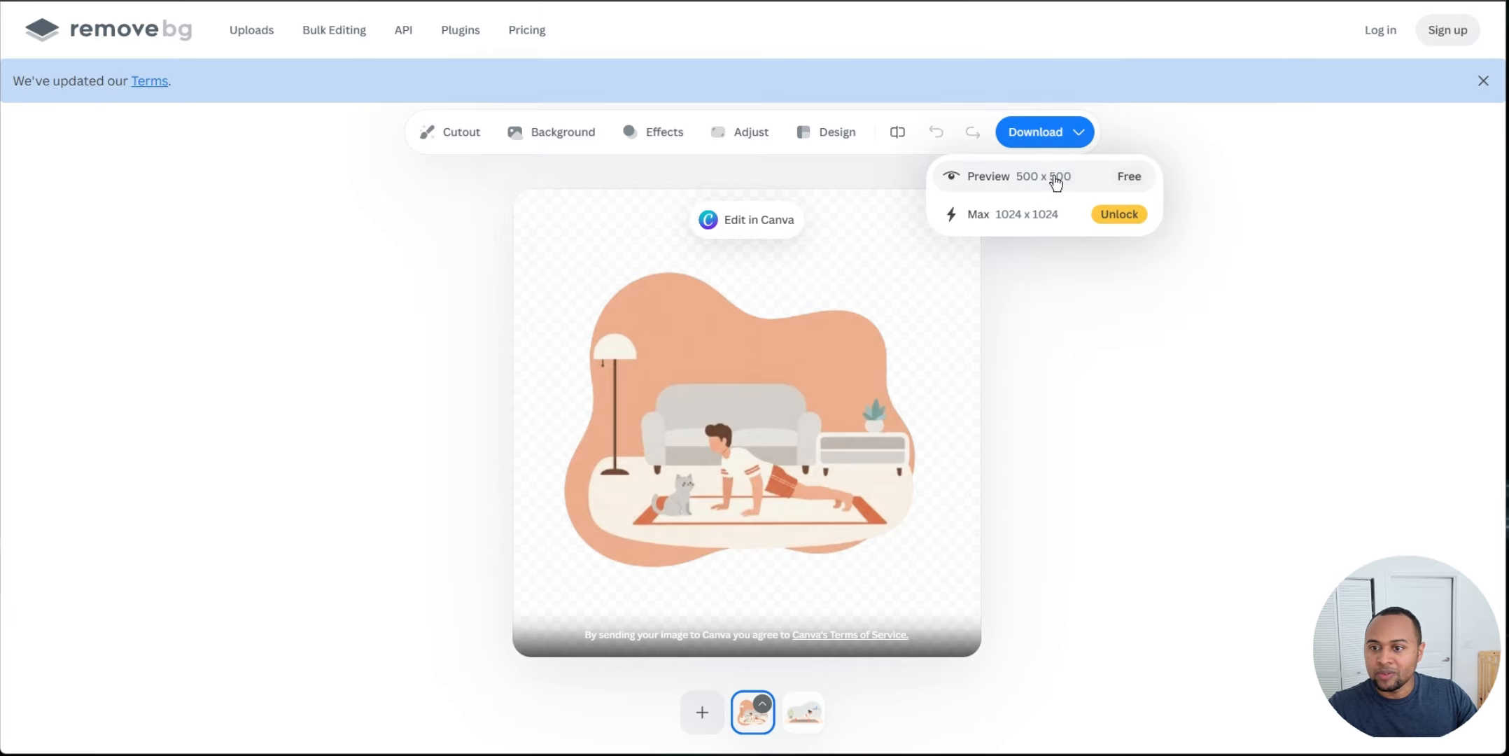
pyautogui.click(1051, 183)
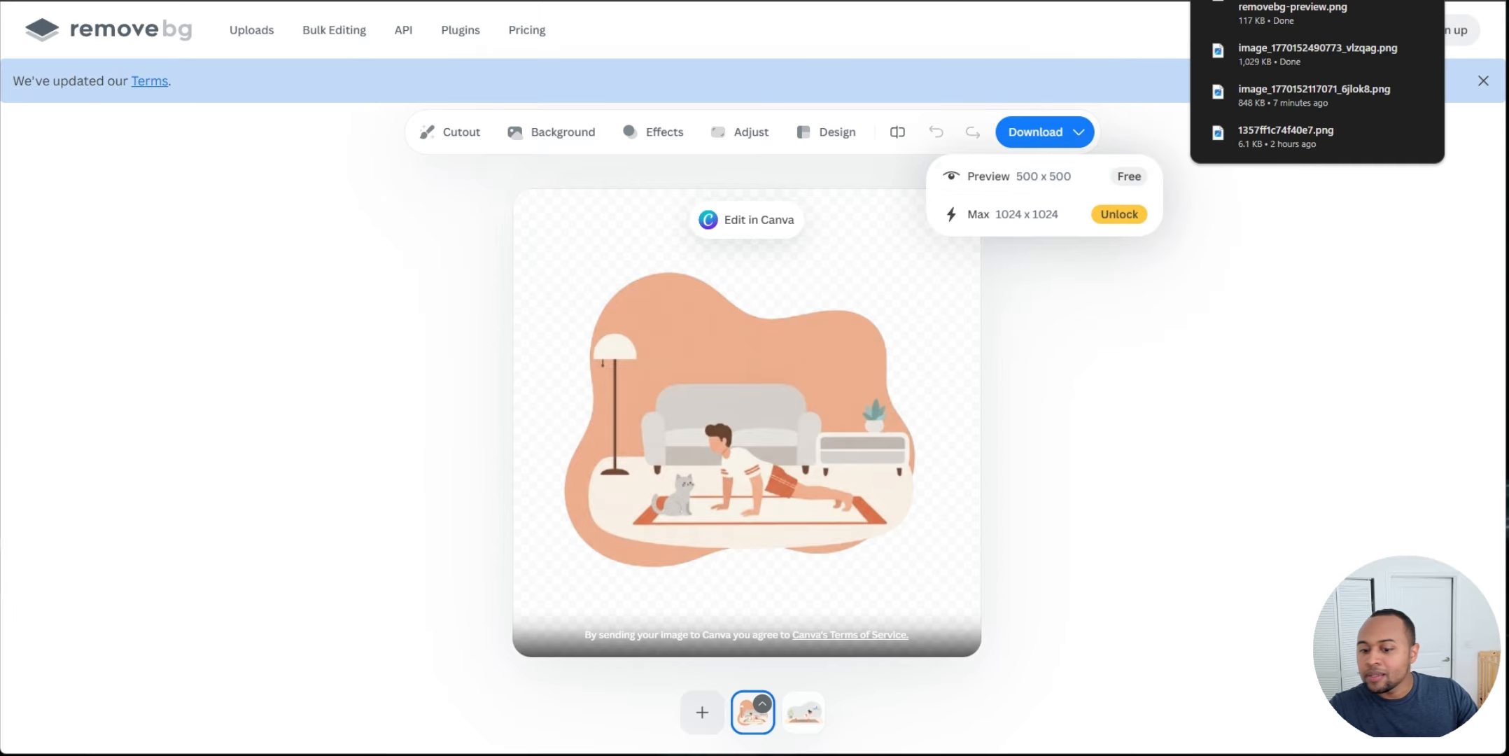
# Step: On imgbb, remove the queued original and queue the removebg-preview version of the illustration instead
pyautogui.click(750, 538)
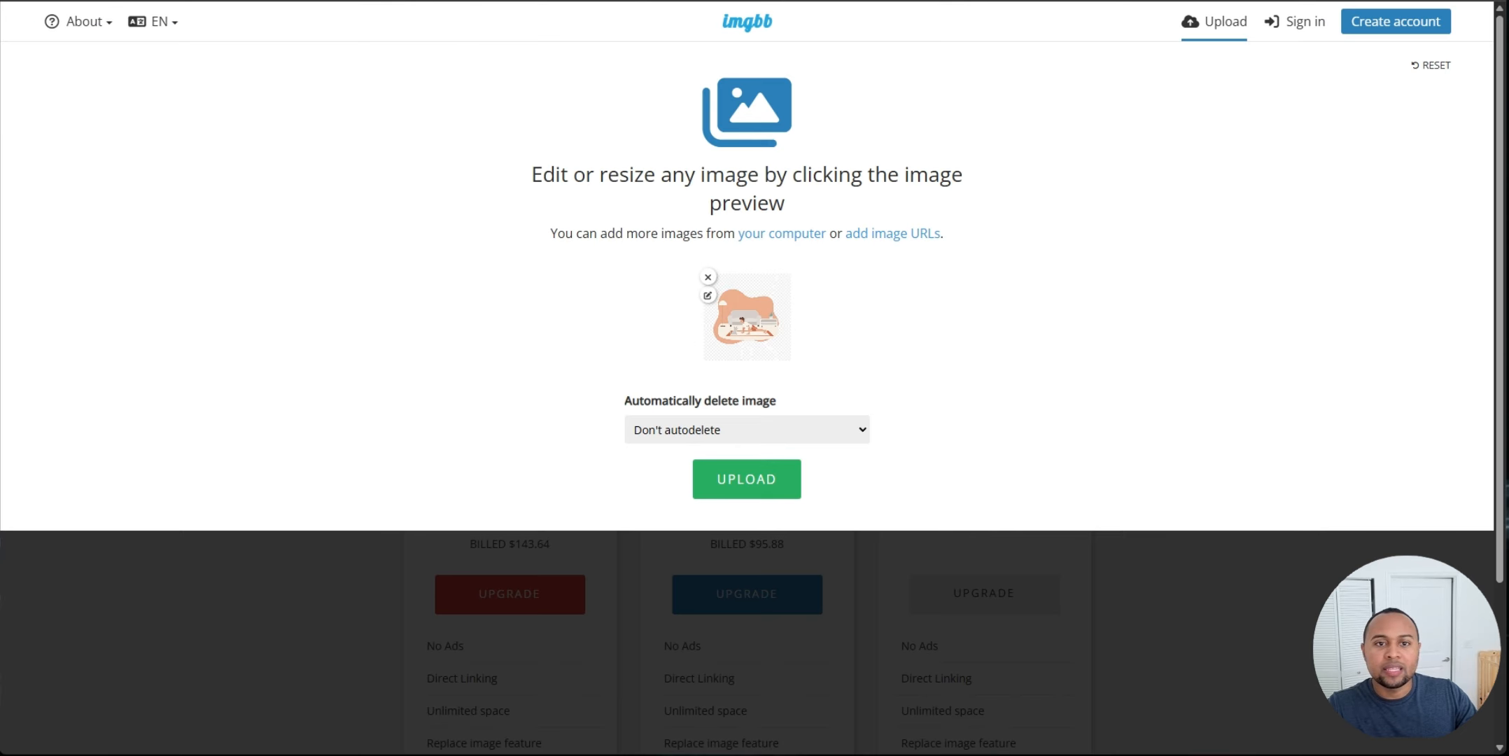
pyautogui.doubleClick(708, 277)
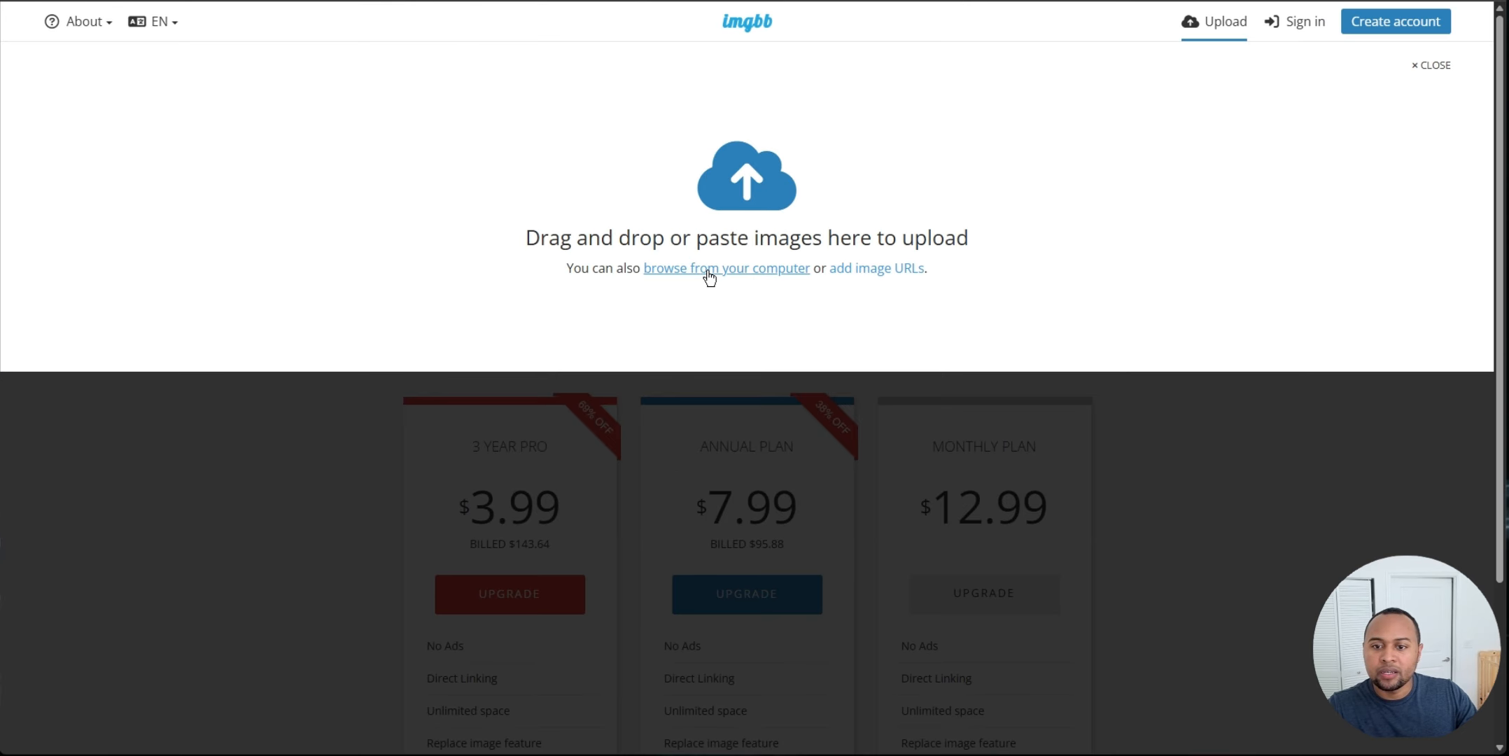
pyautogui.click(708, 278)
pyautogui.click(204, 53)
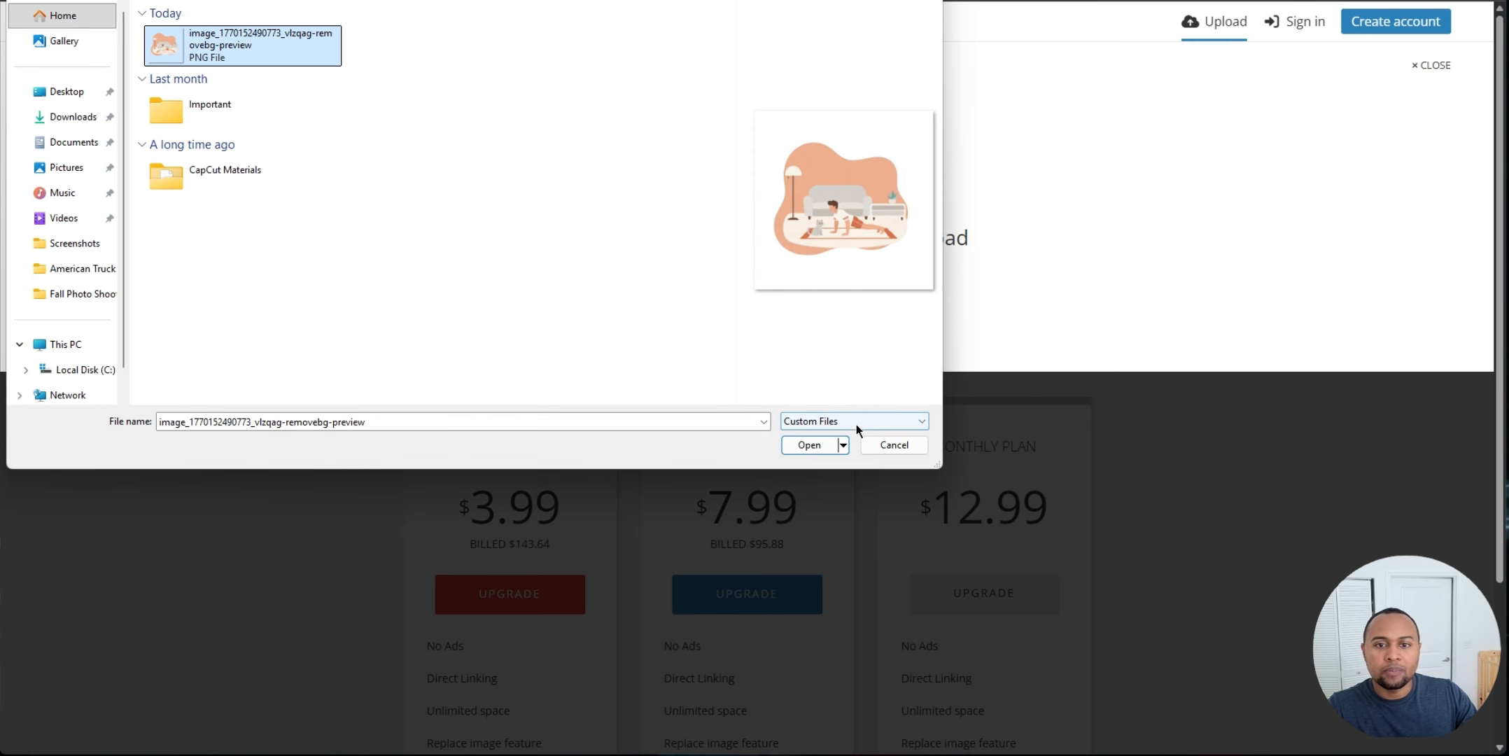
pyautogui.click(804, 451)
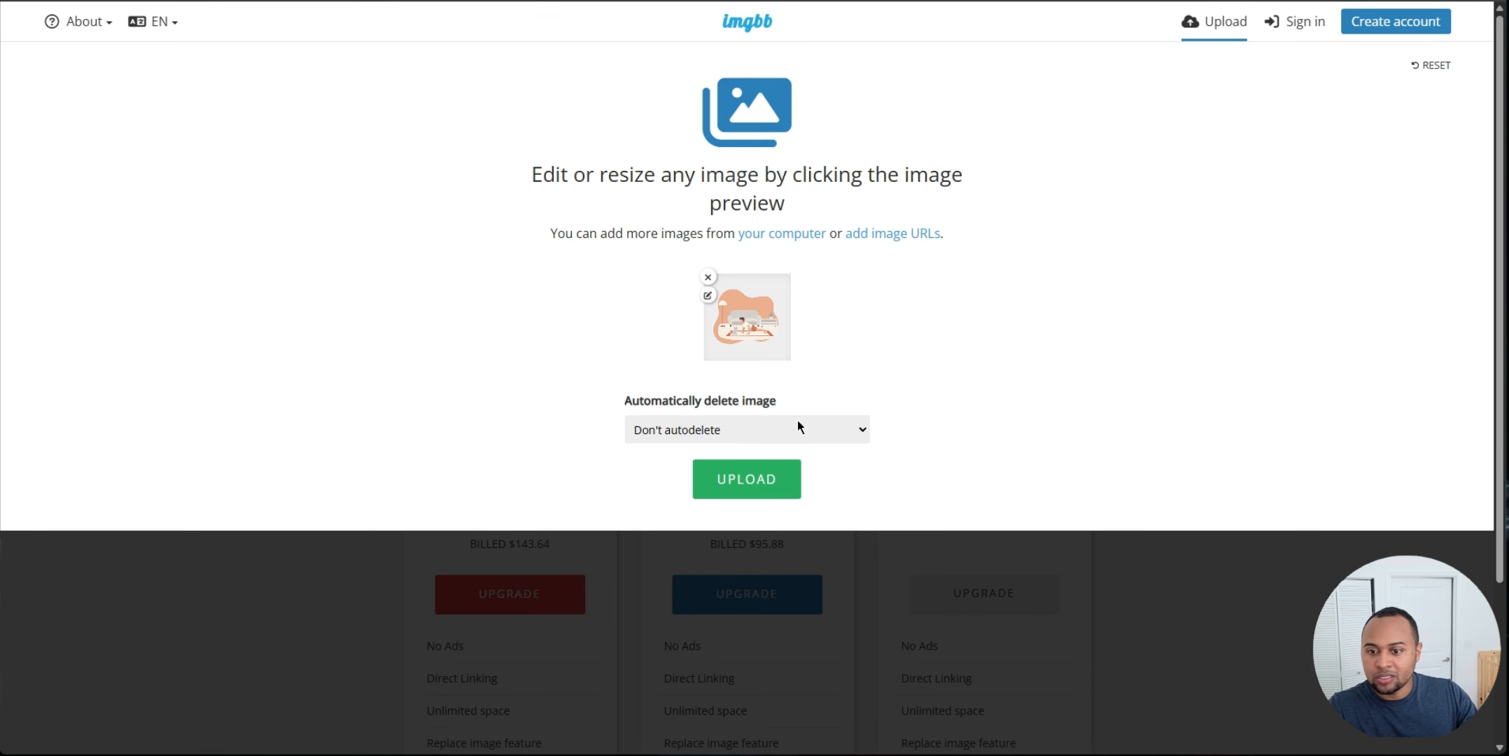
# Step: Upload the image to imgbb and copy its HTML full linked embed code
pyautogui.click(765, 479)
pyautogui.click(570, 416)
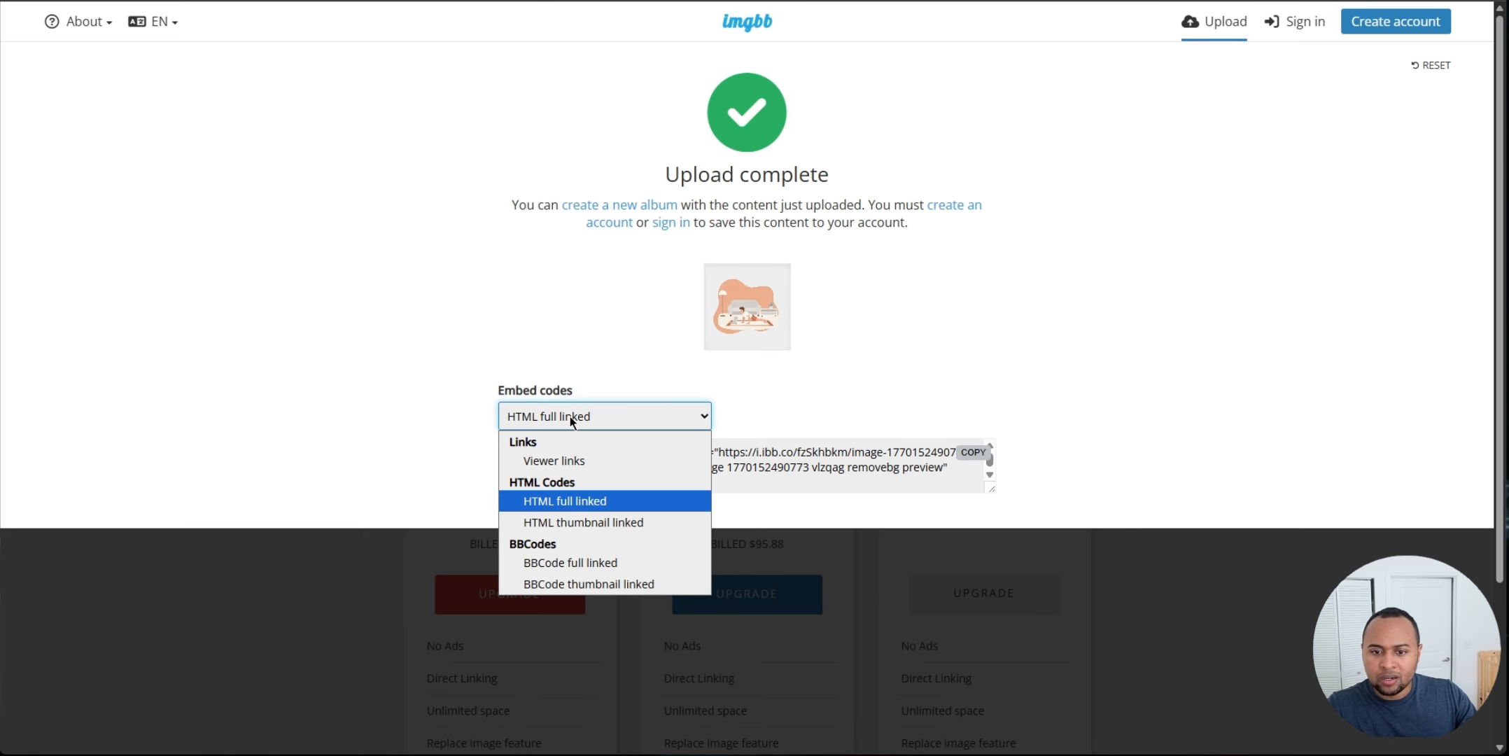
pyautogui.click(626, 500)
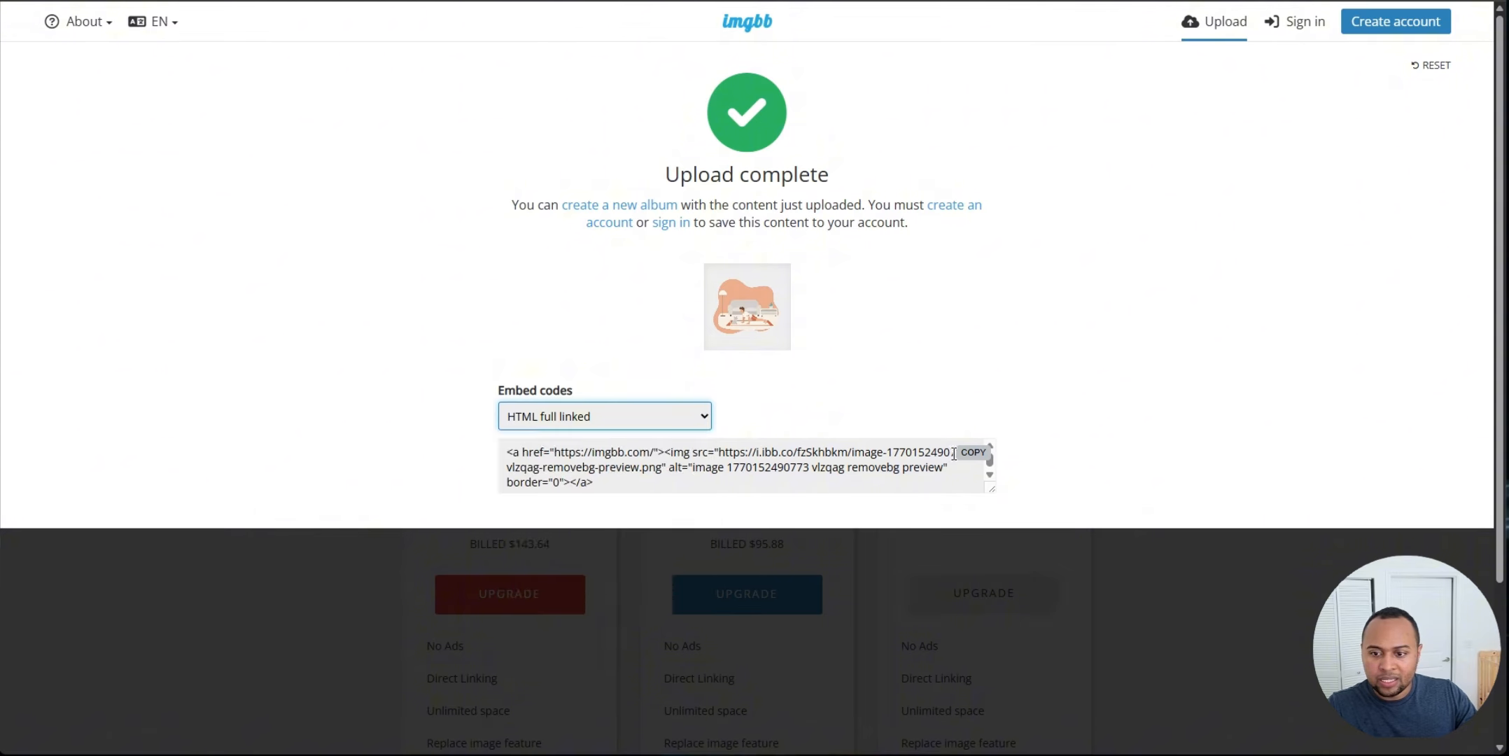
pyautogui.click(974, 455)
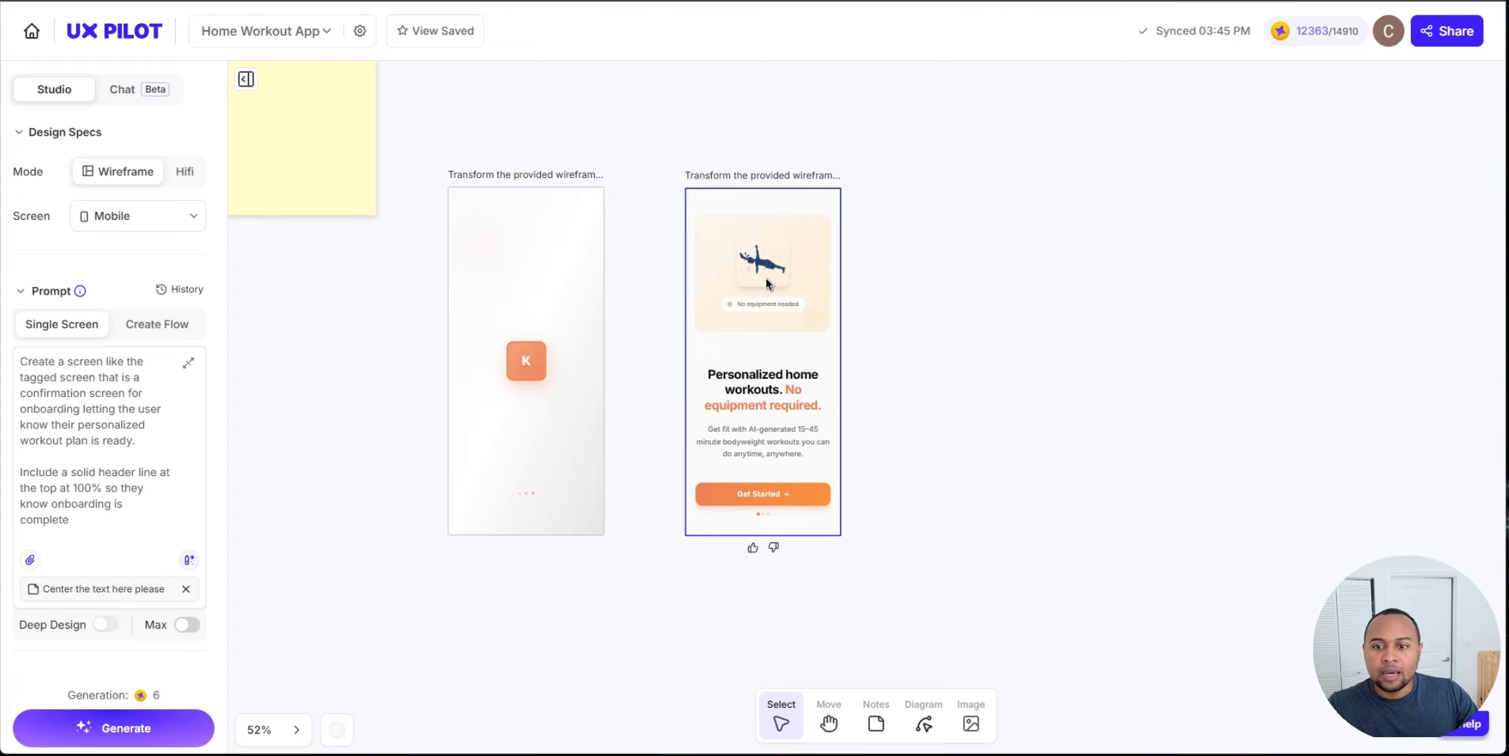
# Step: Section-edit the screen's top illustration area with the pasted prompt to use this image URL for the background, and generate
pyautogui.click(765, 278)
pyautogui.click(618, 154)
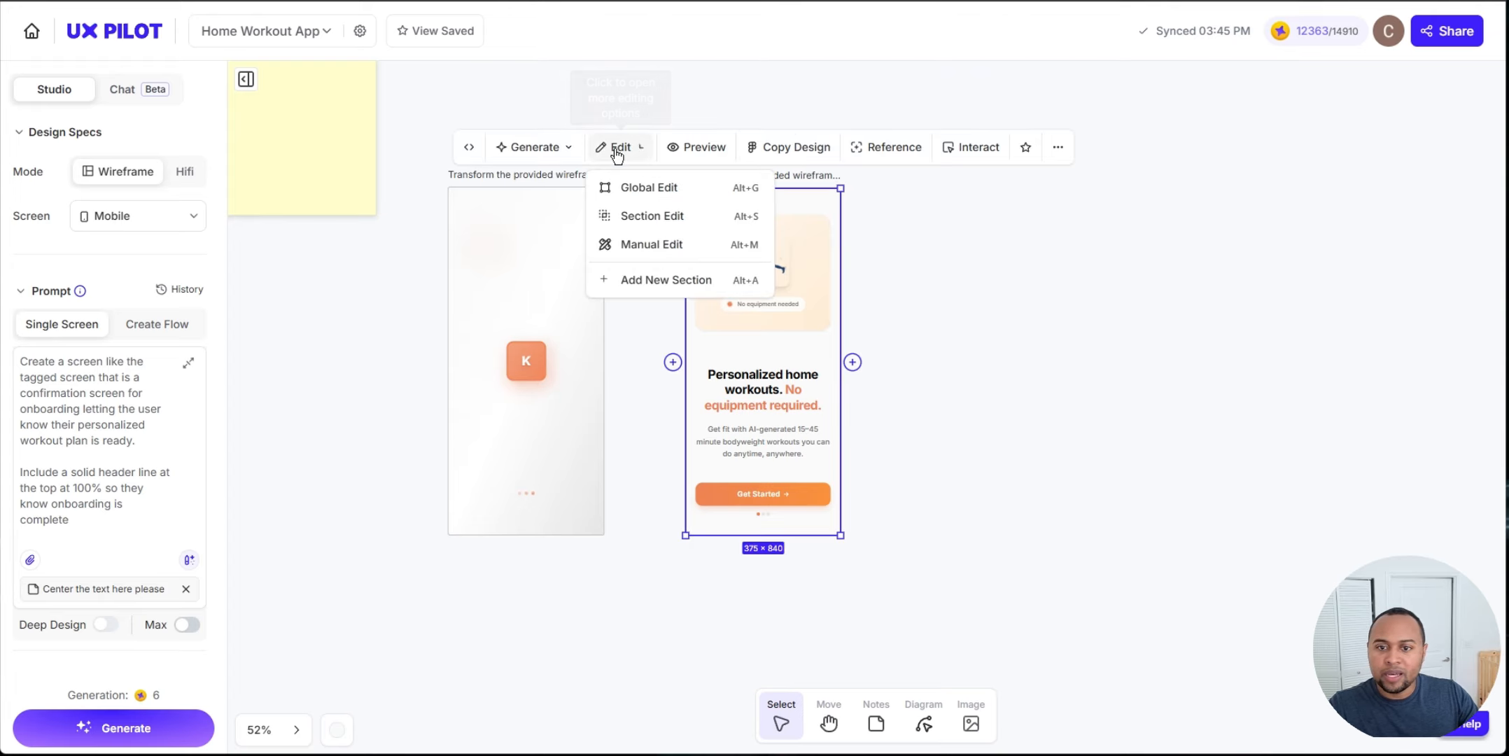
pyautogui.click(639, 216)
pyautogui.click(806, 252)
pyautogui.click(1375, 249)
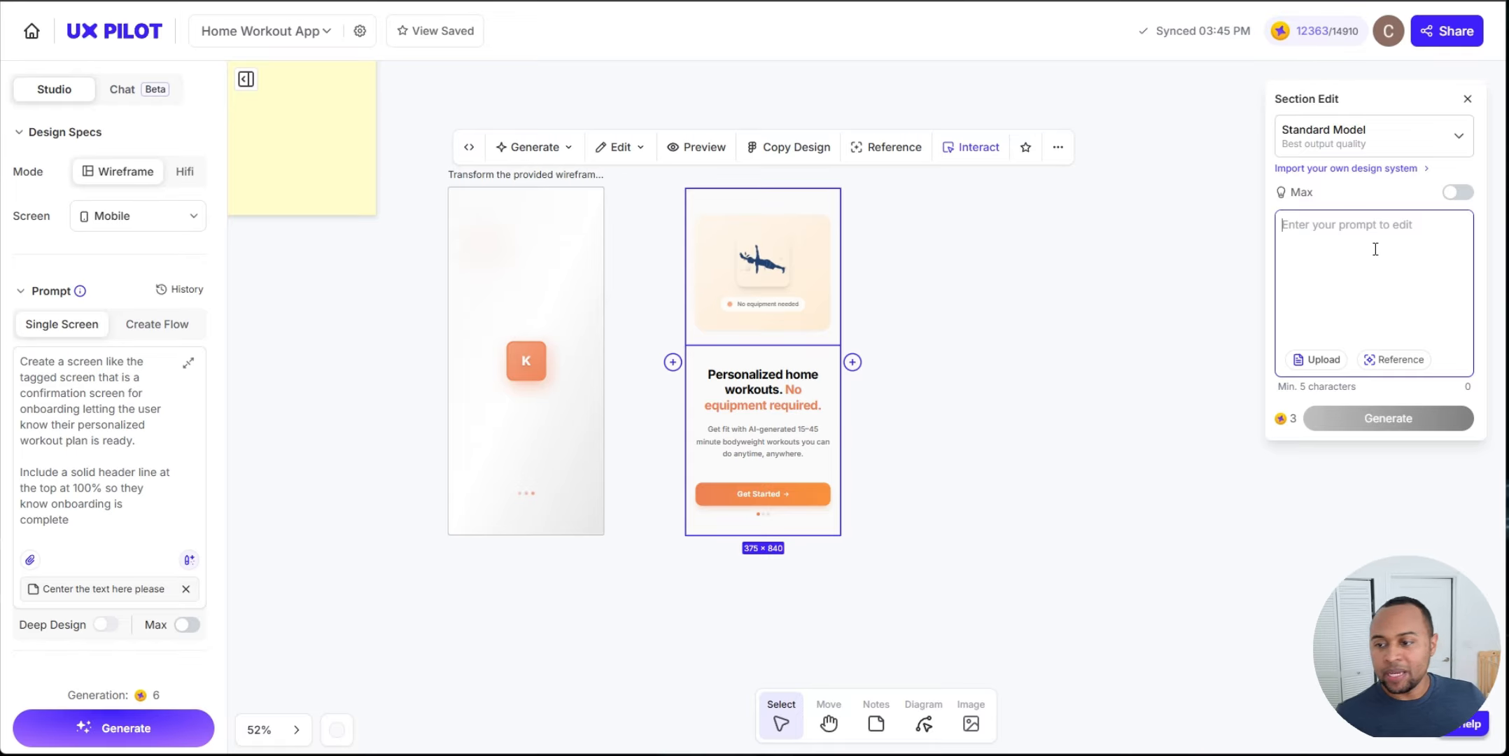
pyautogui.hotkey('ctrl', 'v')
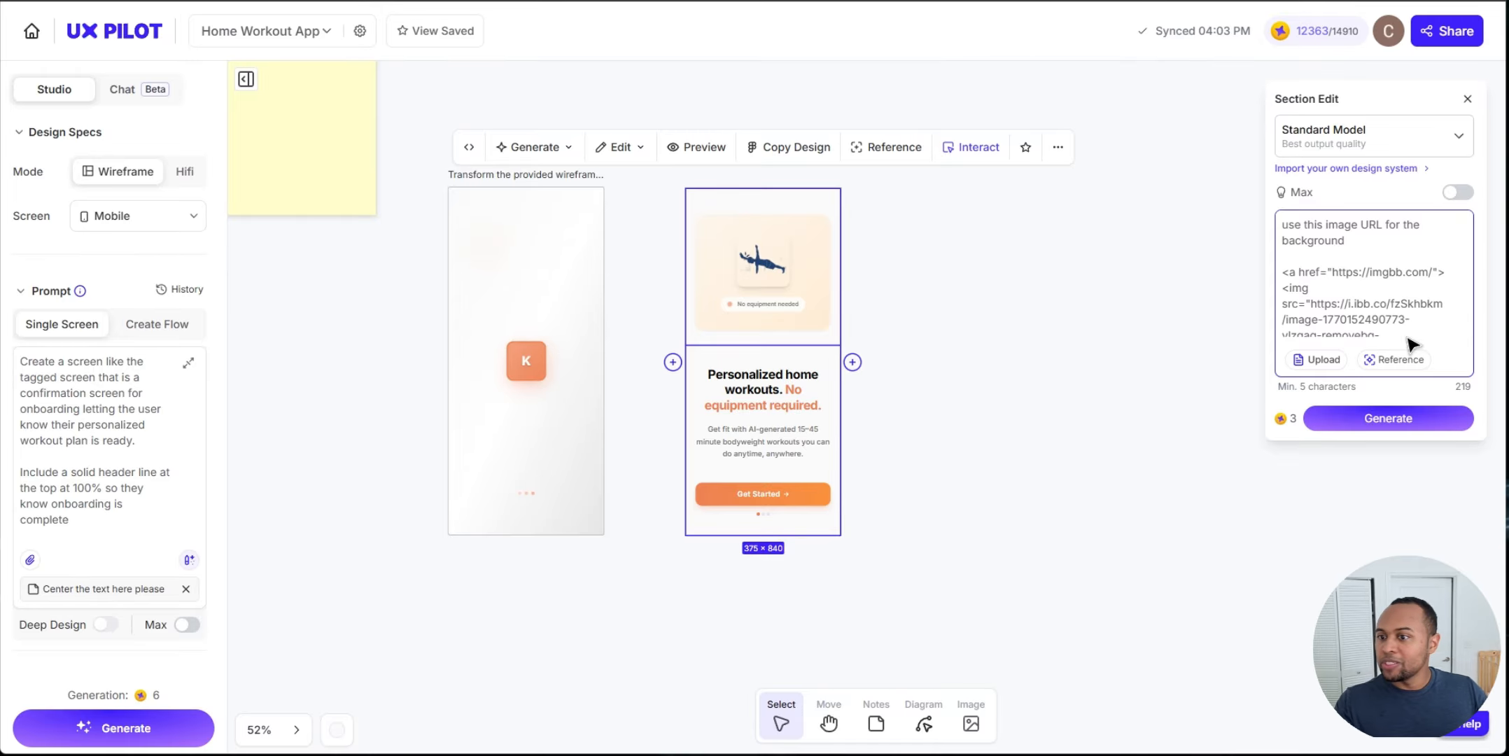
pyautogui.scroll(-2, 1411, 341)
pyautogui.click(1389, 424)
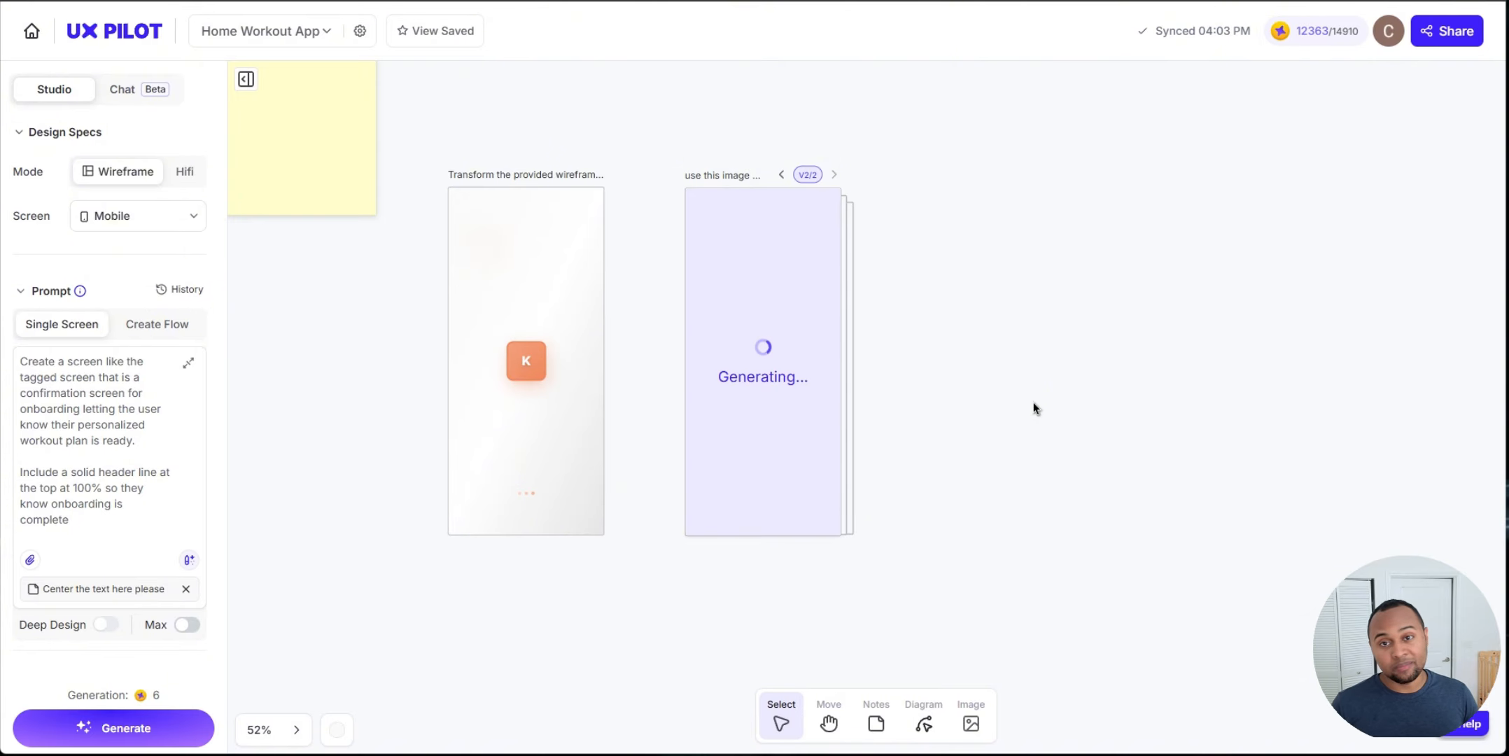
# Step: Review the regenerated onboarding screen and its source code for the embedded image
pyautogui.scroll(5, 775, 293)
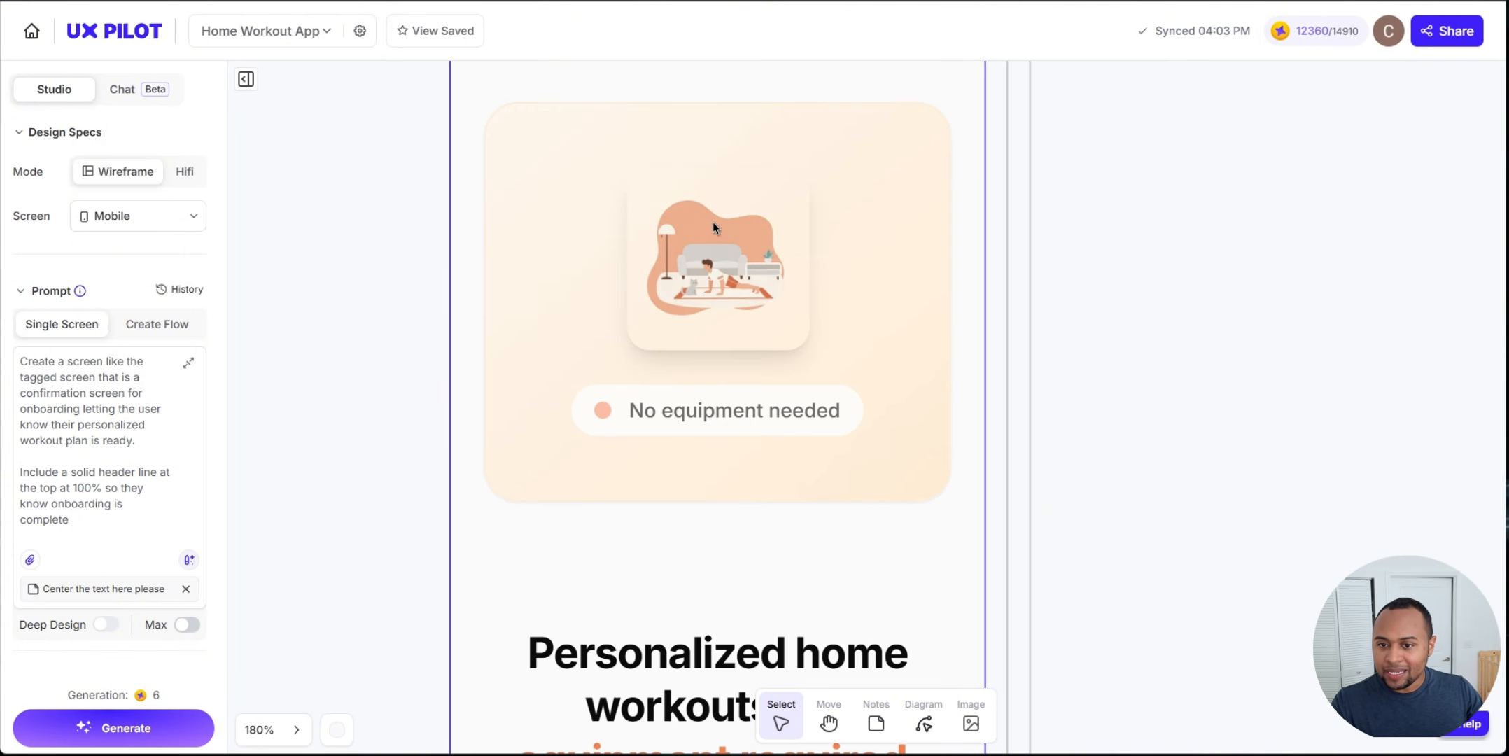
pyautogui.scroll(-5, 712, 222)
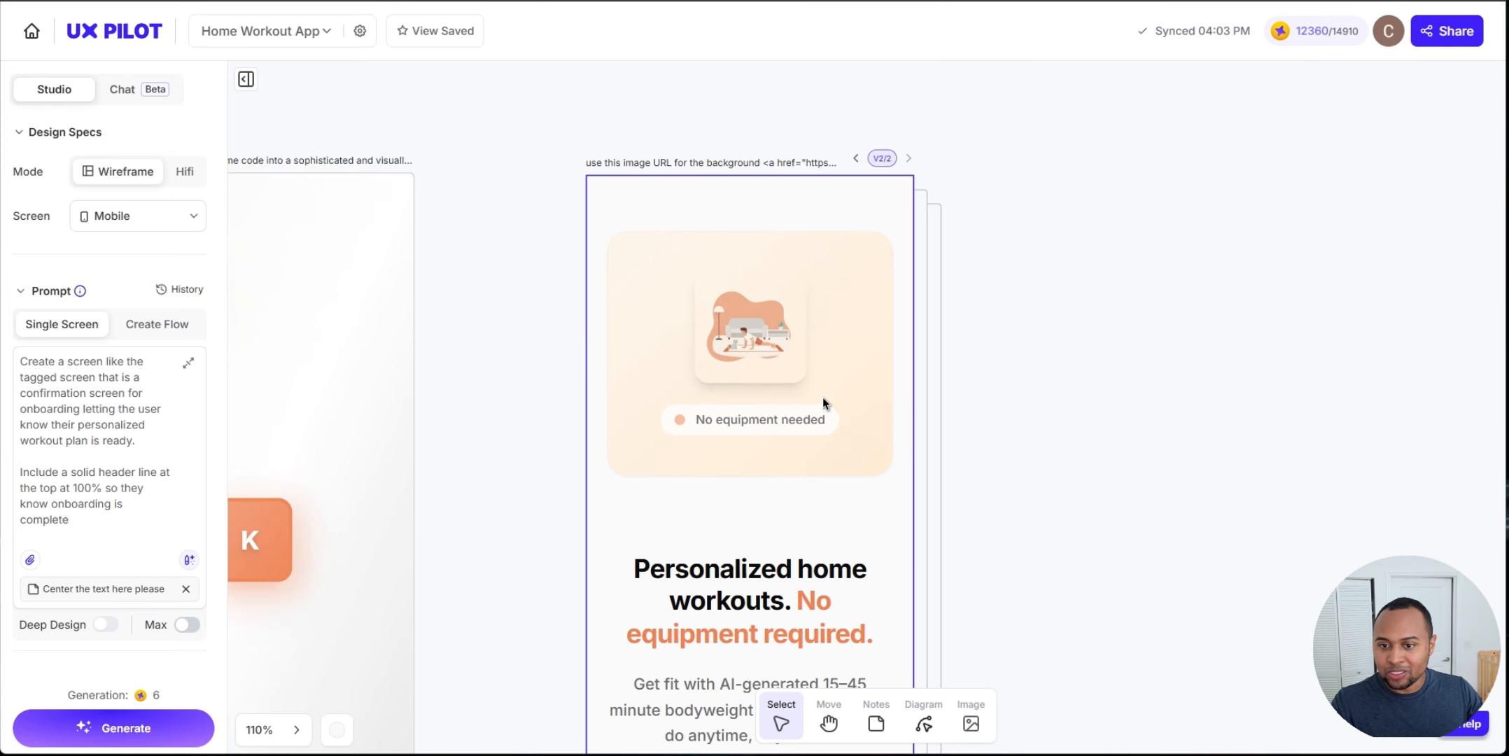
pyautogui.click(823, 402)
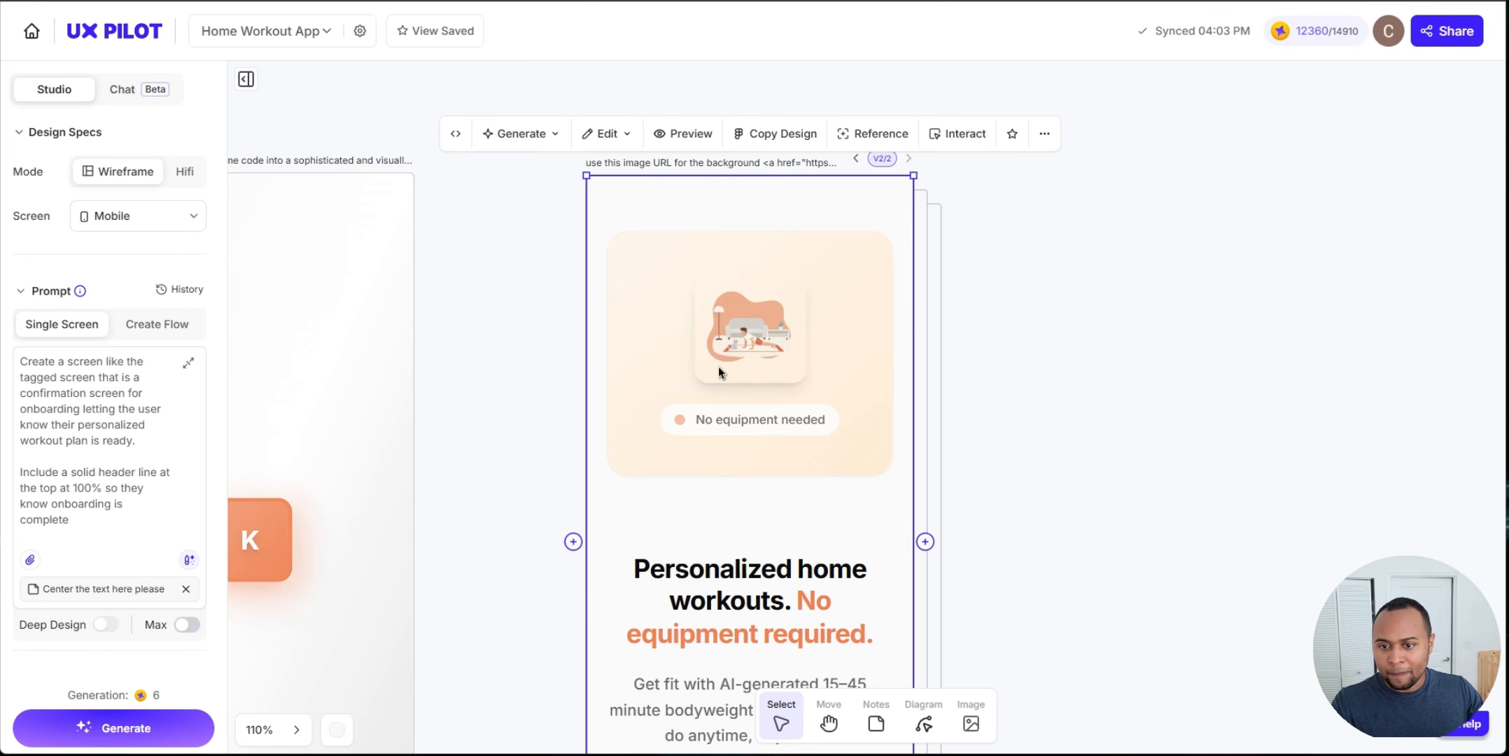
pyautogui.click(455, 133)
pyautogui.scroll(-2, 1368, 397)
pyautogui.scroll(3, 1126, 386)
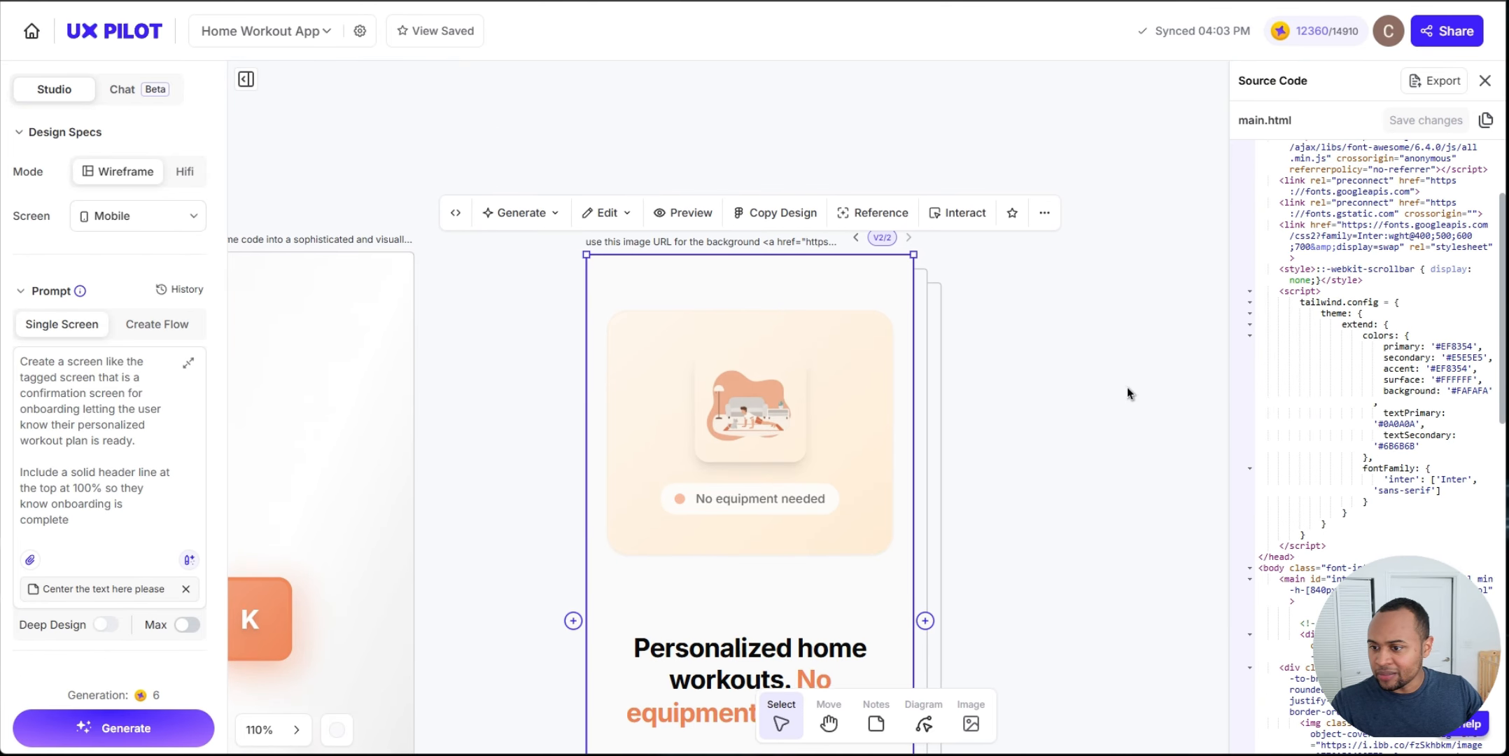
pyautogui.scroll(-3, 1157, 363)
pyautogui.click(1156, 363)
pyautogui.click(1484, 83)
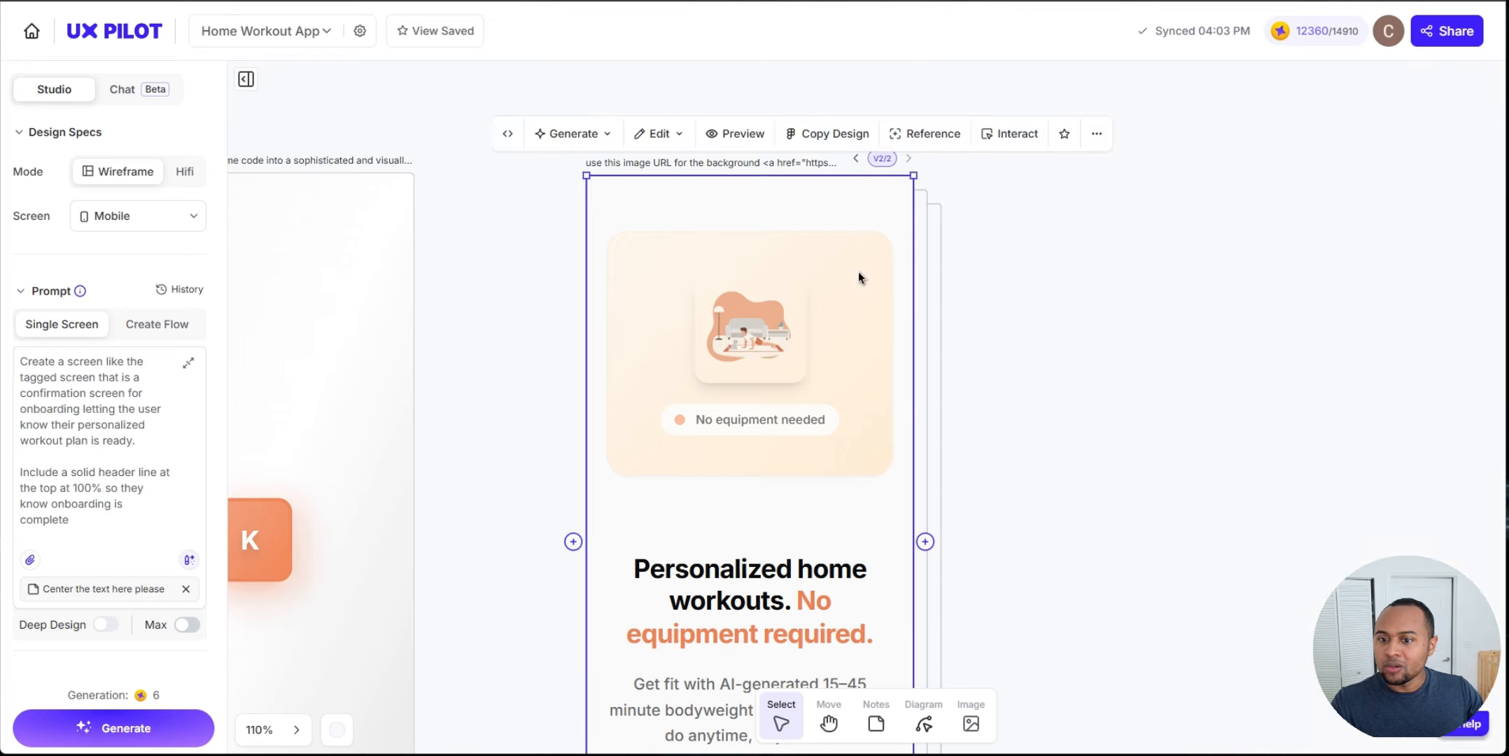
# Step: Run a section edit on the top section to remove the coded header design and keep only the image
pyautogui.click(606, 133)
pyautogui.click(661, 210)
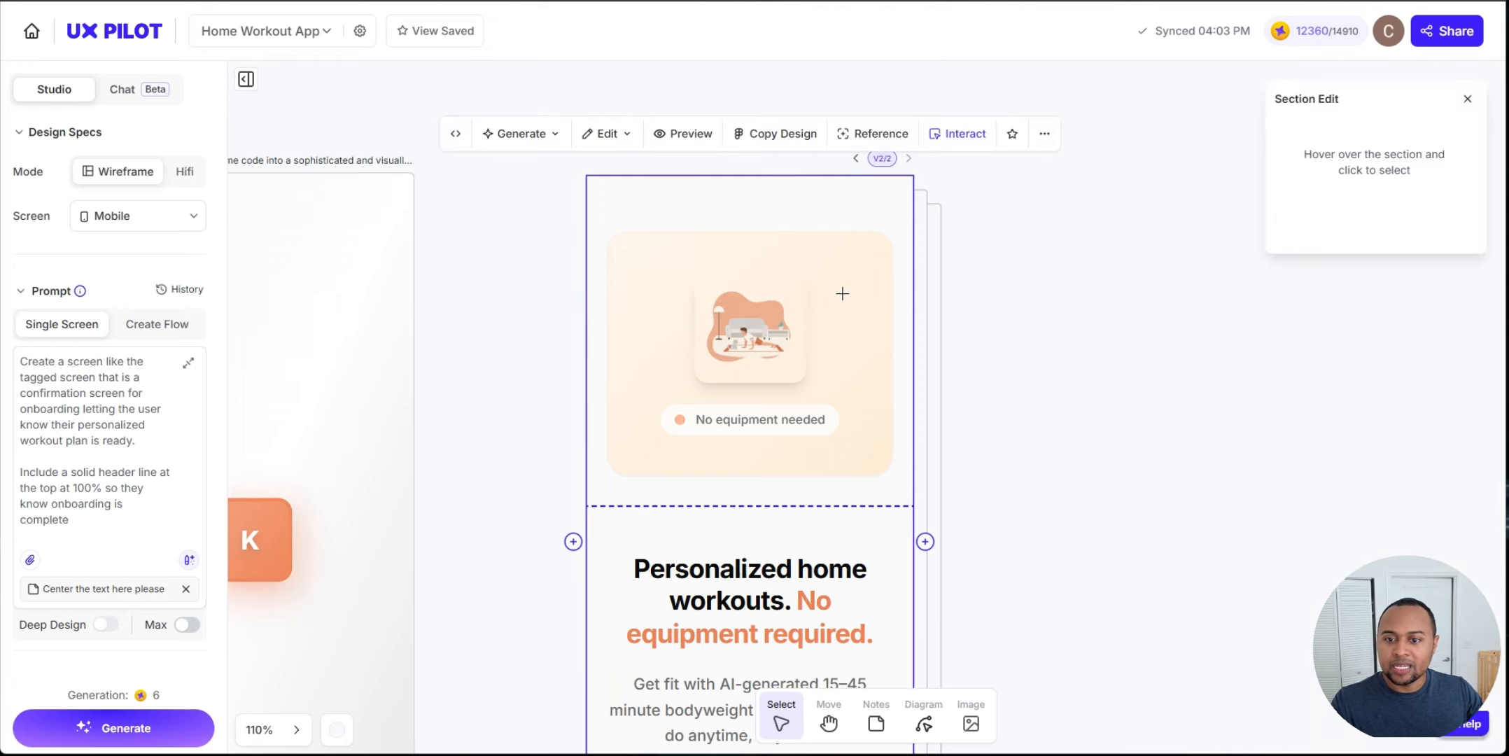
pyautogui.click(661, 224)
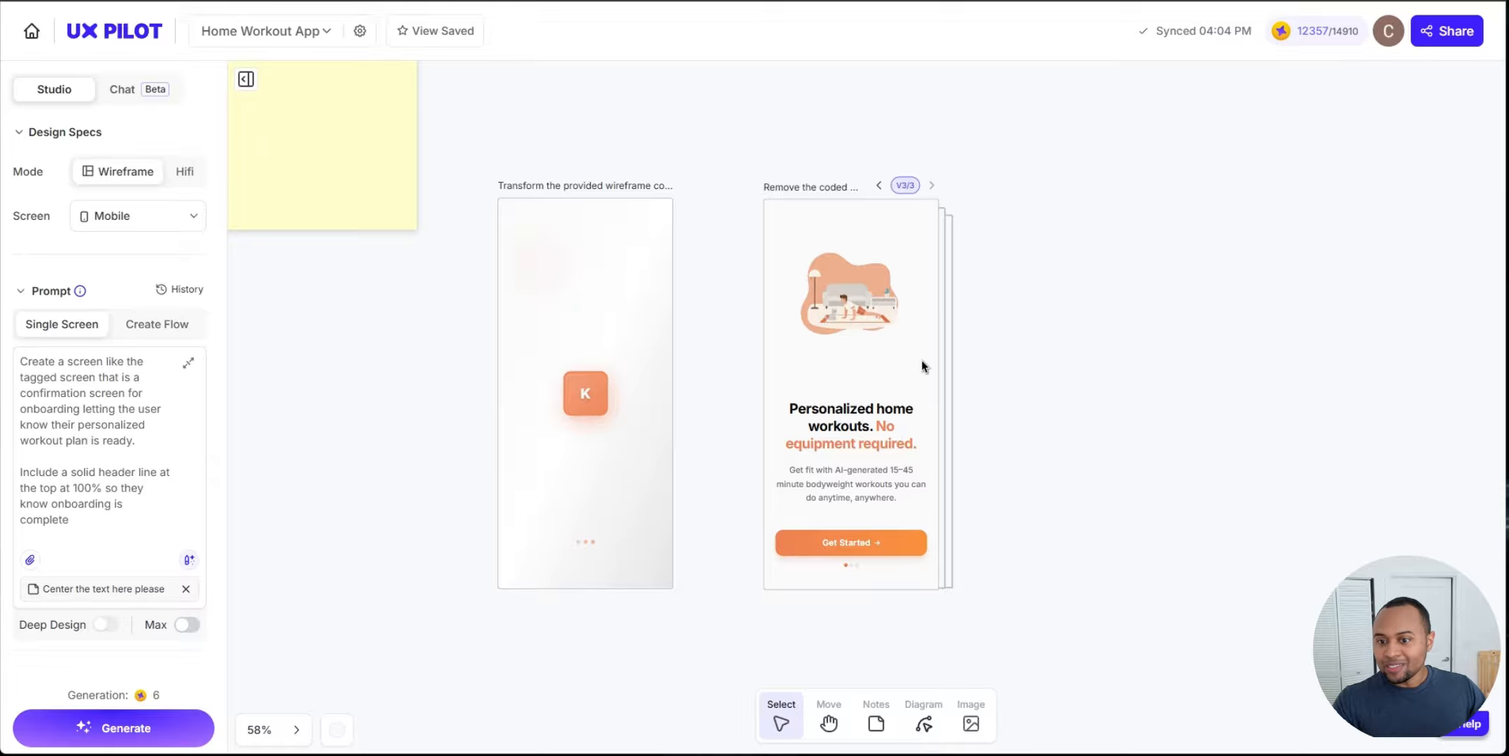
pyautogui.scroll(3, 920, 360)
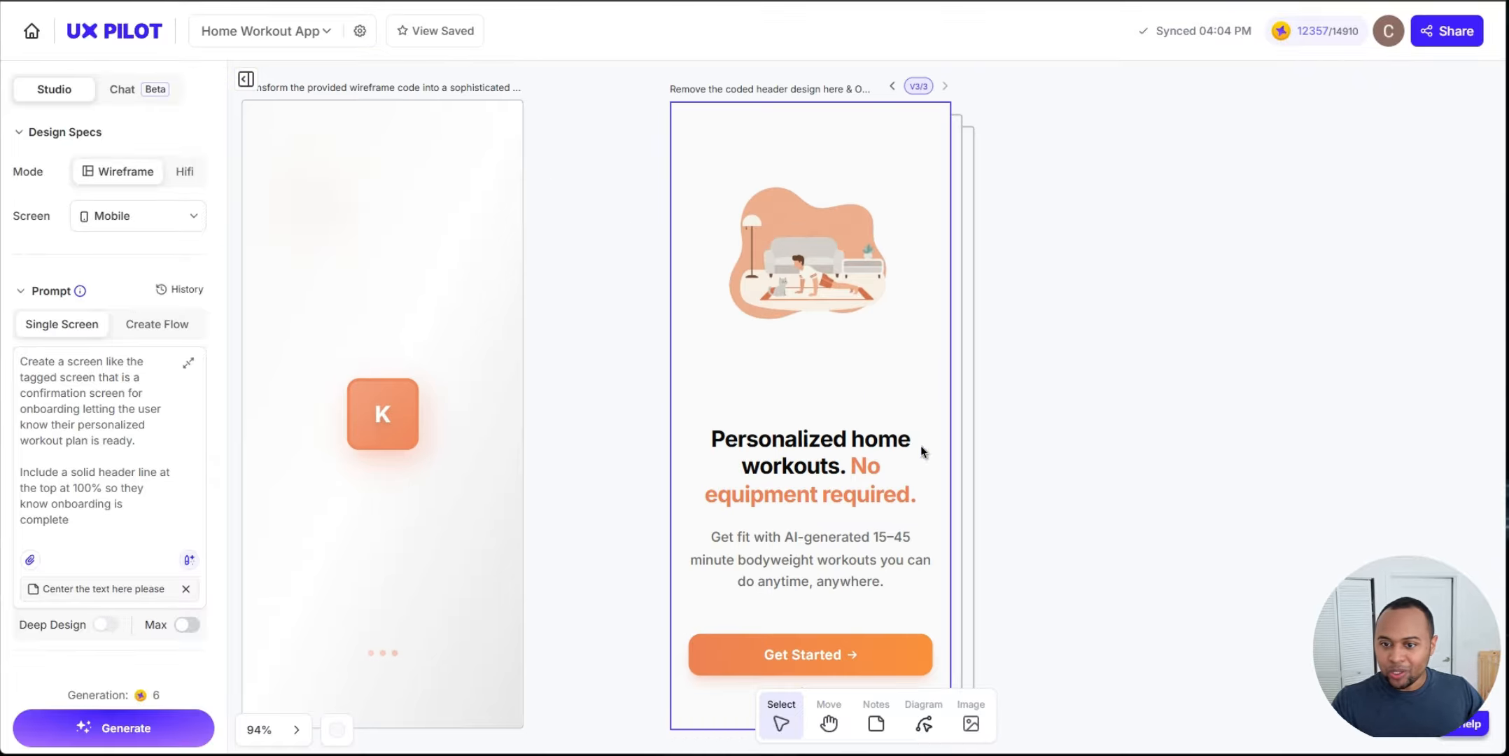
pyautogui.scroll(2, 842, 362)
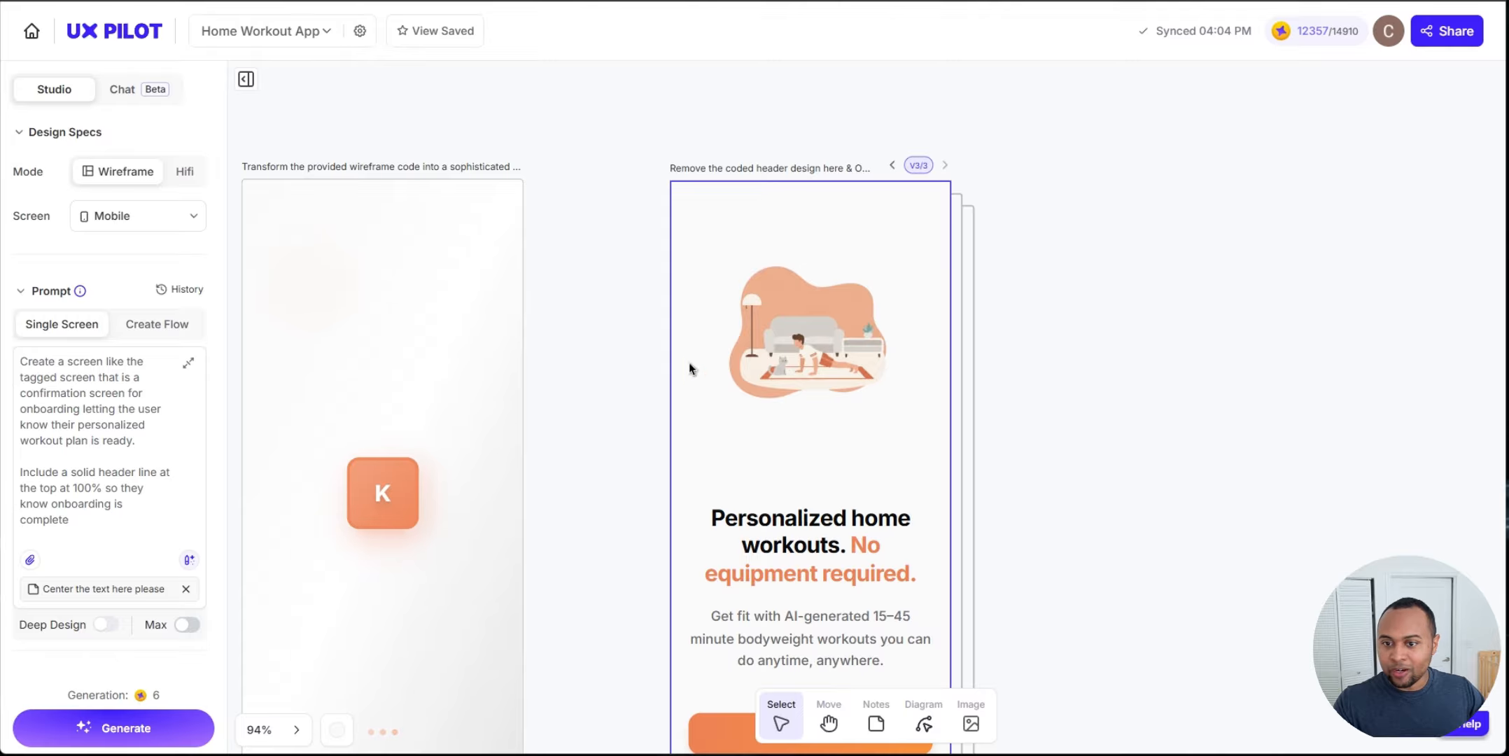
# Step: Inspect the new version's source code around the illustration image tag
pyautogui.click(833, 357)
pyautogui.click(515, 139)
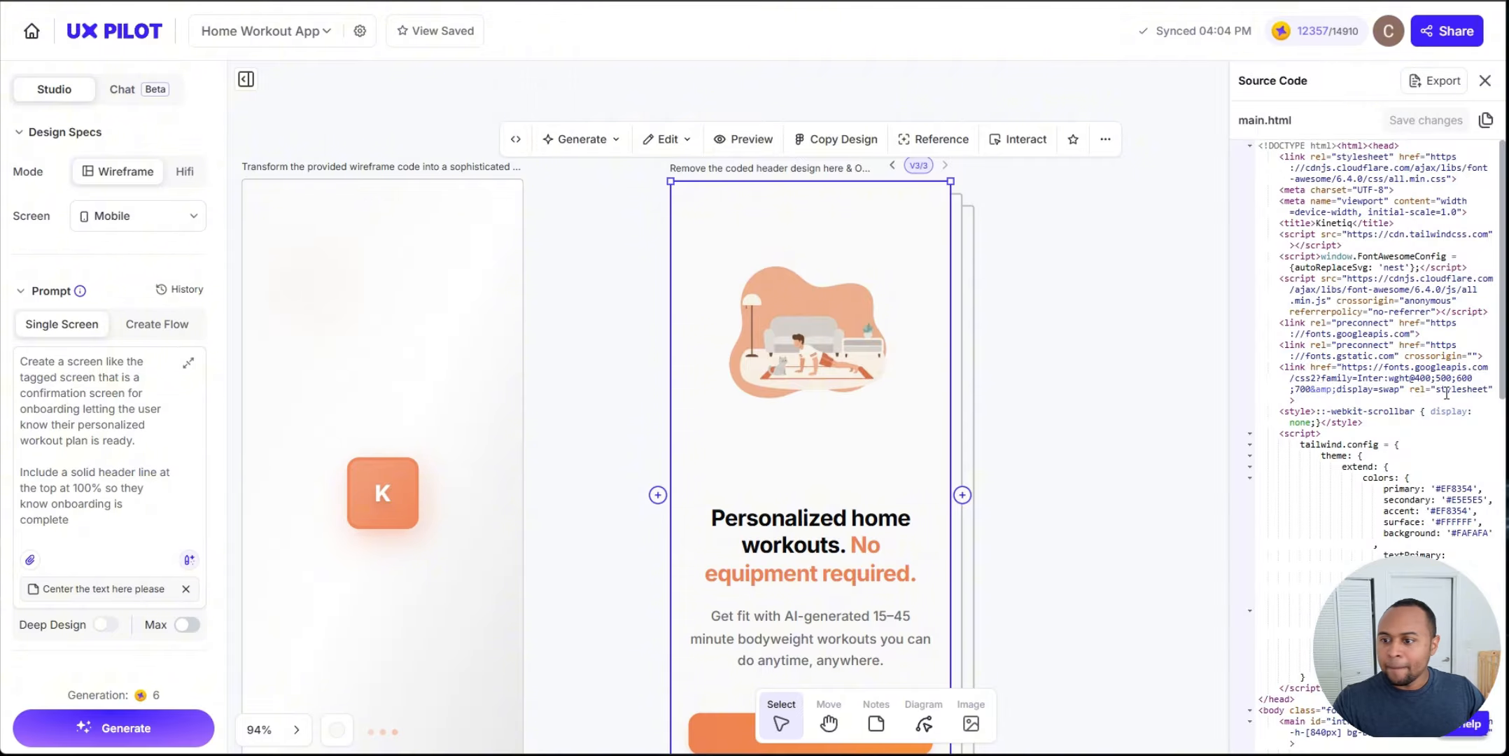
pyautogui.scroll(-5, 1436, 340)
pyautogui.scroll(-2, 1448, 336)
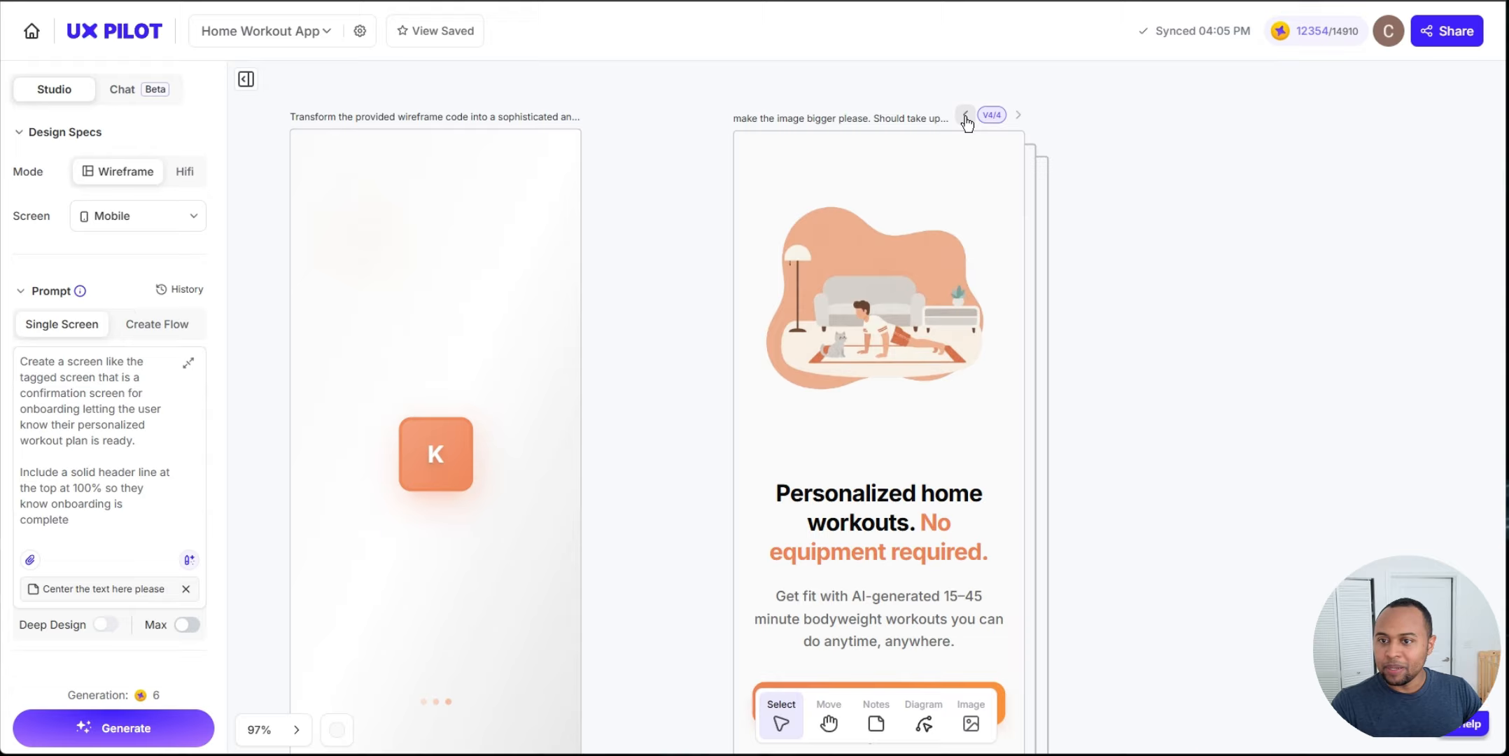
# Step: Switch to the latest screen version with the enlarged illustration
pyautogui.click(965, 114)
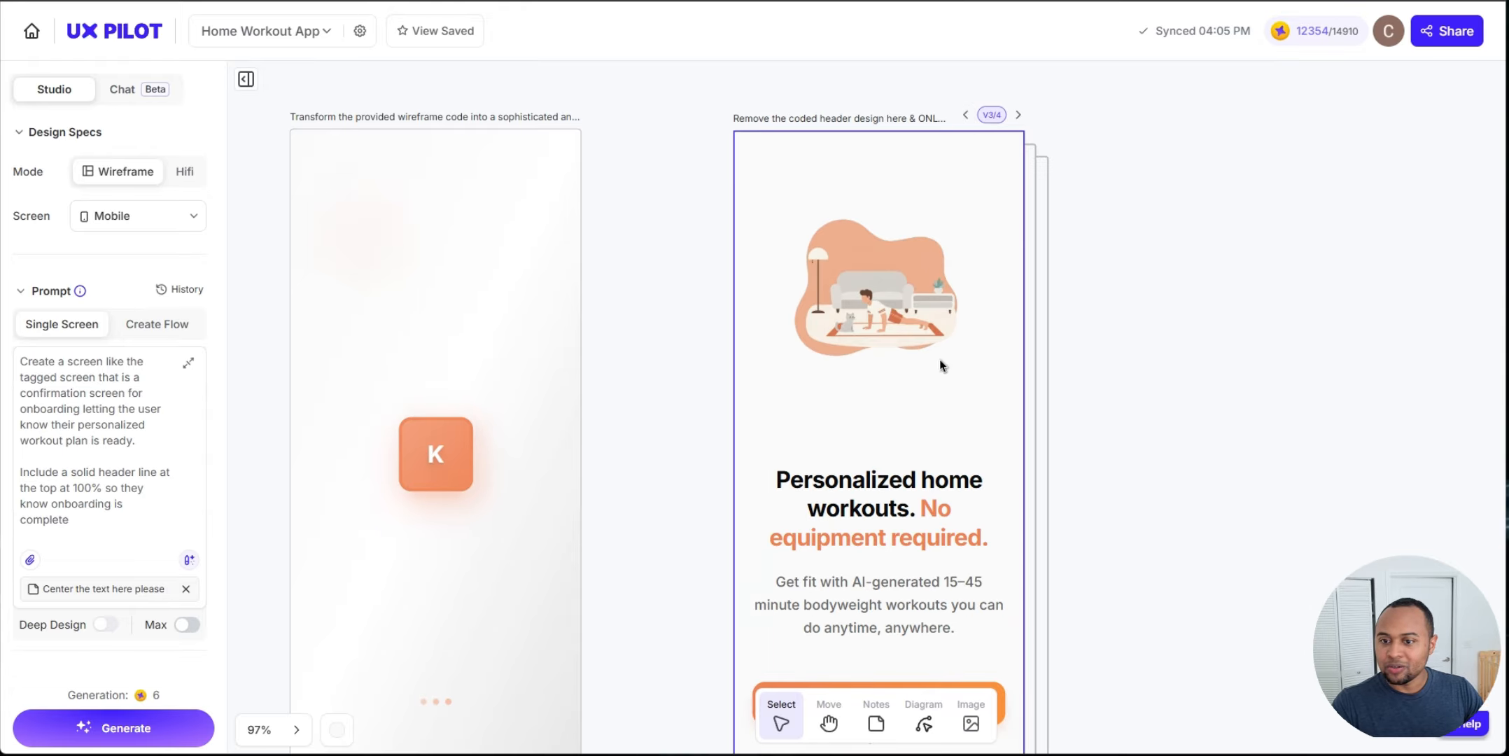
pyautogui.click(1019, 114)
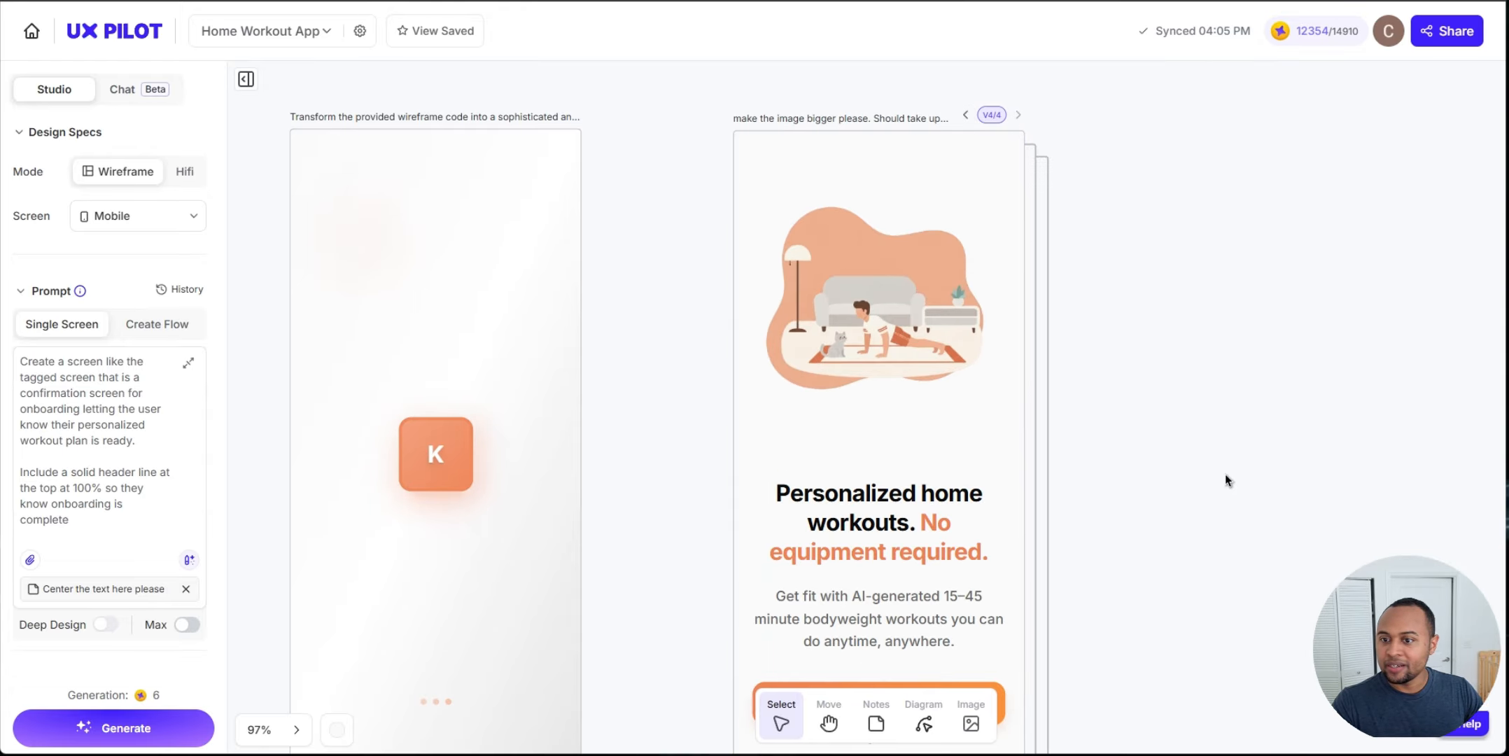
# Step: Review the final onboarding screen with the larger push-up illustration
pyautogui.scroll(-5, 1225, 450)
pyautogui.scroll(5, 1225, 450)
pyautogui.scroll(-5, 1163, 409)
pyautogui.hscroll(3, 1032, 372)
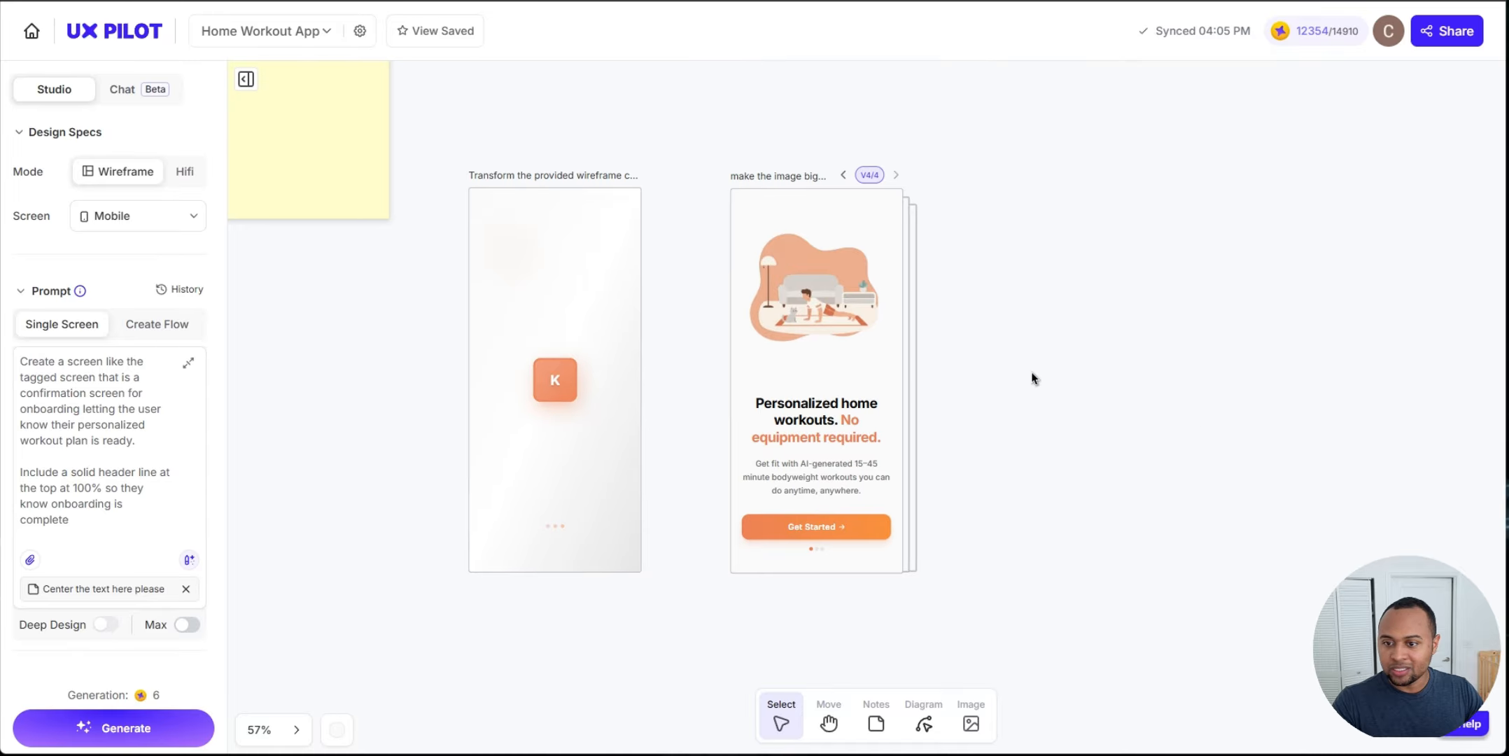
pyautogui.scroll(5, 952, 325)
pyautogui.click(681, 340)
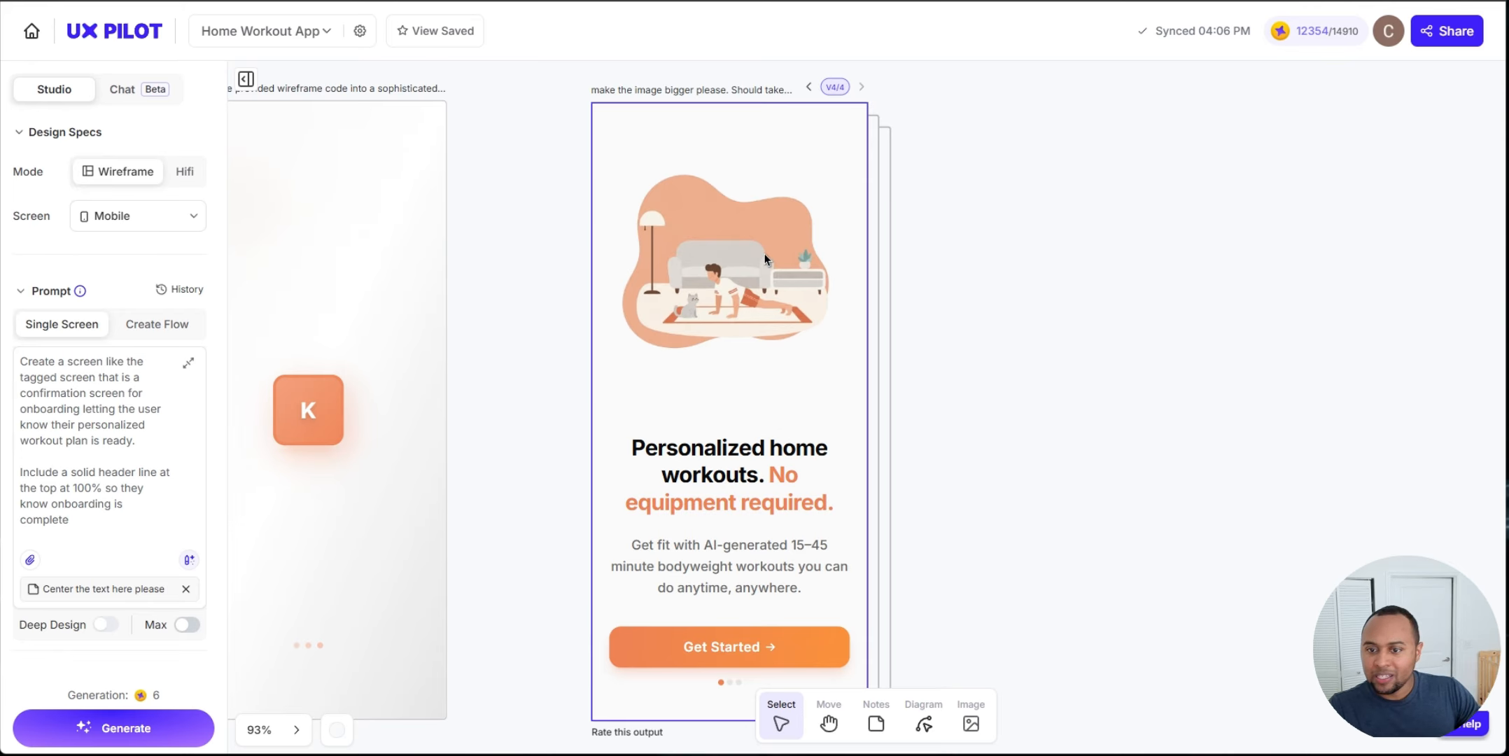
pyautogui.click(947, 268)
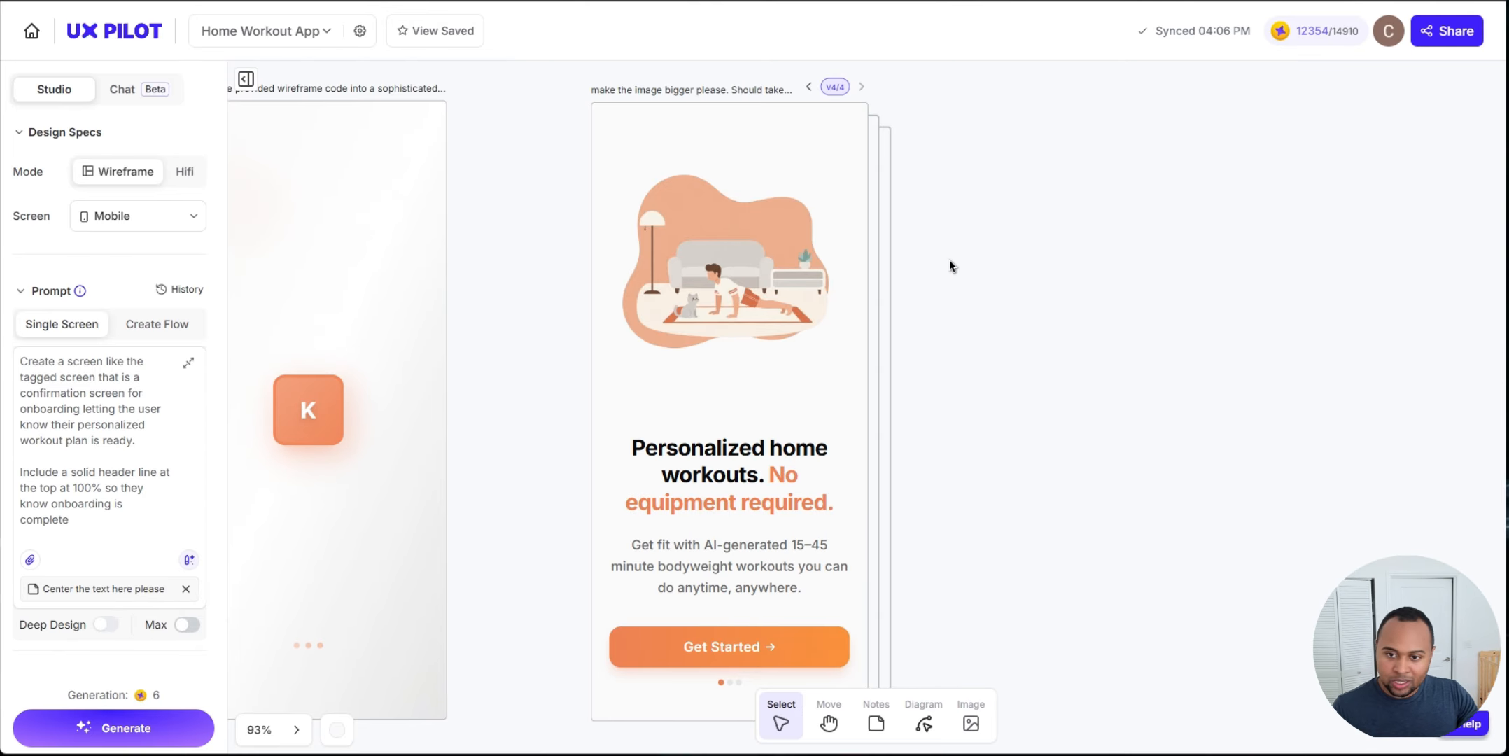
pyautogui.click(792, 291)
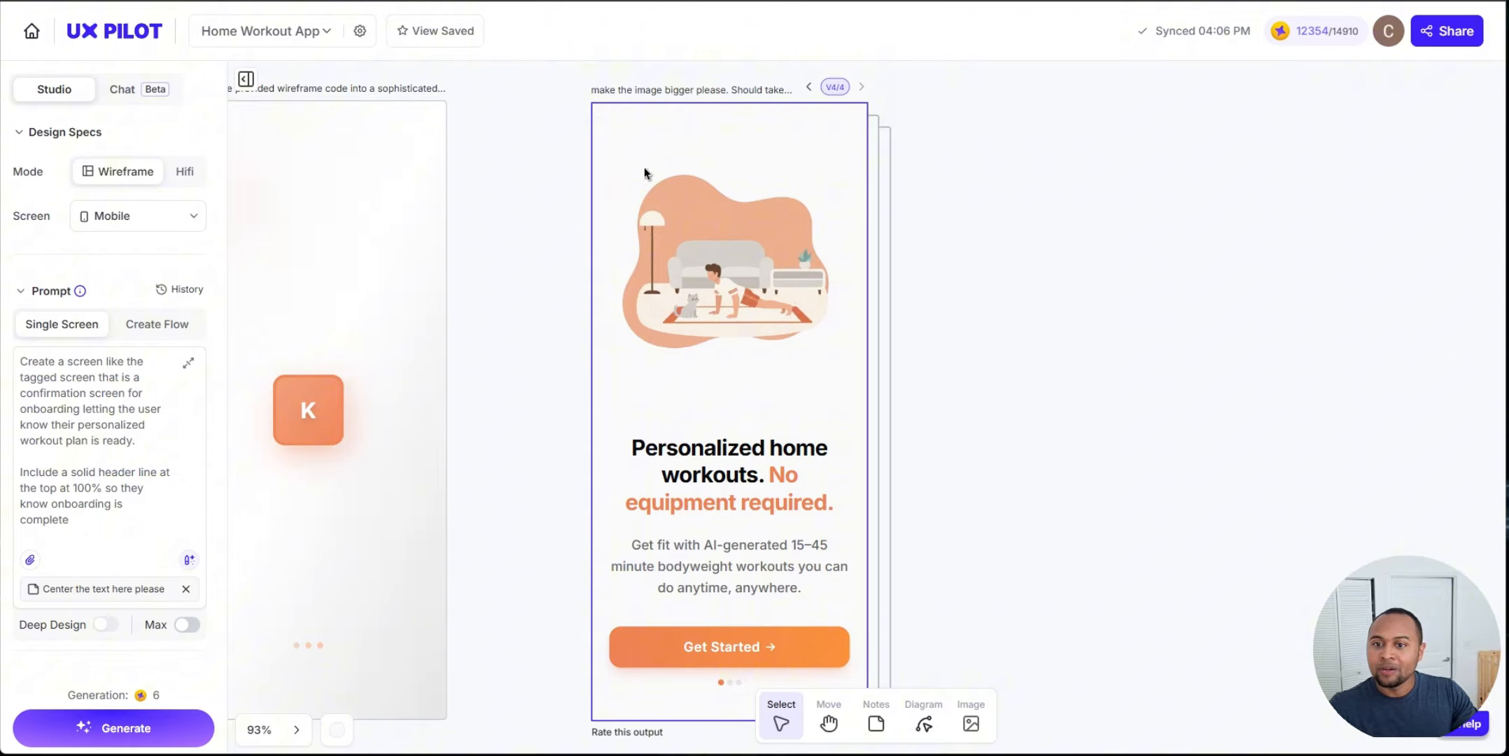
# Step: Pan and zoom across the canvas to review the splash screen and the refined goals collection flow screens
pyautogui.click(1070, 465)
pyautogui.scroll(-3, 1039, 391)
pyautogui.scroll(3, 1022, 431)
pyautogui.scroll(-5, 1001, 392)
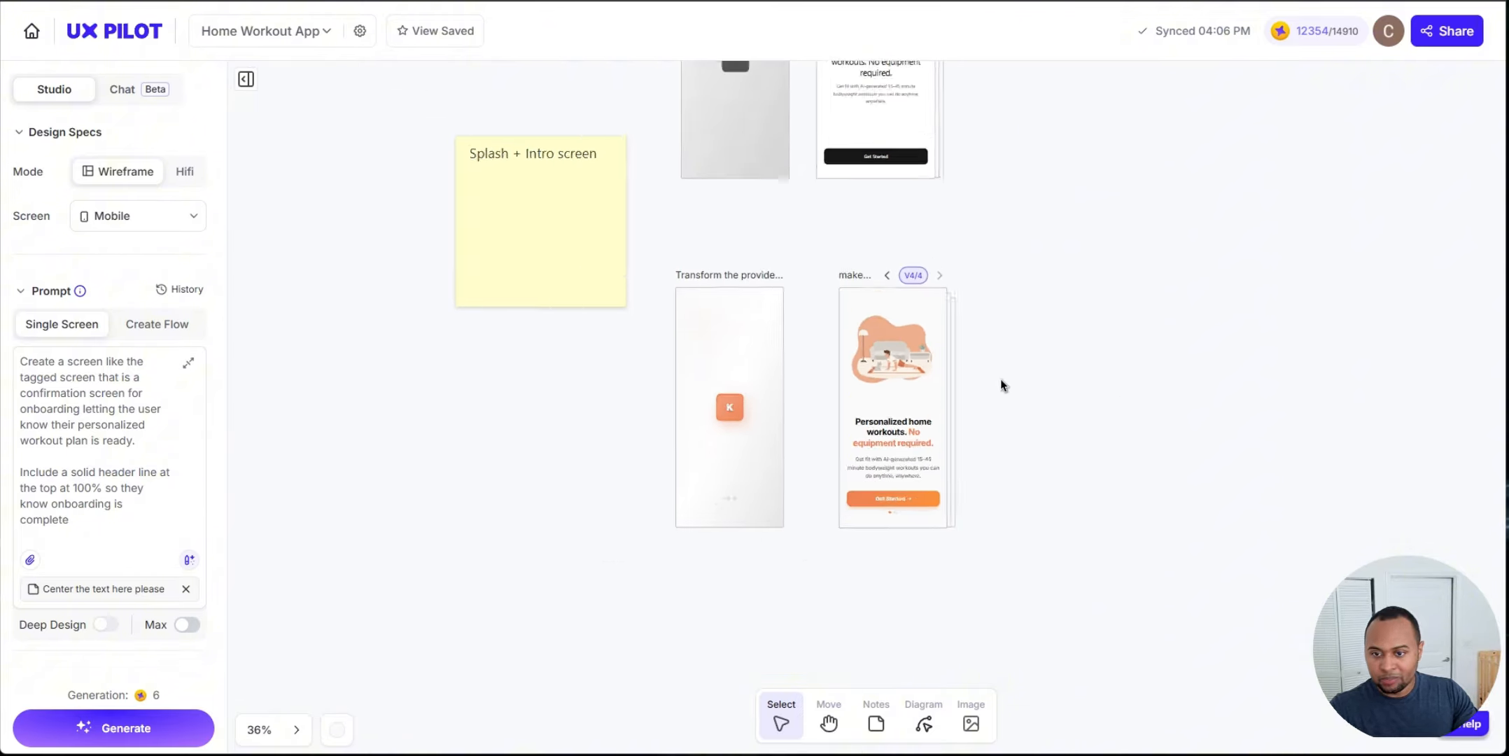
pyautogui.scroll(-2, 1001, 381)
pyautogui.moveTo(1127, 490); pyautogui.dragTo(967, 457)
pyautogui.scroll(-3, 966, 455)
pyautogui.moveTo(996, 672); pyautogui.dragTo(977, 165)
pyautogui.moveTo(909, 371); pyautogui.dragTo(896, 71)
pyautogui.scroll(5, 672, 459)
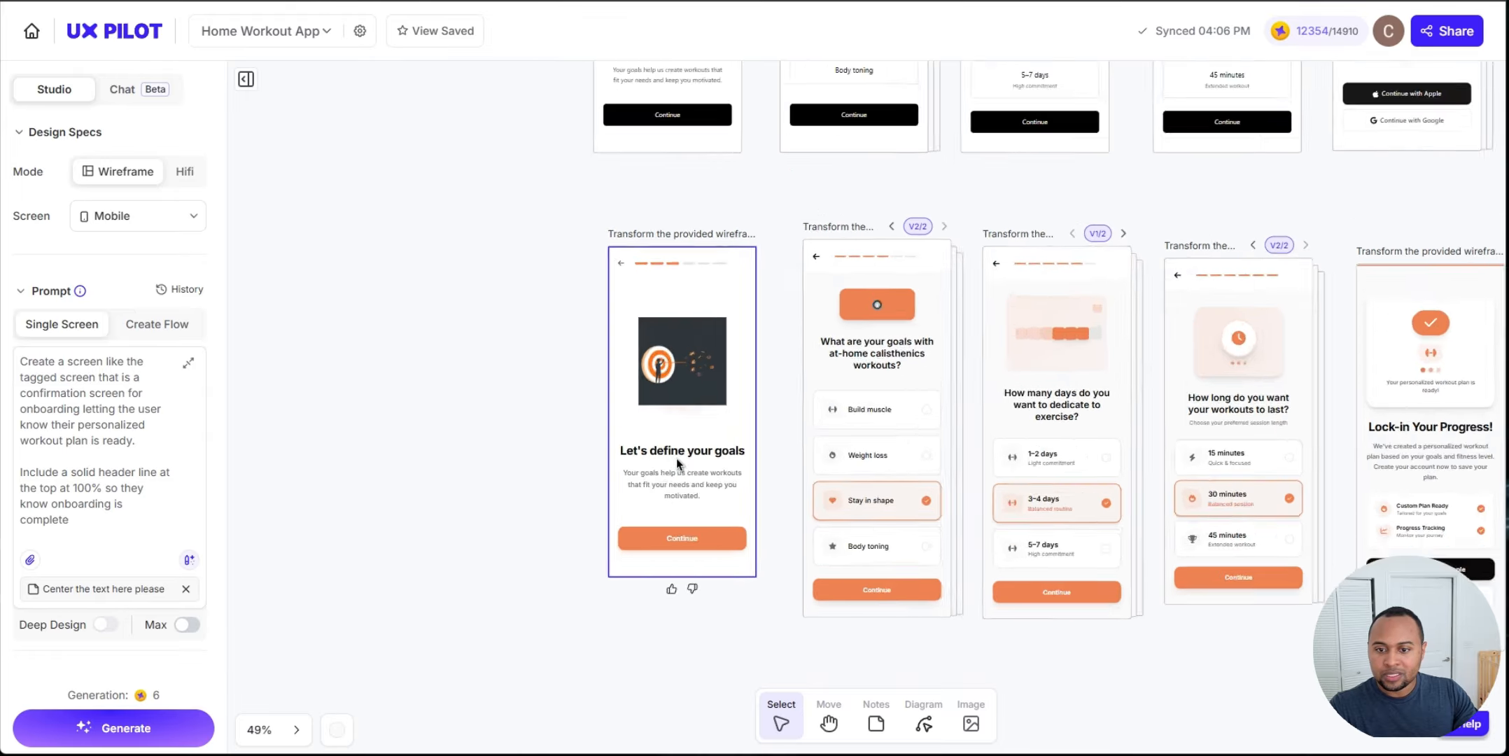
pyautogui.scroll(3, 676, 458)
pyautogui.hscroll(5, 827, 376)
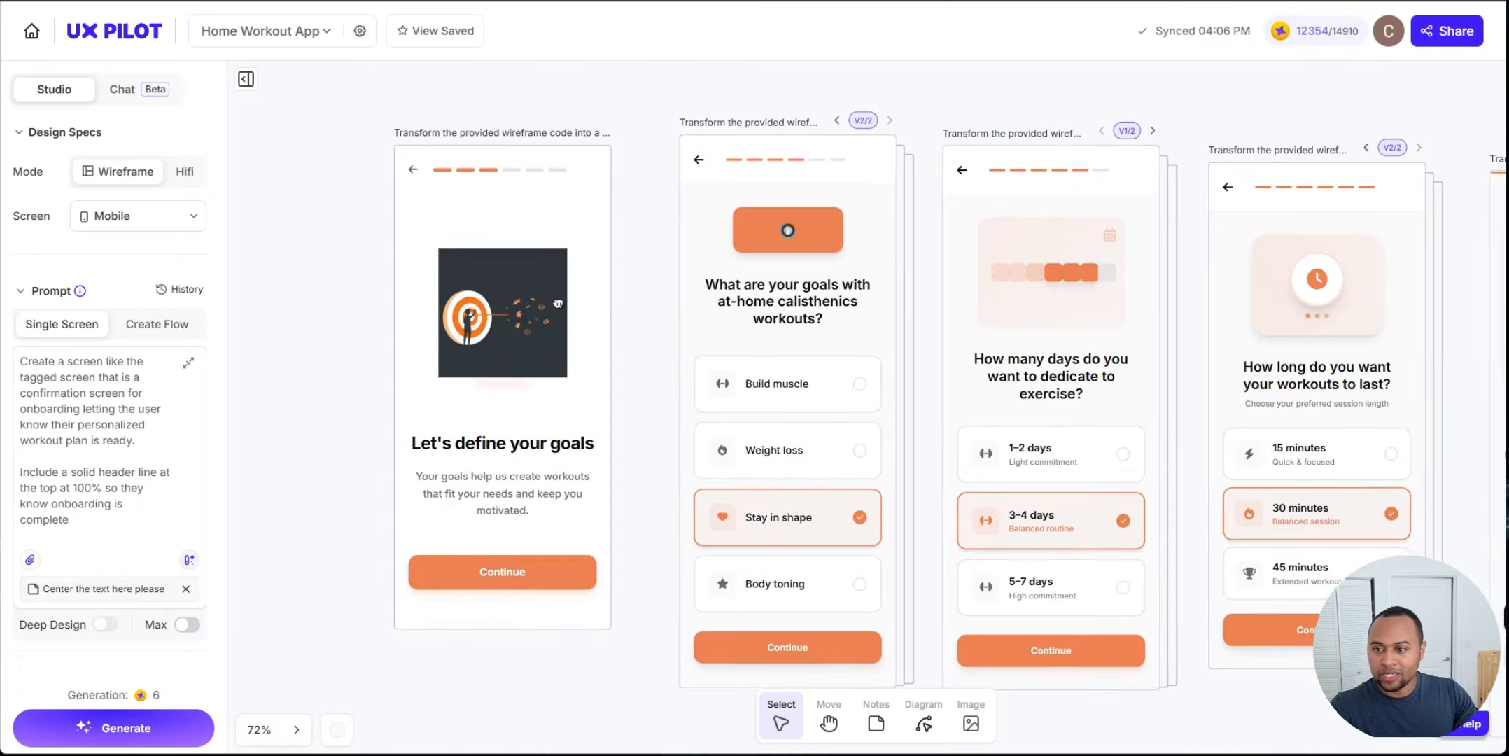
pyautogui.hscroll(5, 558, 303)
pyautogui.hscroll(-4, 630, 297)
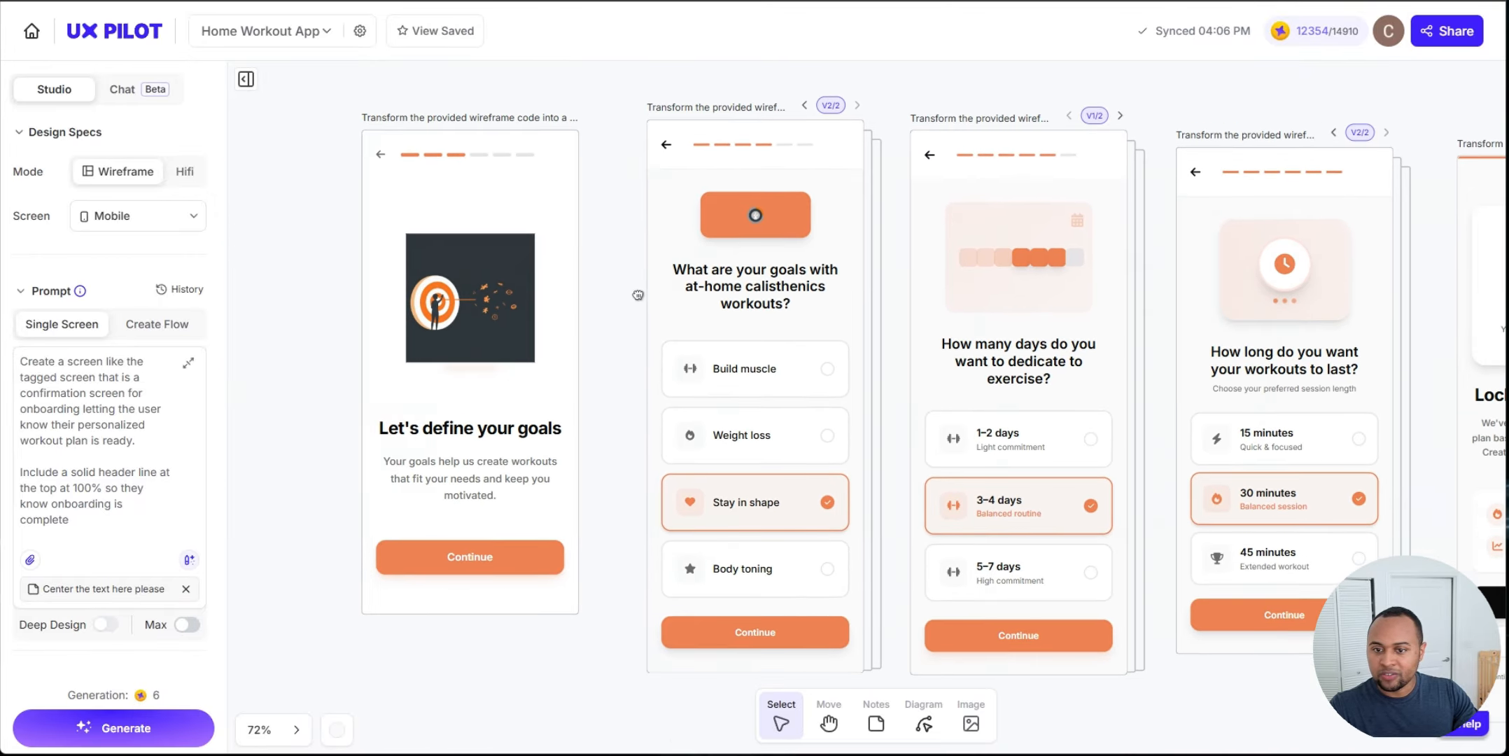
pyautogui.scroll(-3, 638, 295)
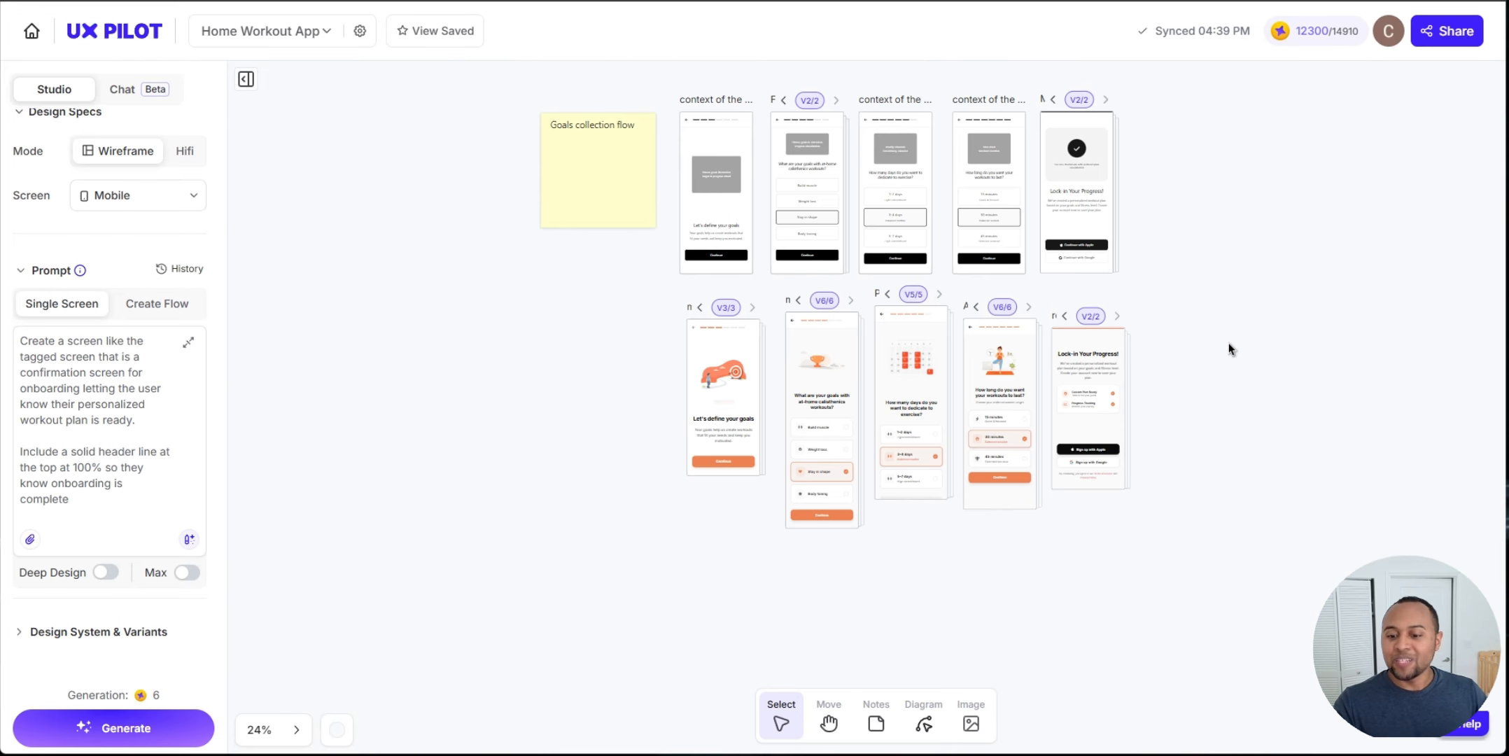
pyautogui.scroll(2, 1196, 315)
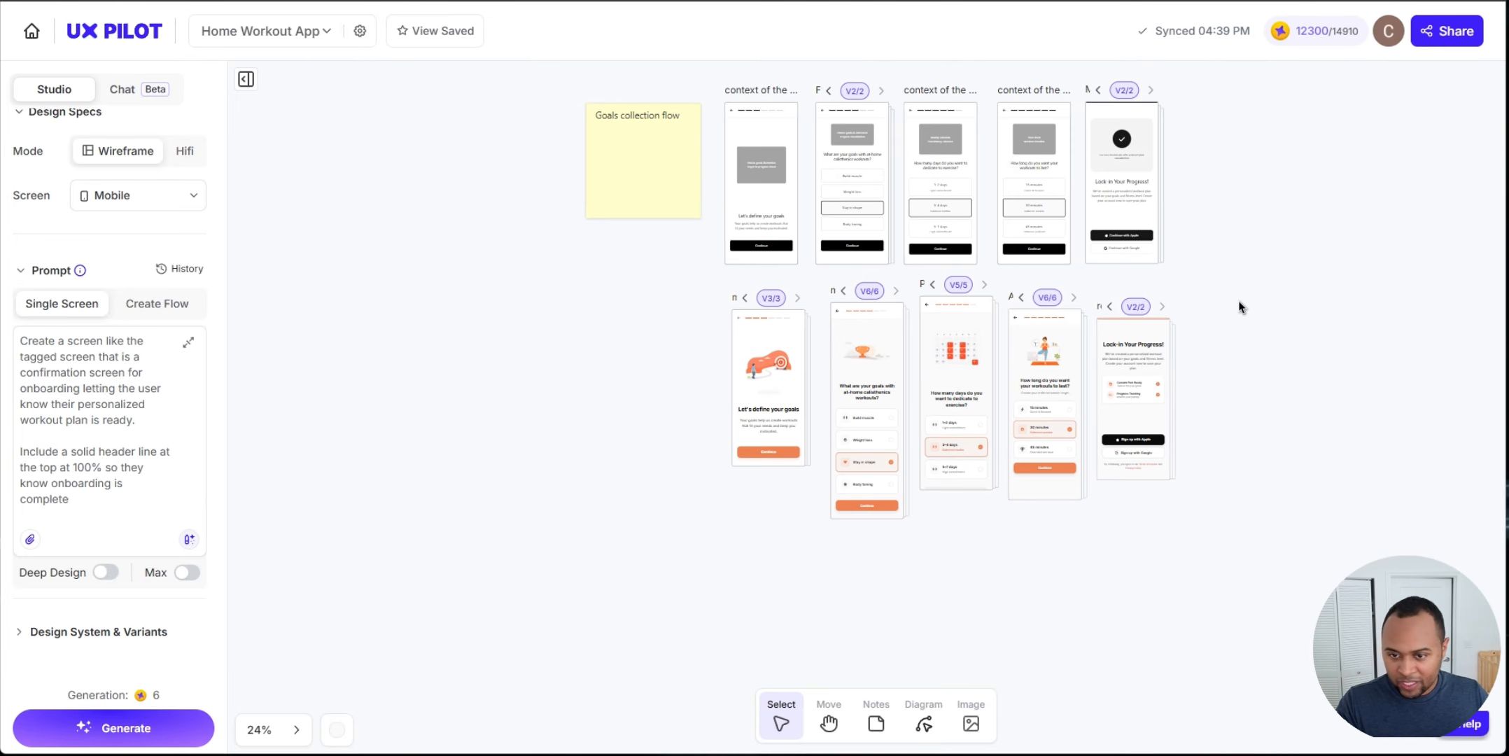
pyautogui.scroll(4, 798, 353)
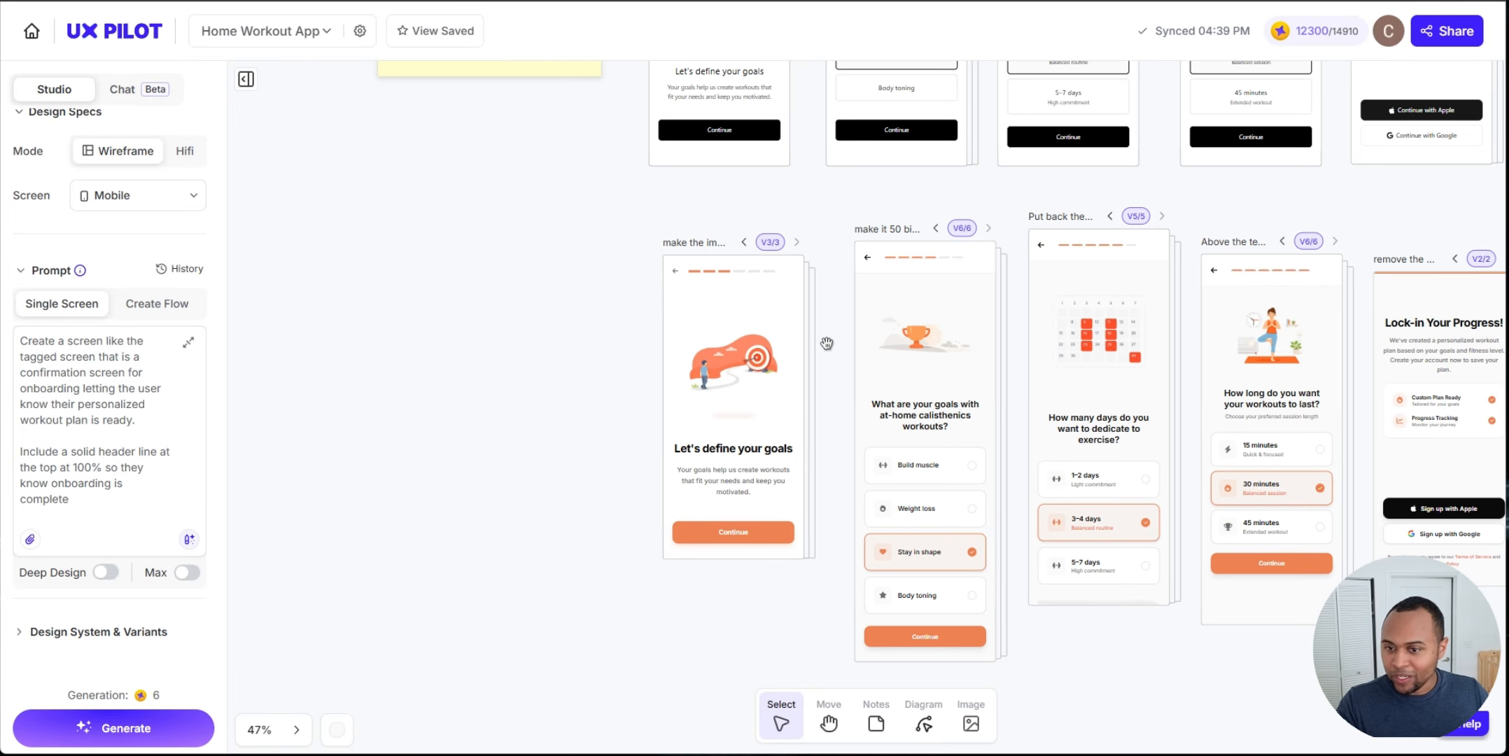
pyautogui.moveTo(723, 356); pyautogui.dragTo(526, 341)
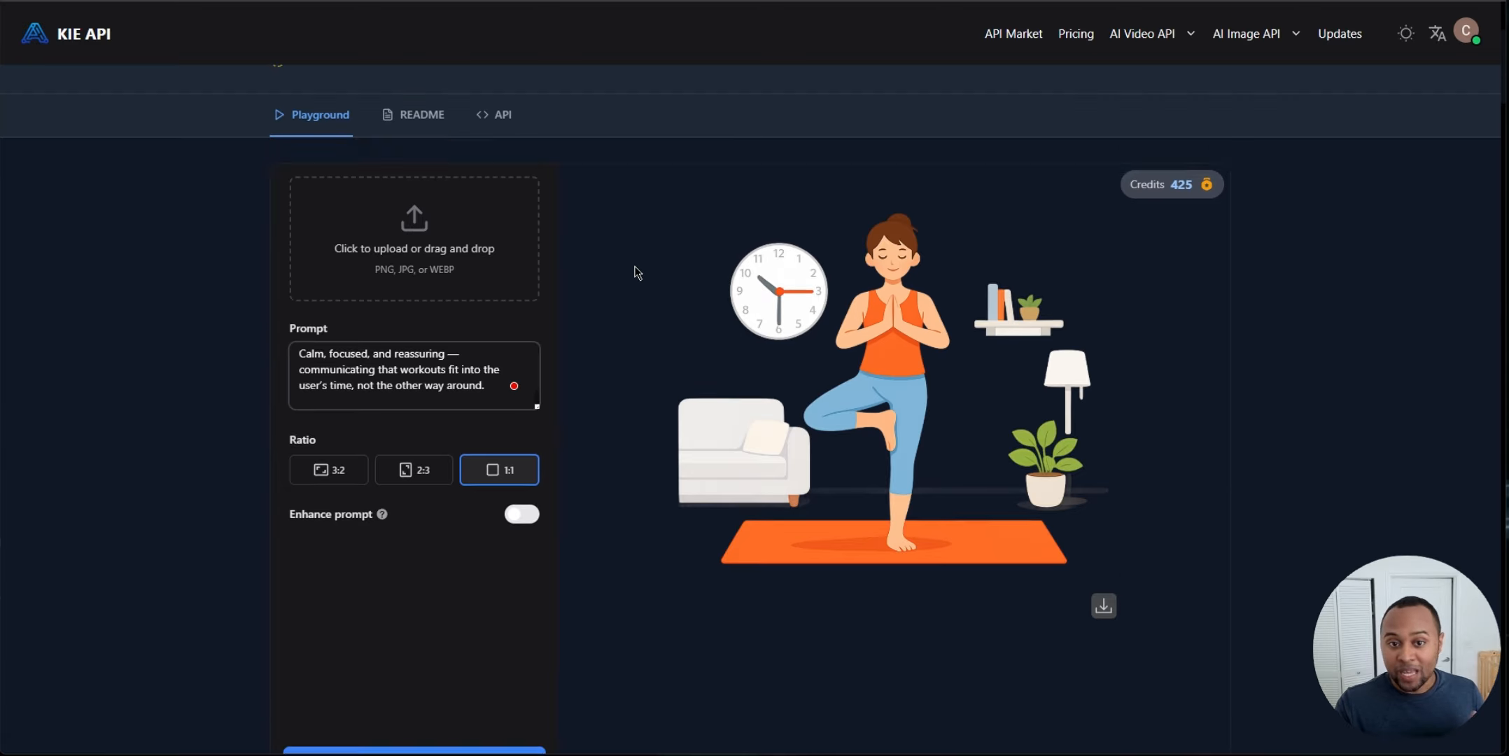
# Step: Switch to the KIE API page and highlight the 4o-image-api model name before returning to the design canvas
pyautogui.scroll(3, 637, 273)
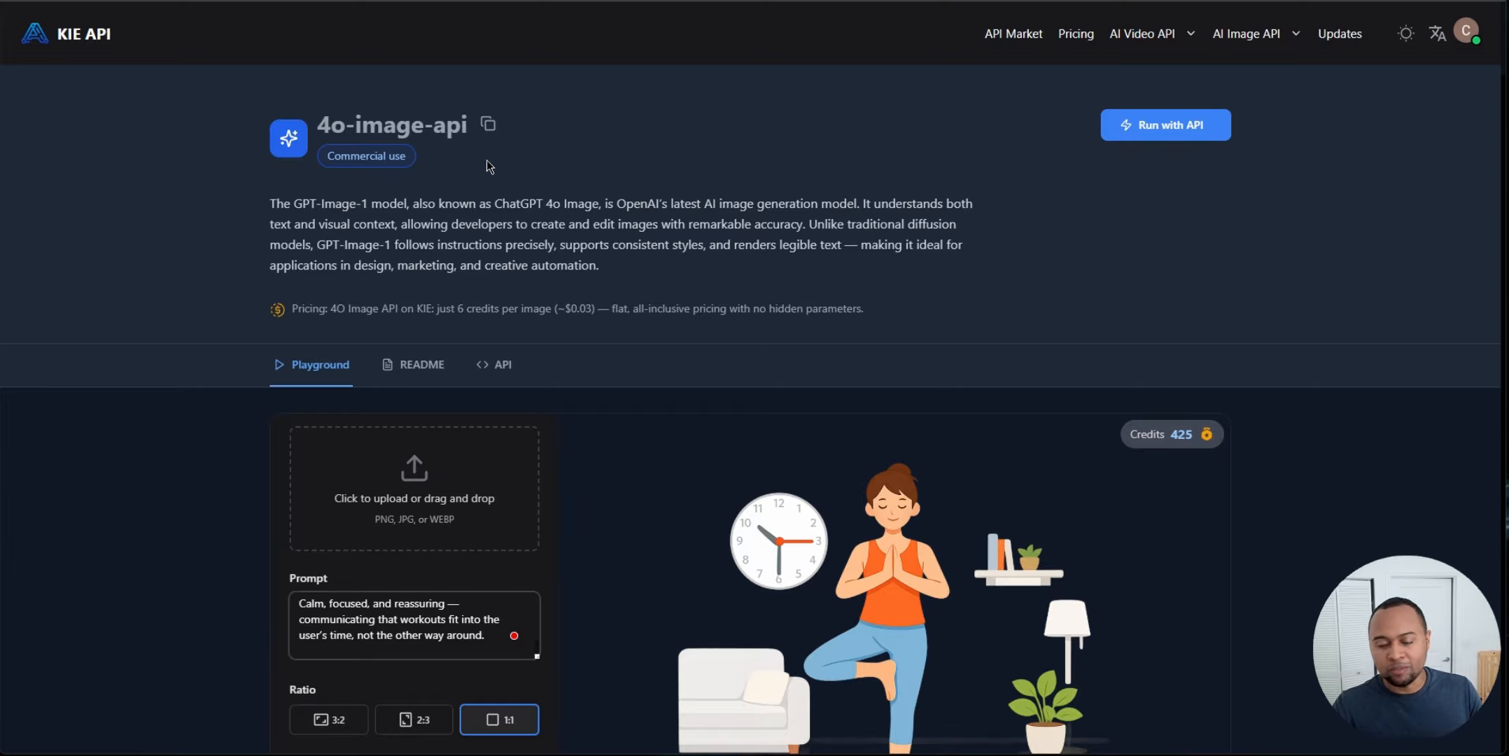
pyautogui.moveTo(323, 123); pyautogui.dragTo(449, 125)
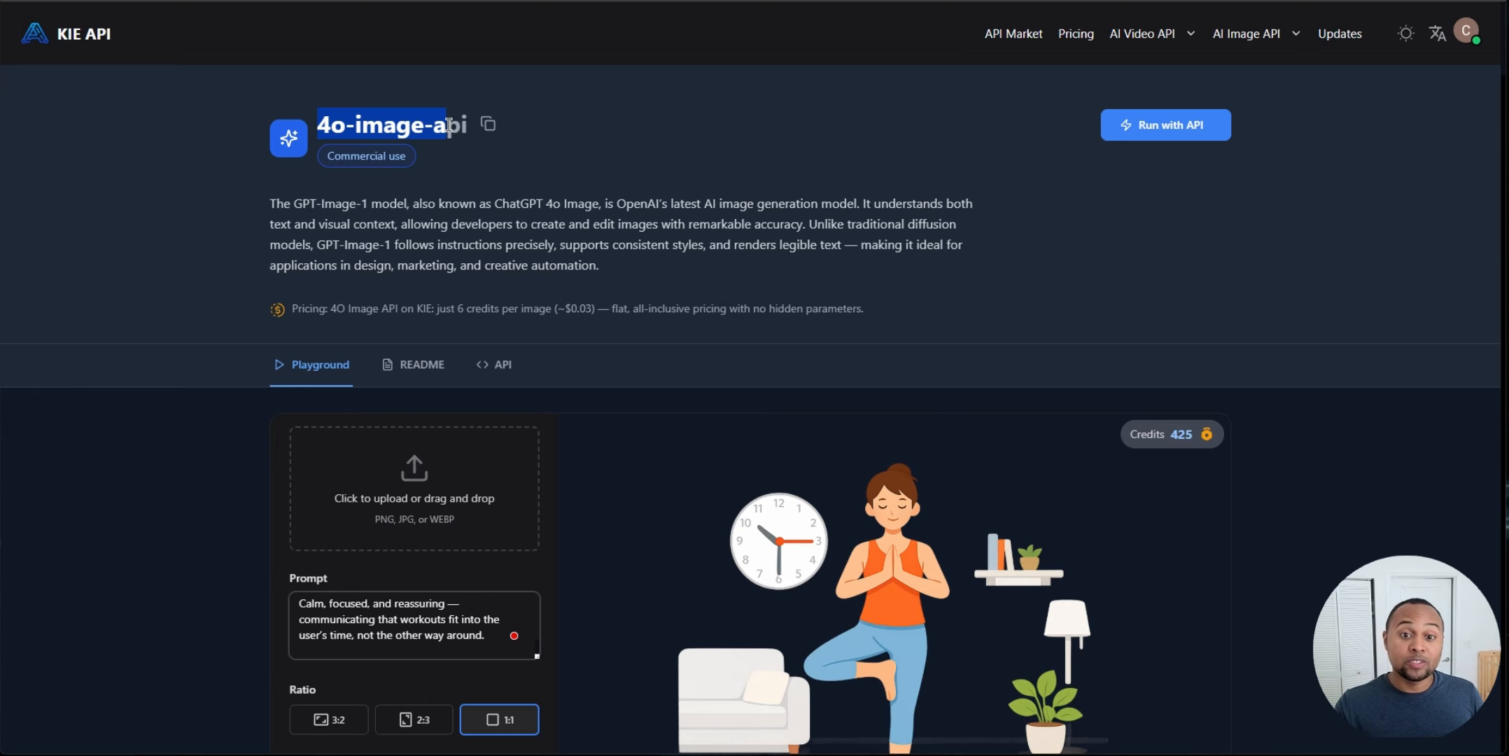
pyautogui.click(570, 219)
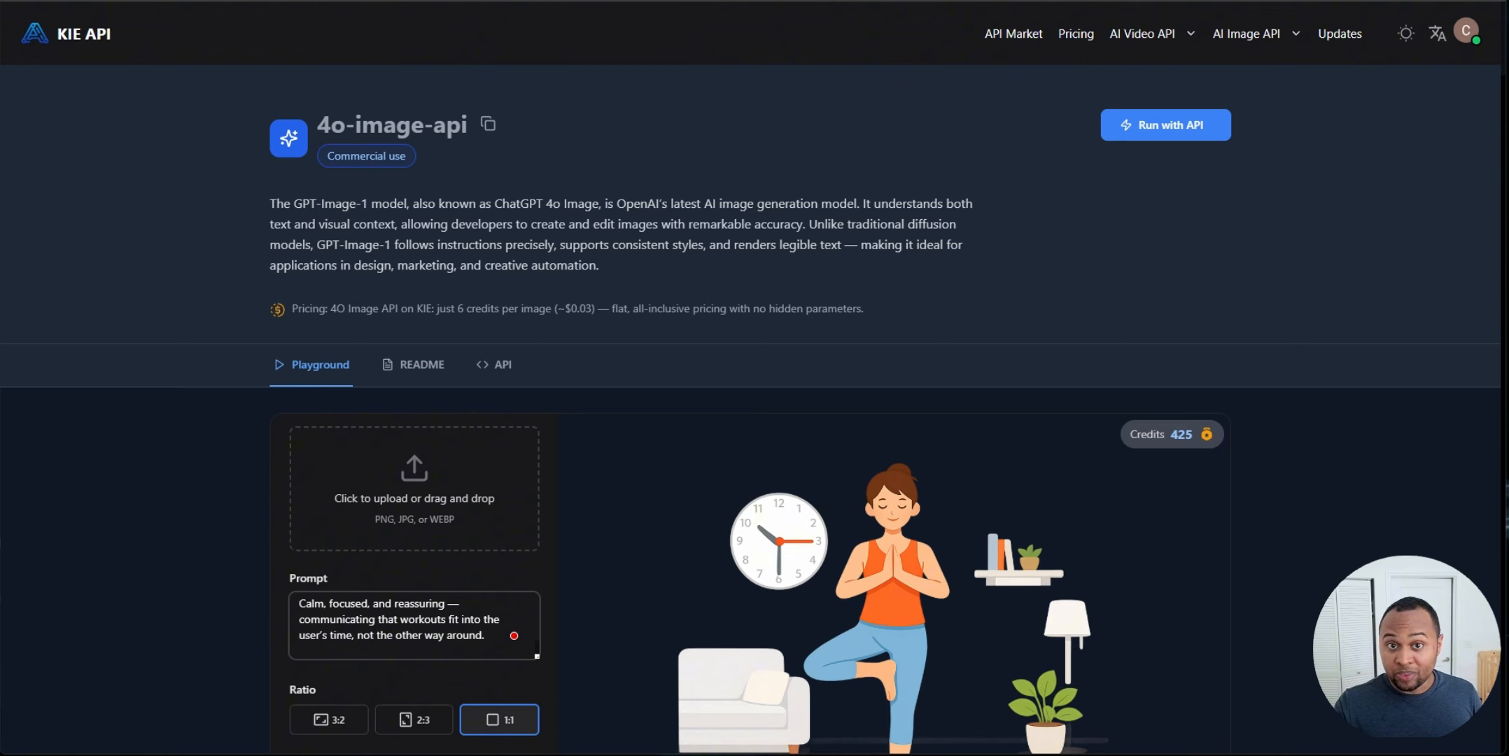
pyautogui.click(483, 1)
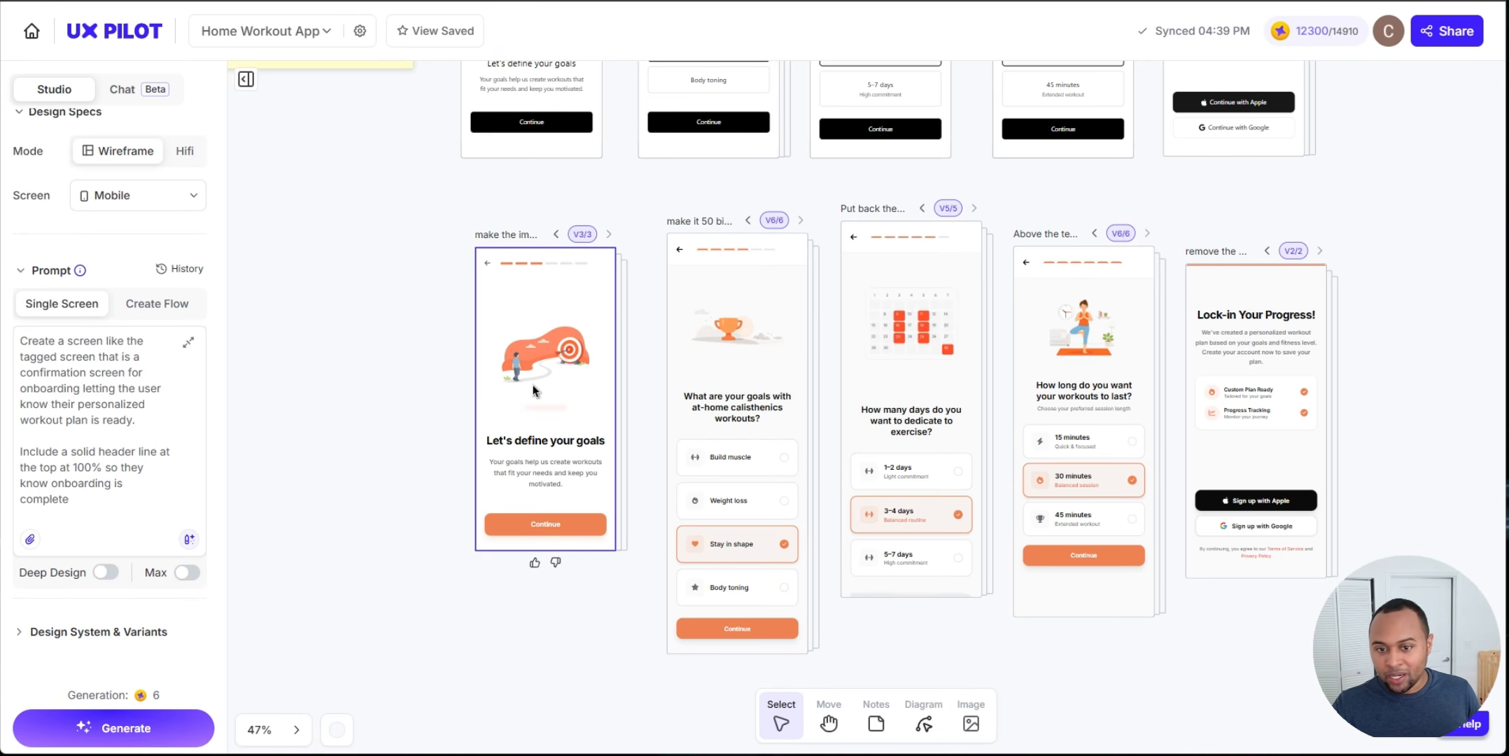
# Step: Browse the canvas again from the splash screen down to the goals collection flow screens
pyautogui.scroll(3, 560, 376)
pyautogui.scroll(-4, 574, 374)
pyautogui.scroll(13, 651, 449)
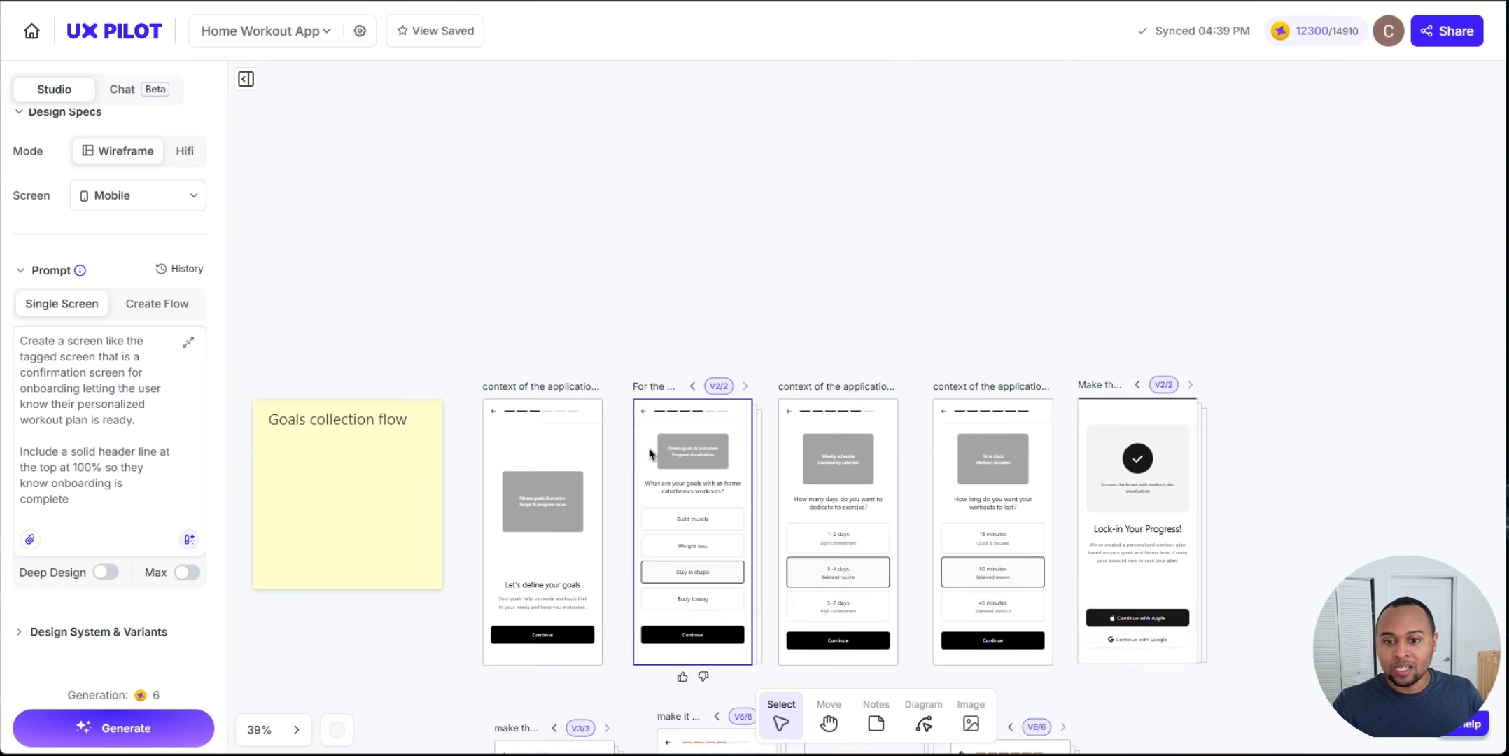
pyautogui.scroll(10, 674, 446)
pyautogui.scroll(5, 797, 420)
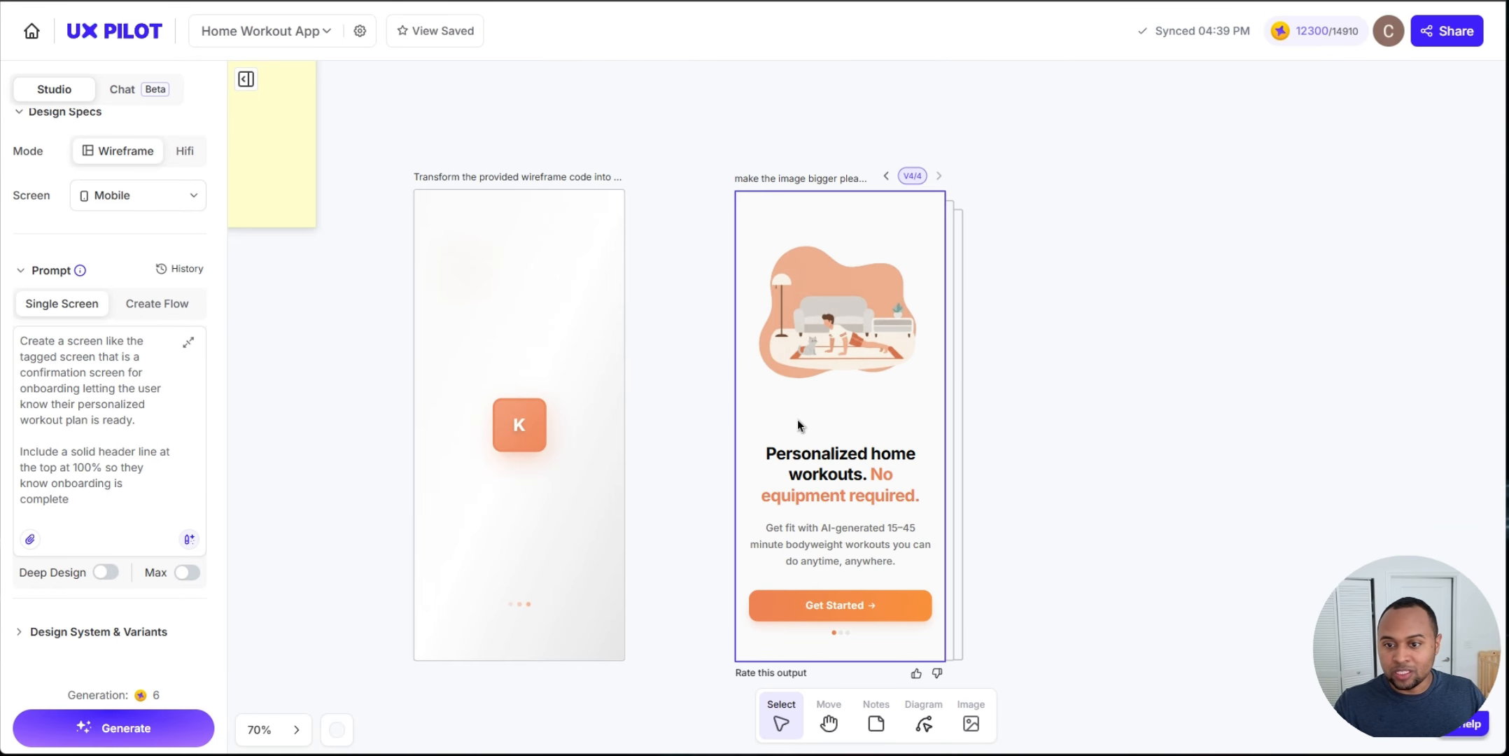
pyautogui.scroll(5, 846, 328)
pyautogui.scroll(-10, 902, 482)
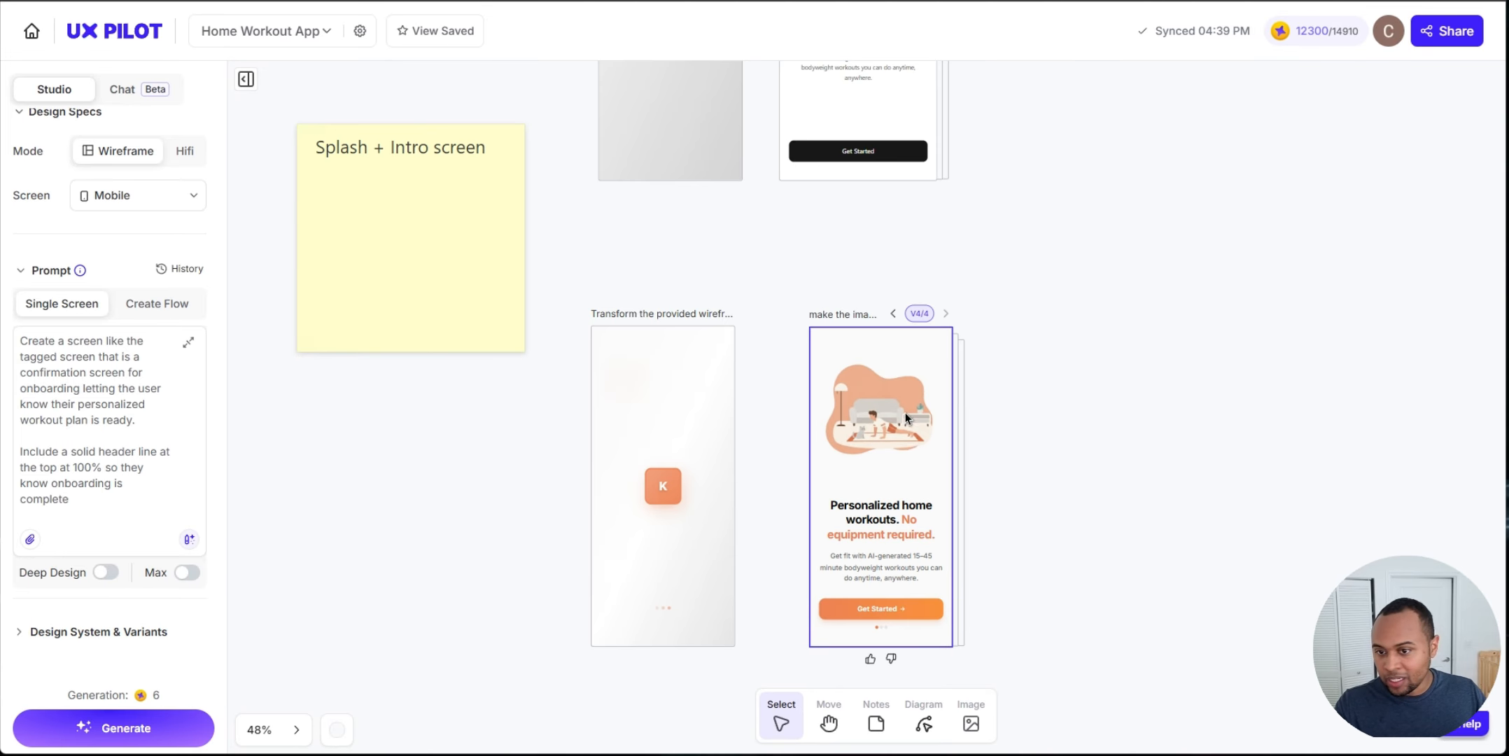
pyautogui.scroll(-3, 915, 422)
pyautogui.scroll(6, 832, 386)
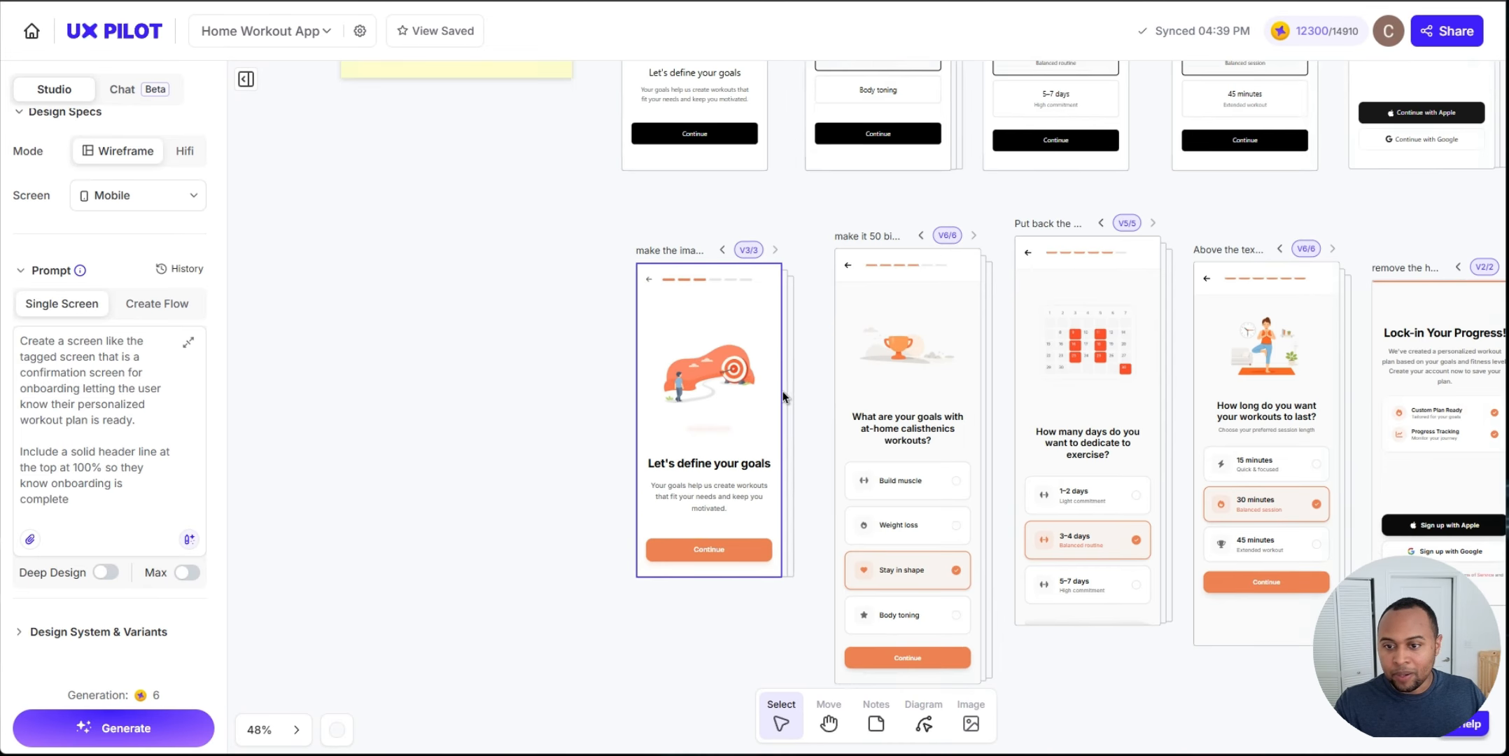
pyautogui.hscroll(5, 1109, 355)
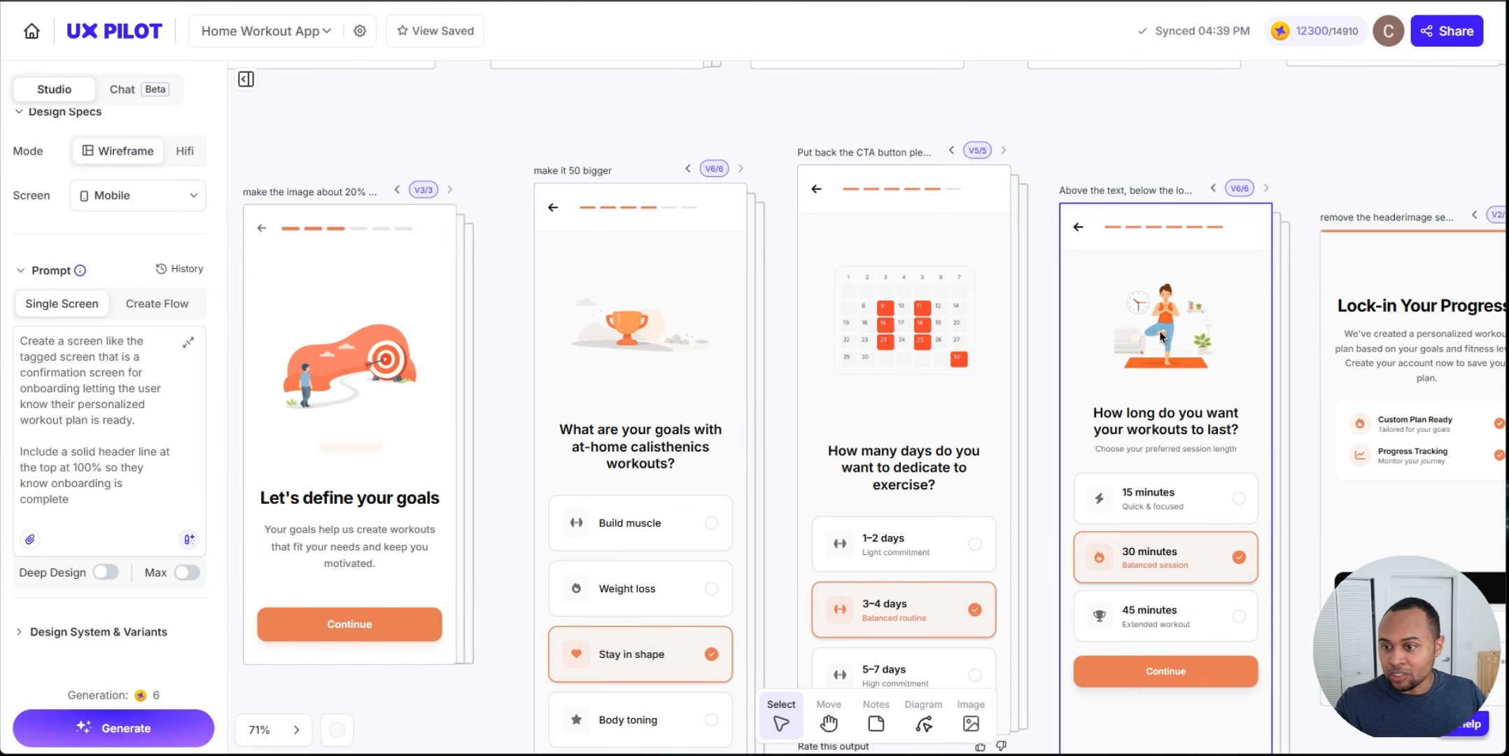
pyautogui.scroll(-2, 762, 378)
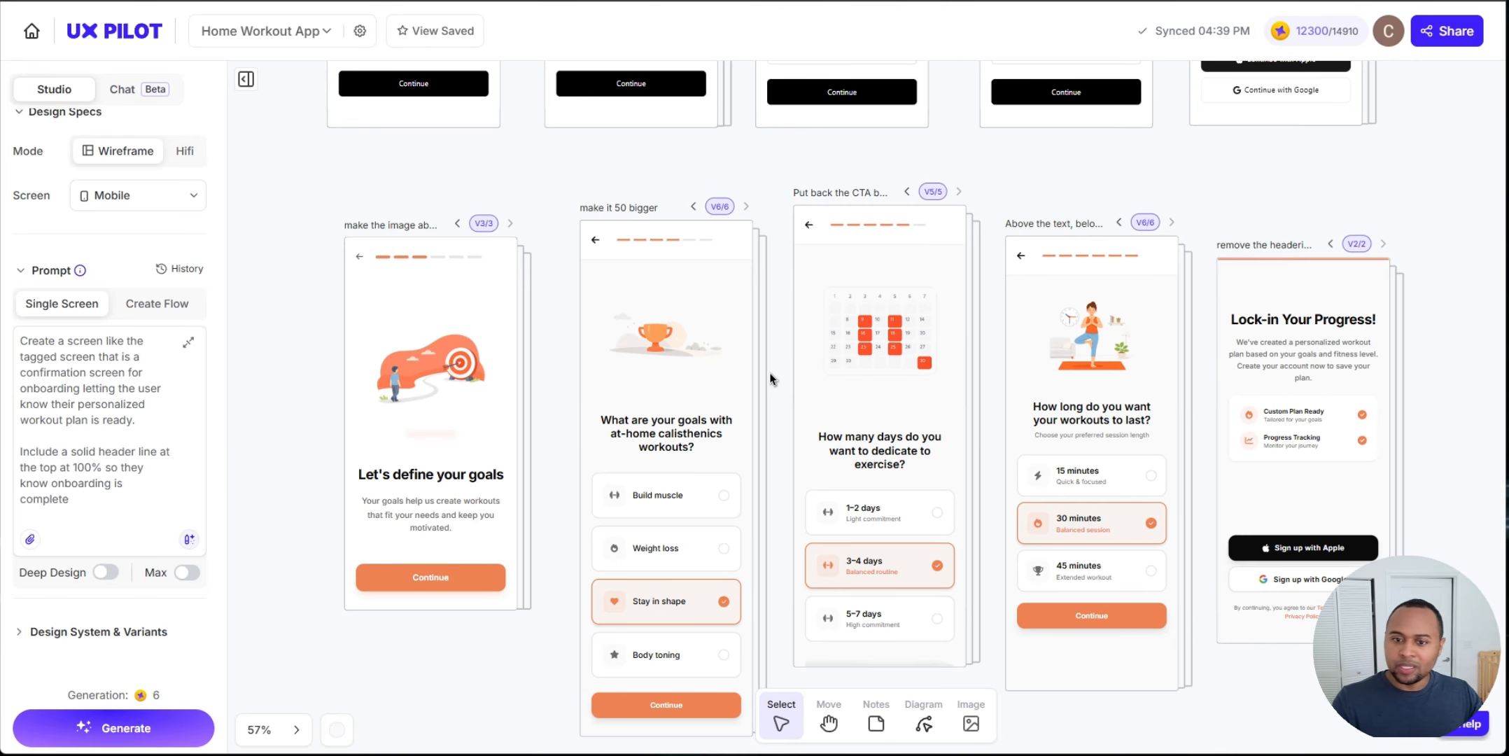
pyautogui.scroll(-3, 773, 378)
pyautogui.scroll(2, 771, 404)
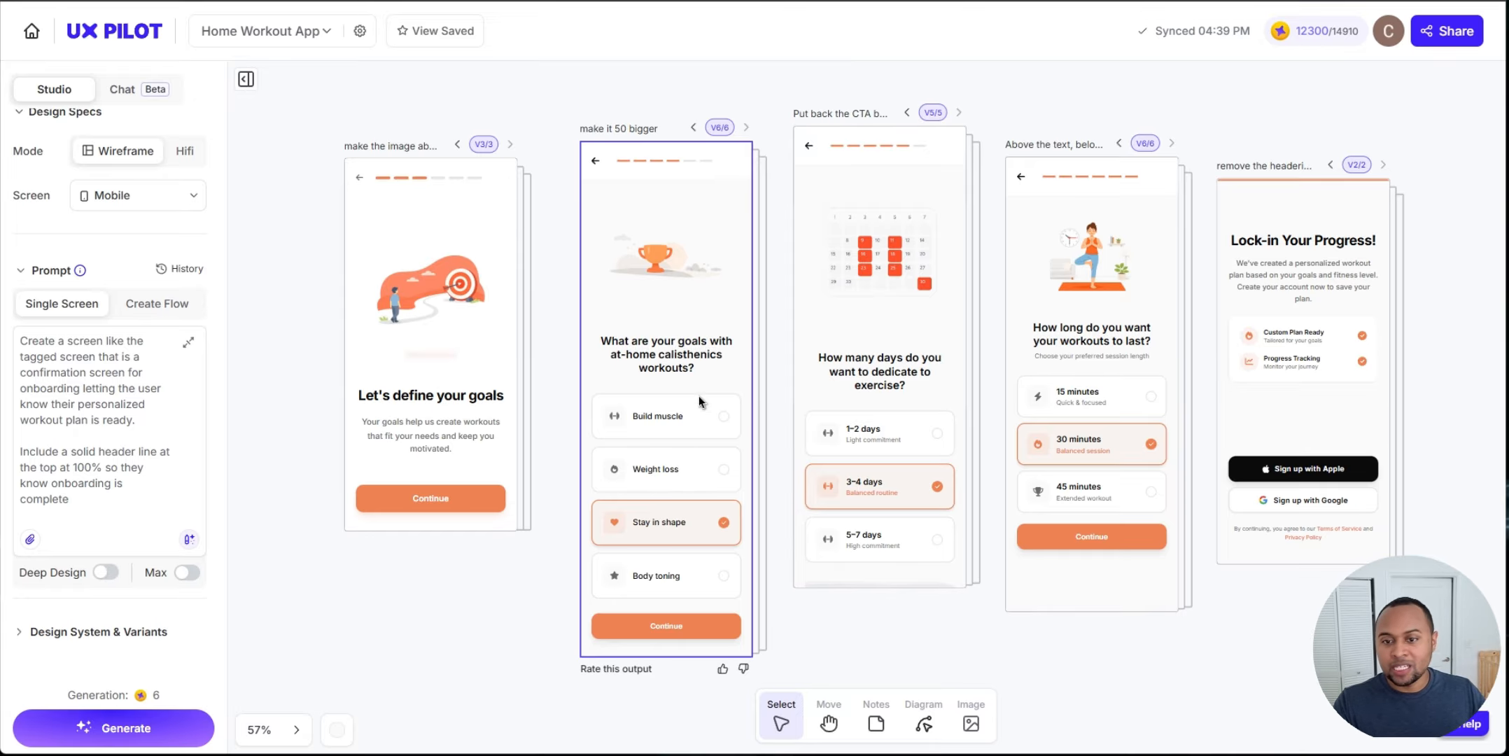
pyautogui.moveTo(980, 333); pyautogui.dragTo(832, 325)
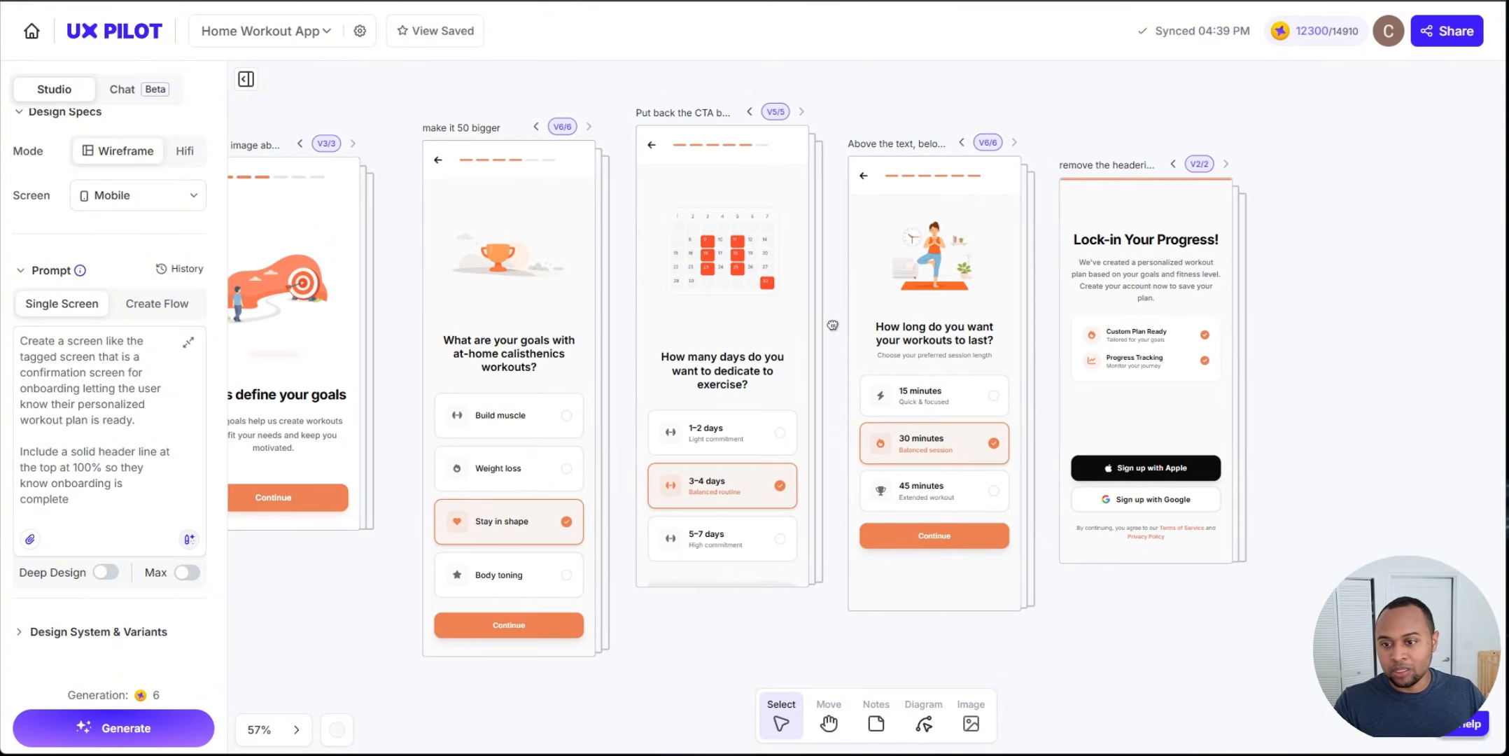
# Step: Open the session-length screen in preview, scroll through it and try selecting the 45 and 30 minutes options
pyautogui.click(965, 238)
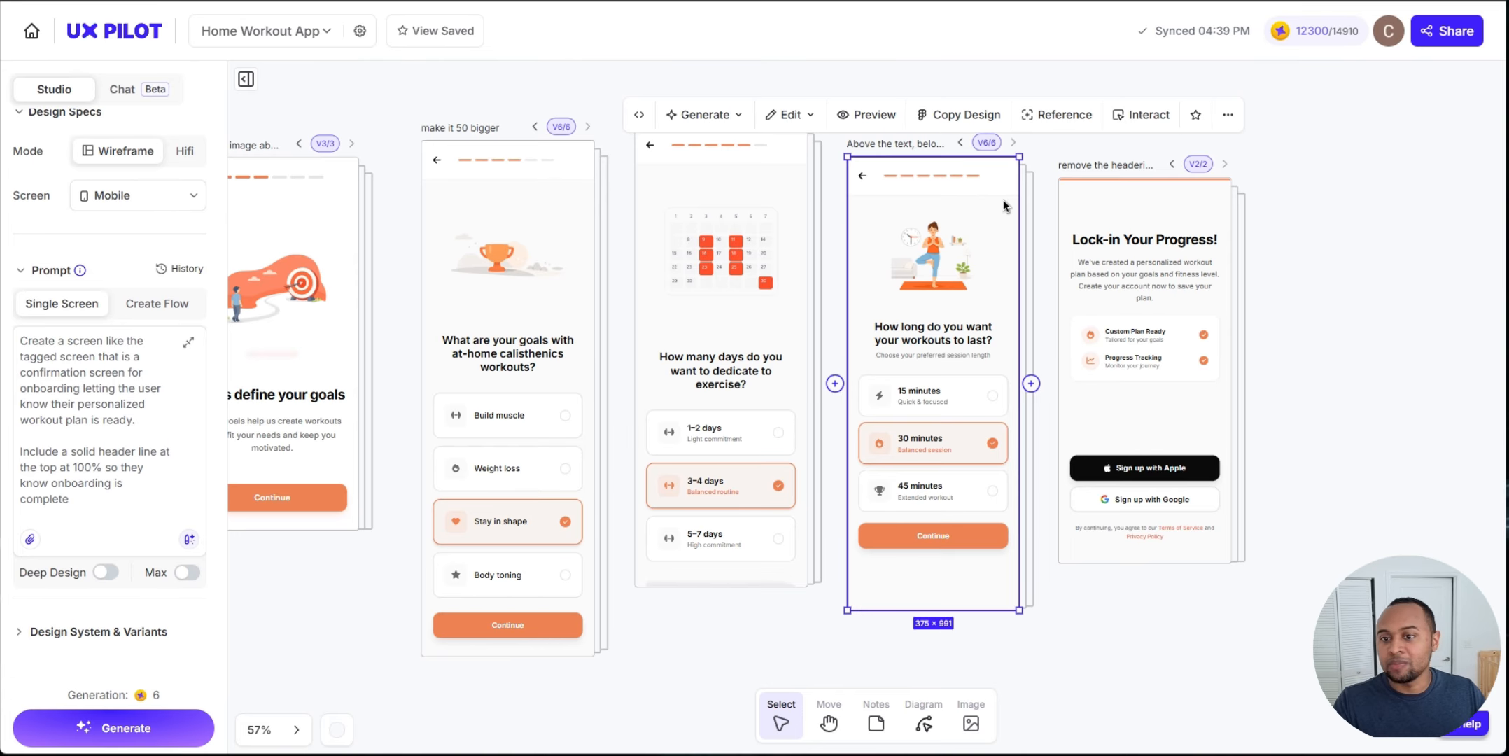
pyautogui.moveTo(1056, 149); pyautogui.dragTo(1023, 193)
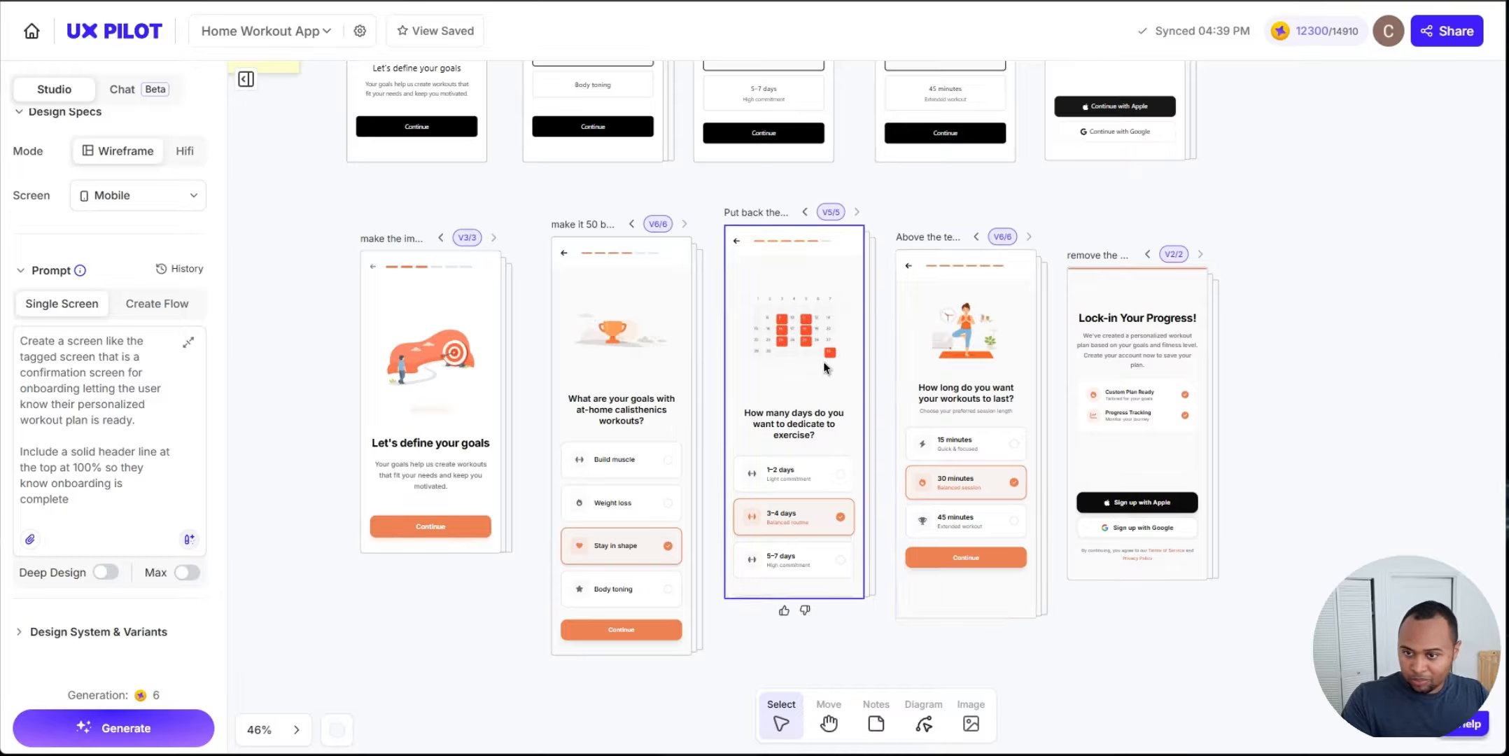
pyautogui.click(987, 354)
pyautogui.click(902, 208)
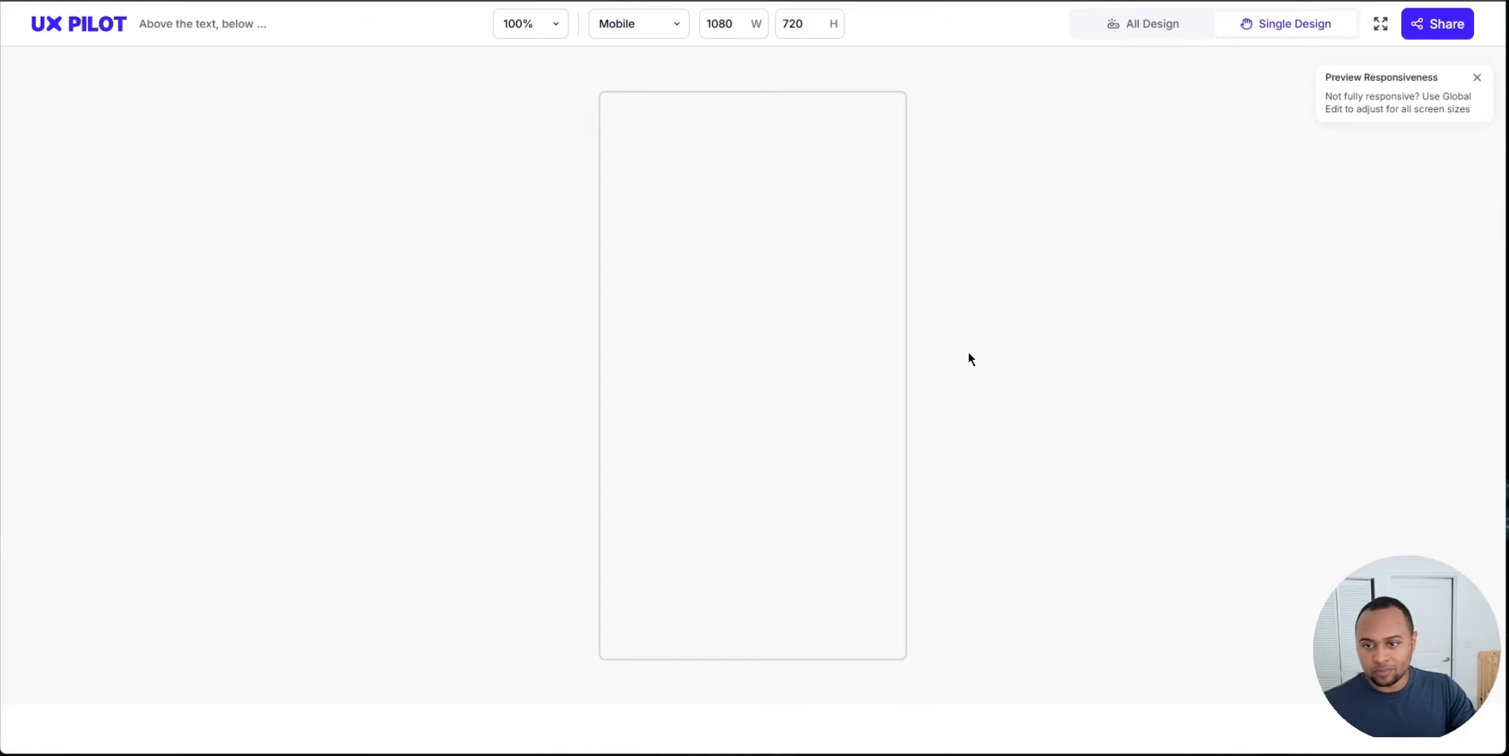
pyautogui.scroll(-3, 805, 282)
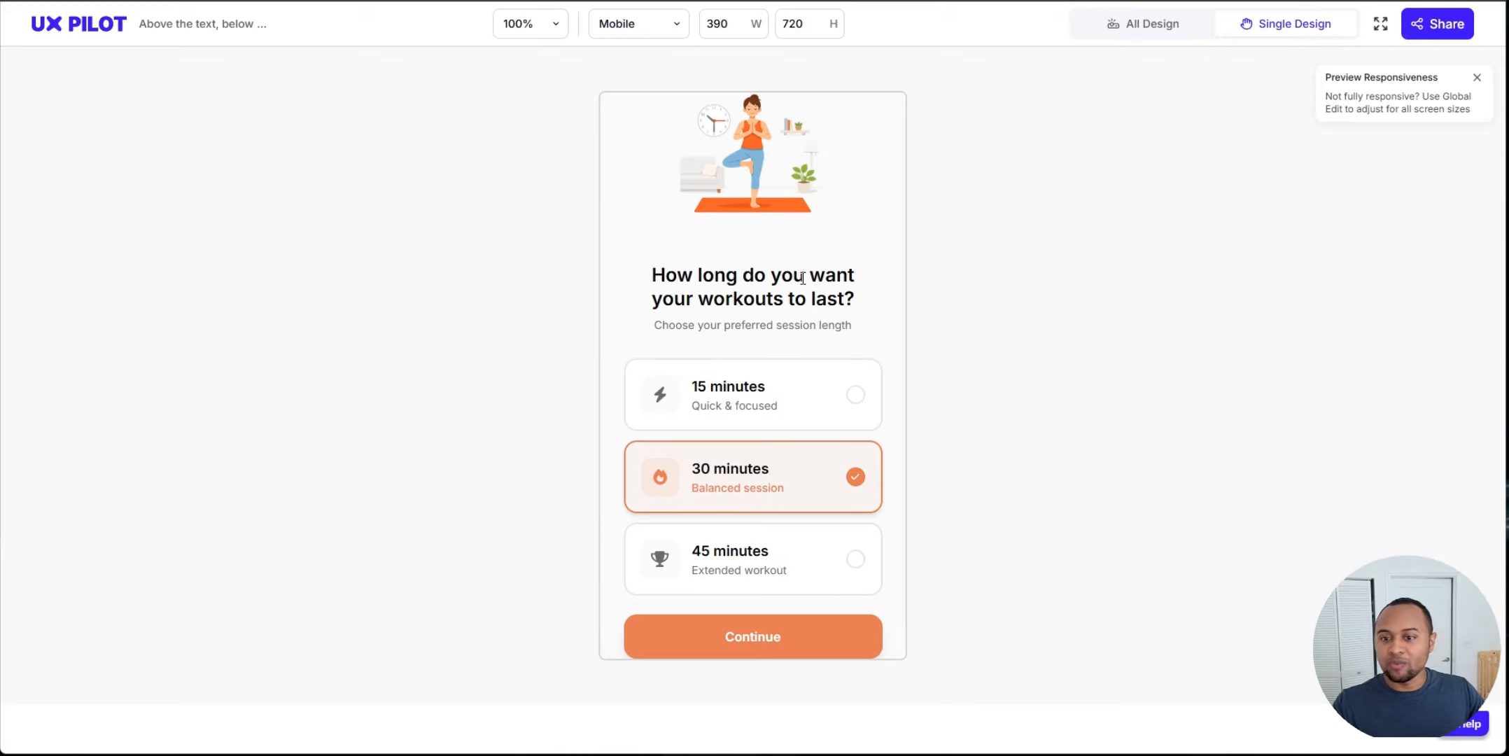
pyautogui.scroll(3, 818, 323)
pyautogui.scroll(-3, 827, 306)
pyautogui.scroll(3, 827, 308)
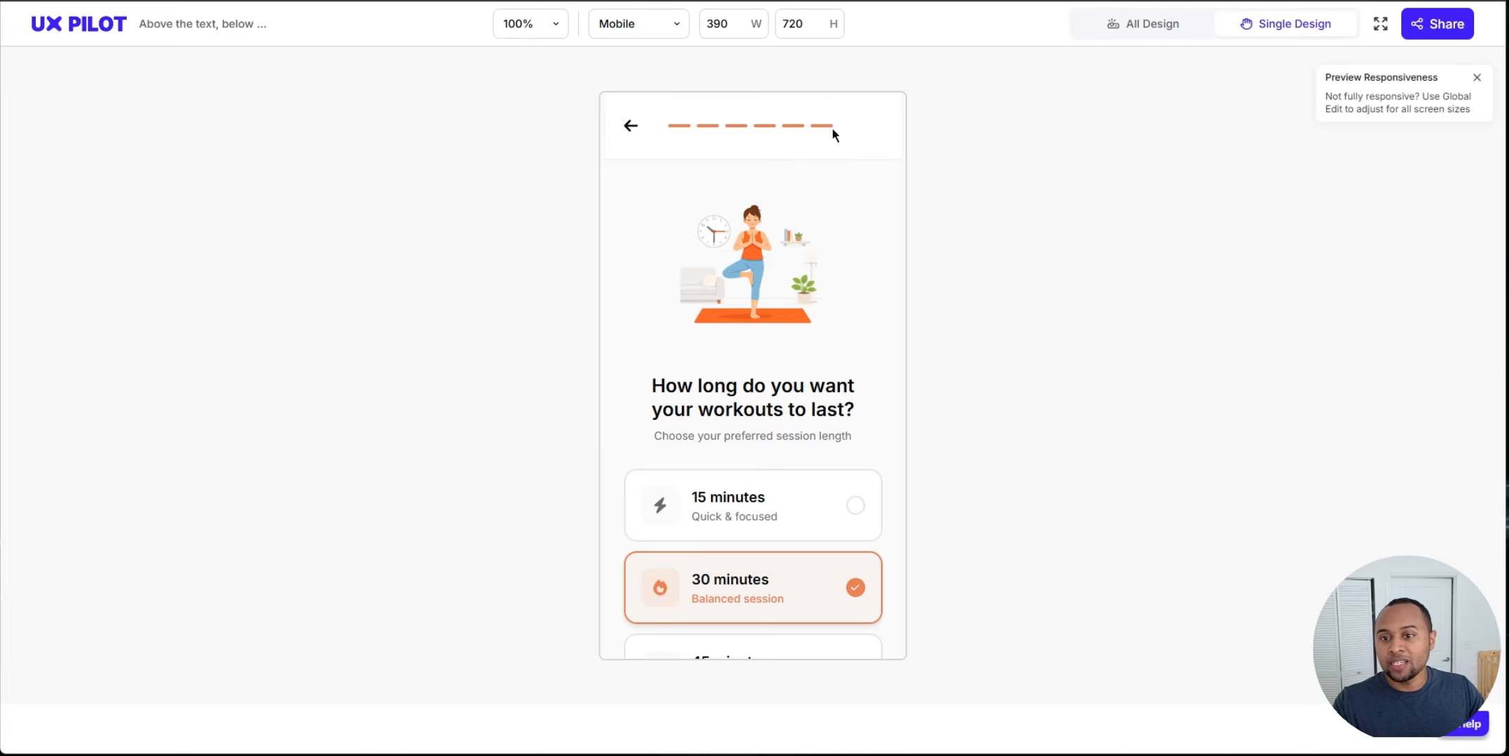
pyautogui.scroll(-2, 805, 238)
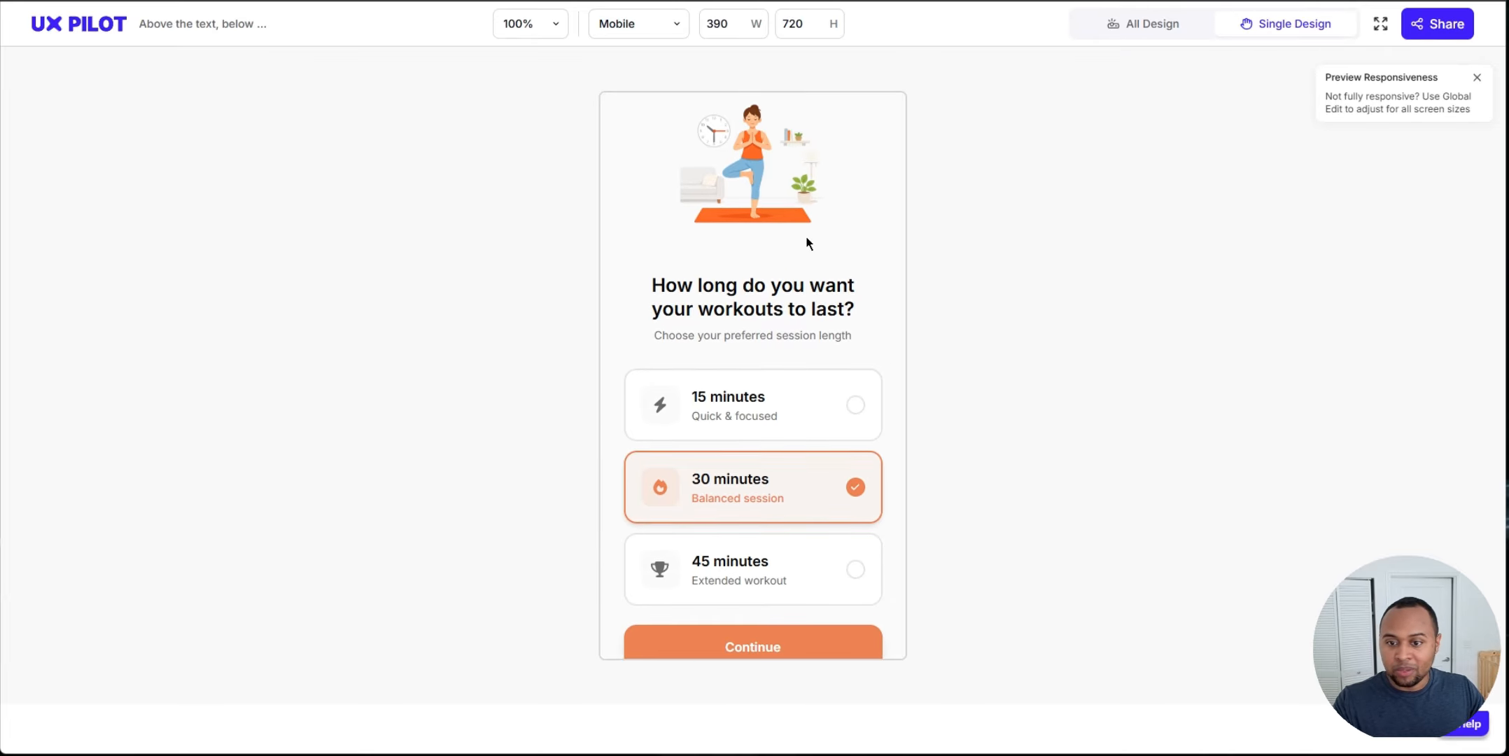
pyautogui.scroll(2, 812, 490)
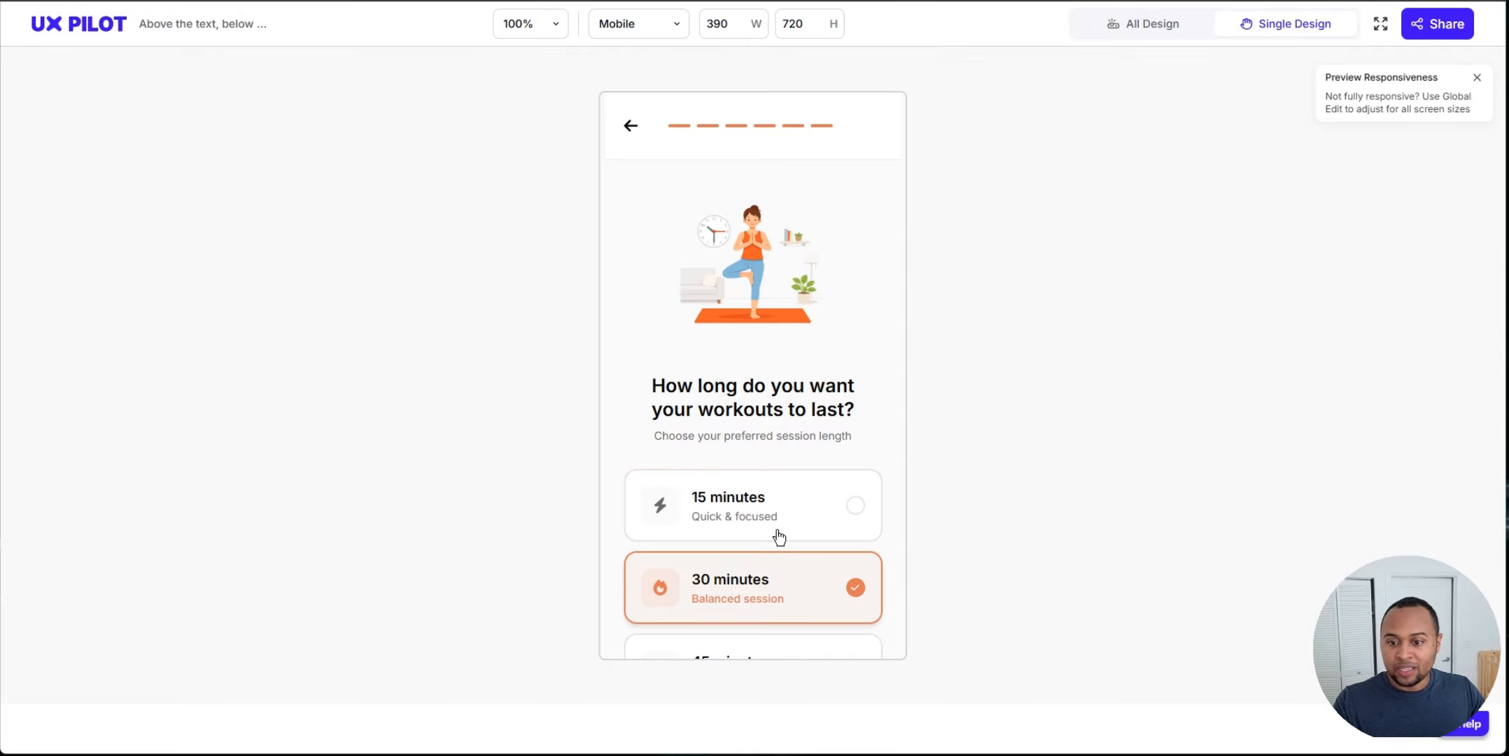
pyautogui.scroll(-2, 779, 537)
pyautogui.scroll(2, 845, 455)
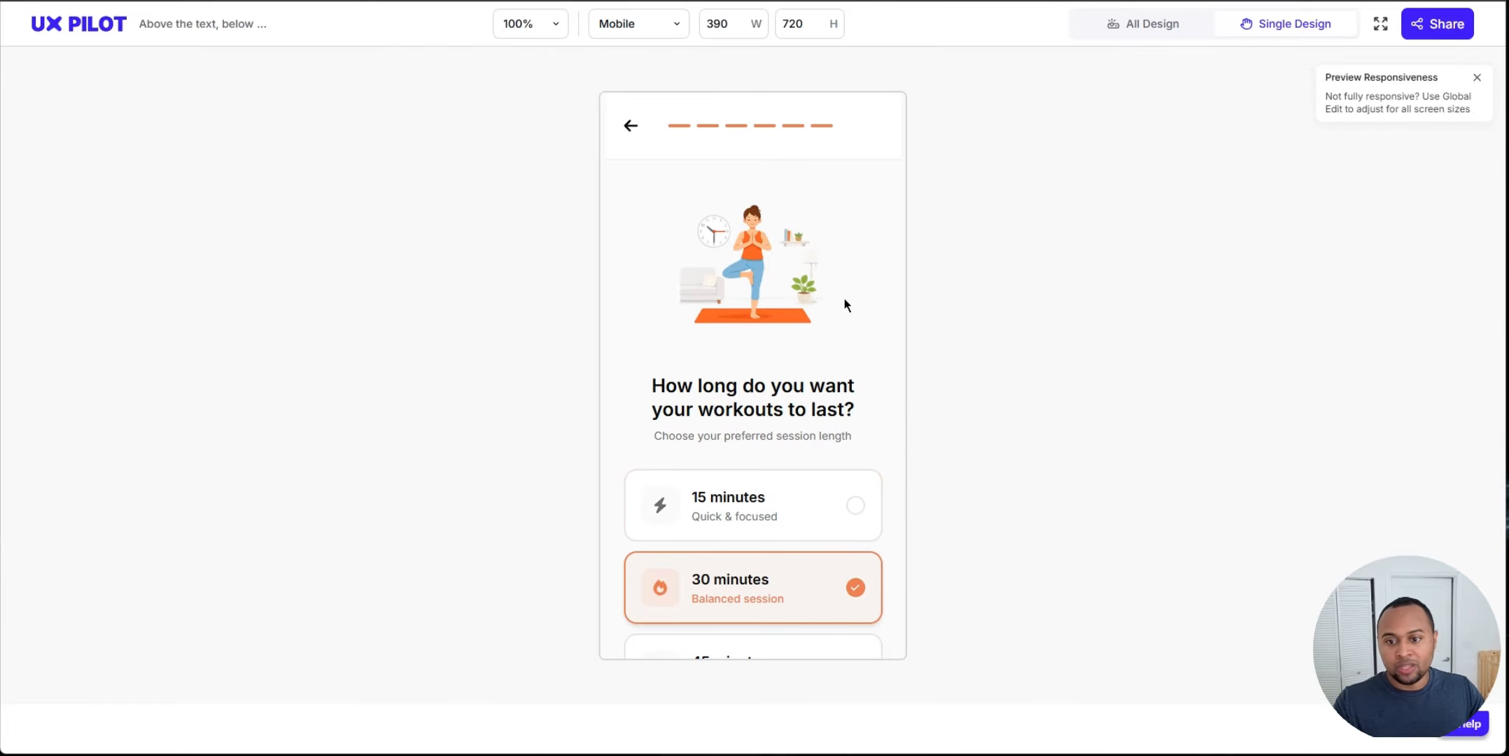
pyautogui.scroll(-2, 875, 392)
pyautogui.click(814, 532)
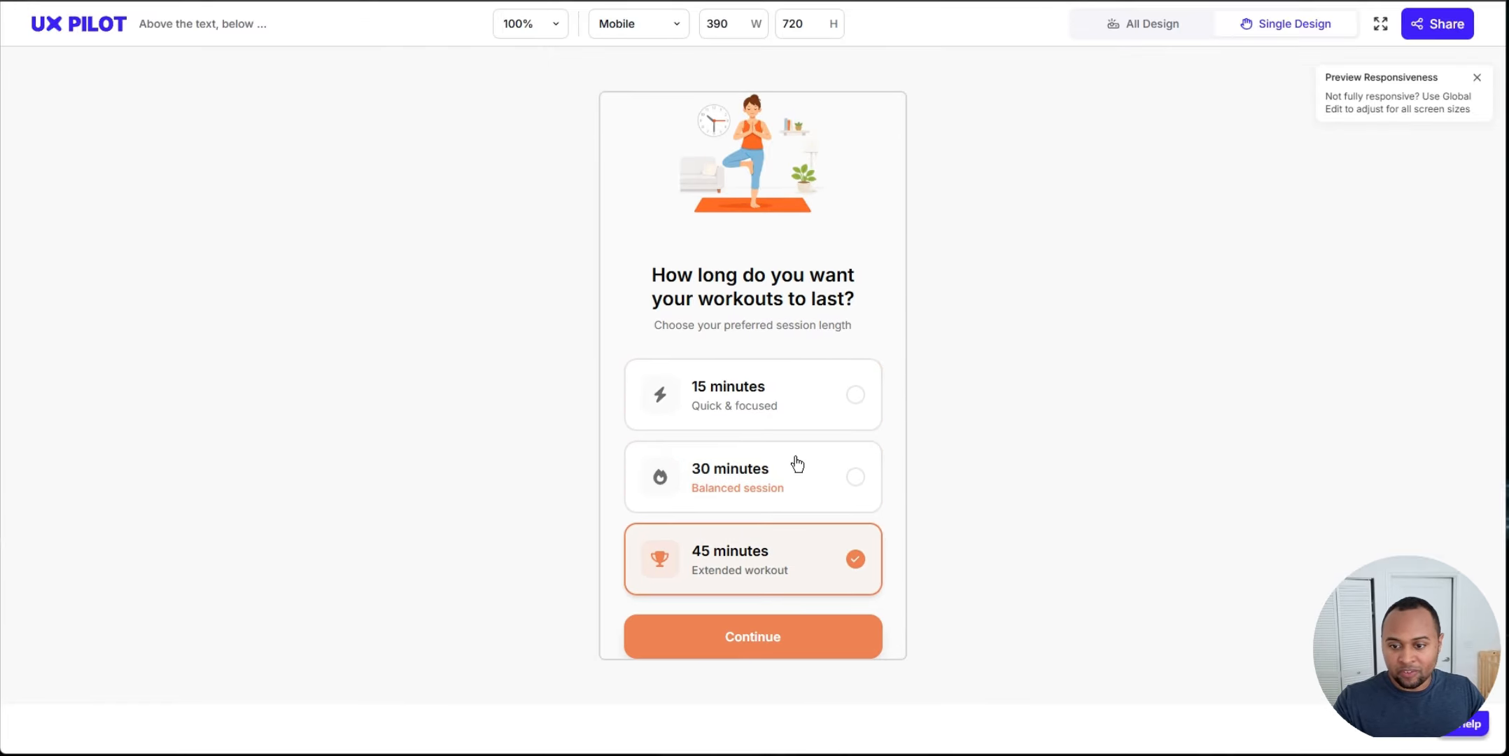
pyautogui.click(797, 468)
pyautogui.press('Escape')
# Step: Select the goals collection flow group and move it upward, closer to the splash screen flow
pyautogui.scroll(-5, 1341, 297)
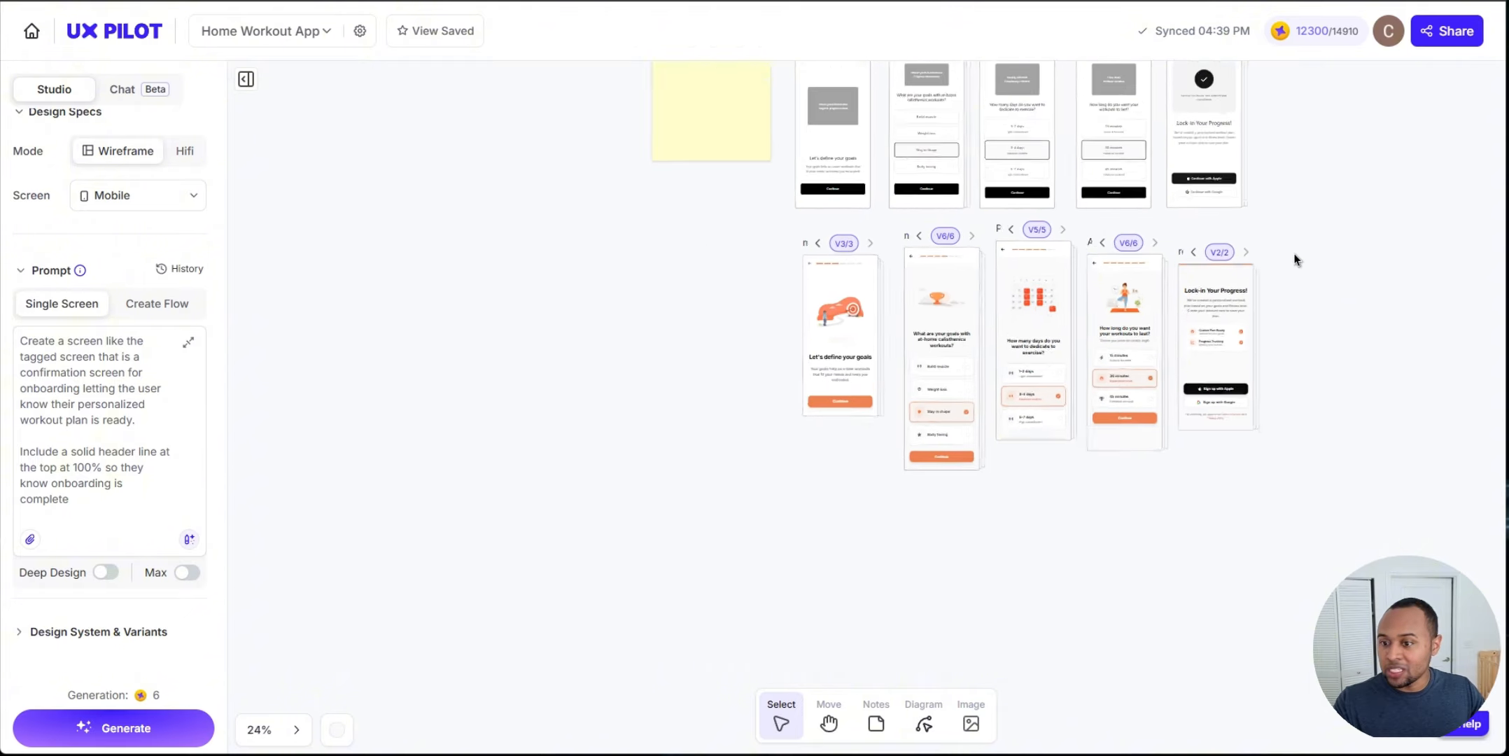
pyautogui.moveTo(1332, 196); pyautogui.dragTo(1114, 380)
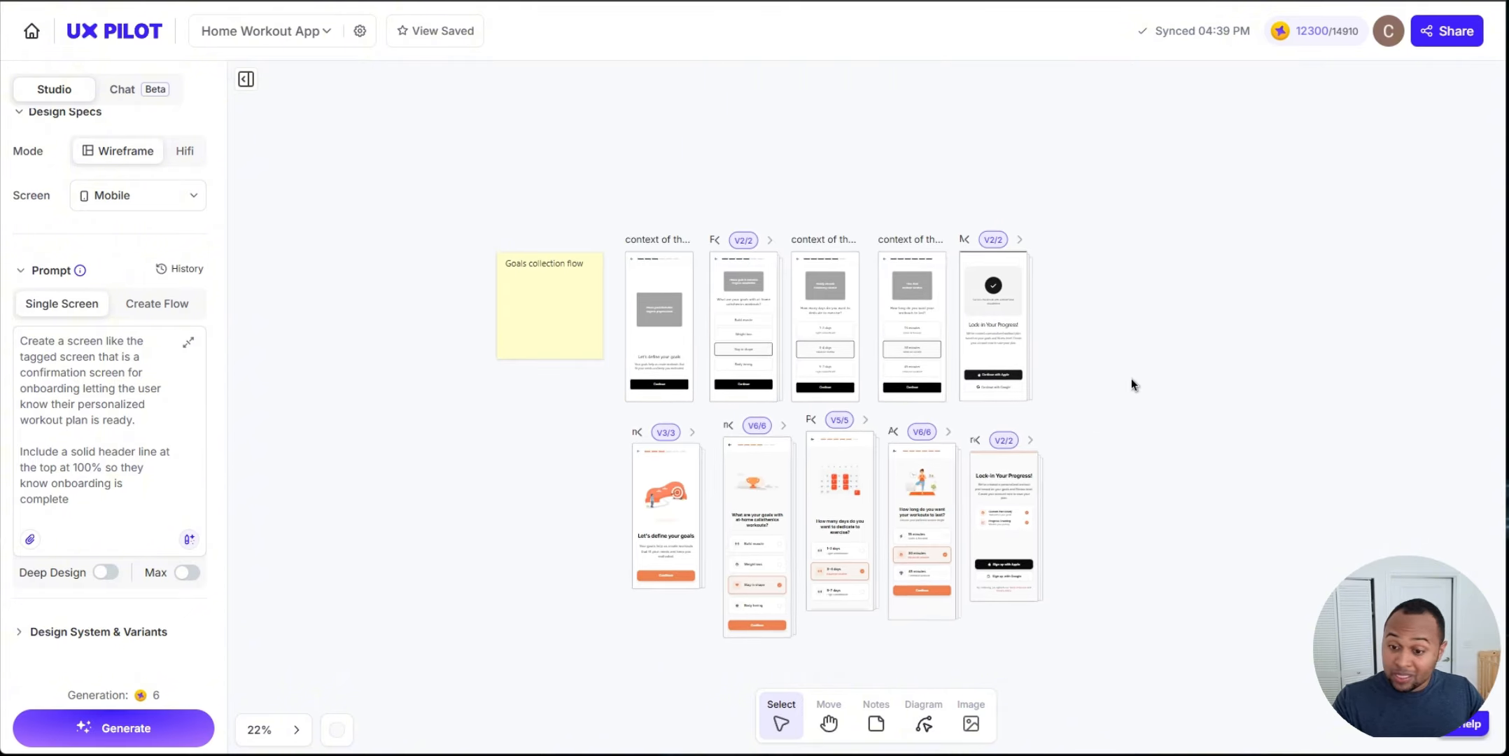
pyautogui.scroll(-2, 1130, 379)
pyautogui.moveTo(1172, 249); pyautogui.dragTo(991, 348)
pyautogui.scroll(-1, 1010, 410)
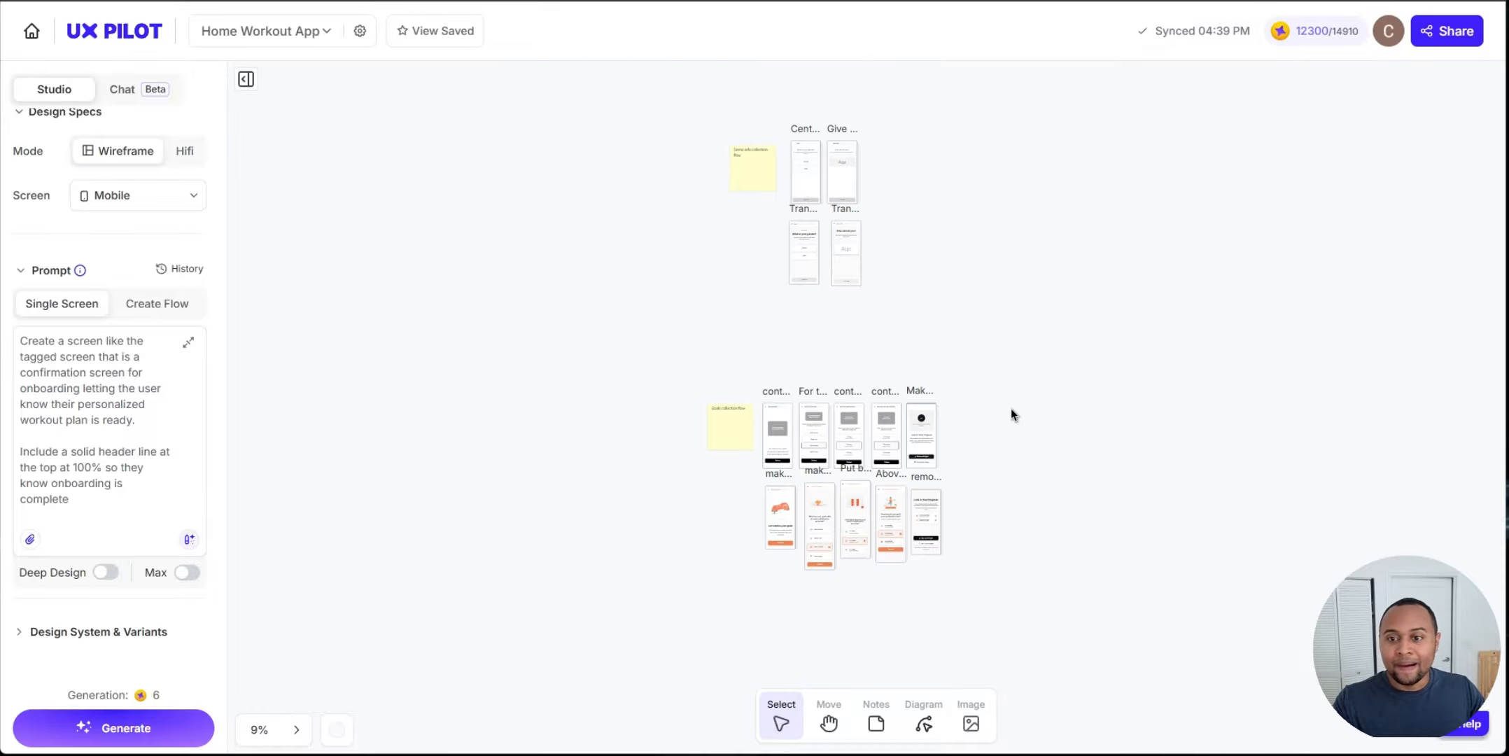
pyautogui.moveTo(1042, 611); pyautogui.dragTo(579, 334)
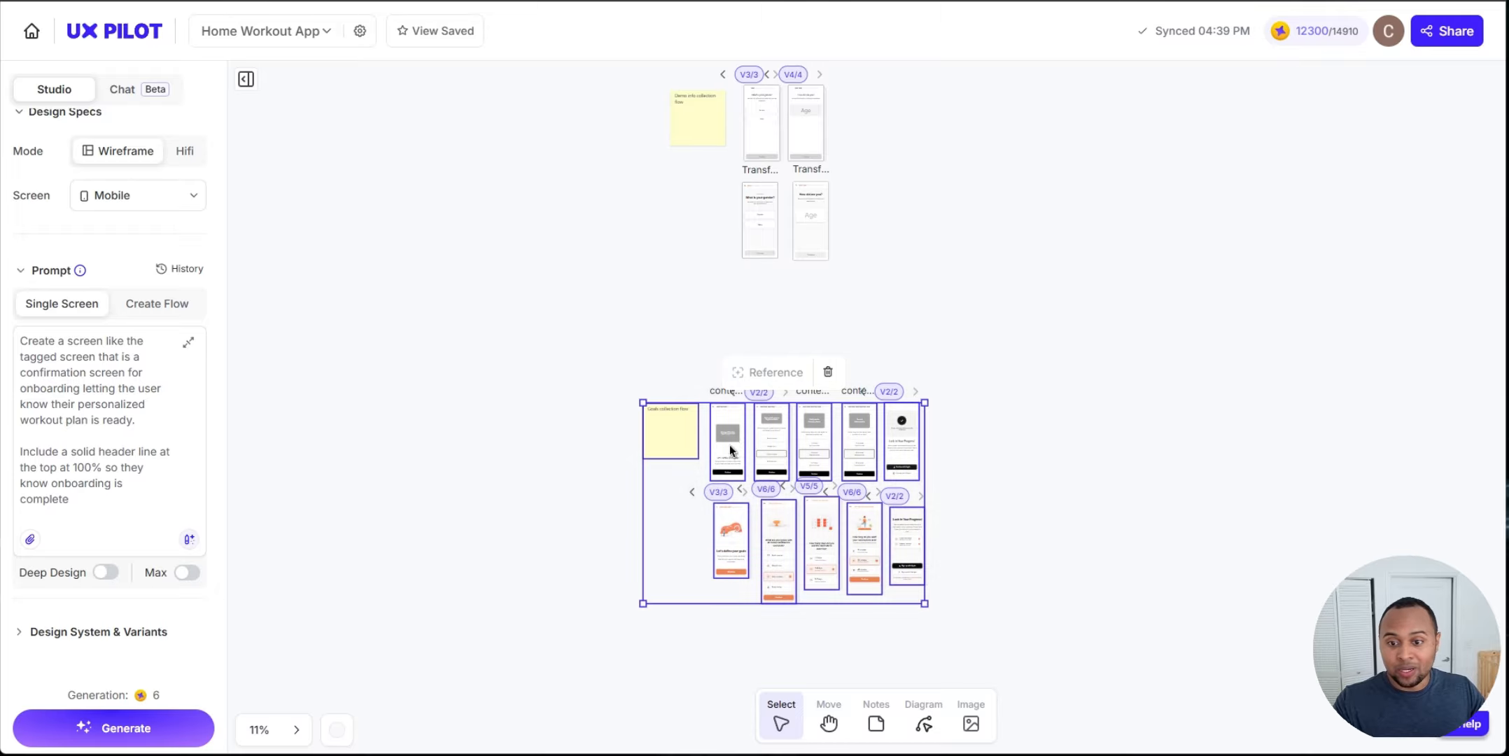
pyautogui.moveTo(728, 448); pyautogui.dragTo(728, 357)
pyautogui.scroll(5, 800, 428)
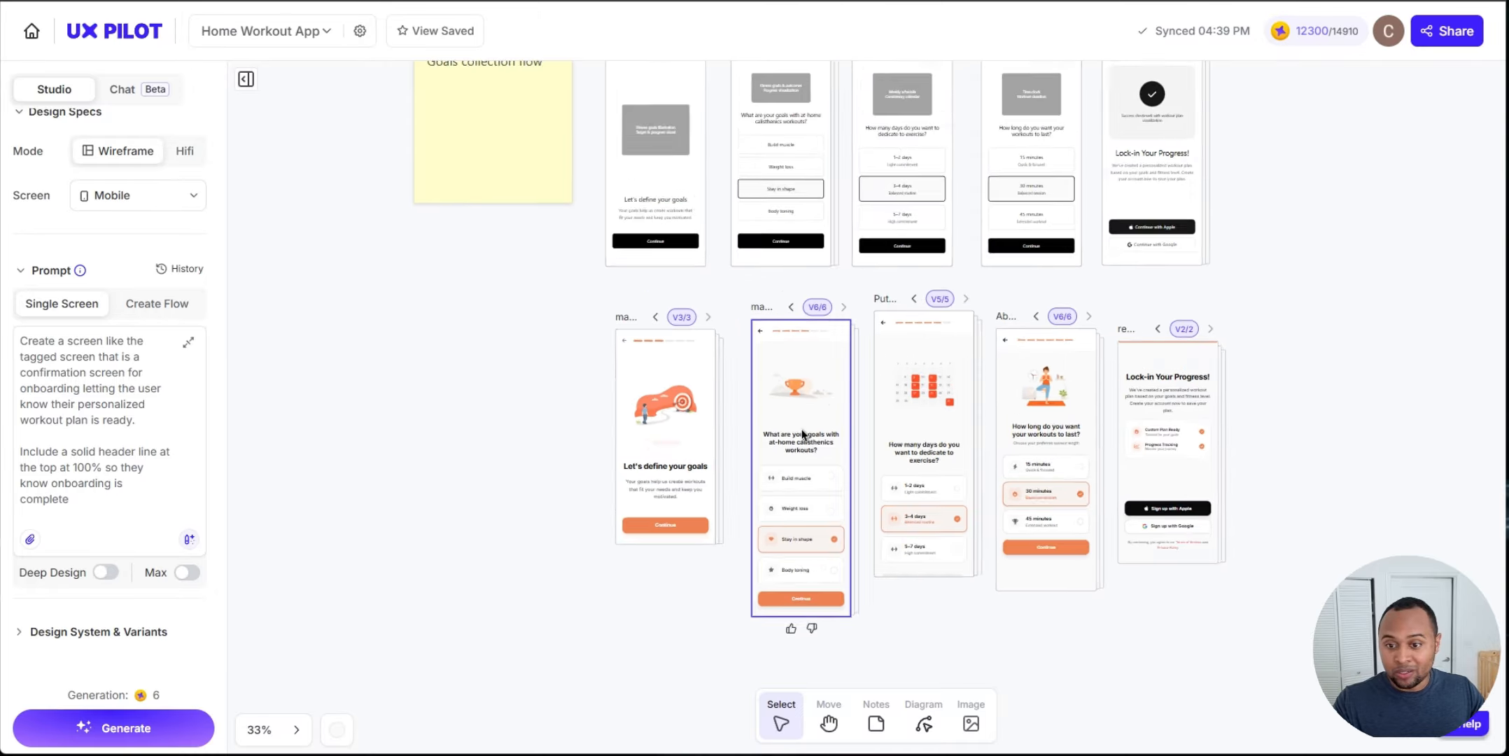
pyautogui.scroll(-3, 800, 428)
pyautogui.moveTo(1207, 238); pyautogui.dragTo(1127, 394)
pyautogui.scroll(-5, 1126, 389)
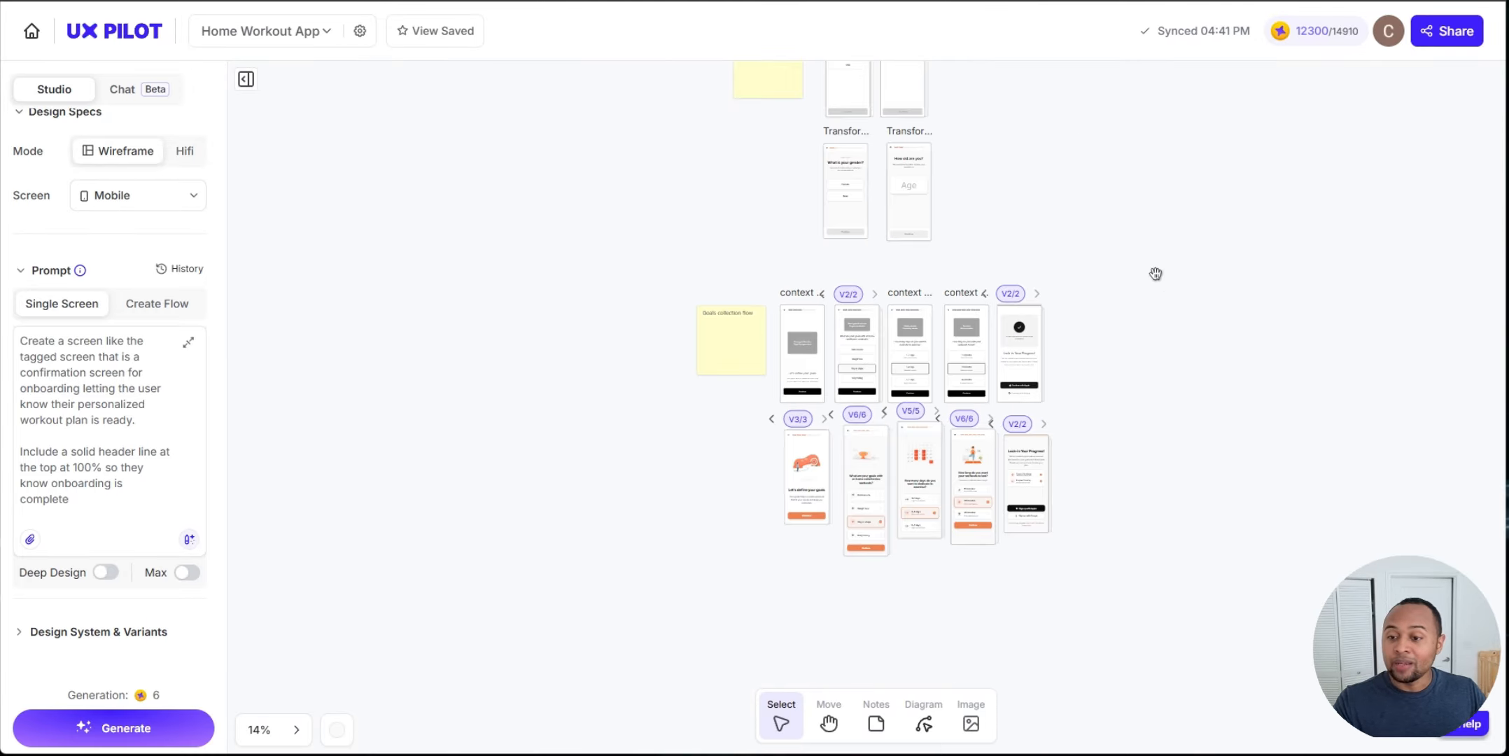